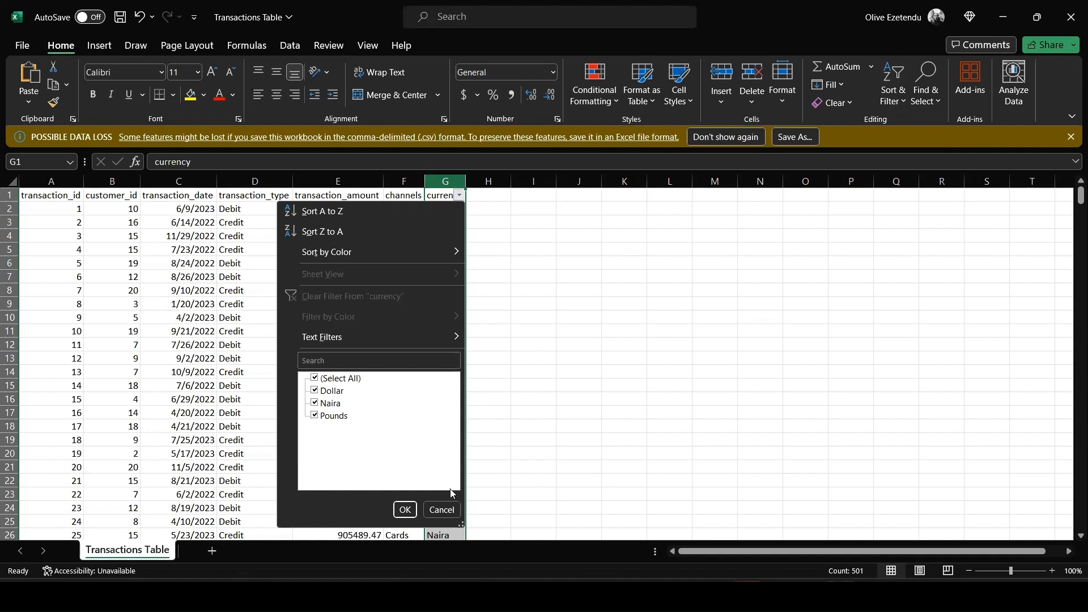
Step: Close the currency column's filter list with all values kept, and switch to SQL Server Management Studio with a blank query
{"action": "left_click", "coordinate": [405, 509]}
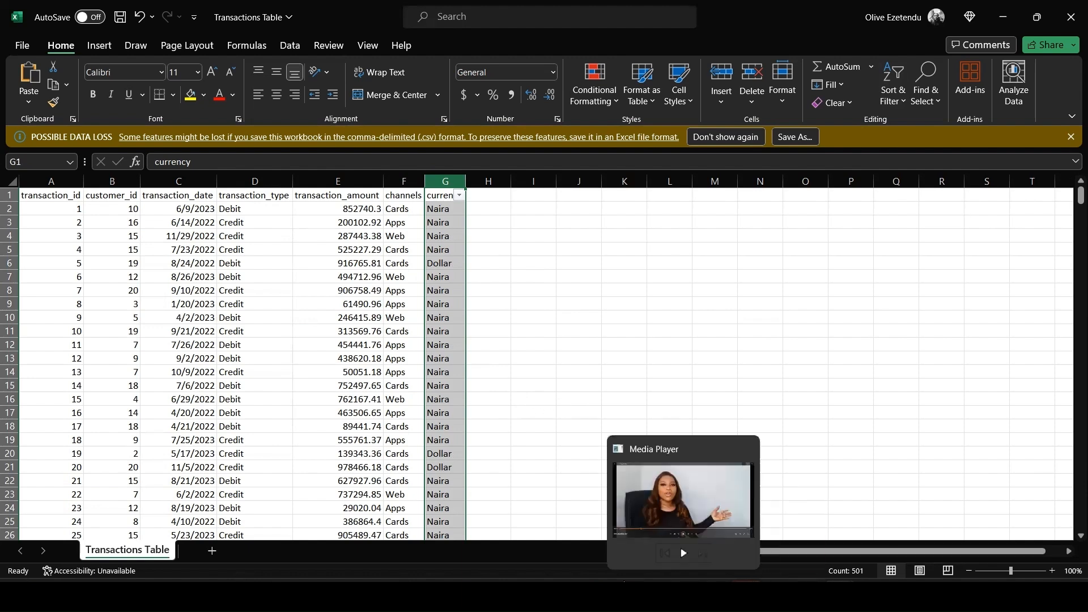
{"action": "left_click", "coordinate": [590, 524]}
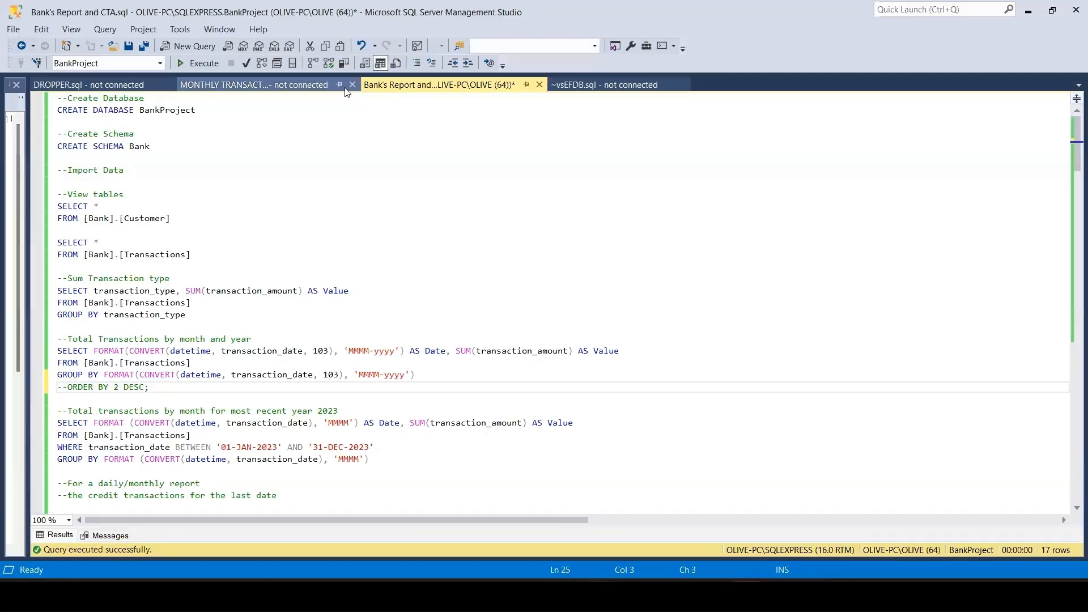
{"action": "left_click", "coordinate": [181, 43]}
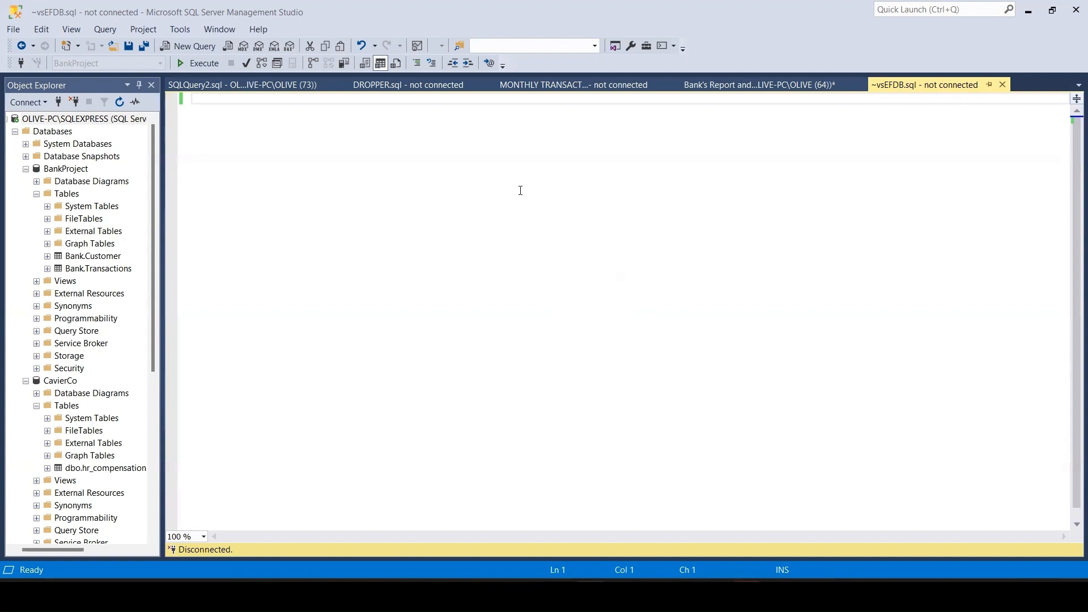
Step: Write the comment "--Create Database" followed by the statement CREATE DATABASE BankProjects; in the blank query
{"action": "type", "text": "--Create Database"}
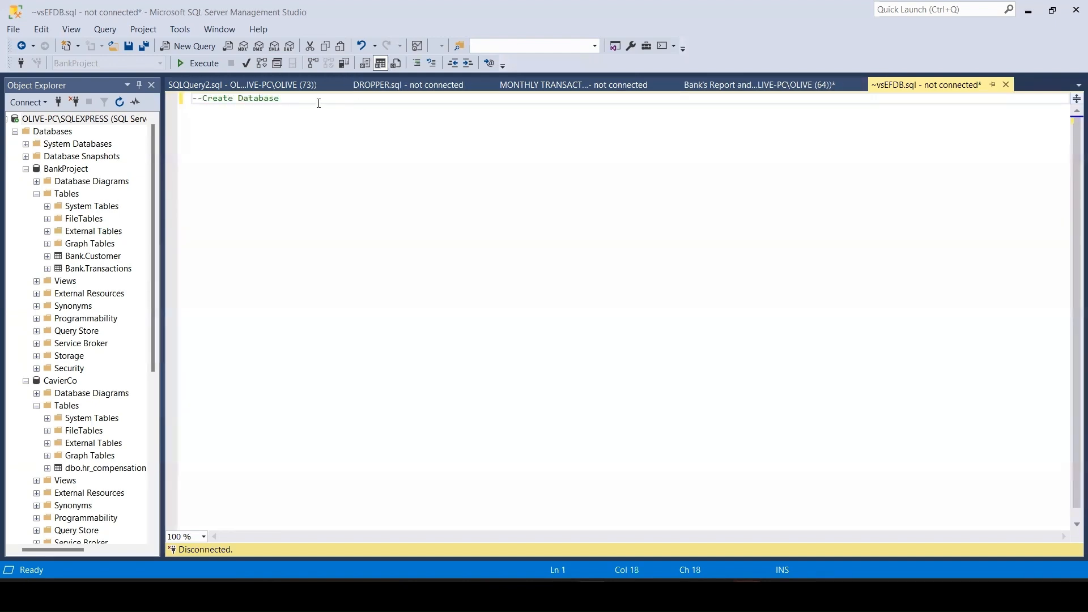
{"action": "key", "text": "Return"}
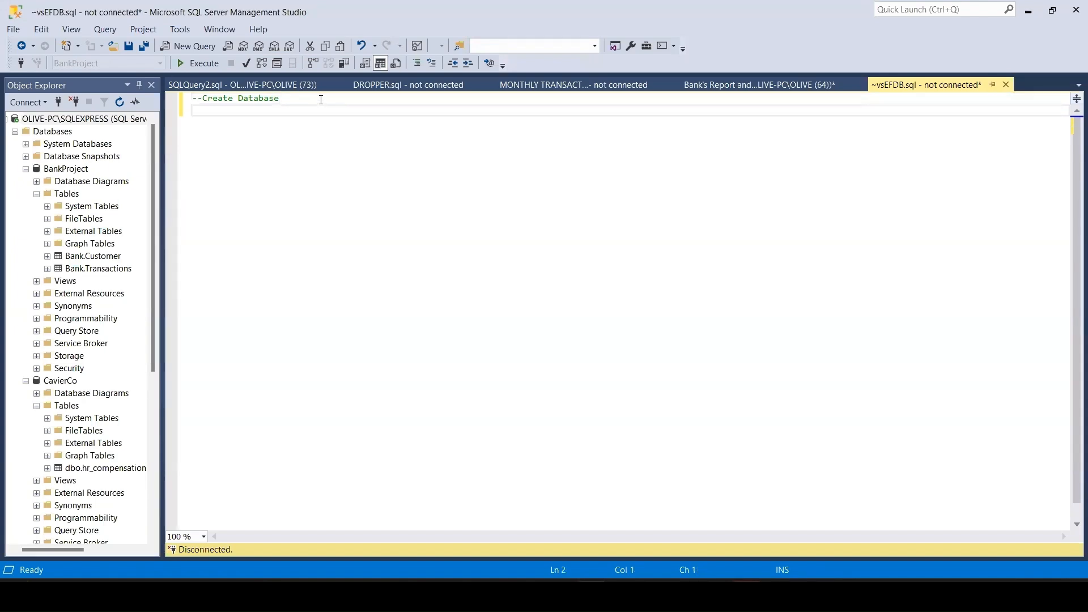
{"action": "type", "text": "CREATE DATABASE BankProj"}
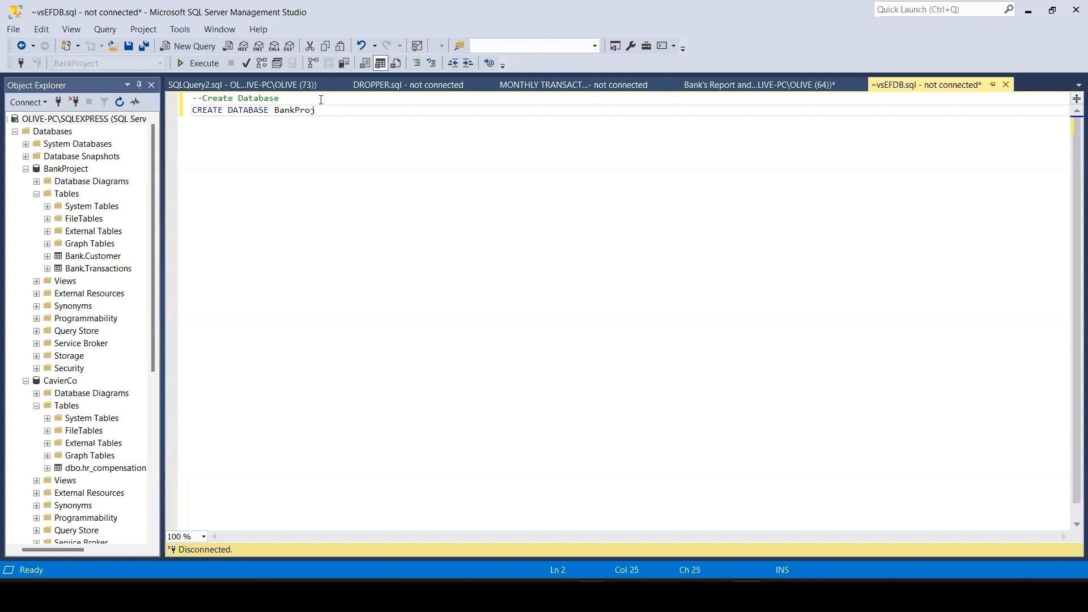
{"action": "type", "text": "ects;"}
Step: Run the comment and CREATE DATABASE statement, connecting to the SQL Express server with Windows Authentication
{"action": "left_click_drag", "start_coordinate": [341, 110], "coordinate": [240, 110]}
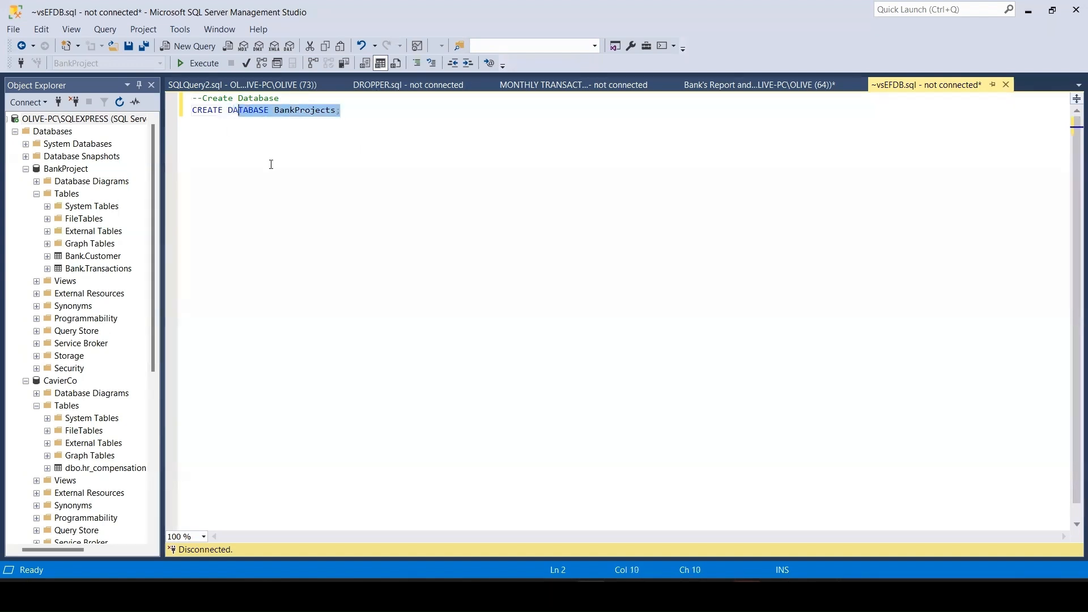
{"action": "left_click_drag", "start_coordinate": [375, 112], "coordinate": [192, 105]}
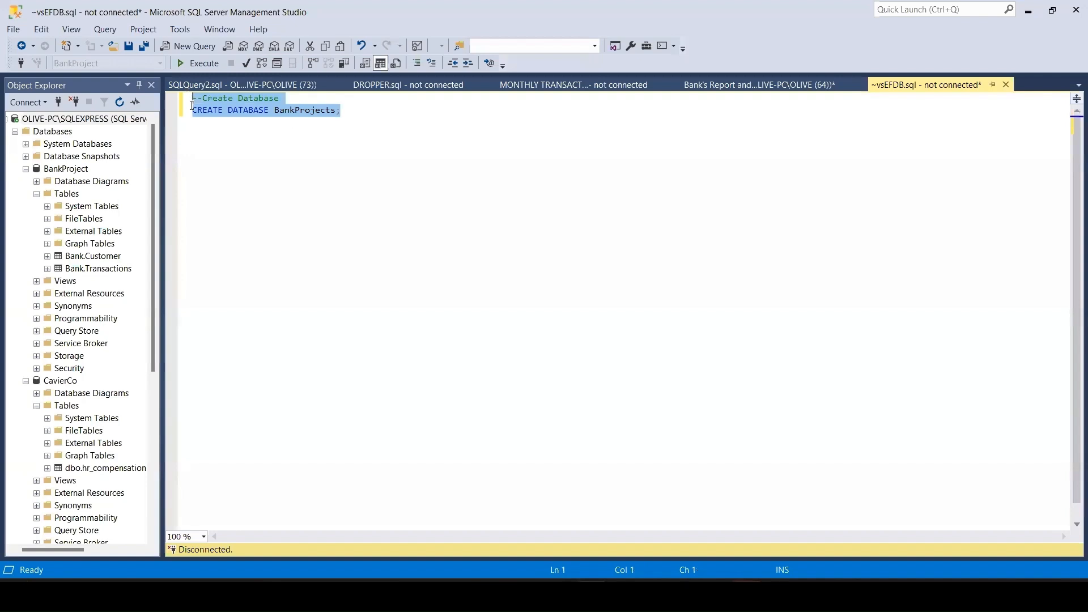
{"action": "left_click", "coordinate": [196, 62]}
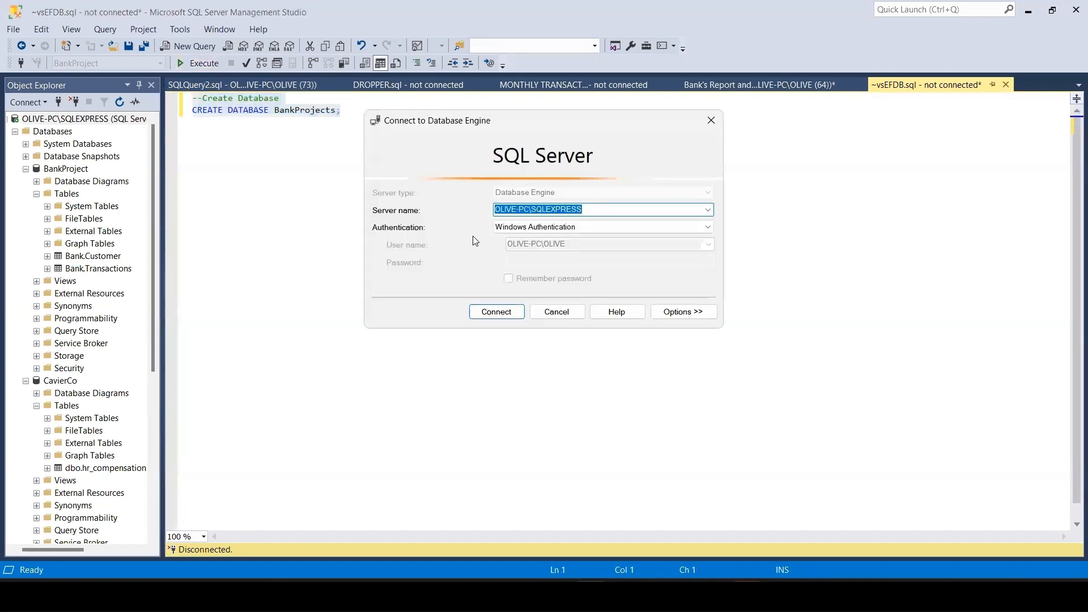
{"action": "key", "text": "Return"}
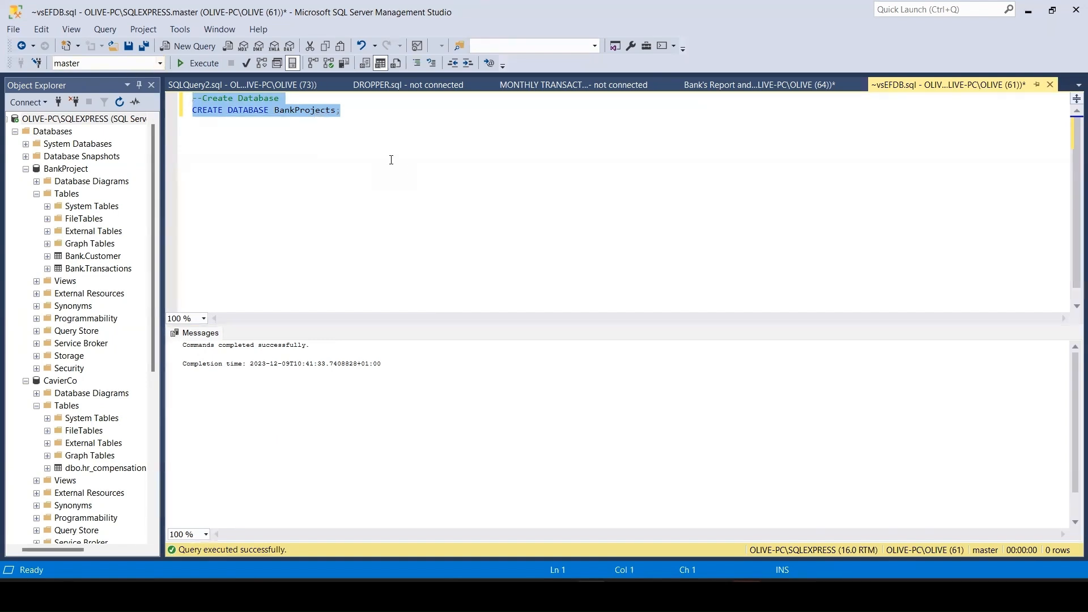
Step: Add a USE BankProjects statement below the CREATE DATABASE line, leaving a blank line between, and run only that statement
{"action": "left_click", "coordinate": [347, 115]}
{"action": "key", "text": "Return"}
{"action": "key", "text": "Return"}
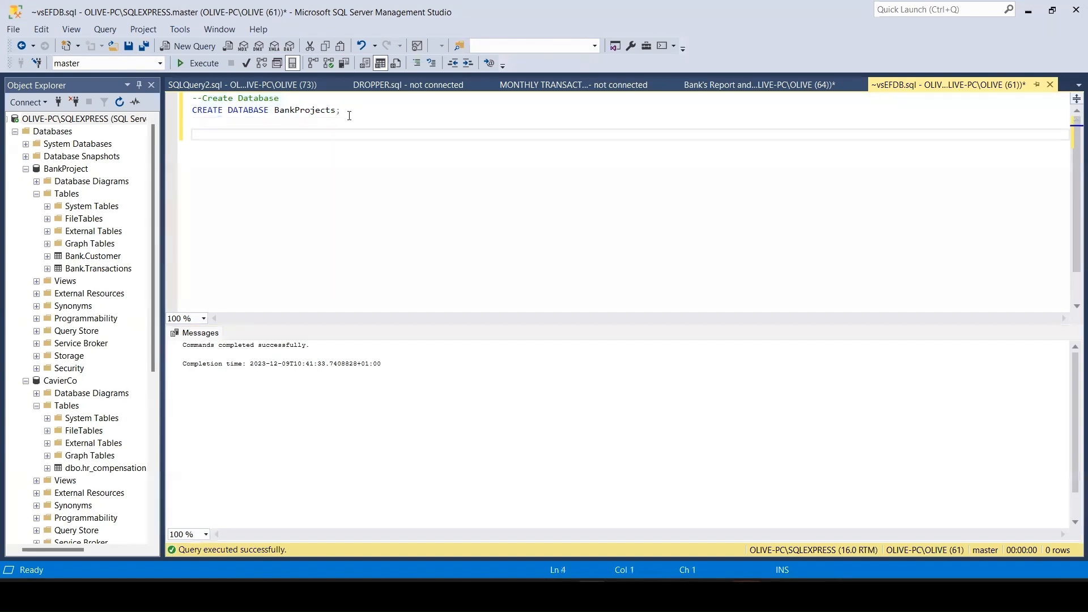
{"action": "type", "text": "USE"}
{"action": "key", "text": "F5"}
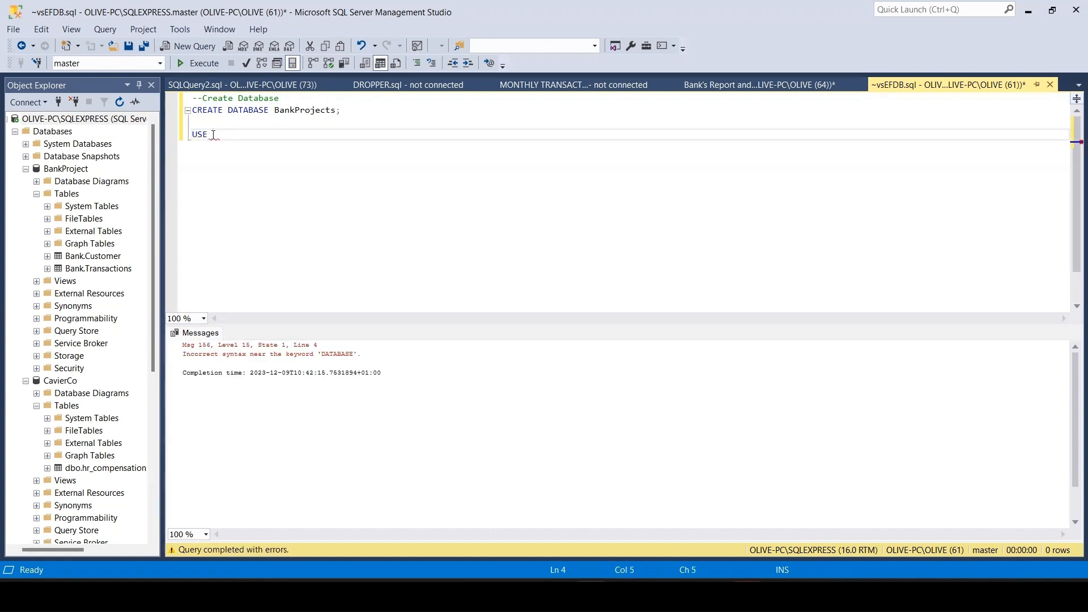
{"action": "type", "text": "B"}
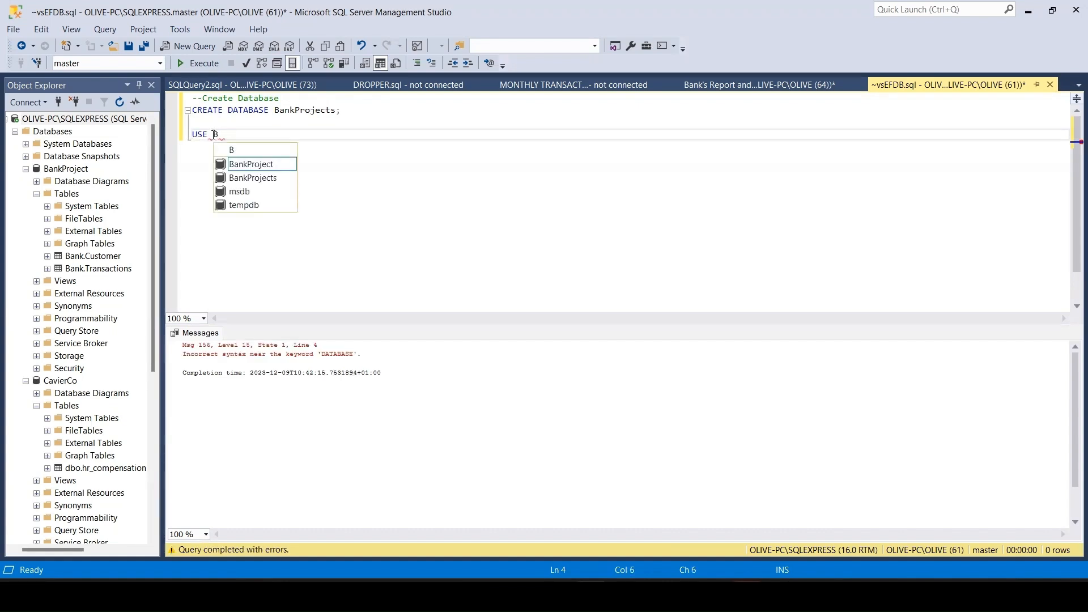
{"action": "left_click", "coordinate": [262, 179]}
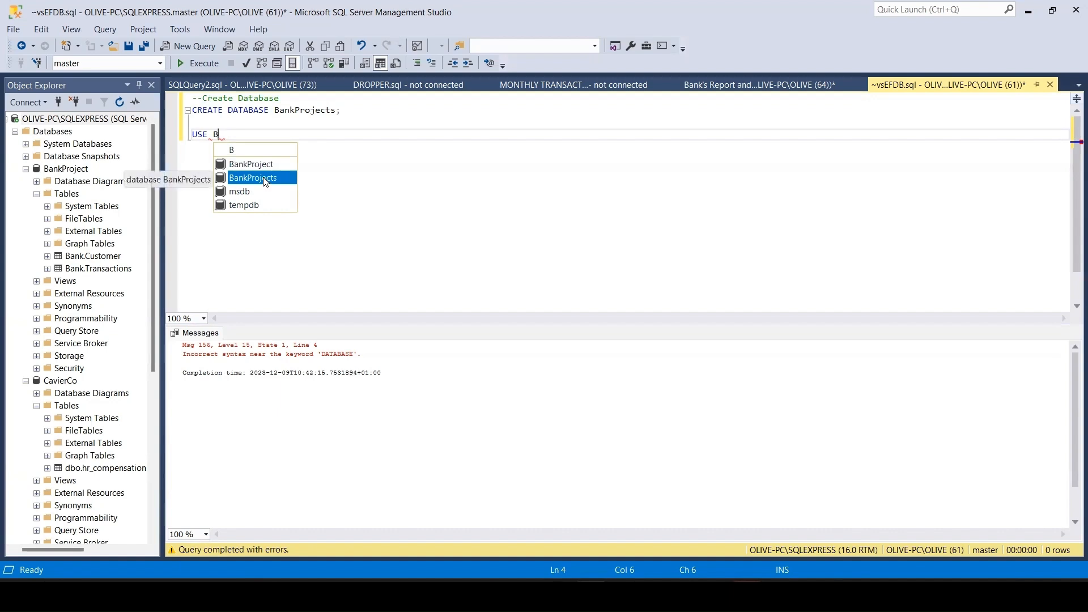
{"action": "double_click", "coordinate": [262, 178]}
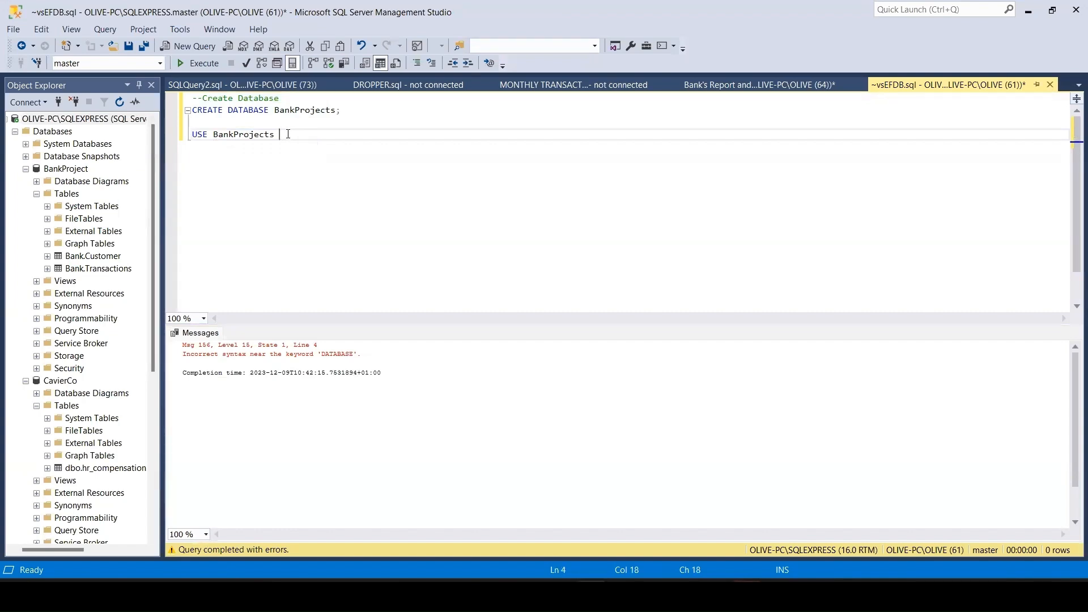
{"action": "left_click_drag", "start_coordinate": [288, 133], "coordinate": [191, 134]}
{"action": "left_click", "coordinate": [200, 64]}
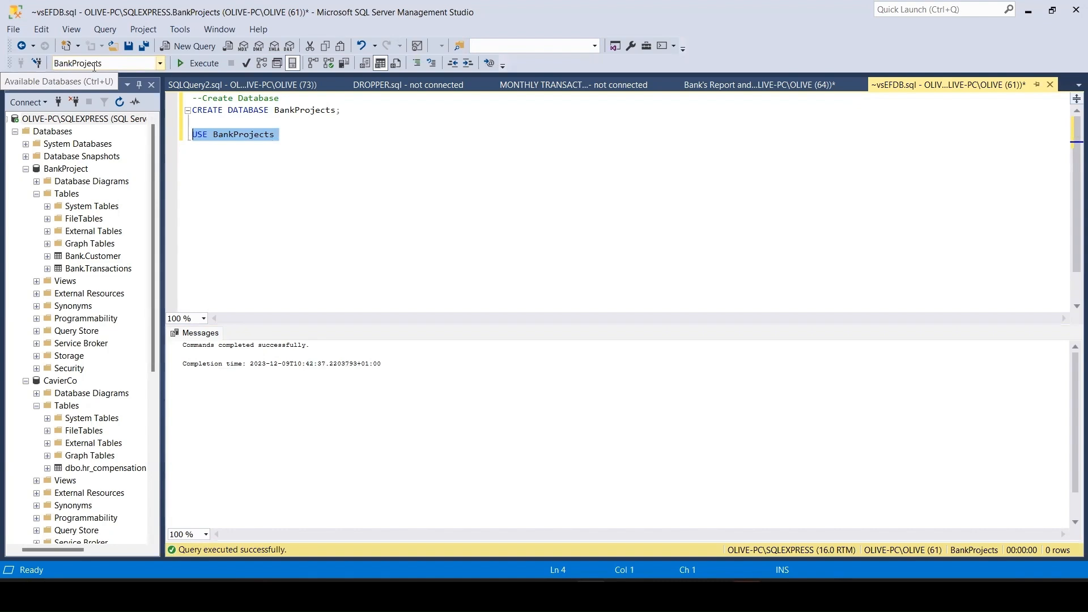
Step: Delete the USE BankProjects statement and choose BankProjects from the available databases for the query
{"action": "left_click", "coordinate": [286, 136]}
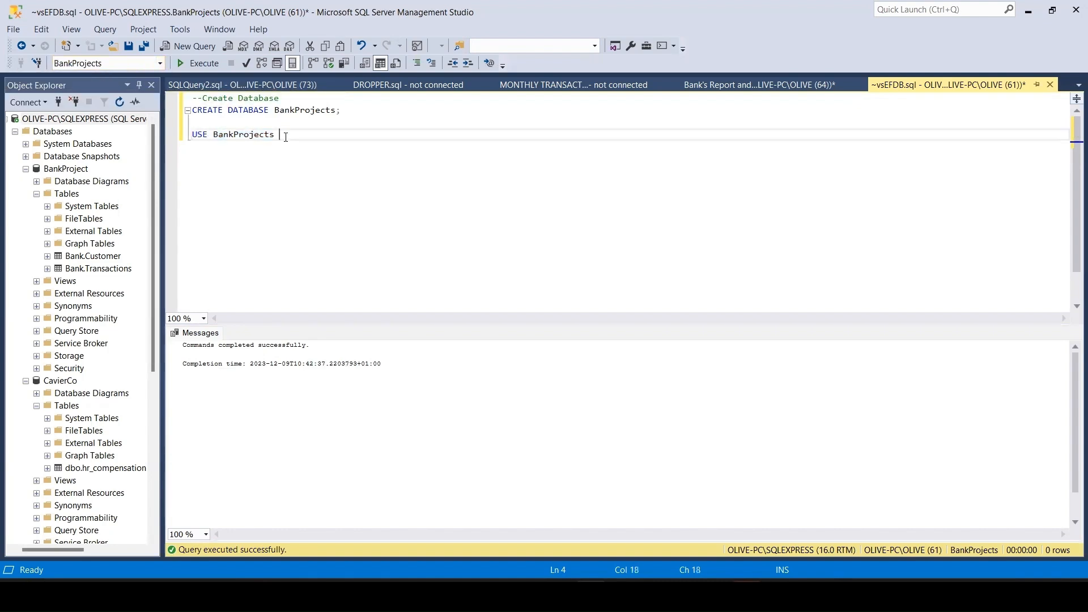
{"action": "key", "text": "BackSpace"}
{"action": "key", "text": "BackSpace"}
{"action": "key", "text": "BackSpace"}
{"action": "key", "text": "BackSpace"}
{"action": "key", "text": "BackSpace"}
{"action": "key", "text": "BackSpace"}
{"action": "key", "text": "BackSpace"}
{"action": "key", "text": "BackSpace"}
{"action": "key", "text": "BackSpace"}
{"action": "key", "text": "BackSpace"}
{"action": "key", "text": "BackSpace"}
{"action": "key", "text": "BackSpace"}
{"action": "key", "text": "BackSpace"}
{"action": "key", "text": "BackSpace"}
{"action": "key", "text": "BackSpace"}
{"action": "key", "text": "BackSpace"}
{"action": "left_click", "coordinate": [160, 63]}
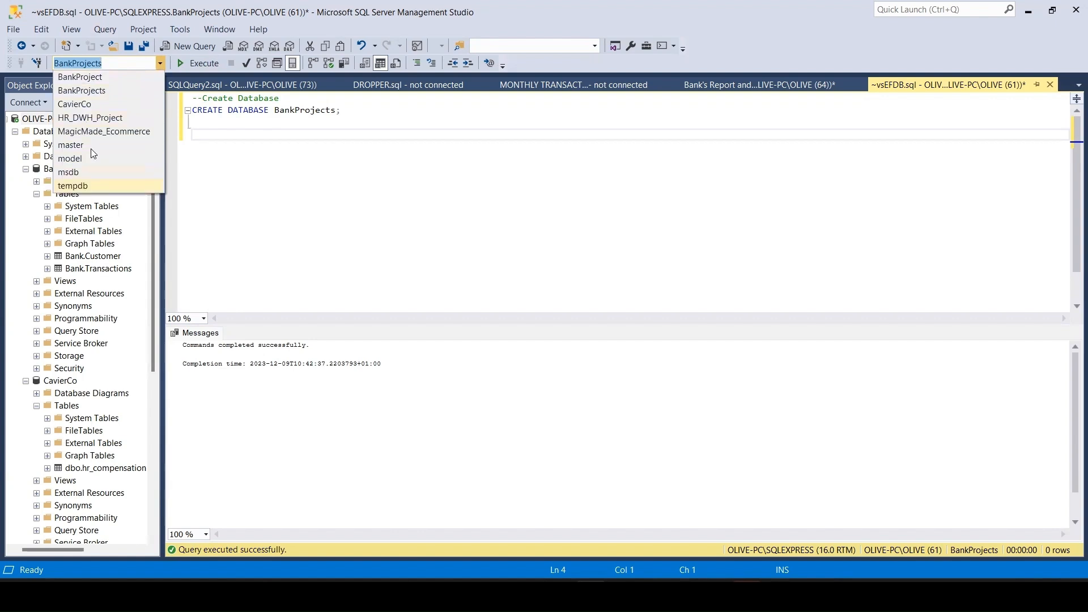
{"action": "left_click", "coordinate": [109, 90]}
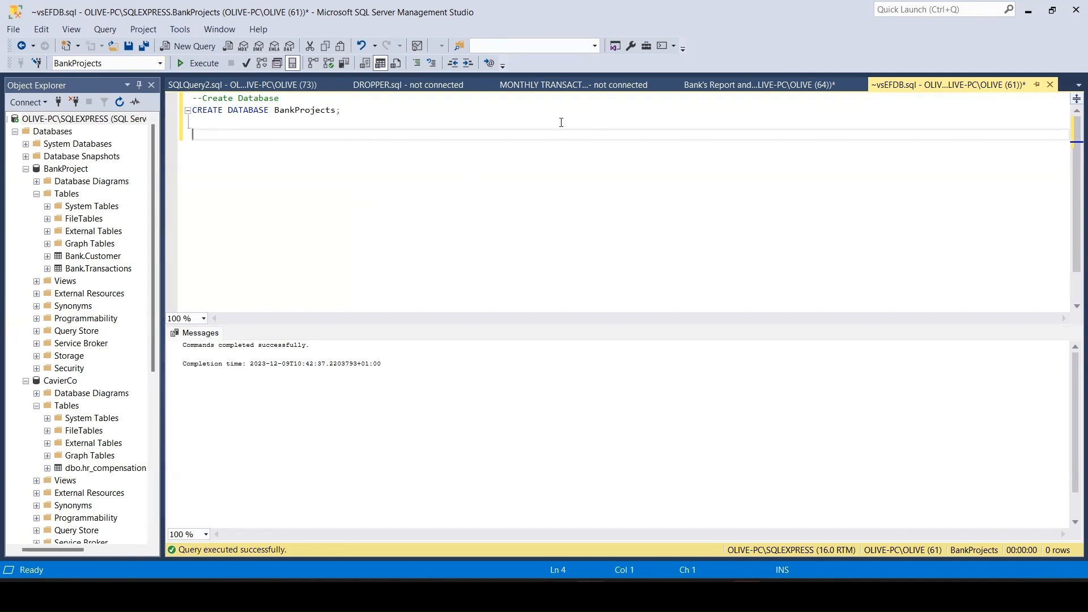
Step: Write the comment "--Create Schema" with the statement CREATE SCHEMA Banks below it, and run only that statement
{"action": "type", "text": "--Create Schema"}
{"action": "key", "text": "Return"}
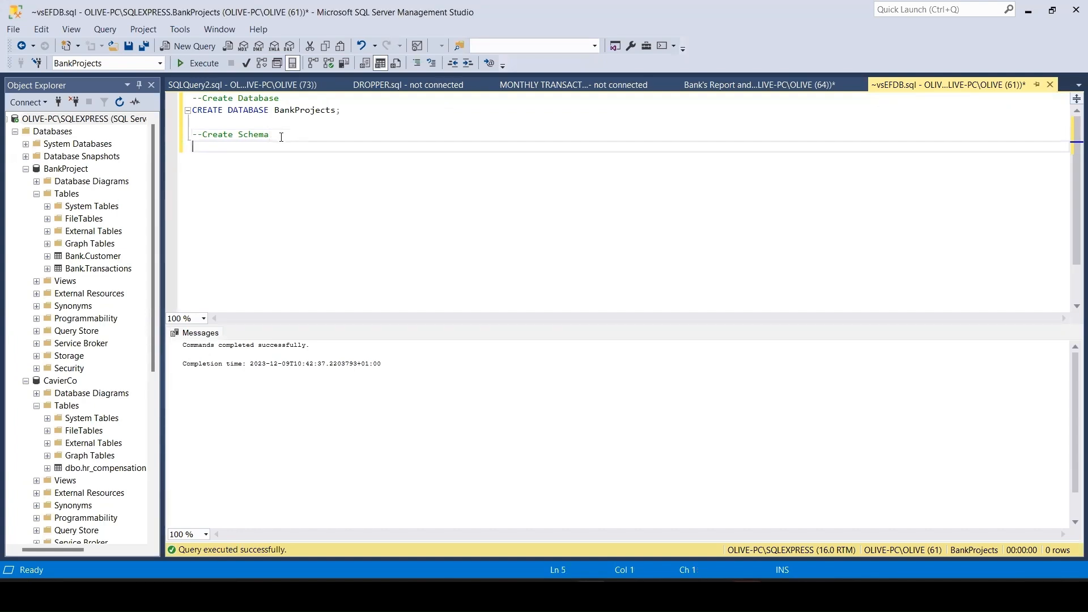
{"action": "type", "text": "CREATE SCHEMA Banks"}
{"action": "left_click_drag", "start_coordinate": [304, 147], "coordinate": [191, 146]}
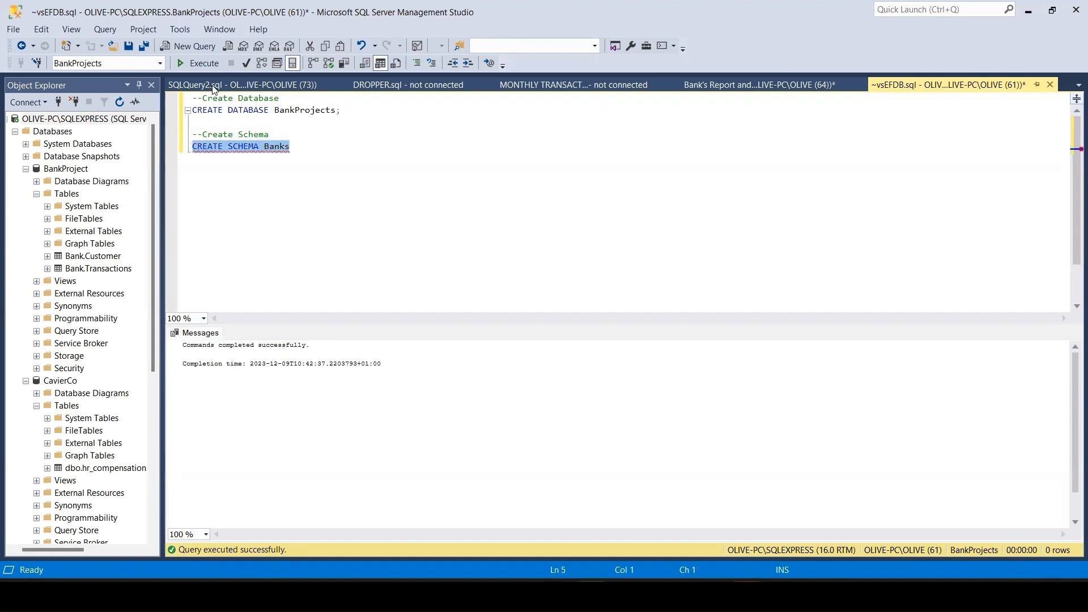
{"action": "left_click", "coordinate": [201, 63]}
Step: Add the comment "--Import Dataset" after a blank line below the CREATE SCHEMA statement
{"action": "left_click", "coordinate": [302, 153]}
{"action": "key", "text": "Return"}
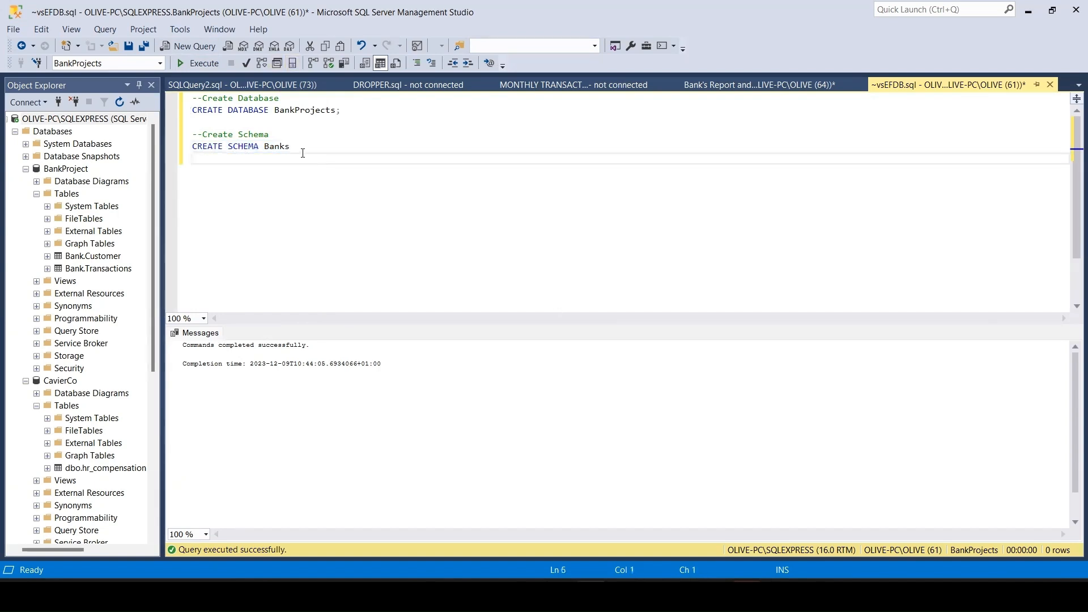
{"action": "key", "text": "Return"}
{"action": "type", "text": "--Im"}
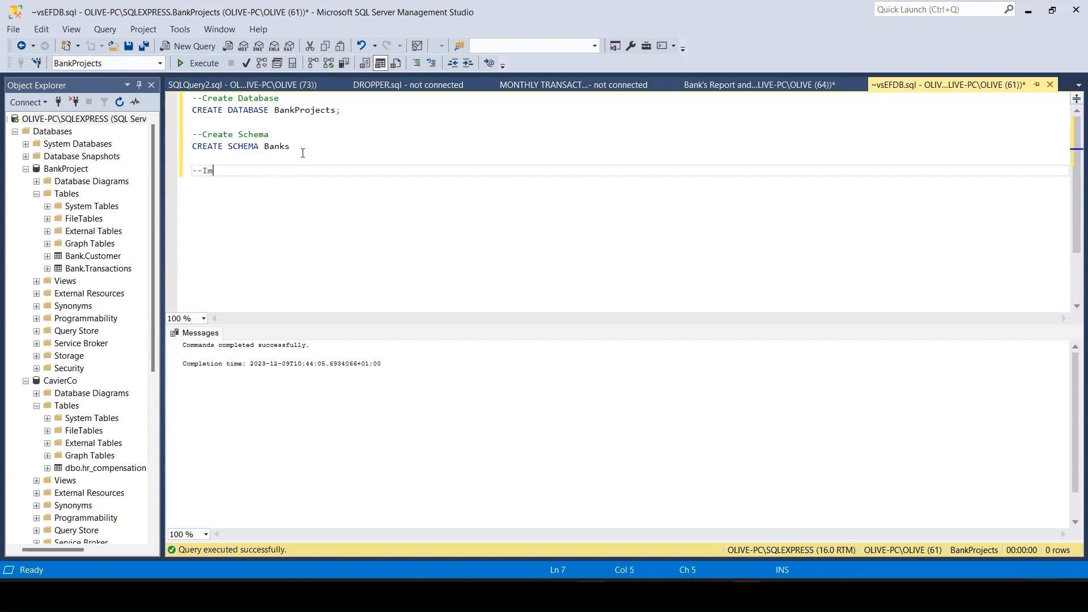
{"action": "type", "text": "port Dataset"}
Step: Refresh the first server's object tree and expand its databases down to the contents of BankProjects
{"action": "scroll", "coordinate": [66, 247], "scroll_direction": "down", "scroll_amount": 1}
{"action": "scroll", "coordinate": [66, 245], "scroll_direction": "down", "scroll_amount": 2}
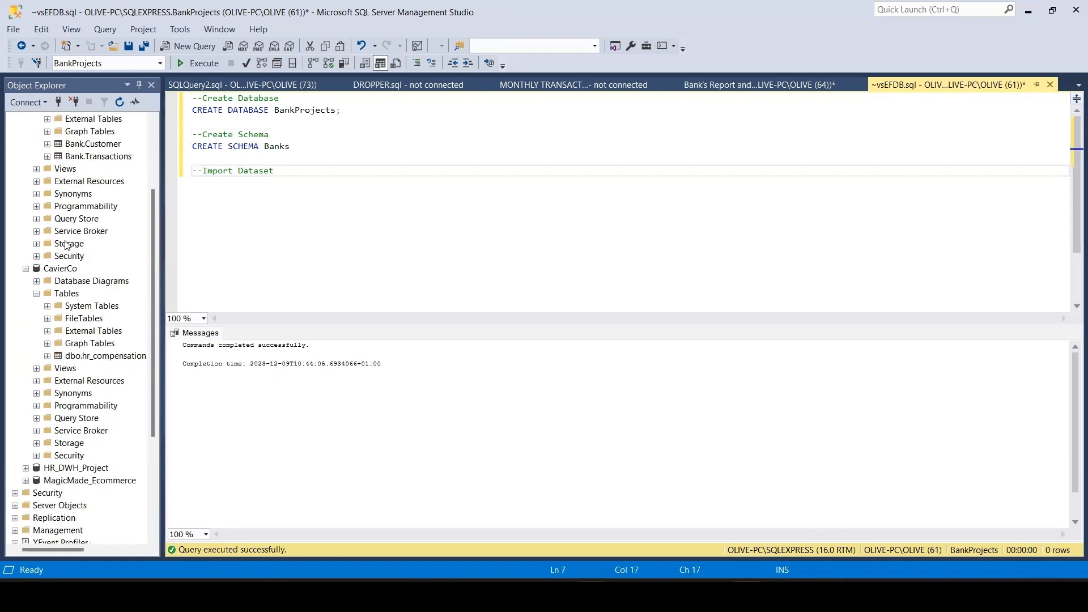
{"action": "scroll", "coordinate": [66, 245], "scroll_direction": "down", "scroll_amount": 1}
{"action": "scroll", "coordinate": [67, 245], "scroll_direction": "down", "scroll_amount": 3}
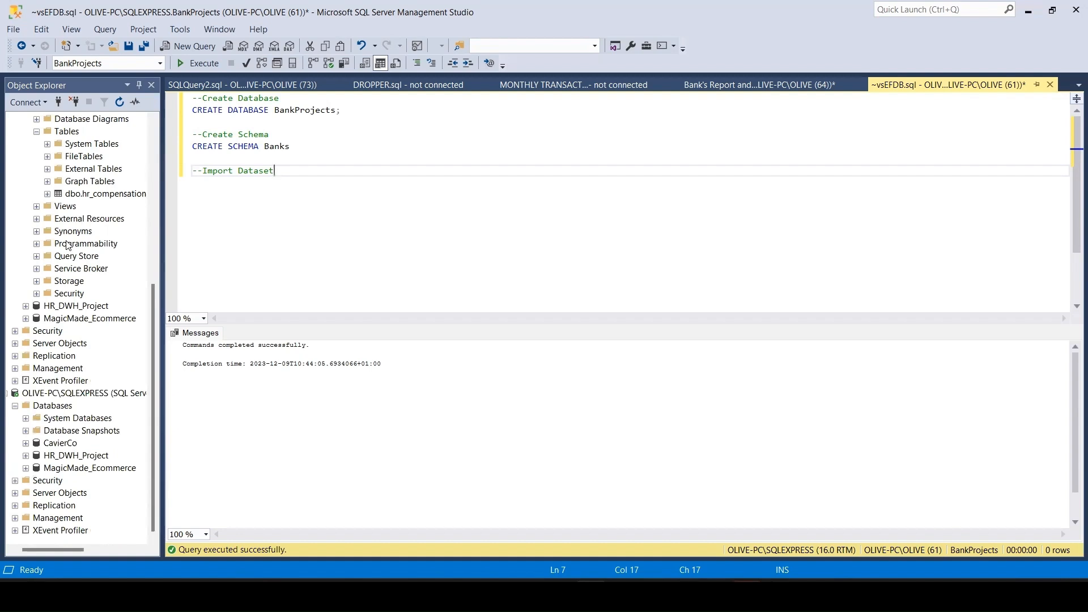
{"action": "scroll", "coordinate": [66, 245], "scroll_direction": "up", "scroll_amount": 7}
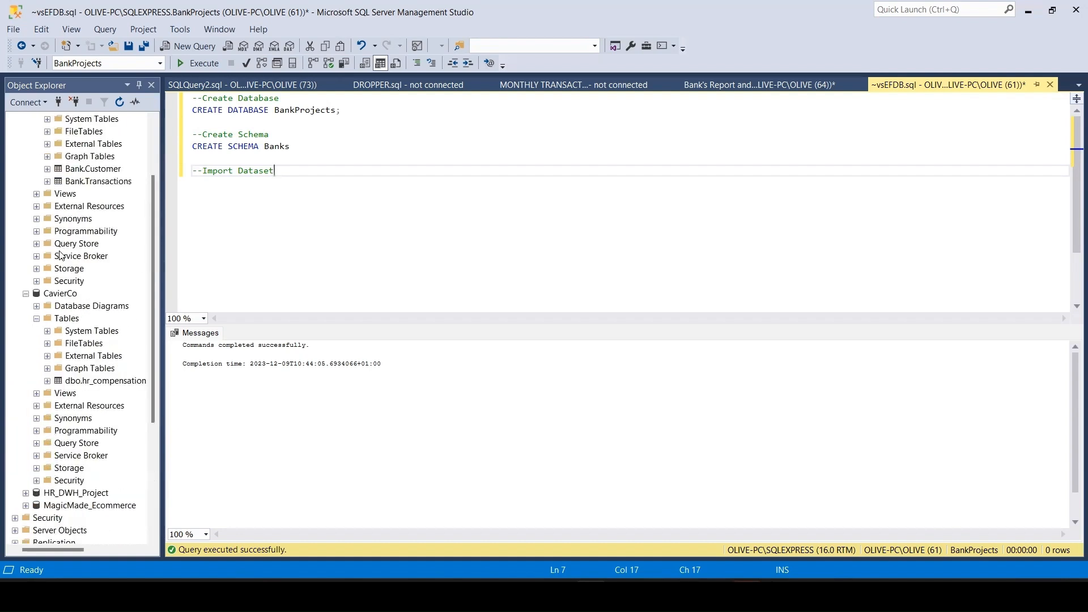
{"action": "left_click", "coordinate": [119, 102]}
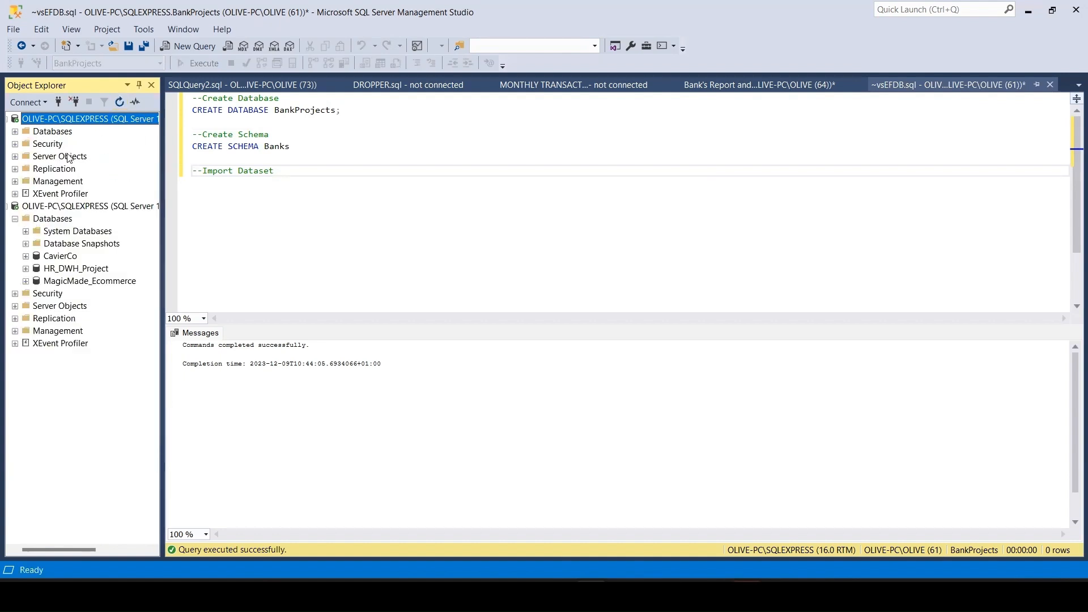
{"action": "left_click", "coordinate": [16, 132]}
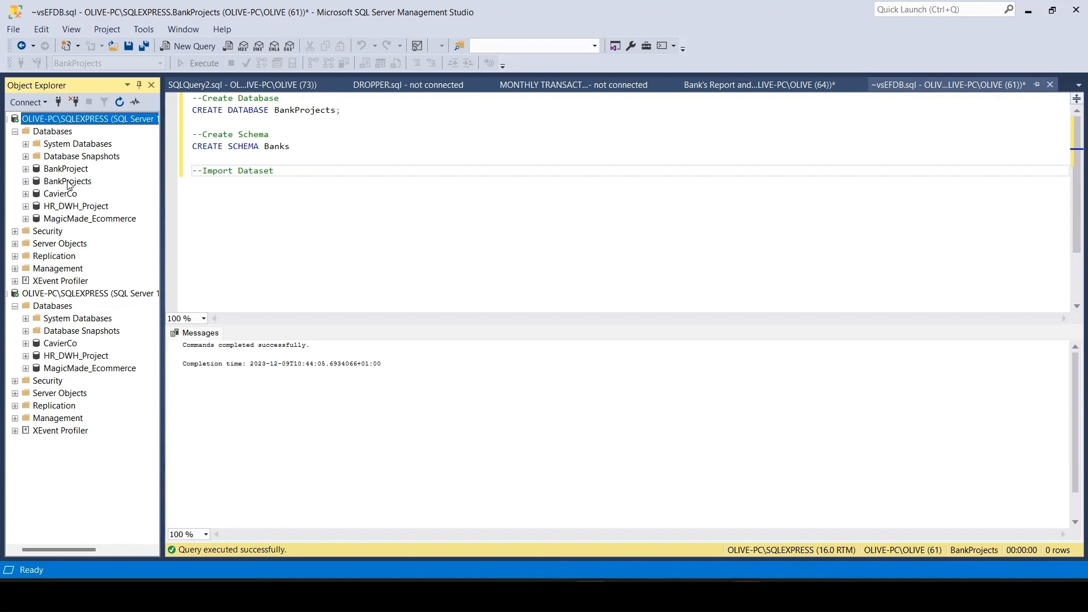
{"action": "left_click", "coordinate": [68, 181]}
{"action": "left_click", "coordinate": [26, 181]}
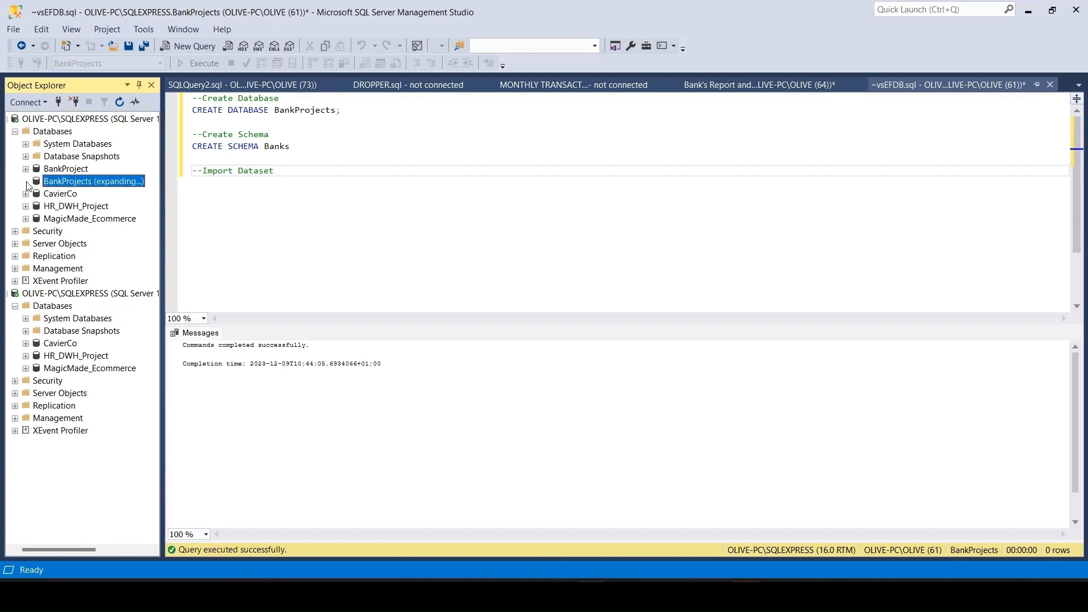
Step: Start a flat file import into the BankProjects database and advance past the introduction to specifying the input file
{"action": "right_click", "coordinate": [97, 186]}
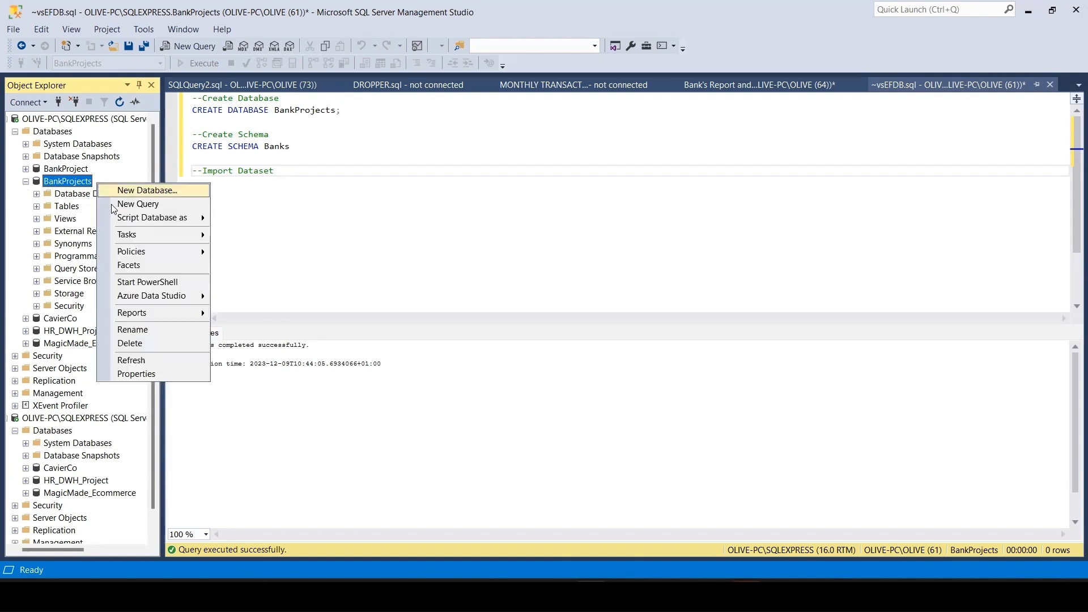
{"action": "mouse_move", "coordinate": [126, 241]}
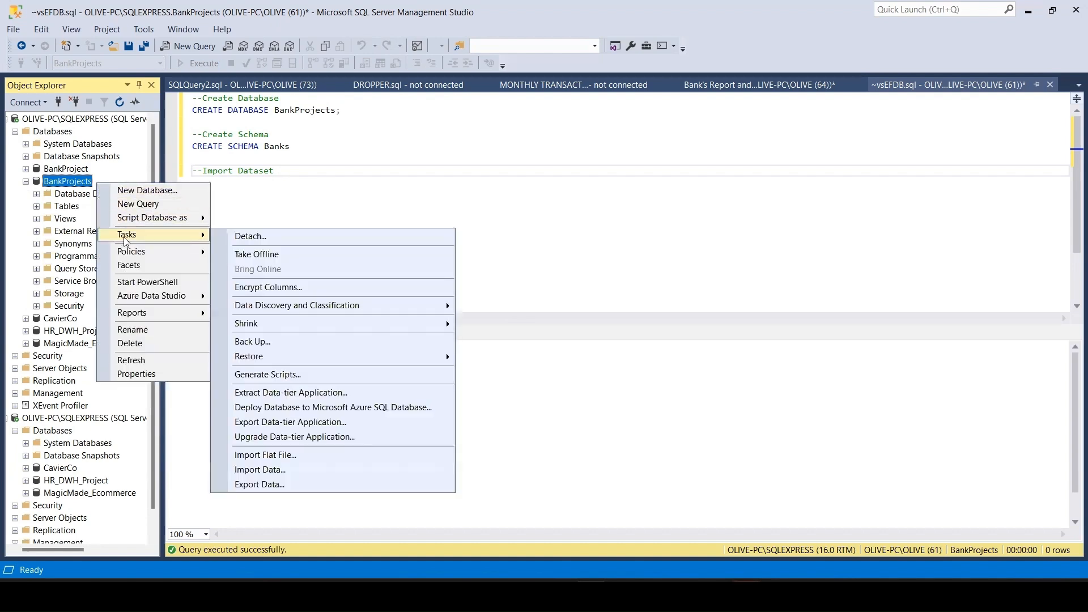
{"action": "left_click", "coordinate": [278, 455]}
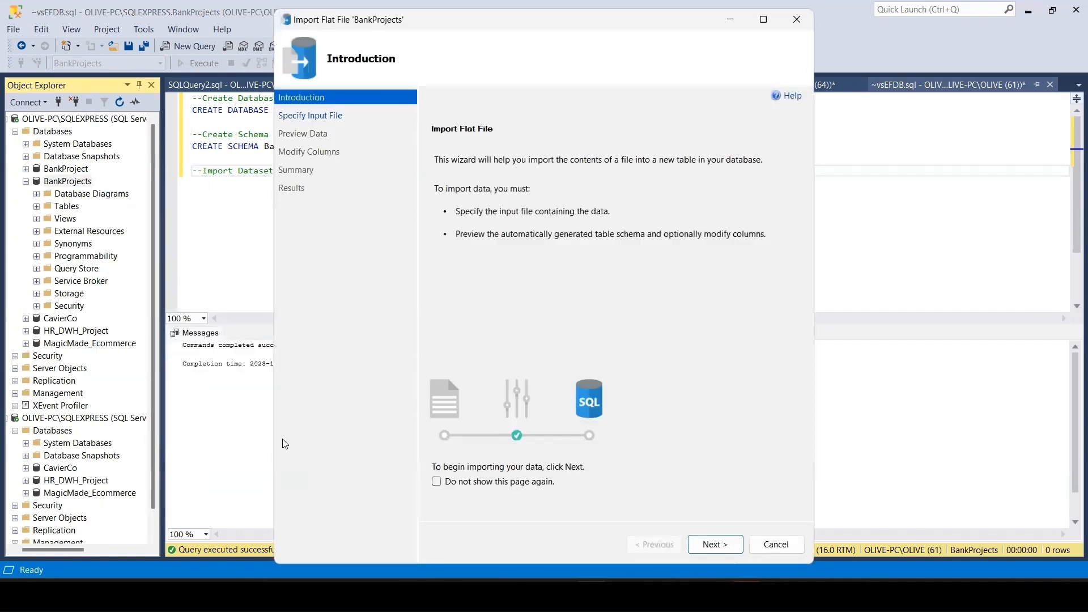
{"action": "left_click", "coordinate": [709, 548]}
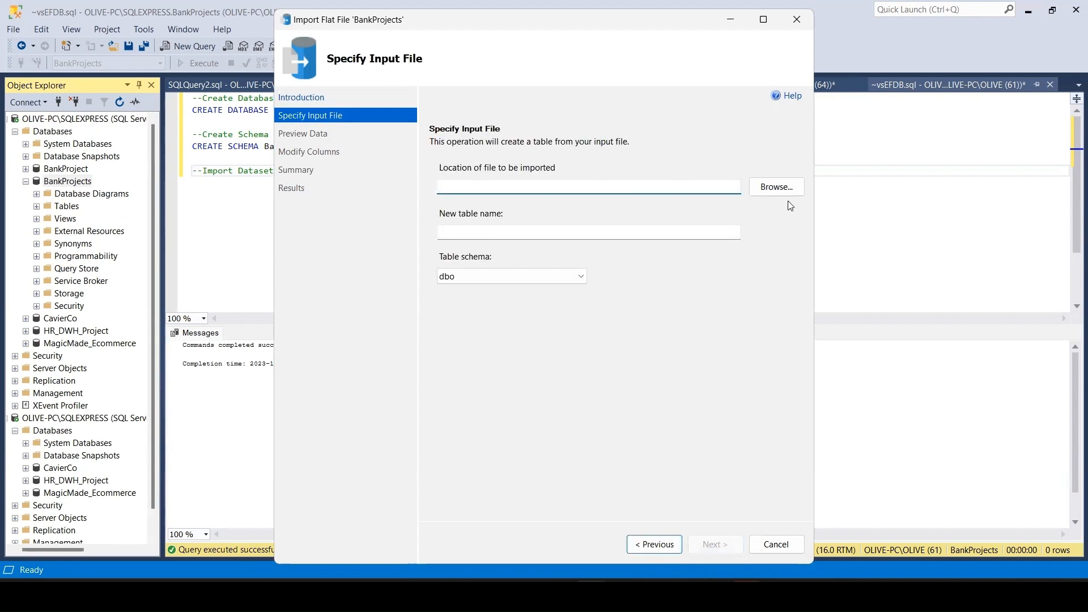
Step: Choose Customer Table from the Documents > Datasets folder as the import file, set the table schema to Banks, and try to proceed
{"action": "left_click", "coordinate": [773, 193]}
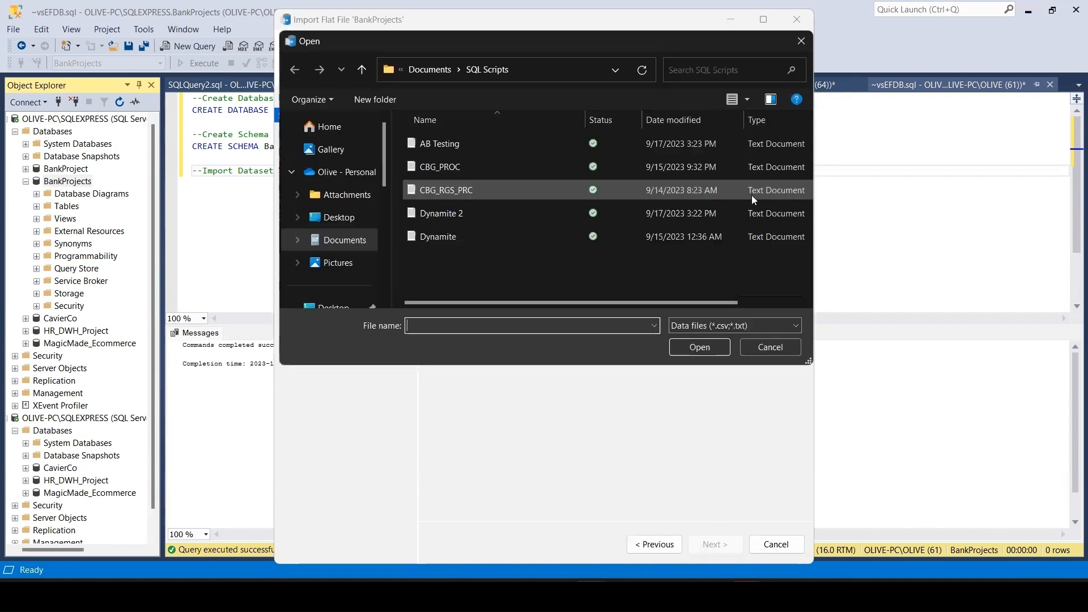
{"action": "scroll", "coordinate": [336, 243], "scroll_direction": "down", "scroll_amount": 2}
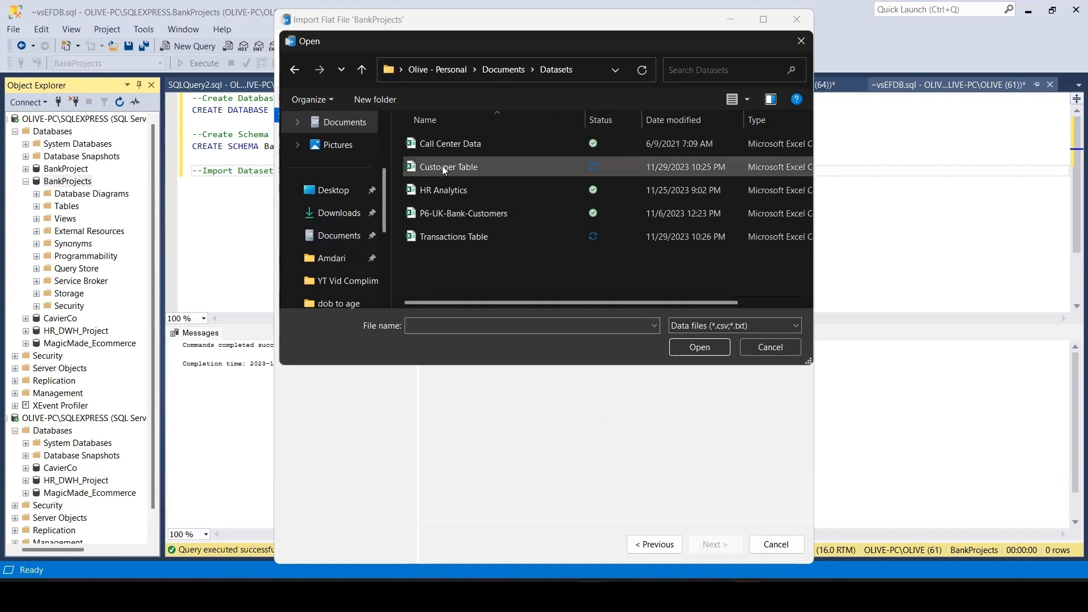
{"action": "left_click", "coordinate": [446, 168]}
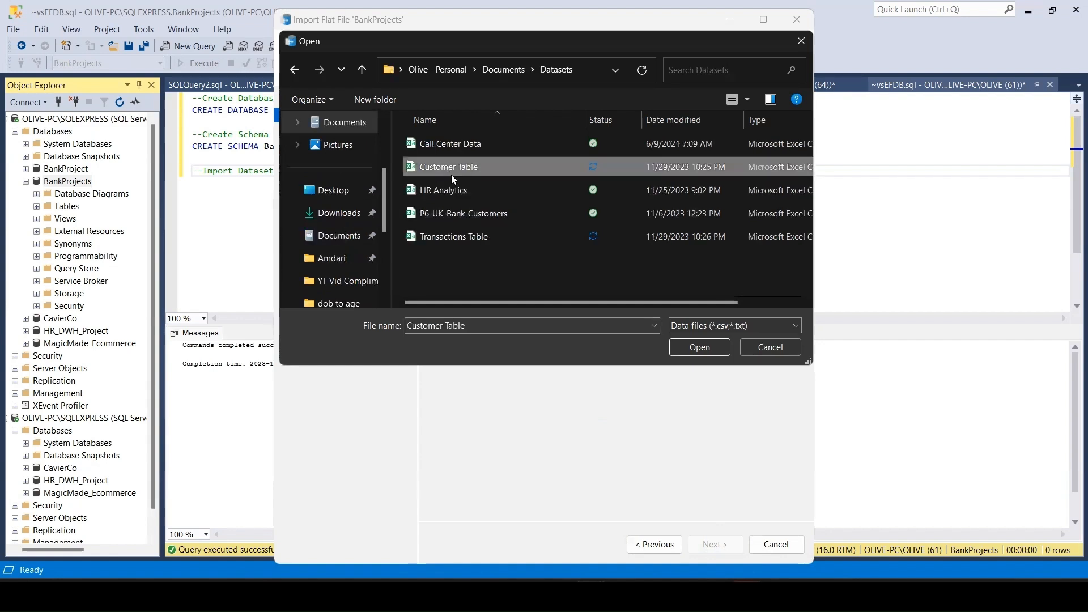
{"action": "left_click", "coordinate": [701, 347]}
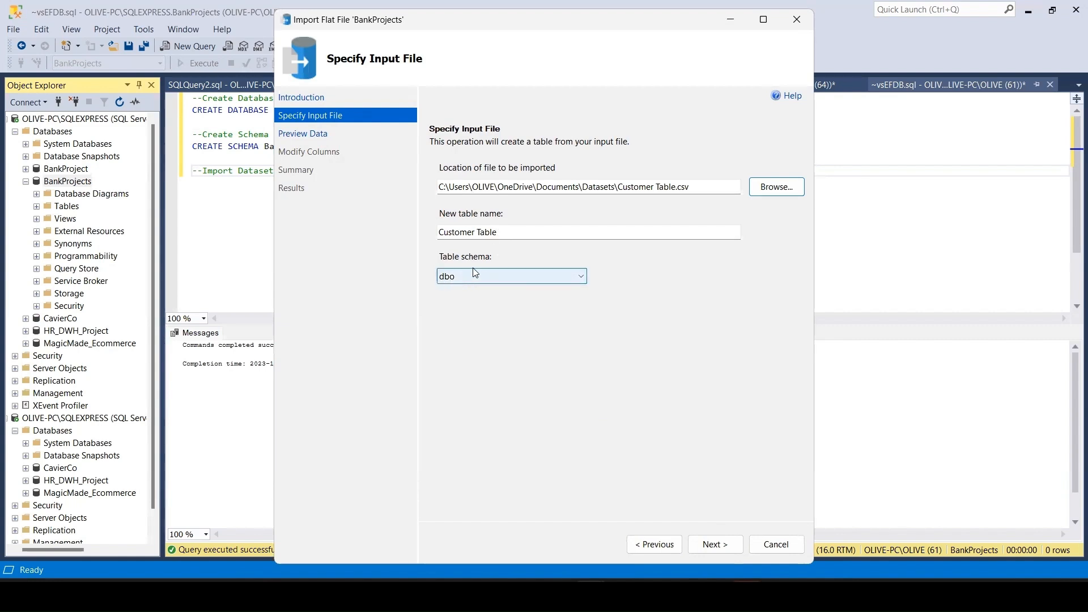
{"action": "left_click", "coordinate": [521, 278]}
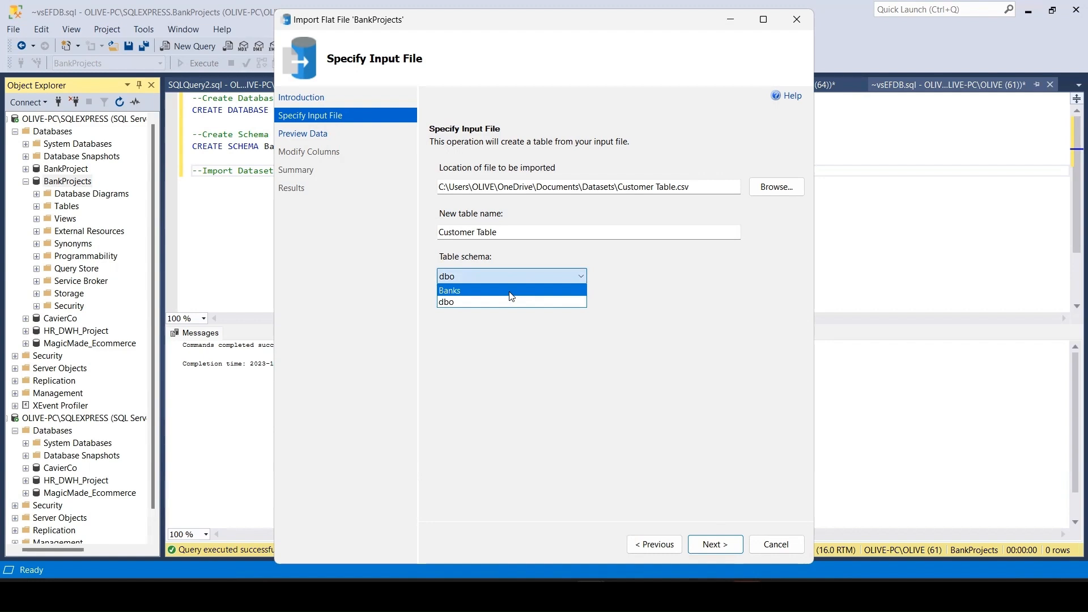
{"action": "left_click", "coordinate": [512, 293]}
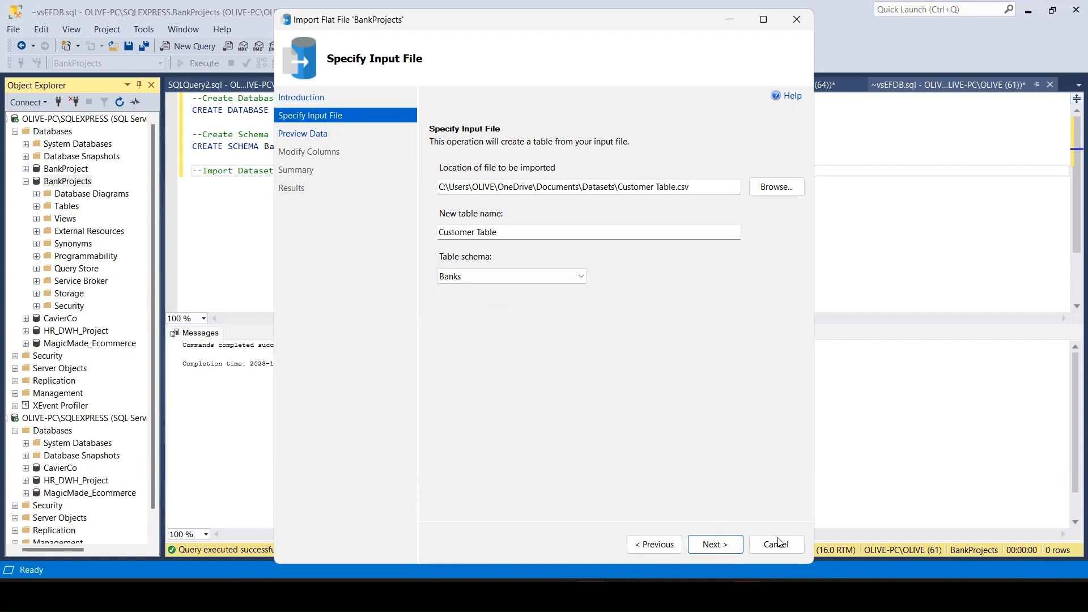
{"action": "left_click", "coordinate": [715, 545]}
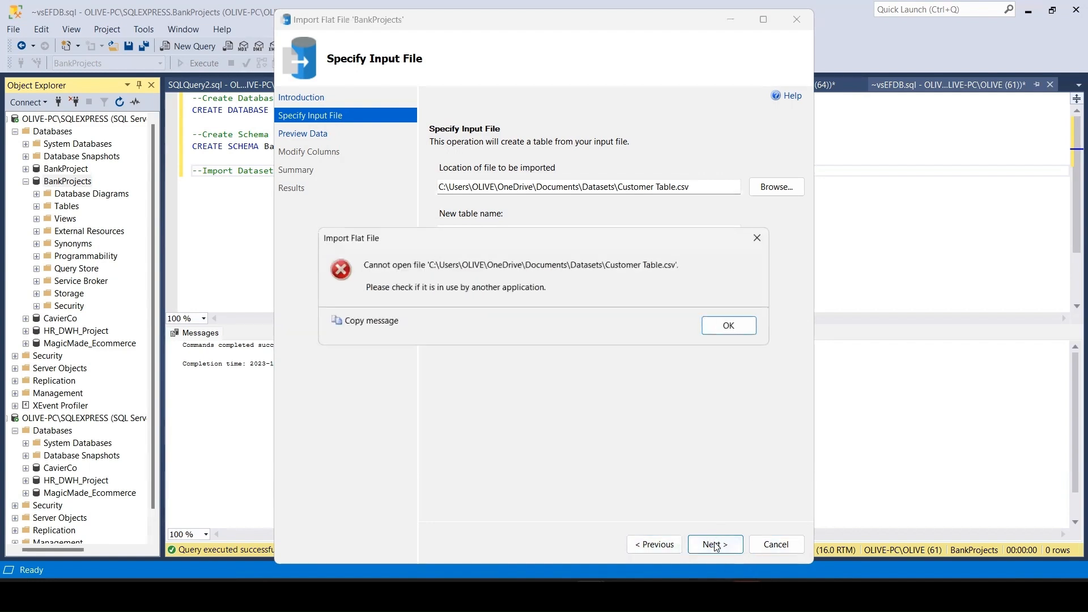
Step: Close the Transactions Table and Customer Table workbooks in Excel, then retry the Customer Table import up to its data preview
{"action": "mouse_move", "coordinate": [839, 595]}
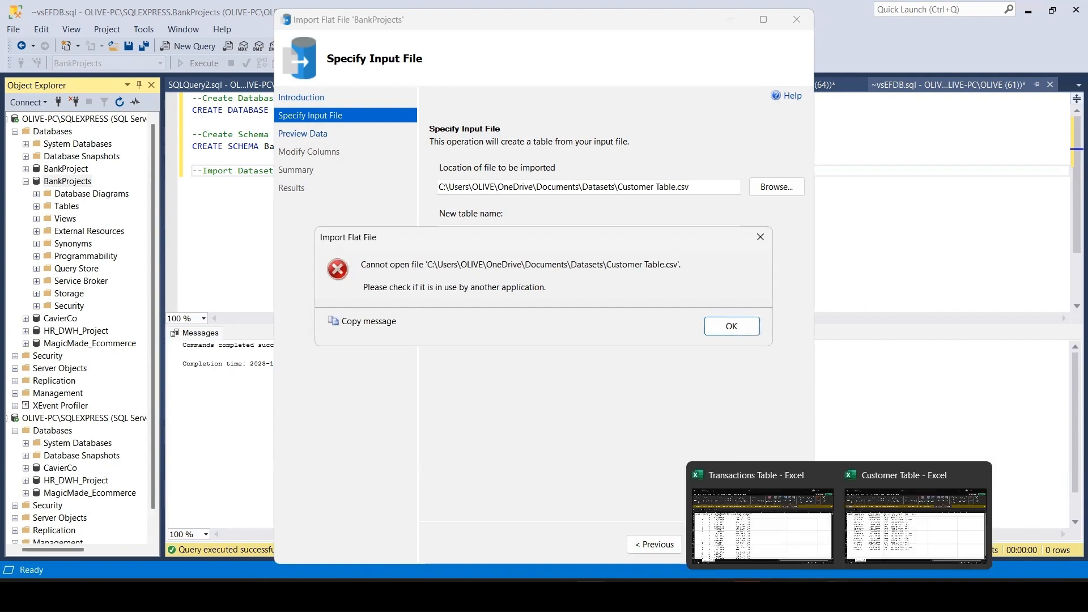
{"action": "left_click", "coordinate": [829, 475]}
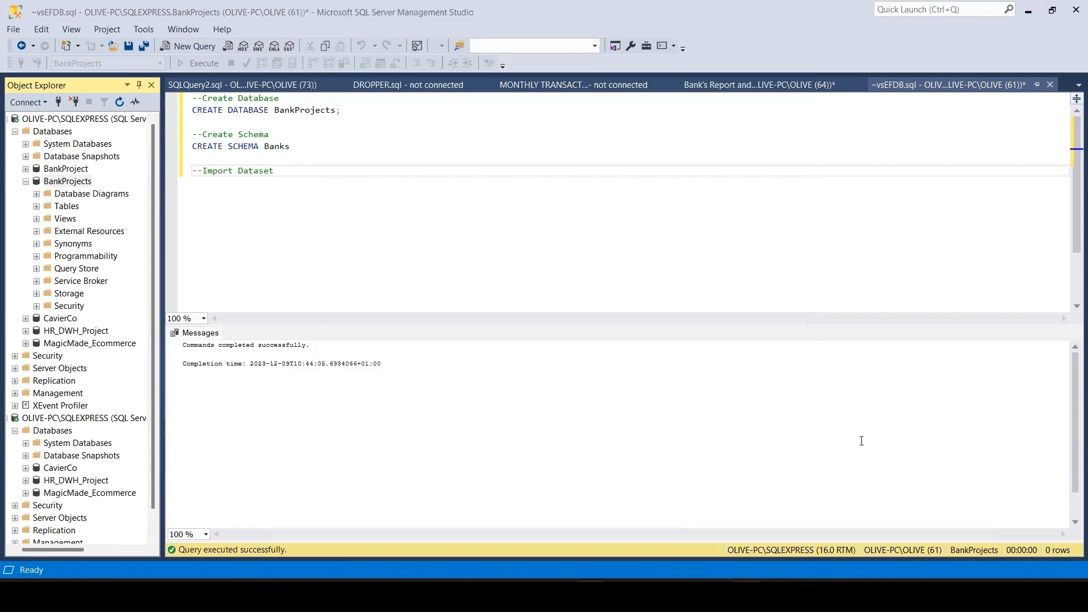
{"action": "mouse_move", "coordinate": [838, 595]}
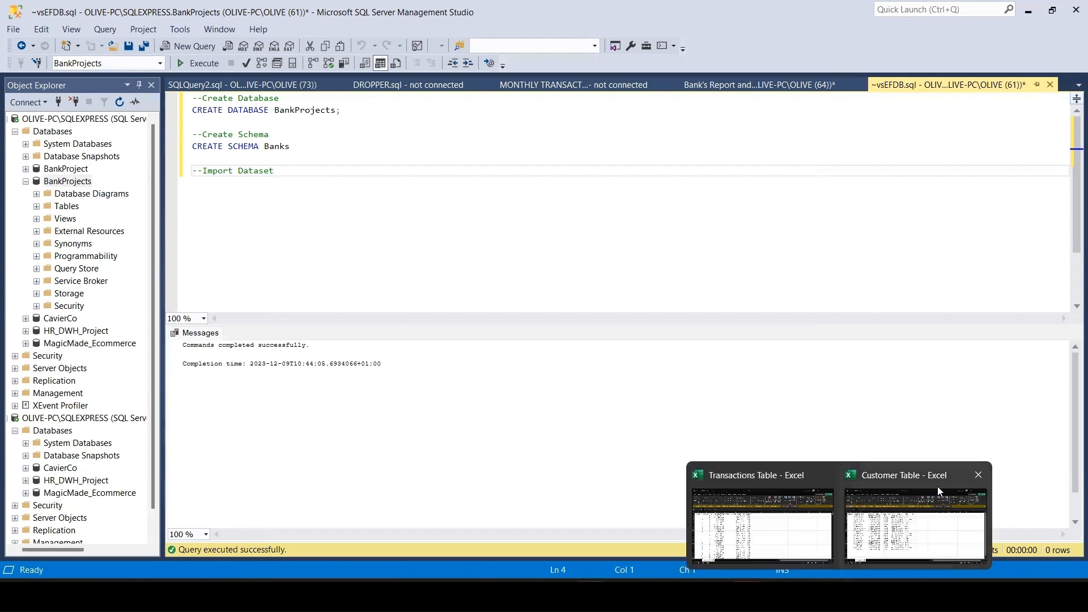
{"action": "left_click", "coordinate": [837, 474]}
{"action": "left_click", "coordinate": [854, 580]}
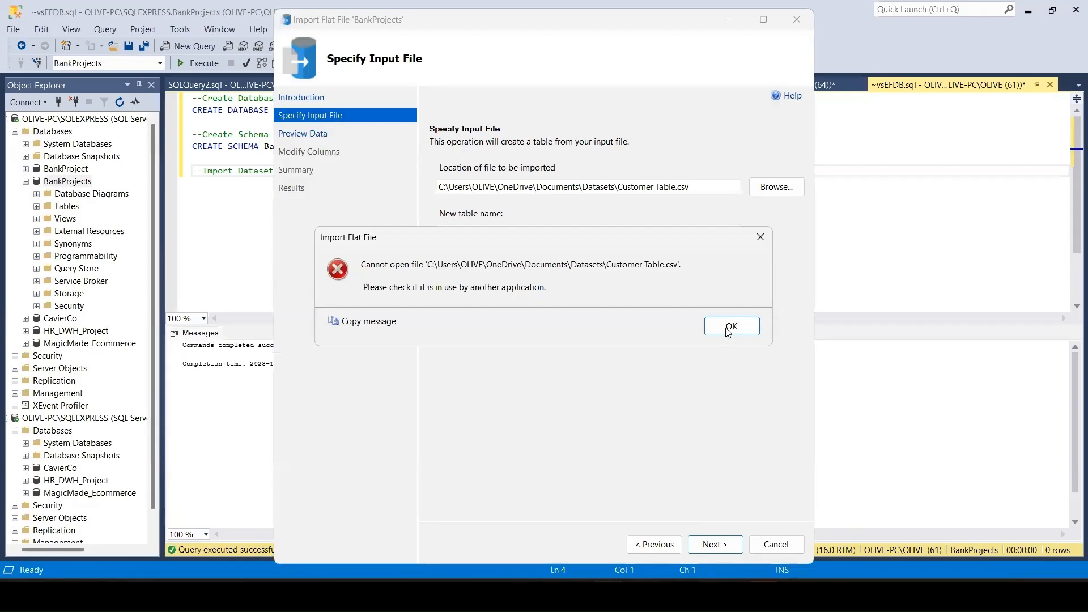
{"action": "left_click", "coordinate": [732, 328]}
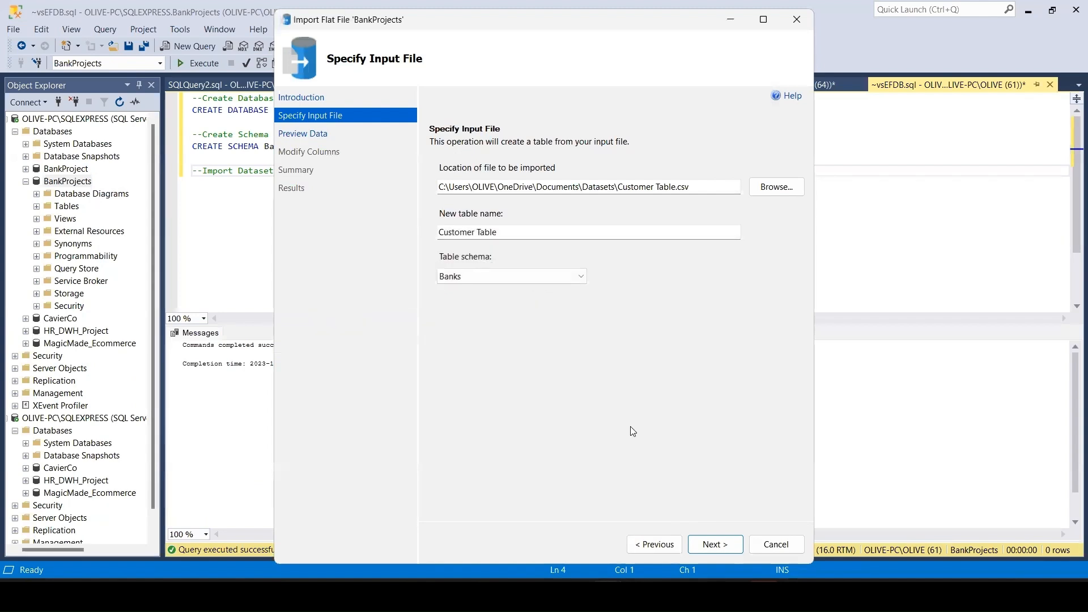
{"action": "left_click", "coordinate": [713, 544]}
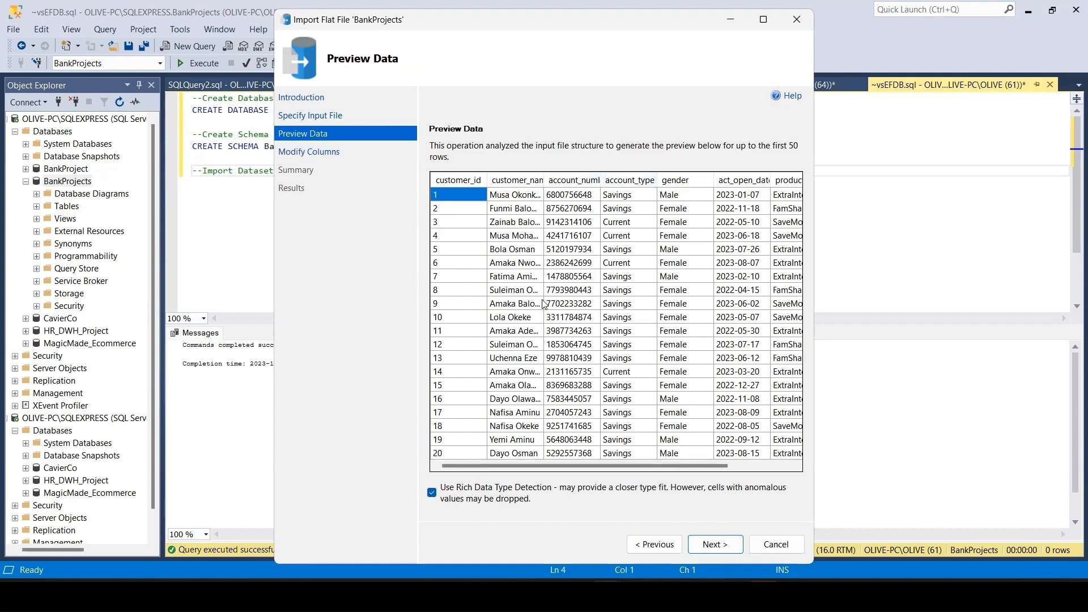
Step: Finish importing Customer Table with the detected columns and data types, and expand the Tables folder of BankProjects
{"action": "left_click_drag", "start_coordinate": [494, 465], "coordinate": [666, 490]}
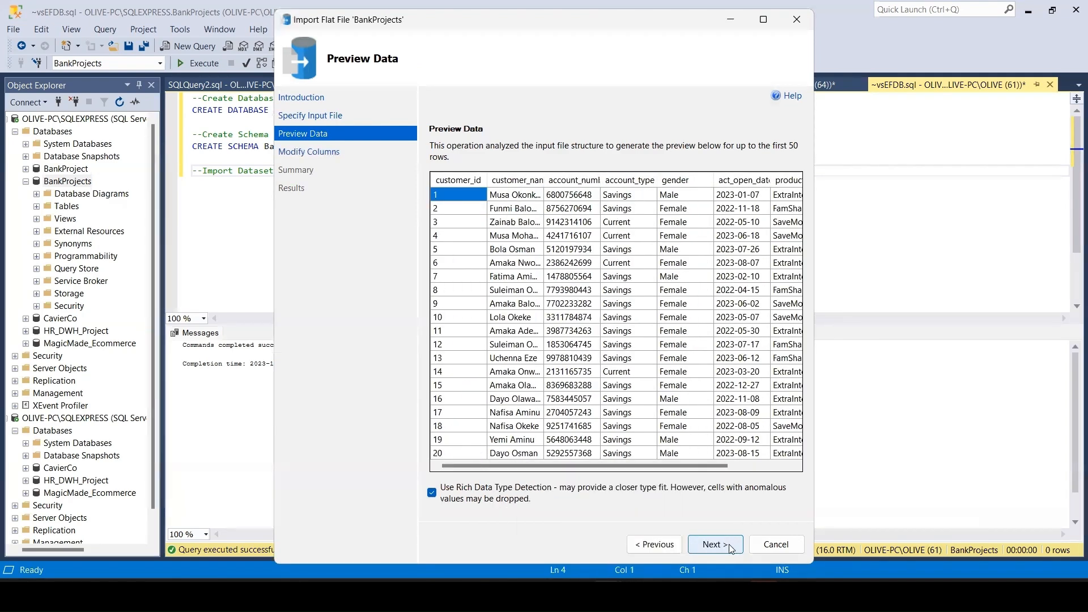
{"action": "left_click", "coordinate": [730, 547]}
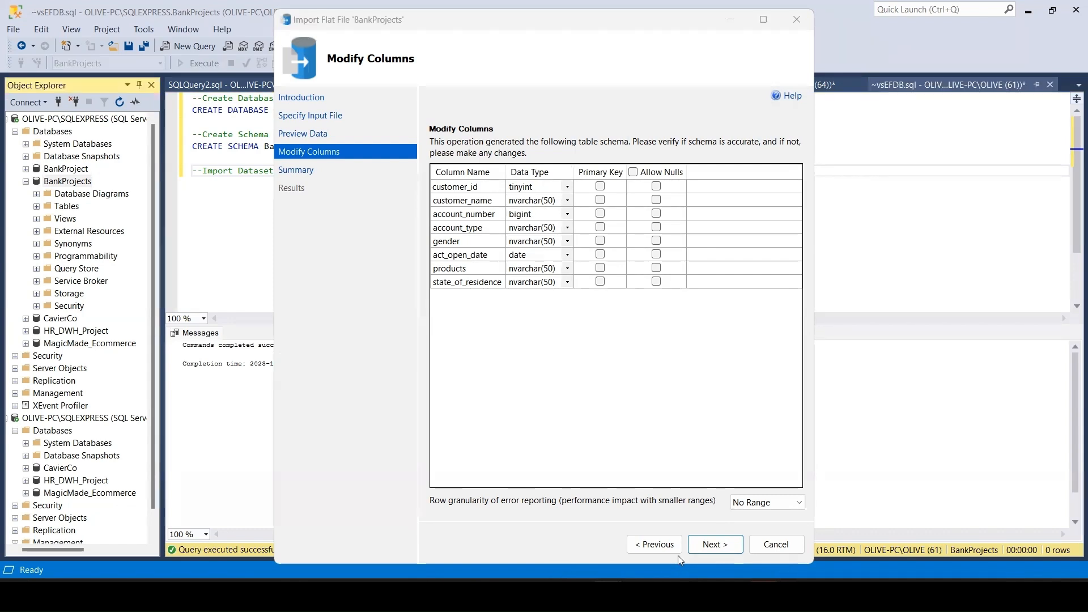
{"action": "left_click", "coordinate": [713, 546]}
{"action": "left_click", "coordinate": [714, 546]}
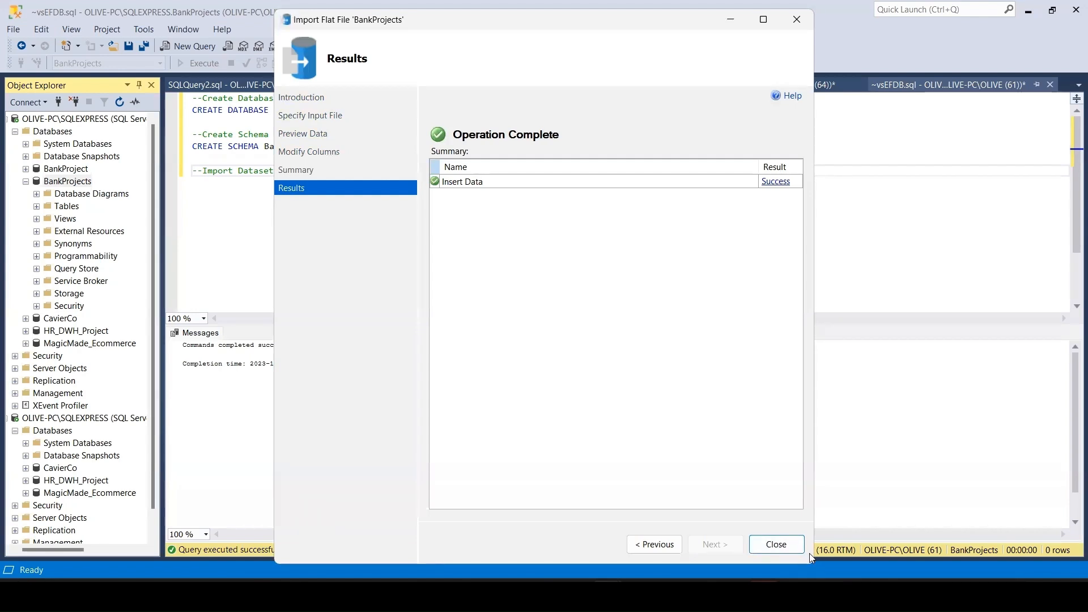
{"action": "left_click", "coordinate": [779, 545]}
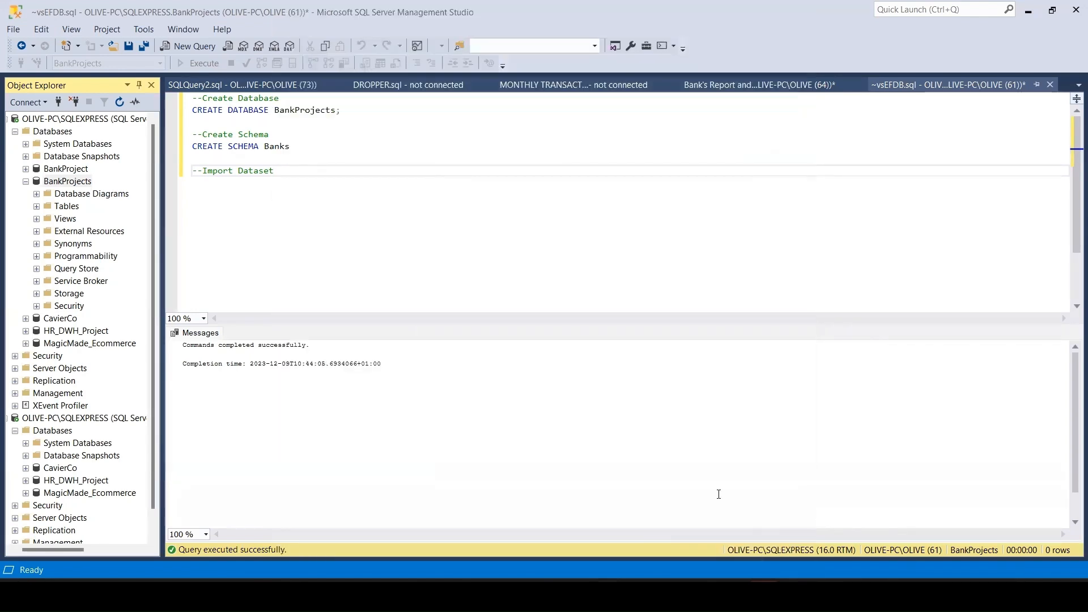
{"action": "left_click", "coordinate": [36, 207]}
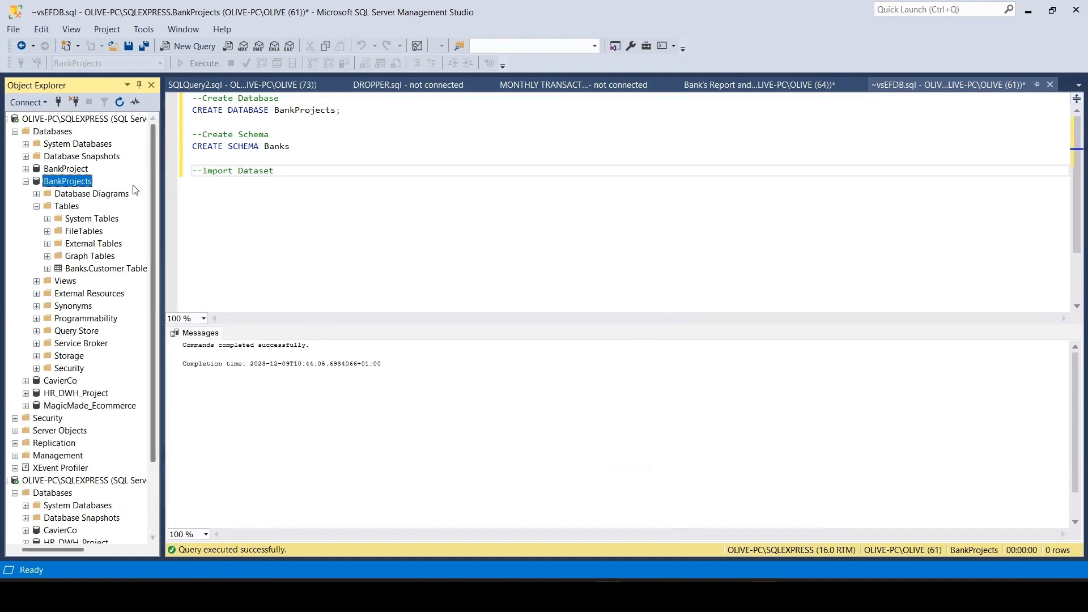
Step: Start another flat file import into BankProjects and choose Transactions Table from the Datasets folder as the input file
{"action": "right_click", "coordinate": [104, 187]}
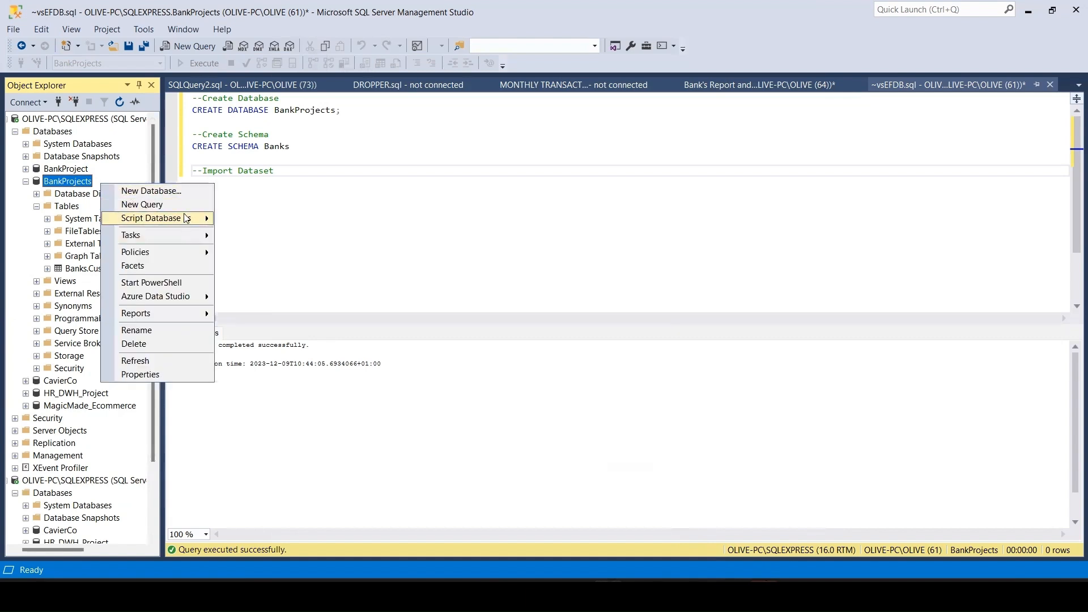
{"action": "mouse_move", "coordinate": [180, 238]}
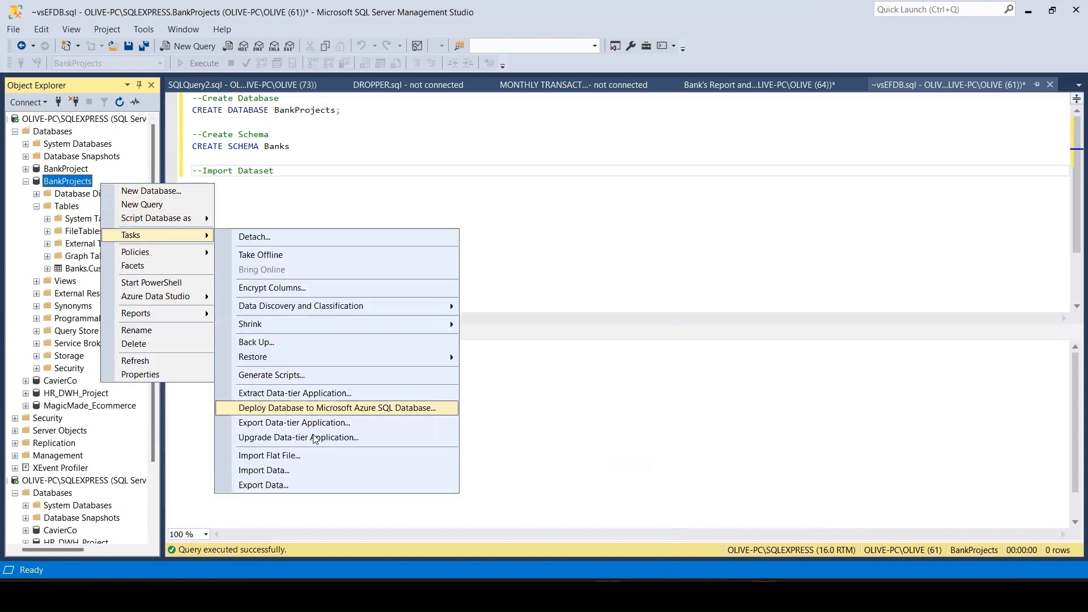
{"action": "left_click", "coordinate": [314, 458]}
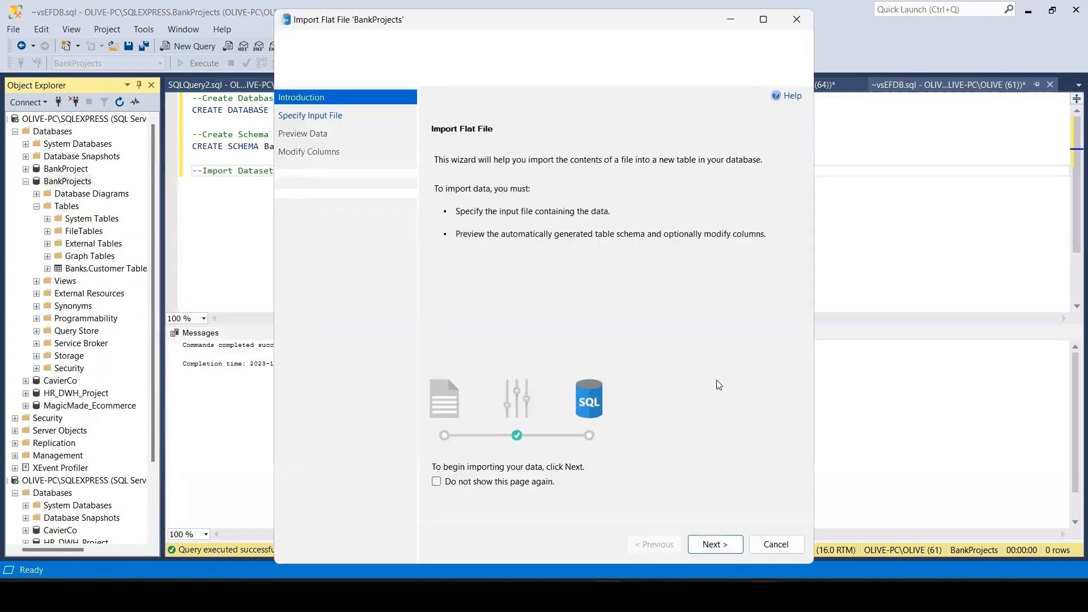
{"action": "left_click", "coordinate": [717, 544]}
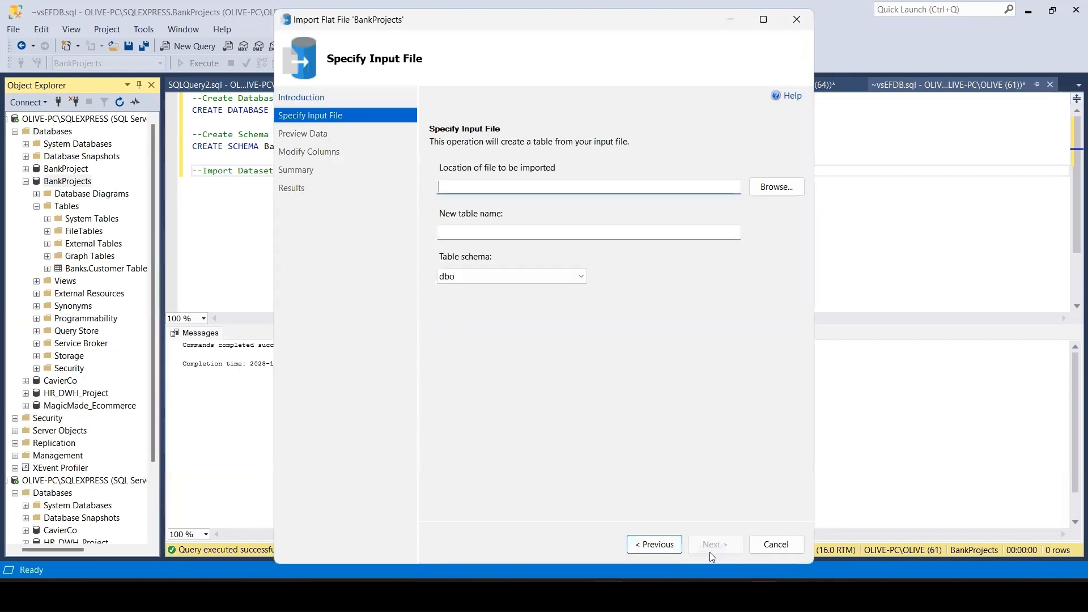
{"action": "left_click", "coordinate": [792, 187]}
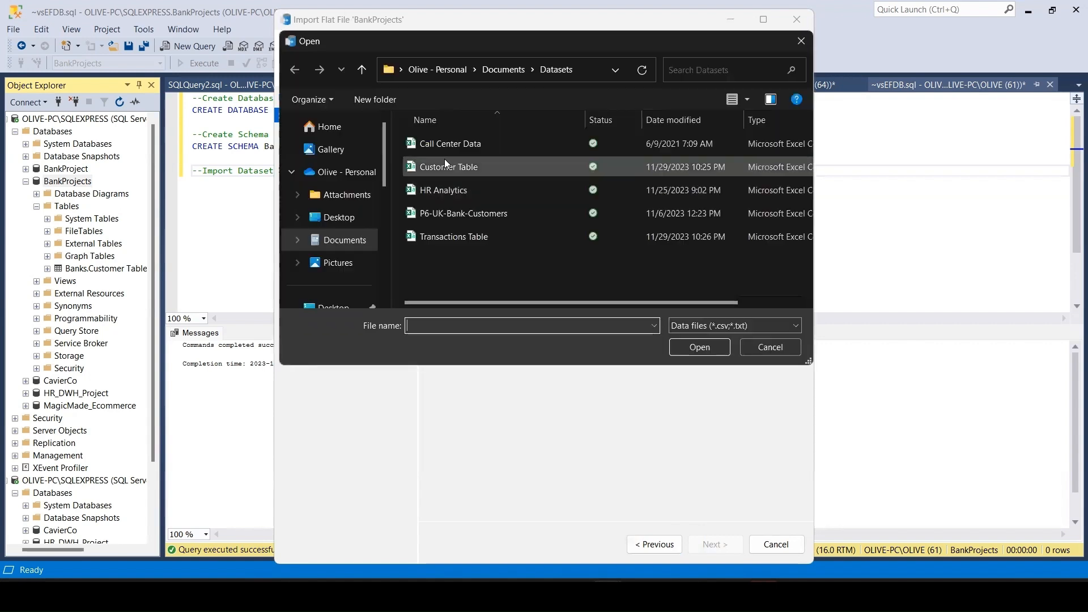
{"action": "left_click", "coordinate": [433, 232]}
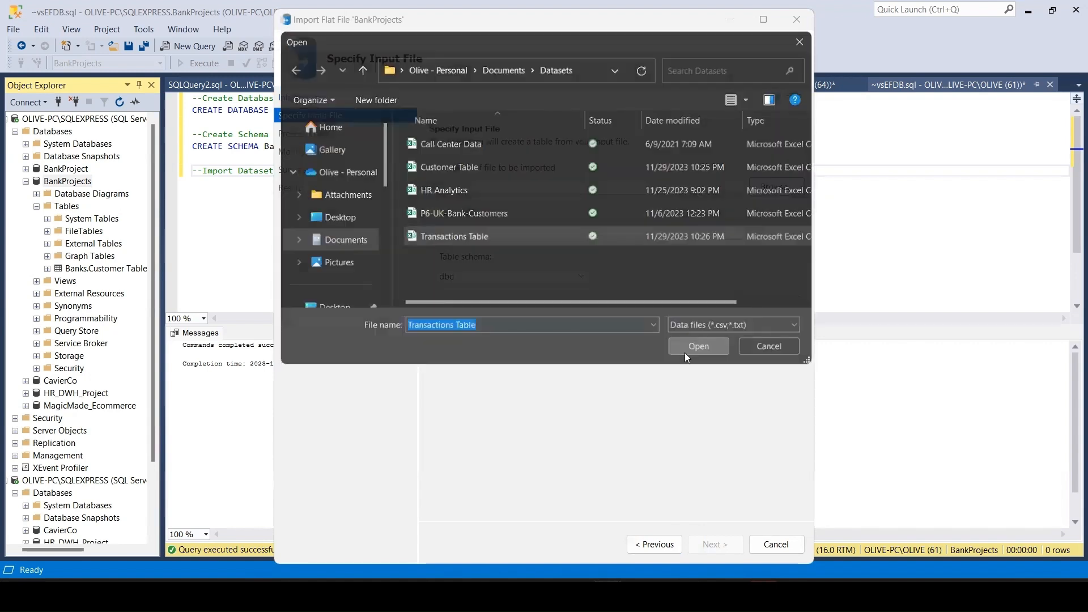
{"action": "left_click", "coordinate": [684, 352]}
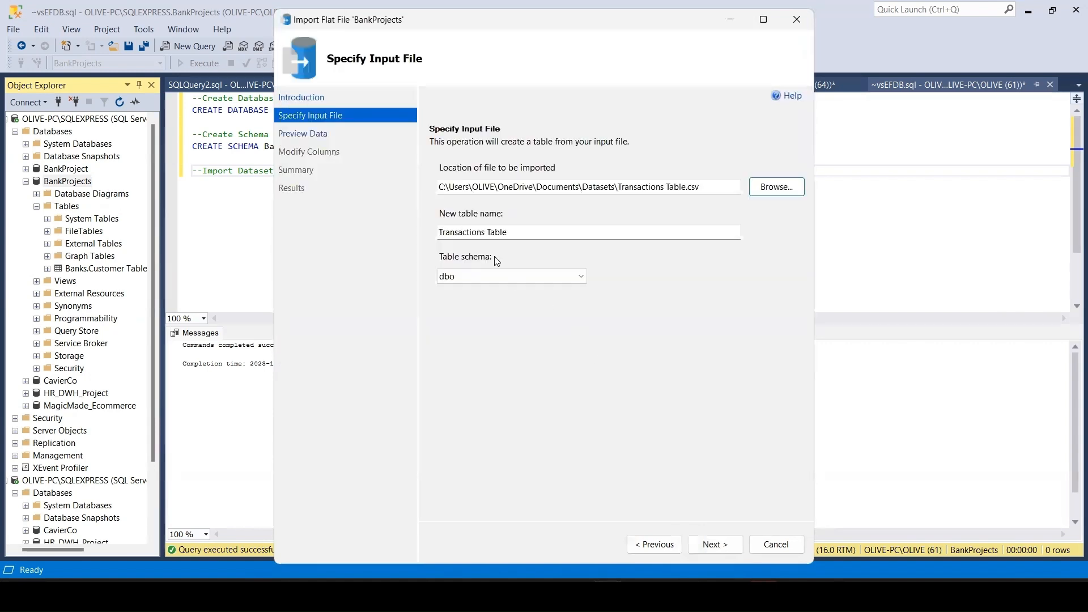
Step: Set the Transactions Table schema to Banks and complete the import with the detected columns and data types
{"action": "left_click", "coordinate": [582, 279]}
{"action": "left_click", "coordinate": [539, 291]}
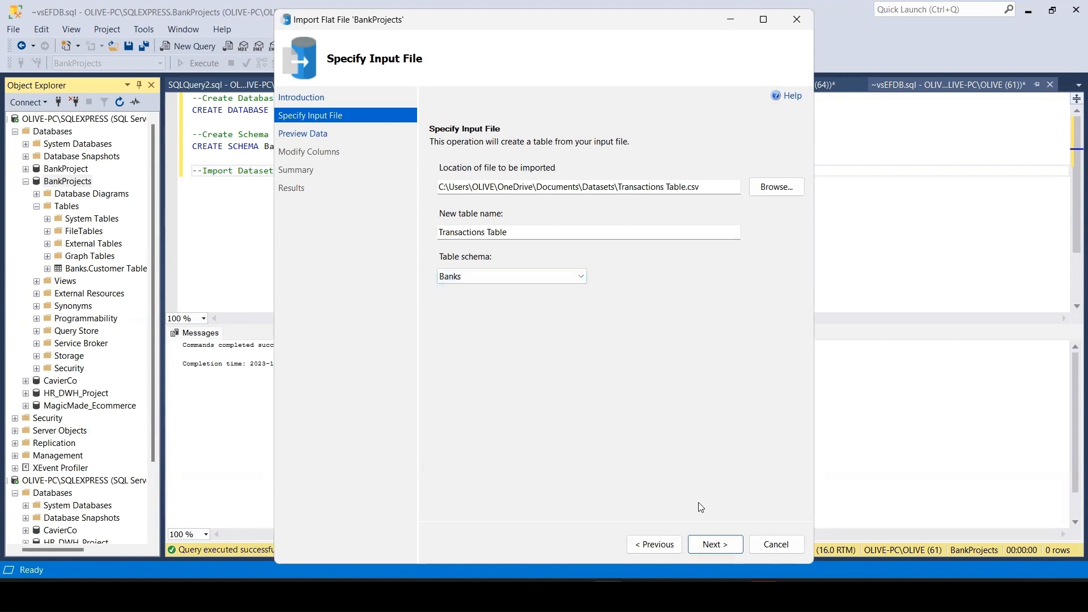
{"action": "left_click", "coordinate": [710, 543]}
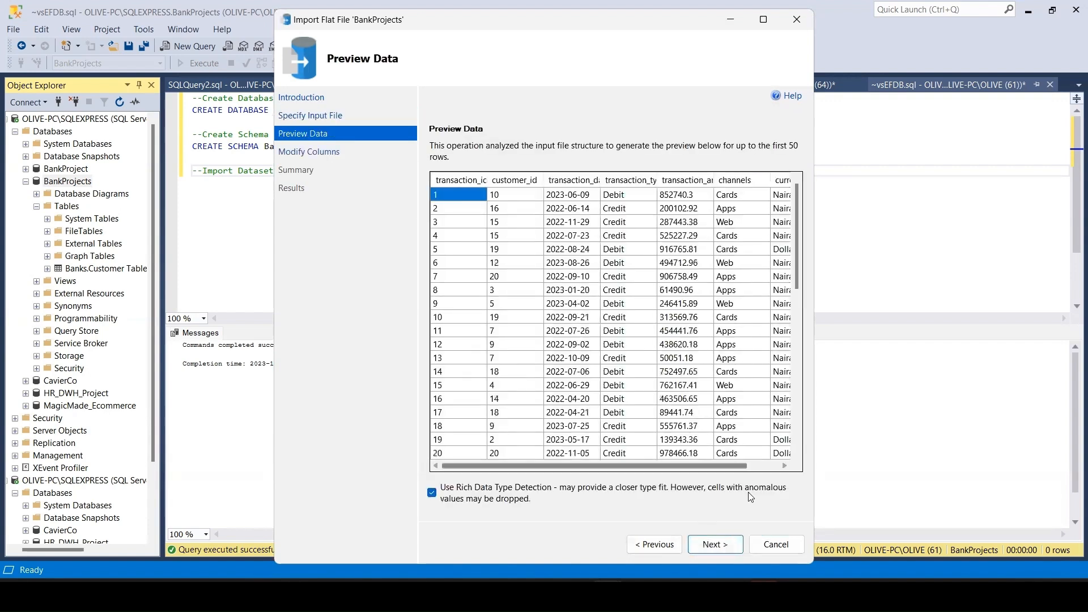
{"action": "left_click", "coordinate": [715, 543]}
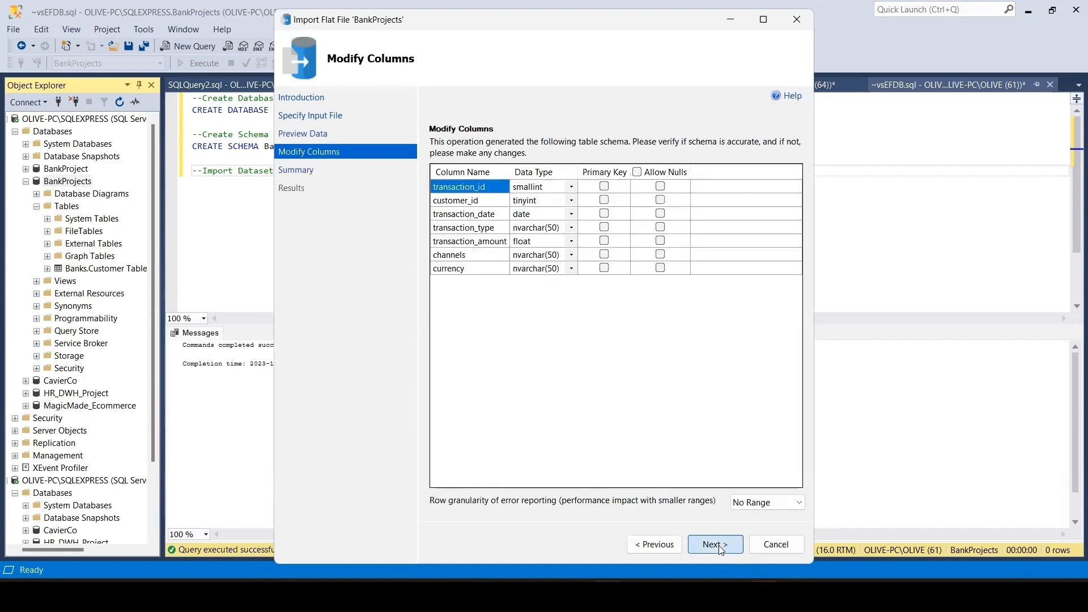
{"action": "left_click", "coordinate": [719, 545]}
{"action": "left_click", "coordinate": [716, 544]}
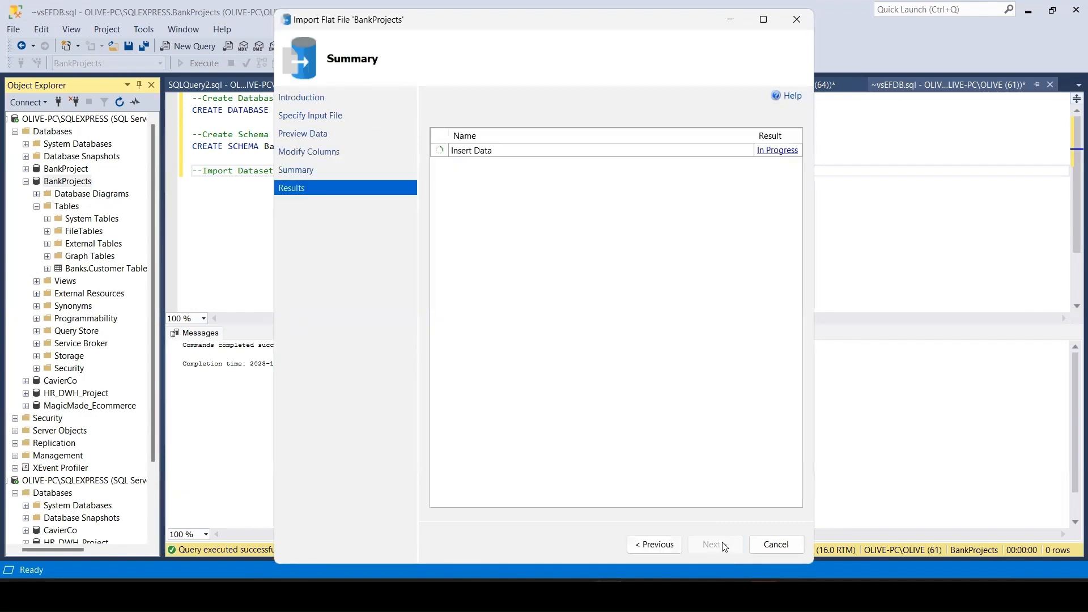
{"action": "left_click", "coordinate": [777, 544]}
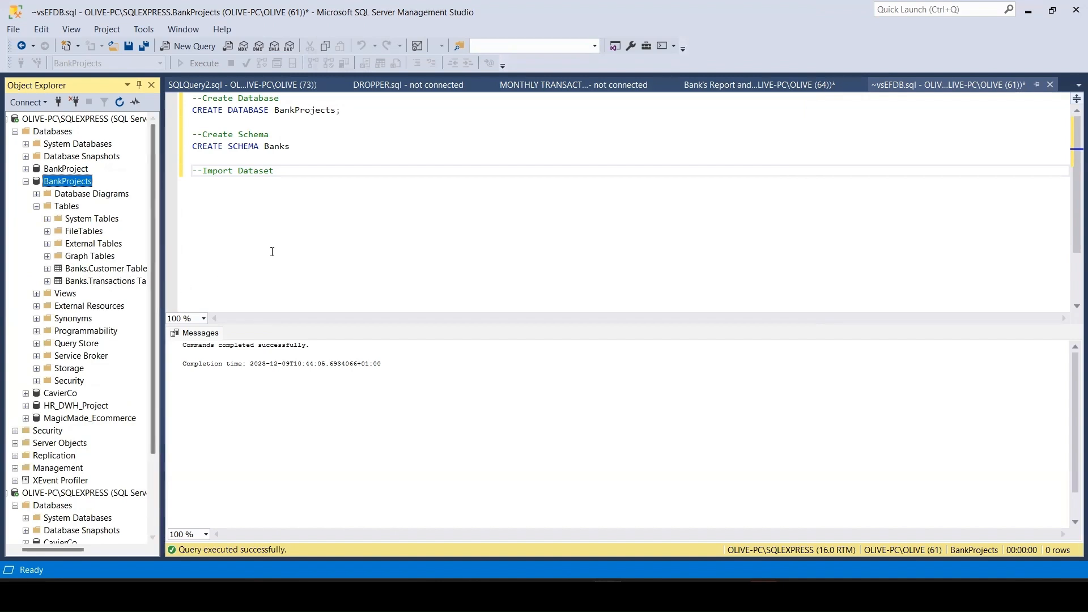
Step: Leave a blank line below the "--Import Dataset" comment and write SELECT * with FROM on the following line
{"action": "left_click", "coordinate": [289, 173]}
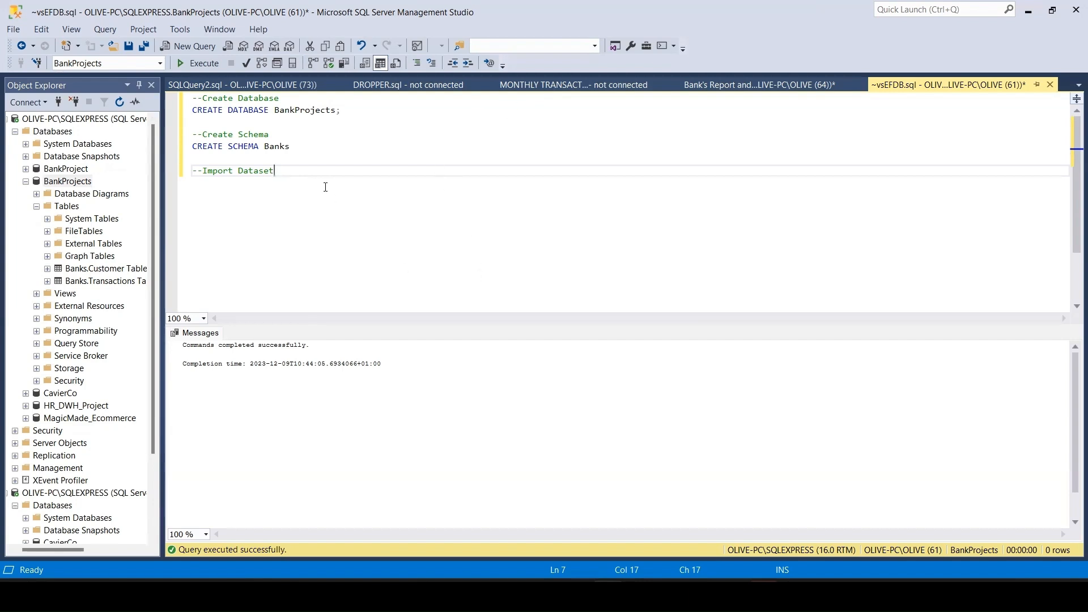
{"action": "key", "text": "Return"}
{"action": "key", "text": "Return"}
{"action": "type", "text": "SE"}
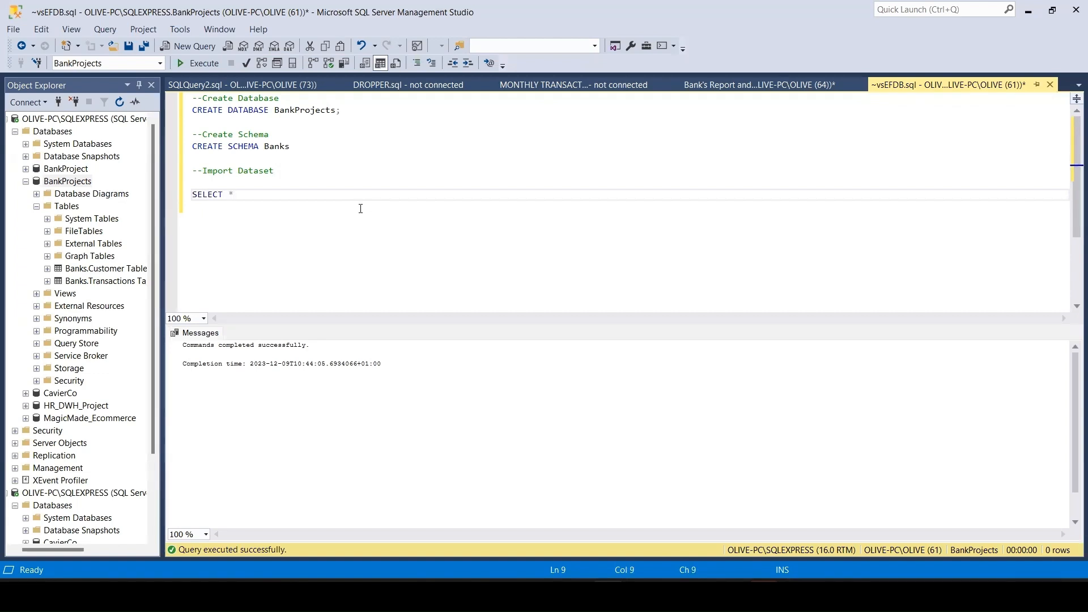
{"action": "type", "text": "LECT *"}
{"action": "key", "text": "Return"}
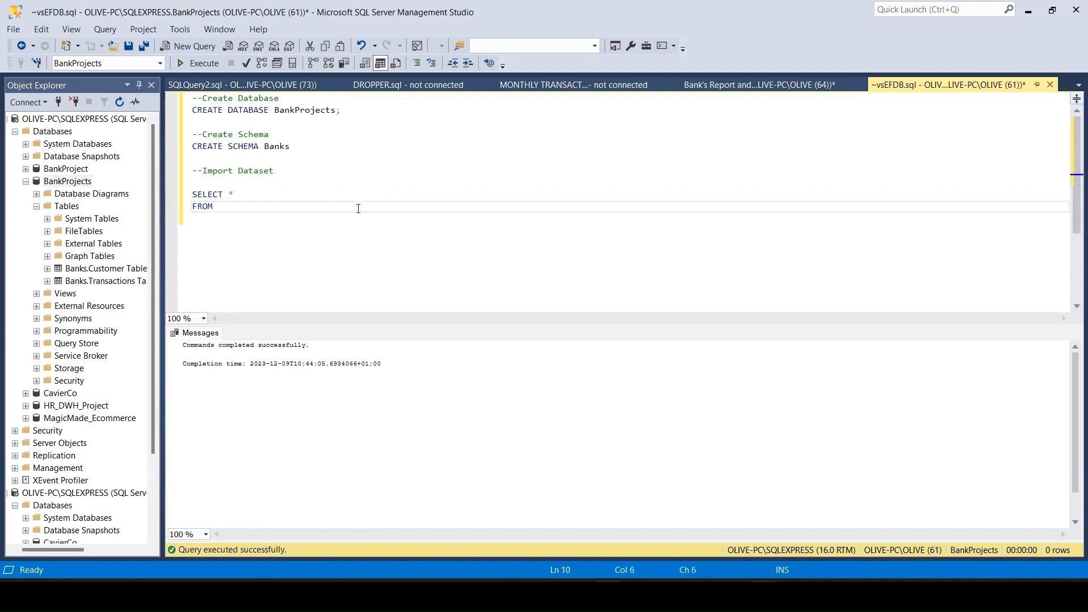
{"action": "type", "text": "Banks"}
{"action": "key", "text": "BackSpace"}
{"action": "key", "text": "BackSpace"}
{"action": "key", "text": "BackSpace"}
Step: Complete the FROM clause with [Banks].[Customer Table]; then run the query and look through the returned customer rows
{"action": "left_click", "coordinate": [102, 271]}
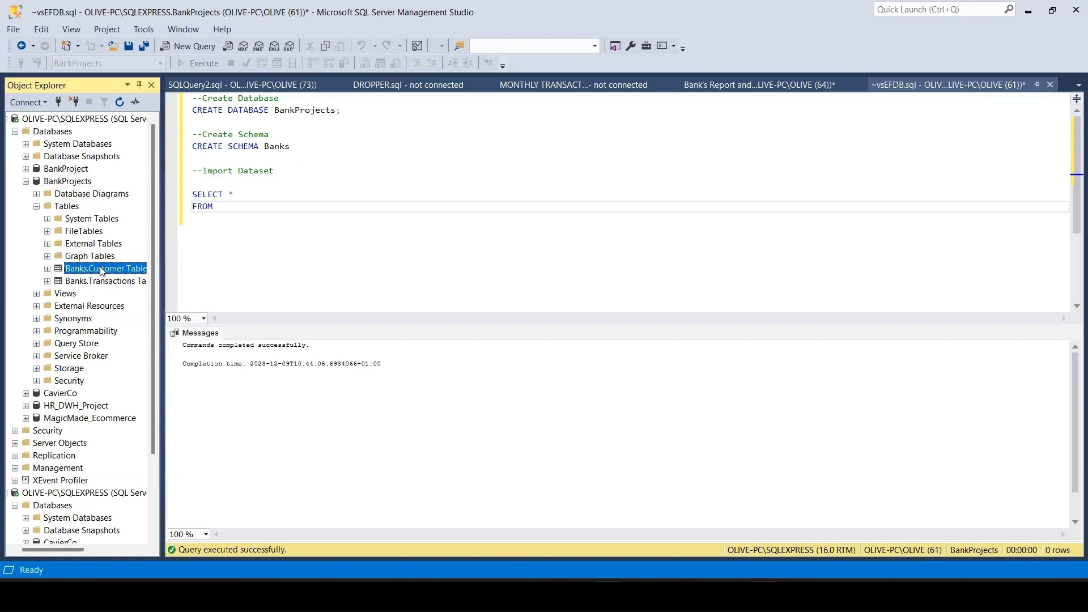
{"action": "left_click", "coordinate": [230, 209]}
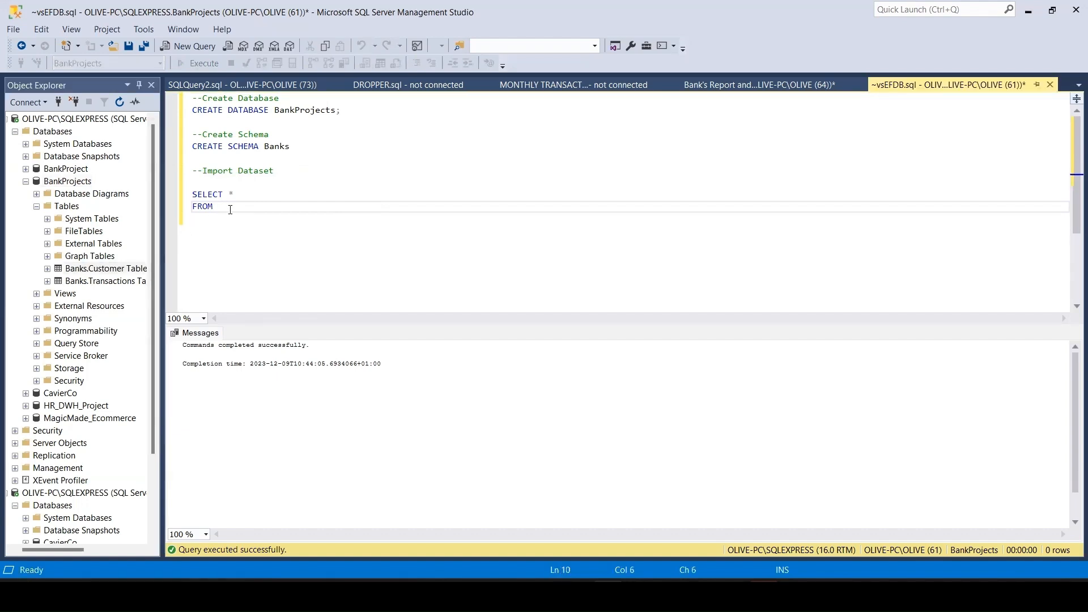
{"action": "type", "text": "[Banks].[Customer Table]"}
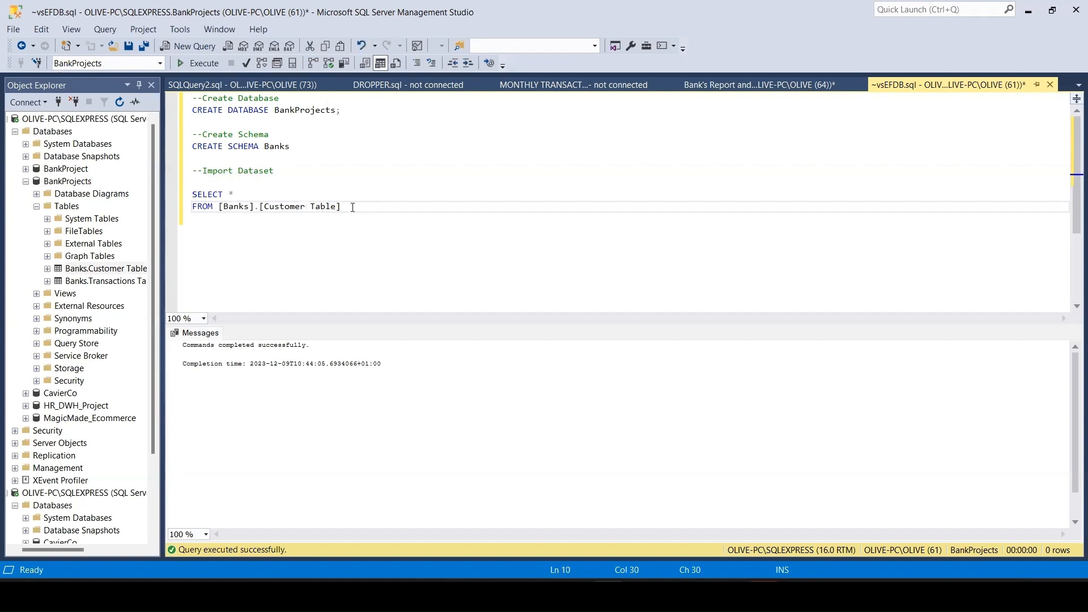
{"action": "type", "text": ";"}
{"action": "left_click_drag", "start_coordinate": [347, 206], "coordinate": [179, 204]}
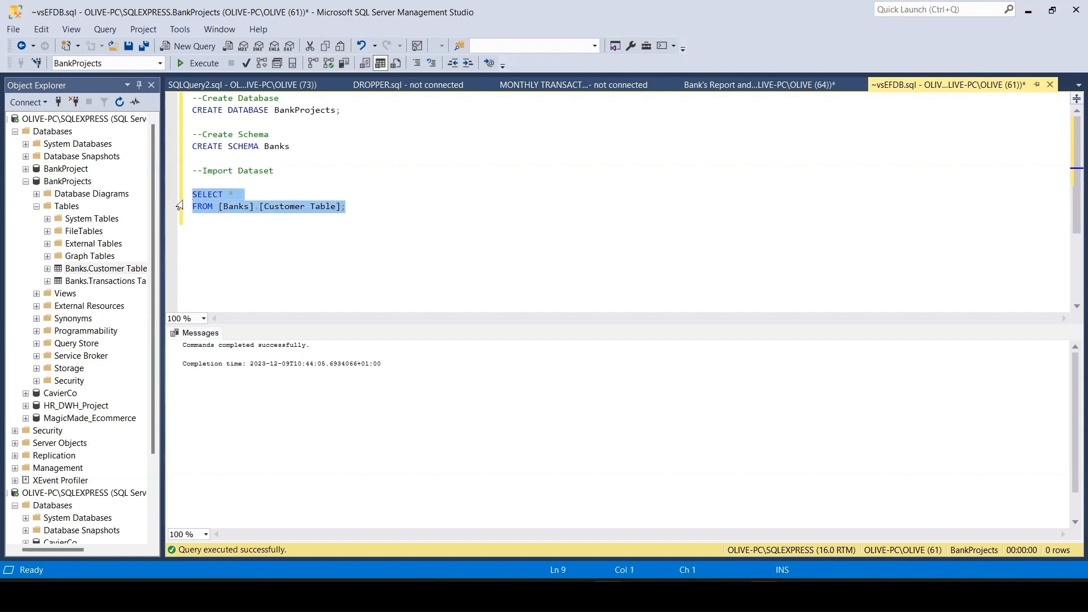
{"action": "left_click", "coordinate": [200, 65]}
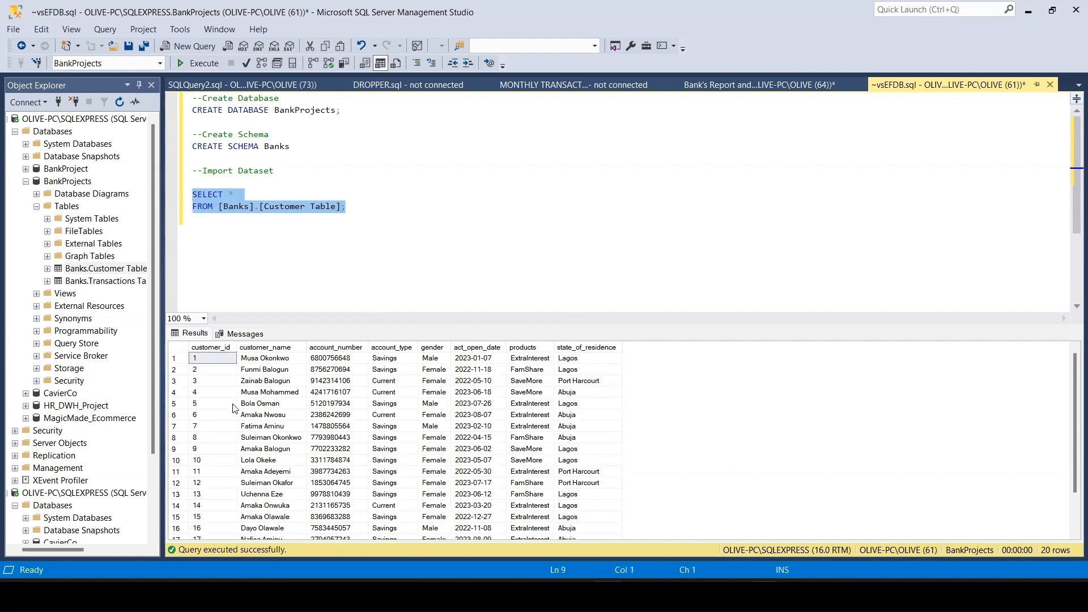
{"action": "scroll", "coordinate": [260, 409], "scroll_direction": "down", "scroll_amount": 2}
{"action": "scroll", "coordinate": [259, 408], "scroll_direction": "up", "scroll_amount": 2}
Step: Add the comment "--View Tables" above the Customer Table query and write a second SELECT * with FROM below that query
{"action": "left_click", "coordinate": [376, 207]}
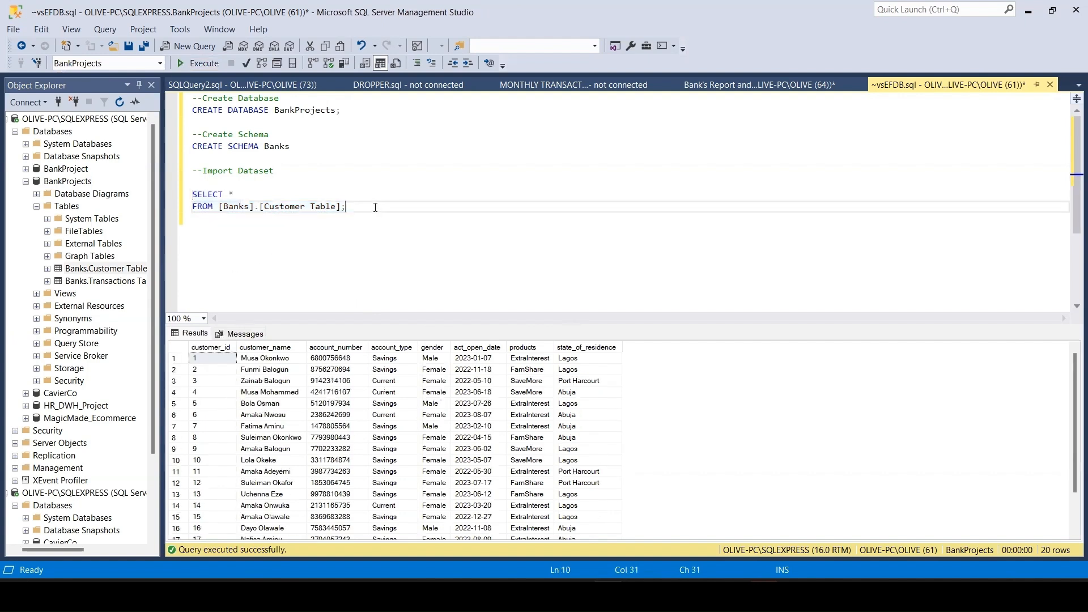
{"action": "left_click", "coordinate": [201, 184]}
{"action": "type", "text": "\\"}
{"action": "key", "text": "Return"}
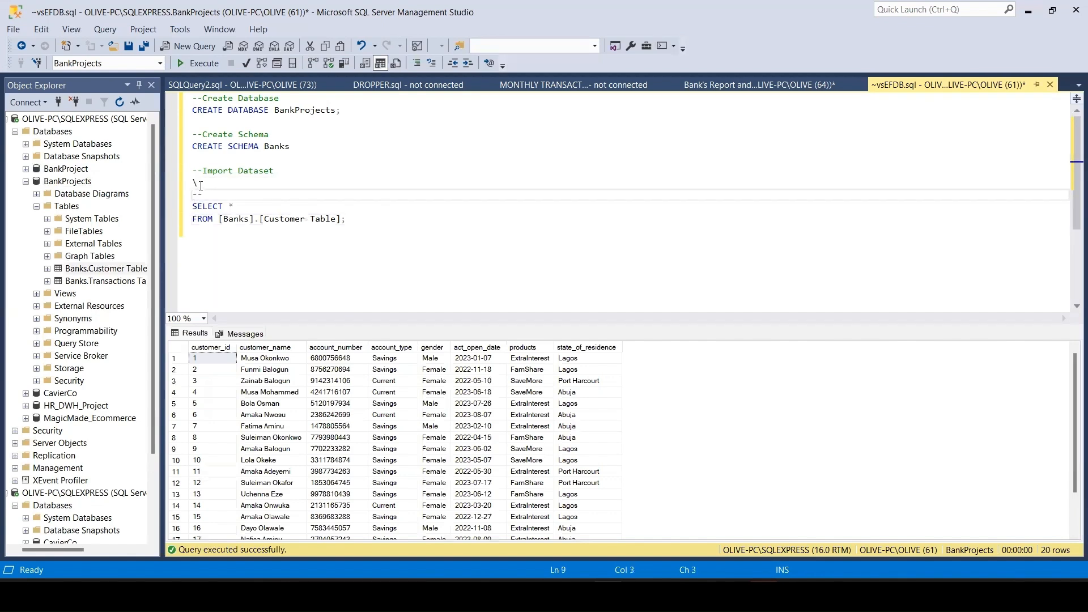
{"action": "type", "text": "-"}
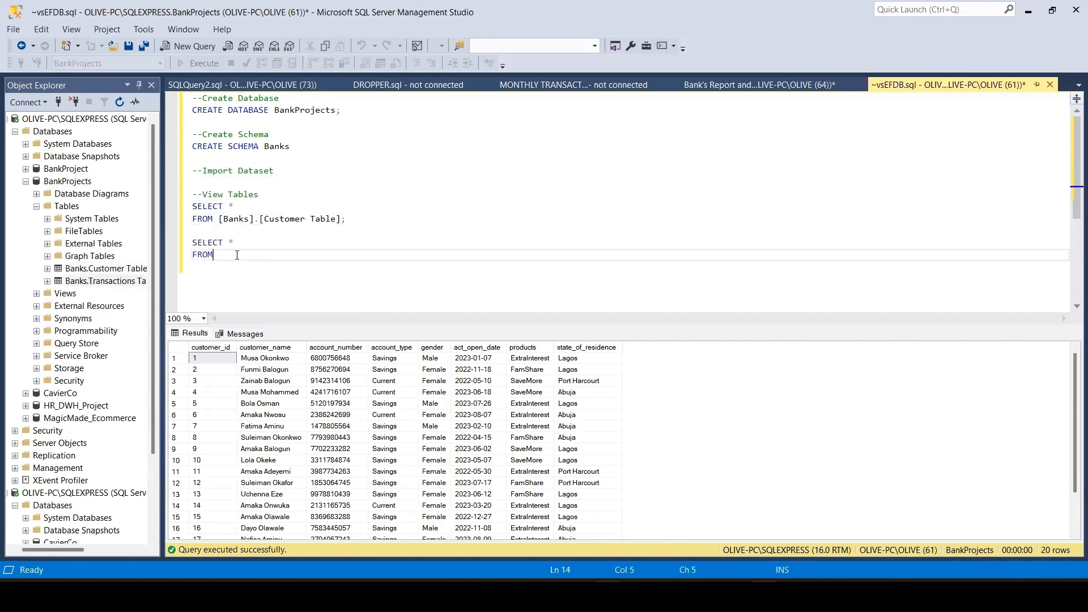
Step: Complete the second query with [Banks].[Transactions Table]; and run only that query
{"action": "left_click_drag", "start_coordinate": [105, 281], "coordinate": [237, 255]}
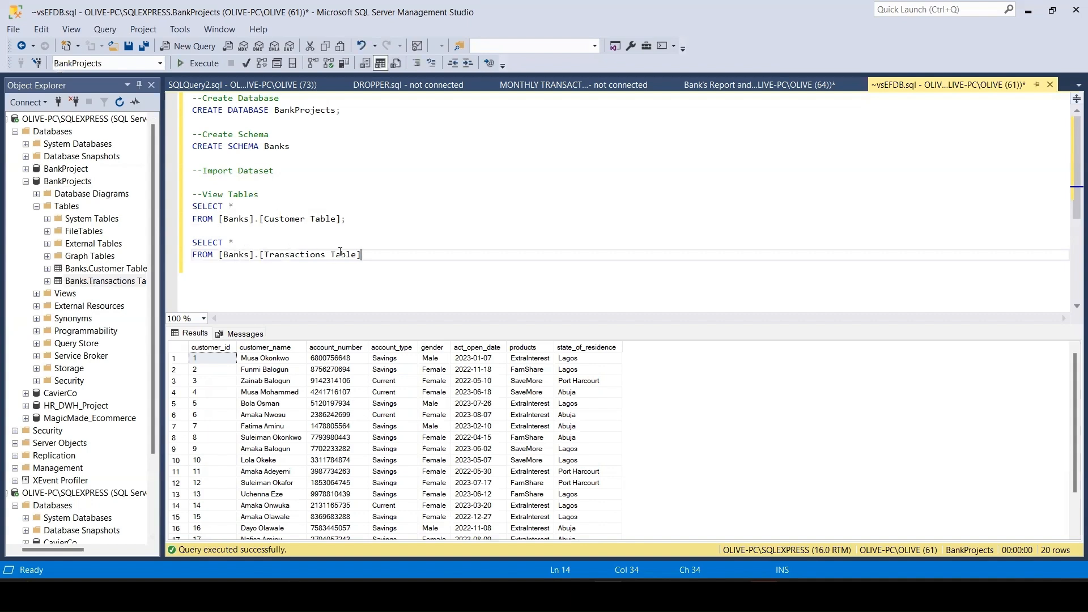
{"action": "left_click_drag", "start_coordinate": [374, 260], "coordinate": [192, 243]}
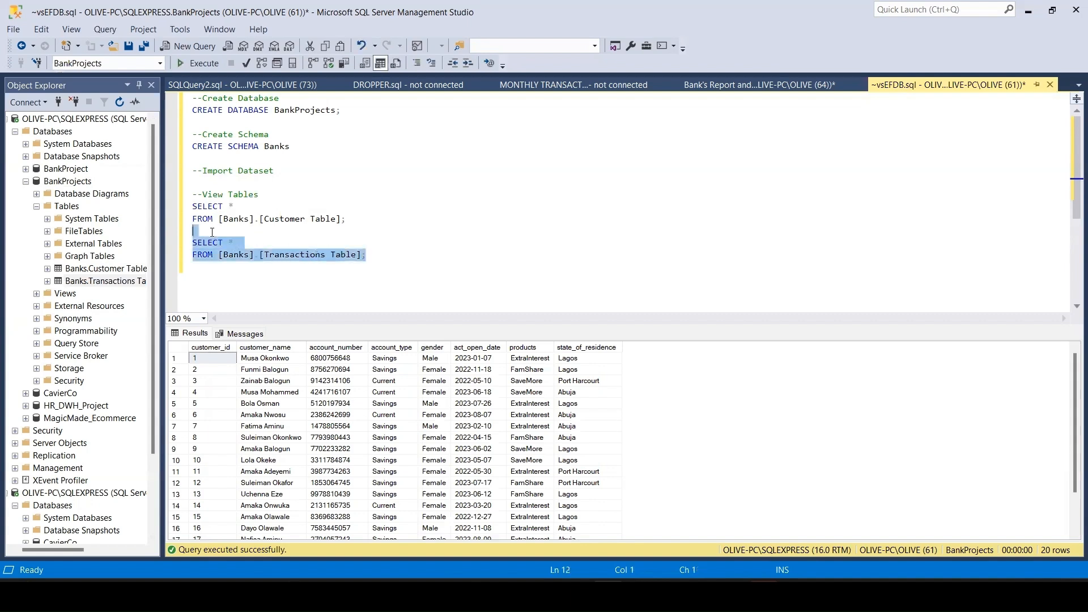
{"action": "left_click", "coordinate": [200, 64]}
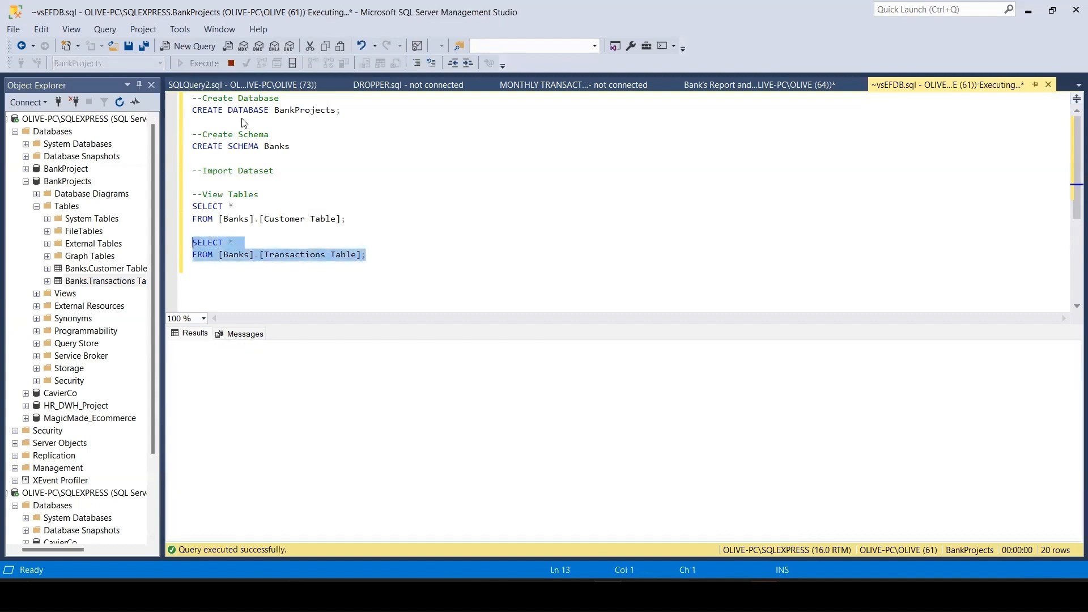
Step: Under the comment "--Sum Transaction type", write and run a query selecting transaction_type and SUM(transaction_amount) AS Value from [Banks].[Transactions Table], grouped by transaction_type
{"action": "left_click", "coordinate": [467, 280]}
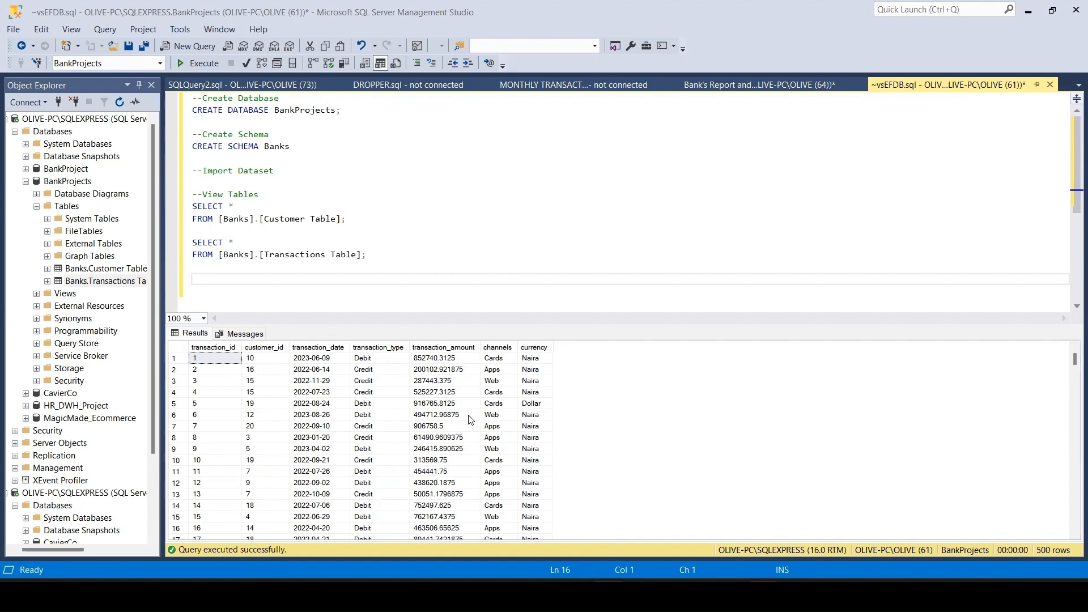
{"action": "type", "text": "--Sum Transaction type SELECT transaction_type, SUM(transaction_amount) AS Value FROM [Bank].[Transactions] GROUP BY transaction_type"}
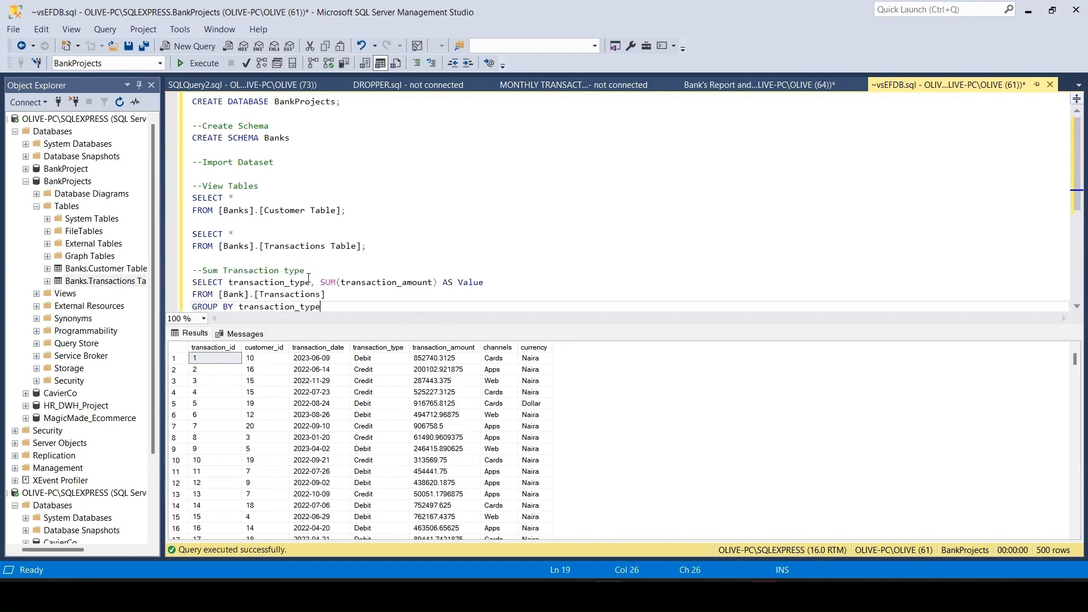
{"action": "scroll", "coordinate": [307, 235], "scroll_direction": "down", "scroll_amount": 1}
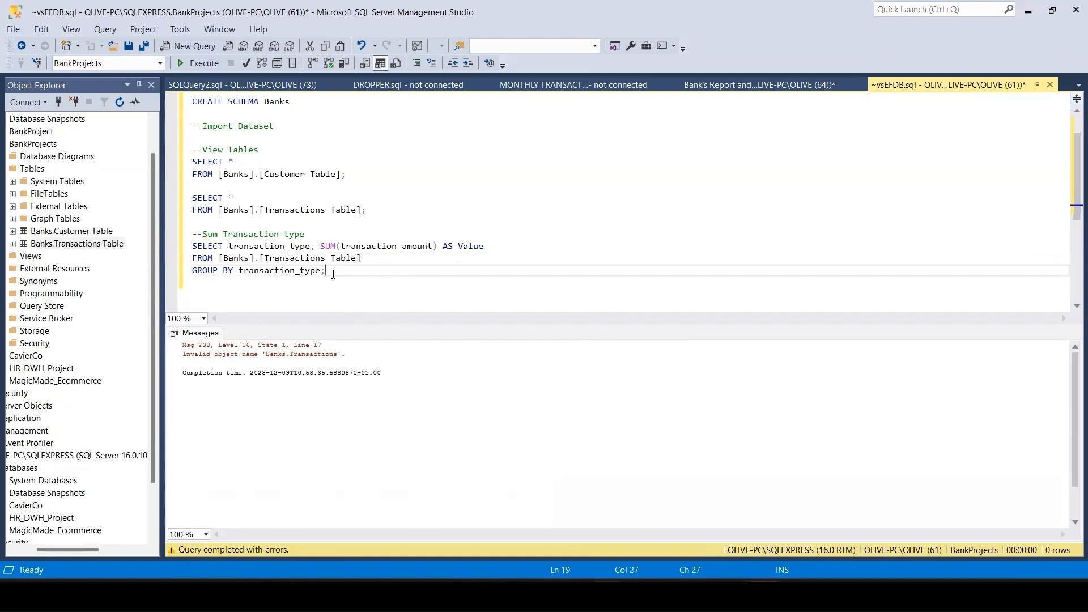
{"action": "left_click_drag", "start_coordinate": [326, 271], "coordinate": [185, 243]}
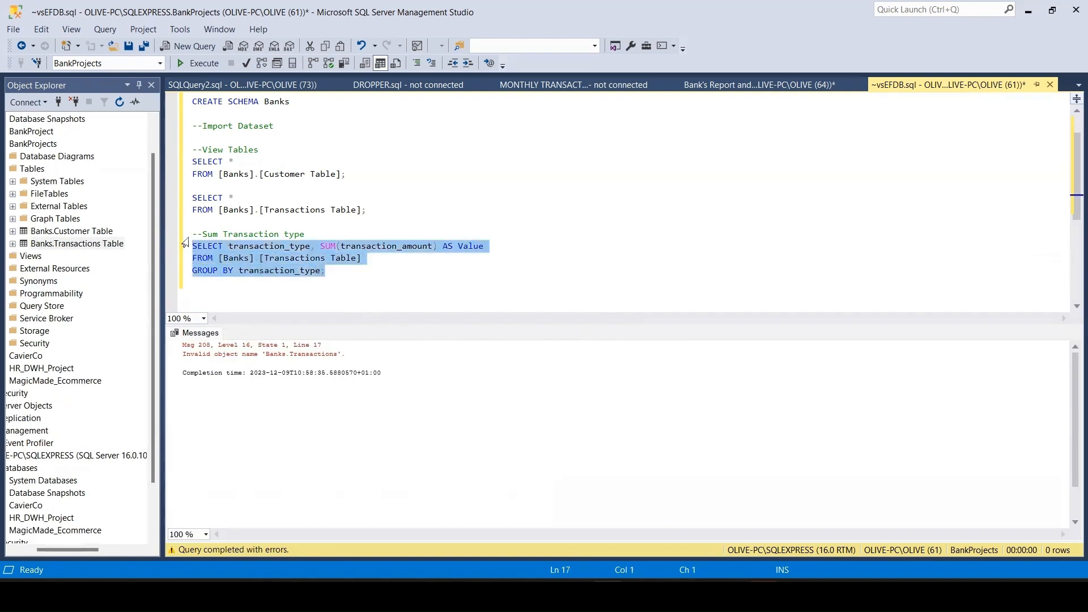
{"action": "left_click", "coordinate": [198, 63]}
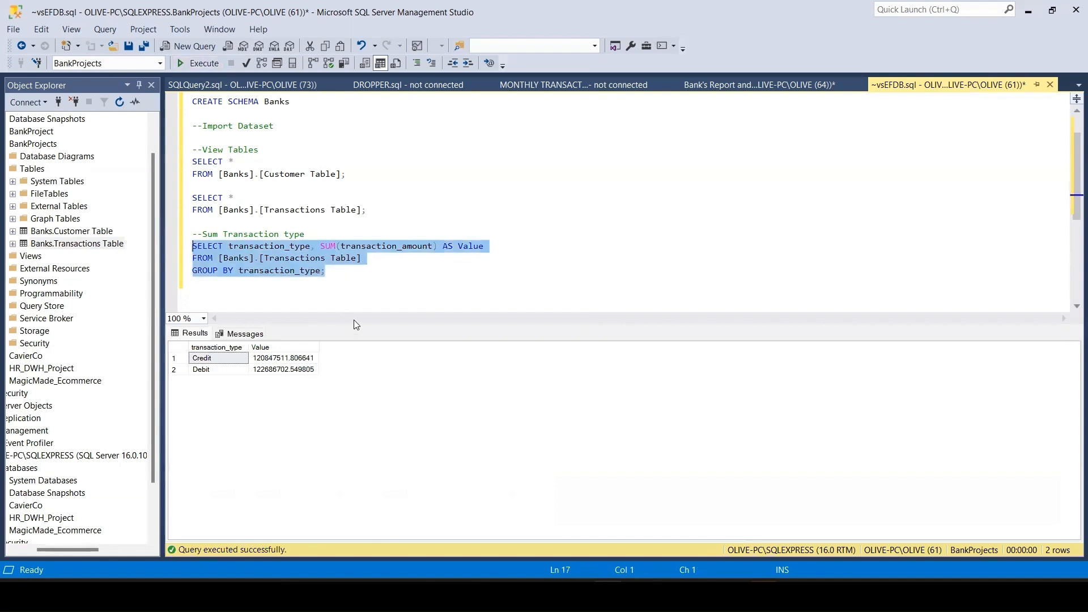
Step: Reword the sum query's comment to "--Sum by Transaction type" and add the comment "--Total Transactions by month and year" below the query
{"action": "left_click", "coordinate": [340, 274]}
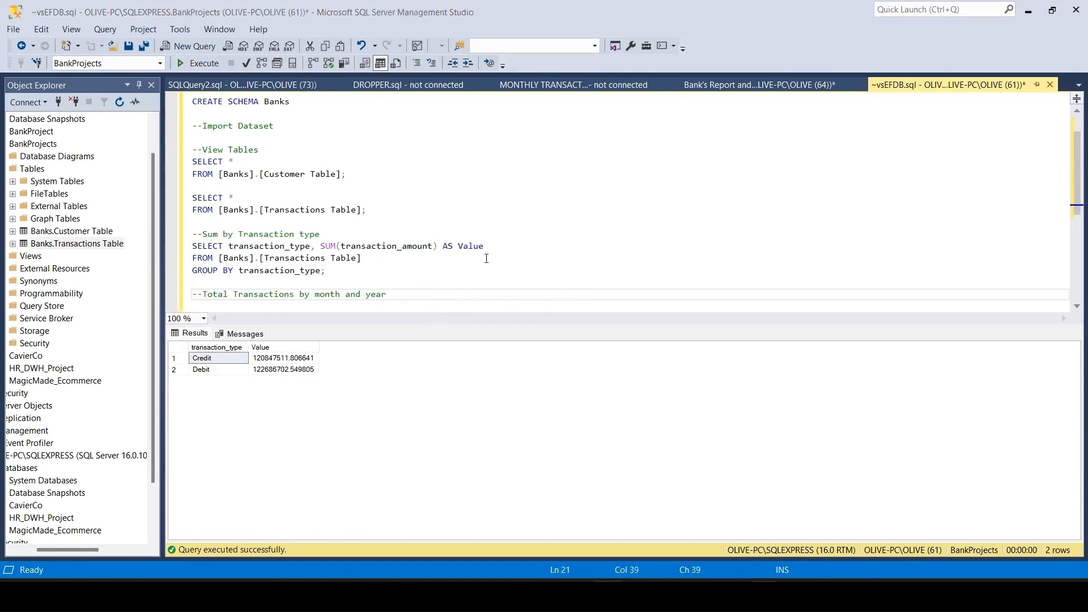
{"action": "scroll", "coordinate": [490, 256], "scroll_direction": "down", "scroll_amount": 1}
{"action": "scroll", "coordinate": [412, 260], "scroll_direction": "down", "scroll_amount": 1}
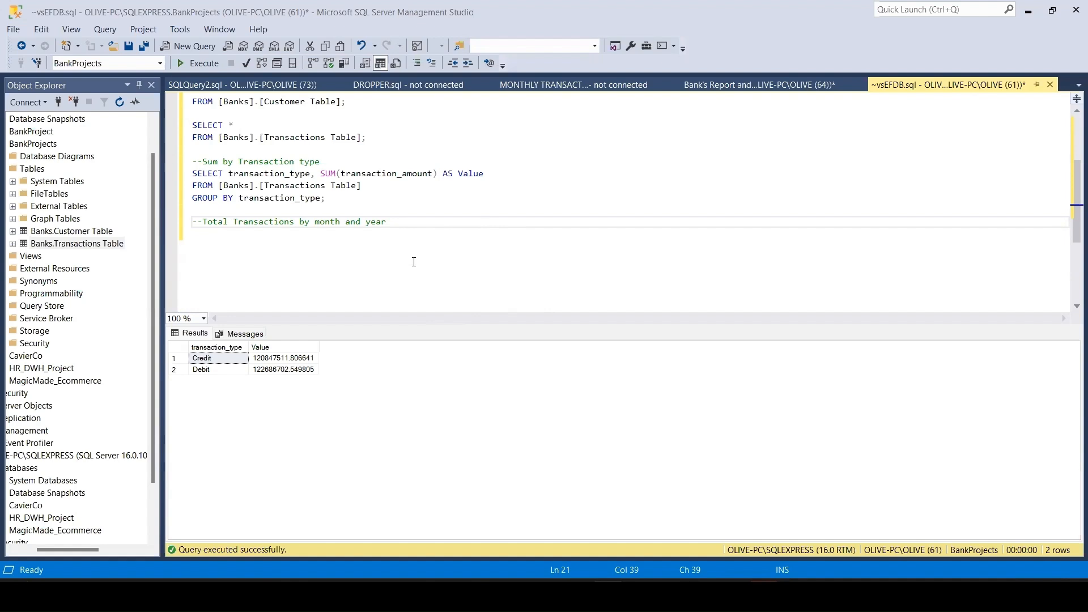
Step: Rerun the SELECT * query on [Banks].[Transactions Table] and examine the transaction_date values
{"action": "scroll", "coordinate": [356, 157], "scroll_direction": "up", "scroll_amount": 1}
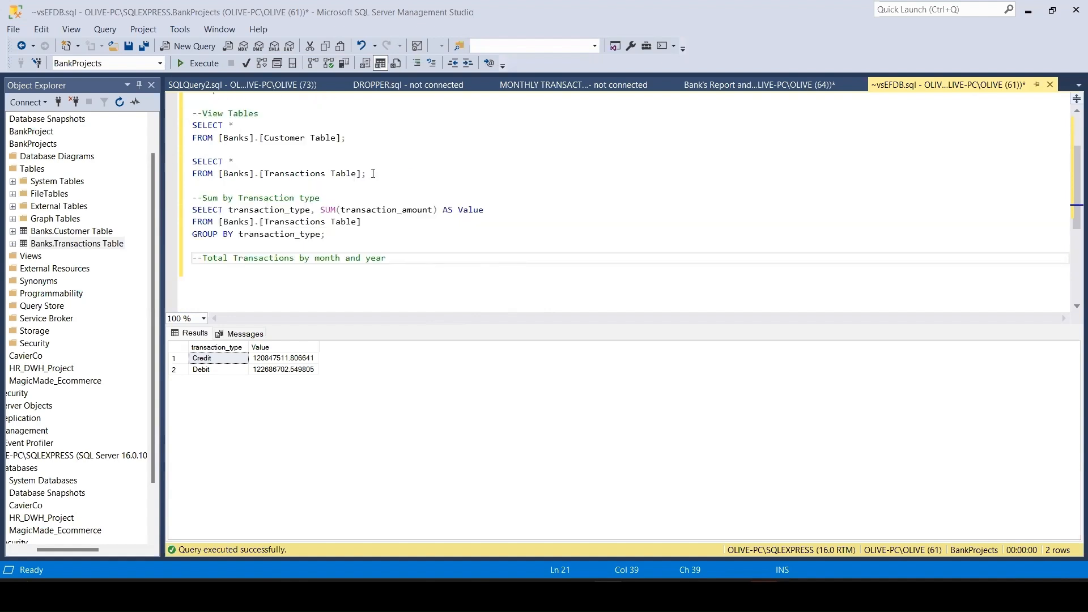
{"action": "left_click_drag", "start_coordinate": [373, 173], "coordinate": [186, 162]}
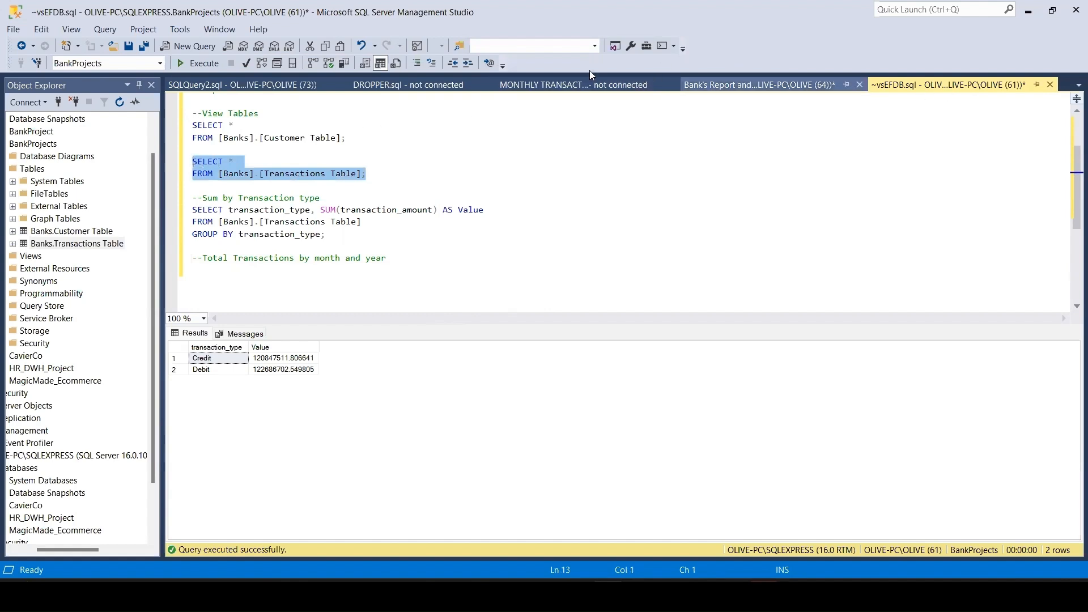
{"action": "left_click", "coordinate": [195, 63]}
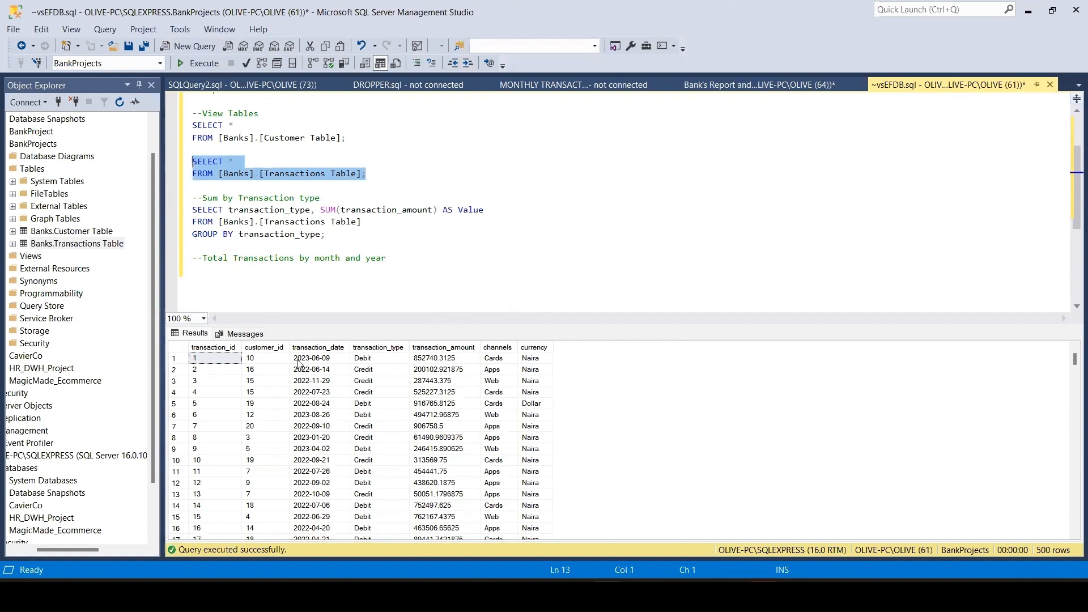
{"action": "scroll", "coordinate": [312, 439], "scroll_direction": "down", "scroll_amount": 1}
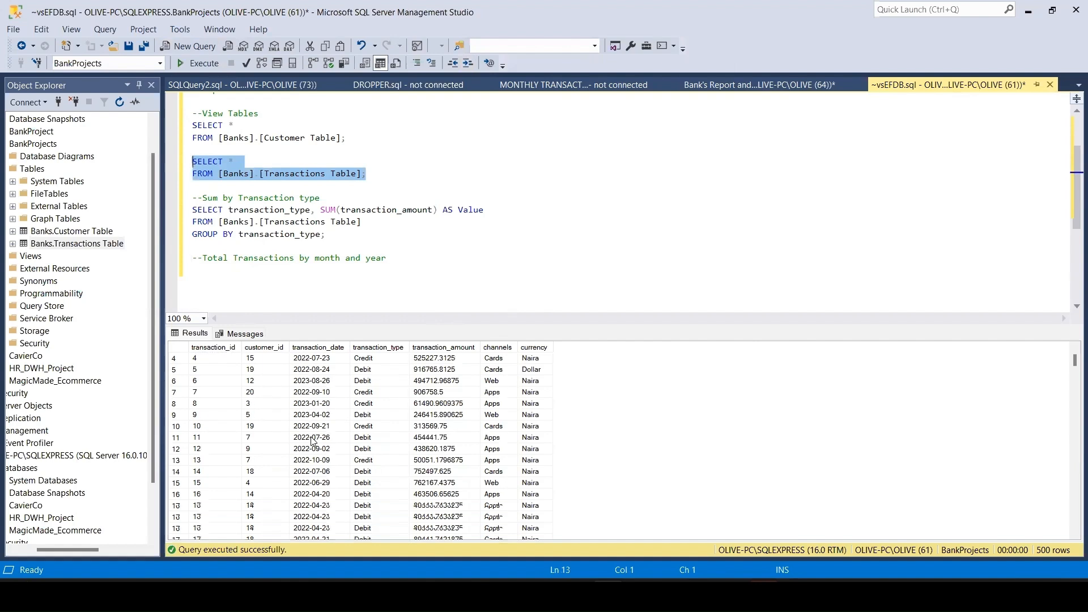
{"action": "scroll", "coordinate": [312, 439], "scroll_direction": "up", "scroll_amount": 1}
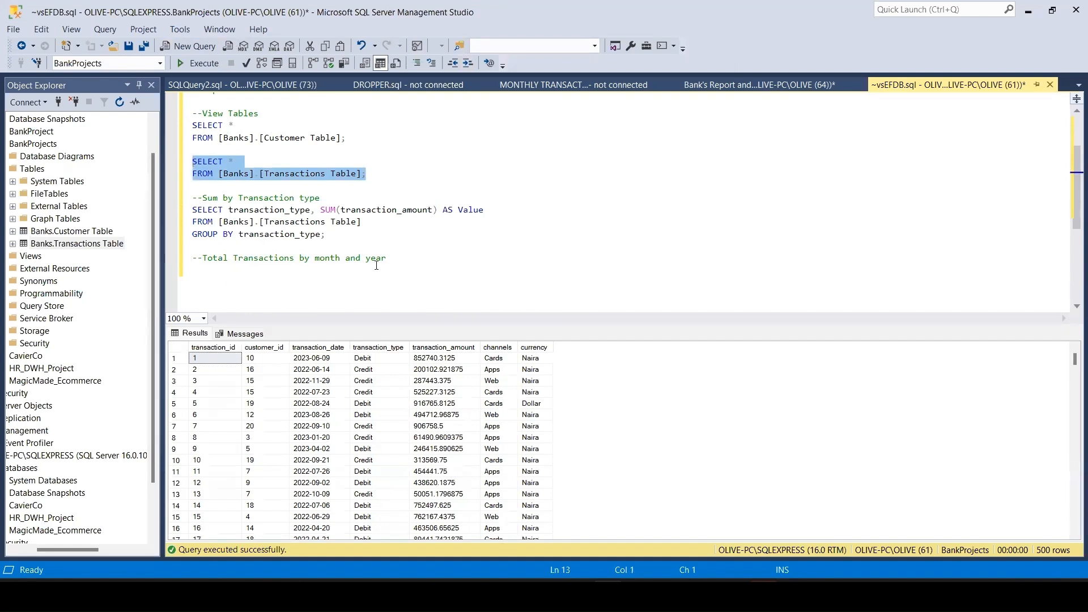
Step: Above the "--Total Transactions by month and year" comment, write SELECT MIN(transaction_date), MAX(transaction_date) with FROM on the following line
{"action": "left_click", "coordinate": [344, 242]}
{"action": "key", "text": "Return"}
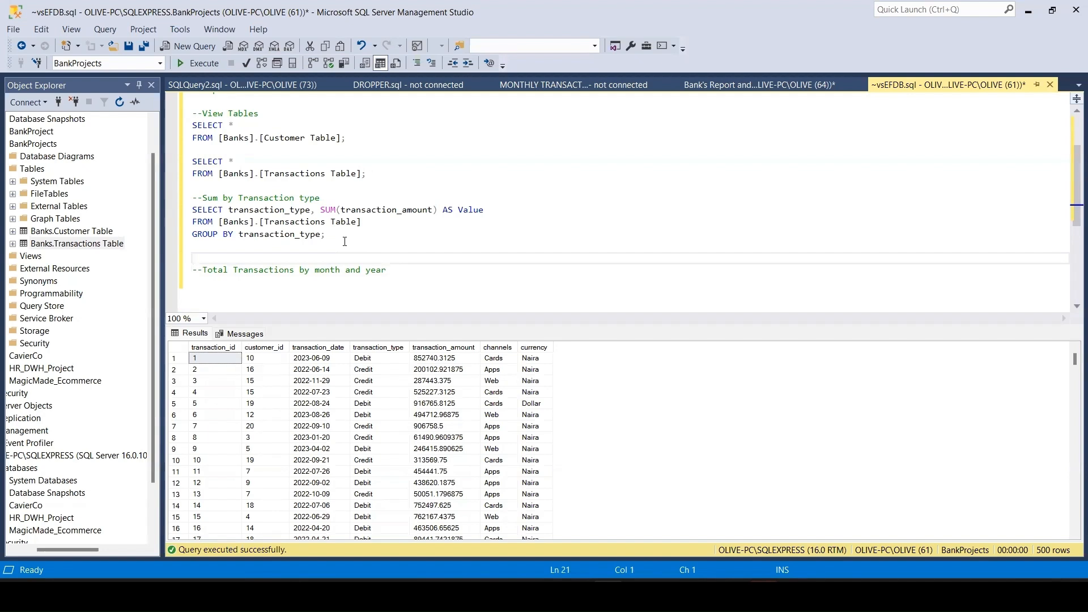
{"action": "type", "text": "SELECT MIN(transaction_date"}
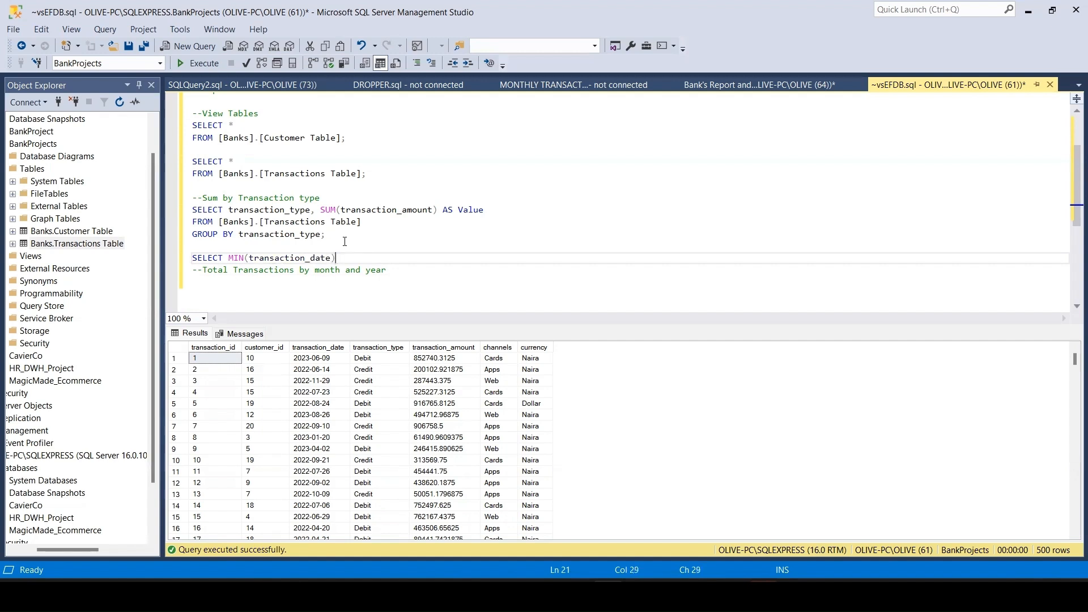
{"action": "key", "text": "Return"}
{"action": "left_click", "coordinate": [345, 261]}
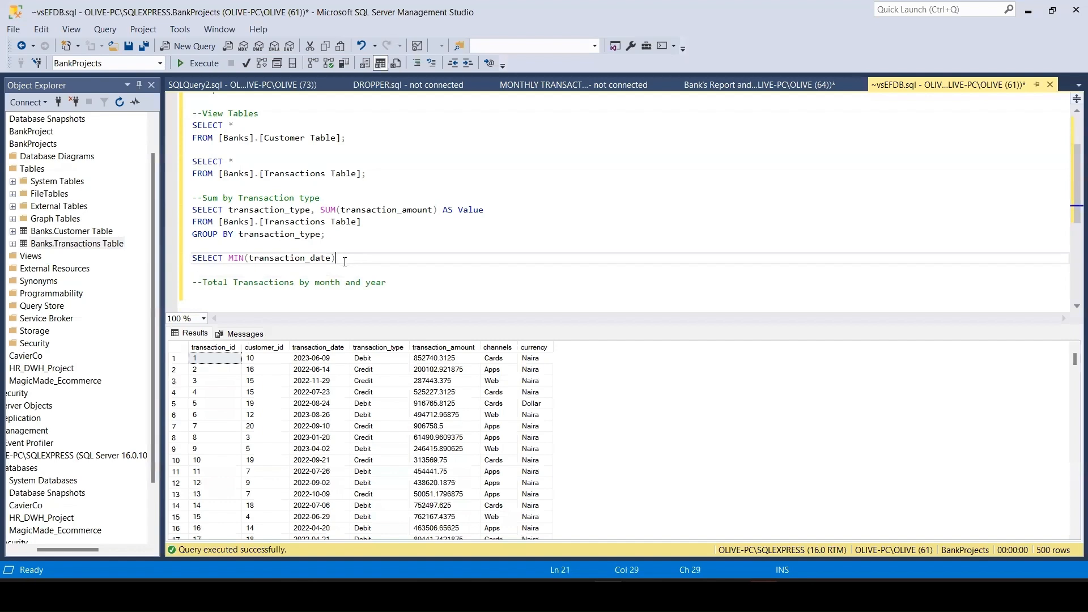
{"action": "type", "text": ", Max"}
{"action": "key", "text": "BackSpace"}
{"action": "key", "text": "BackSpace"}
{"action": "key", "text": "BackSpace"}
{"action": "type", "text": "MAX(transaction_date)"}
{"action": "key", "text": "Return"}
{"action": "type", "text": "FROM"}
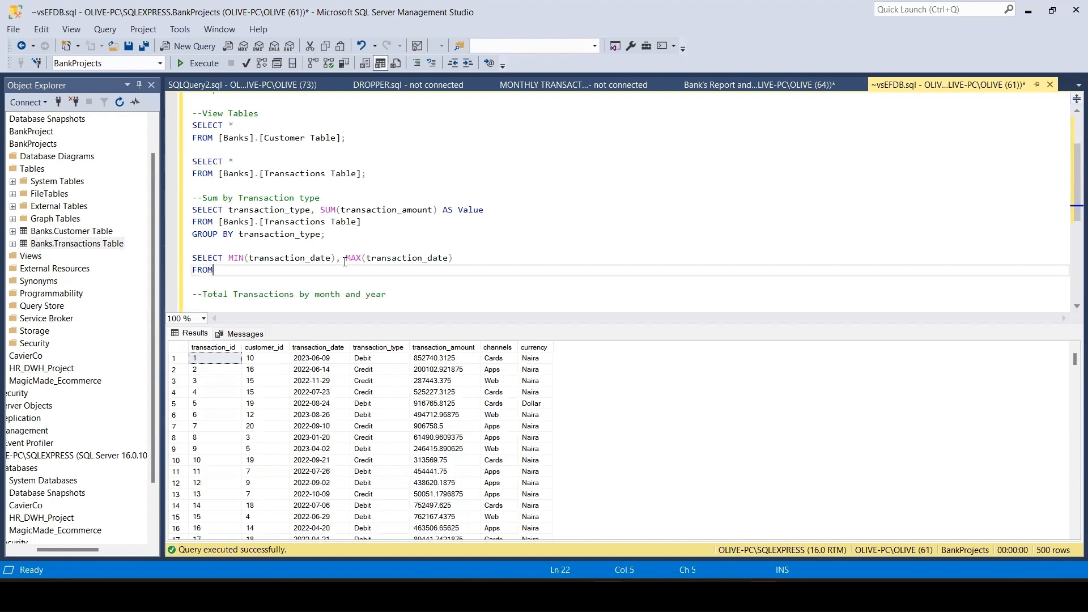
Step: Copy [Banks].[Transactions Table] from the sum query into the date-range query's FROM clause and run the date-range query
{"action": "left_click_drag", "start_coordinate": [361, 222], "coordinate": [219, 222]}
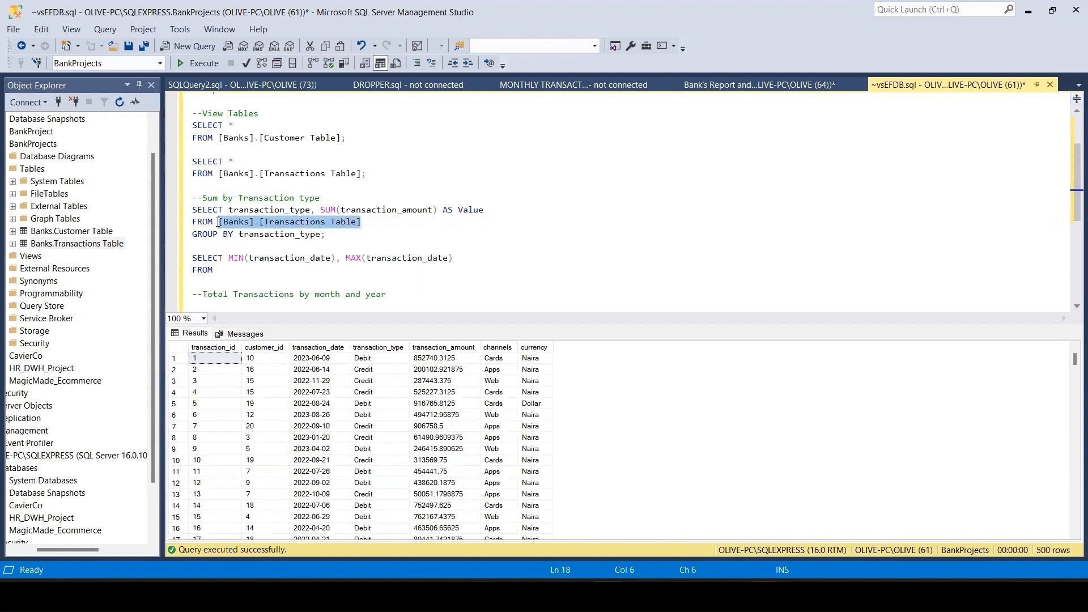
{"action": "key", "text": "ctrl+c"}
{"action": "left_click", "coordinate": [215, 268]}
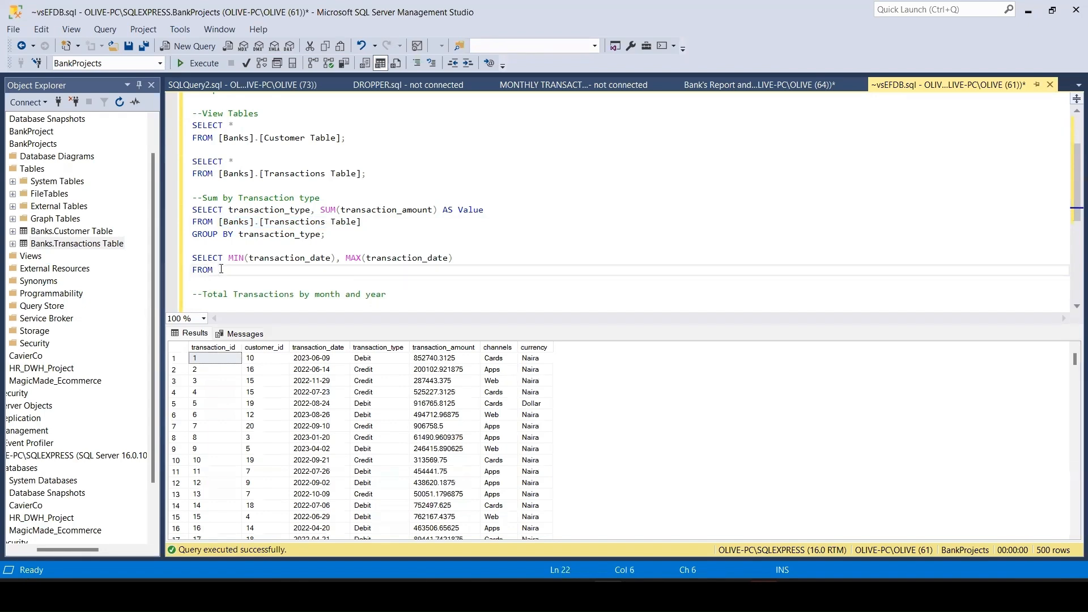
{"action": "key", "text": "ctrl+v"}
{"action": "left_click_drag", "start_coordinate": [363, 270], "coordinate": [192, 259]}
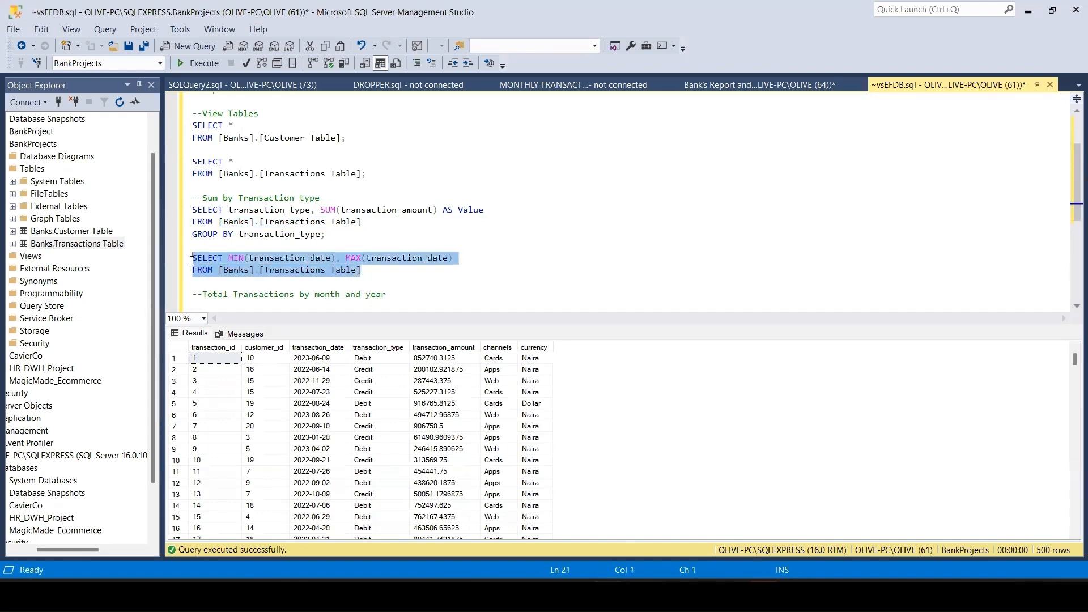
{"action": "left_click", "coordinate": [206, 67]}
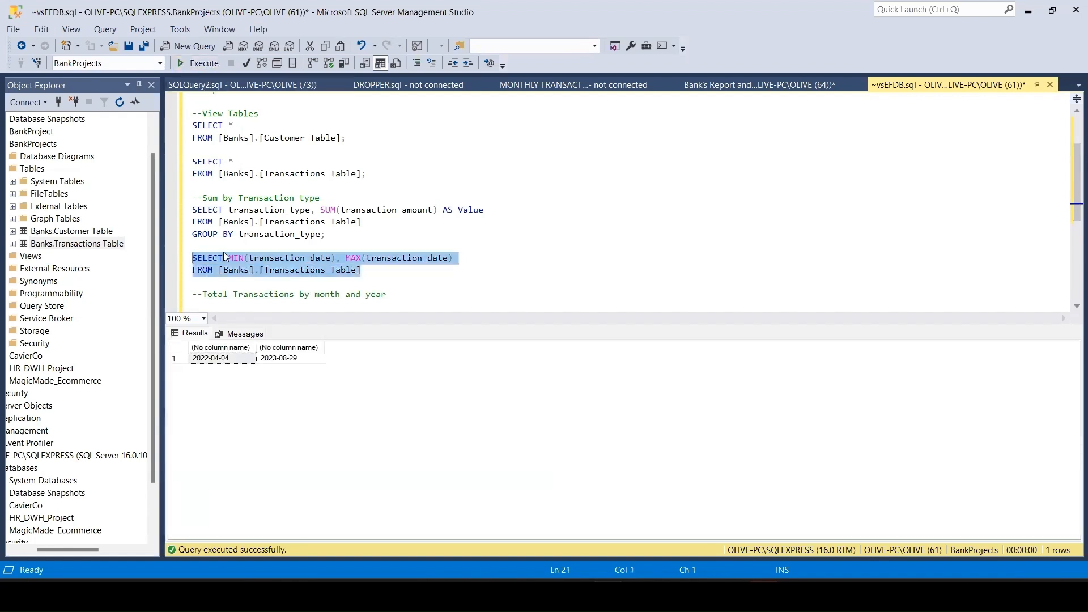
Step: Alias the date-range query's columns as MIN_DATE and MAX_DATE and rerun that query
{"action": "left_click", "coordinate": [337, 259]}
{"action": "type", "text": "AS "}
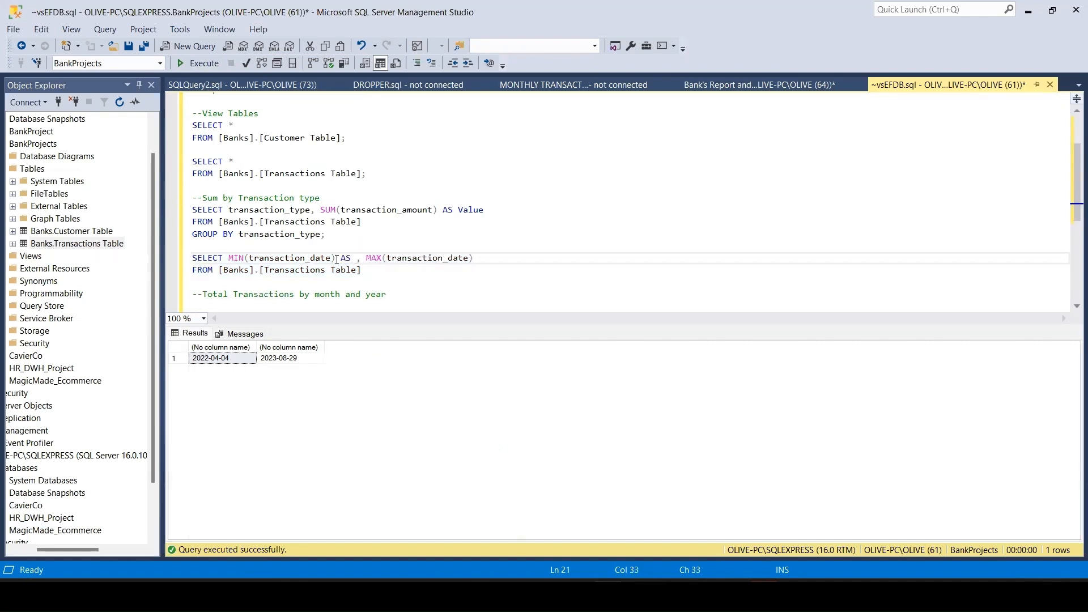
{"action": "type", "text": "MI"}
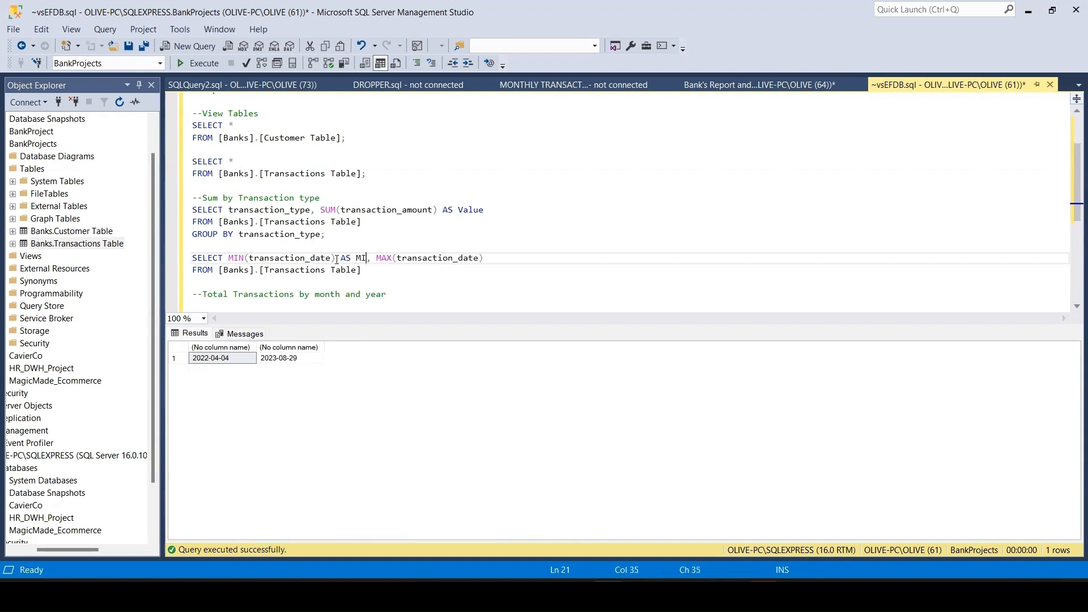
{"action": "type", "text": "N_DATE"}
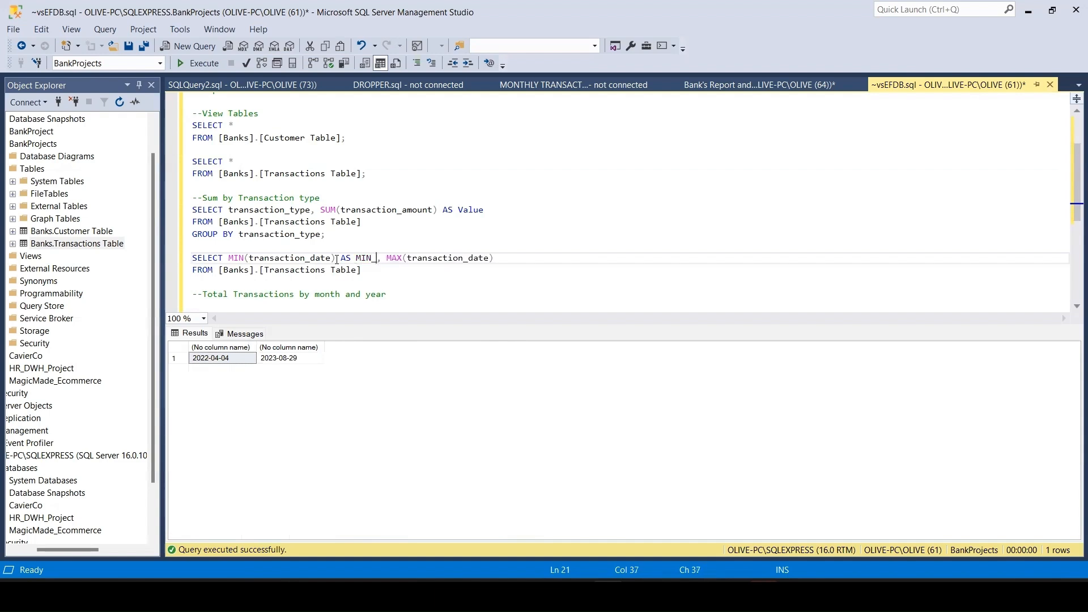
{"action": "left_click", "coordinate": [534, 256]}
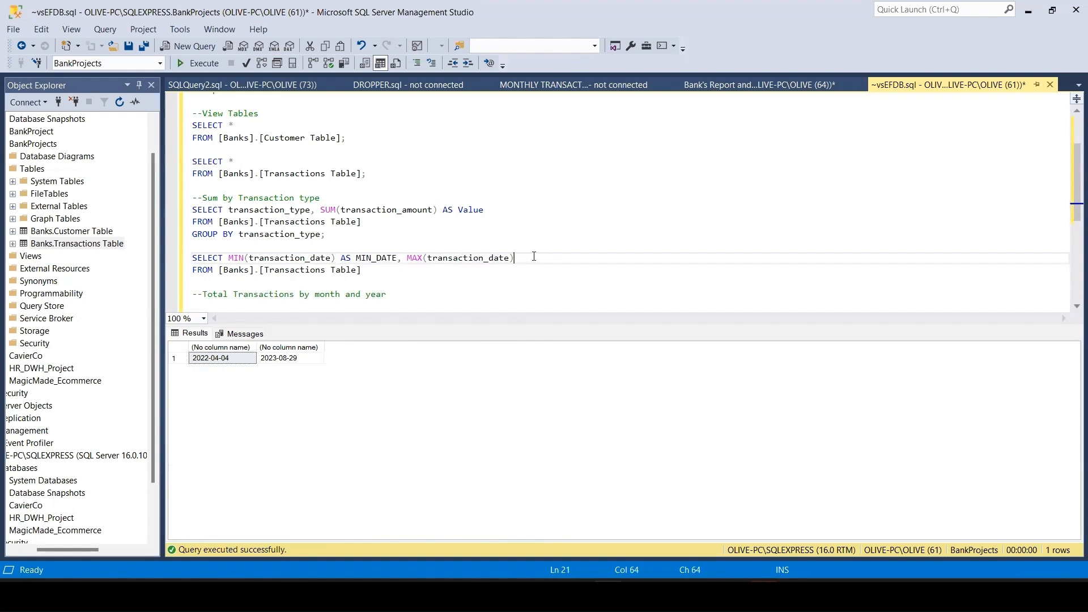
{"action": "type", "text": "AS MAX_DATE"}
{"action": "left_click_drag", "start_coordinate": [367, 270], "coordinate": [192, 258]}
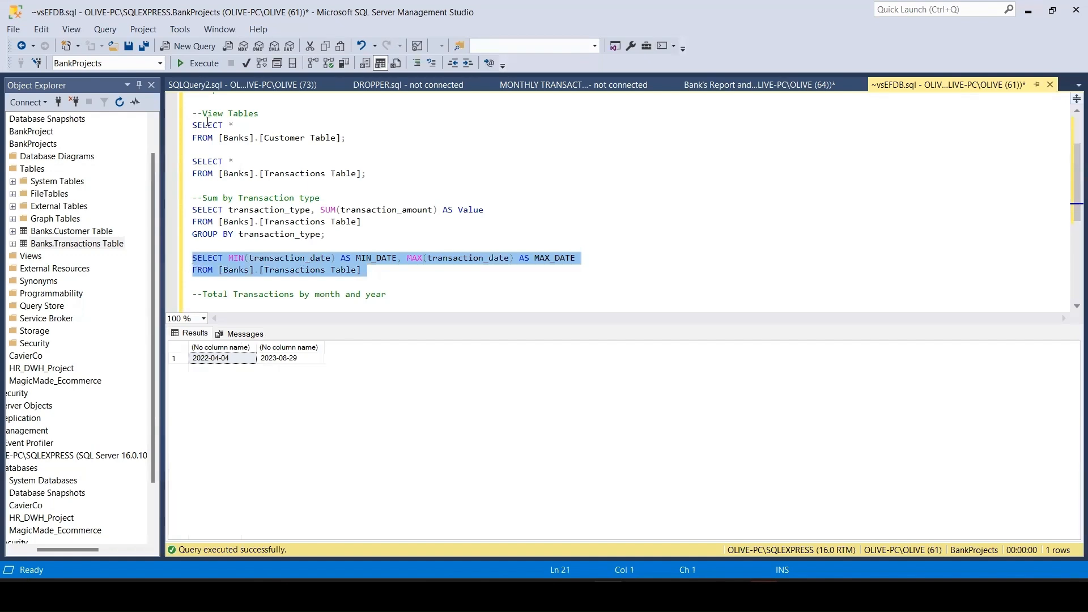
{"action": "left_click", "coordinate": [199, 63]}
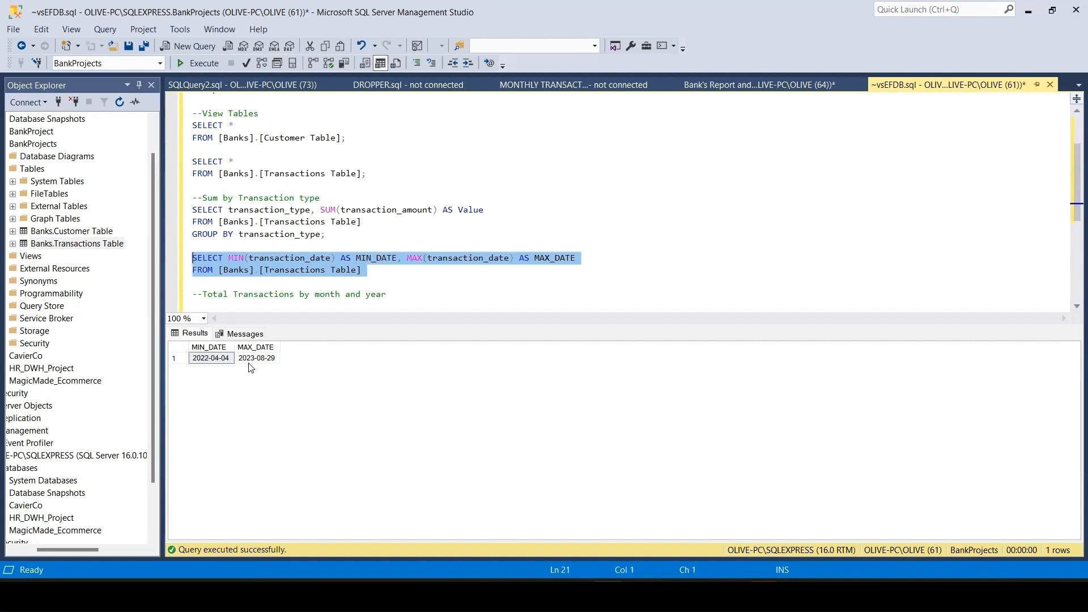
Step: Below the "--Total Transactions by month and year" comment, start a query with SELECT transaction_date
{"action": "scroll", "coordinate": [447, 274], "scroll_direction": "down", "scroll_amount": 1}
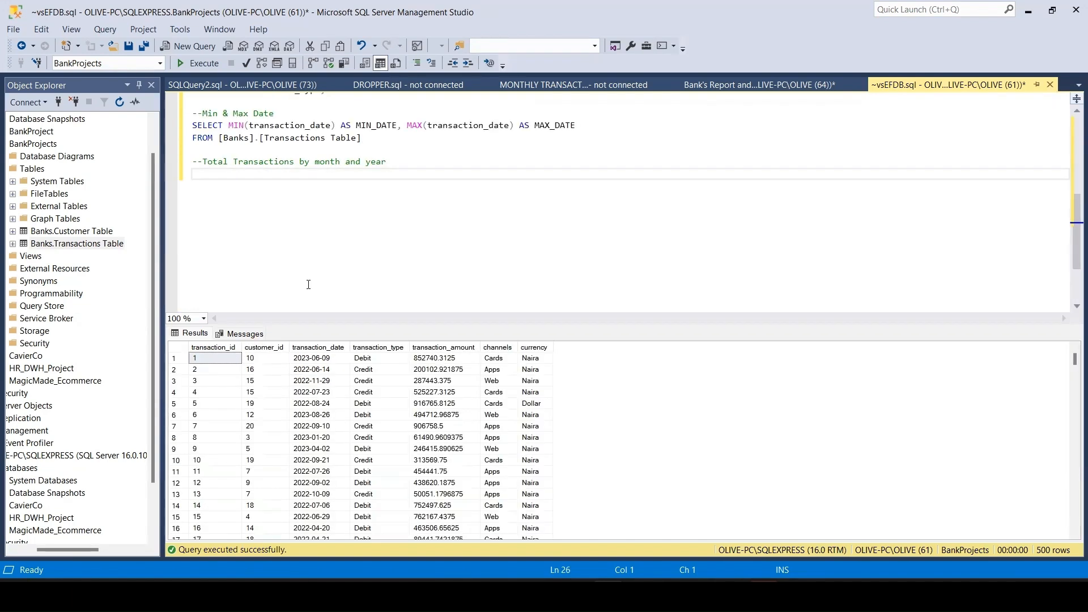
{"action": "type", "text": "ELECT"}
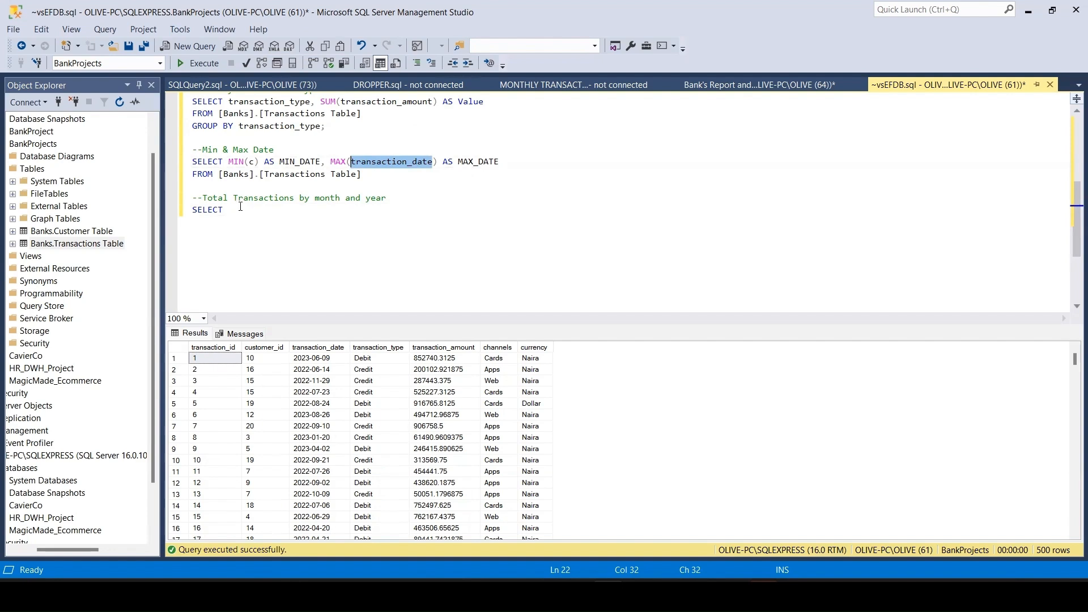
{"action": "left_click", "coordinate": [238, 209]}
{"action": "type", "text": "transaction_date"}
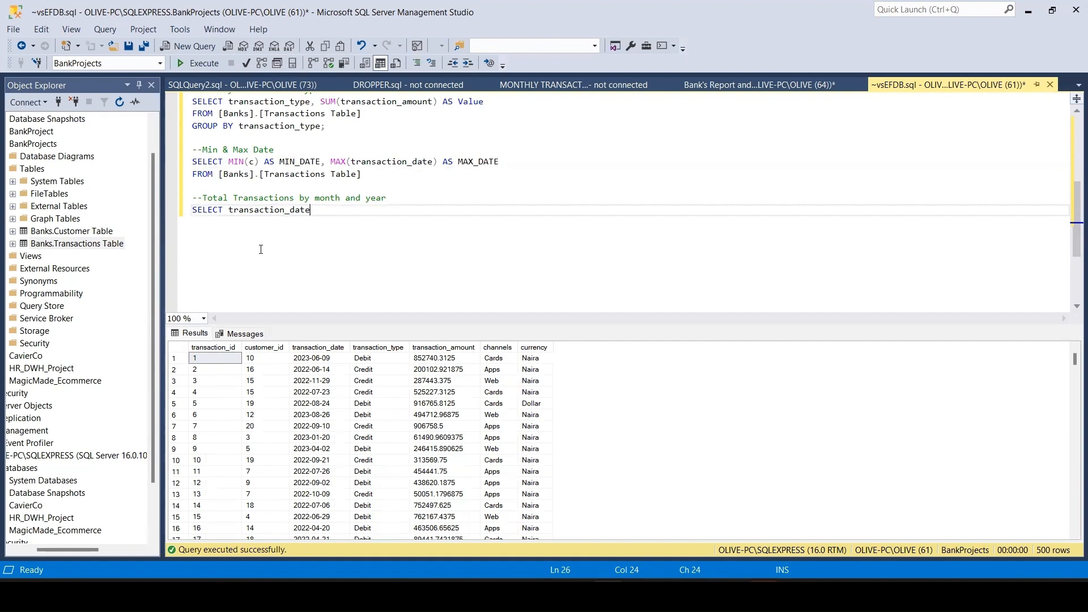
Step: Wrap the new query's transaction_date in FORMAT(transaction_date, 'MMMM-yyyy') and alias it as Date
{"action": "left_click", "coordinate": [229, 210]}
{"action": "type", "text": "FORMAT("}
{"action": "left_click", "coordinate": [348, 210]}
{"action": "type", "text": "MMMM"}
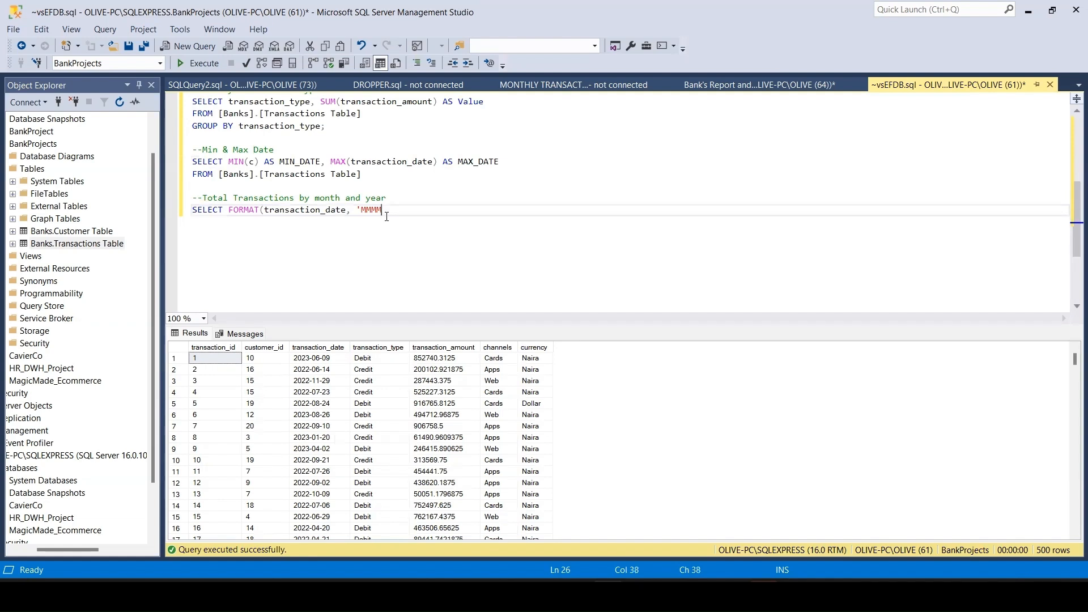
{"action": "key", "text": "BackSpace"}
{"action": "key", "text": "BackSpace"}
{"action": "type", "text": "MM"}
{"action": "type", "text": "-yyyy'"}
{"action": "type", "text": "  AS Dta"}
{"action": "key", "text": "BackSpace"}
{"action": "key", "text": "BackSpace"}
{"action": "key", "text": "BackSpace"}
{"action": "type", "text": "ate"}
Step: Copy SUM(transaction_amount) AS Value from the transaction-type query into the monthly query's SELECT list
{"action": "left_click_drag", "start_coordinate": [320, 101], "coordinate": [485, 106]}
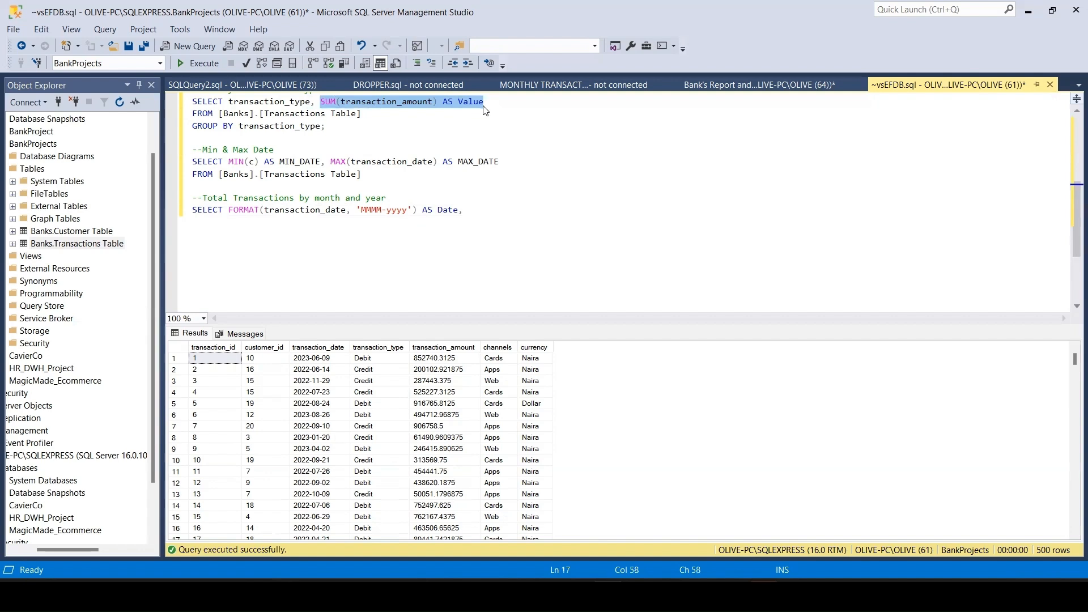
{"action": "left_click", "coordinate": [472, 211]}
{"action": "key", "text": "ctrl+v"}
Step: Copy the FROM [Banks].[Transactions Table] line from the date-range query to below the monthly query's SELECT line
{"action": "scroll", "coordinate": [491, 203], "scroll_direction": "up", "scroll_amount": 1}
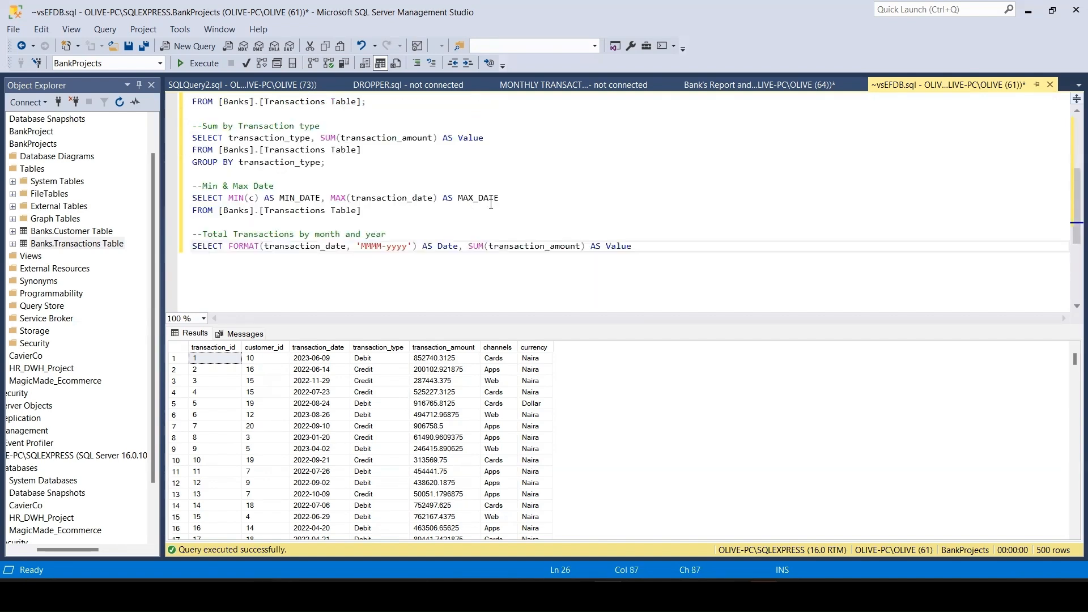
{"action": "key", "text": "Return"}
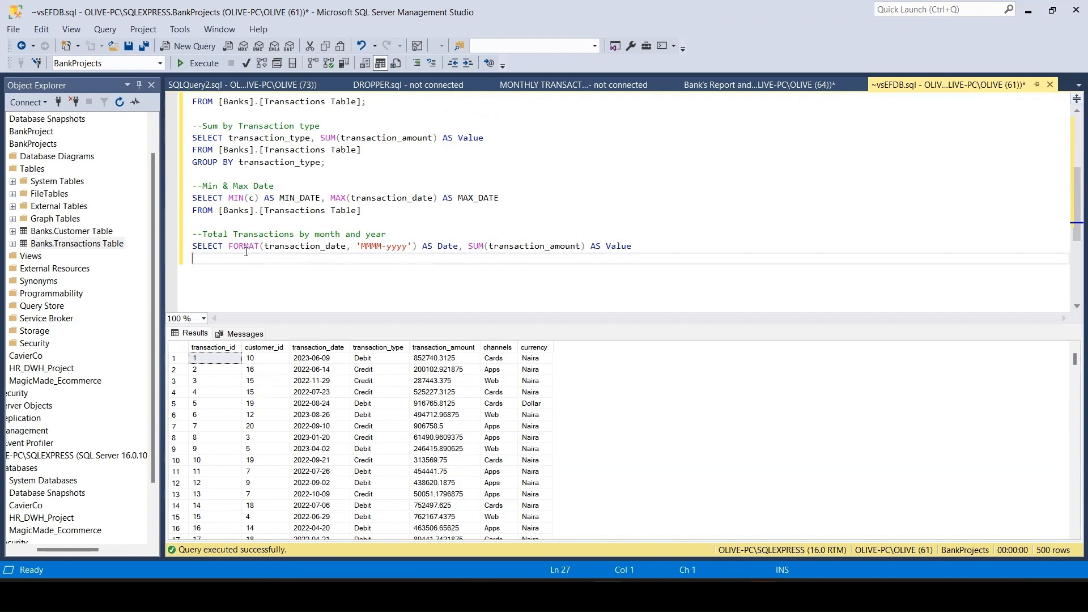
{"action": "left_click_drag", "start_coordinate": [360, 210], "coordinate": [185, 217]}
{"action": "key", "text": "ctrl+c"}
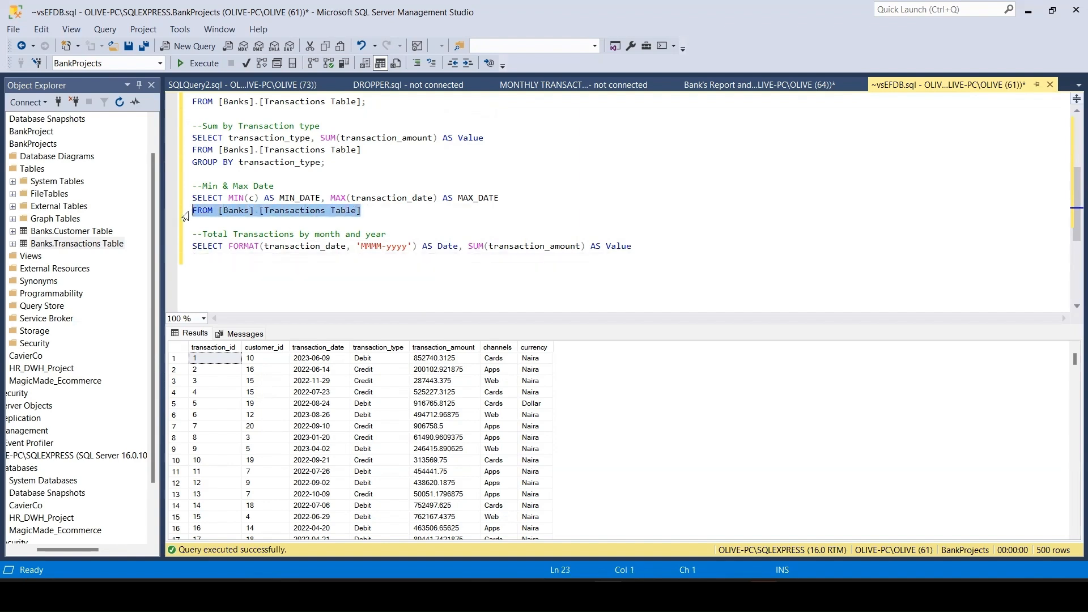
{"action": "left_click", "coordinate": [197, 259]}
{"action": "key", "text": "ctrl+v"}
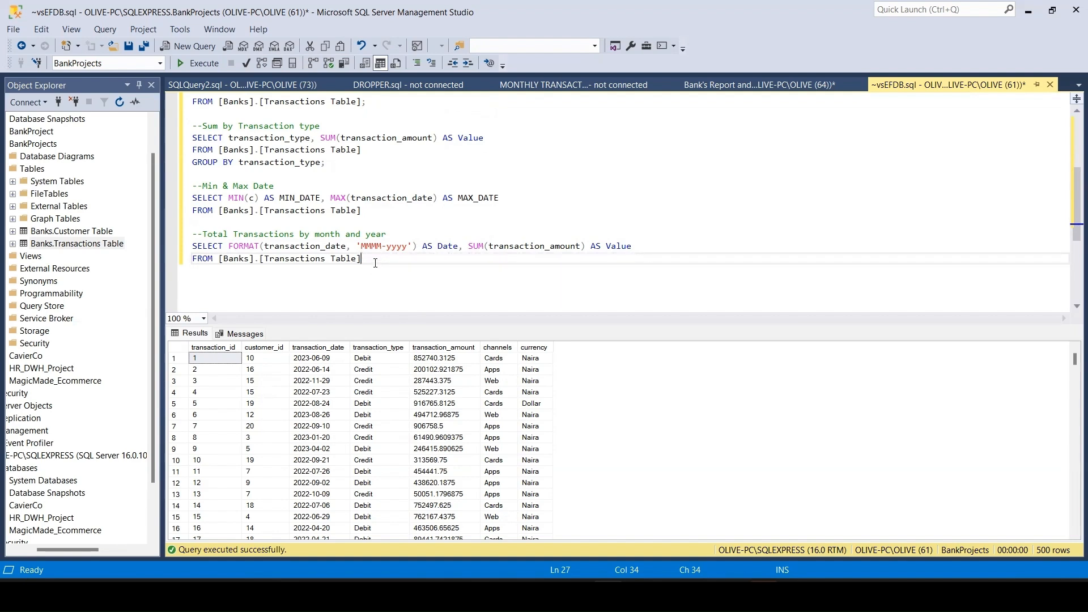
Step: Add GROUP BY FORMAT(transaction_date, 'MMMM-yyyy'); to the monthly query, reusing the expression from its SELECT line
{"action": "key", "text": "Return"}
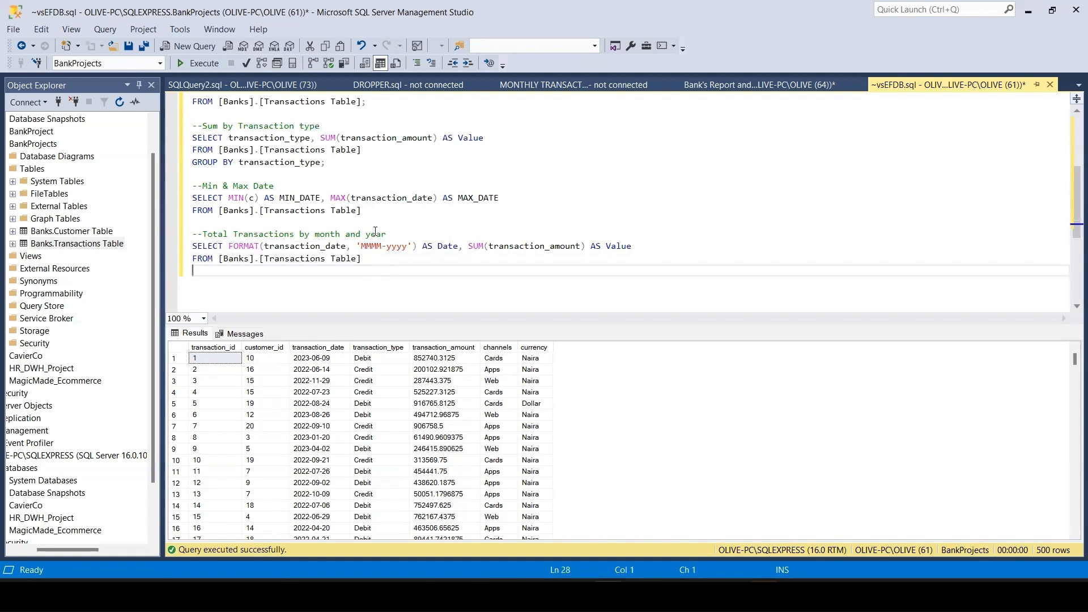
{"action": "left_click", "coordinate": [229, 246]}
{"action": "left_click_drag", "start_coordinate": [229, 246], "coordinate": [418, 247]}
{"action": "key", "text": "ctrl+c"}
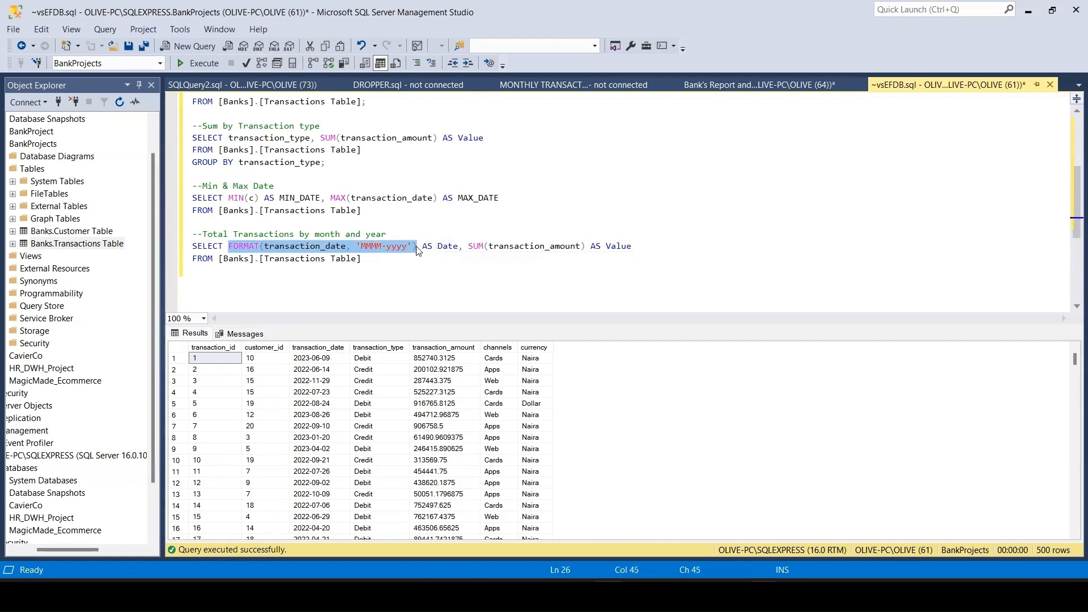
{"action": "left_click", "coordinate": [212, 272]}
{"action": "type", "text": "GROUP"}
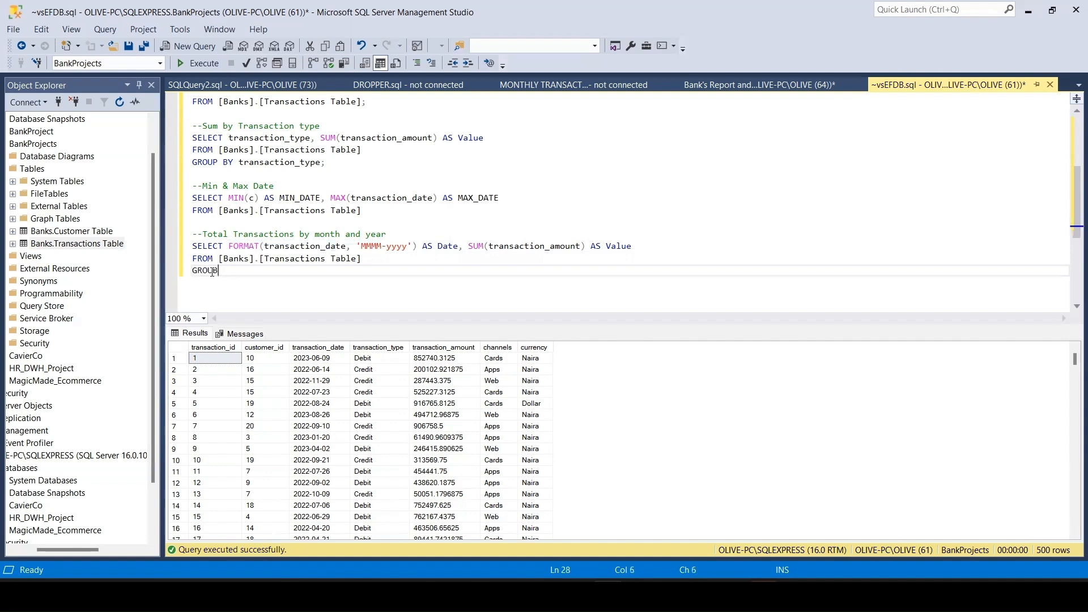
{"action": "key", "text": "BackSpace"}
{"action": "type", "text": "P BY"}
{"action": "key", "text": "ctrl+v"}
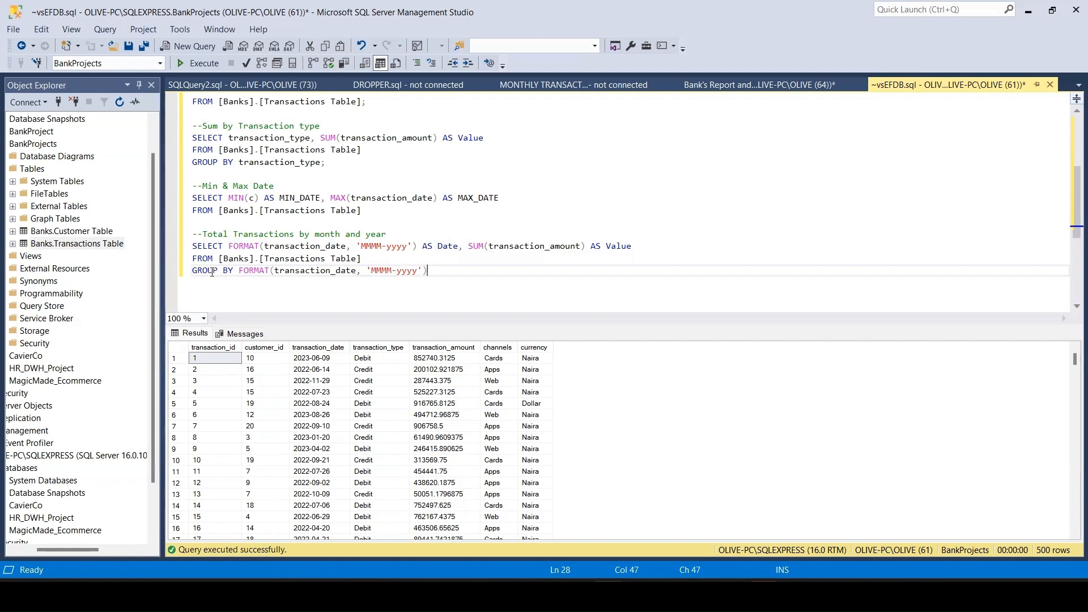
{"action": "type", "text": ";"}
Step: Run the monthly totals query and review the returned Date and Value rows
{"action": "left_click_drag", "start_coordinate": [452, 272], "coordinate": [190, 248]}
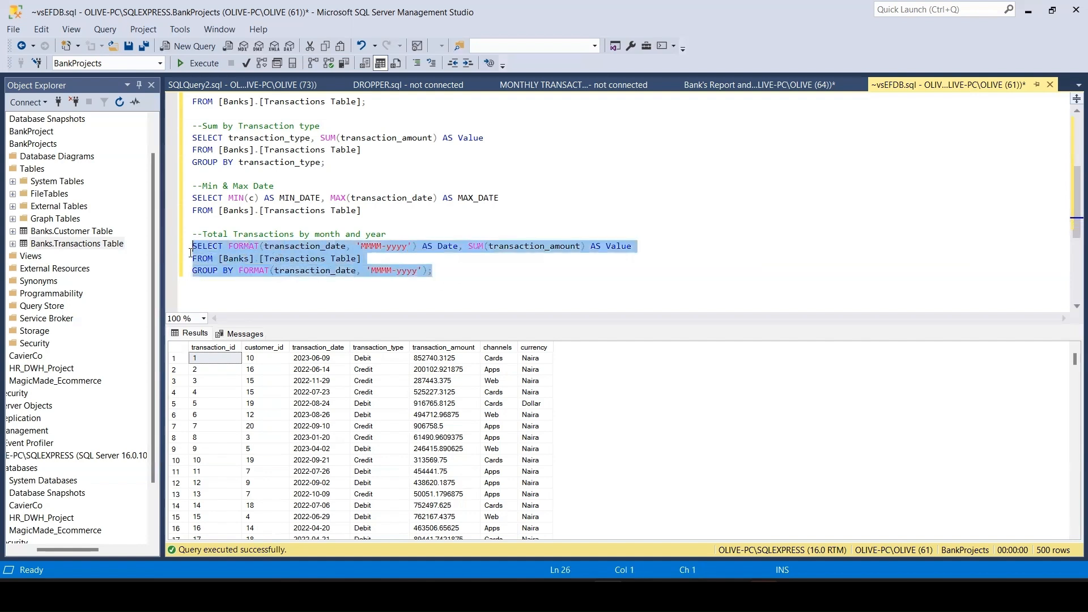
{"action": "left_click", "coordinate": [192, 64]}
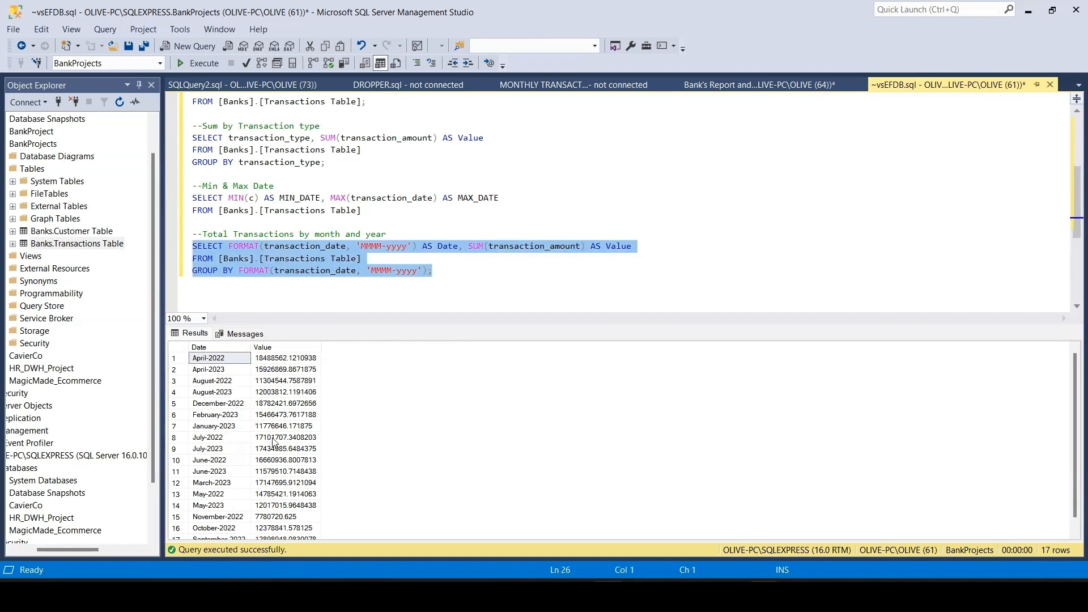
{"action": "scroll", "coordinate": [264, 425], "scroll_direction": "down", "scroll_amount": 1}
{"action": "scroll", "coordinate": [263, 424], "scroll_direction": "up", "scroll_amount": 1}
Step: Insert a WHERE line on transaction_date between the monthly query's FROM and GROUP BY lines
{"action": "left_click", "coordinate": [374, 259]}
{"action": "key", "text": "Return"}
{"action": "type", "text": "WHERE"}
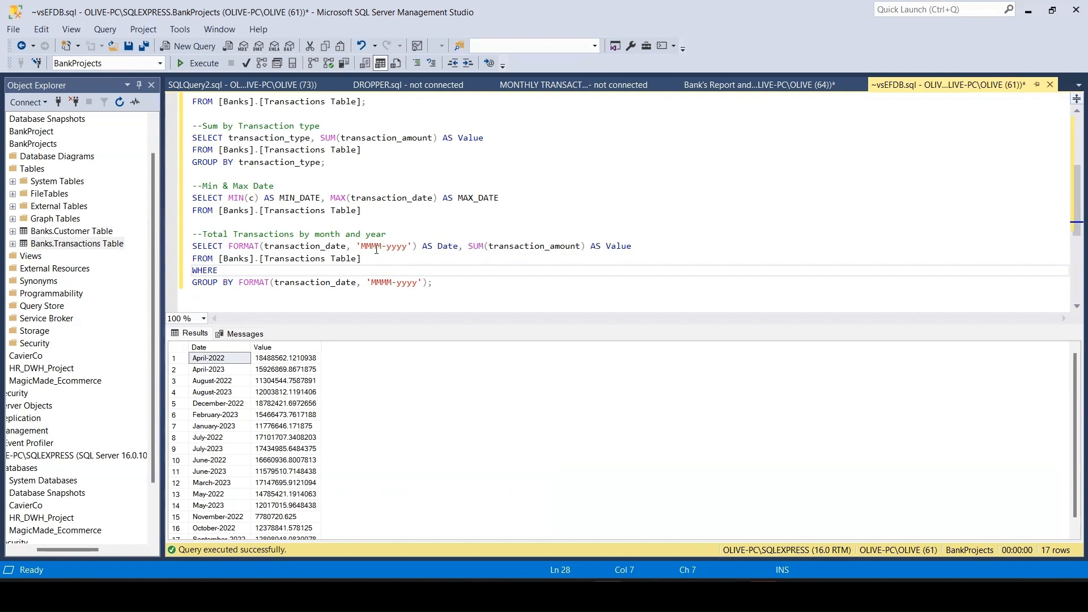
{"action": "left_click_drag", "start_coordinate": [347, 247], "coordinate": [265, 249]}
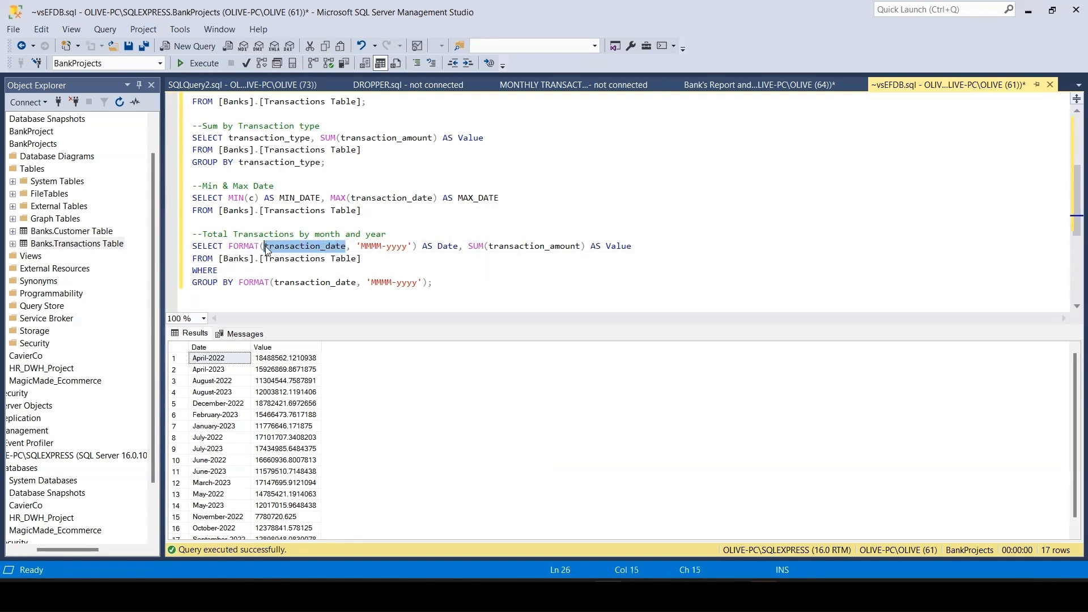
{"action": "key", "text": "ctrl+c"}
{"action": "left_click", "coordinate": [261, 271]}
{"action": "key", "text": "ctrl+v"}
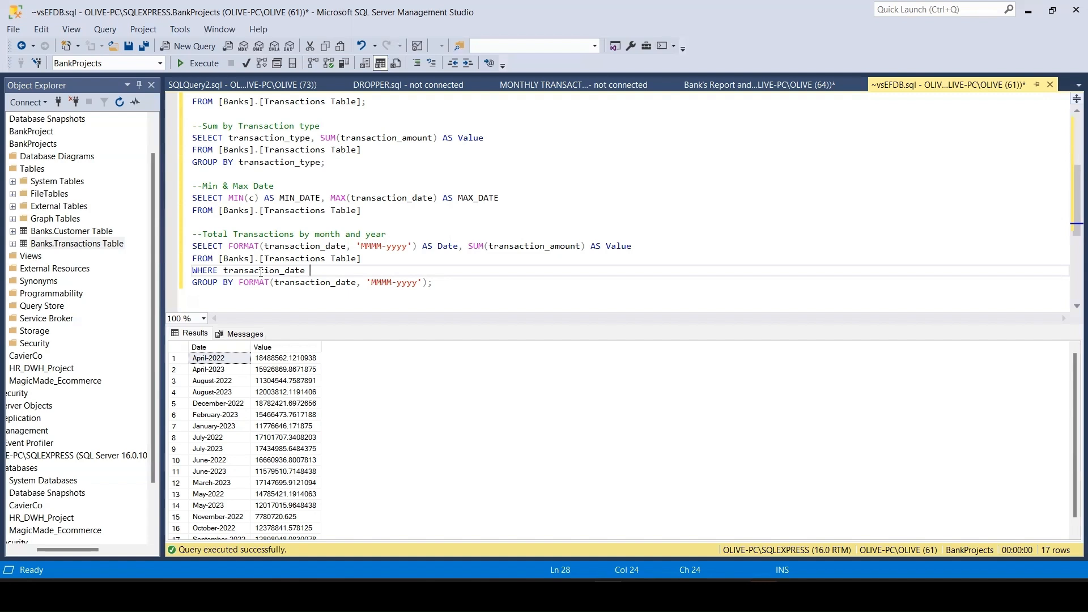
Step: Complete the WHERE condition with BETWEEN '01-JAN-2022' AND '31-DEC-2022' and run the monthly query
{"action": "type", "text": "b"}
{"action": "key", "text": "BackSpace"}
{"action": "type", "text": "BETWEEN"}
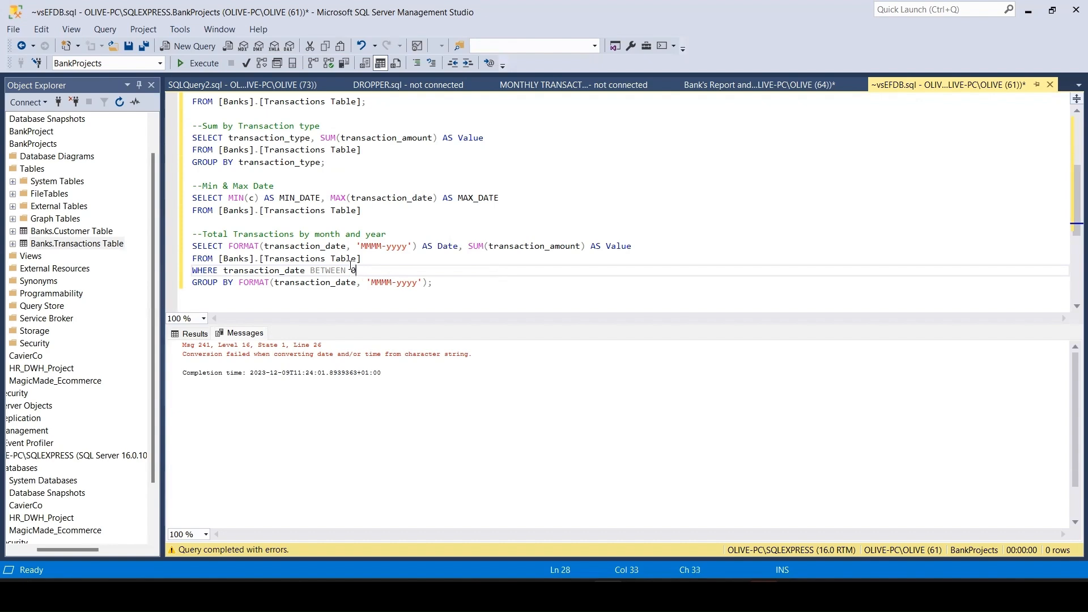
{"action": "type", "text": "'"}
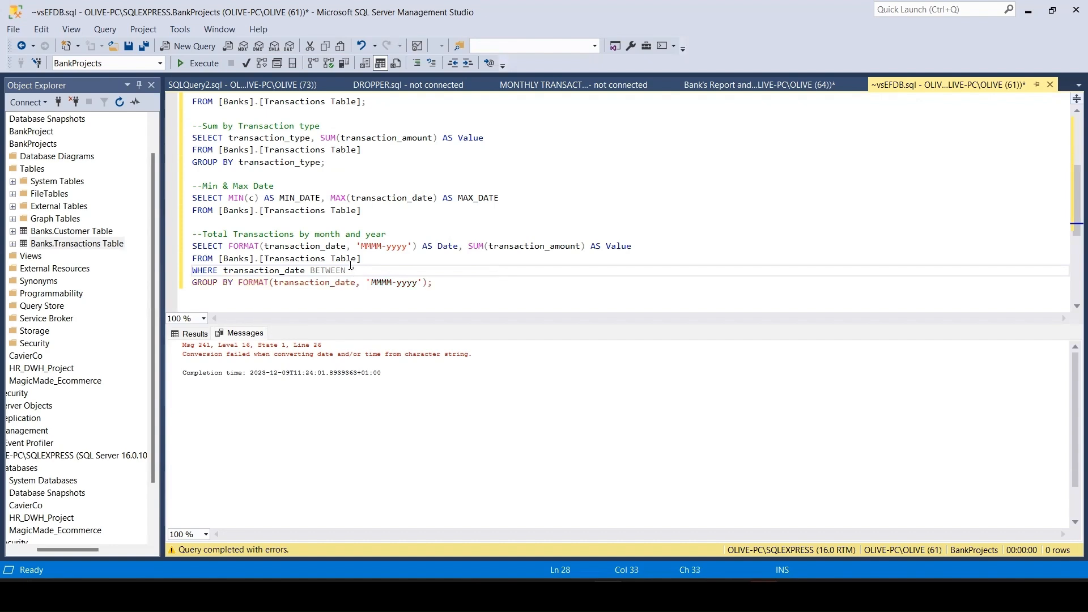
{"action": "type", "text": "01-JAN-2022'"}
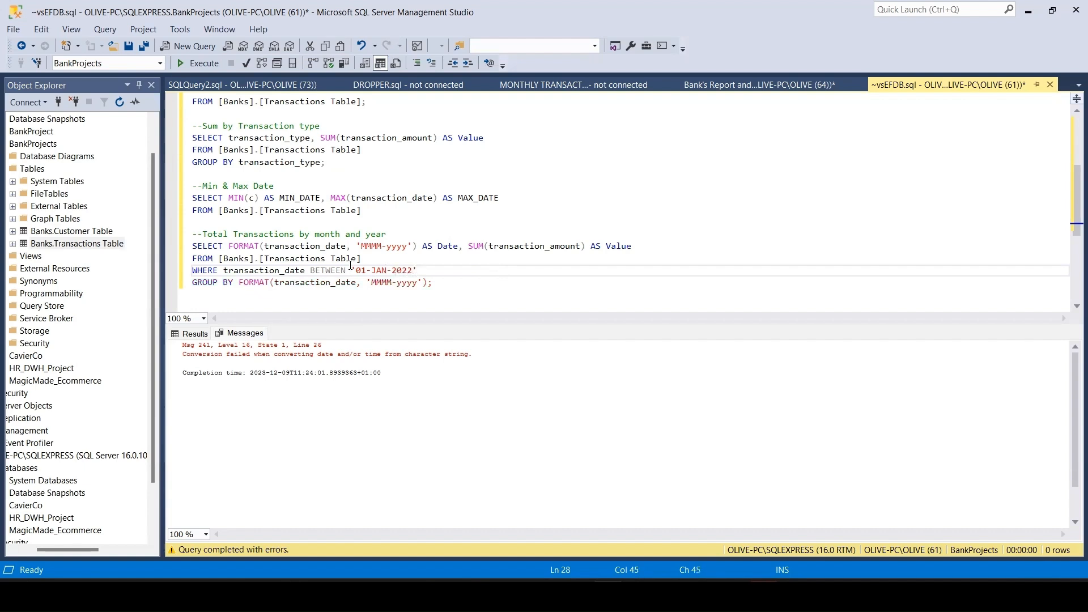
{"action": "type", "text": " AND '3"}
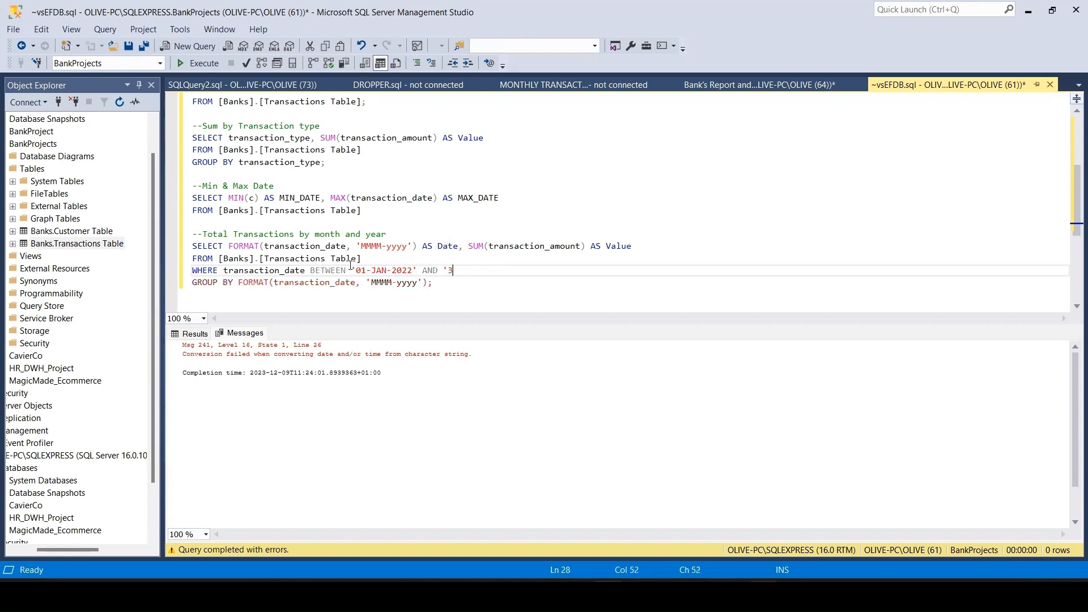
{"action": "type", "text": "1-DEC-2022'"}
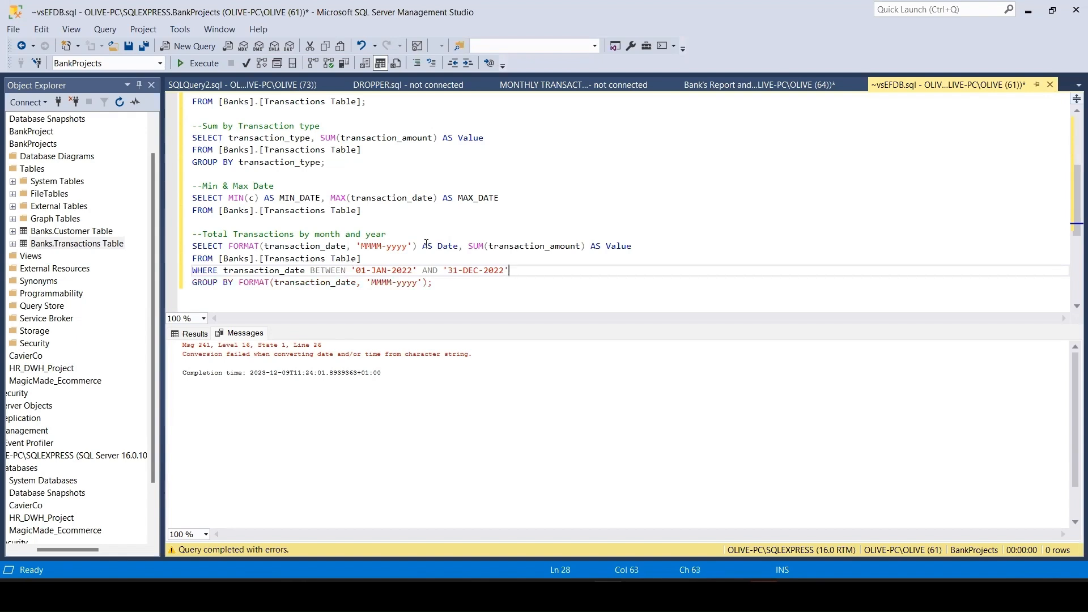
{"action": "left_click_drag", "start_coordinate": [432, 283], "coordinate": [193, 246]}
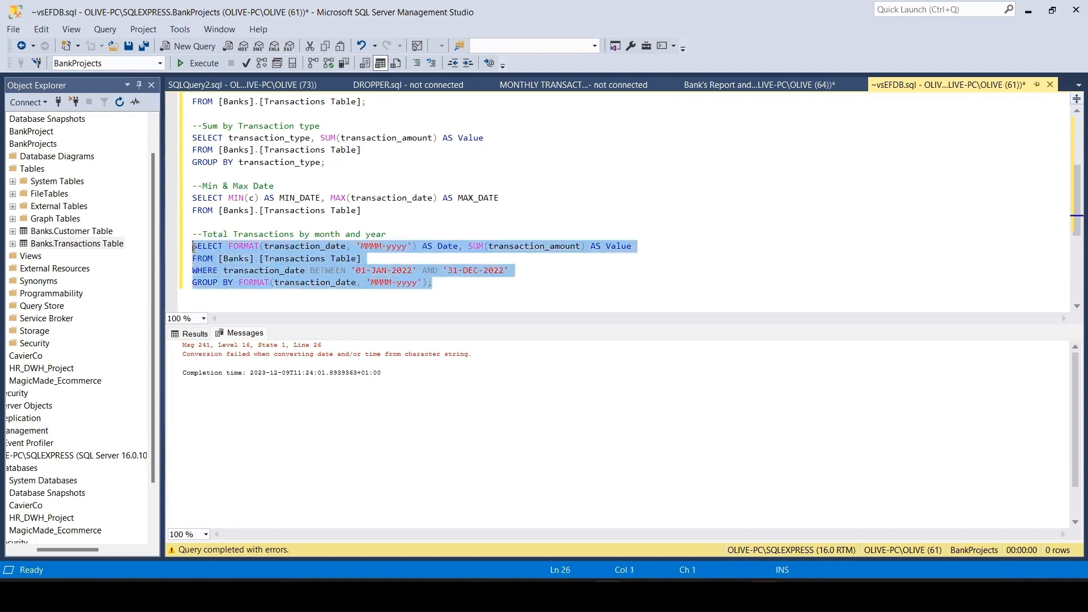
{"action": "left_click", "coordinate": [209, 65]}
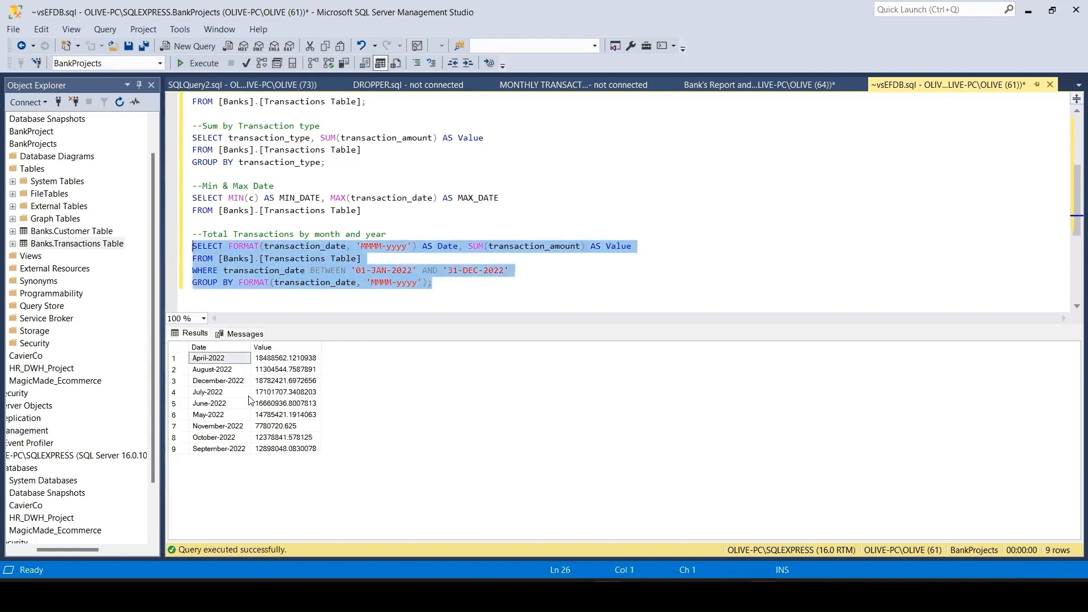
Step: Comment out the WHERE date filter line in the monthly totals query
{"action": "left_click", "coordinate": [464, 288]}
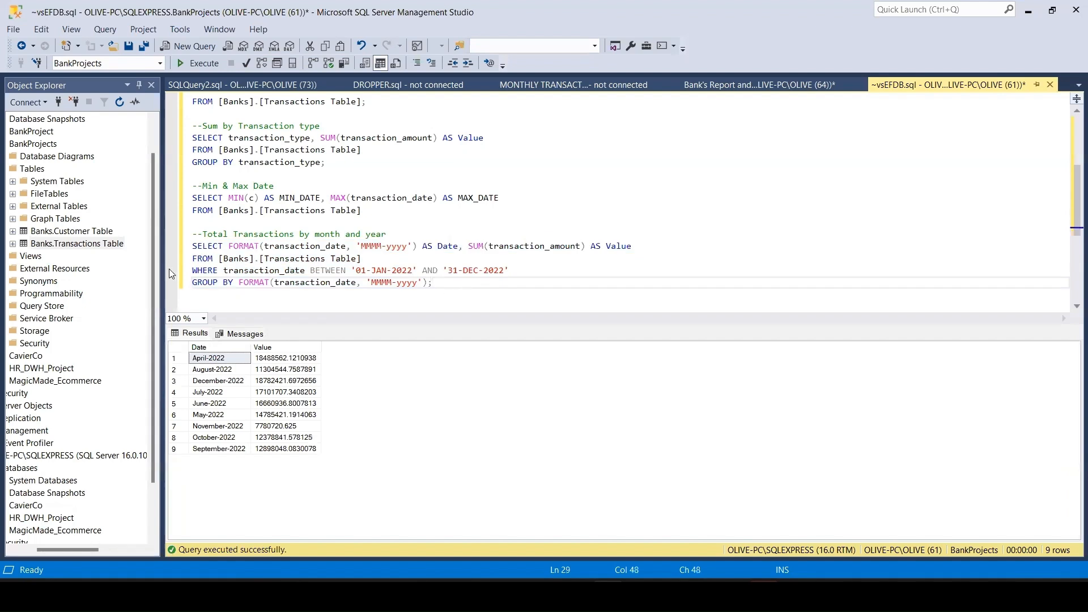
{"action": "left_click", "coordinate": [194, 271]}
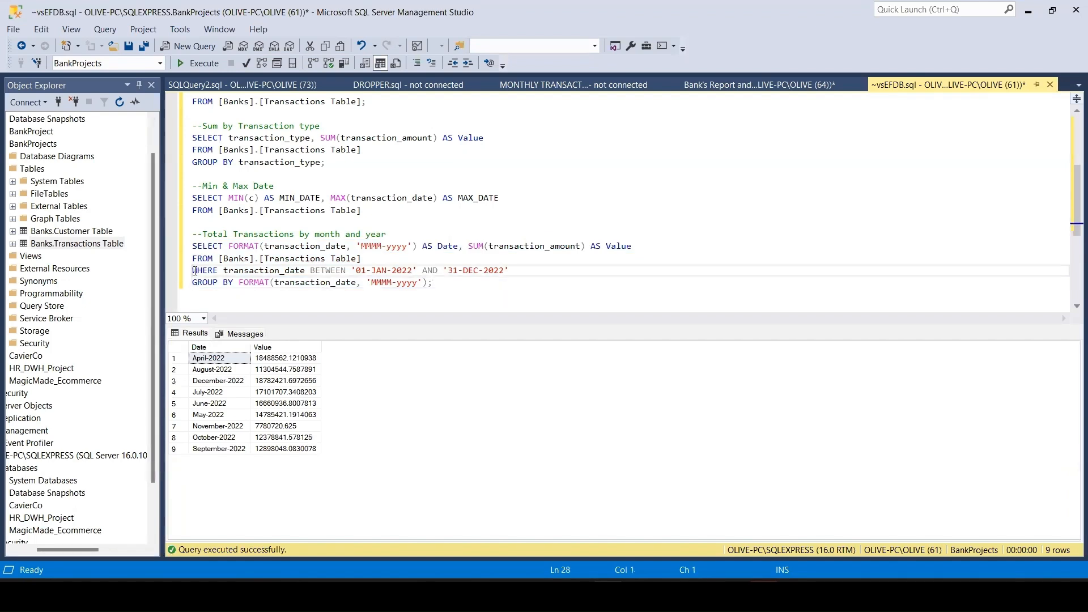
{"action": "type", "text": "--"}
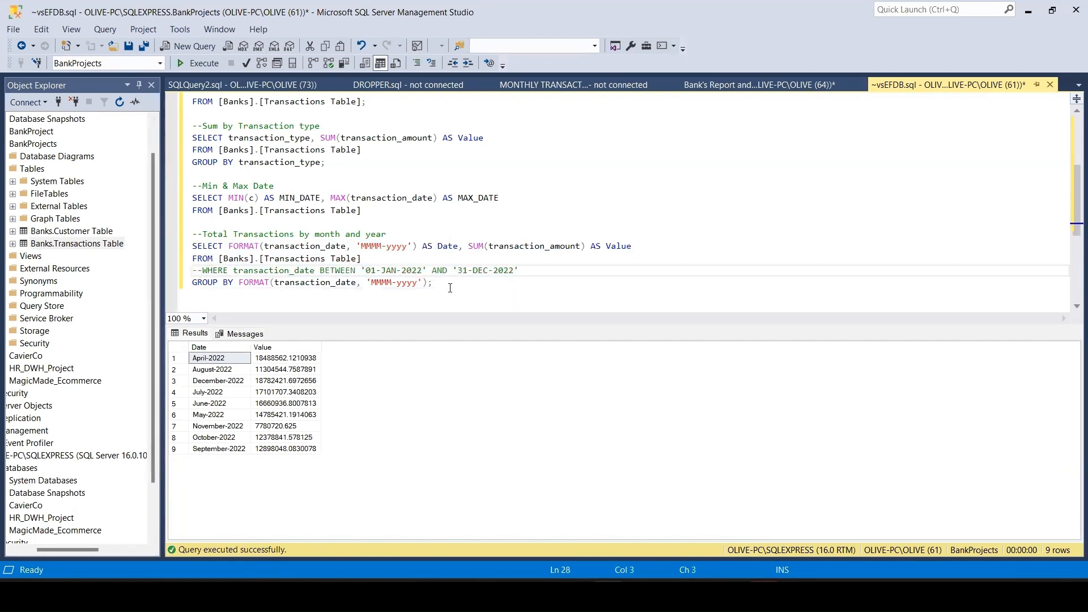
{"action": "left_click", "coordinate": [430, 283]}
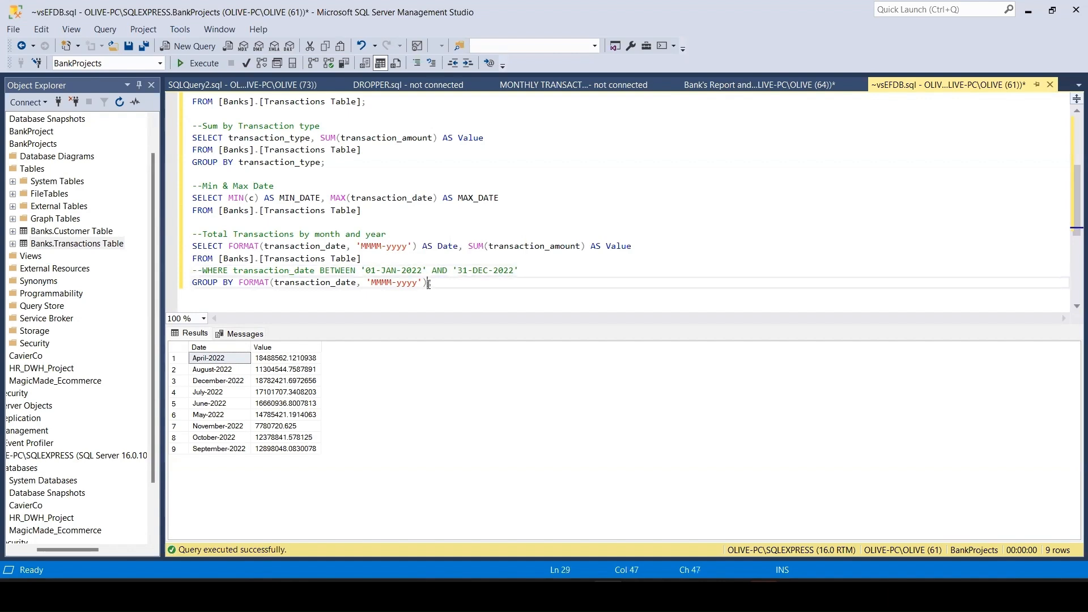
Step: Move the monthly totals query's closing semicolon to a new line and run the query without the date filter
{"action": "key", "text": "Return"}
{"action": "left_click_drag", "start_coordinate": [429, 283], "coordinate": [192, 246]}
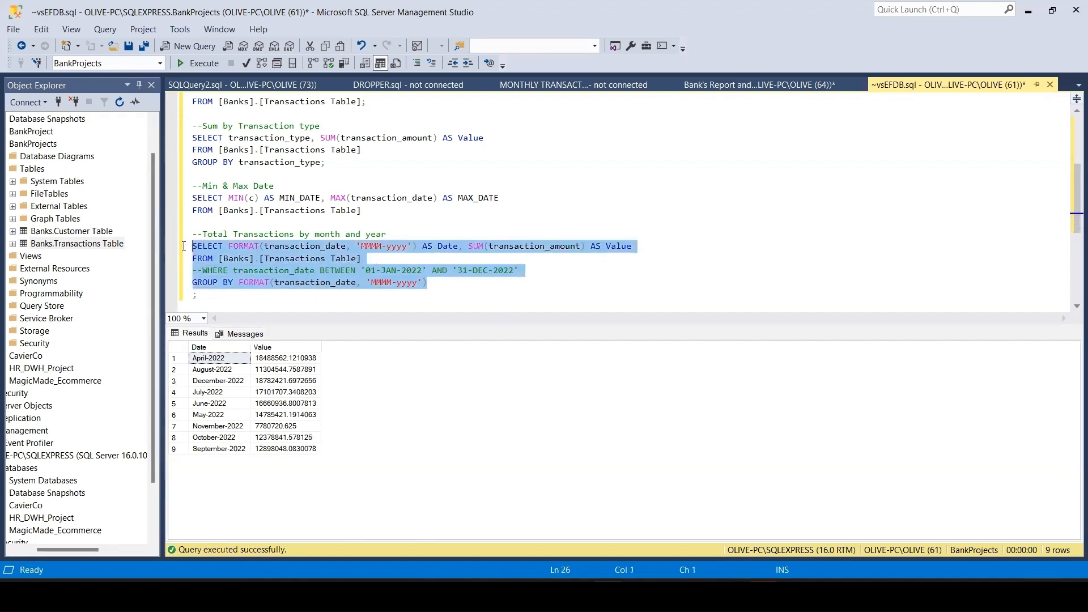
{"action": "left_click", "coordinate": [199, 64]}
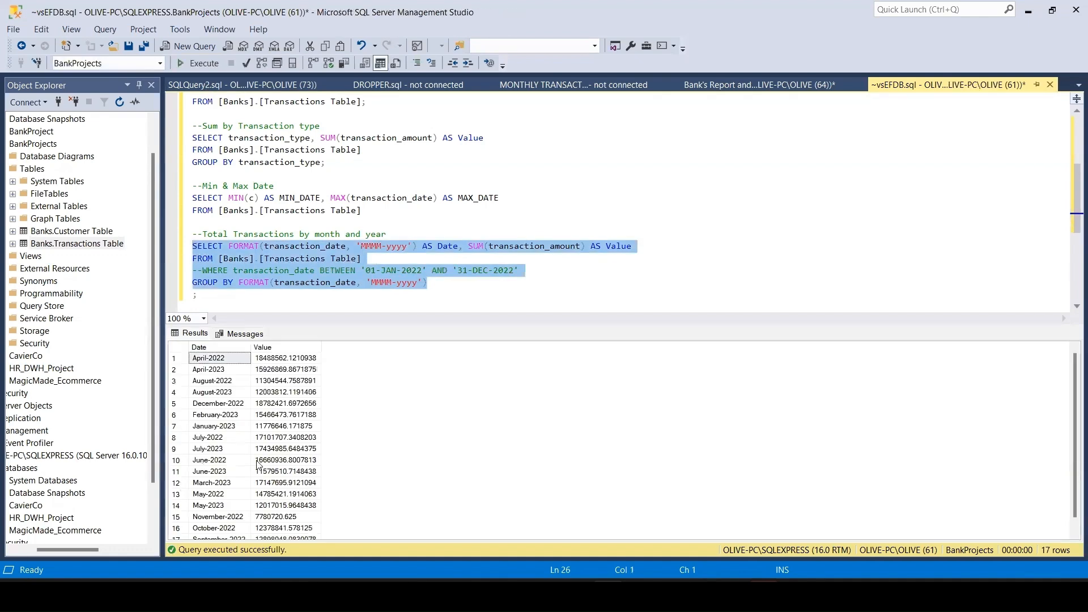
Step: Add ORDER BY 2 DESC to the end of the monthly totals query and run it to review the sorted rows
{"action": "left_click", "coordinate": [450, 288]}
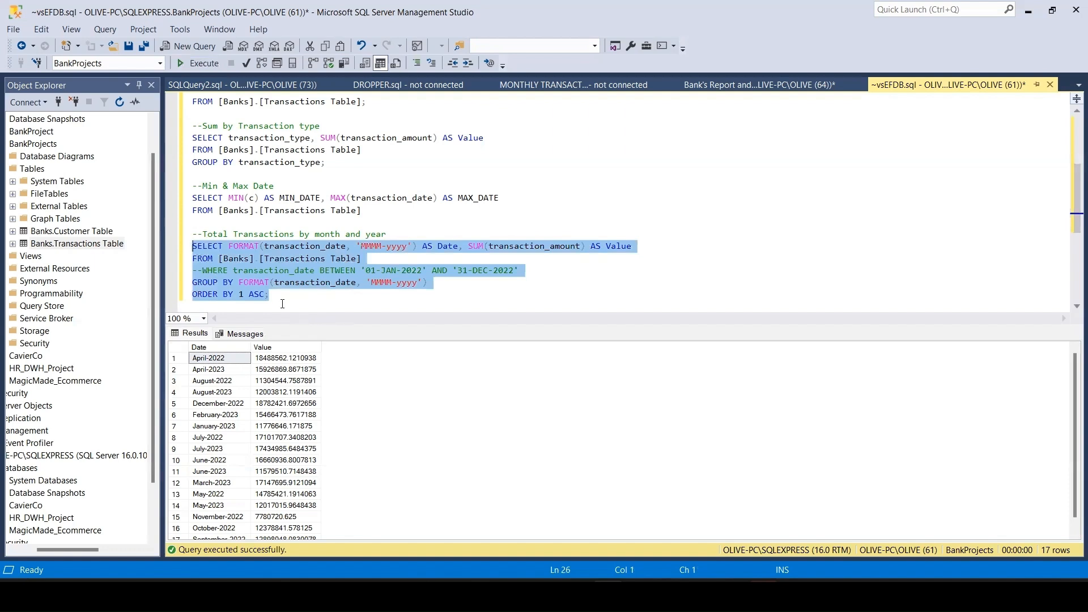
{"action": "left_click", "coordinate": [246, 294]}
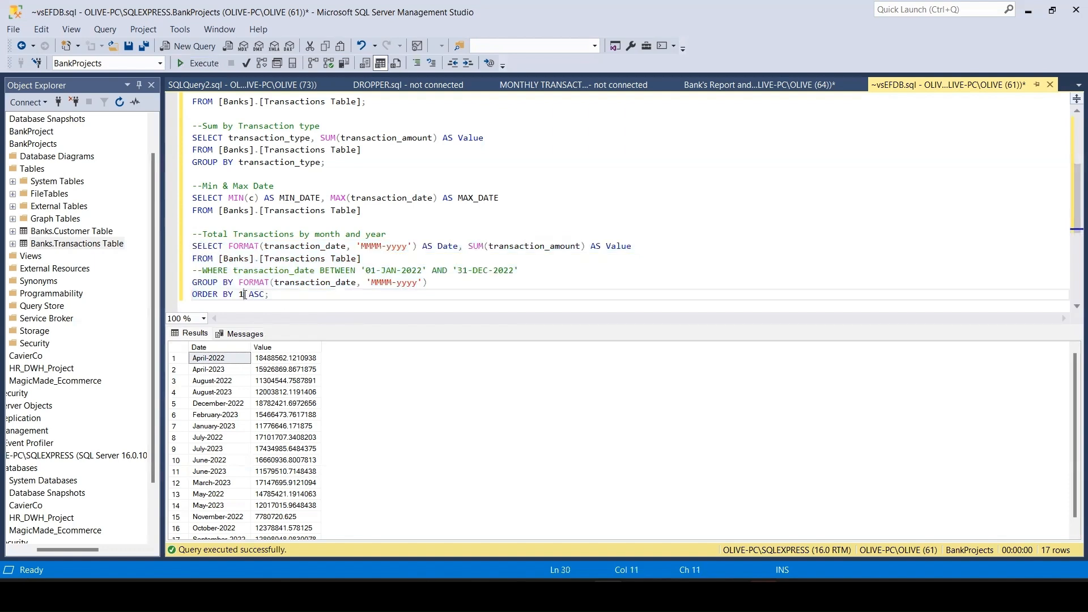
{"action": "key", "text": "BackSpace"}
{"action": "type", "text": "2"}
{"action": "key", "text": "BackSpace"}
{"action": "key", "text": "Delete"}
{"action": "key", "text": "Delete"}
{"action": "type", "text": "DESC"}
{"action": "left_click_drag", "start_coordinate": [298, 295], "coordinate": [192, 247]}
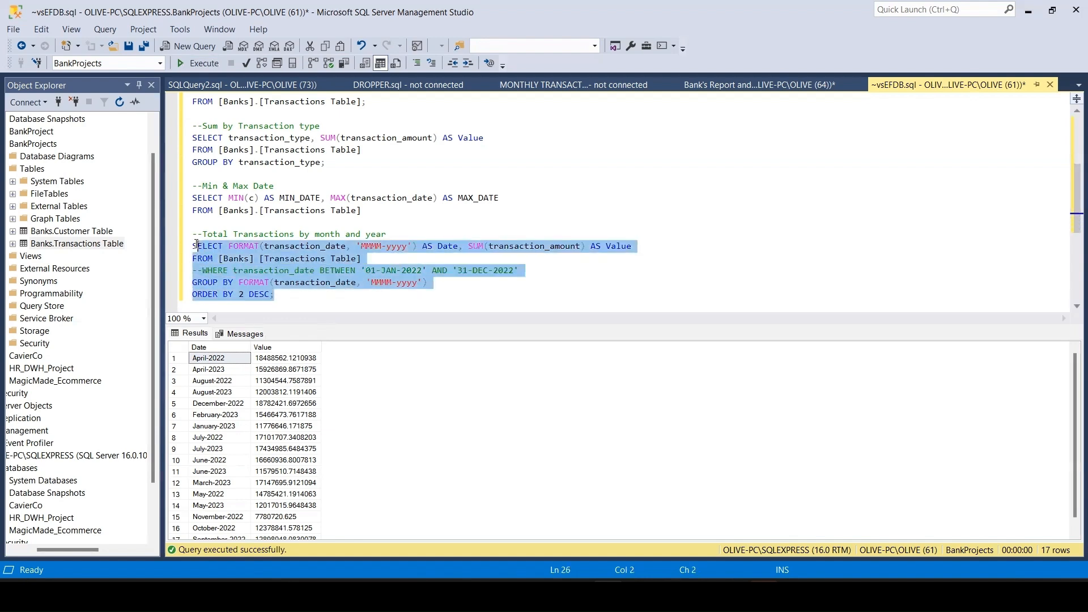
{"action": "left_click", "coordinate": [180, 63]}
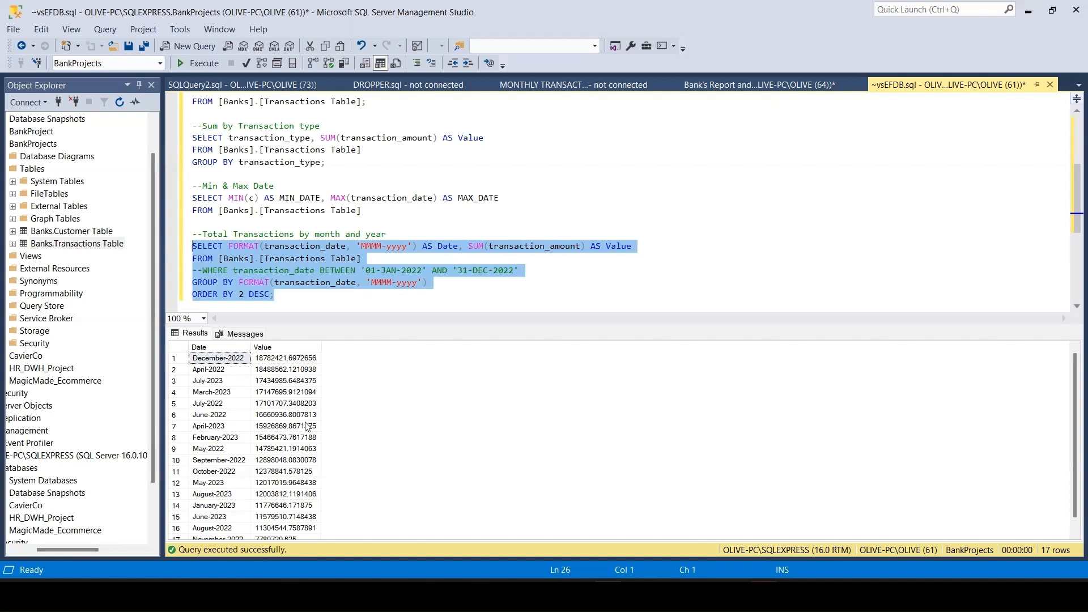
{"action": "scroll", "coordinate": [305, 430], "scroll_direction": "down", "scroll_amount": 1}
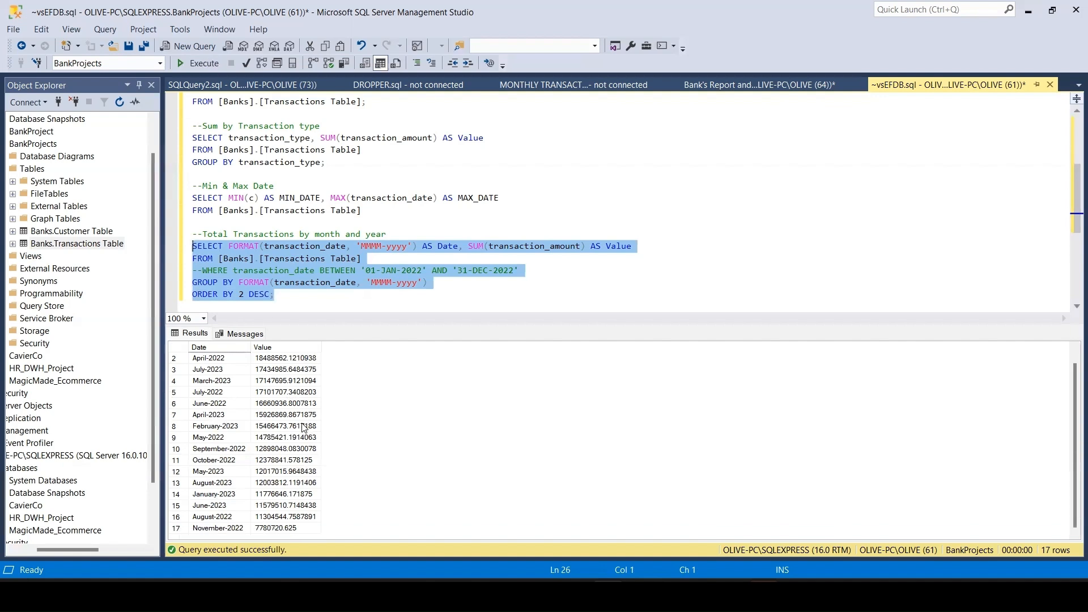
Step: Below the monthly query, add the comments "Count of customers that transacted on 2023-08-29" and "Transactions that happened on 2023-08-29", in that order
{"action": "left_click", "coordinate": [312, 293]}
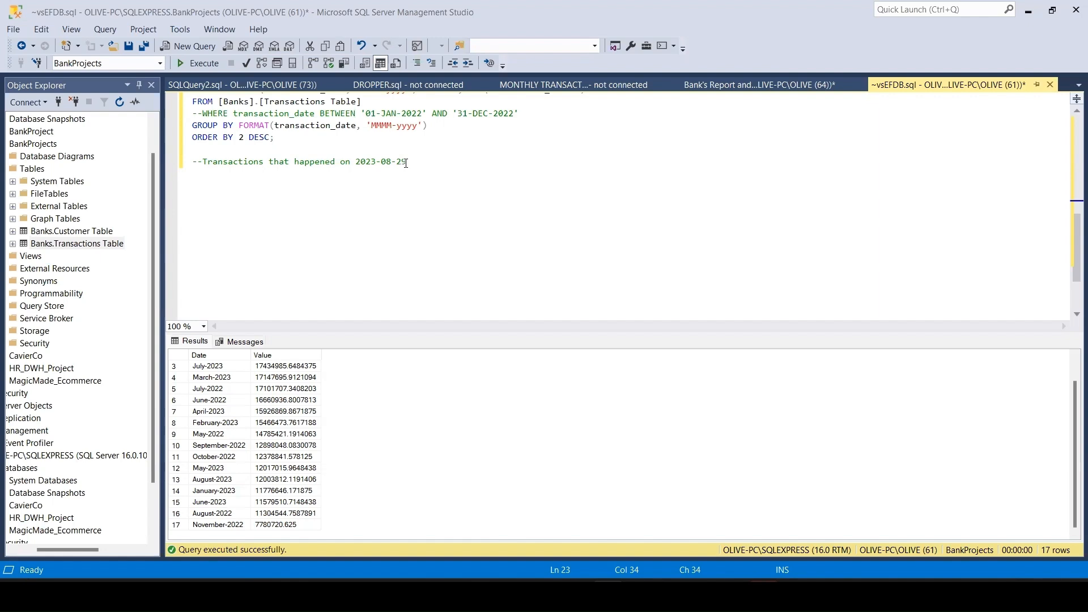
{"action": "key", "text": "Return"}
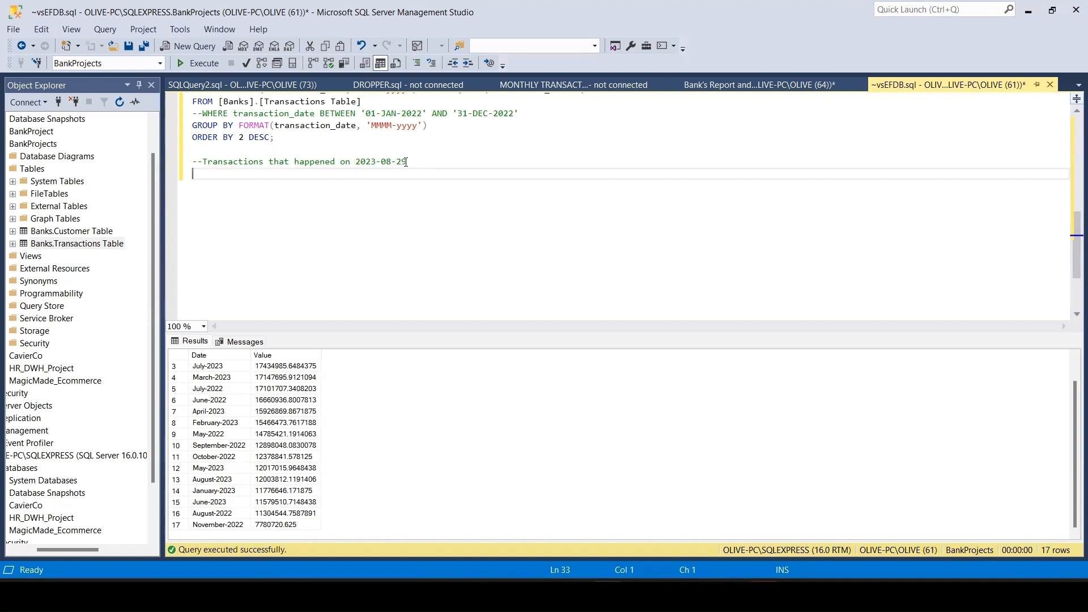
{"action": "left_click", "coordinate": [231, 151]}
{"action": "key", "text": "Return"}
{"action": "type", "text": "--Co"}
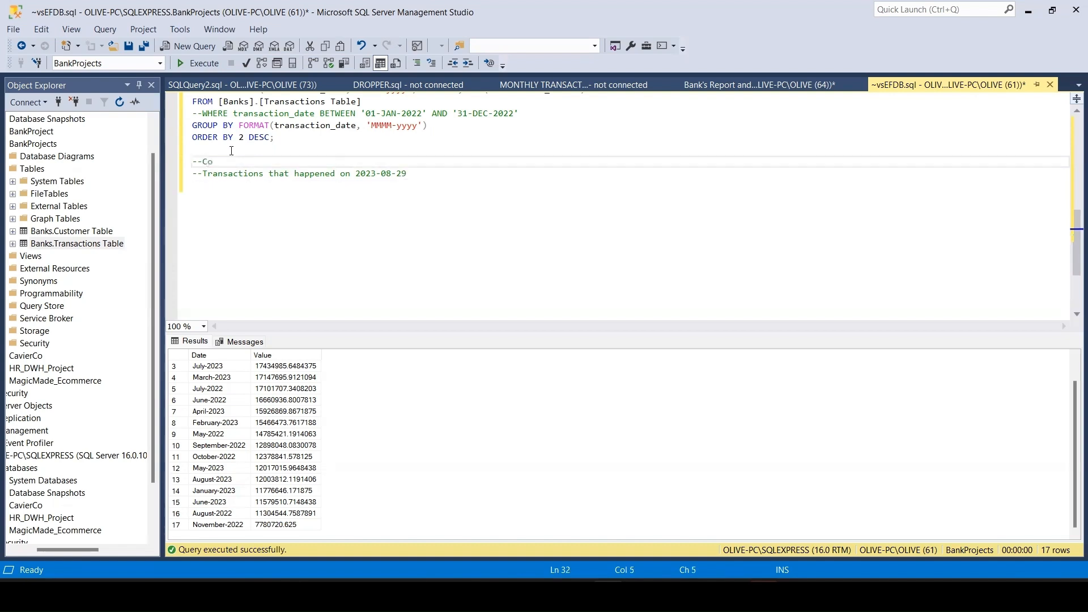
{"action": "type", "text": "unt of customers that transacted "}
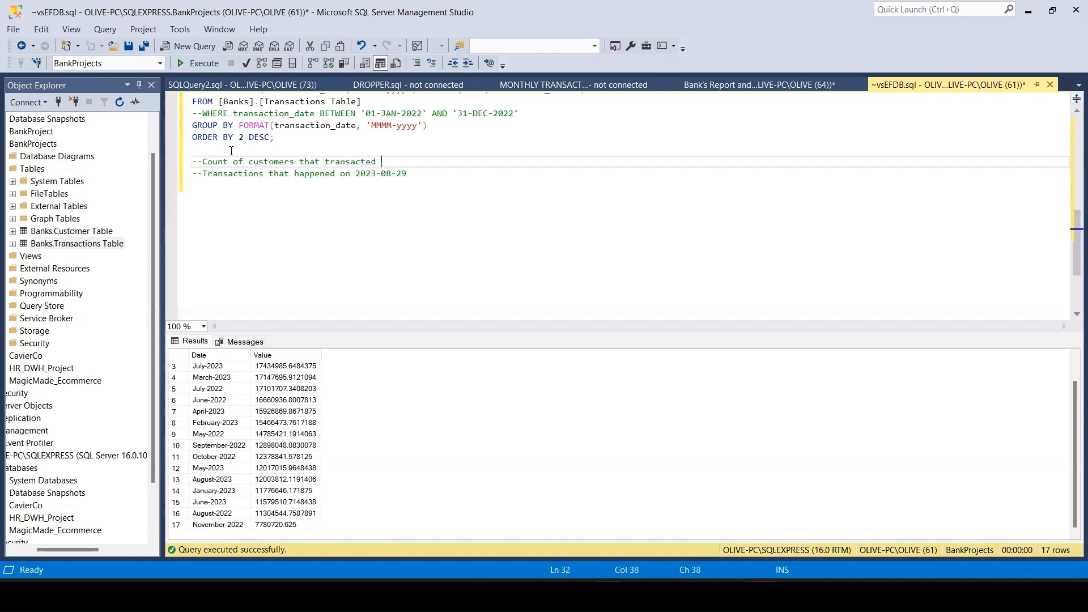
{"action": "type", "text": "on 2023-08-29"}
{"action": "key", "text": "Return"}
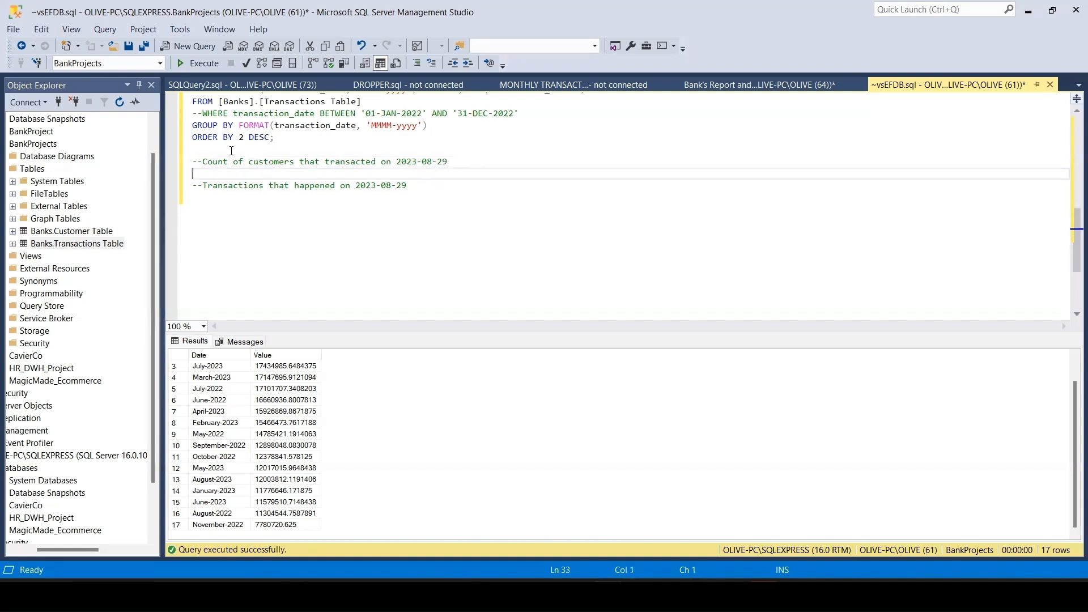
Step: Under the customer count comment, write SELECT COUNT(customer_id) AS Customer_Count, transaction_date
{"action": "type", "text": "SELECT COUNT(CUSTOMER_ID"}
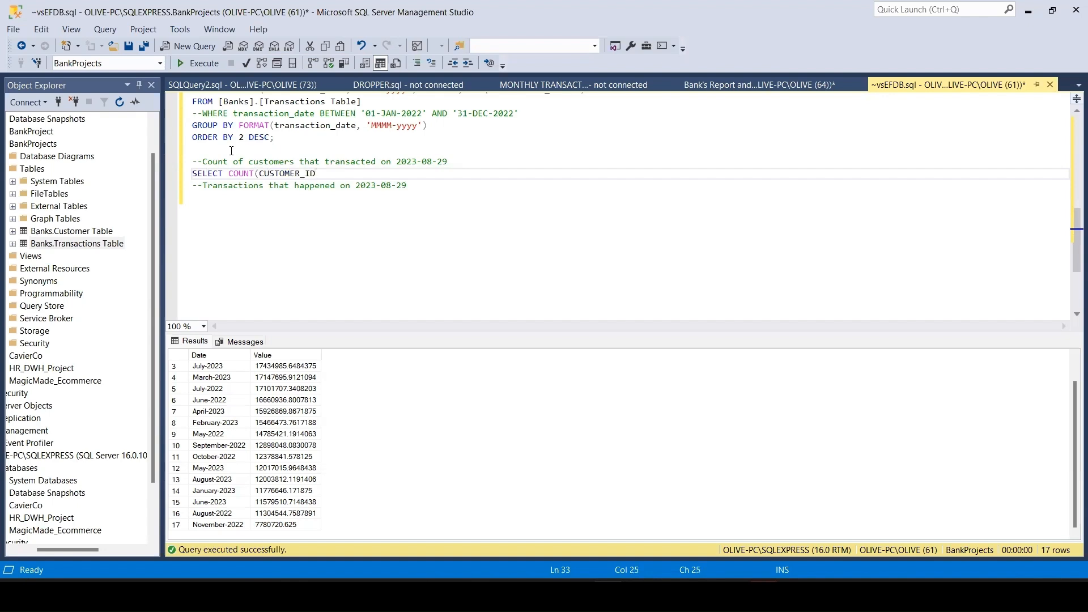
{"action": "type", "text": ")"}
{"action": "key", "text": "BackSpace"}
{"action": "key", "text": "BackSpace"}
{"action": "key", "text": "BackSpace"}
{"action": "key", "text": "BackSpace"}
{"action": "key", "text": "BackSpace"}
{"action": "key", "text": "BackSpace"}
{"action": "key", "text": "BackSpace"}
{"action": "key", "text": "BackSpace"}
{"action": "key", "text": "BackSpace"}
{"action": "key", "text": "BackSpace"}
{"action": "key", "text": "BackSpace"}
{"action": "key", "text": "BackSpace"}
{"action": "type", "text": "customer_id) as"}
{"action": "key", "text": "BackSpace"}
{"action": "key", "text": "BackSpace"}
{"action": "type", "text": "AS"}
{"action": "type", "text": "Customer_Count"}
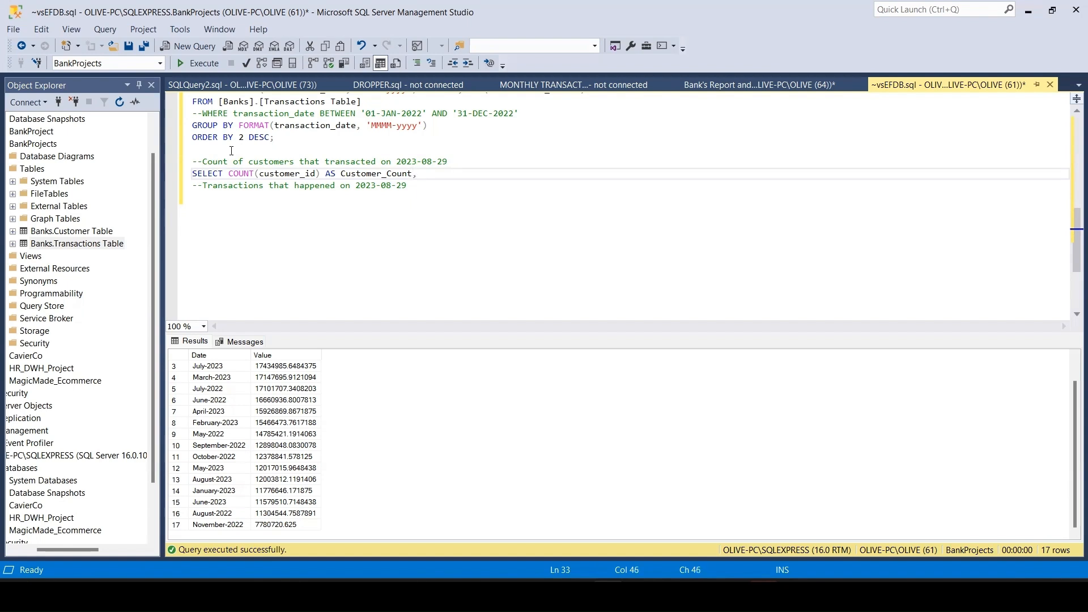
{"action": "type", "text": ", transaction_date"}
{"action": "key", "text": "Return"}
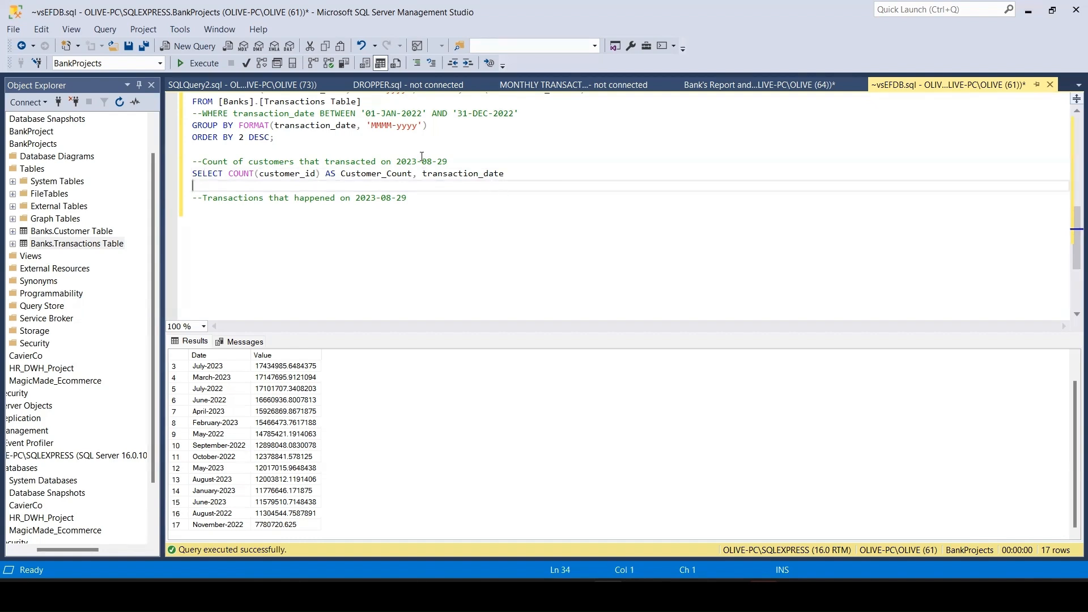
Step: Add a FROM line to the customer count query using the table name copied from the monthly query, [Banks].[Transactions Table]
{"action": "left_click_drag", "start_coordinate": [362, 105], "coordinate": [220, 109]}
{"action": "key", "text": "ctrl+c"}
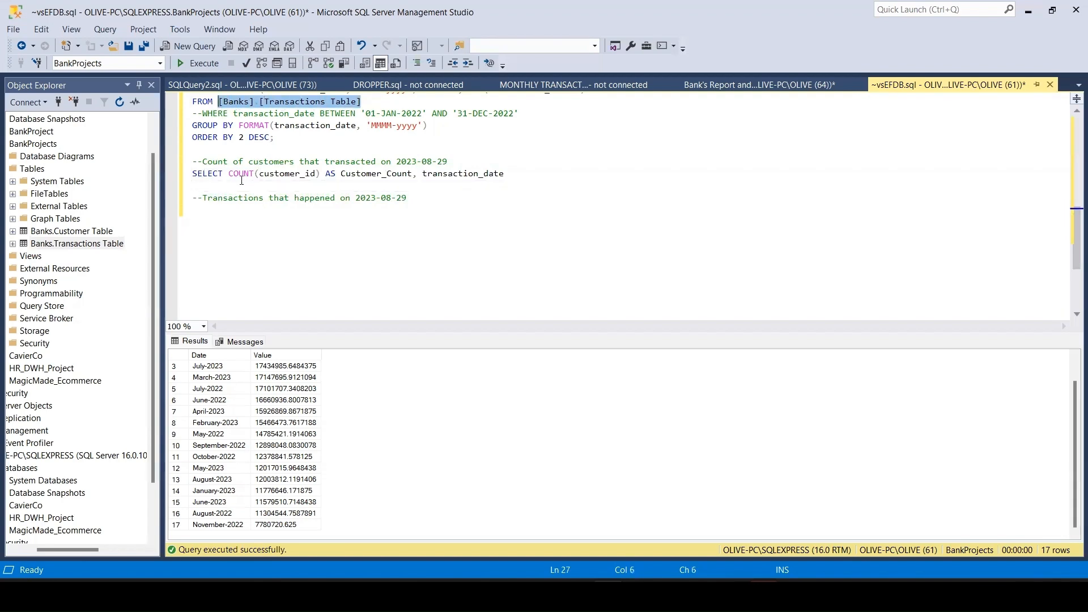
{"action": "left_click", "coordinate": [214, 185]}
{"action": "key", "text": "ctrl+v"}
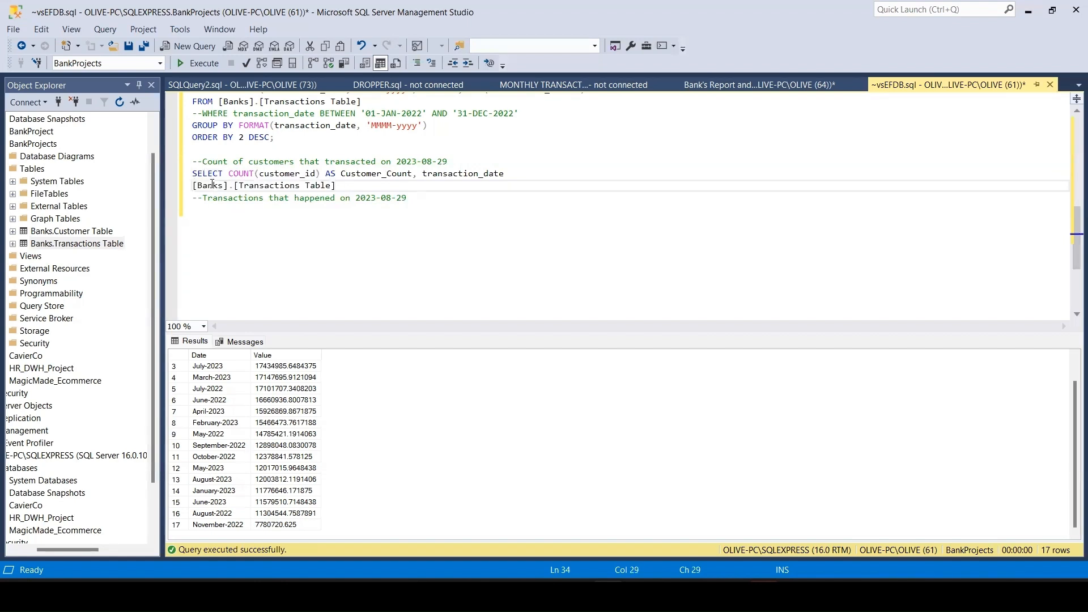
{"action": "key", "text": "Return"}
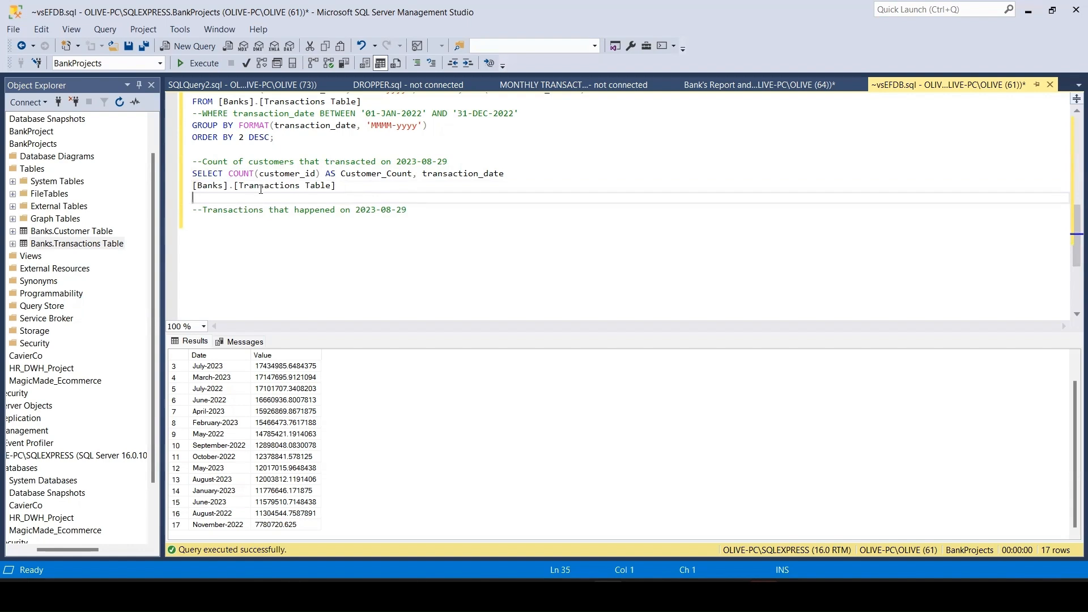
{"action": "left_click", "coordinate": [193, 186]}
{"action": "type", "text": "FROM"}
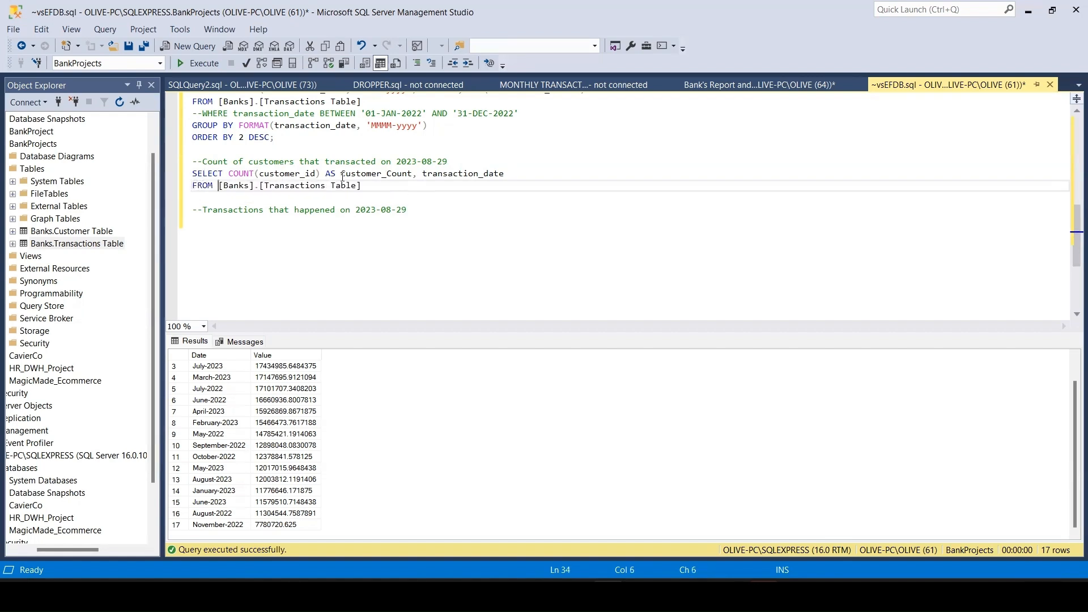
Step: Filter the customer count query with WHERE transaction_date = '29-AUG-2023' below its FROM line
{"action": "left_click", "coordinate": [365, 187]}
{"action": "key", "text": "Return"}
{"action": "type", "text": "WHER"}
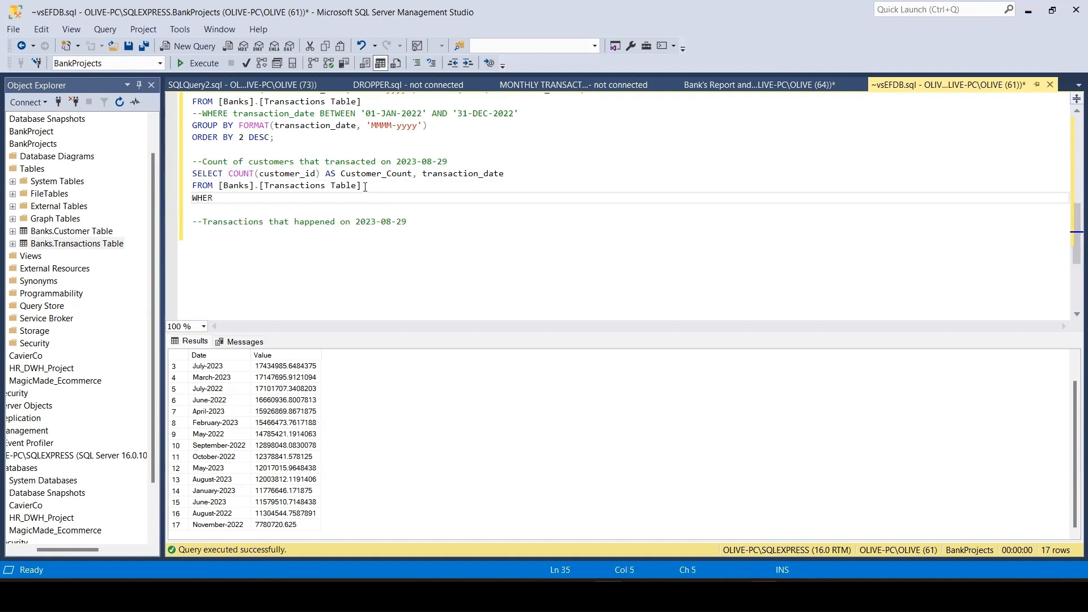
{"action": "type", "text": "E transaction_date"}
{"action": "type", "text": "= '29-a"}
{"action": "key", "text": "BackSpace"}
{"action": "type", "text": "AUG-2023"}
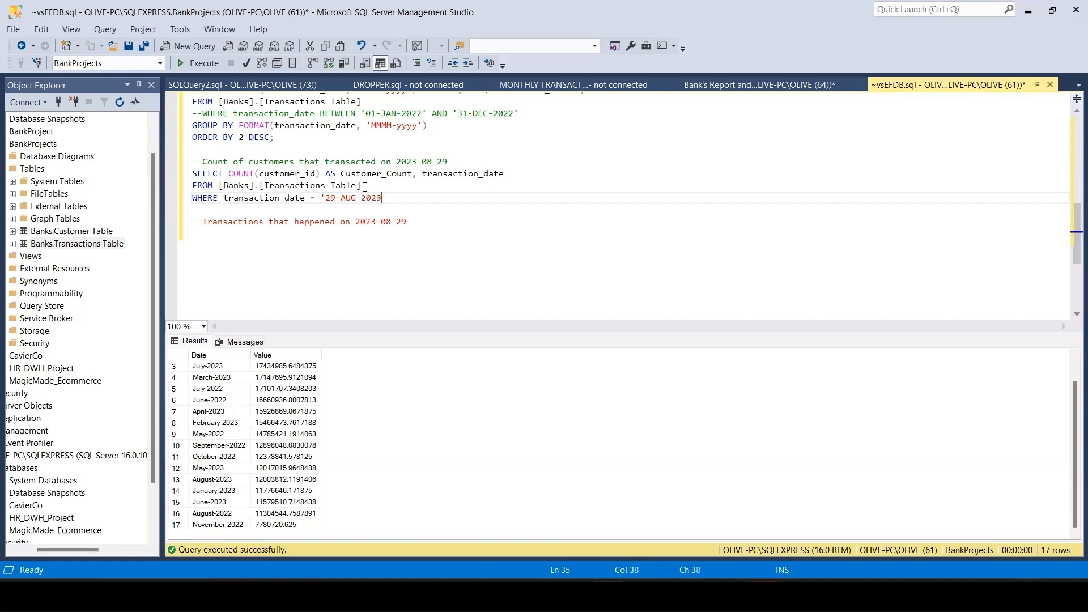
{"action": "type", "text": "'"}
{"action": "key", "text": "Return"}
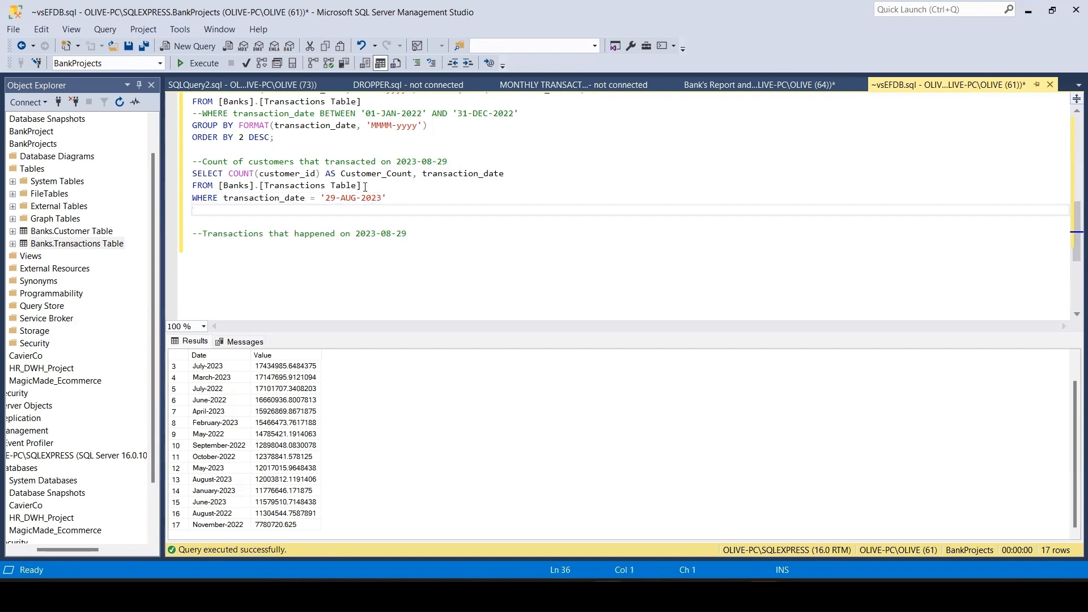
Step: Complete the customer count query with GROUP BY transaction_date; and run only that query
{"action": "type", "text": "GRO"}
{"action": "type", "text": "UP BY tra"}
{"action": "key", "text": "BackSpace"}
{"action": "key", "text": "BackSpace"}
{"action": "key", "text": "BackSpace"}
{"action": "left_click_drag", "start_coordinate": [504, 173], "coordinate": [425, 181]}
{"action": "key", "text": "ctrl+c"}
{"action": "left_click", "coordinate": [274, 210]}
{"action": "key", "text": "ctrl+v"}
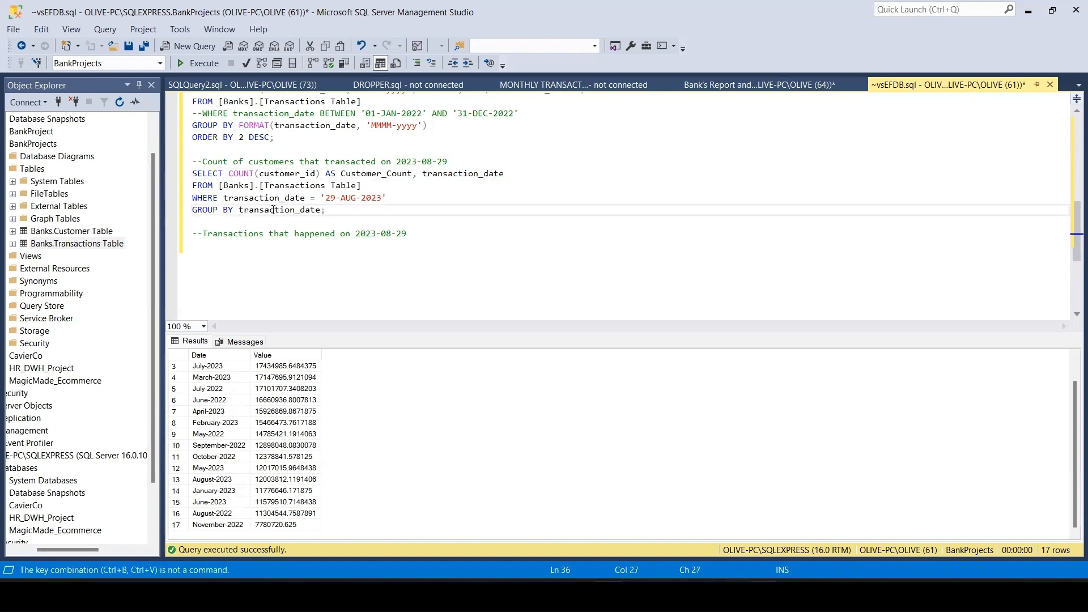
{"action": "left_click_drag", "start_coordinate": [326, 210], "coordinate": [193, 179]}
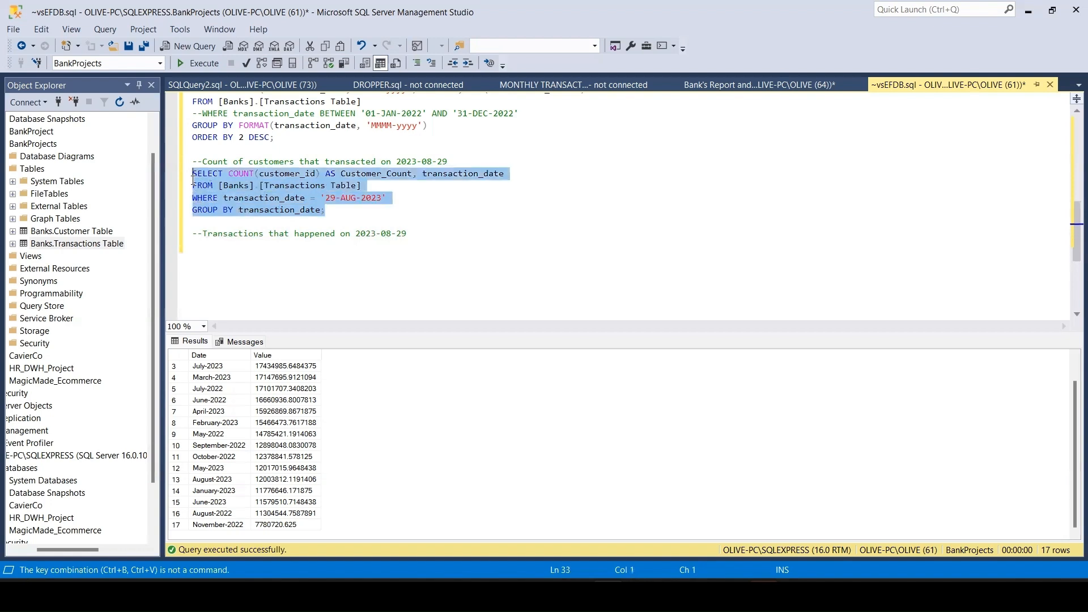
{"action": "left_click", "coordinate": [196, 62]}
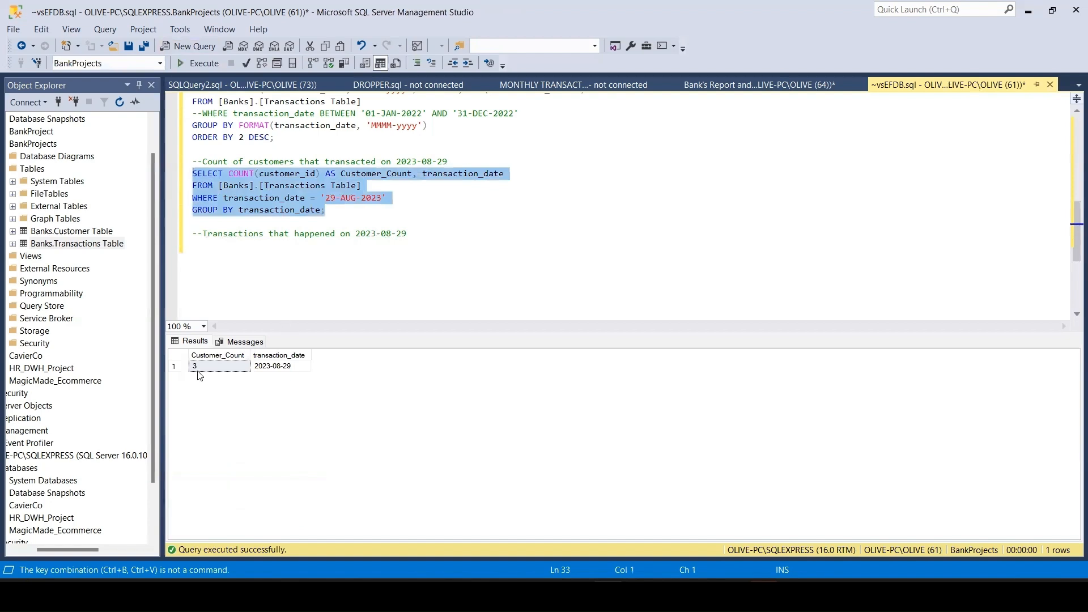
Step: Insert the comment line "--Dialy report" directly above the customer count comment
{"action": "left_click", "coordinate": [374, 222]}
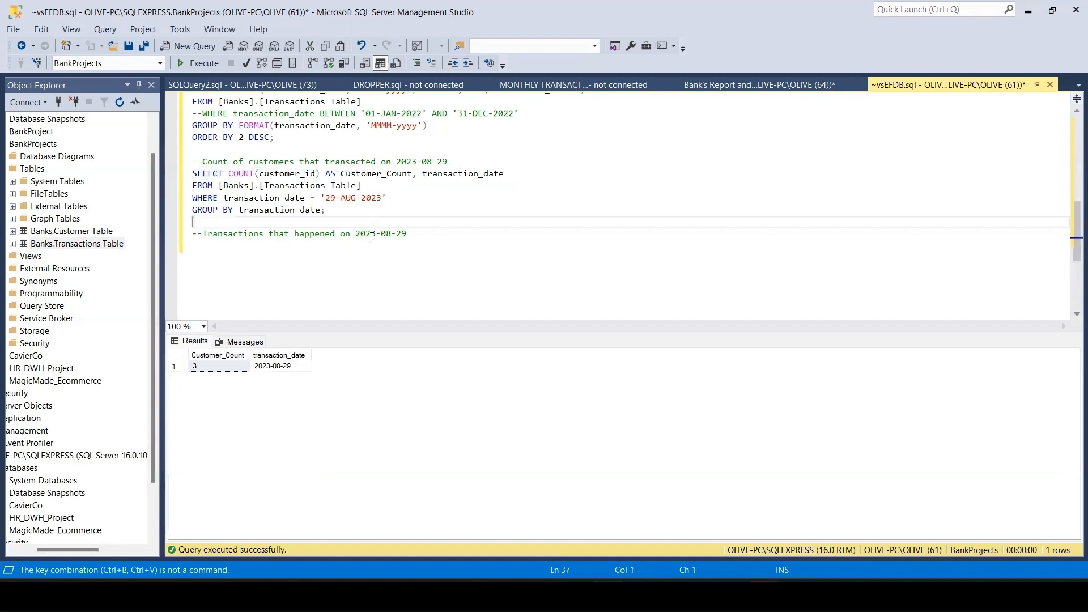
{"action": "scroll", "coordinate": [383, 227], "scroll_direction": "up", "scroll_amount": 1}
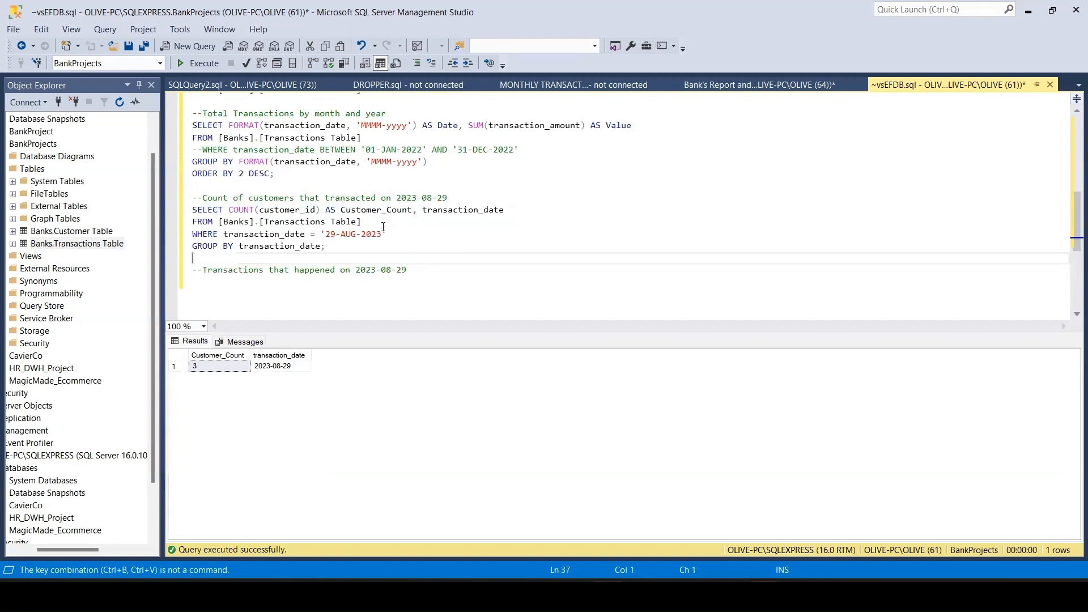
{"action": "left_click", "coordinate": [197, 187]}
{"action": "key", "text": "Return"}
{"action": "type", "text": "--"}
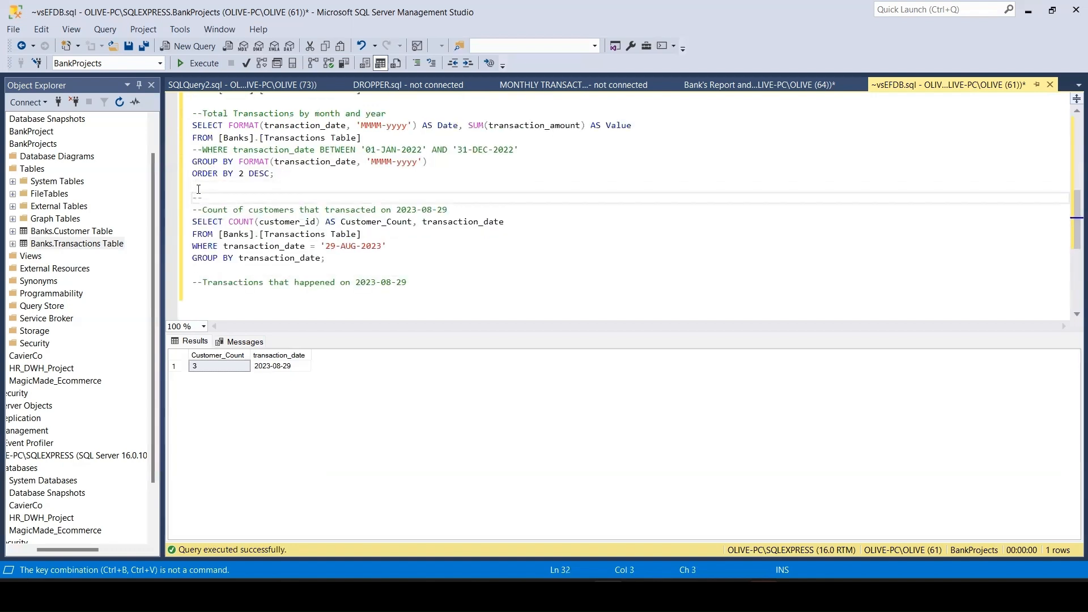
{"action": "type", "text": "Dialy report"}
{"action": "scroll", "coordinate": [409, 231], "scroll_direction": "down", "scroll_amount": 1}
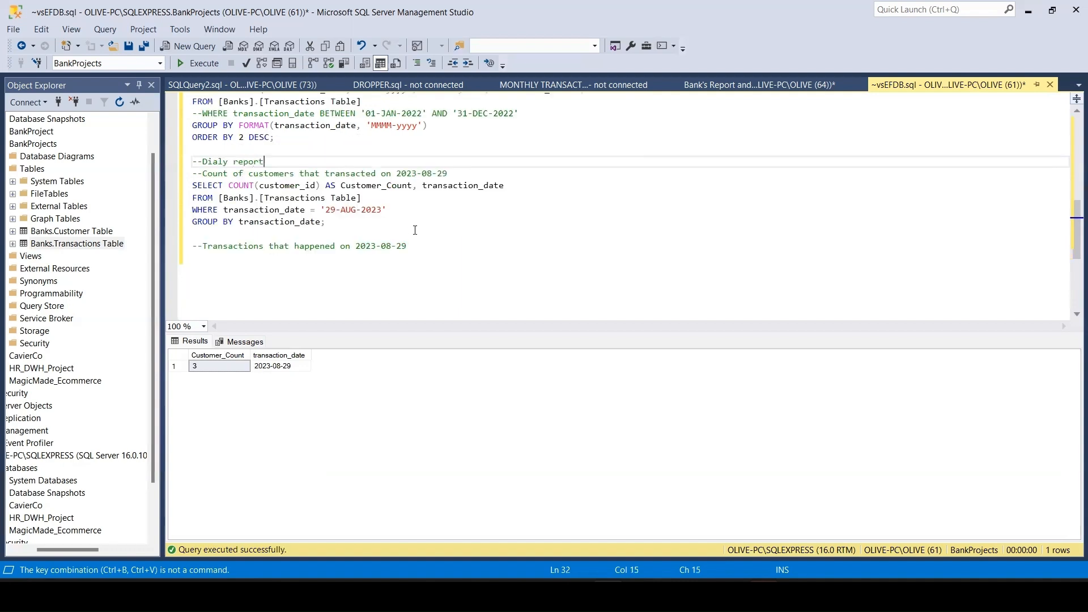
Step: Add the comment "--Debit transactions" beneath the customer count query, with a new line below it
{"action": "left_click", "coordinate": [341, 225]}
{"action": "key", "text": "Return"}
{"action": "key", "text": "Return"}
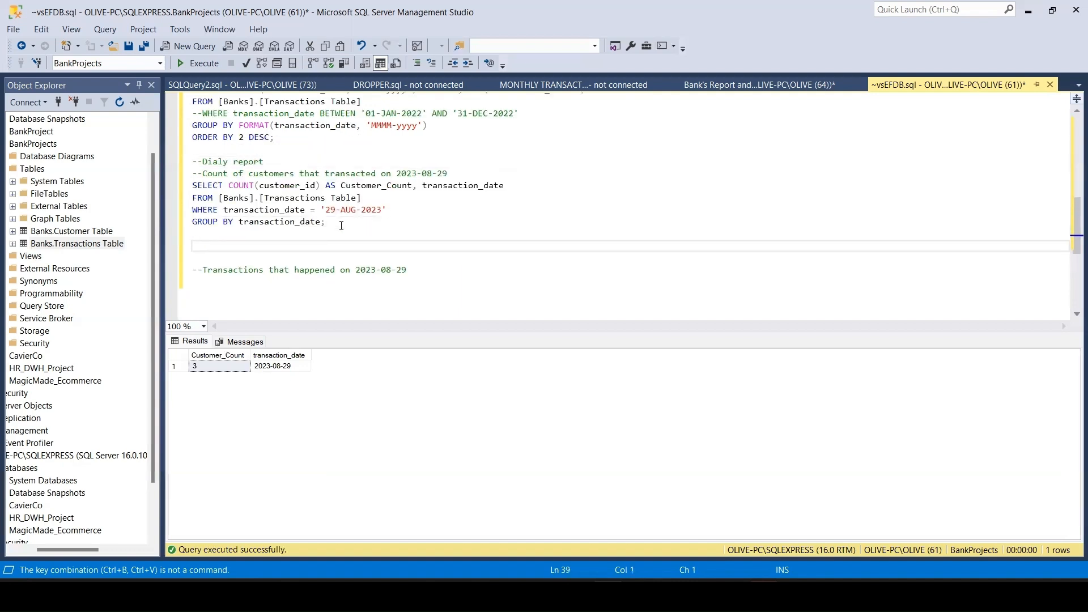
{"action": "type", "text": "--Debit transactions"}
{"action": "key", "text": "Return"}
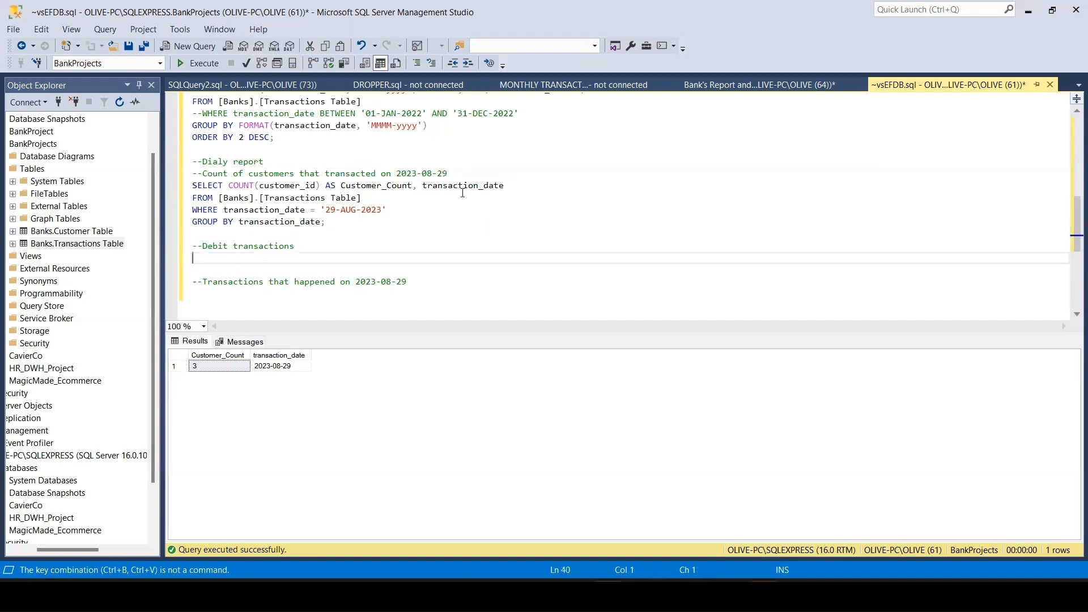
Step: Copy the three-line query under "--Sum by Transaction type" to the empty line beneath the "--Debit transactions" comment
{"action": "scroll", "coordinate": [470, 192], "scroll_direction": "up", "scroll_amount": 3}
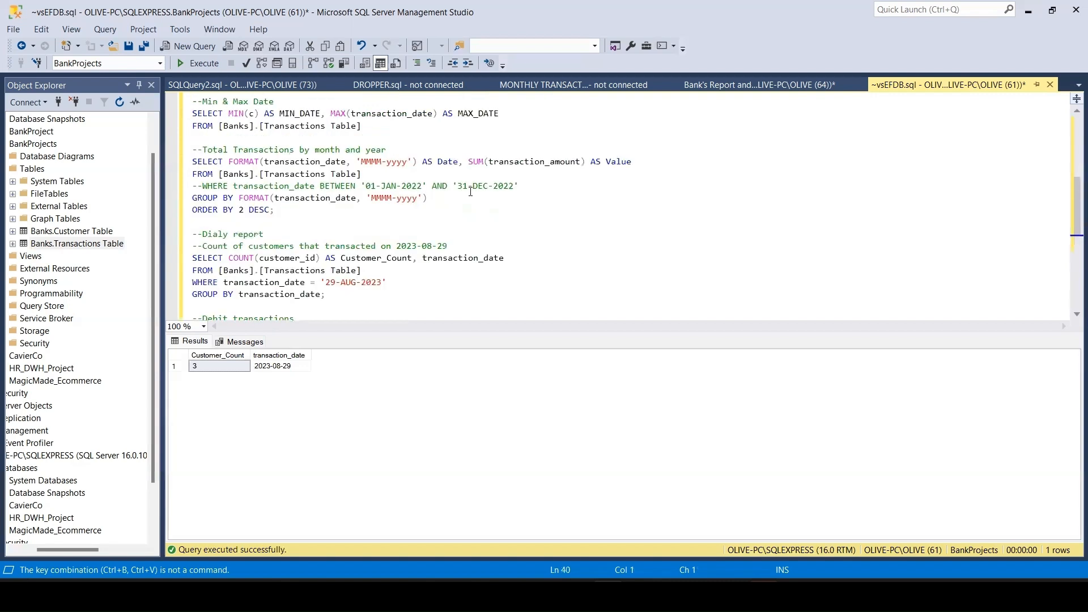
{"action": "scroll", "coordinate": [470, 191], "scroll_direction": "up", "scroll_amount": 2}
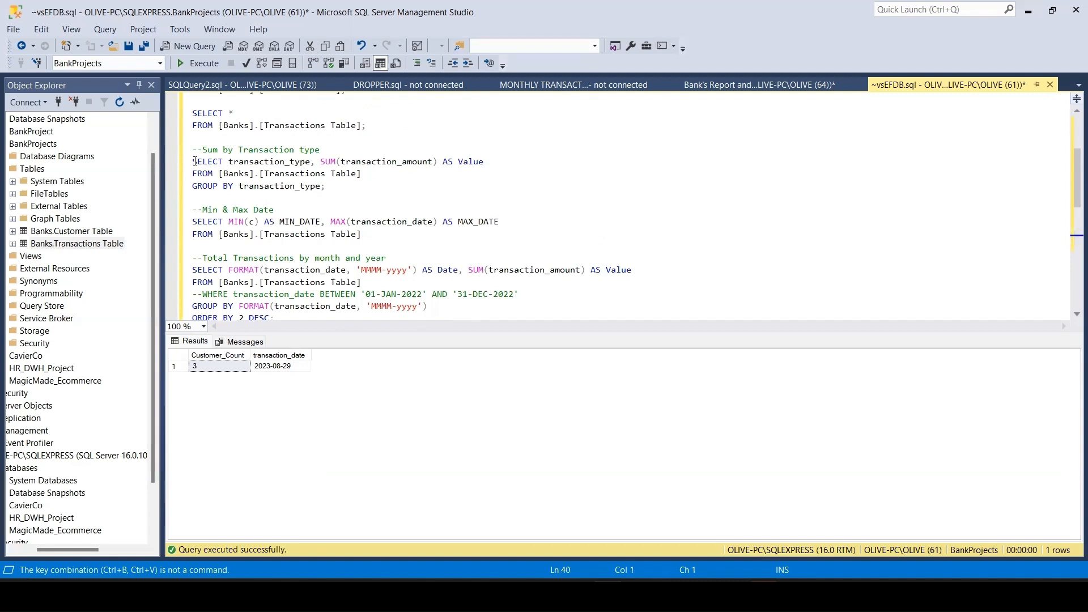
{"action": "left_click_drag", "start_coordinate": [194, 161], "coordinate": [327, 188]}
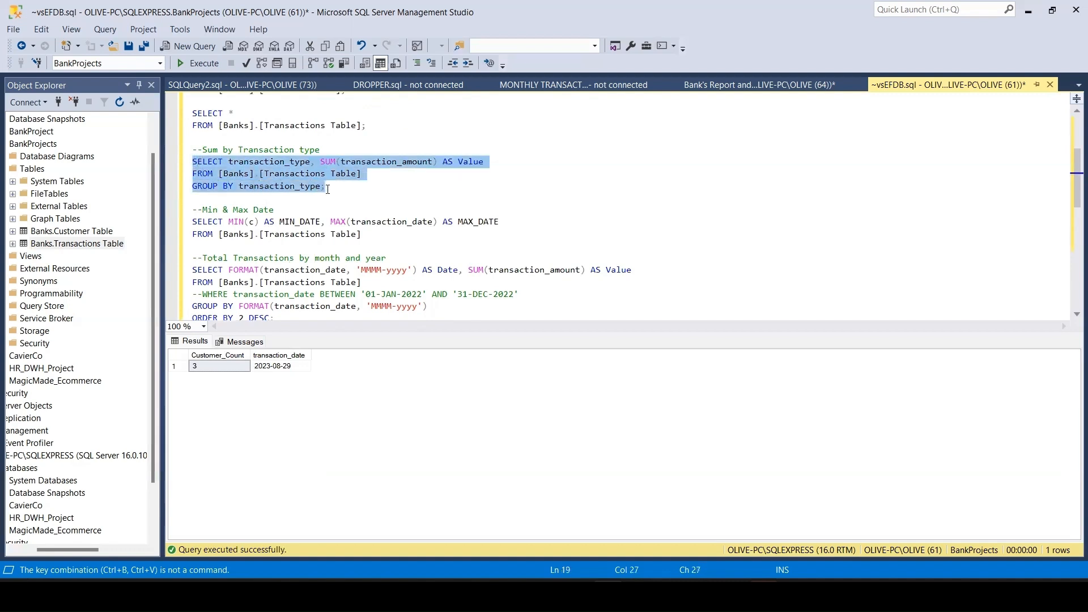
{"action": "scroll", "coordinate": [375, 194], "scroll_direction": "down", "scroll_amount": 6}
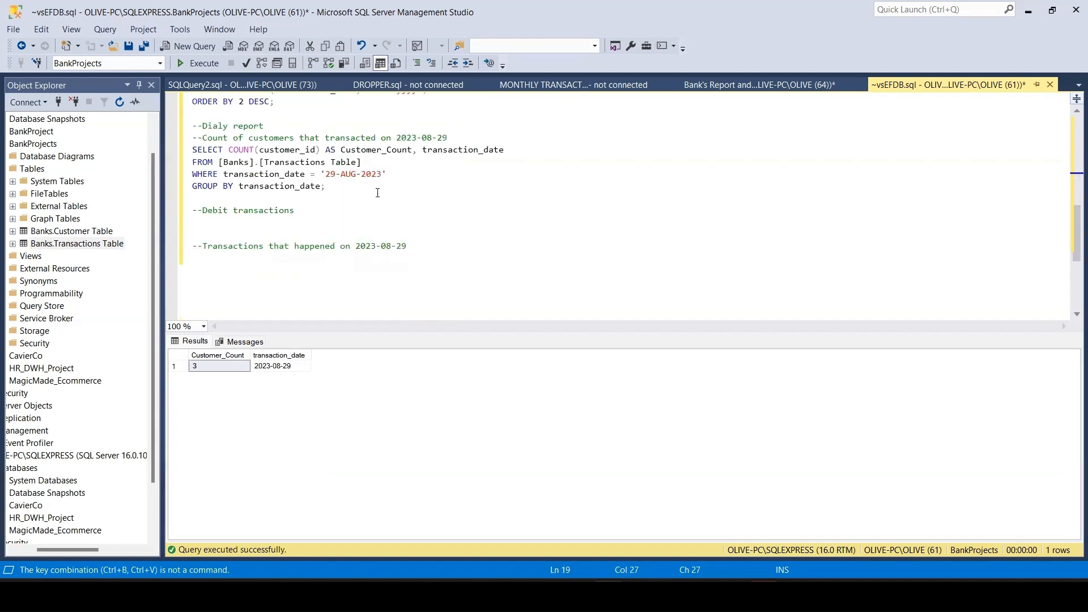
{"action": "left_click", "coordinate": [200, 224]}
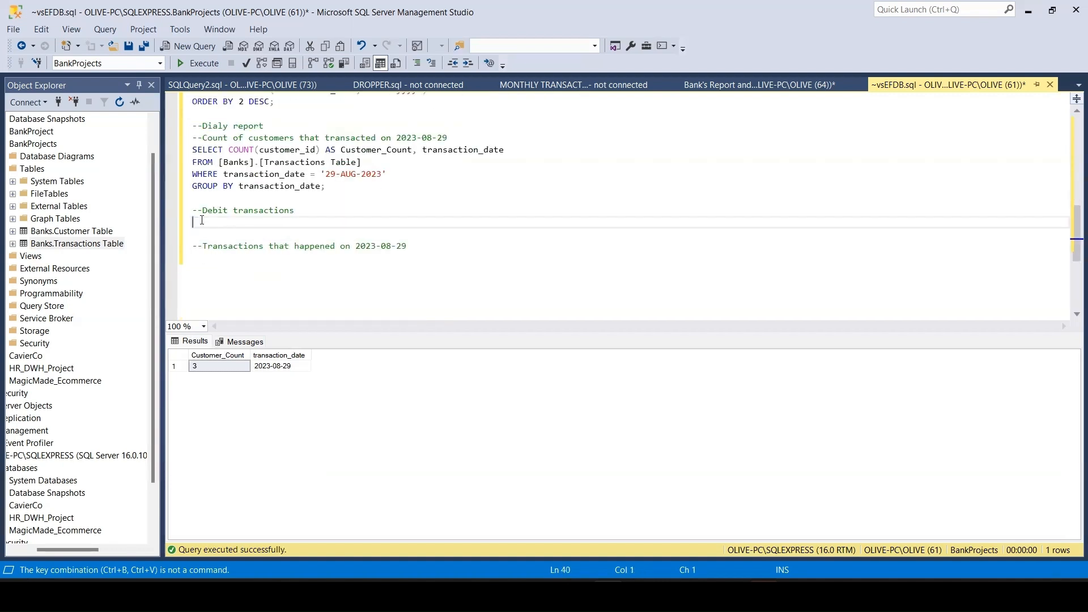
{"action": "key", "text": "ctrl+v"}
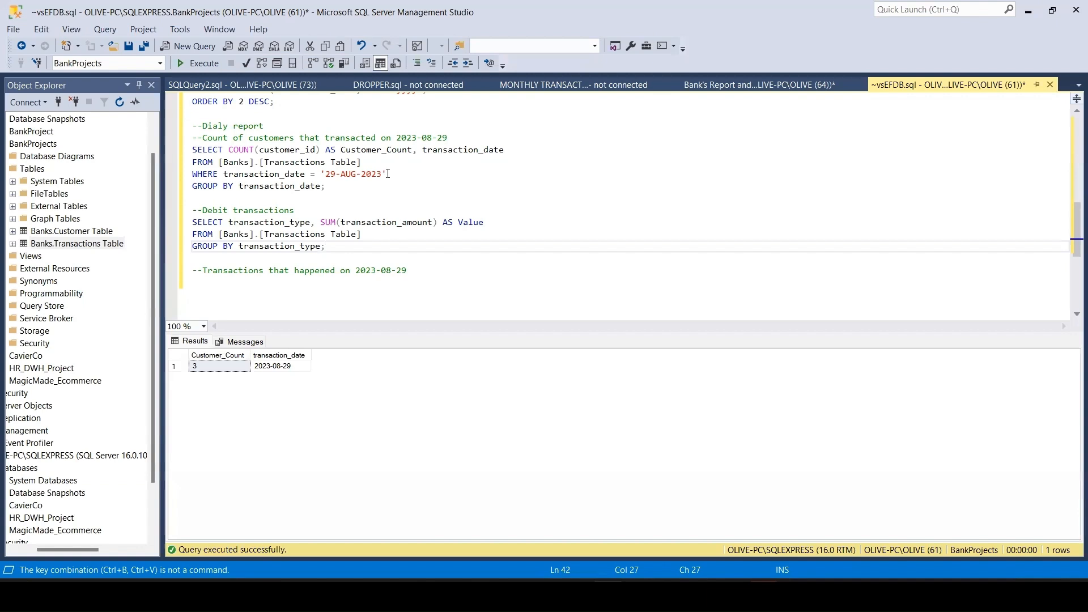
Step: Copy the customer count query's WHERE transaction_date = '29-AUG-2023' line into the debit transactions query, between FROM and GROUP BY
{"action": "left_click_drag", "start_coordinate": [388, 174], "coordinate": [195, 173]}
{"action": "key", "text": "ctrl+c"}
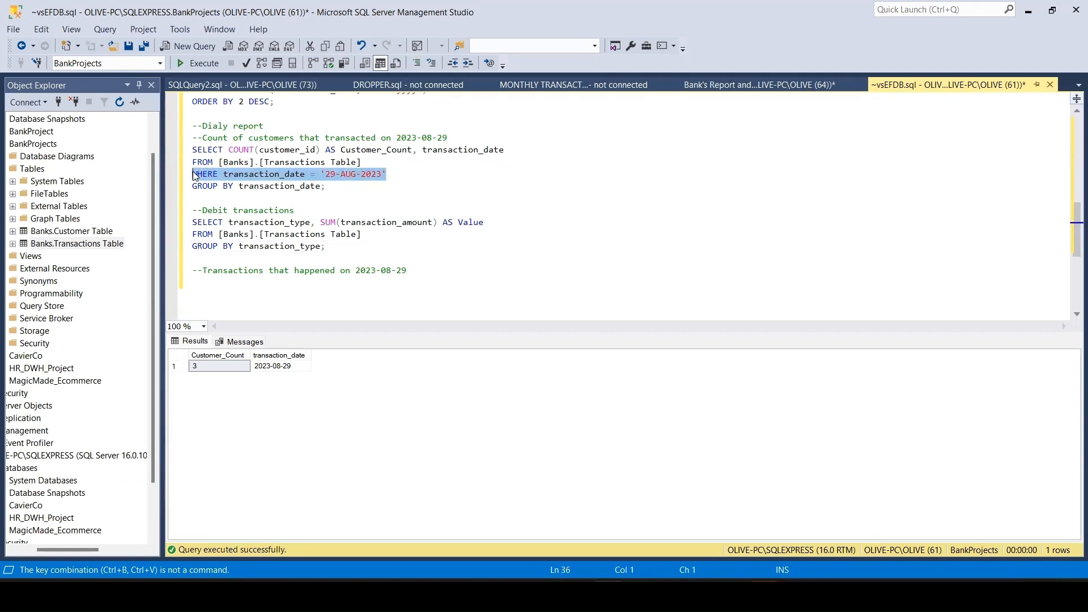
{"action": "left_click", "coordinate": [372, 237]}
{"action": "key", "text": "Return"}
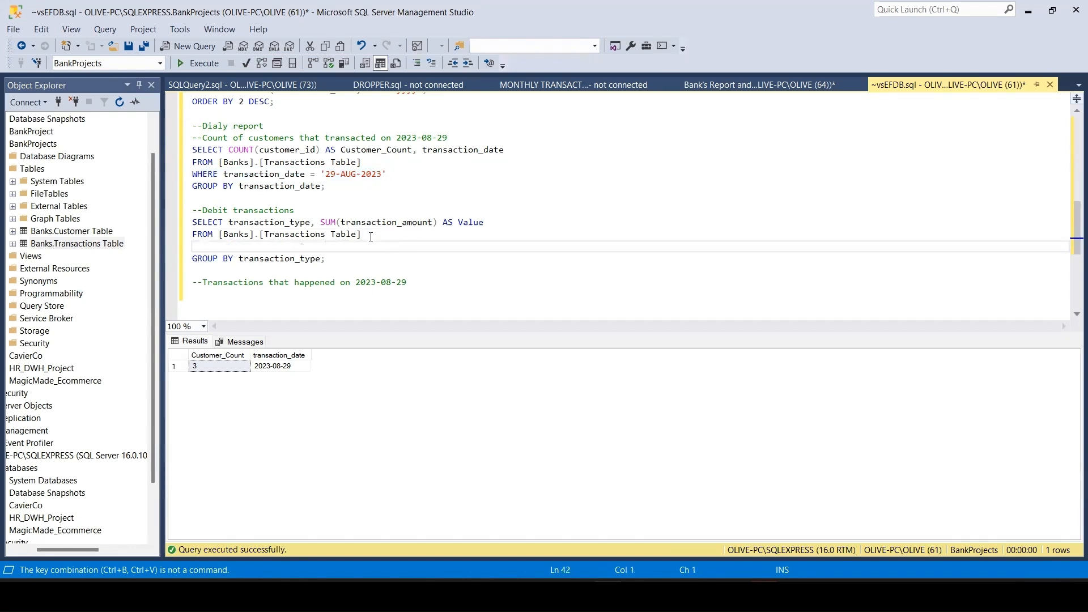
{"action": "key", "text": "ctrl+v"}
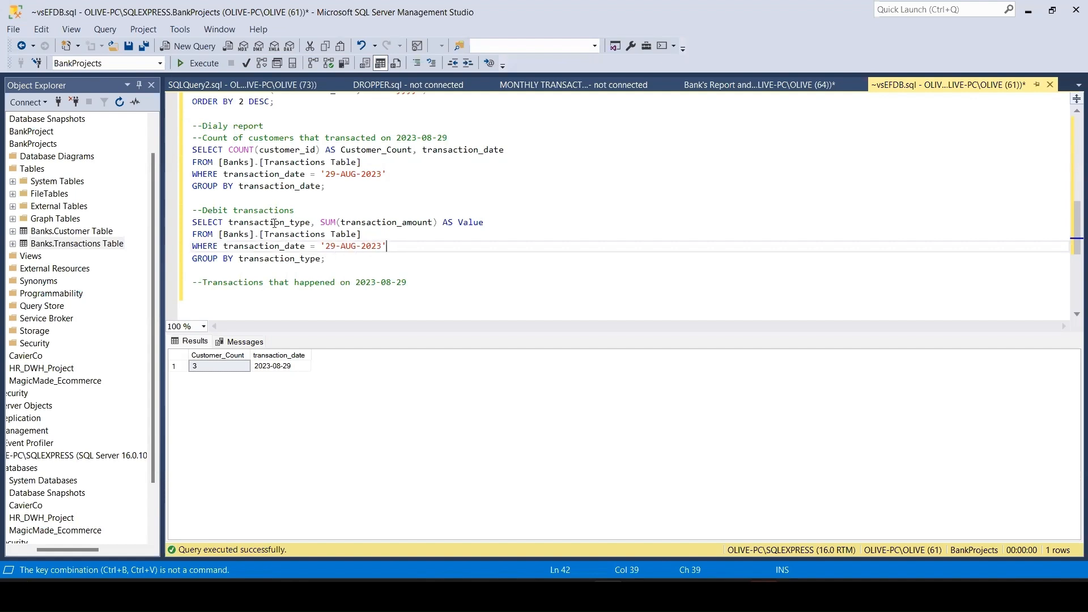
Step: Run only the debit transactions query and select the Credit row's value in its results
{"action": "left_click_drag", "start_coordinate": [337, 271], "coordinate": [187, 212]}
{"action": "left_click", "coordinate": [199, 63]}
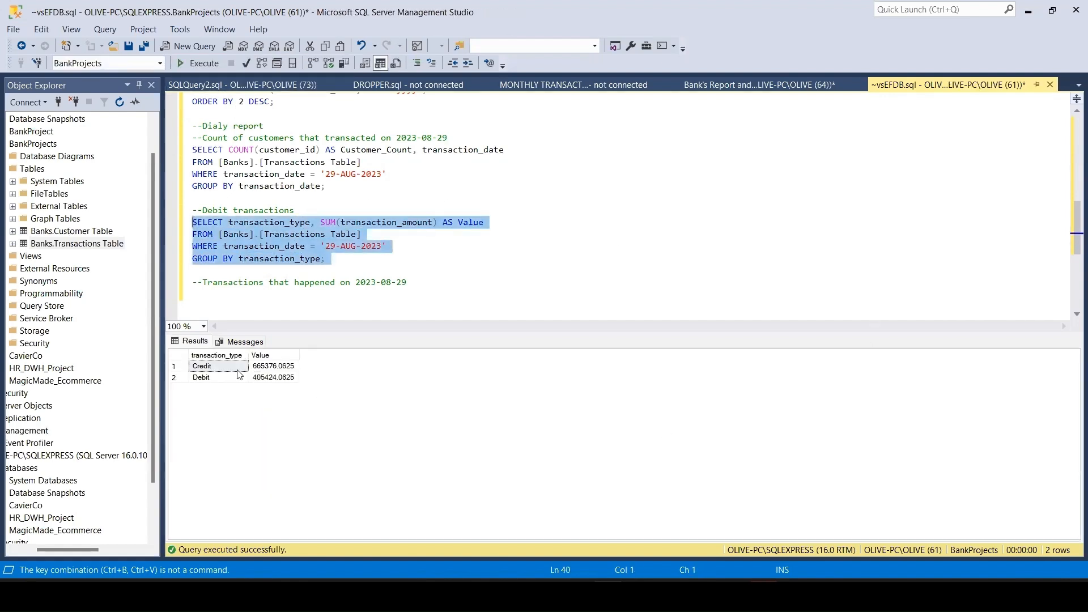
{"action": "left_click", "coordinate": [266, 370]}
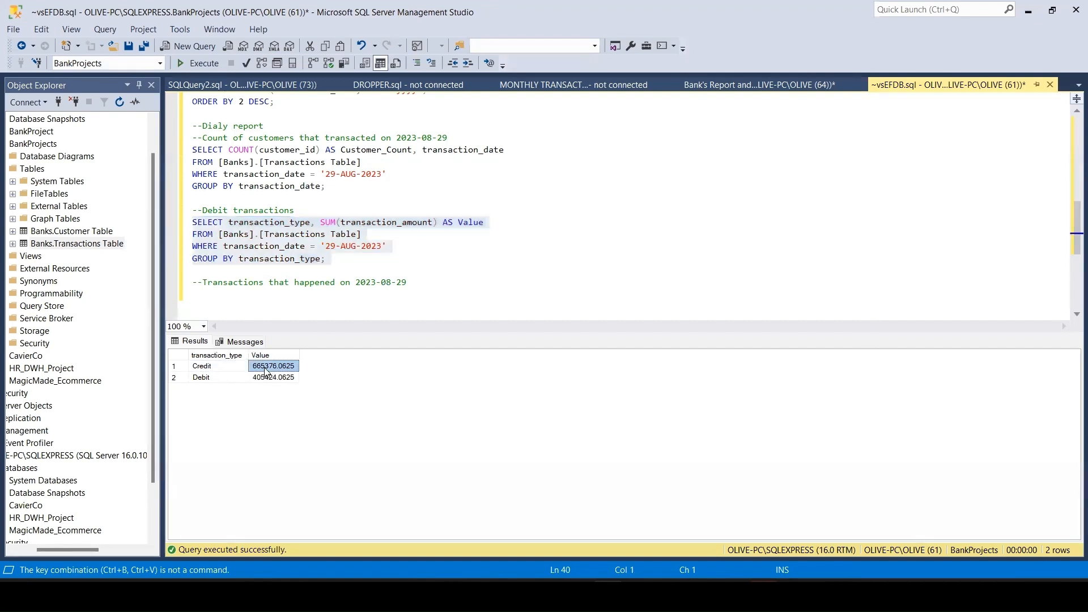
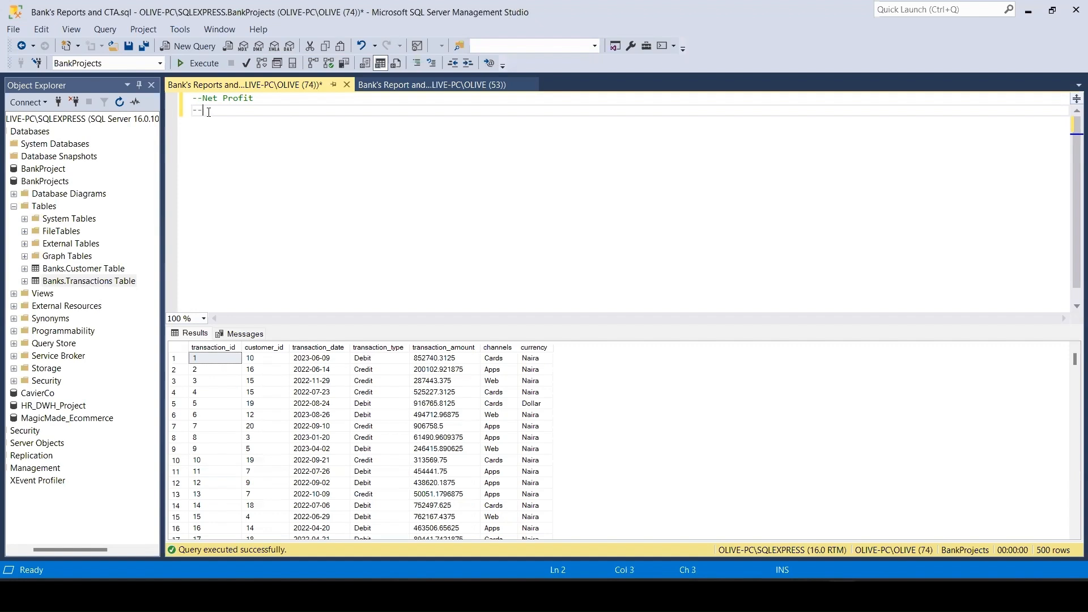
Step: Complete the second comment line as "--Subquery and CTE" below "--Net Profit" and start a new line
{"action": "type", "text": "un"}
{"action": "type", "text": "bquer"}
{"action": "type", "text": "y and "}
{"action": "type", "text": "CTE"}
{"action": "key", "text": "Return"}
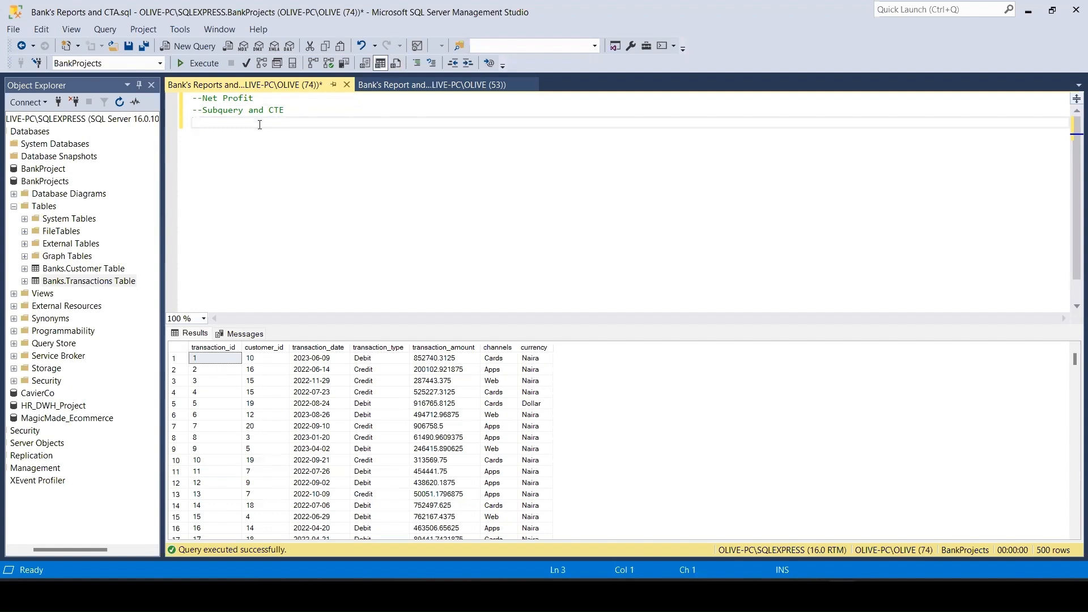
Step: Begin a query beneath the comments with SELECT, followed on its own line by CASE WHEN transaction_type = 'Credit' THEN transaction_amount ELSE
{"action": "type", "text": "SELECT"}
{"action": "key", "text": "Return"}
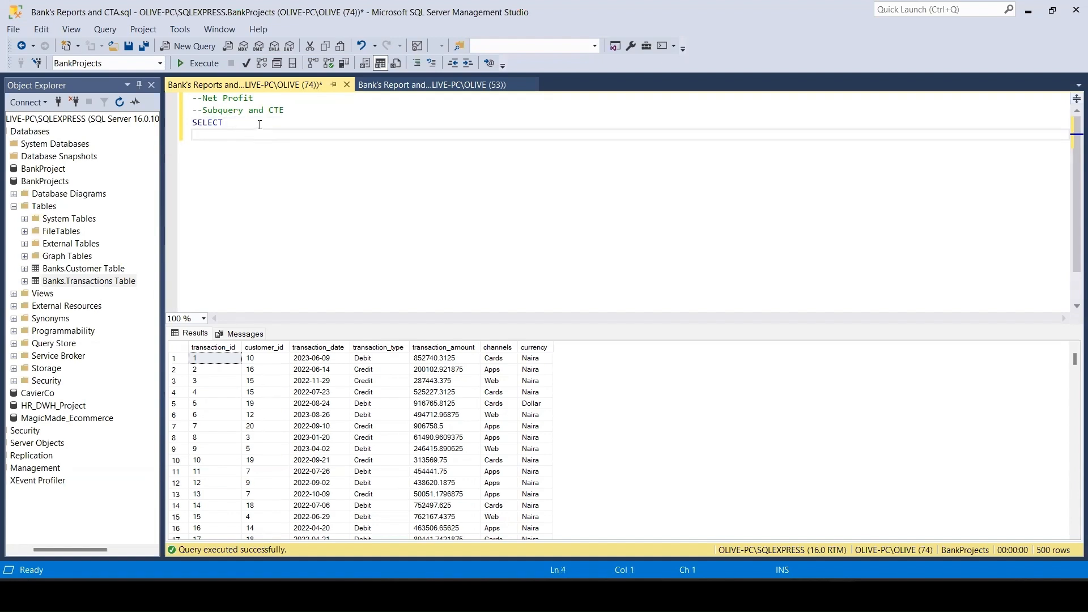
{"action": "type", "text": "CASE WHEN transaction_type"}
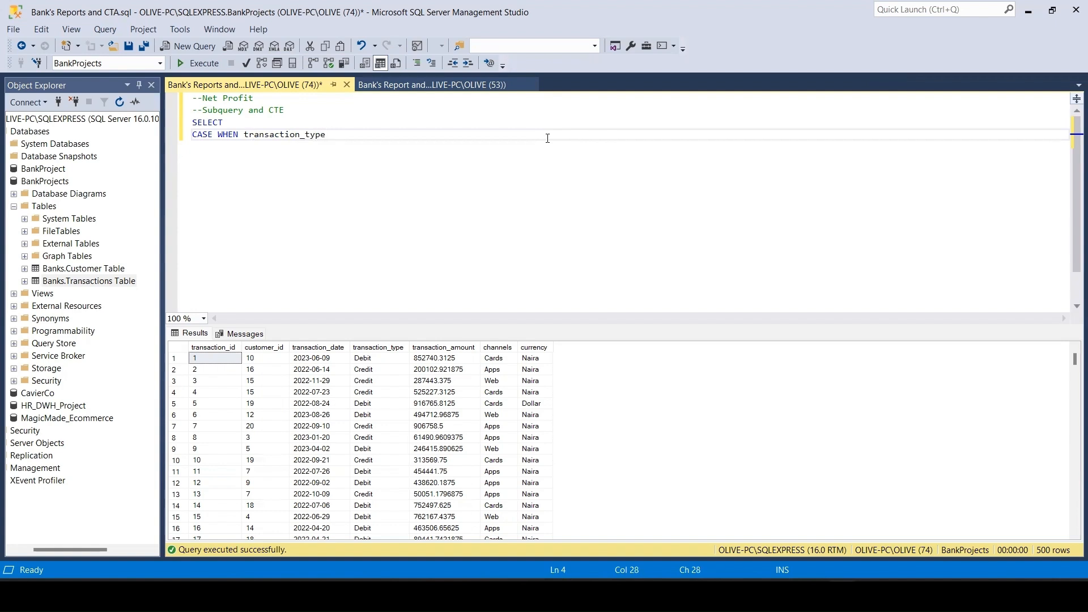
{"action": "type", "text": " = 'cr"}
{"action": "key", "text": "BackSpace"}
{"action": "type", "text": "Credit'"}
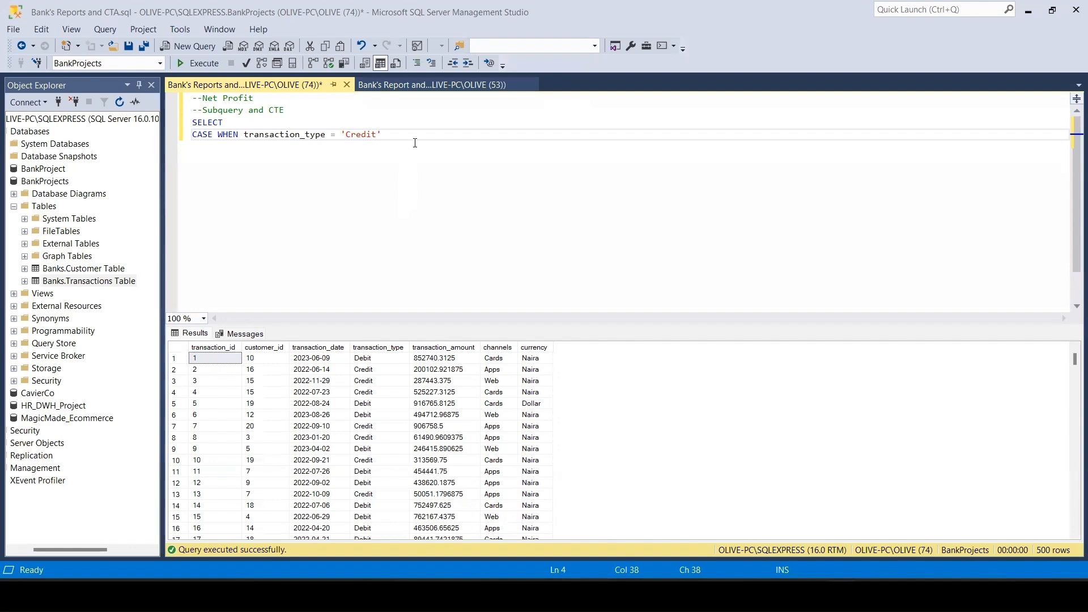
{"action": "type", "text": " TH"}
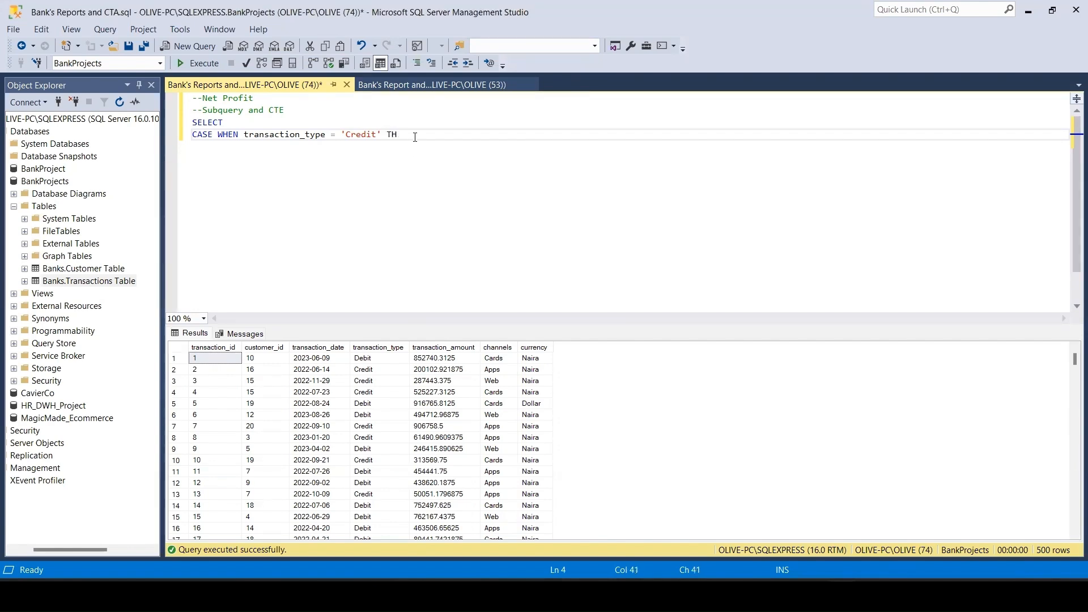
{"action": "type", "text": "EN transaction_amount ELSE"}
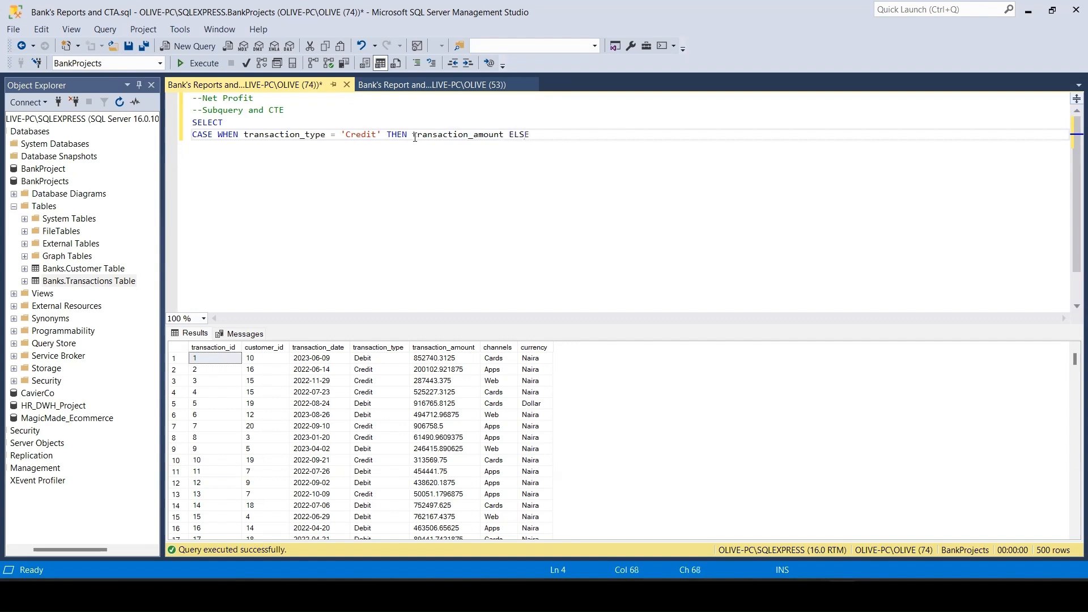
Step: Finish the credit CASE expression with 0 END, enclose it in SUM( ), and alias it AS TotalCredits
{"action": "type", "text": " 0"}
{"action": "type", "text": " END"}
{"action": "type", "text": " )"}
{"action": "type", "text": ")"}
{"action": "type", "text": " AS"}
{"action": "type", "text": " TotalC"}
{"action": "type", "text": "redit"}
{"action": "type", "text": "s"}
{"action": "left_click", "coordinate": [193, 134]}
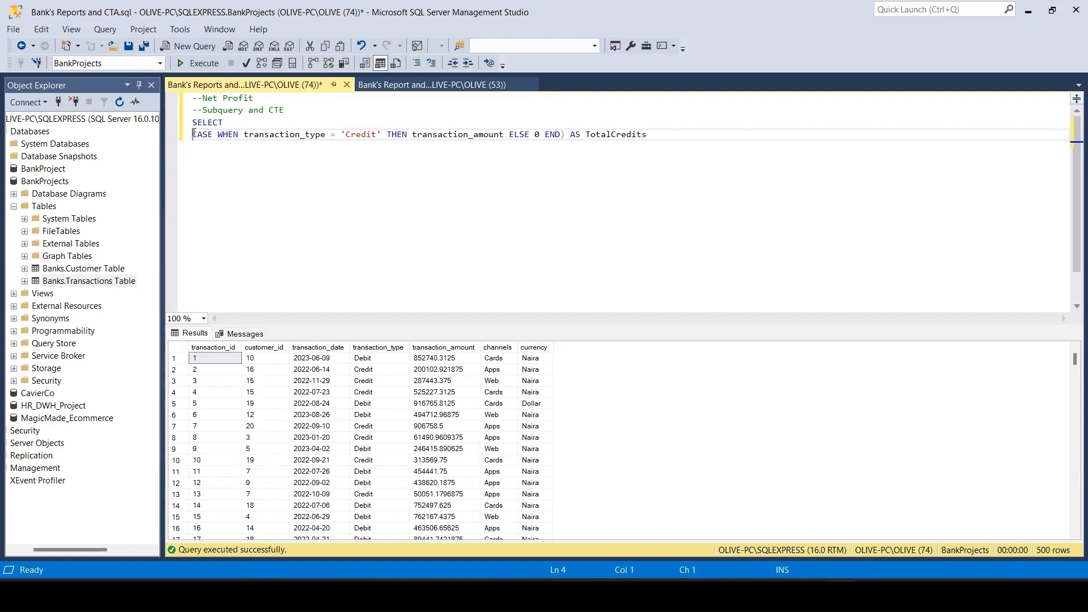
{"action": "type", "text": "SUM"}
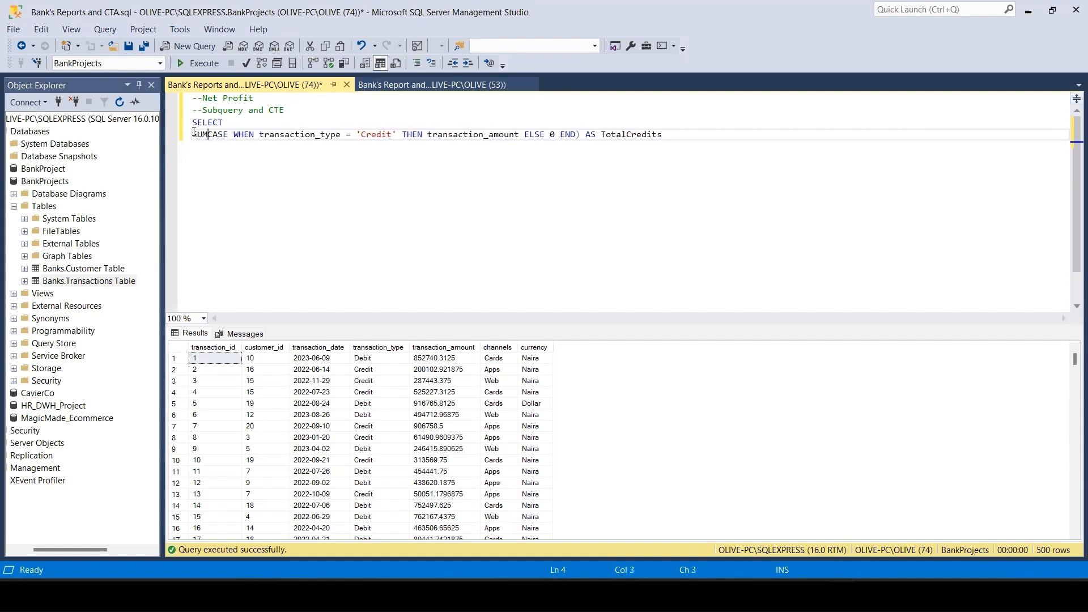
{"action": "type", "text": "("}
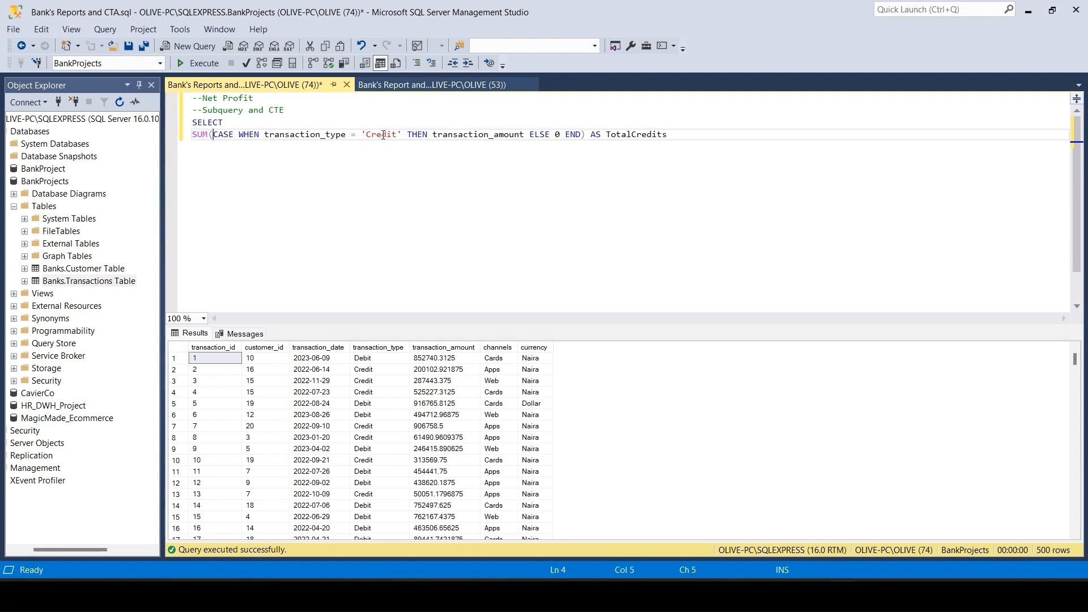
Step: Add a comma after TotalCredits and duplicate the SUM(CASE ... END) expression, without its alias, on the line below
{"action": "left_click", "coordinate": [678, 137]}
{"action": "type", "text": ","}
{"action": "key", "text": "Return"}
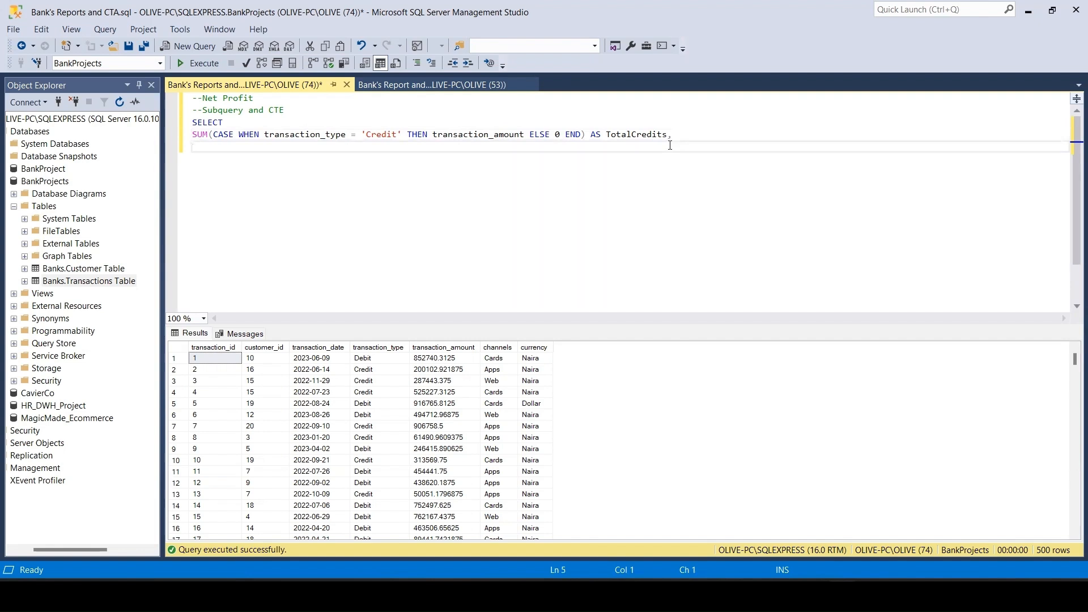
{"action": "left_click_drag", "start_coordinate": [584, 131], "coordinate": [183, 142]}
{"action": "key", "text": "ctrl+c"}
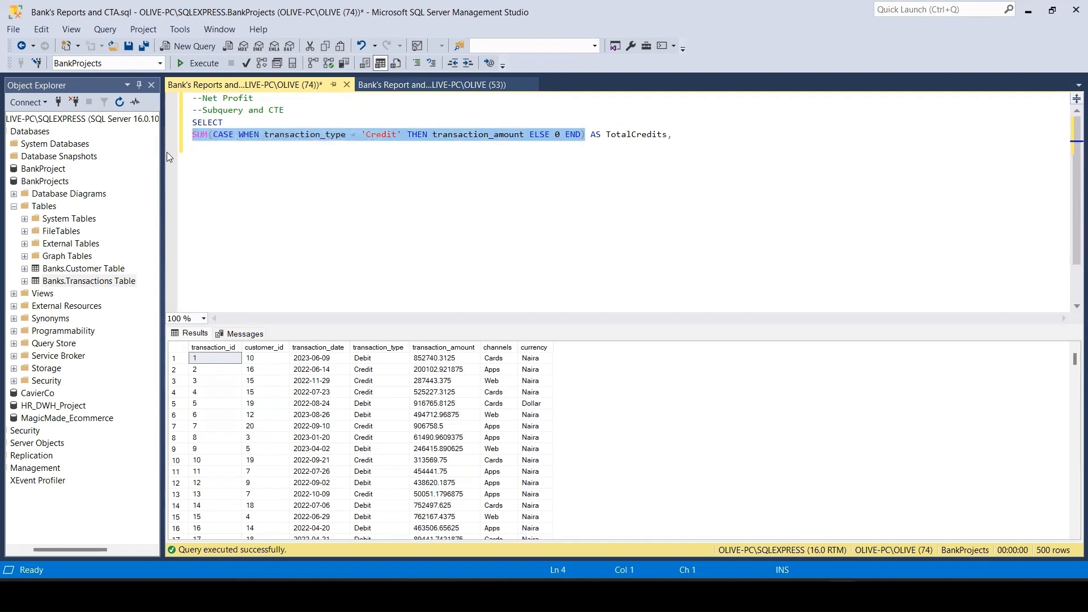
{"action": "left_click", "coordinate": [196, 155]}
{"action": "key", "text": "ctrl+v"}
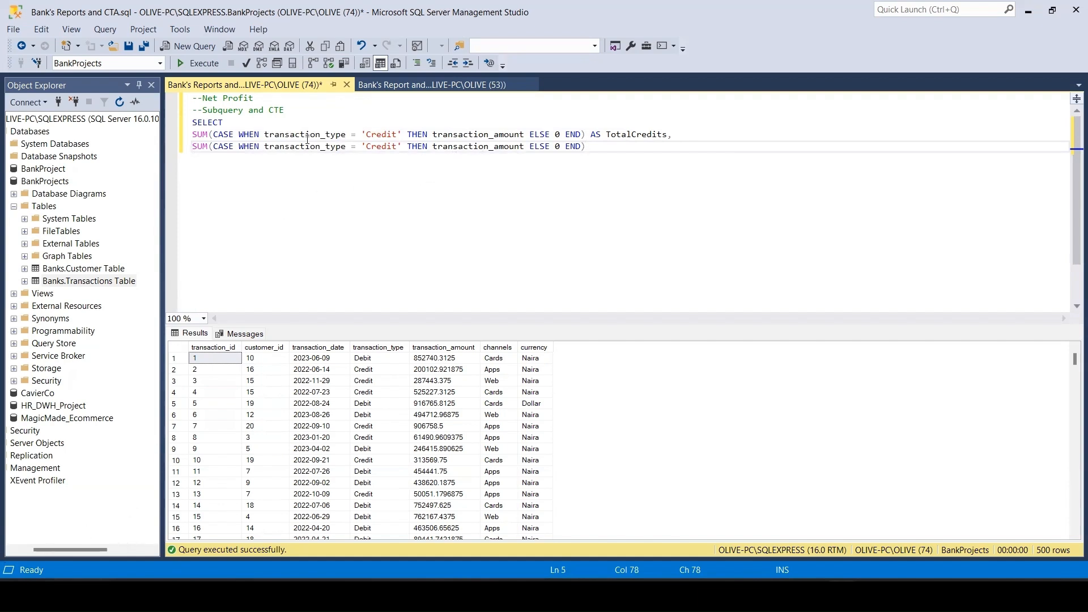
Step: Change the transaction_type value in the second SUM expression to 'Debit'
{"action": "left_click", "coordinate": [377, 147]}
{"action": "key", "text": "BackSpace"}
{"action": "key", "text": "BackSpace"}
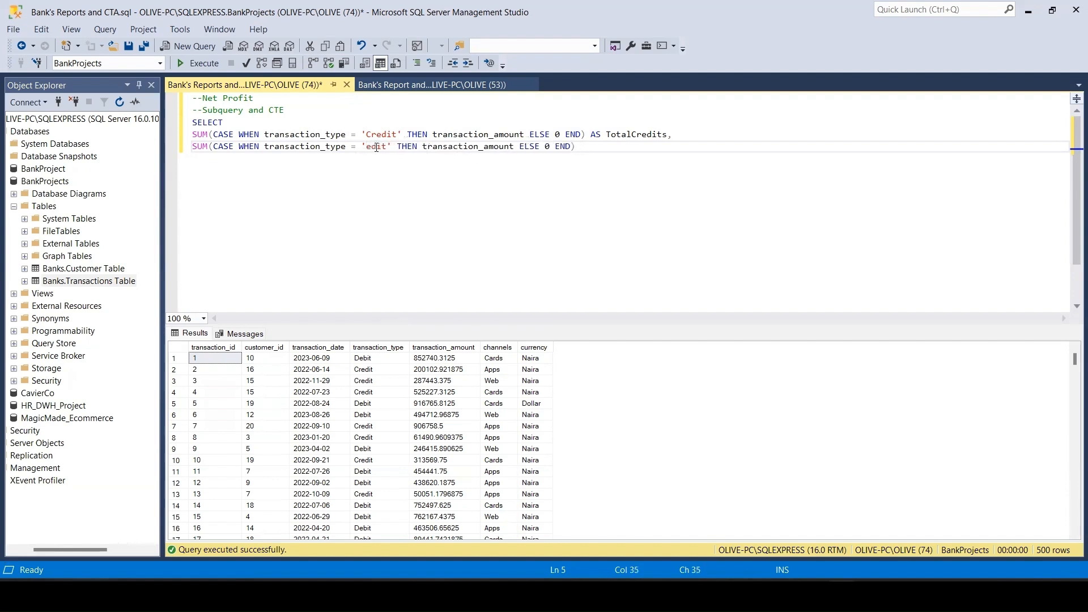
{"action": "type", "text": "e"}
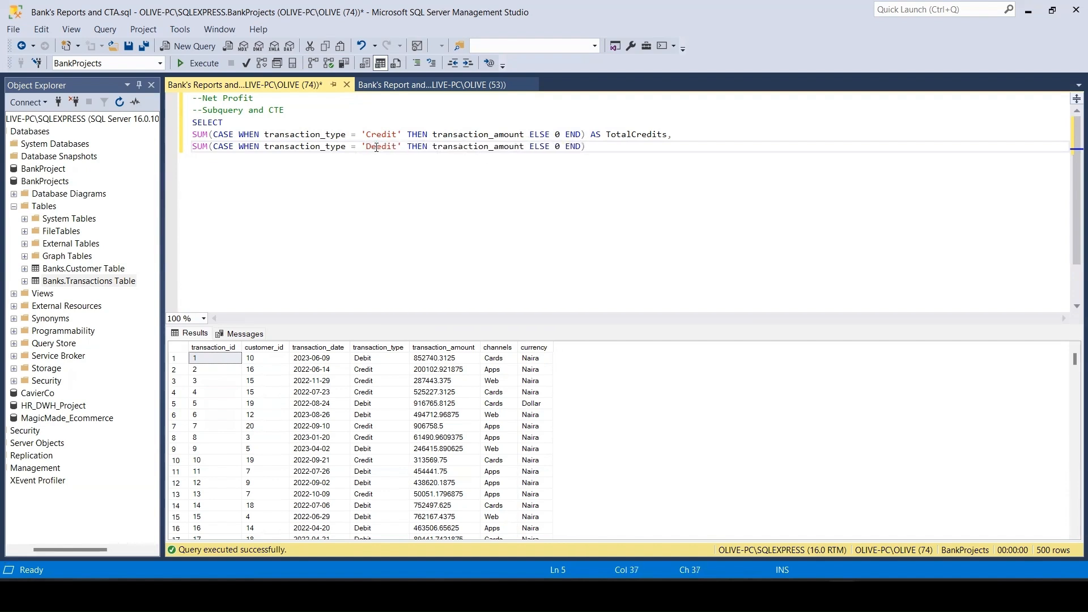
{"action": "key", "text": "BackSpace"}
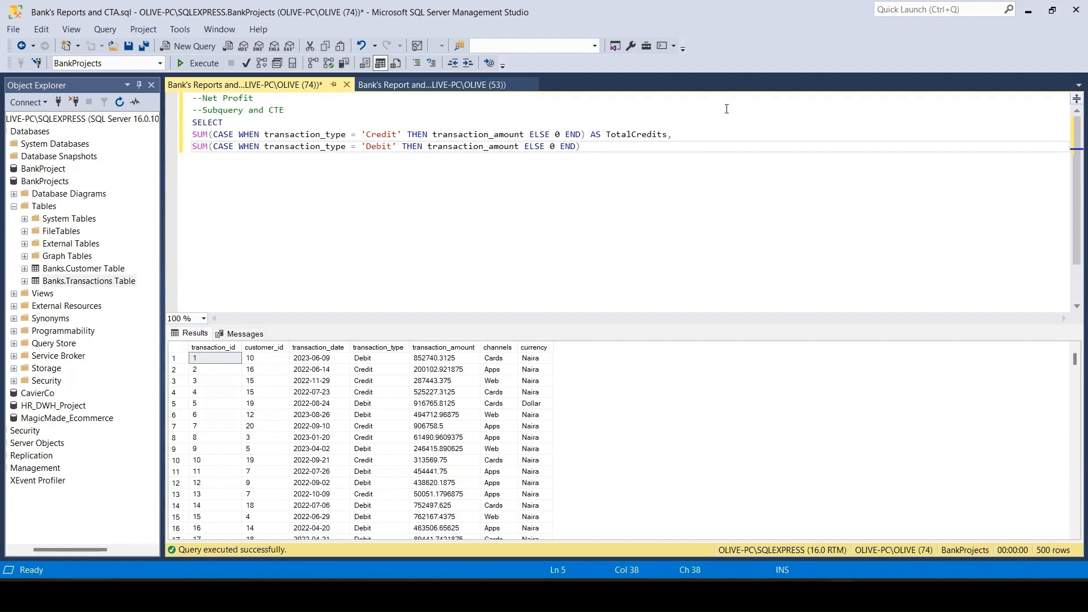
Step: Give the debit SUM expression the alias AS TotalDebits, reusing the TotalCredits alias text
{"action": "left_click_drag", "start_coordinate": [667, 136], "coordinate": [609, 144]}
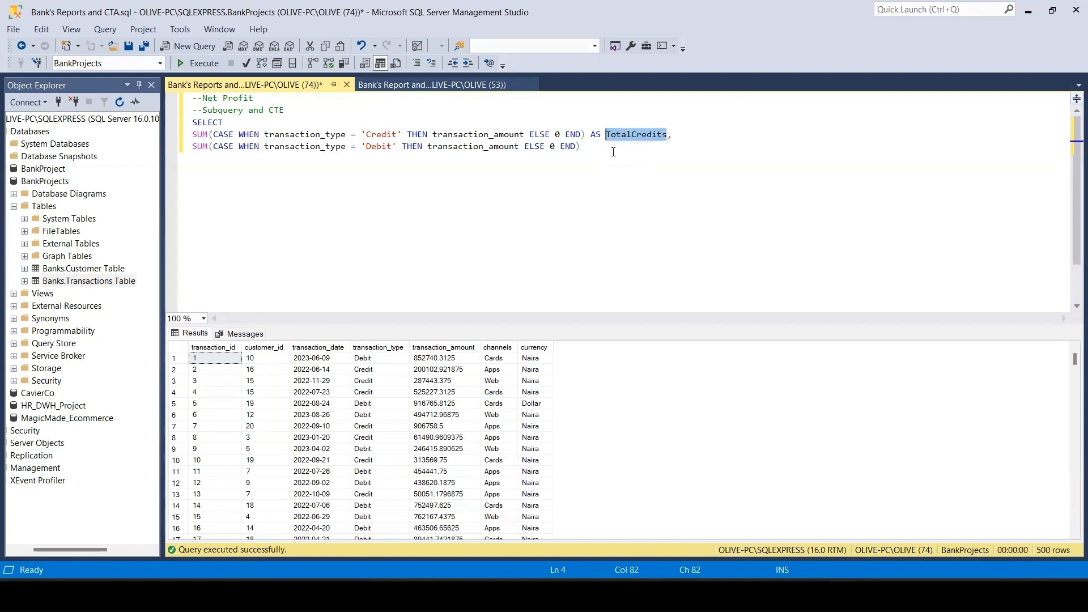
{"action": "left_click", "coordinate": [605, 152]}
{"action": "right_click", "coordinate": [605, 152]}
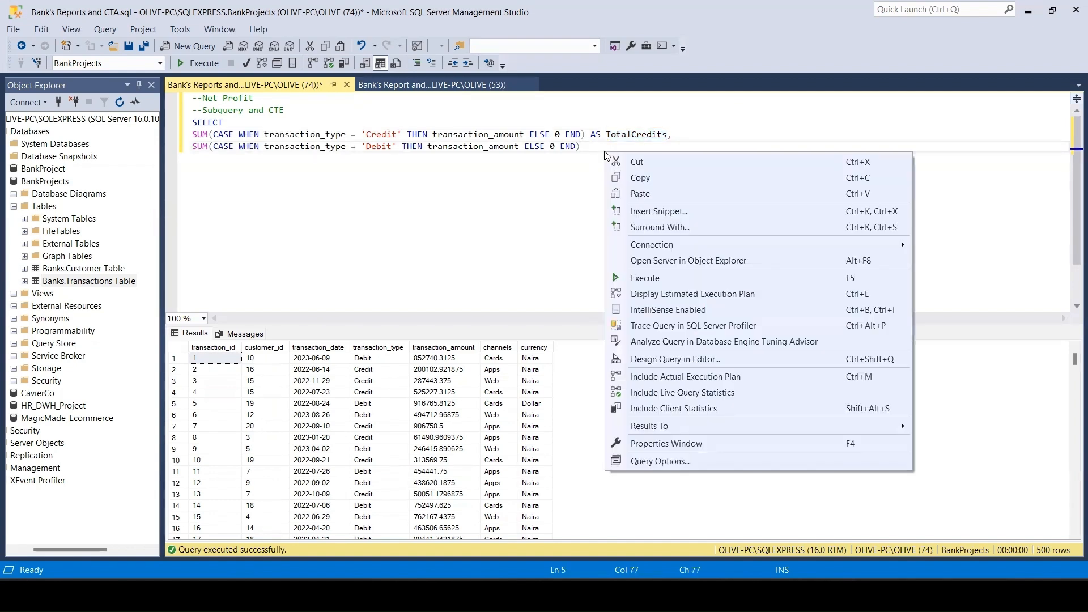
{"action": "left_click", "coordinate": [633, 194]}
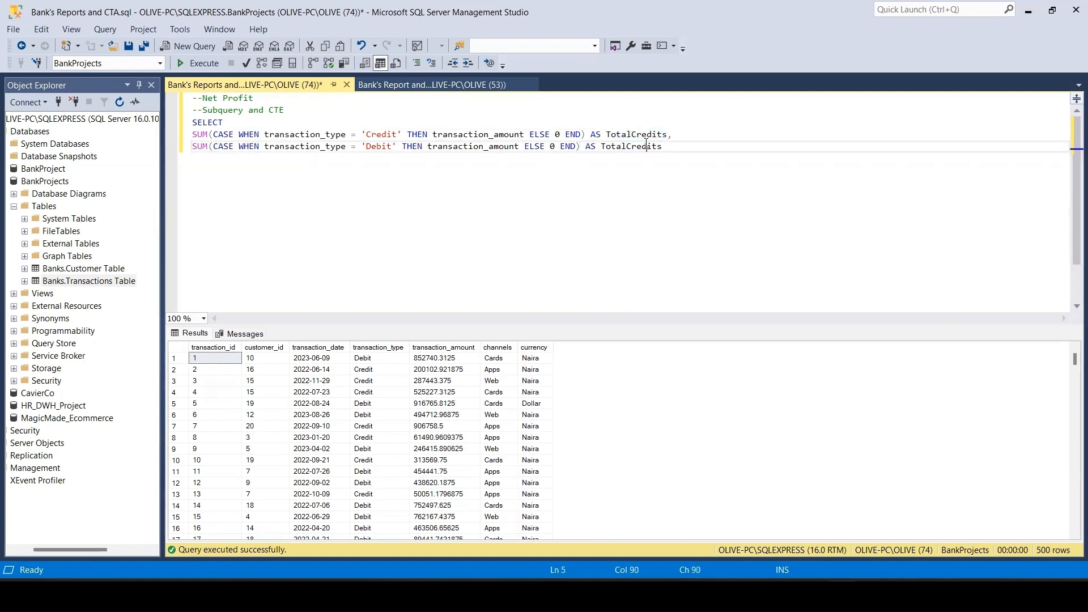
{"action": "left_click_drag", "start_coordinate": [647, 146], "coordinate": [636, 148]}
{"action": "key", "text": "BackSpace"}
{"action": "key", "text": "BackSpace"}
{"action": "key", "text": "BackSpace"}
{"action": "type", "text": "Deb"}
Step: Add FROM [Banks].[Transactions Table] below the debit SUM line and start a new line after it
{"action": "left_click", "coordinate": [670, 147]}
{"action": "key", "text": "Return"}
{"action": "type", "text": "FRO"}
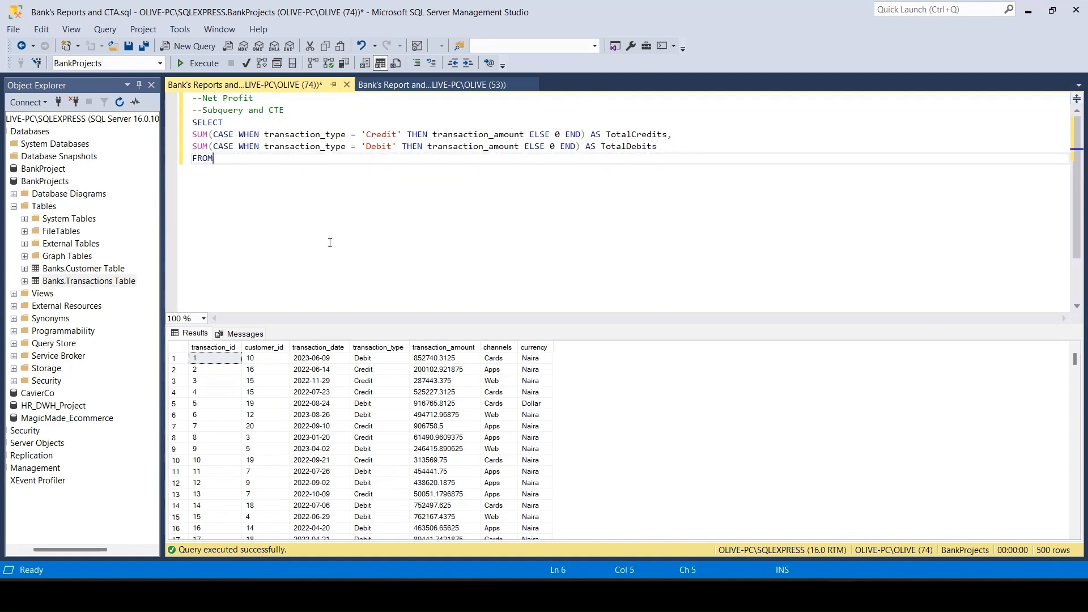
{"action": "type", "text": "M"}
{"action": "left_click", "coordinate": [109, 281]}
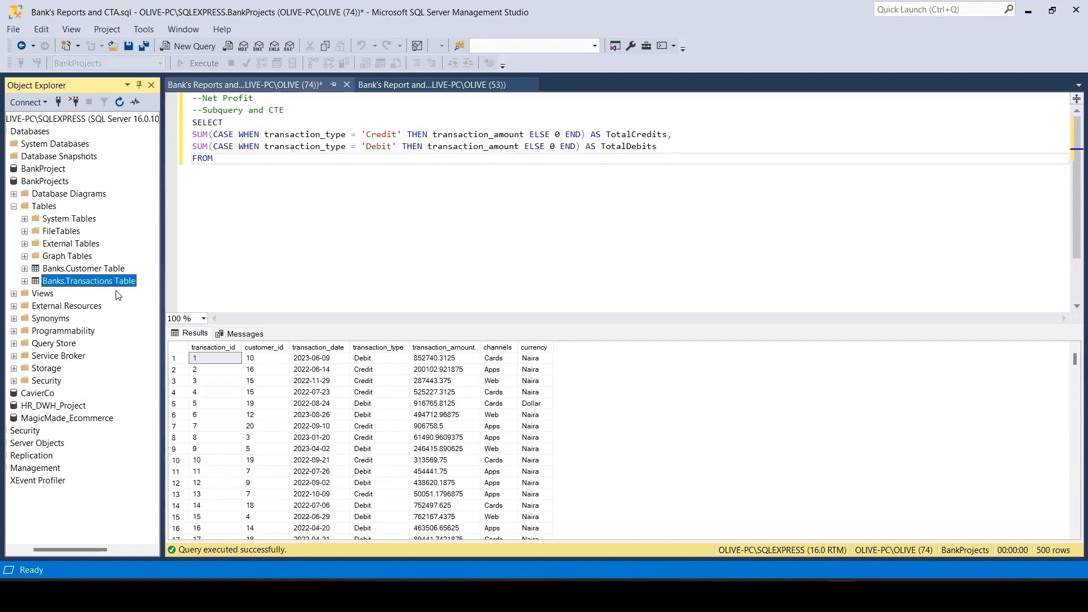
{"action": "left_click", "coordinate": [271, 161]}
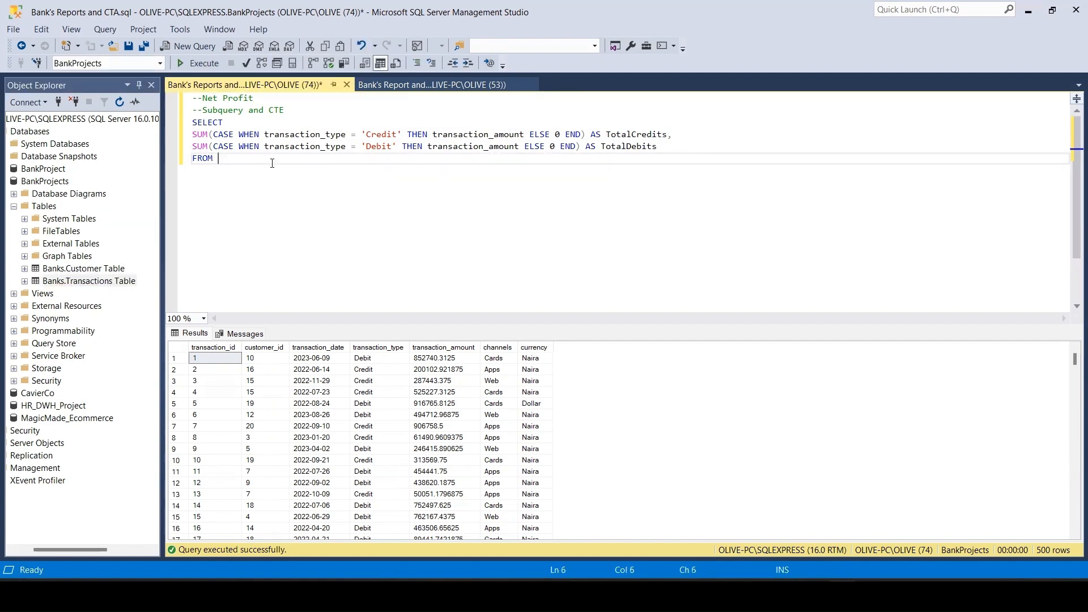
{"action": "type", "text": "[Banks].[Transactions Table]"}
{"action": "key", "text": "Return"}
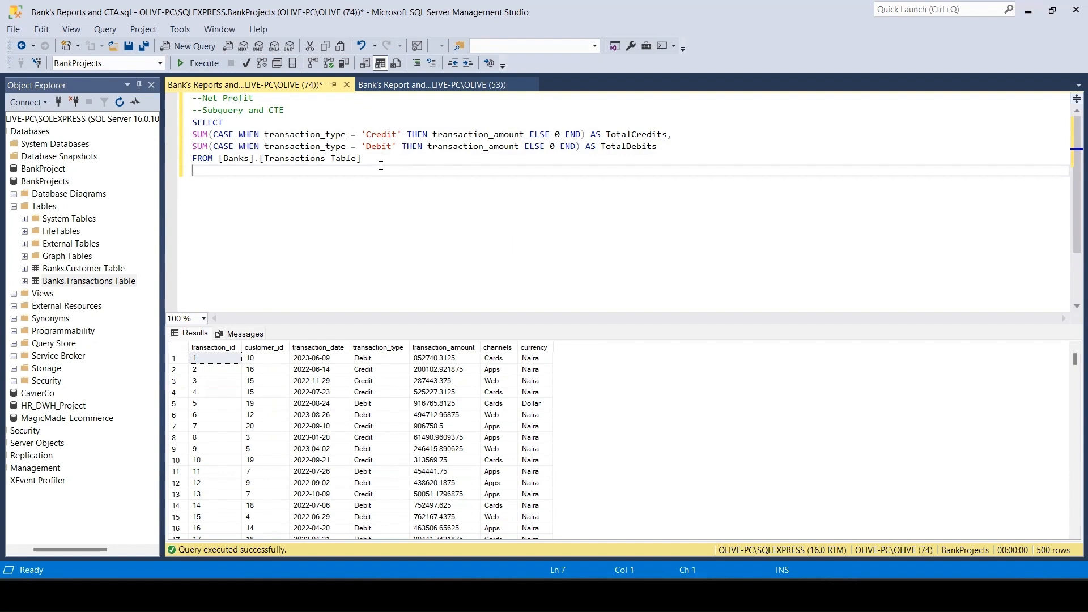
Step: Add the filter WHERE transaction_date = '29-AUG-2023' below the FROM line of the credit and debit totals query
{"action": "type", "text": "WHERE"}
{"action": "type", "text": "transaction_date = '29"}
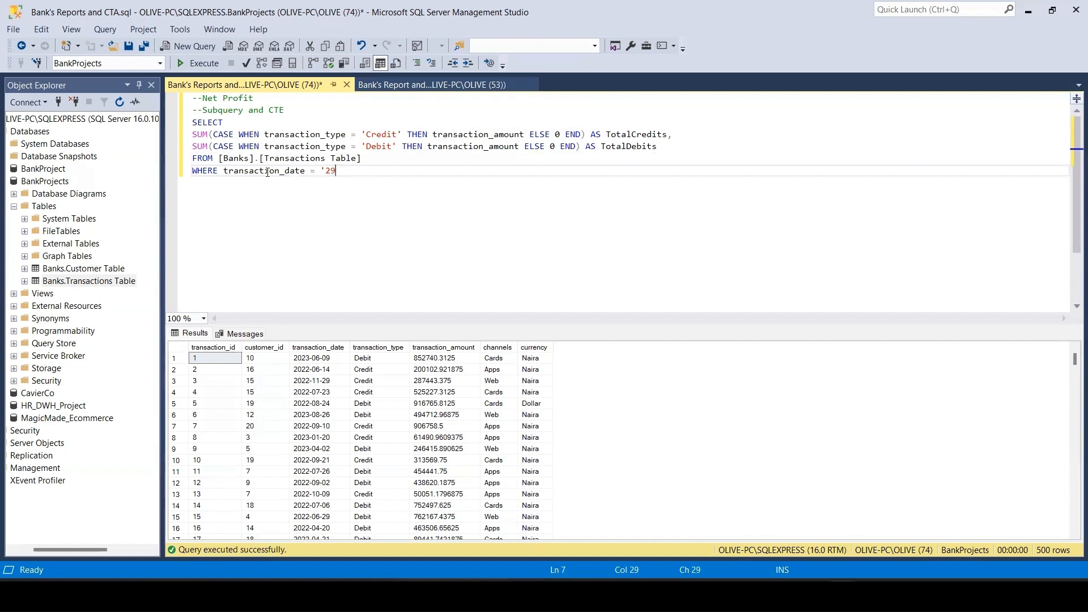
{"action": "type", "text": "-AUG-2023'"}
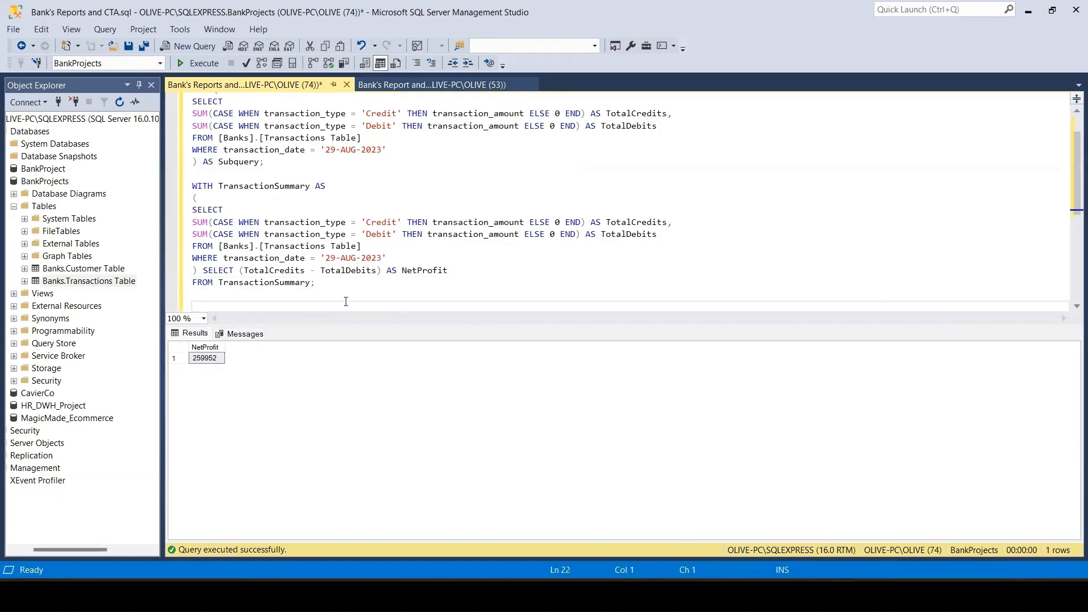
Step: Add the comment --Top 3 Customers below the CTE query and continue on the line under it
{"action": "type", "text": "op 3 Customers"}
{"action": "key", "text": "Return"}
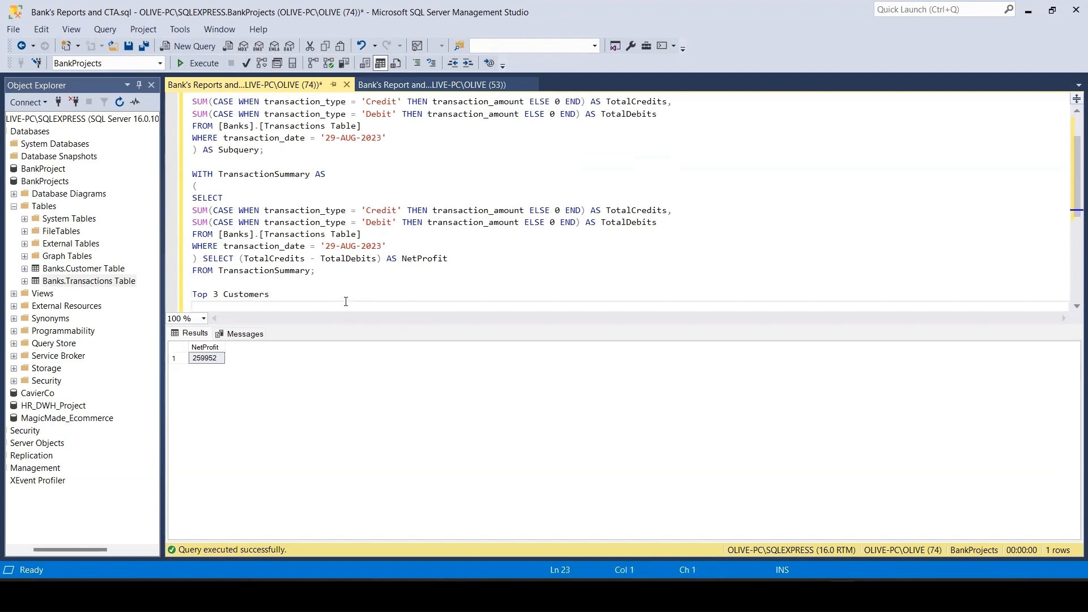
{"action": "left_click", "coordinate": [194, 294]}
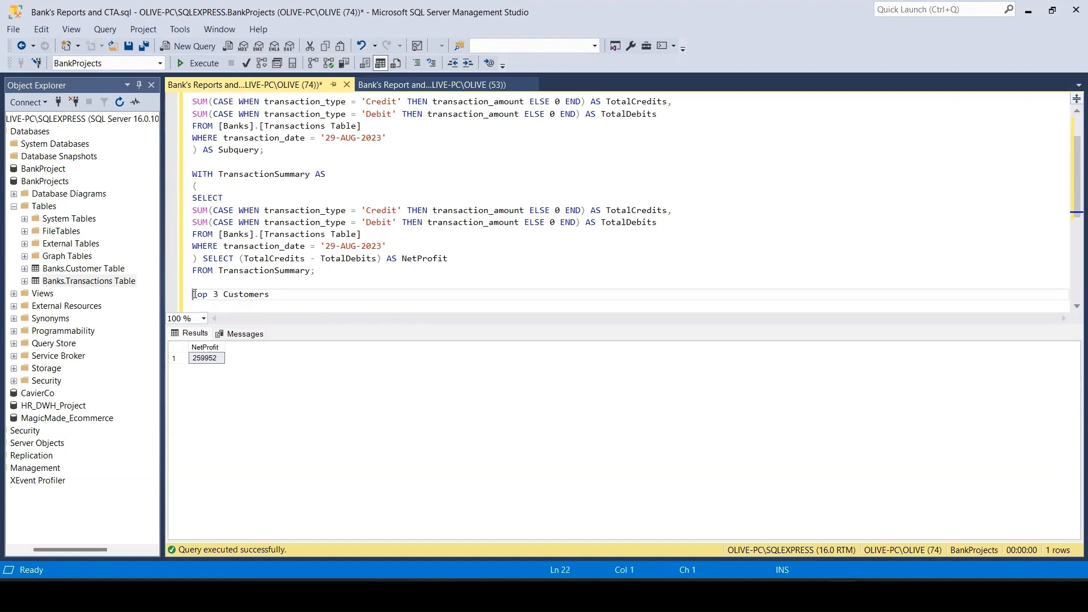
{"action": "type", "text": "--"}
{"action": "key", "text": "Down"}
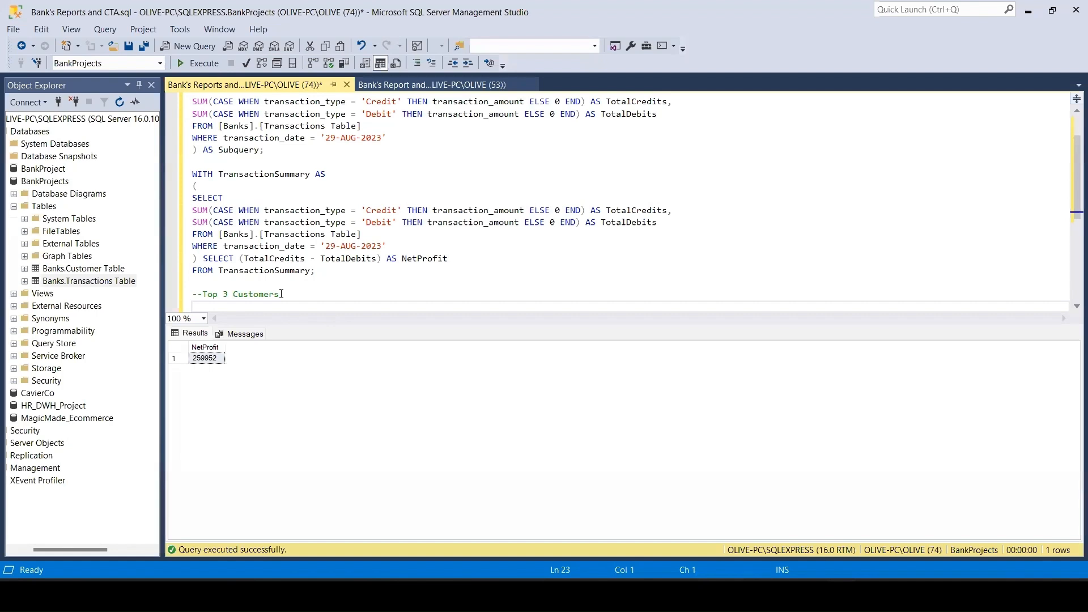
Step: Add the SELECT DISTINCT query joining transactions and customers for Credit_Amt, Debit_Amt and Net_Value from 2023-08-01 to 2023-08-30, limited to TOP 3
{"action": "type", "text": "SELECT DISTINCT TOP 5 A.customer_id, B.customer_name, A.transaction_date, SUM(CASE WHEN A.transaction_type = 'Credit' THEN A.transaction_amount ELSE 0 END) Credit_Amt, SUM(CASE WHEN A.transaction_type = 'Debit' THEN A.transaction_amount ELSE 0 END) Debit_Amt, SUM(CASE WHEN A.transaction_type = 'Credit' THEN A.transaction_amount ELSE 0 END - CASE WHEN A.transaction_type = 'Debit' THEN A.transaction_amount ELSE 0 END) Net_Value FROM [Bank].[Transactions]A JOIN [Bank].[Customer] B ON A.customer_id = B.customer_id WHERE A.transaction_date >= '2023-08-01' AND A.transaction_date <='2023-08-30' GROUP BY A.customer_id, B.customer_name, A.transaction_date ORDER BY Net_Profit DESC;"}
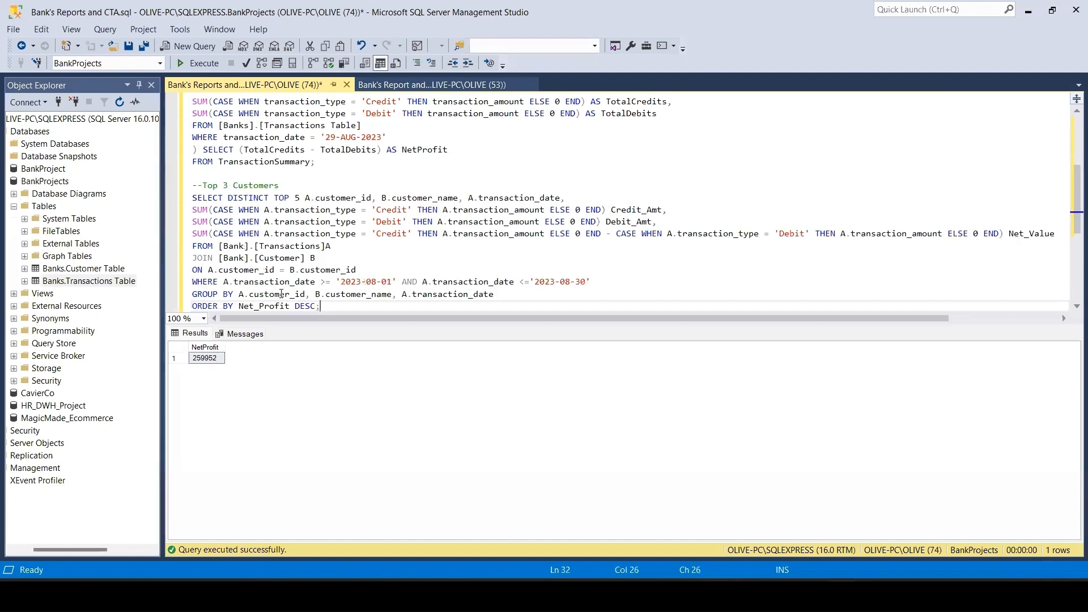
{"action": "left_click", "coordinate": [299, 197]}
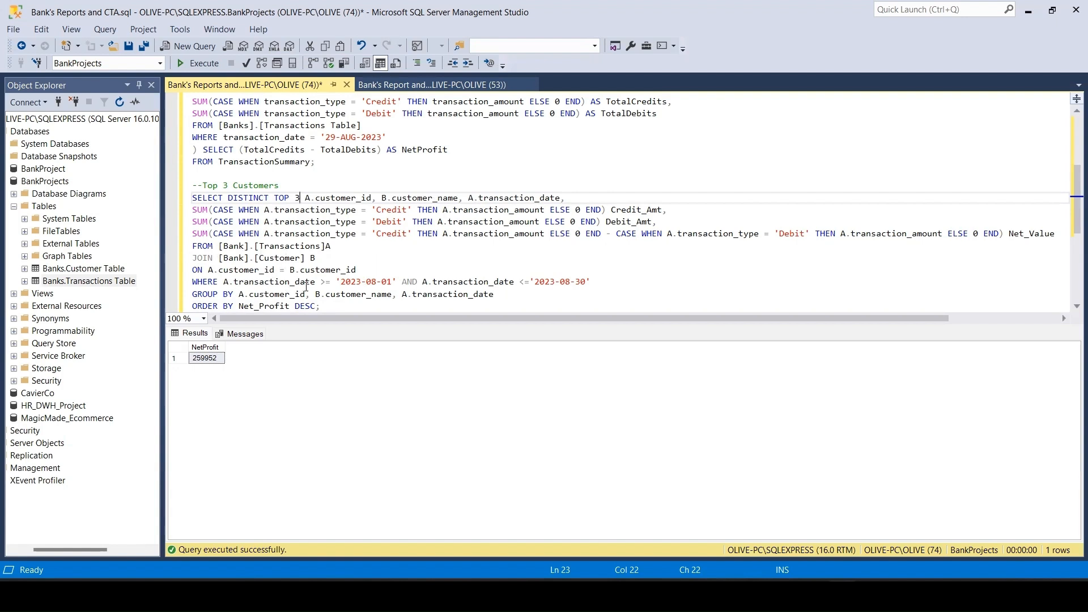
Step: Extend the comment above the query to read --Top 3 Customers in a month
{"action": "left_click", "coordinate": [301, 181]}
{"action": "type", "text": "in"}
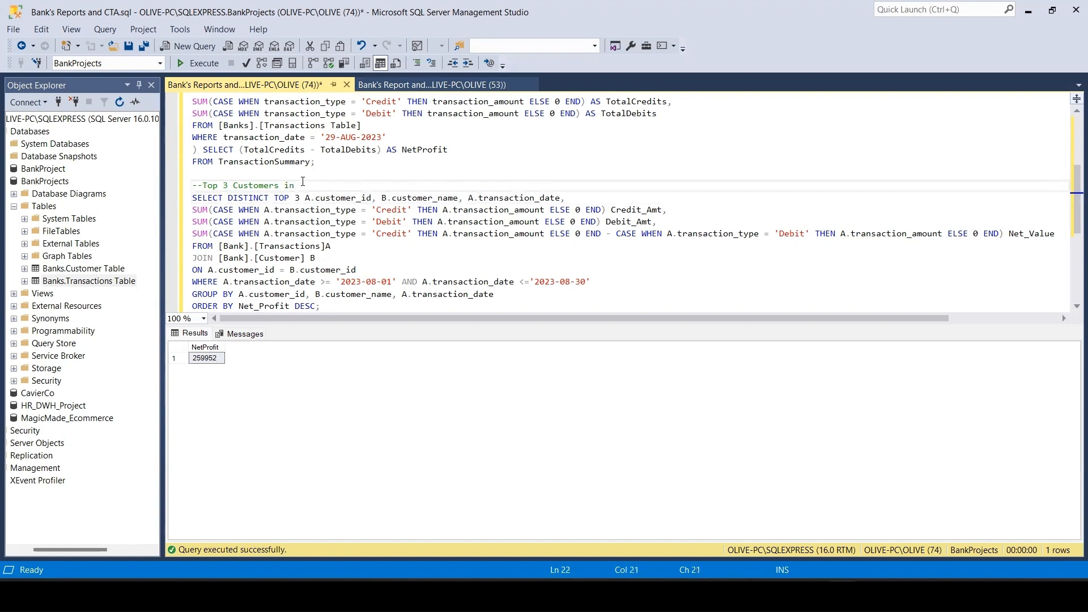
{"action": "type", "text": " a month"}
Step: Run the selected top 3 customers query without its ORDER BY line
{"action": "scroll", "coordinate": [358, 281], "scroll_direction": "down", "scroll_amount": 1}
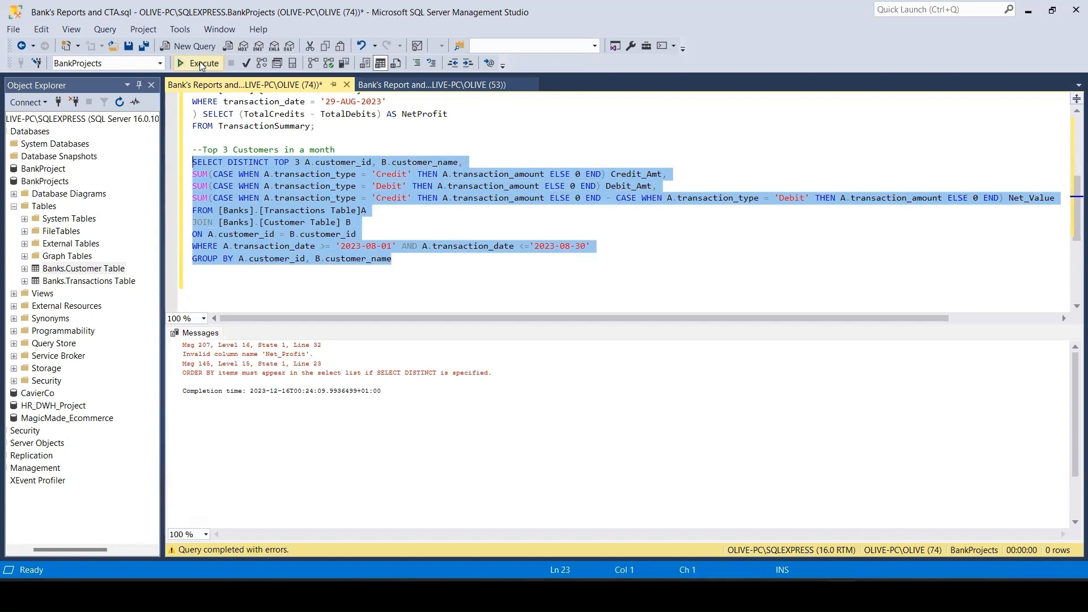
{"action": "left_click", "coordinate": [198, 62]}
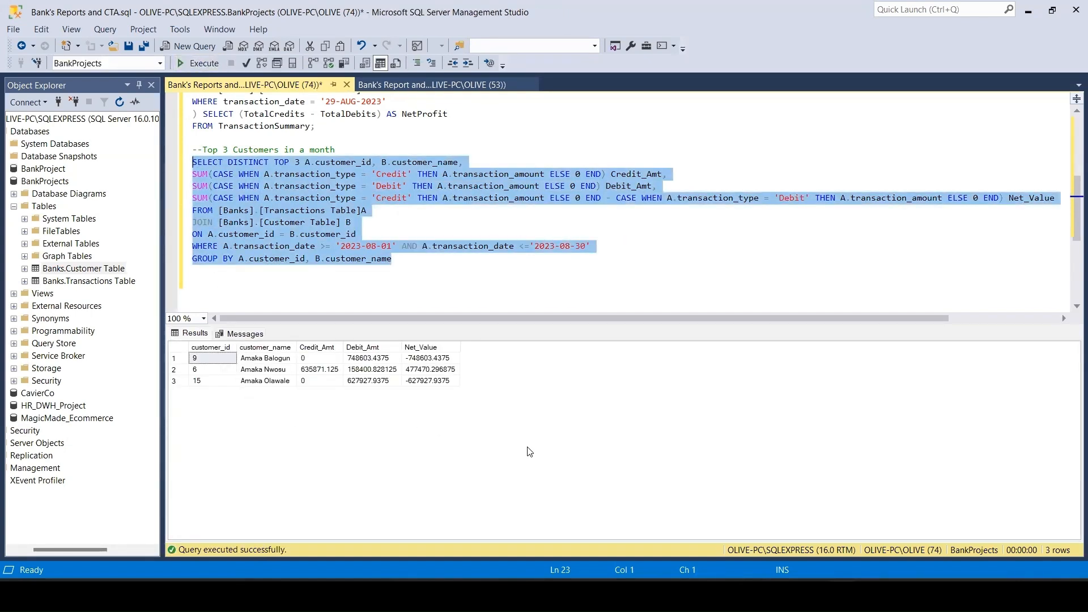
Step: Restore the ORDER BY line, change its sort column to Net_Value DESC, and rerun the top 3 customers query
{"action": "key", "text": "ctrl+z"}
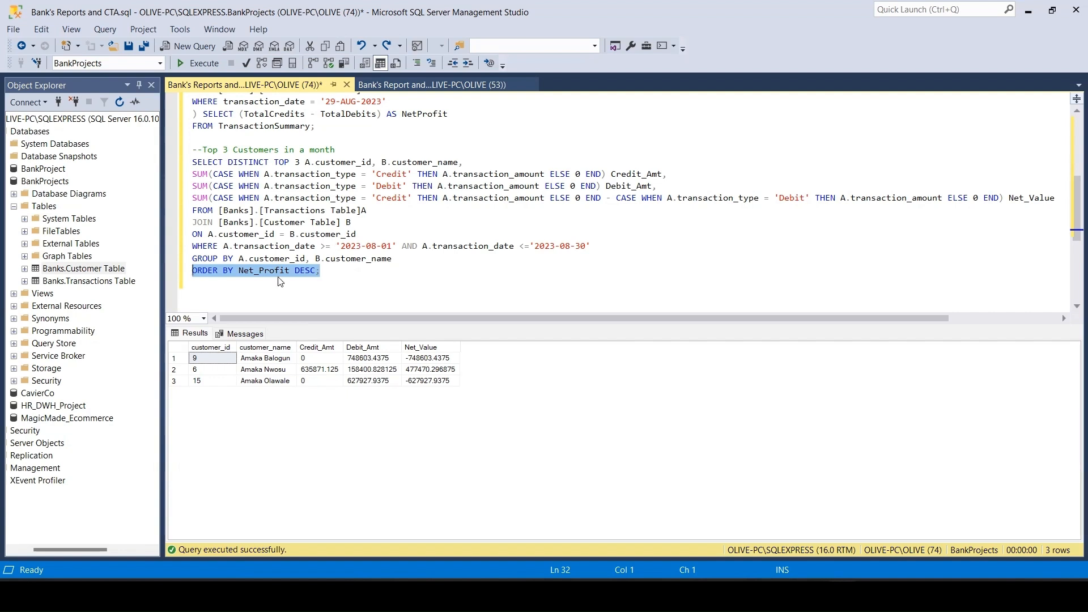
{"action": "left_click_drag", "start_coordinate": [289, 271], "coordinate": [260, 272]}
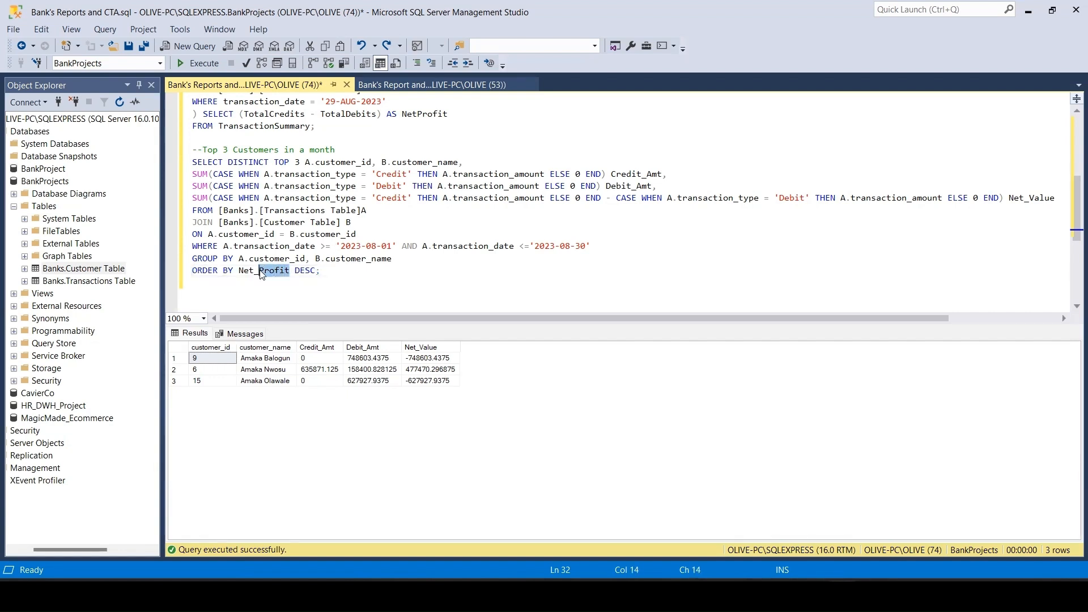
{"action": "type", "text": "Value"}
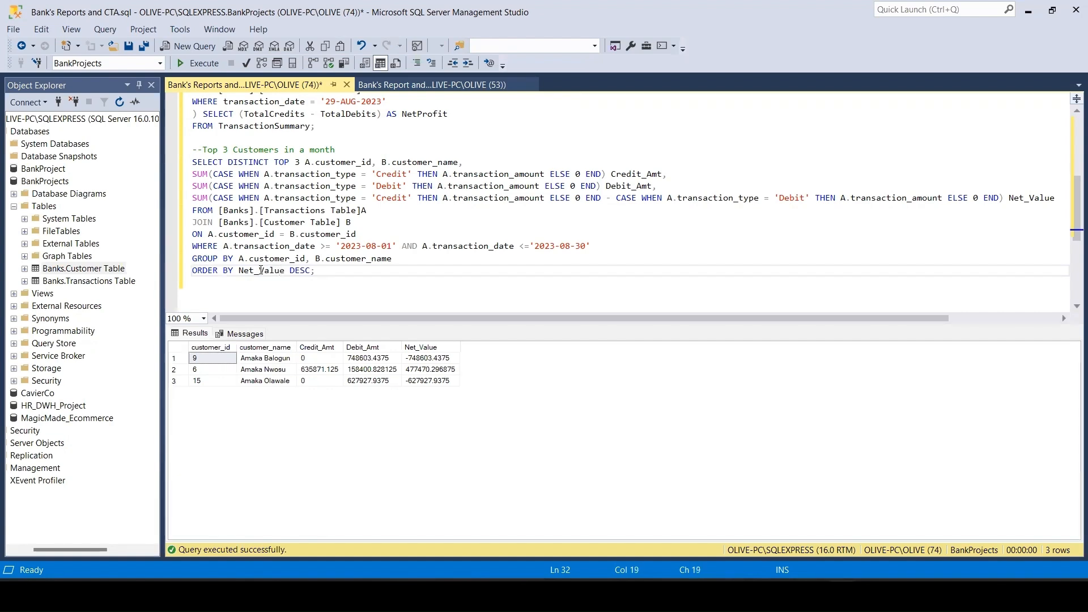
{"action": "left_click_drag", "start_coordinate": [319, 275], "coordinate": [187, 165]}
{"action": "left_click", "coordinate": [198, 63]}
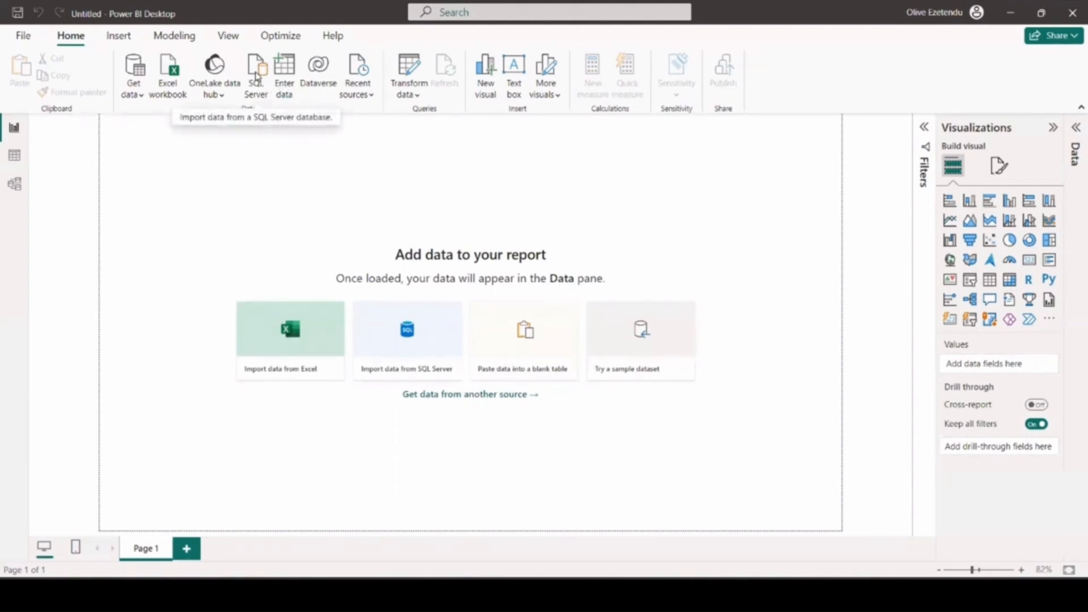
Step: Start a SQL Server import in Power BI Desktop and enter the SQLEXPRESS server name copied from Management Studio's database engine connection
{"action": "left_click", "coordinate": [256, 75]}
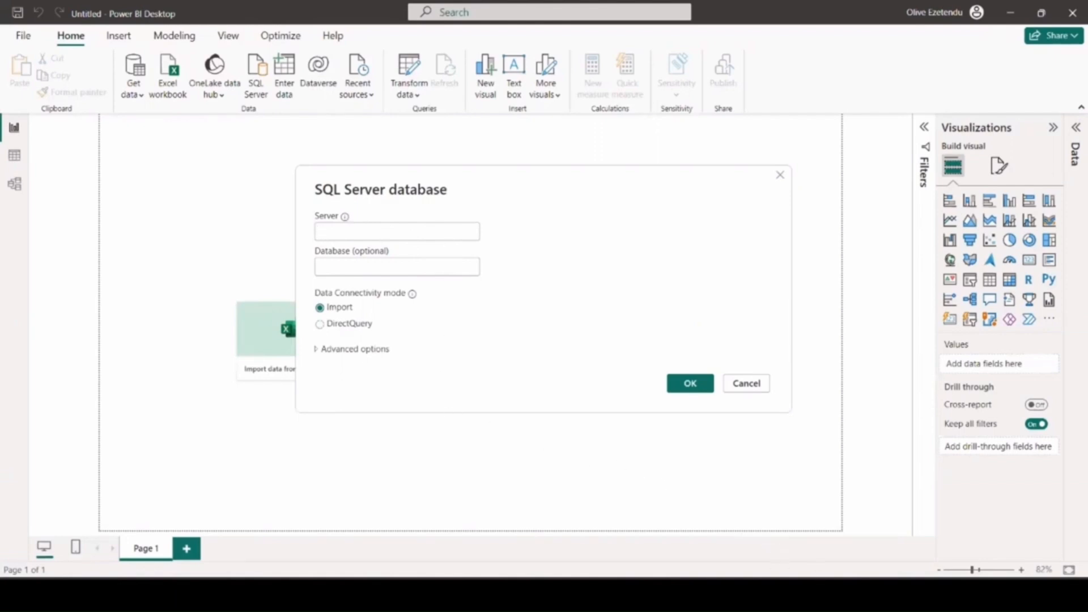
{"action": "left_click", "coordinate": [826, 593]}
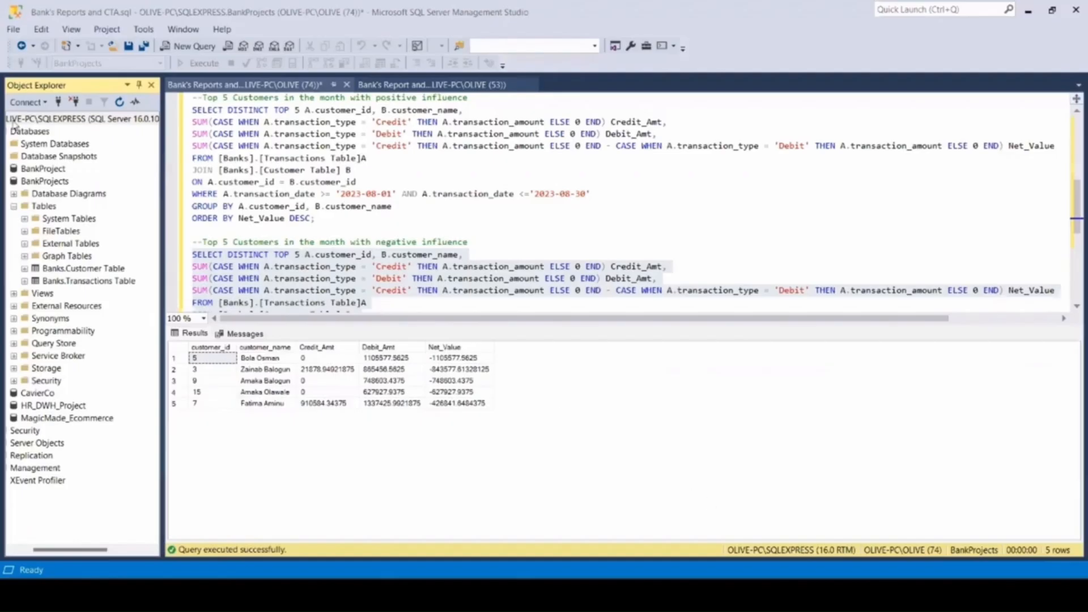
{"action": "left_click", "coordinate": [31, 102]}
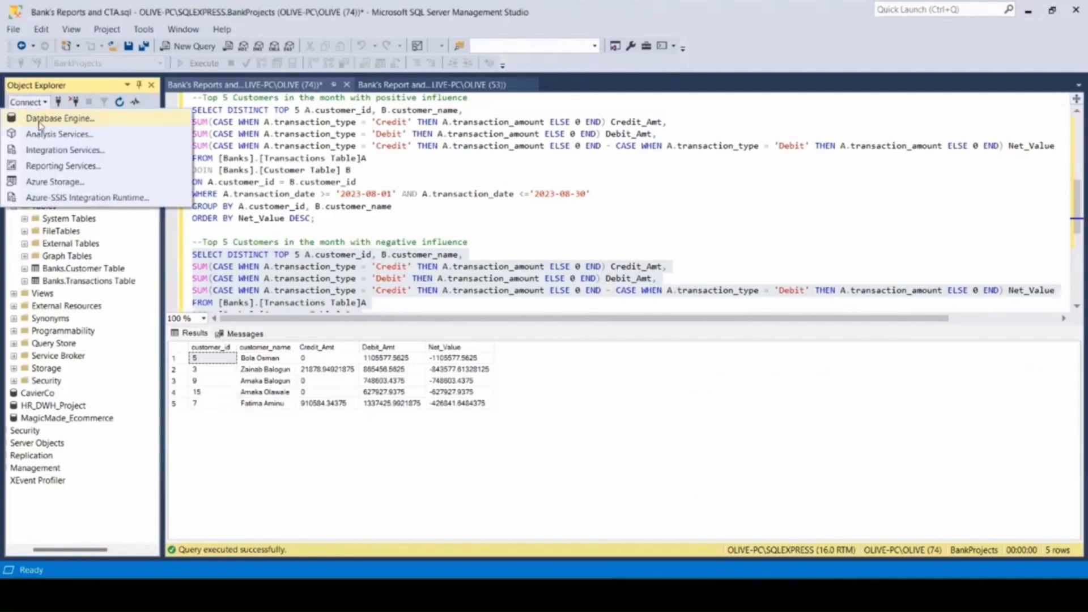
{"action": "left_click", "coordinate": [38, 117]}
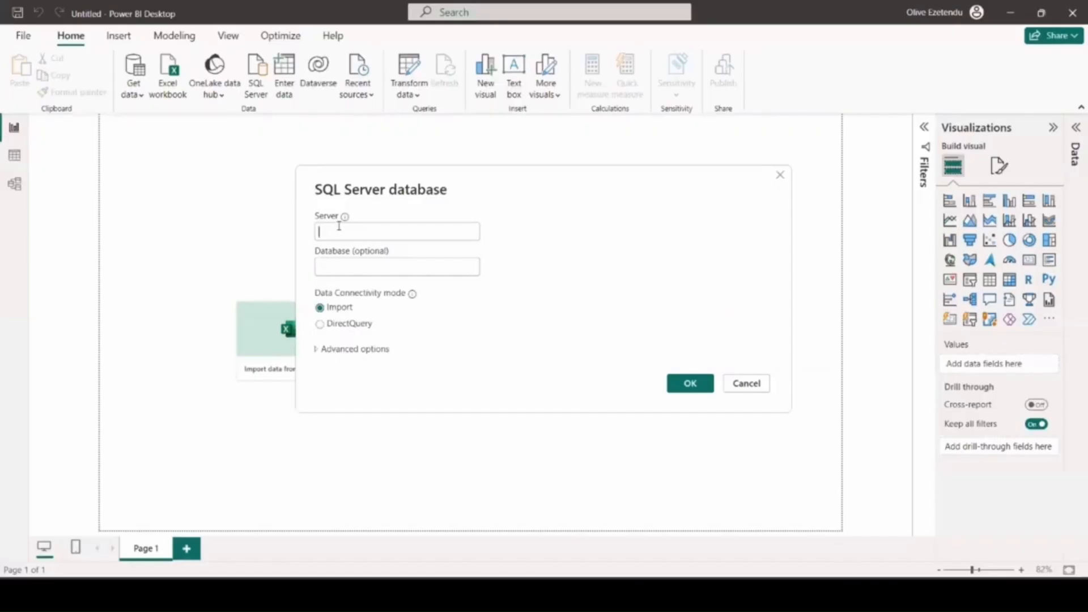
{"action": "key", "text": "ctrl+v"}
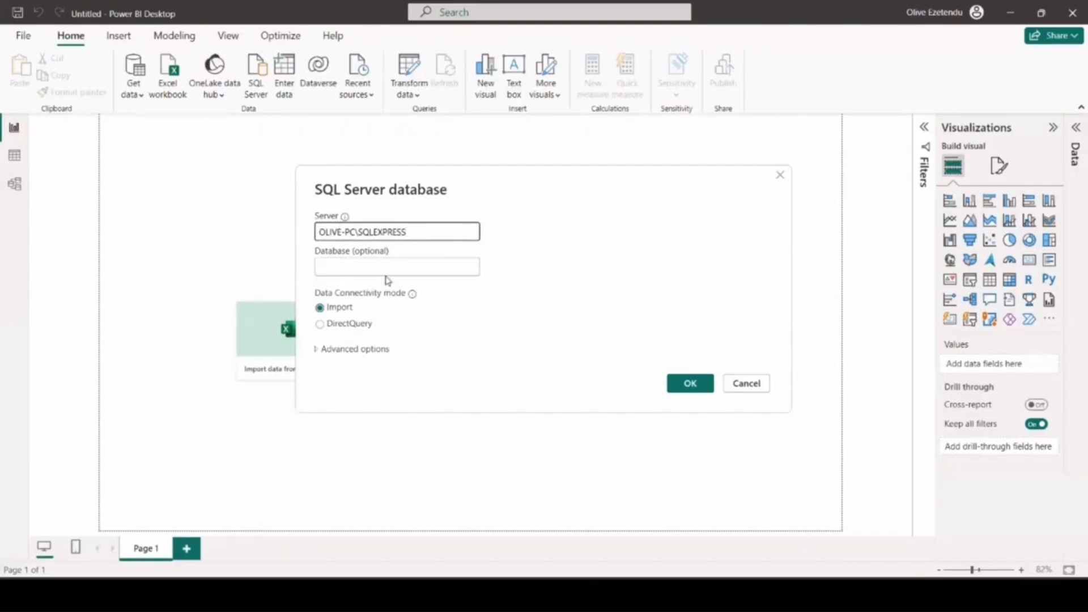
Step: Close the connection dialog in Management Studio, copy the BankProjects database name, and enter [BankProjects] as the database in Power BI Desktop
{"action": "mouse_move", "coordinate": [826, 595]}
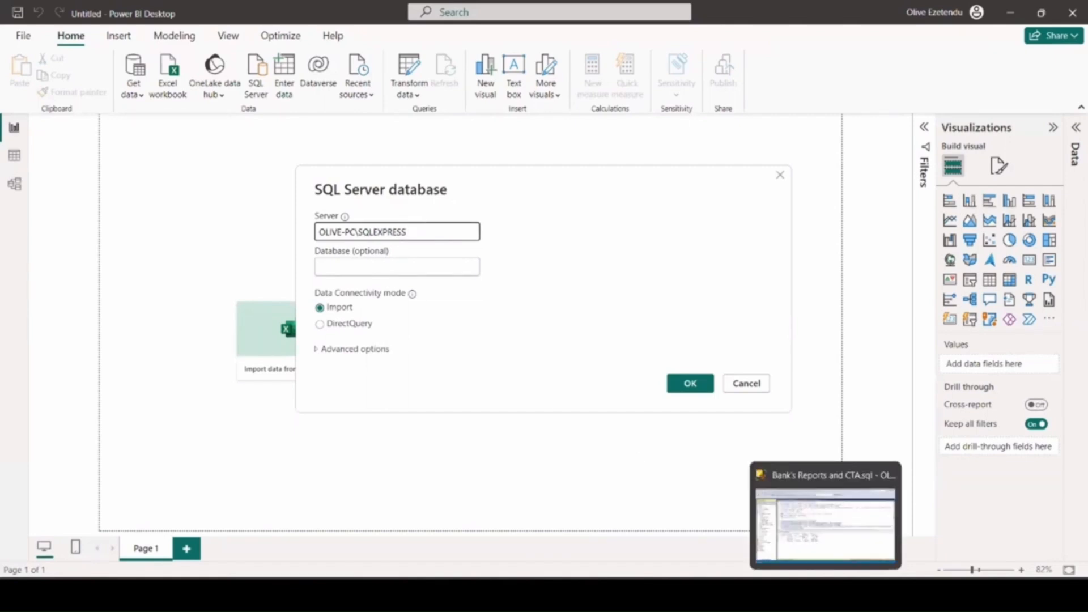
{"action": "left_click", "coordinate": [826, 515]}
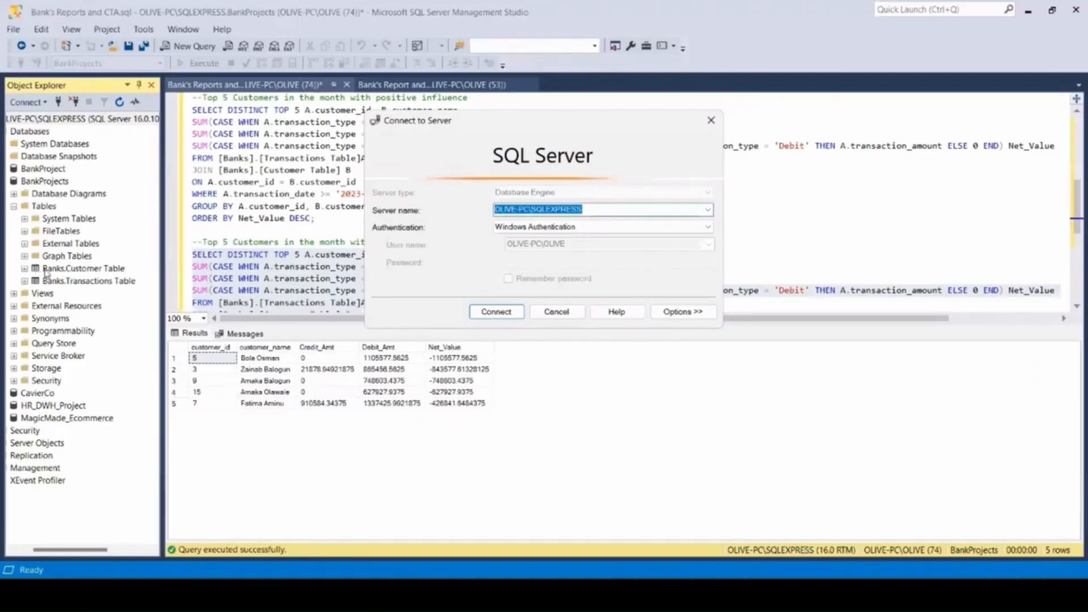
{"action": "left_click", "coordinate": [43, 182]}
{"action": "left_click", "coordinate": [494, 312]}
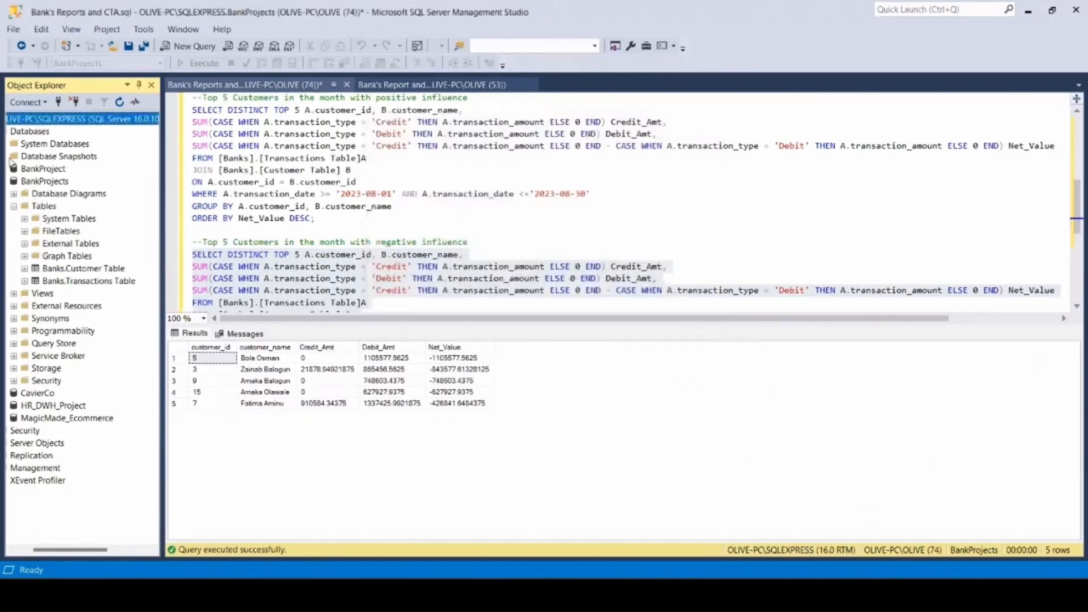
{"action": "left_click", "coordinate": [45, 182]}
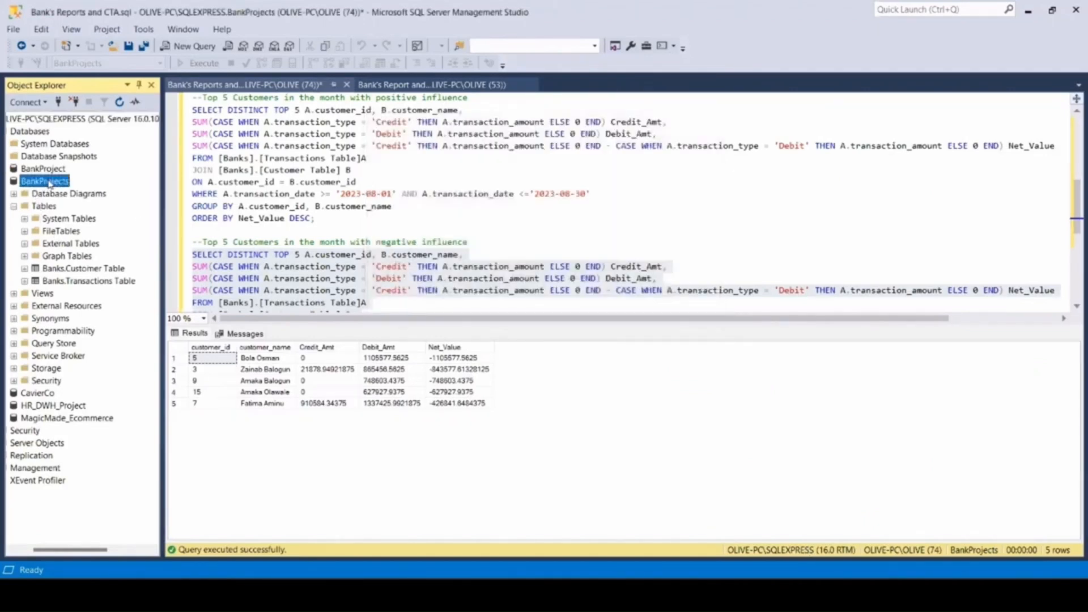
{"action": "mouse_move", "coordinate": [513, 595]}
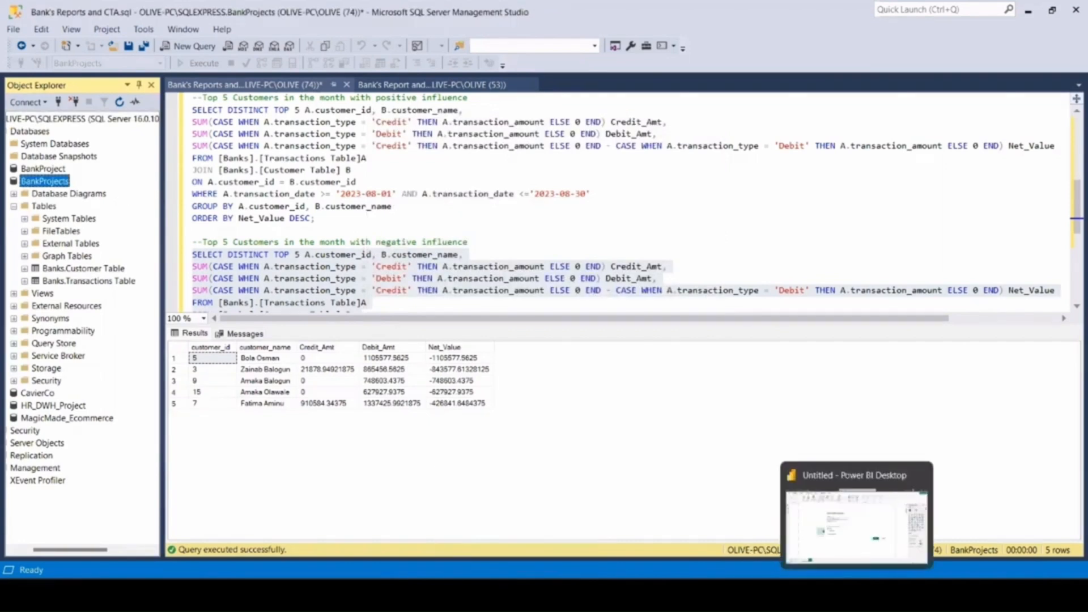
{"action": "left_click", "coordinate": [833, 595]}
{"action": "left_click", "coordinate": [366, 266]}
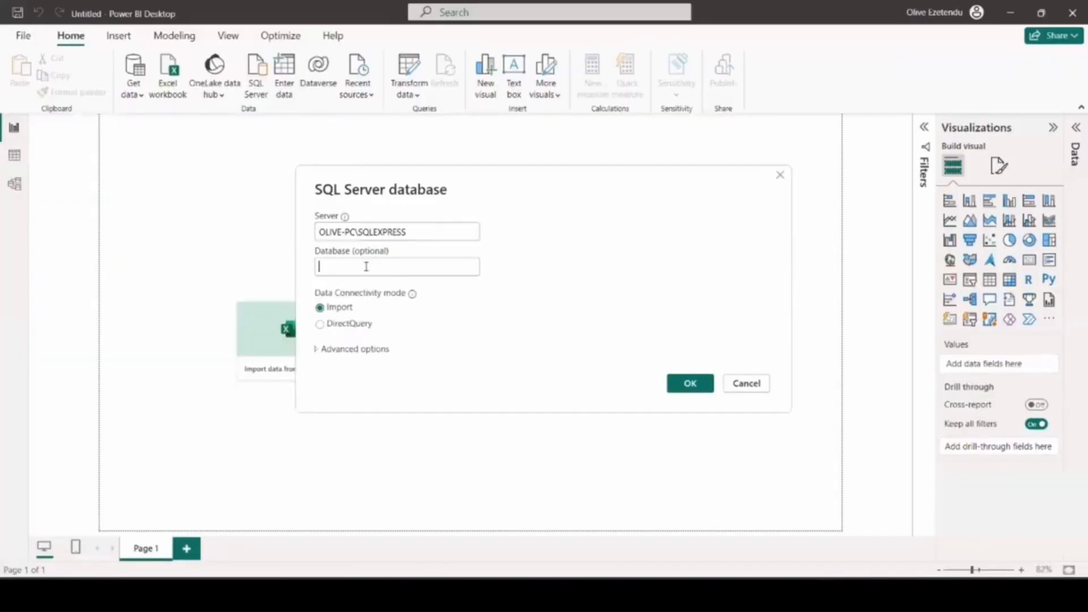
{"action": "type", "text": "[BankProjects]"}
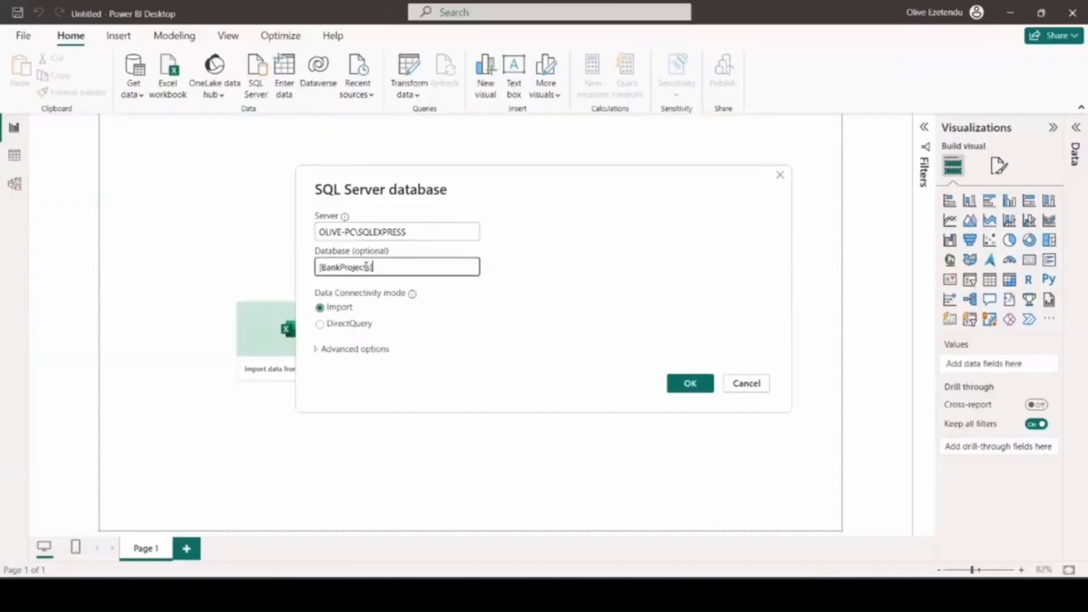
Step: Choose DirectQuery as the data connectivity mode and connect to the database with the current Windows credentials
{"action": "left_click", "coordinate": [339, 328]}
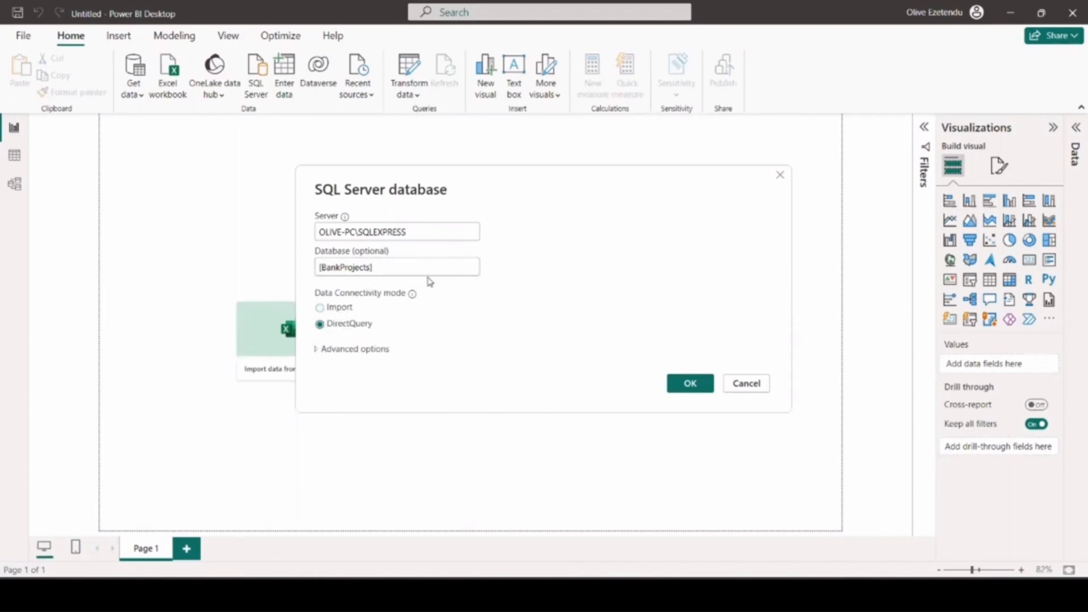
{"action": "left_click", "coordinate": [692, 385]}
{"action": "left_click", "coordinate": [675, 384]}
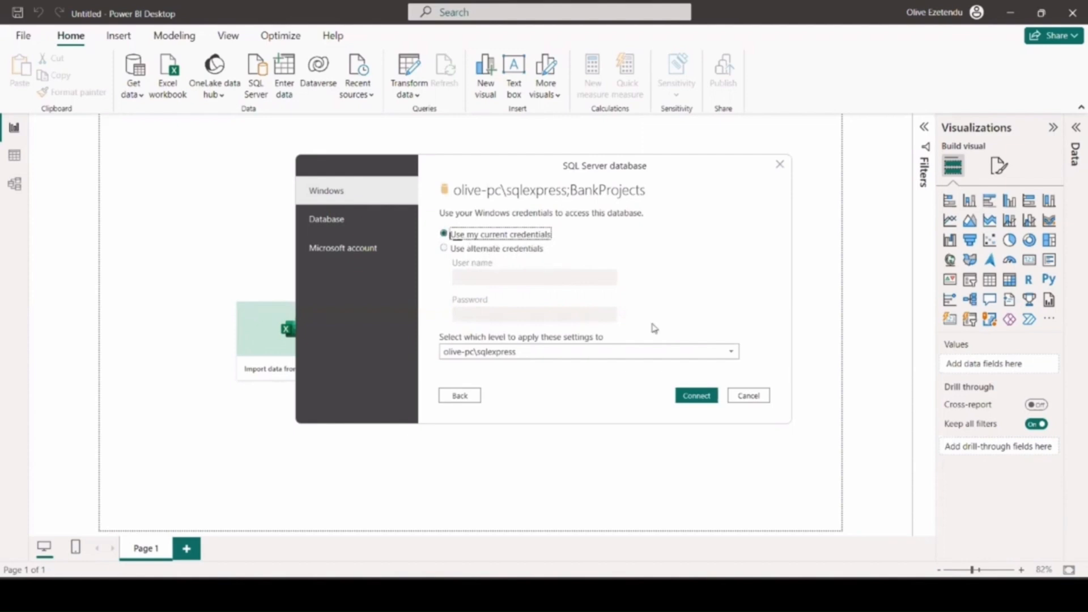
{"action": "left_click", "coordinate": [698, 397]}
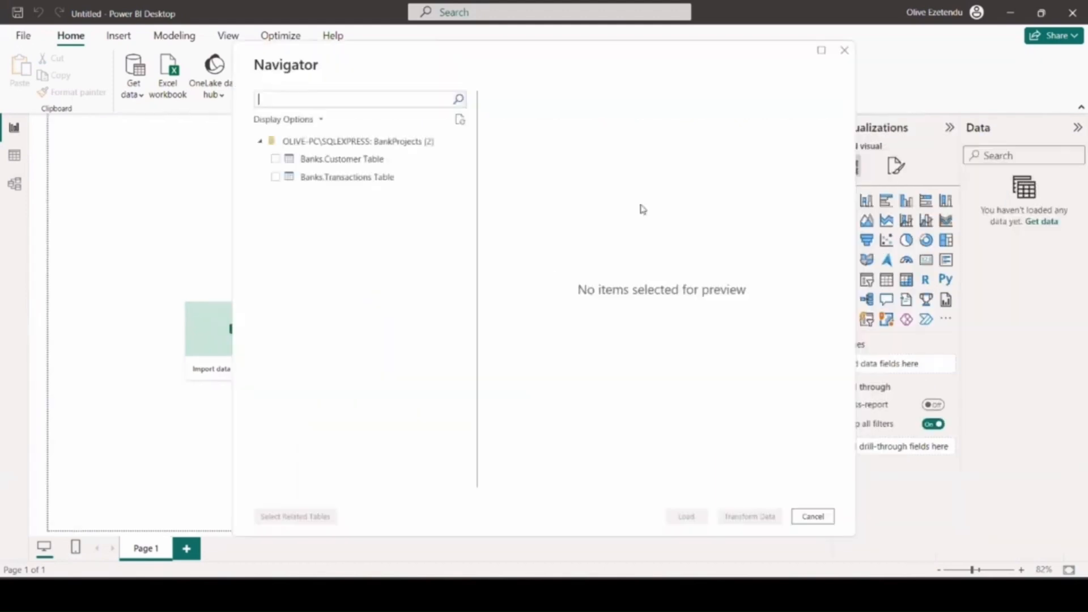
Step: Select Banks.Customer Table and Banks.Transactions Table and load both into the report
{"action": "left_click", "coordinate": [275, 159]}
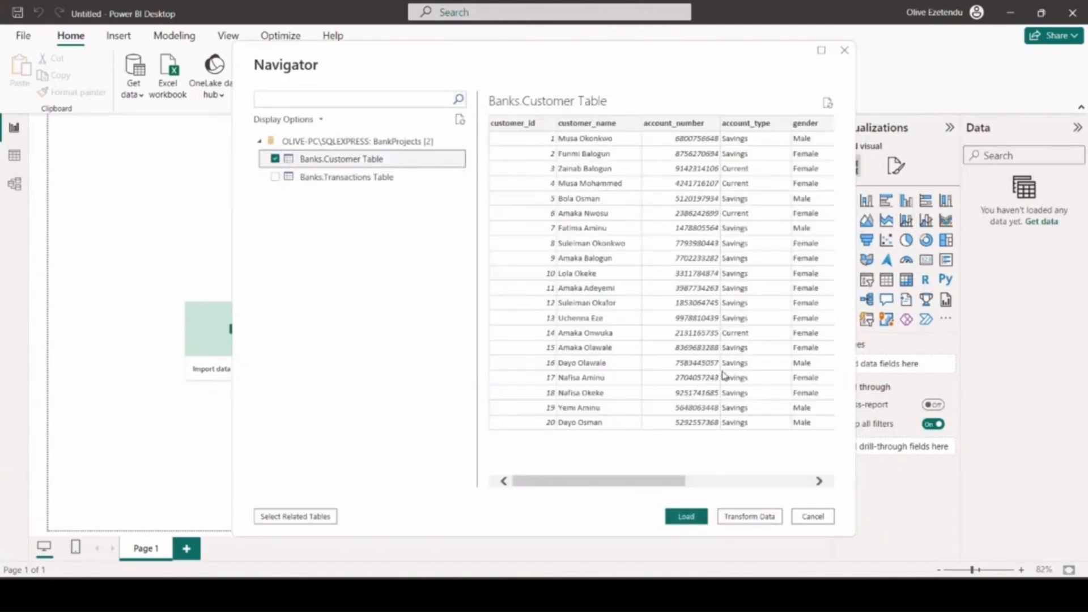
{"action": "left_click", "coordinate": [275, 178]}
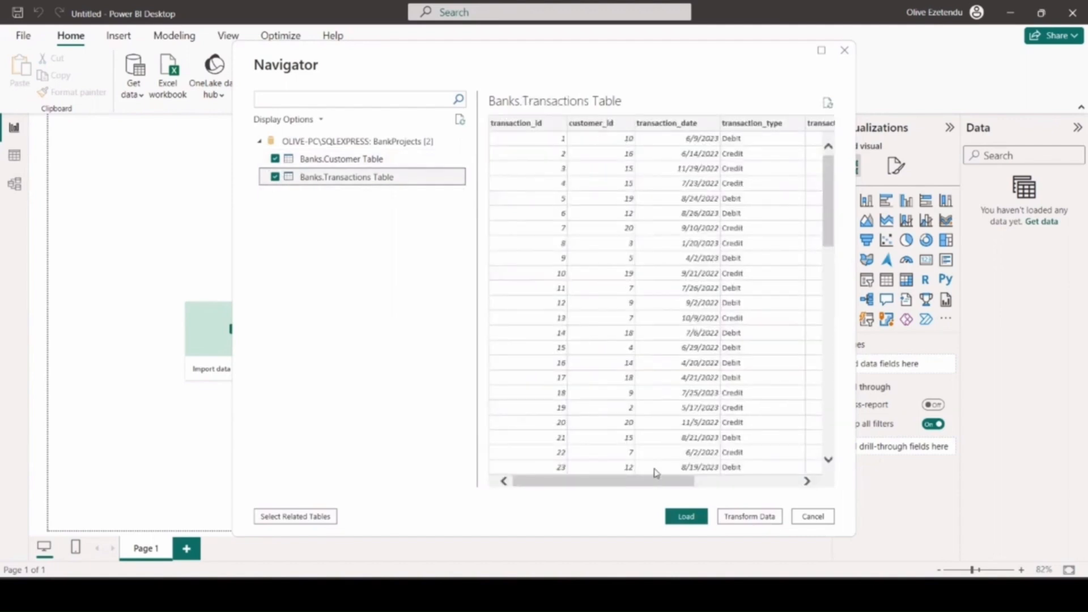
{"action": "left_click_drag", "start_coordinate": [662, 481], "coordinate": [536, 466]}
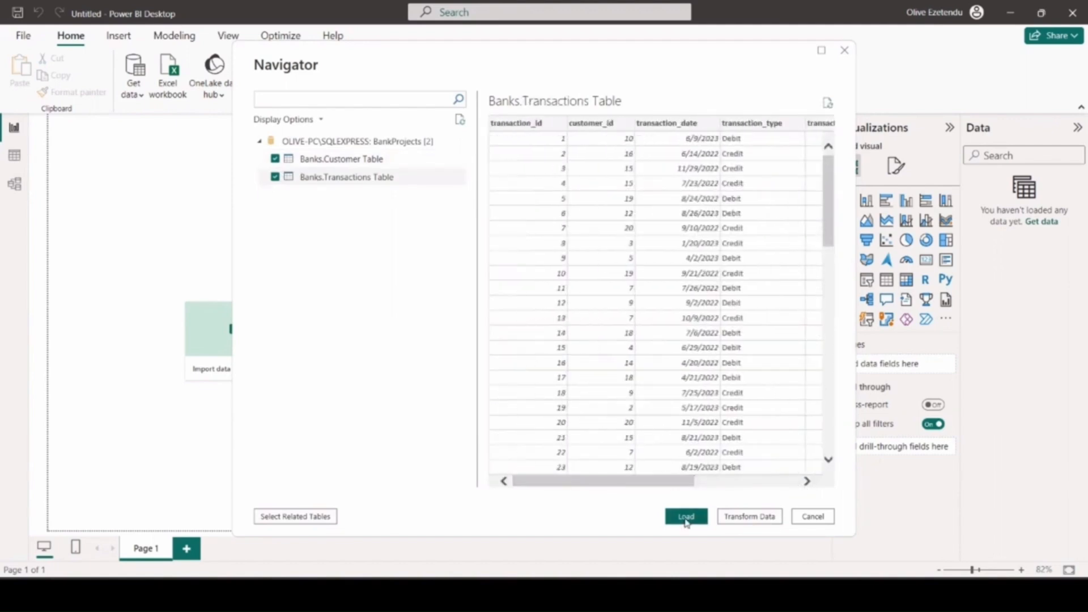
{"action": "left_click", "coordinate": [687, 519]}
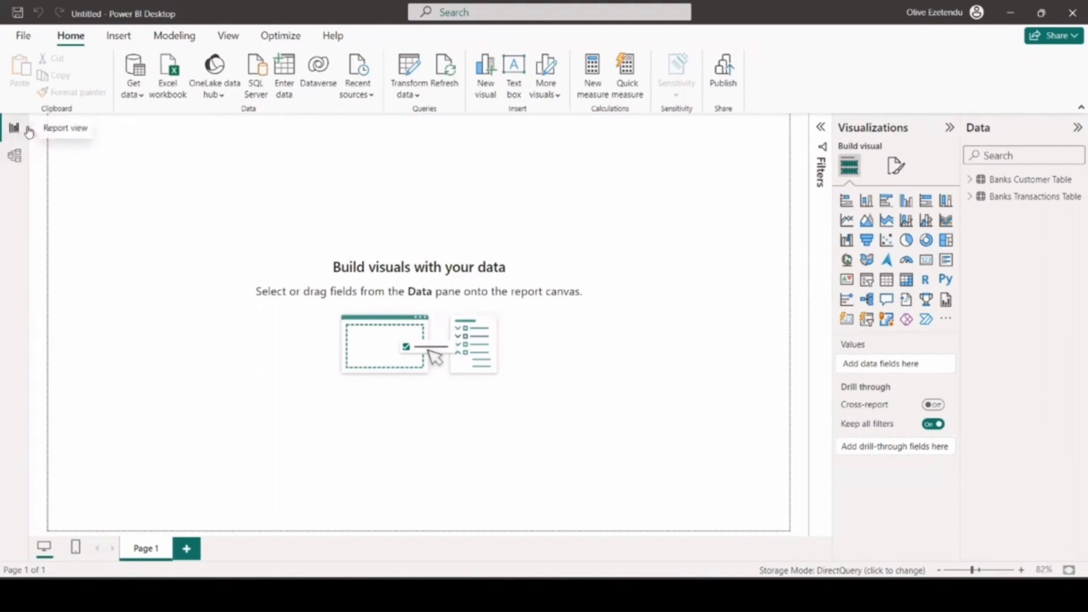
Step: Show the data model and move the Banks Transactions Table card farther away from the Banks Customer Table card
{"action": "left_click", "coordinate": [17, 158]}
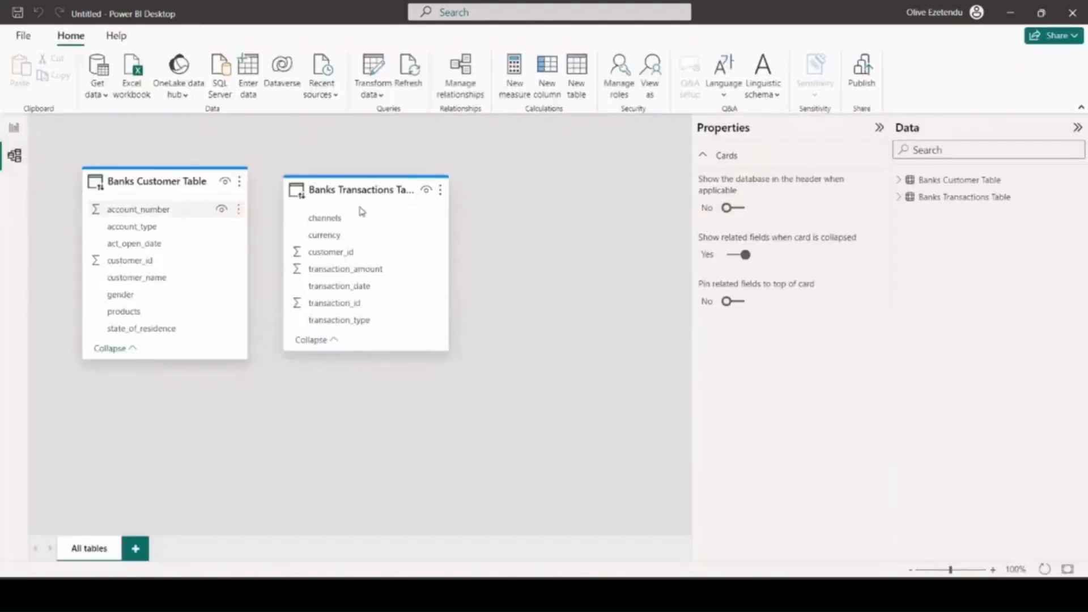
{"action": "left_click_drag", "start_coordinate": [363, 190], "coordinate": [434, 198]}
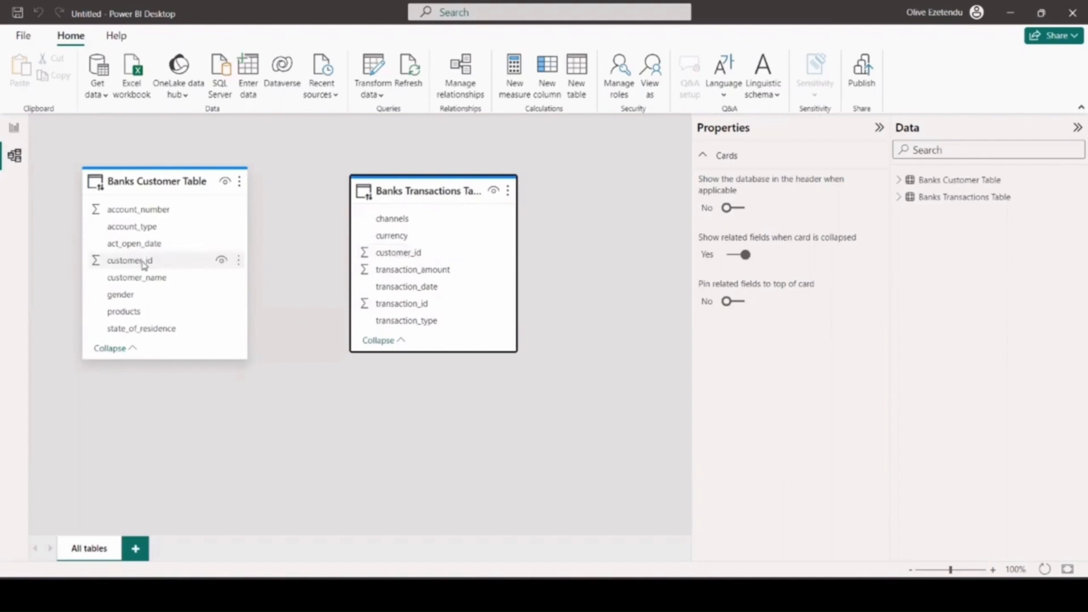
Step: Create a one-to-many relationship on customer_id from Banks Customer Table to Banks Transactions Table, and move the transactions card lower on the diagram
{"action": "left_click_drag", "start_coordinate": [130, 262], "coordinate": [397, 256]}
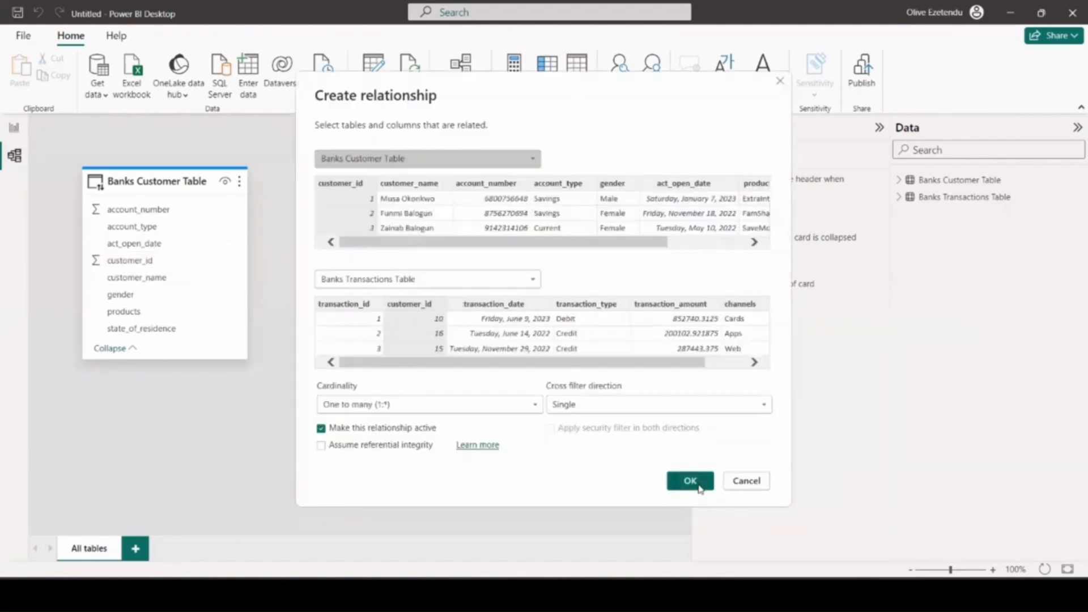
{"action": "left_click", "coordinate": [700, 487]}
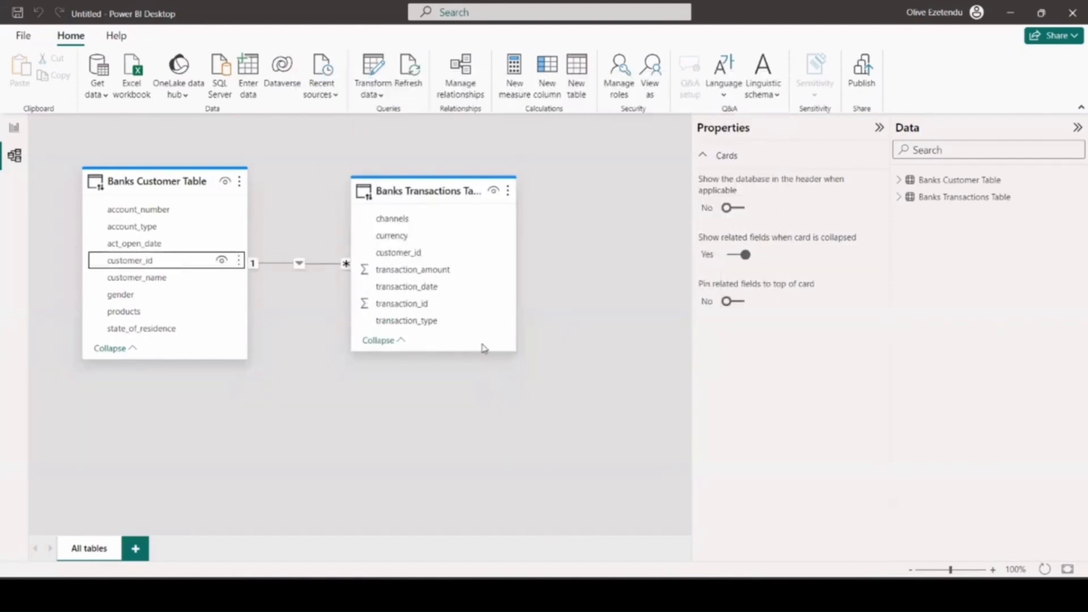
{"action": "left_click_drag", "start_coordinate": [445, 197], "coordinate": [476, 252]}
{"action": "mouse_move", "coordinate": [158, 189]}
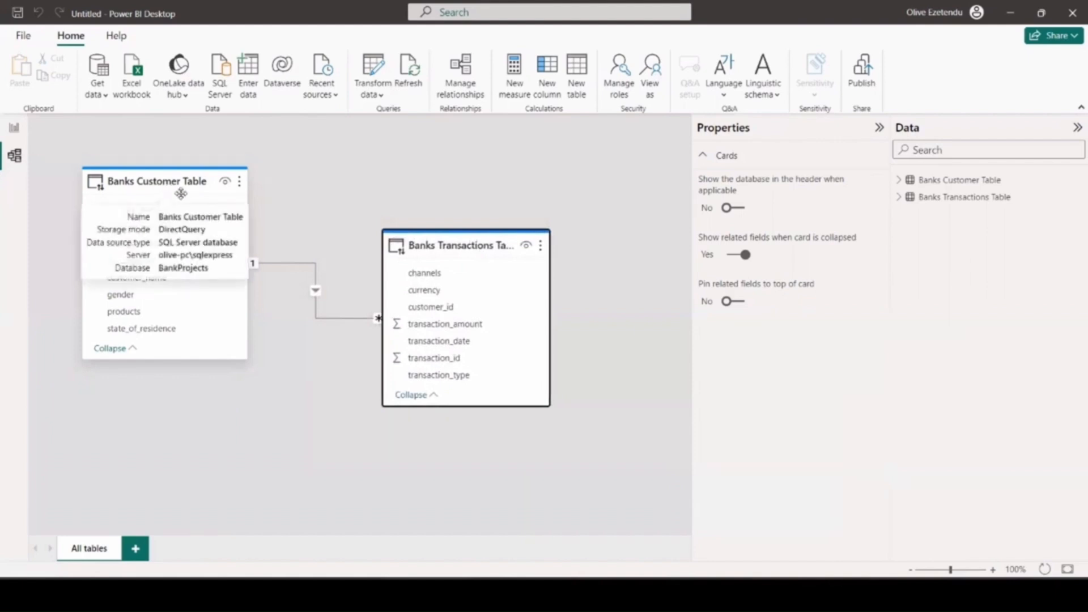
{"action": "mouse_move", "coordinate": [431, 252]}
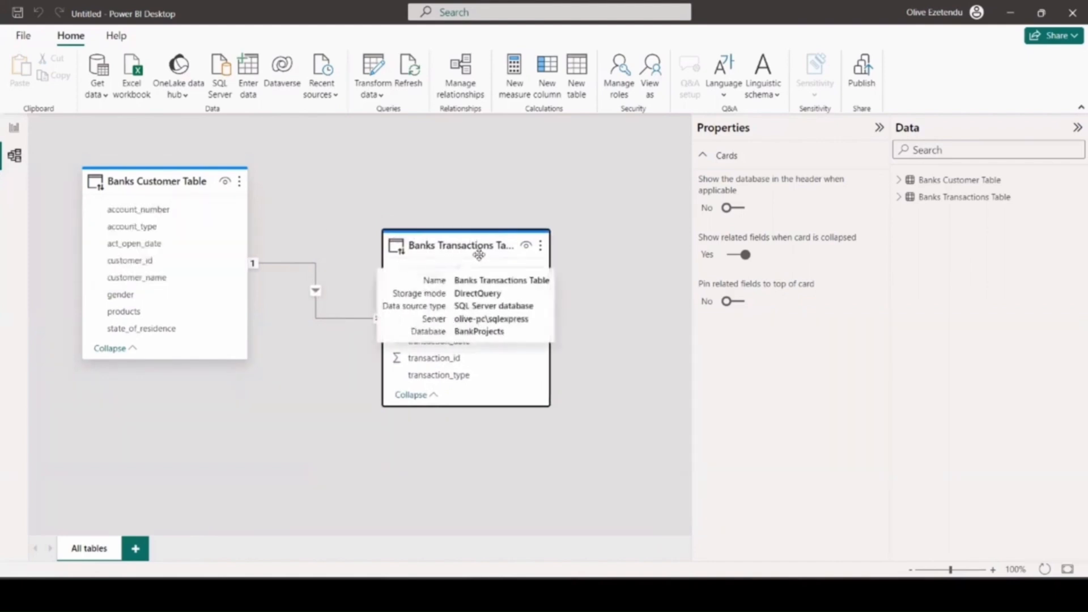
Step: Return to the report canvas and expand the fields of Banks Customer Table and Banks Transactions Table
{"action": "left_click", "coordinate": [15, 129]}
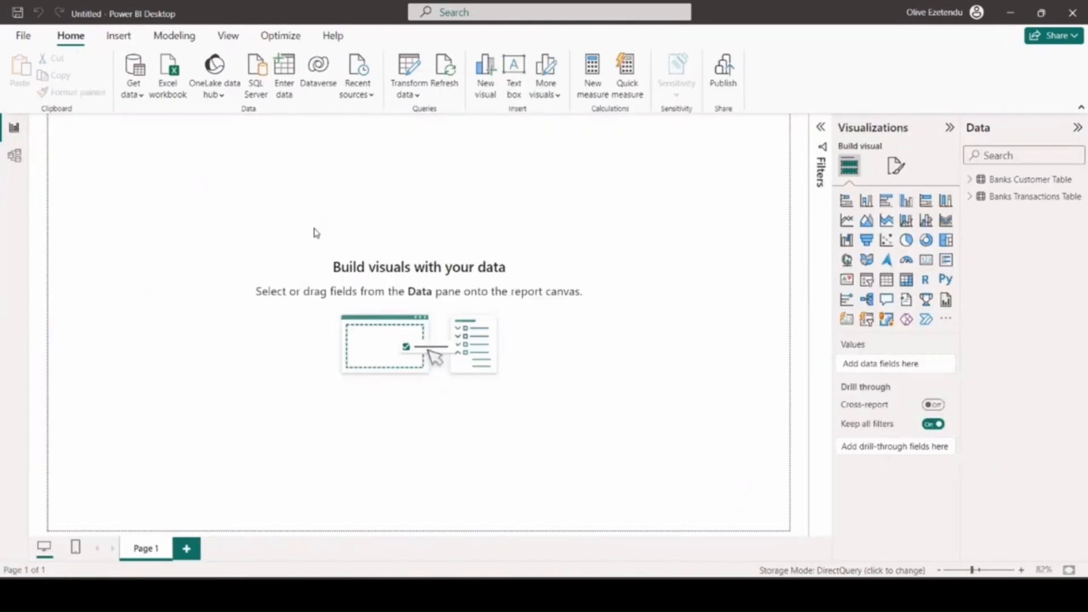
{"action": "left_click", "coordinate": [971, 181]}
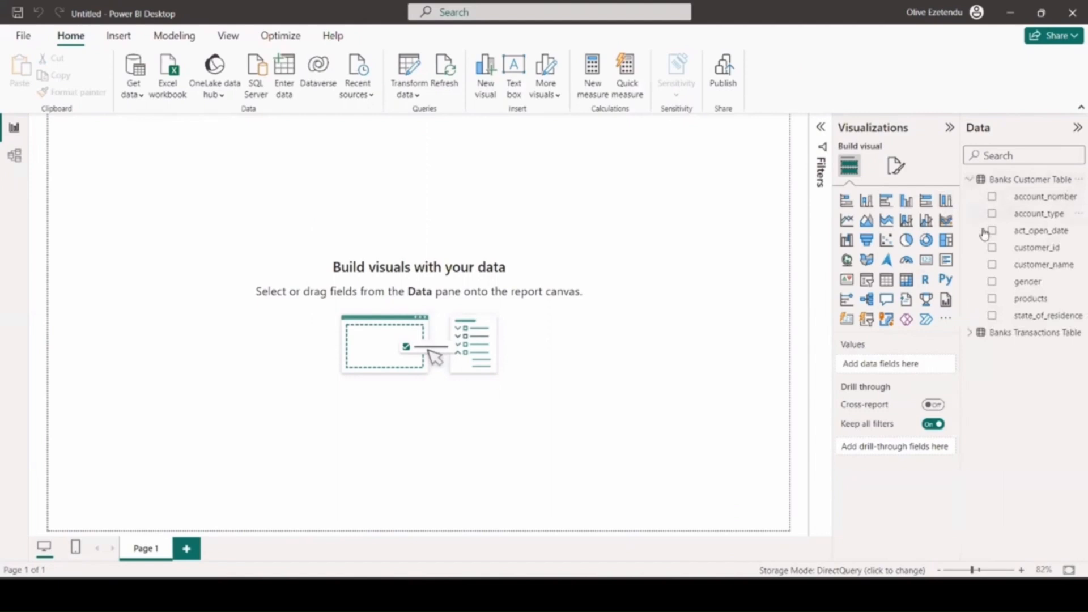
{"action": "left_click", "coordinate": [973, 334]}
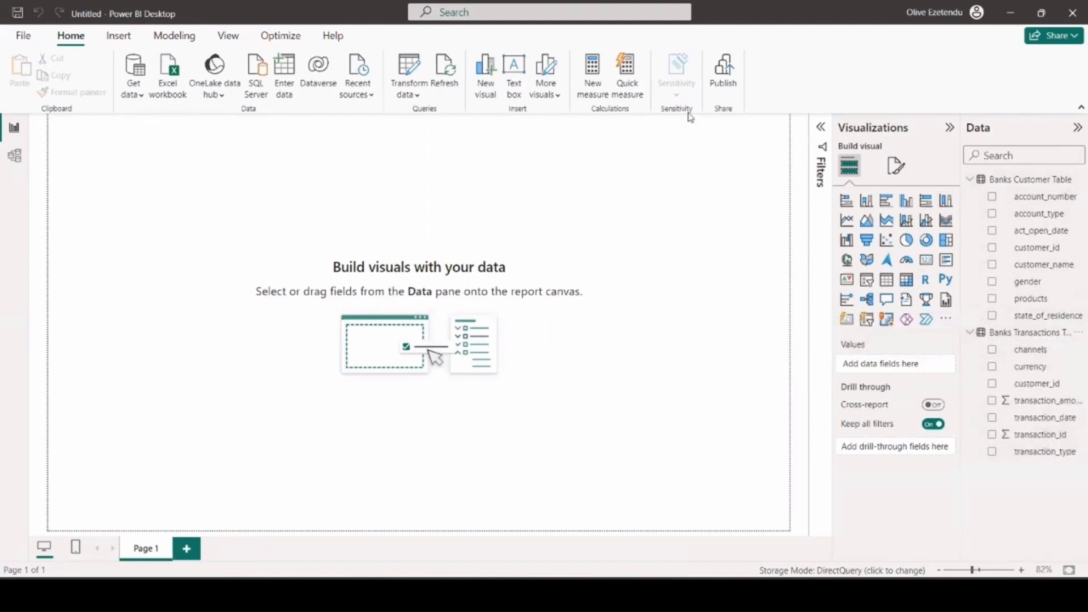
Step: Create an empty table named Measures Table, load it into the model, and select it with its fields expanded
{"action": "left_click", "coordinate": [286, 78]}
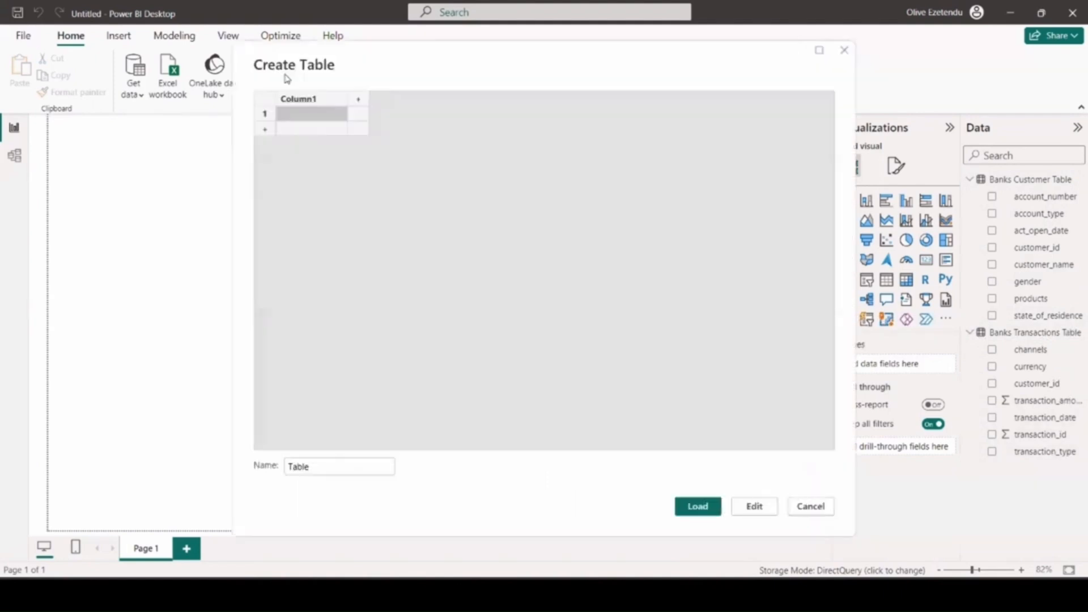
{"action": "left_click", "coordinate": [311, 466]}
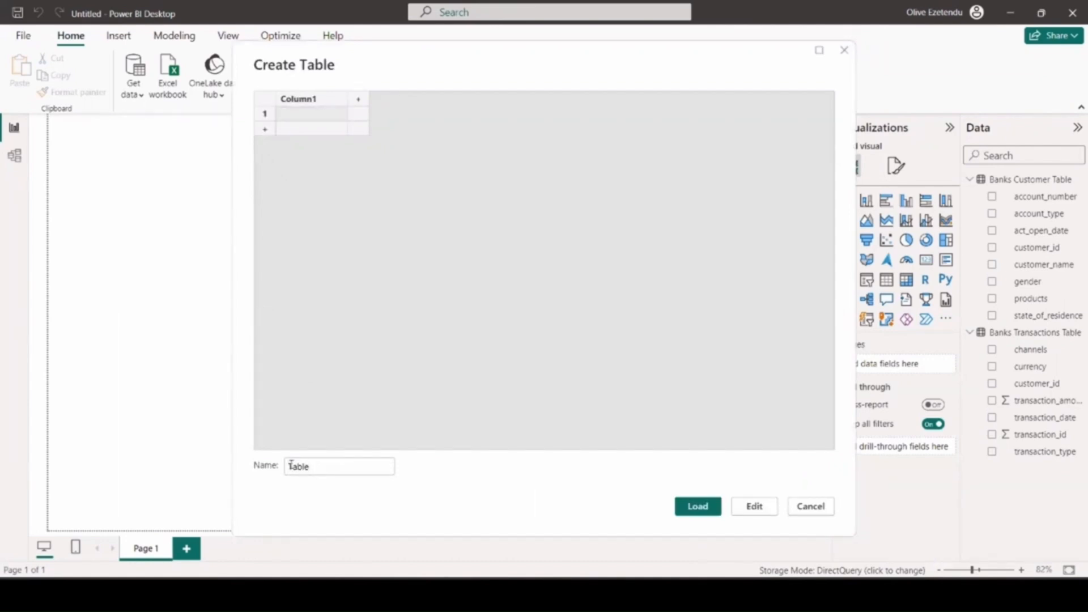
{"action": "left_click", "coordinate": [291, 466]}
{"action": "type", "text": "Measu"}
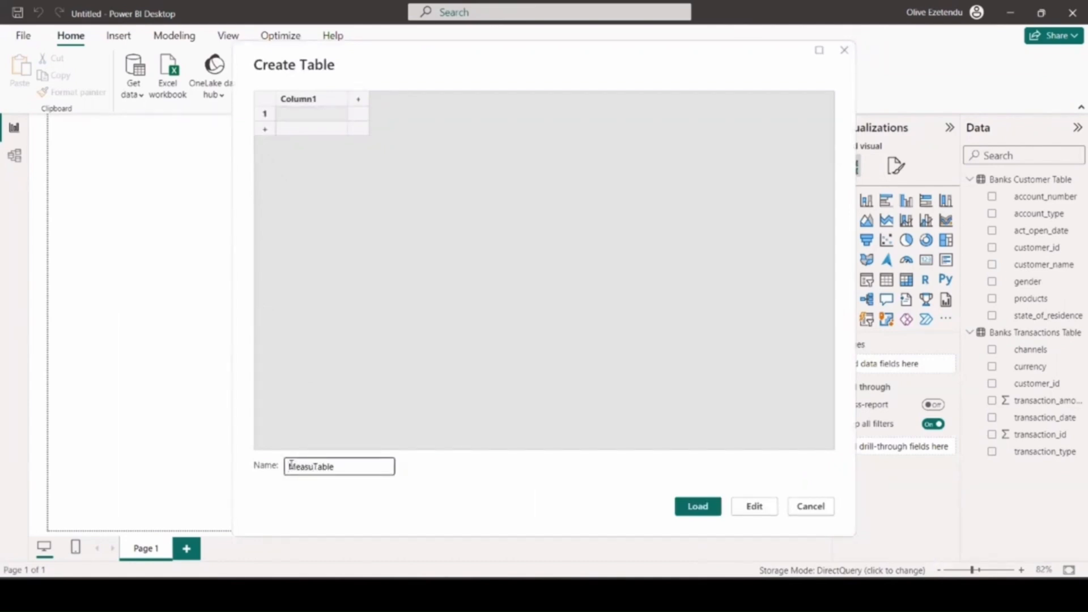
{"action": "type", "text": "res"}
{"action": "left_click", "coordinate": [699, 506]}
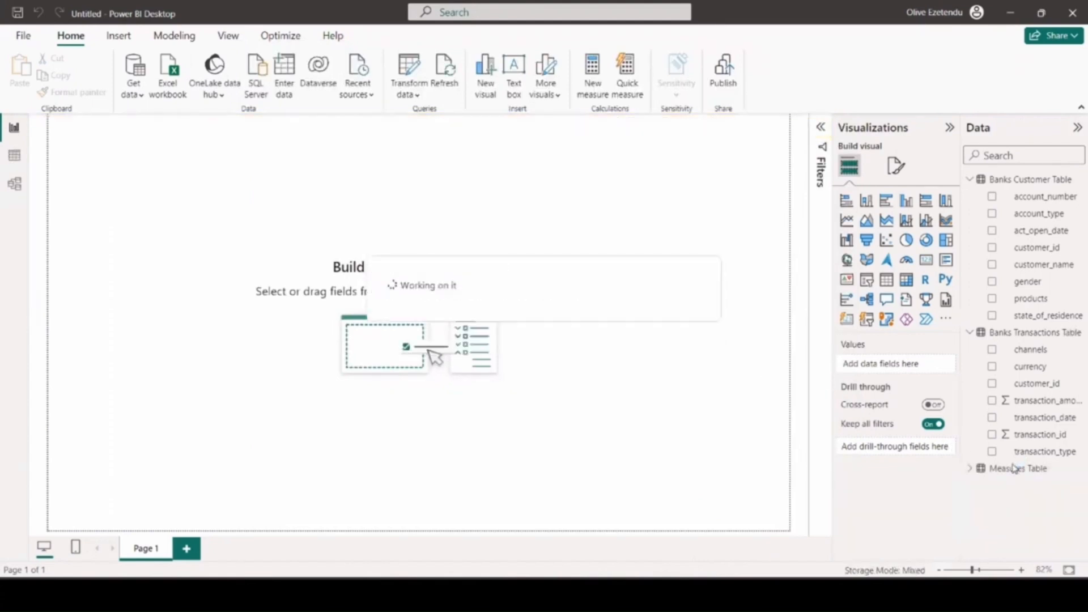
{"action": "left_click", "coordinate": [983, 471]}
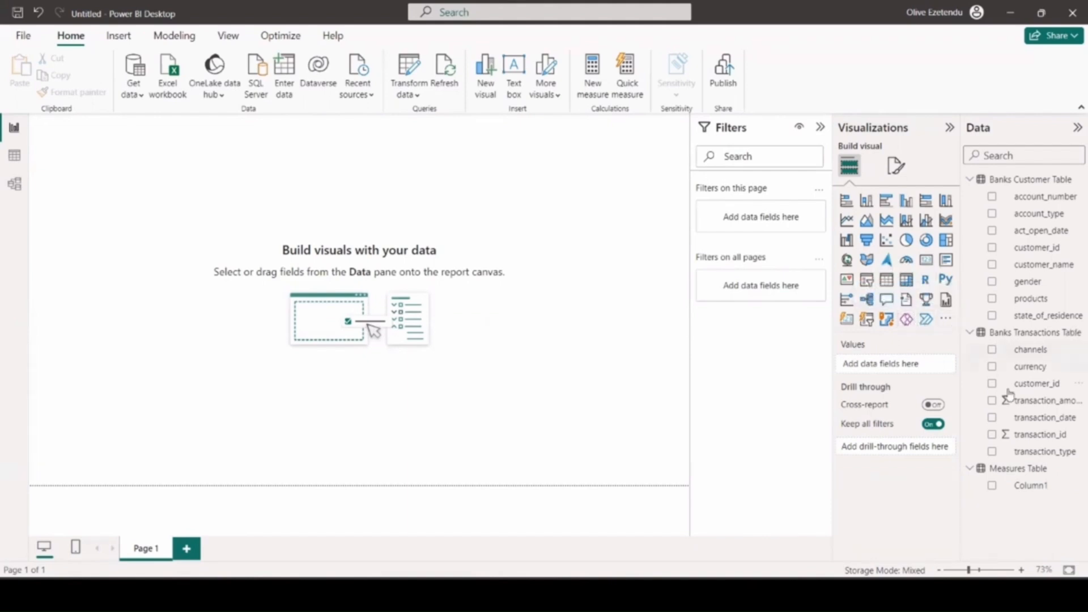
{"action": "left_click", "coordinate": [1027, 470]}
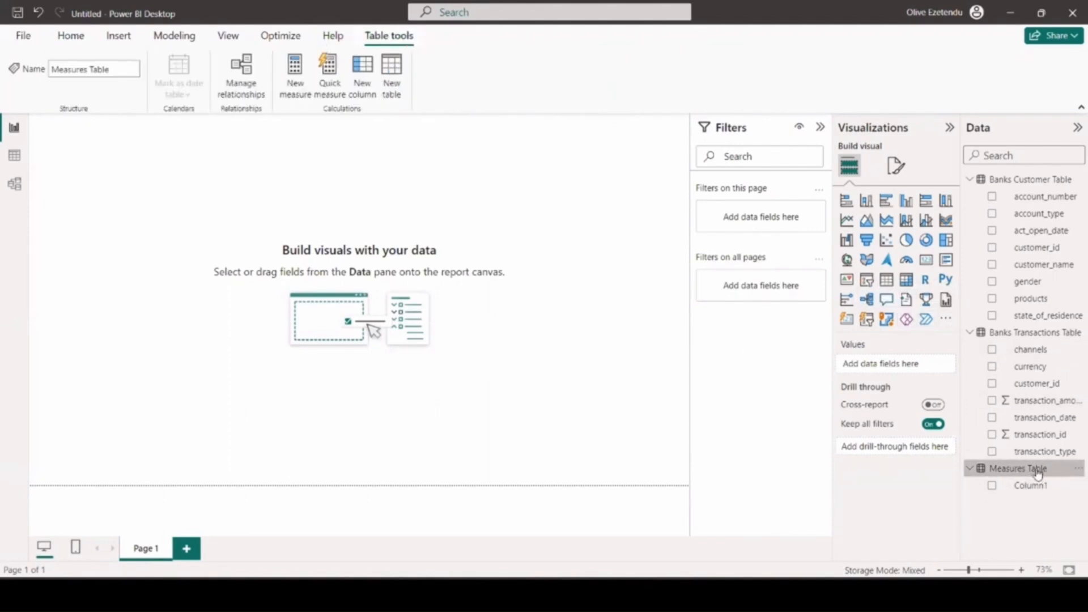
{"action": "left_click", "coordinate": [291, 73]}
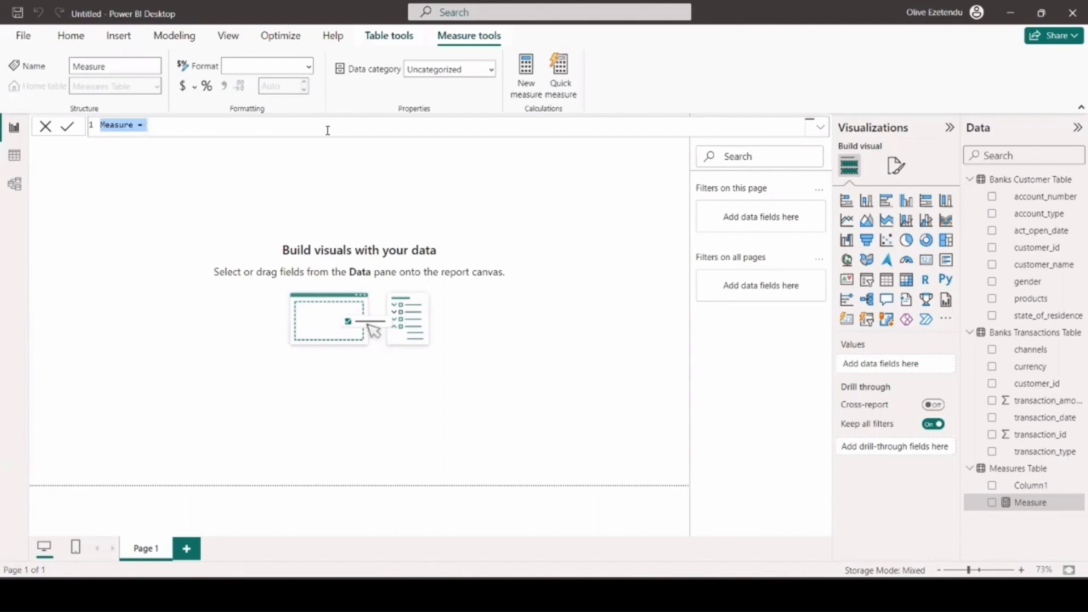
{"action": "key", "text": "BackSpace"}
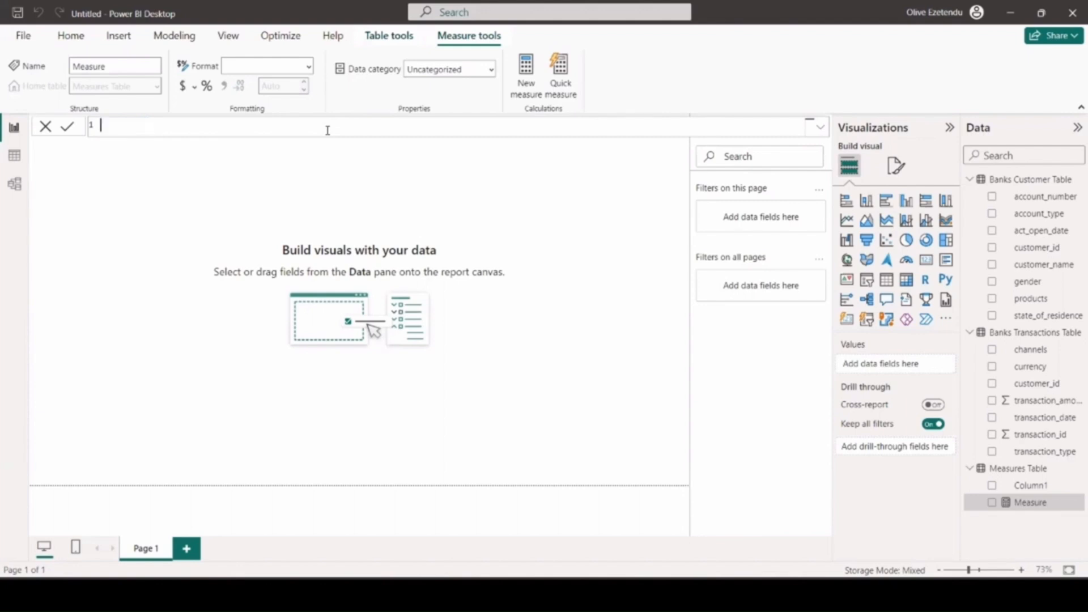
{"action": "type", "text": "Total Sum"}
{"action": "key", "text": "Return"}
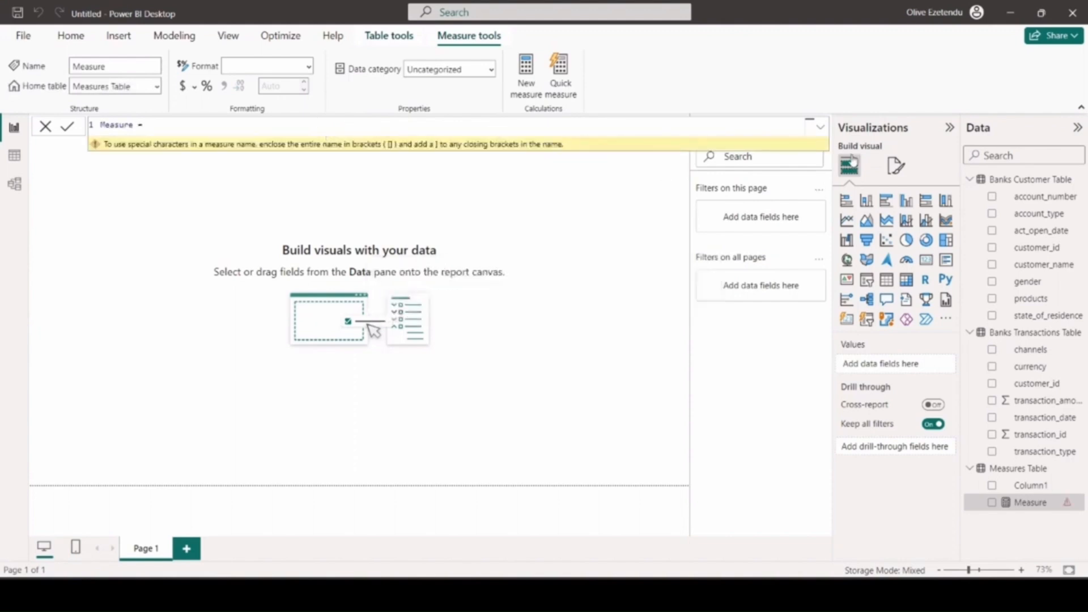
{"action": "left_click", "coordinate": [821, 127]}
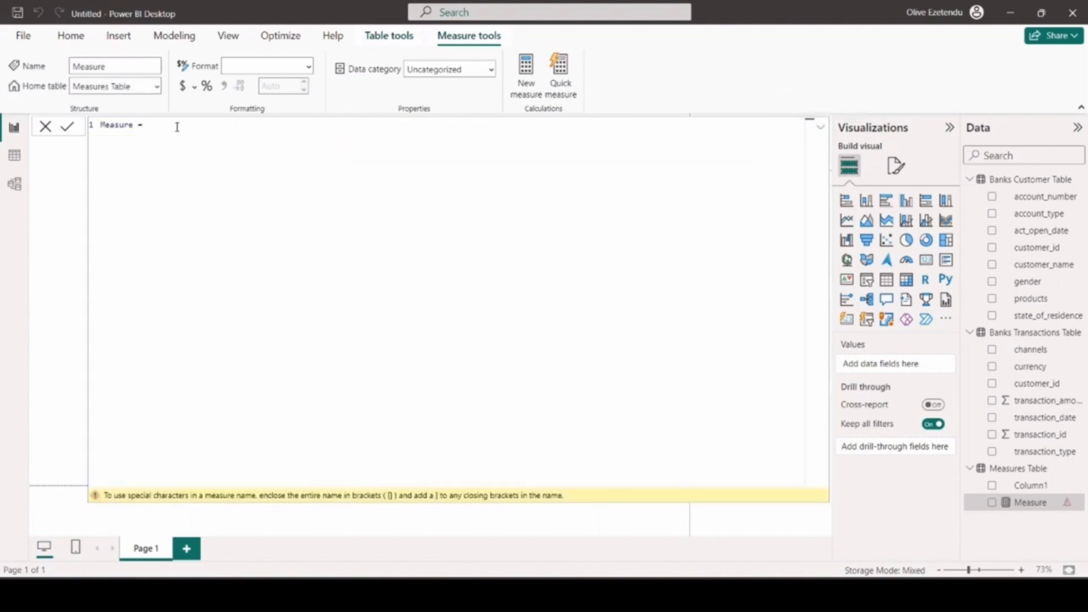
{"action": "left_click", "coordinate": [45, 126]}
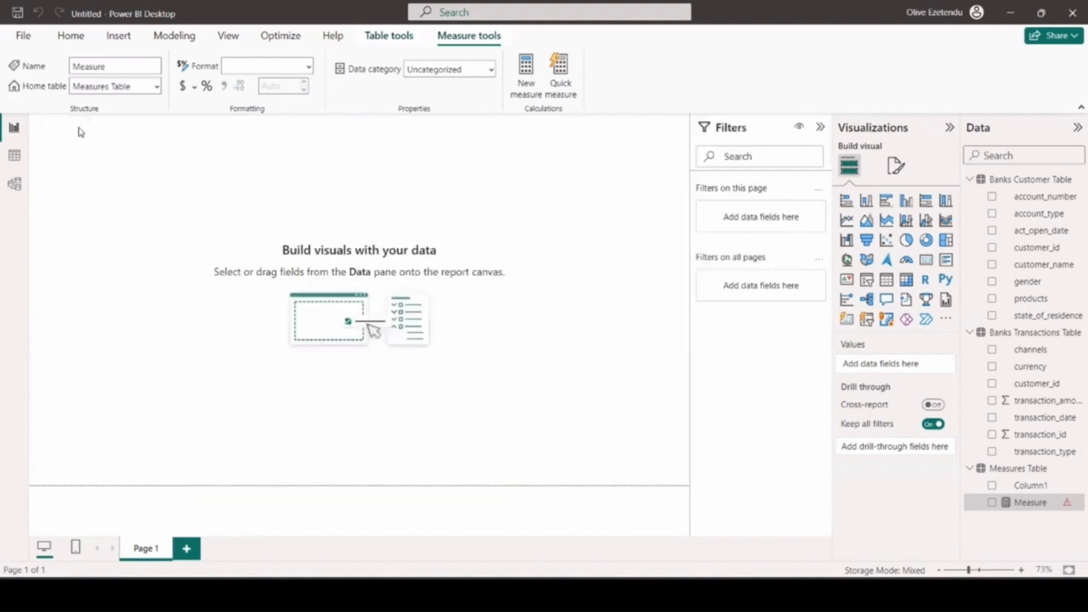
Step: Create a new measure named Total Sum in Measures Table and begin its formula with the SUMX function, one part per line
{"action": "left_click", "coordinate": [532, 80]}
{"action": "type", "text": "Total Sum ="}
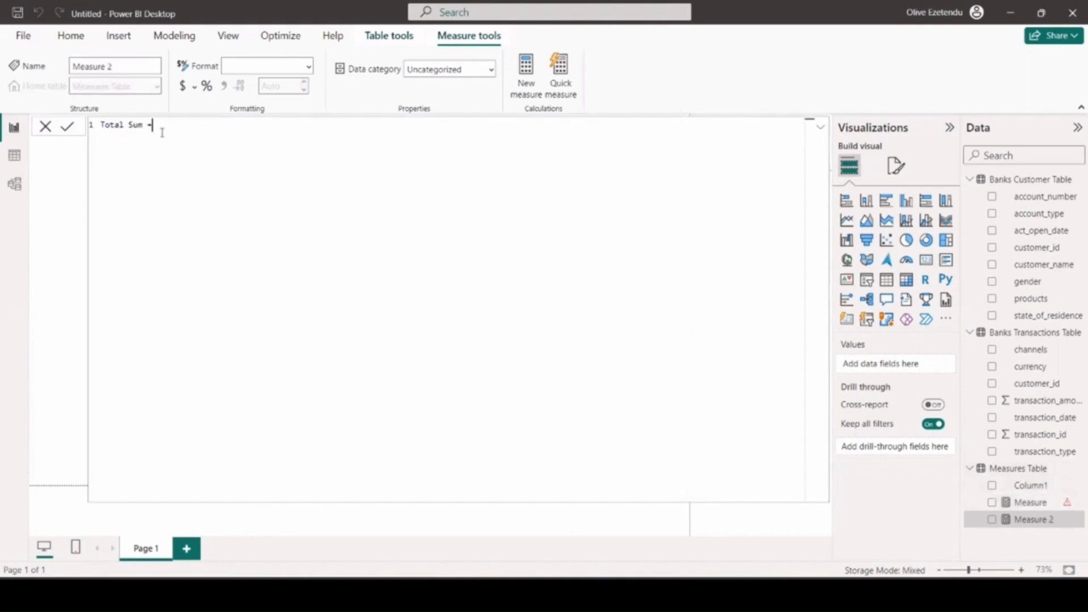
{"action": "key", "text": "shift+Return"}
{"action": "type", "text": "SUM"}
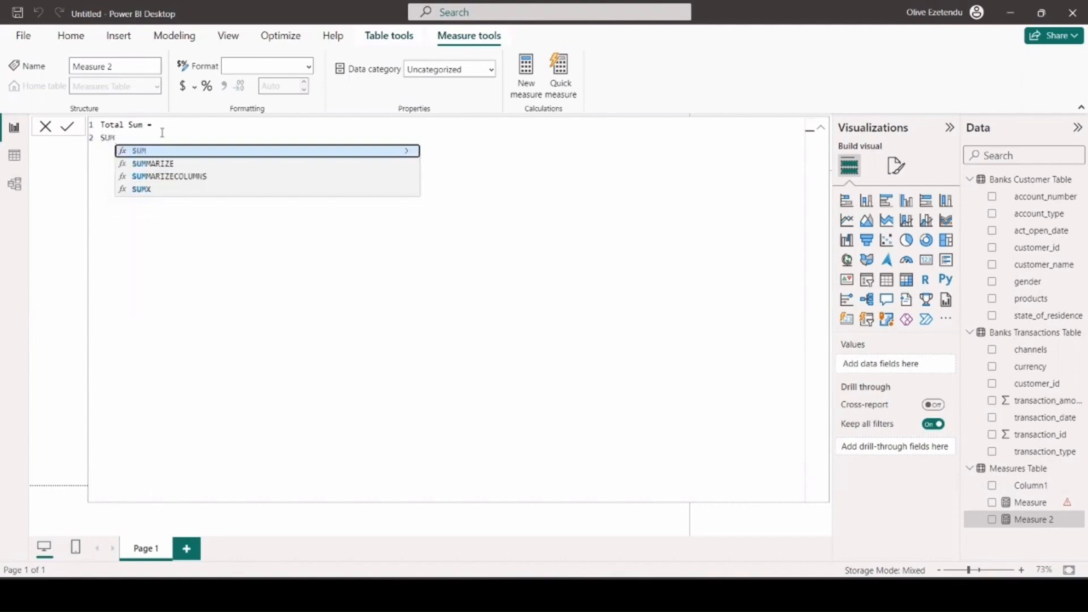
{"action": "left_click", "coordinate": [152, 190]}
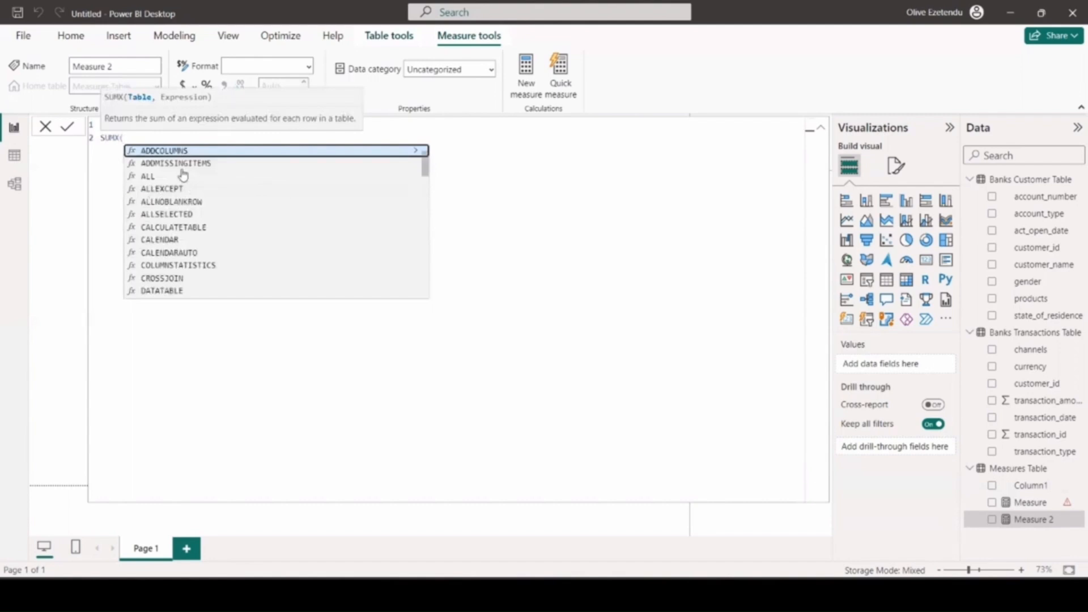
{"action": "key", "text": "Return"}
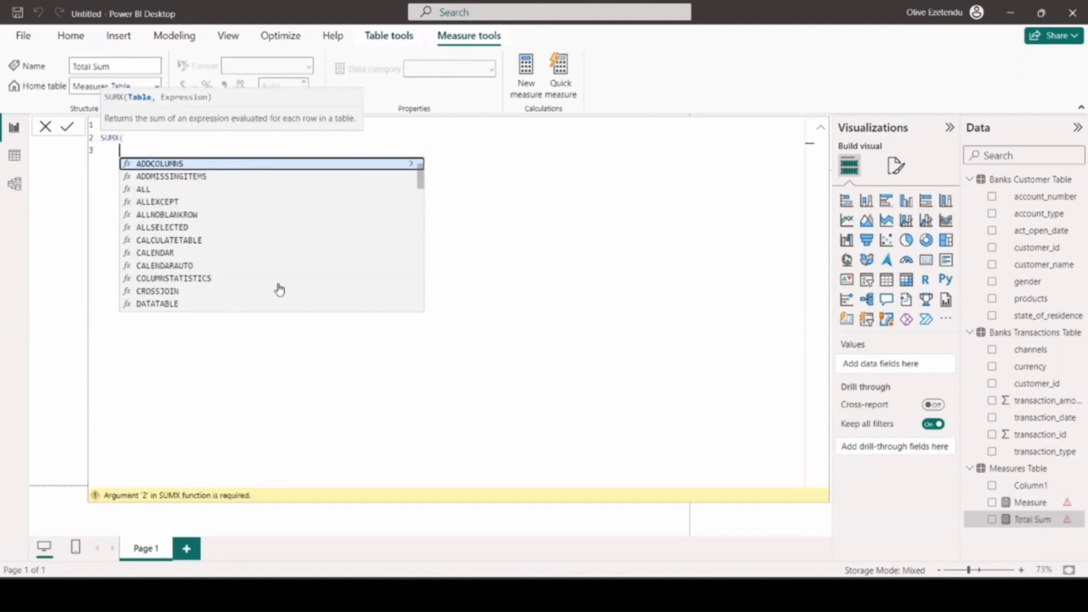
Step: Use FILTER on 'Banks Transactions Table' as the SUMX table argument, with 'Banks Transactions Table'[transaction_date] as the column to test
{"action": "type", "text": "FILTER"}
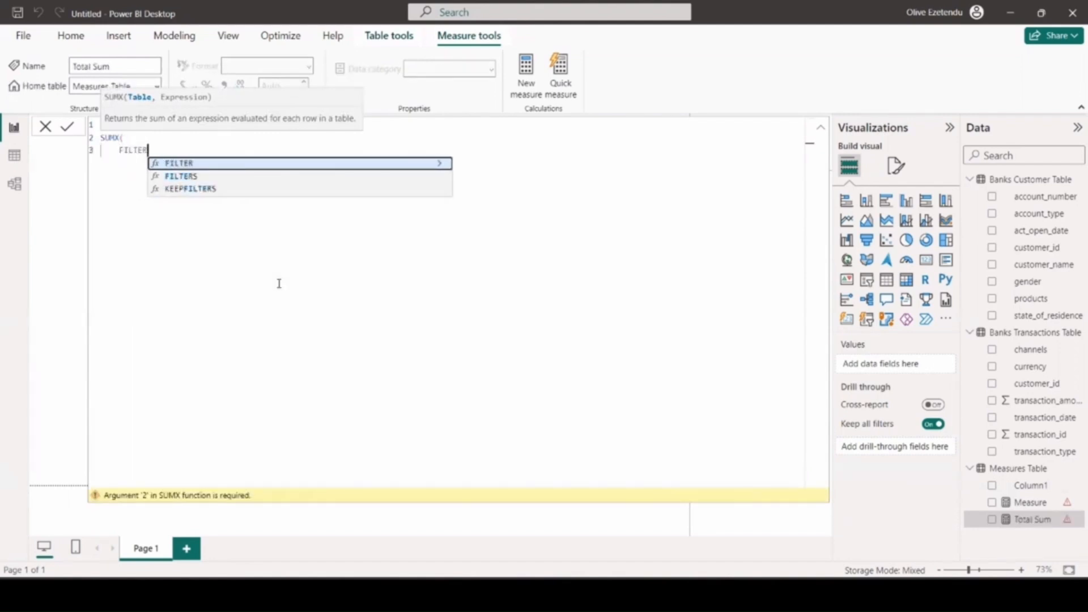
{"action": "type", "text": "("}
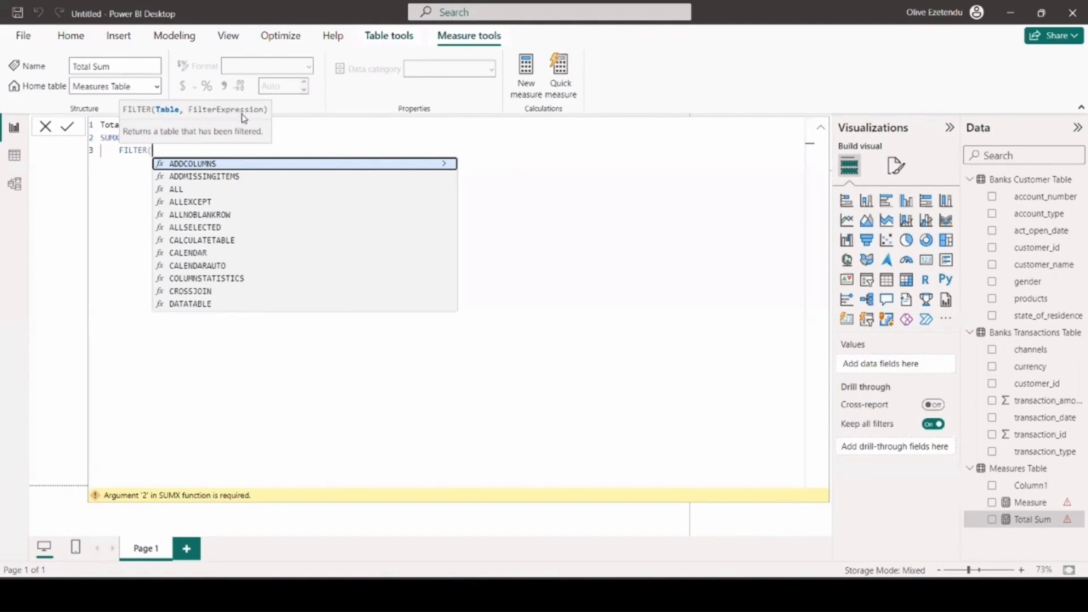
{"action": "type", "text": "'"}
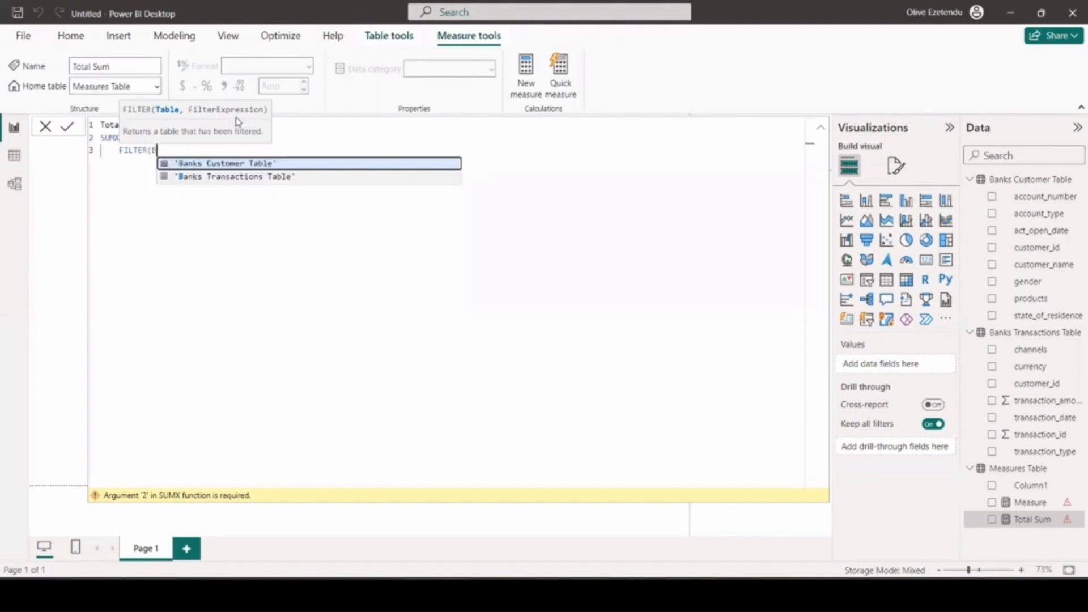
{"action": "left_click", "coordinate": [234, 174]}
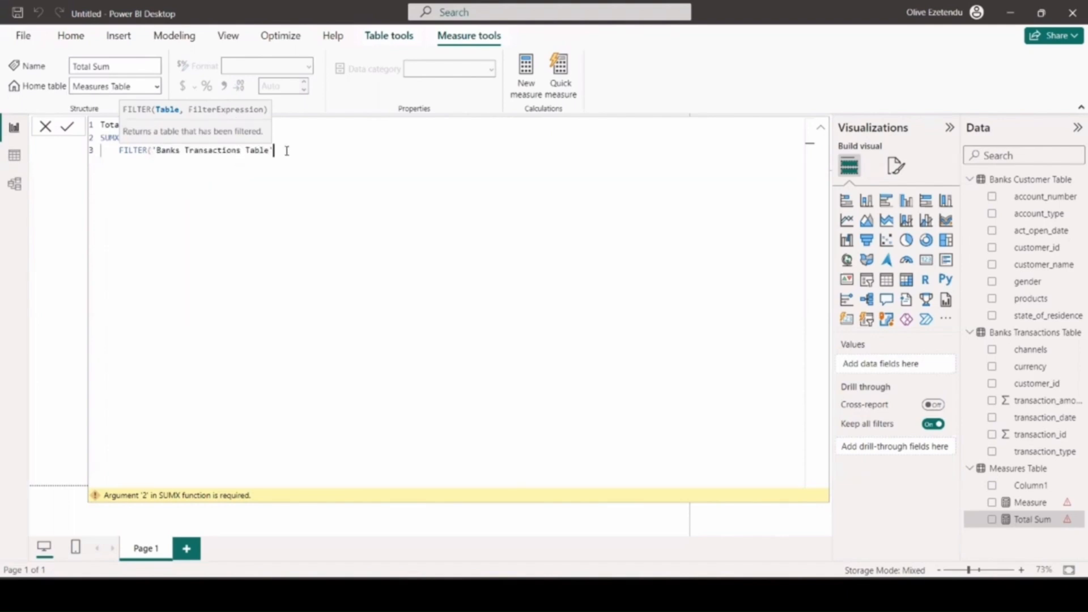
{"action": "type", "text": ","}
{"action": "type", "text": "b"}
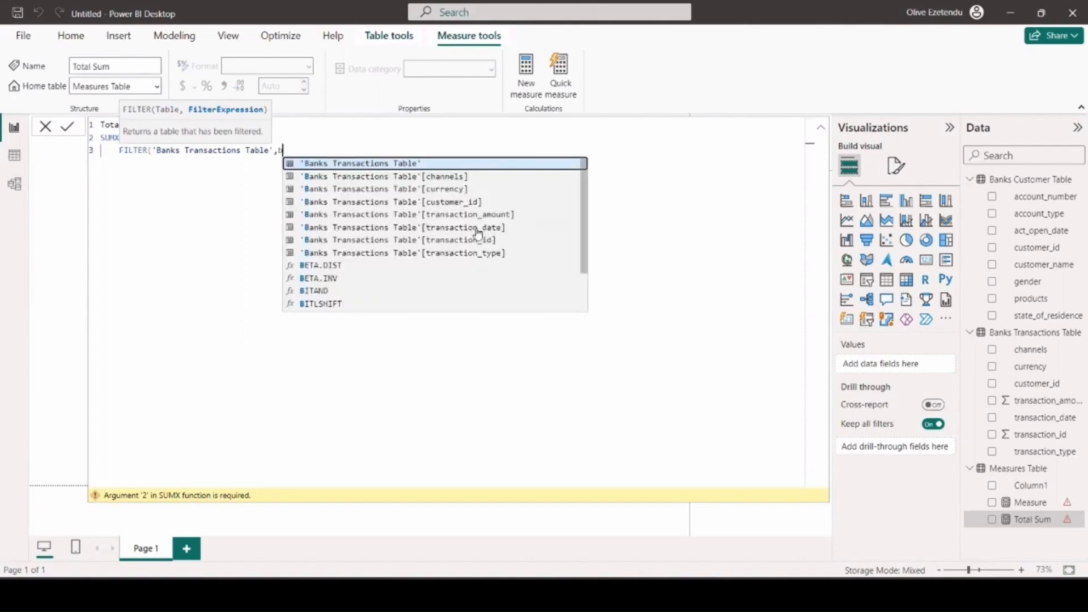
{"action": "left_click", "coordinate": [456, 227]}
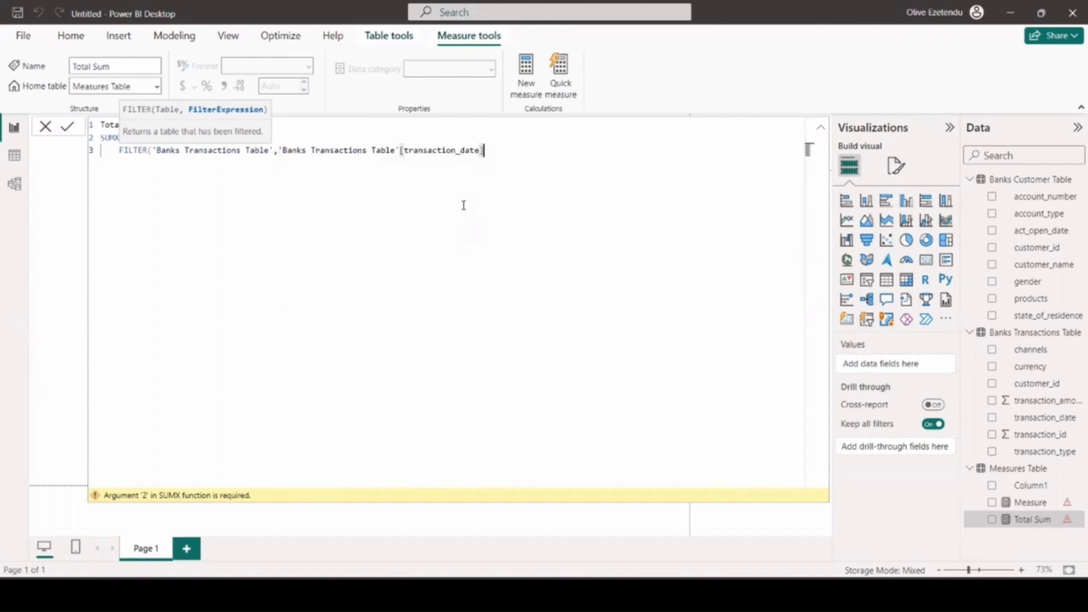
Step: Complete the filter condition so transaction_date equals DATE(2023,08,29), and close FILTER on its own line
{"action": "type", "text": "= "}
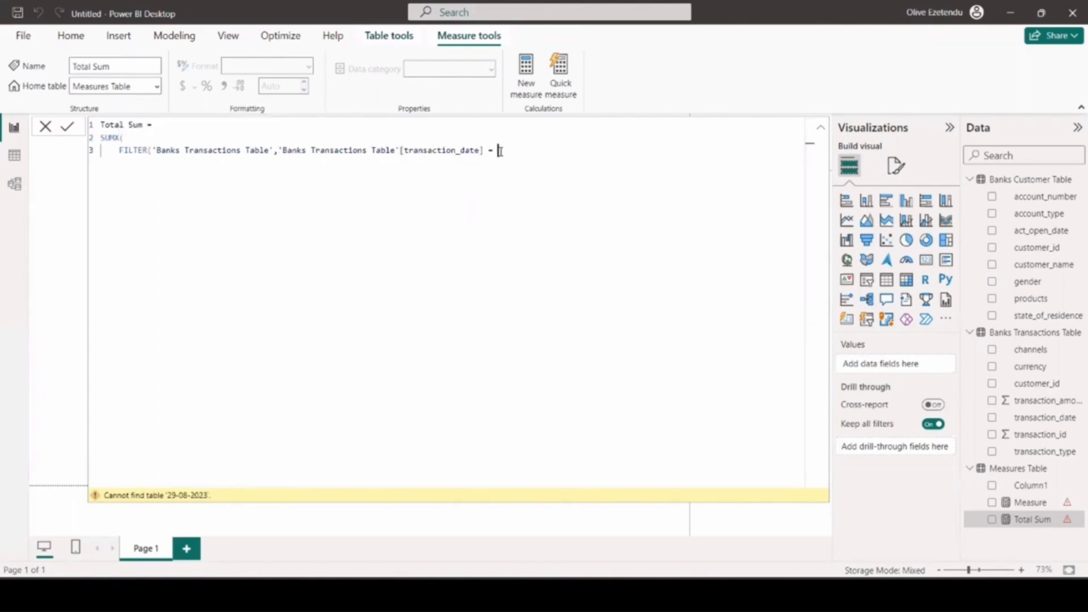
{"action": "type", "text": "DATE"}
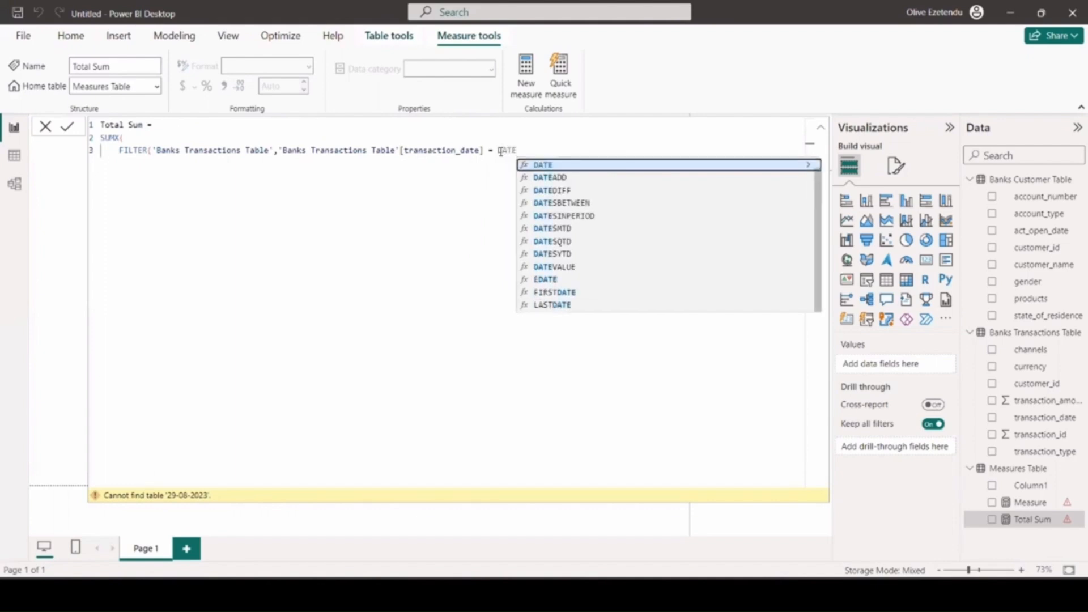
{"action": "type", "text": "("}
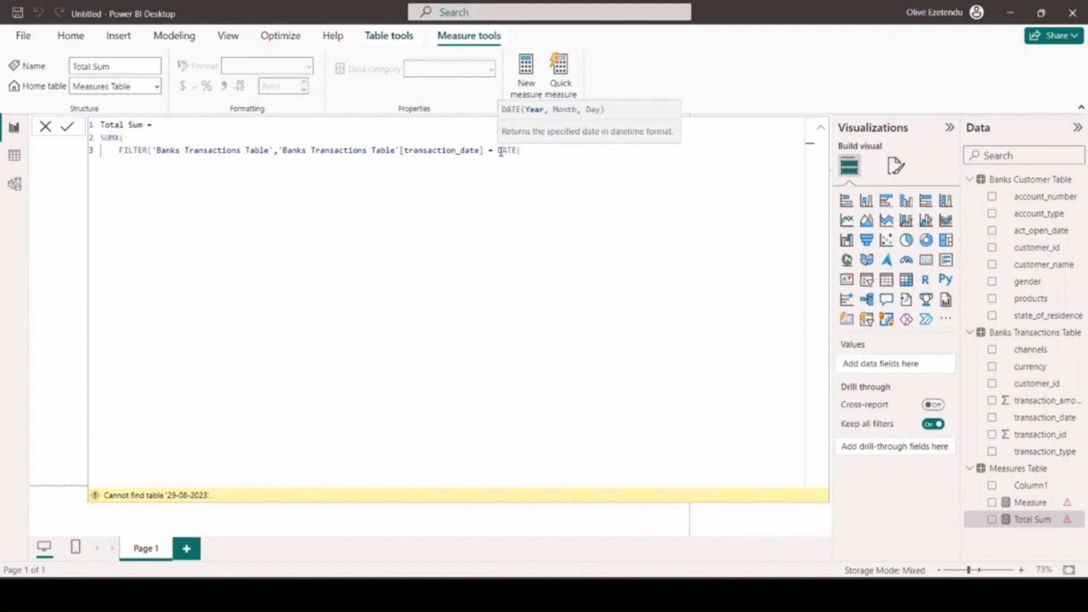
{"action": "type", "text": "2023,08,29)"}
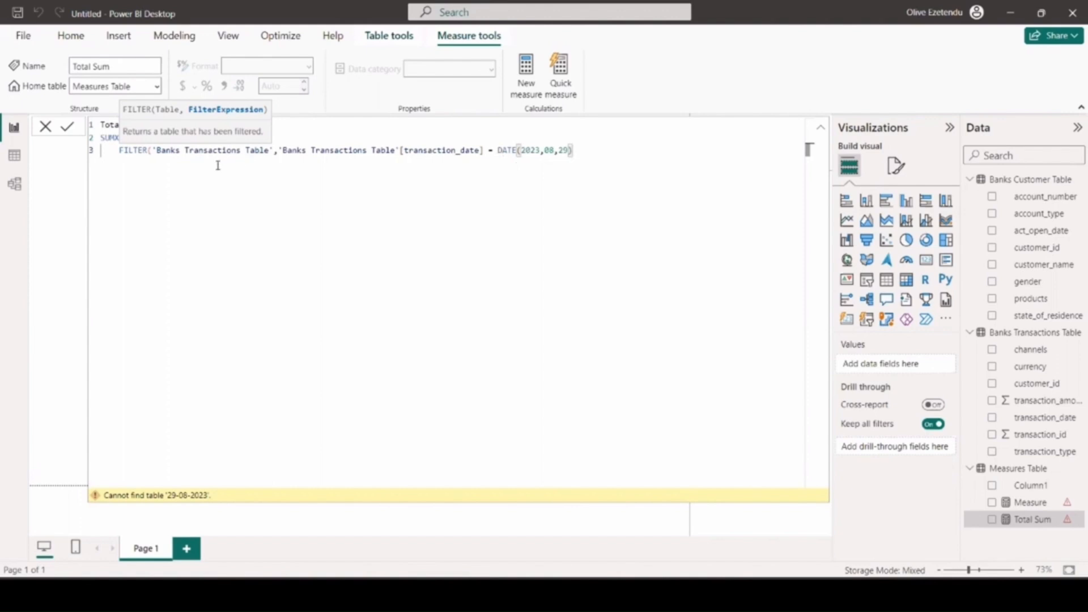
{"action": "key", "text": "Return"}
{"action": "type", "text": ")"}
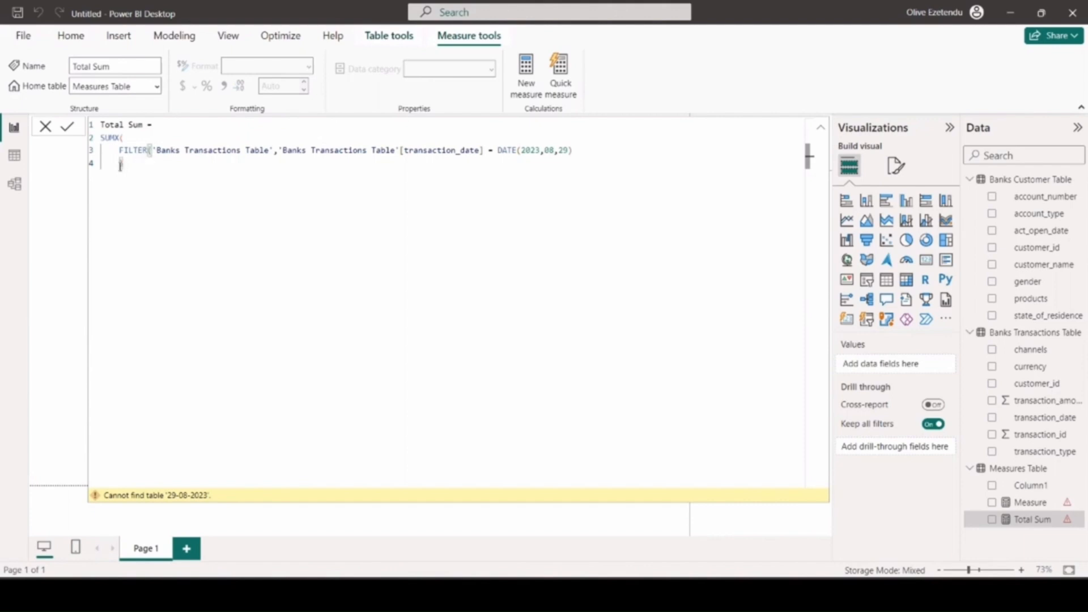
Step: Complete the Total Sum formula with 'Banks Transactions Table'[transaction_amount] as the SUMX expression, close SUMX on its own line, and commit the measure
{"action": "type", "text": ","}
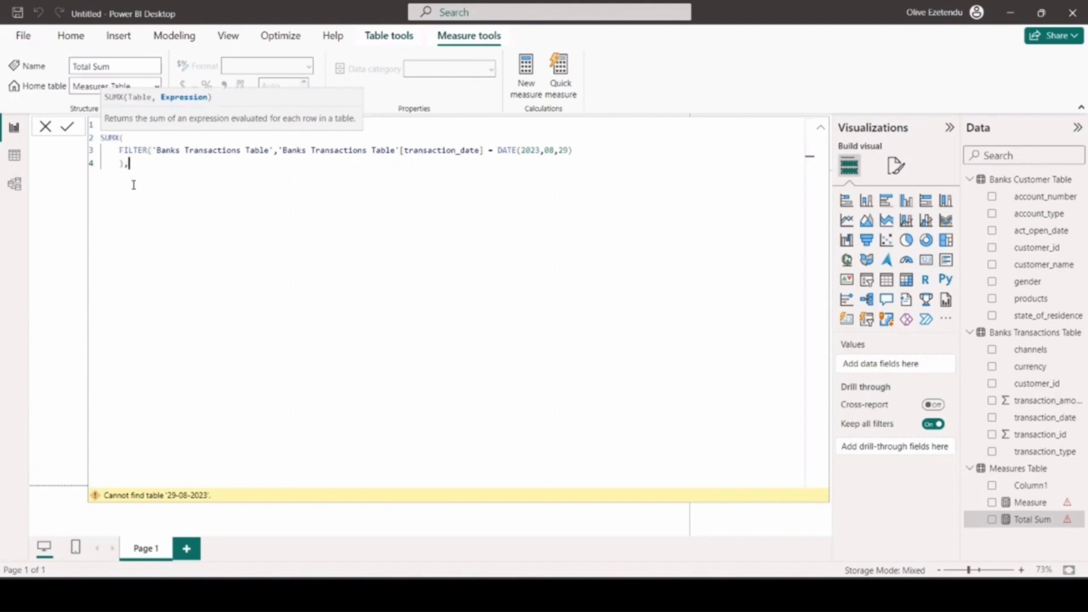
{"action": "key", "text": "Return"}
{"action": "type", "text": "BA"}
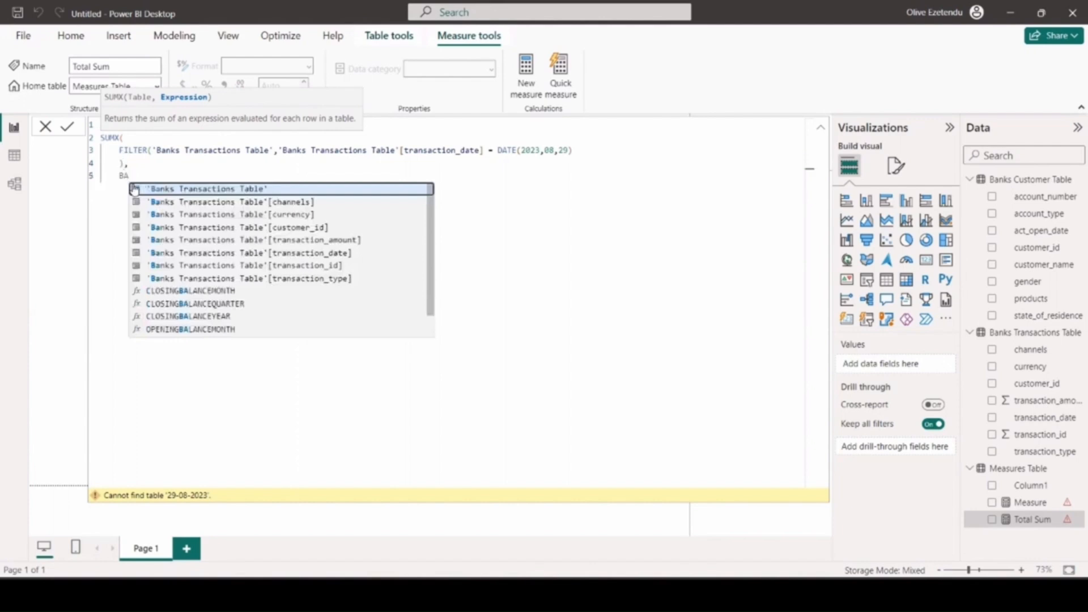
{"action": "left_click", "coordinate": [335, 239]}
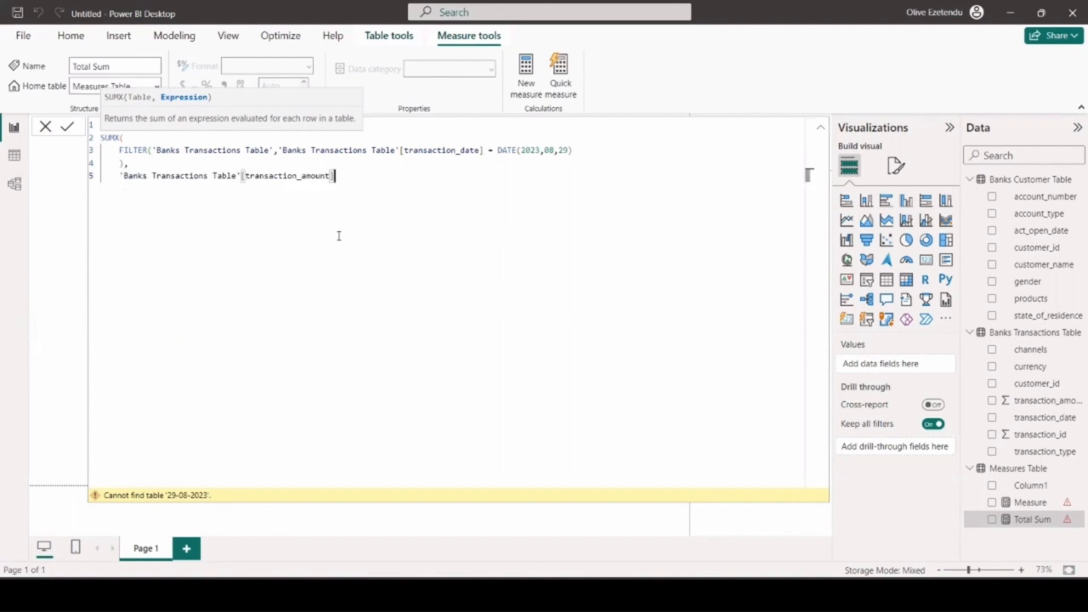
{"action": "key", "text": "Return"}
{"action": "type", "text": ")"}
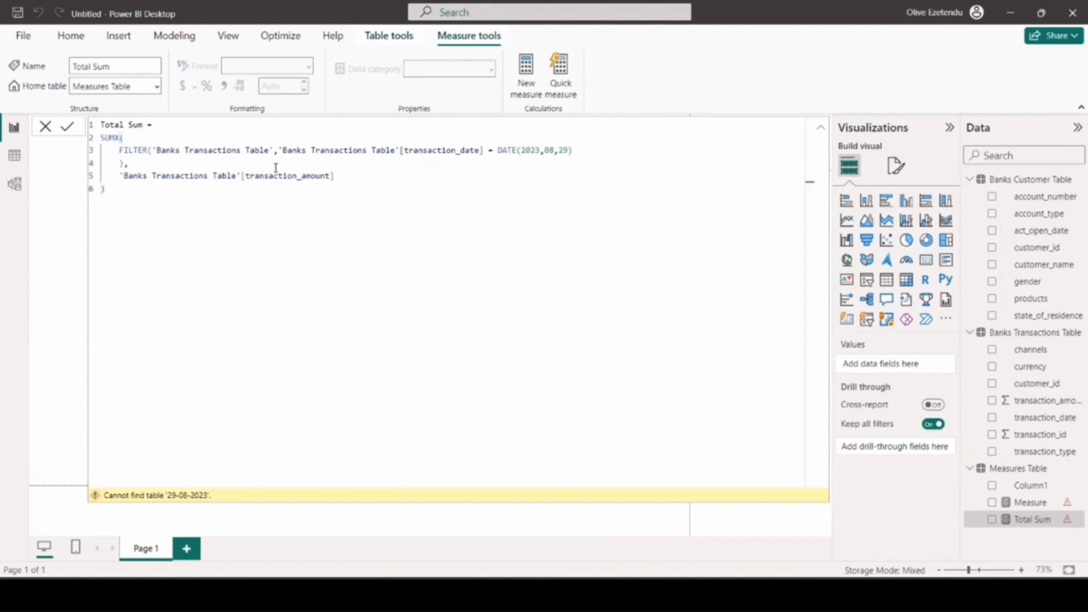
{"action": "key", "text": "Return"}
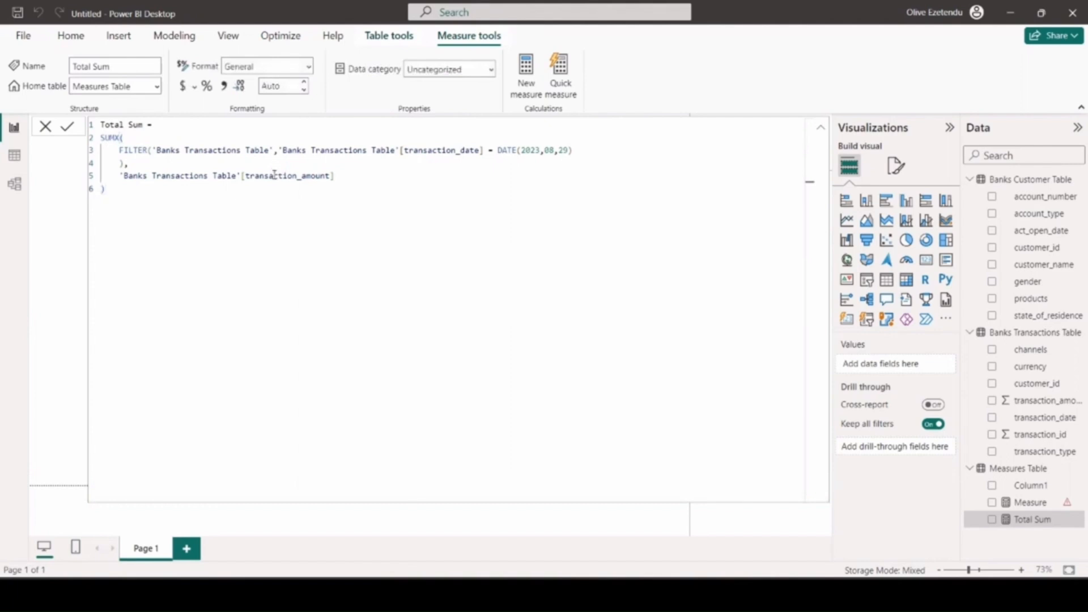
Step: Delete the placeholder Column1 and the faulty Measure from Measures Table, leaving Total Sum
{"action": "left_click", "coordinate": [1041, 540]}
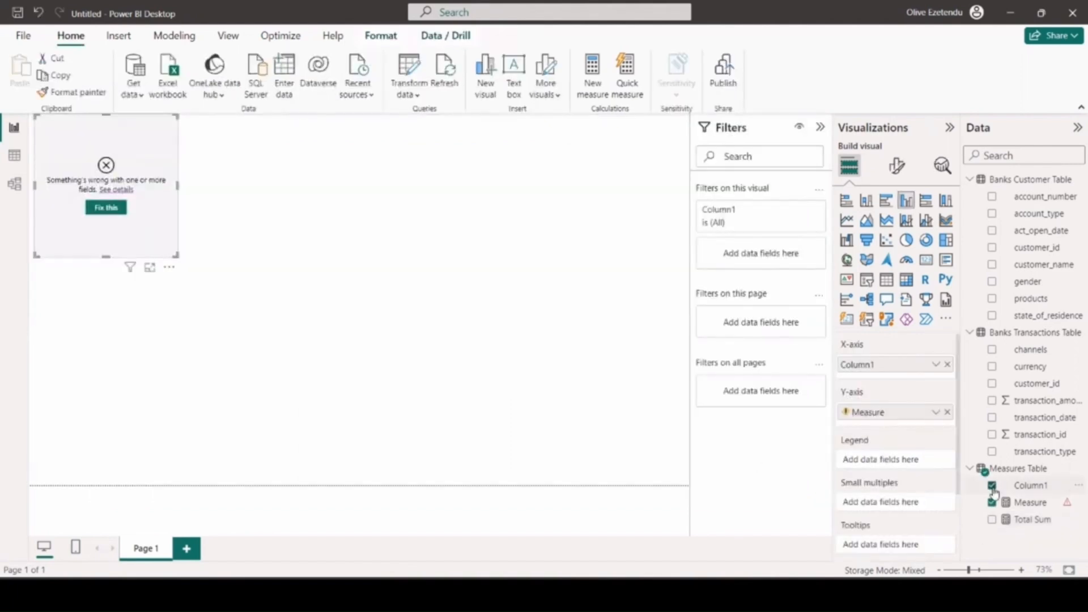
{"action": "left_click", "coordinate": [1076, 486]}
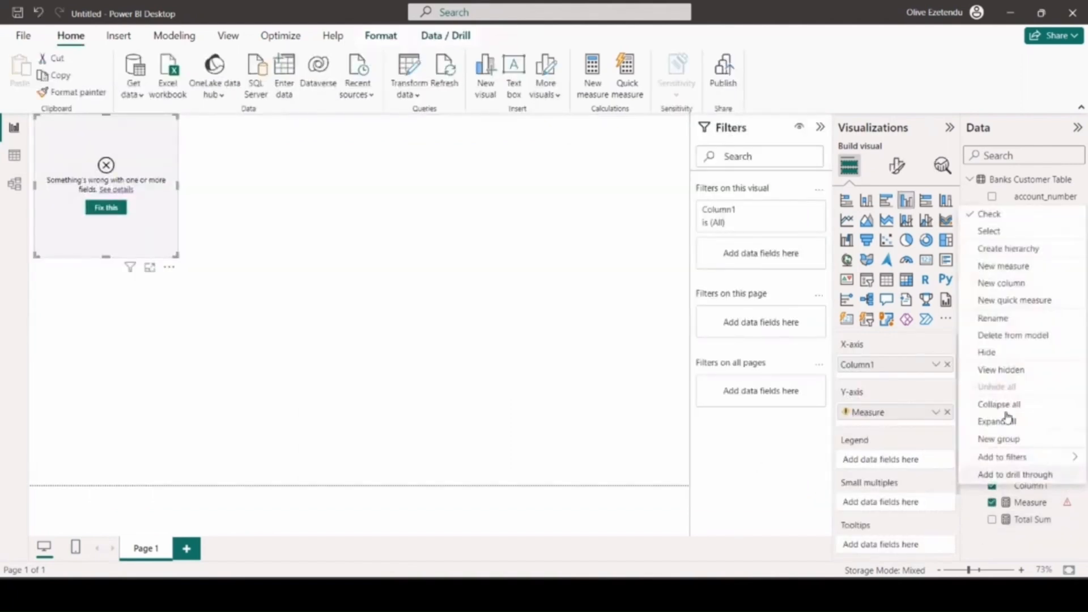
{"action": "left_click", "coordinate": [991, 340]}
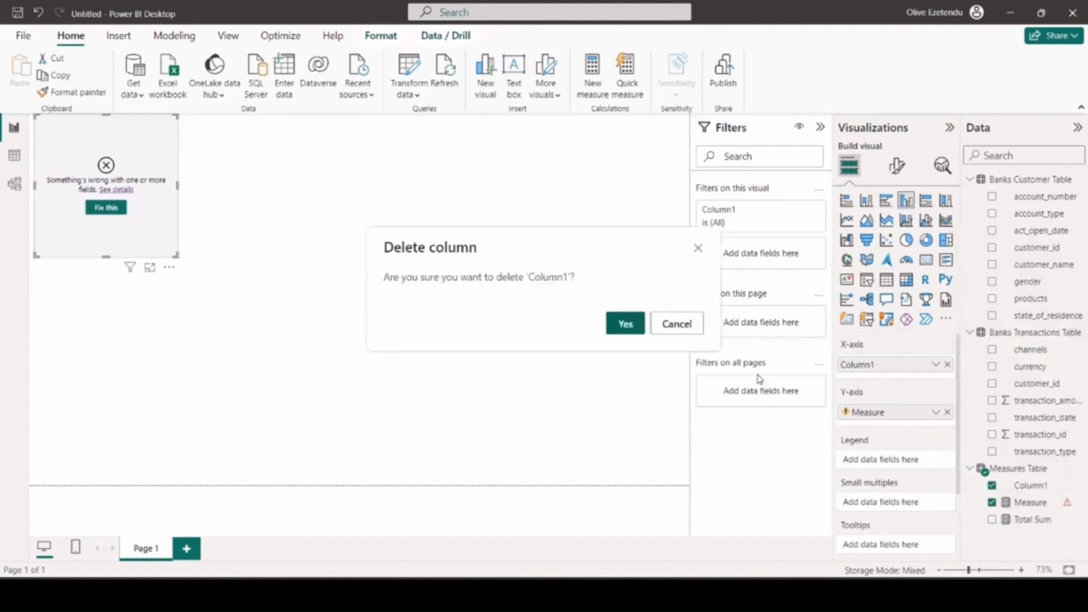
{"action": "left_click", "coordinate": [626, 324]}
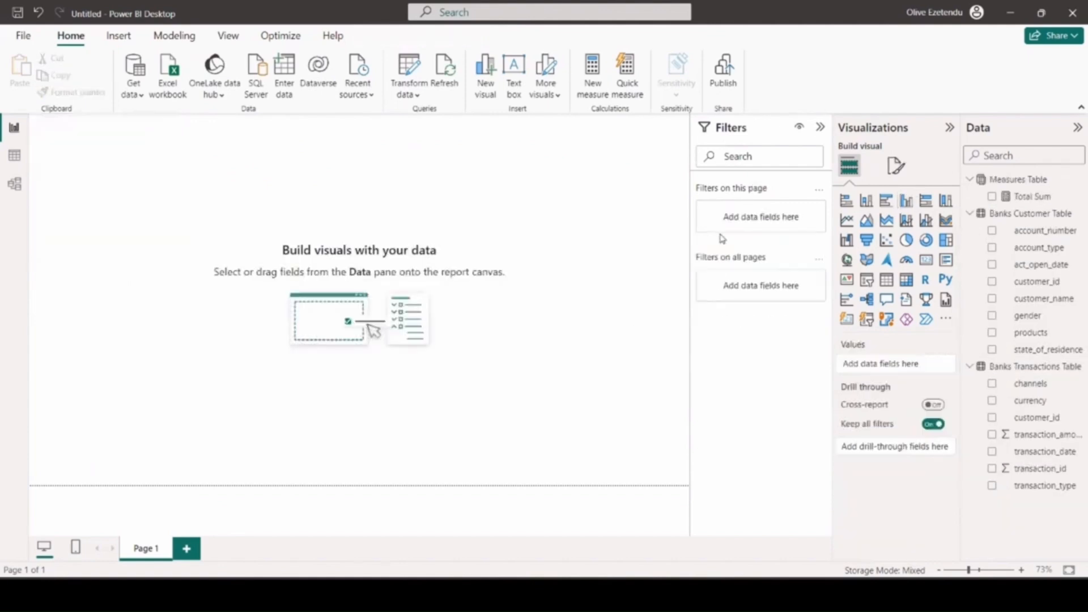
Step: Add a card visual showing Total Sum, shrink its height and width, and place it in the upper-left corner of the page
{"action": "left_click", "coordinate": [926, 261]}
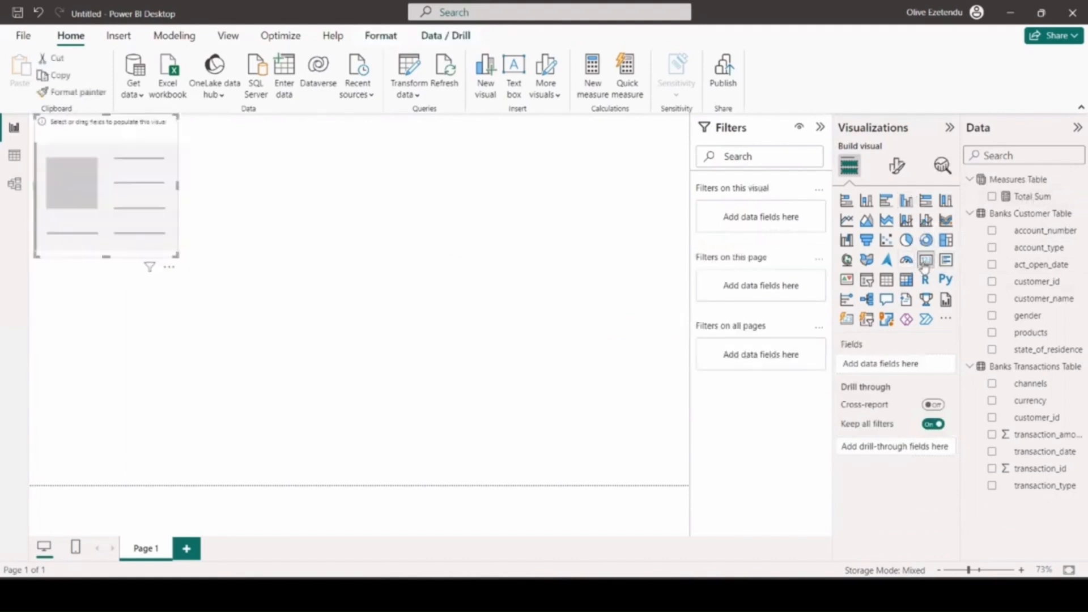
{"action": "left_click_drag", "start_coordinate": [1035, 198], "coordinate": [896, 365]}
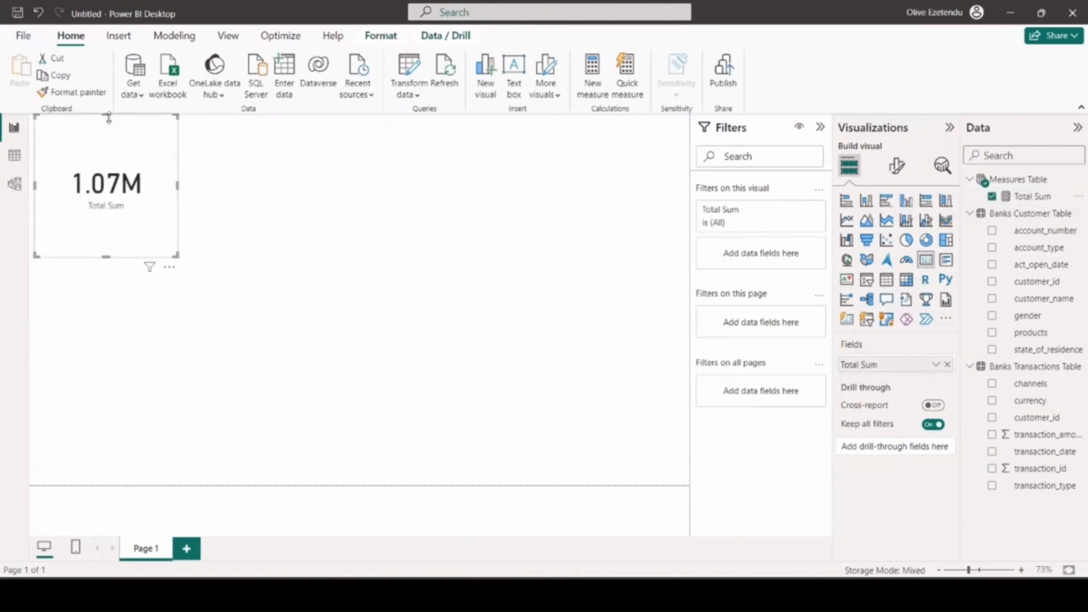
{"action": "left_click_drag", "start_coordinate": [107, 116], "coordinate": [107, 193]}
{"action": "left_click_drag", "start_coordinate": [99, 238], "coordinate": [111, 168]}
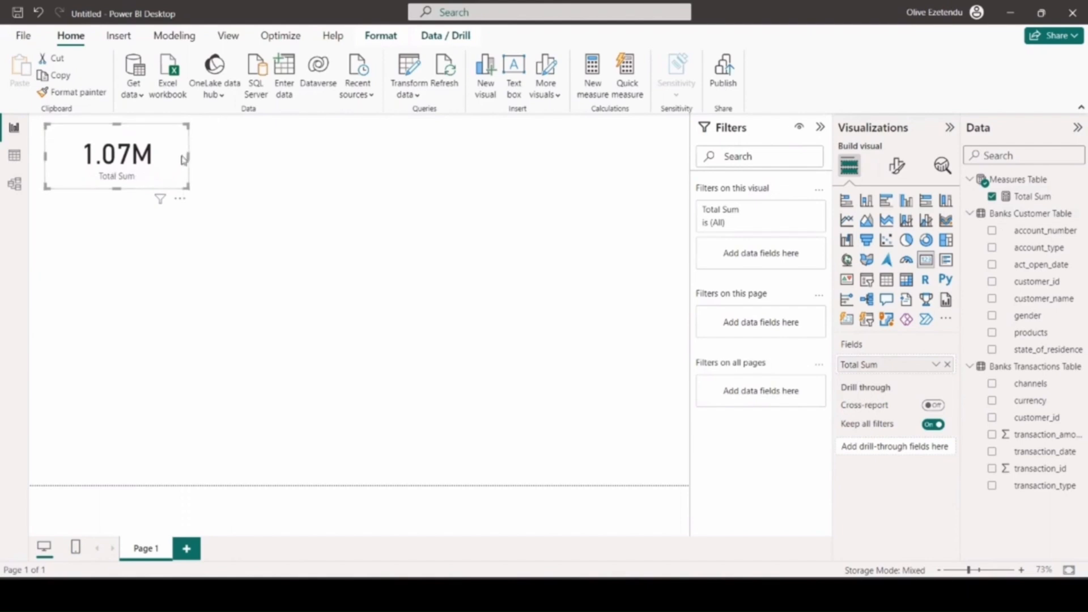
{"action": "left_click_drag", "start_coordinate": [189, 160], "coordinate": [171, 161]}
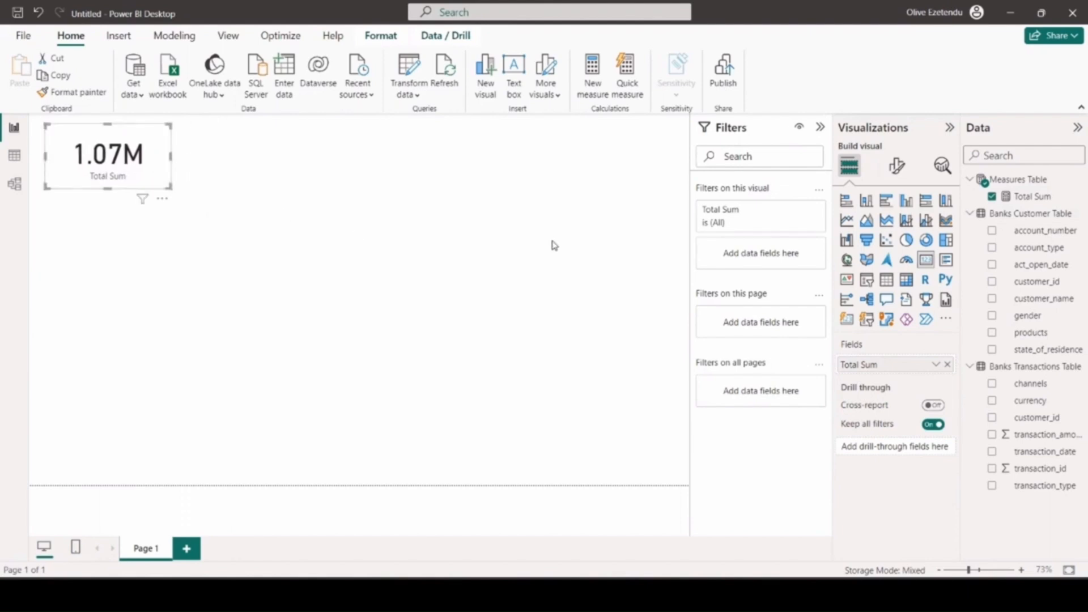
Step: Copy the whole Total Sum formula and paste it into a new measure in Measures Table
{"action": "left_click", "coordinate": [1032, 198]}
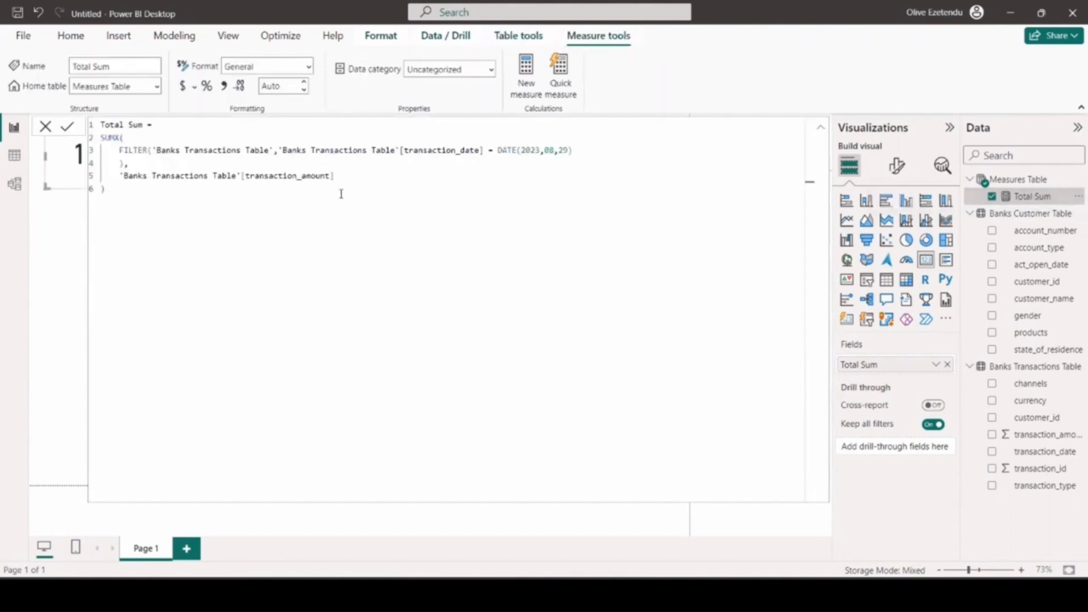
{"action": "left_click_drag", "start_coordinate": [115, 195], "coordinate": [101, 125]}
{"action": "key", "text": "ctrl+c"}
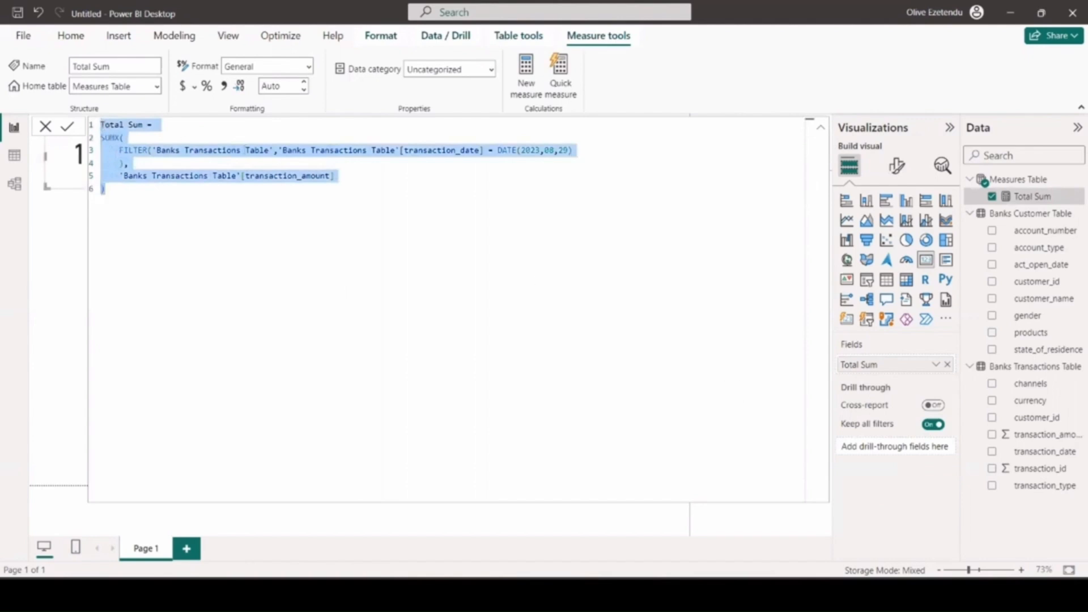
{"action": "left_click", "coordinate": [897, 491]}
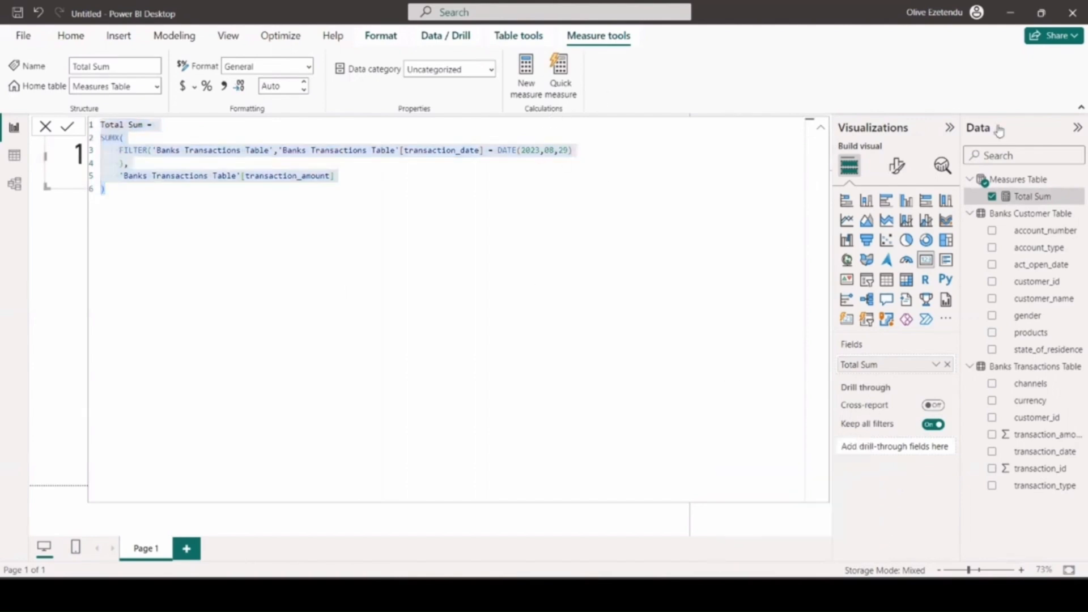
{"action": "left_click", "coordinate": [1004, 181]}
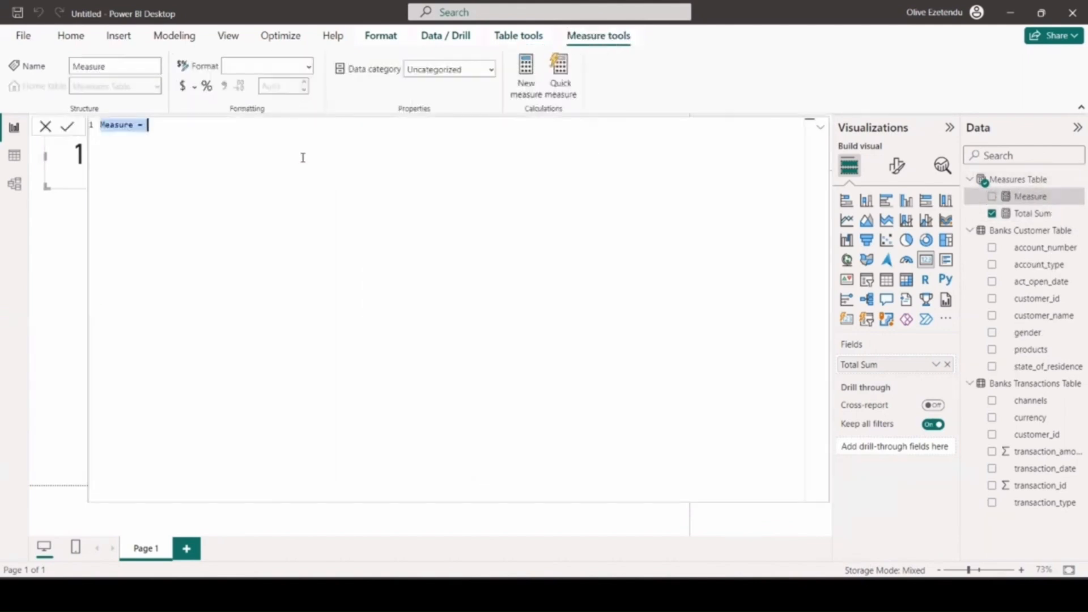
{"action": "key", "text": "ctrl+v"}
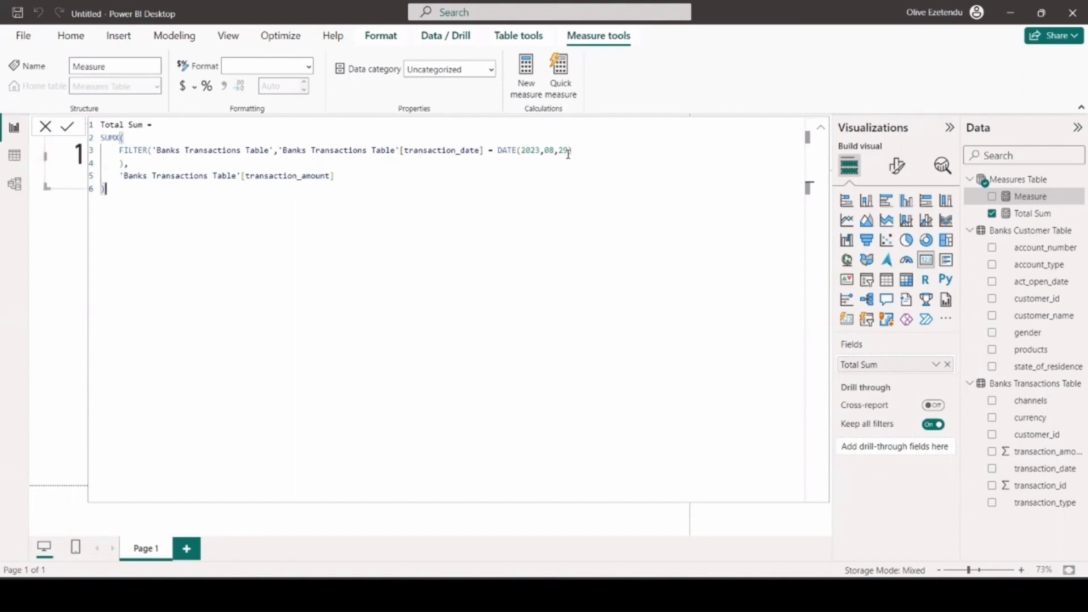
Step: Add the condition 'Banks Transactions Table'[transaction_type] = "Credit" && on its own line before the transaction_date condition inside FILTER
{"action": "left_click", "coordinate": [279, 150]}
{"action": "key", "text": "shift+Return"}
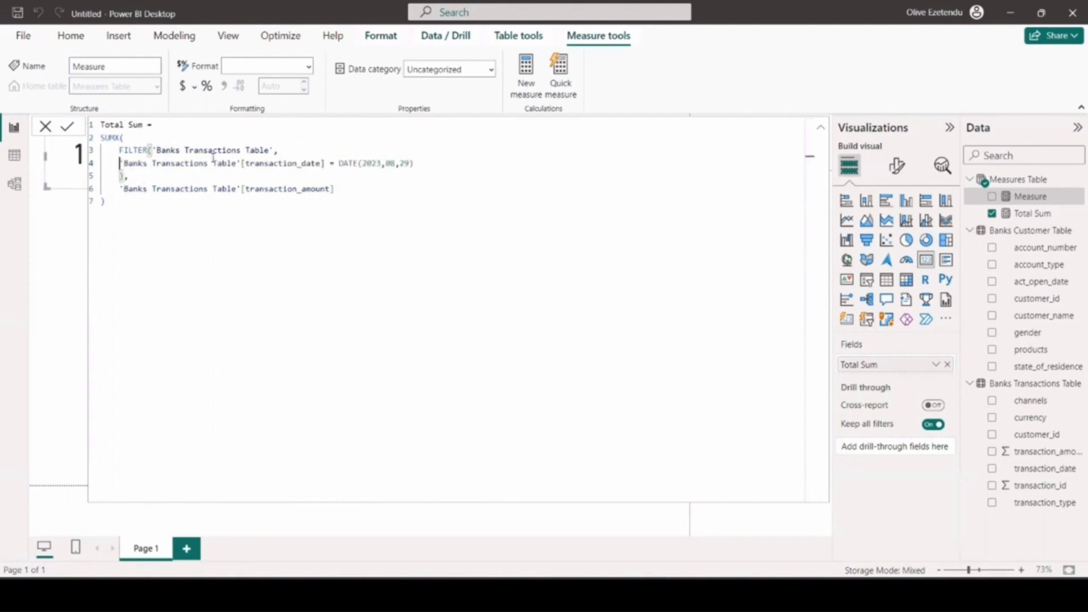
{"action": "left_click", "coordinate": [281, 149]}
{"action": "key", "text": "shift+Return"}
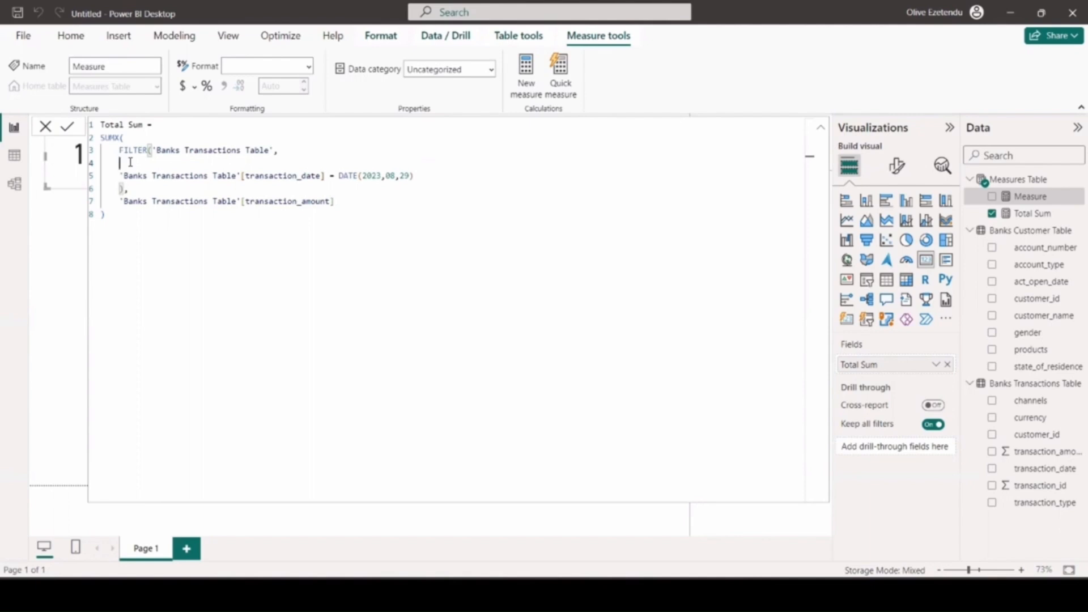
{"action": "type", "text": "B"}
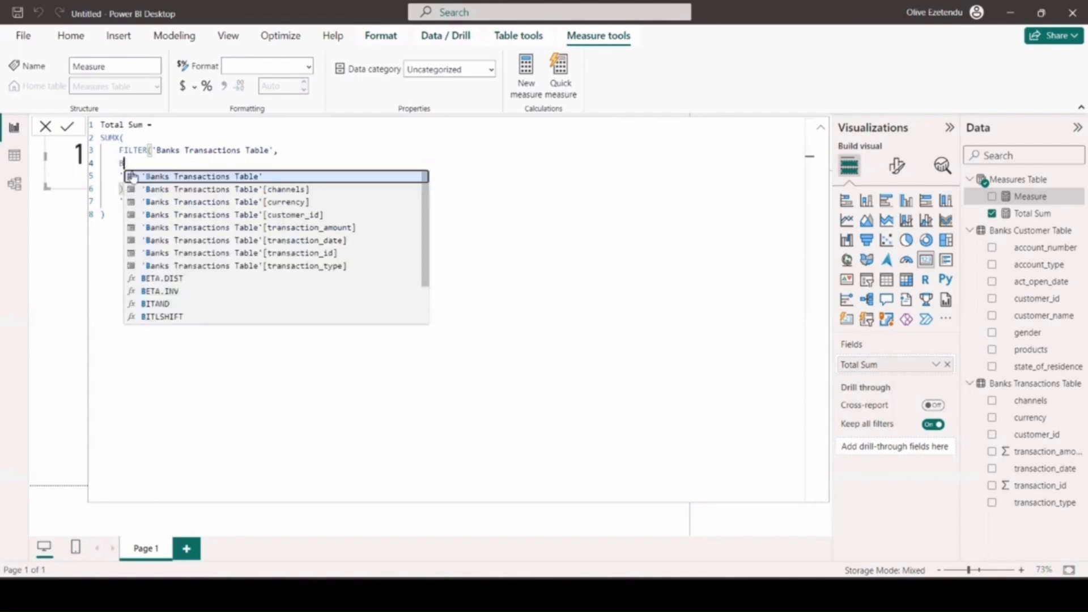
{"action": "left_click", "coordinate": [318, 266]}
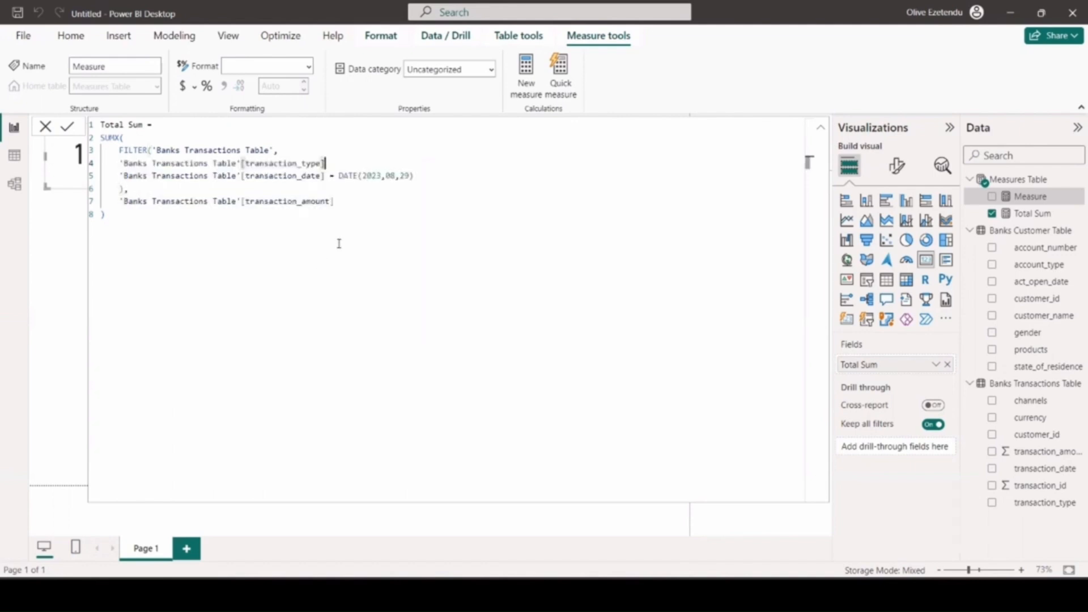
{"action": "type", "text": "= \""}
{"action": "type", "text": "Credit\""}
{"action": "left_click", "coordinate": [395, 160]}
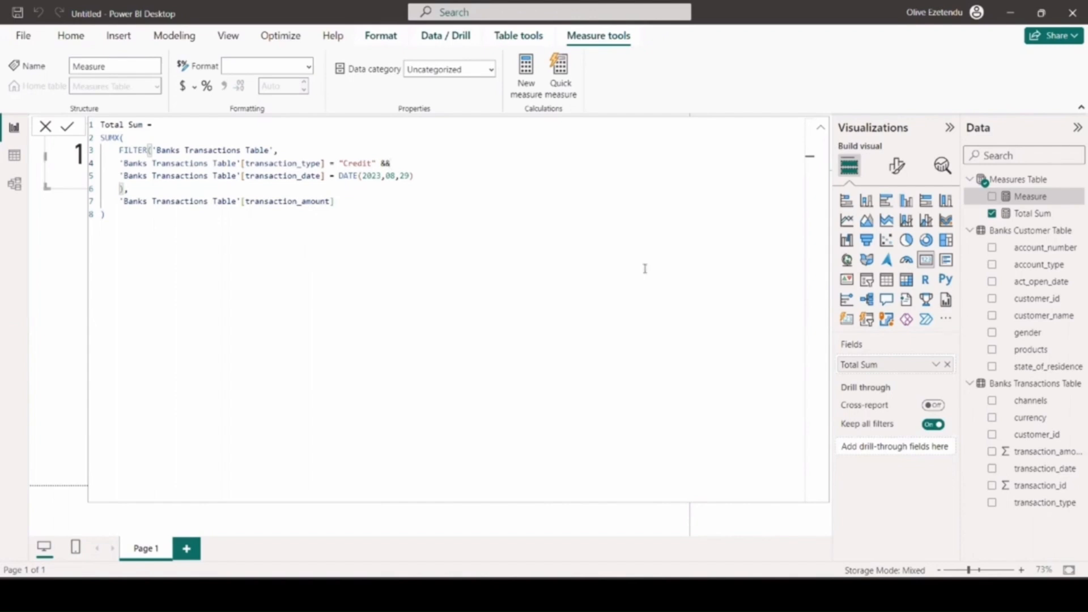
Step: Change the new measure's name in the formula to Total Credit and commit it
{"action": "key", "text": "Return"}
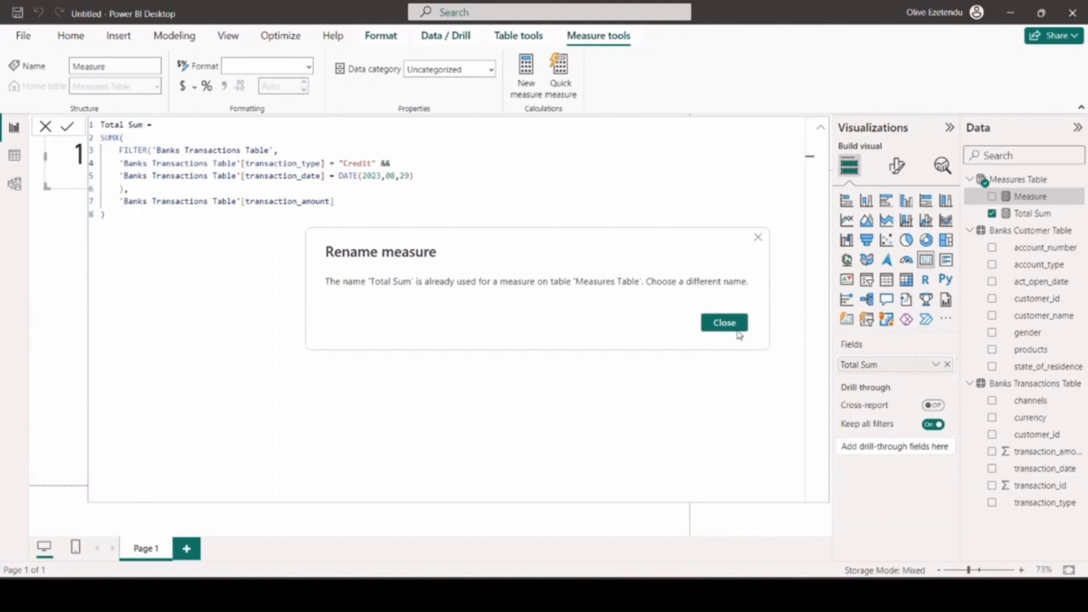
{"action": "left_click", "coordinate": [757, 238]}
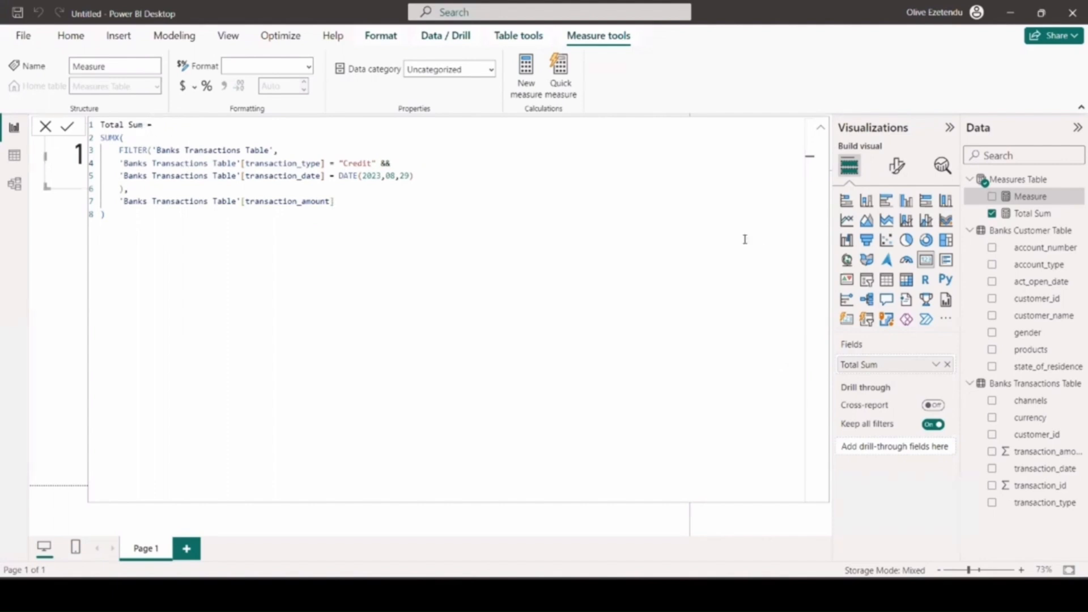
{"action": "double_click", "coordinate": [142, 124]}
{"action": "key", "text": "BackSpace"}
{"action": "type", "text": "Credit"}
{"action": "key", "text": "Return"}
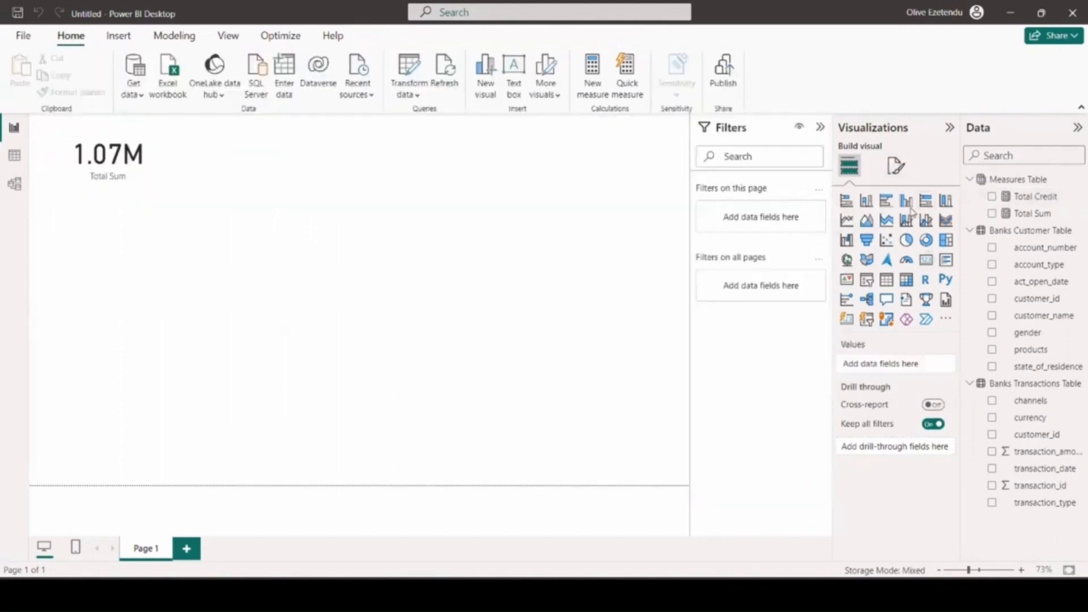
Step: Add a card visual showing Total Credit and place it to the right of the Total Sum card
{"action": "left_click", "coordinate": [926, 262]}
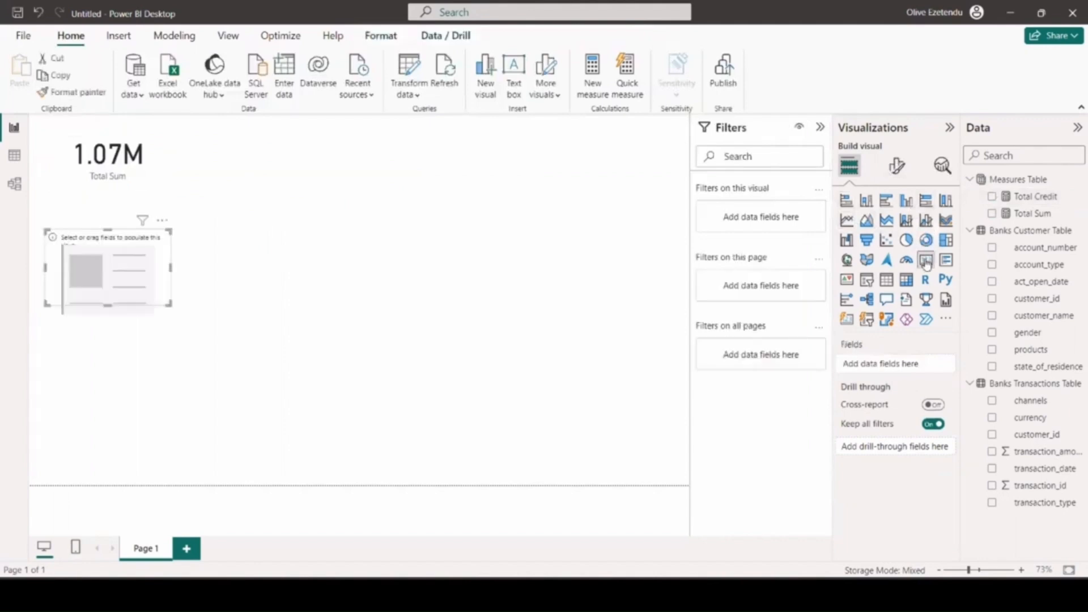
{"action": "left_click_drag", "start_coordinate": [91, 255], "coordinate": [247, 143]}
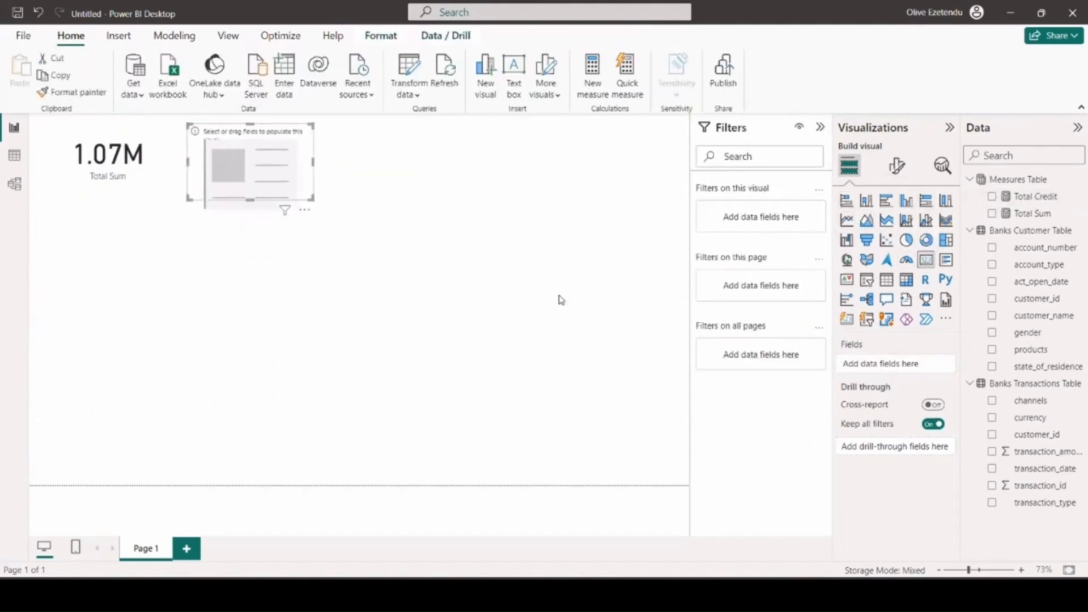
{"action": "left_click_drag", "start_coordinate": [1033, 197], "coordinate": [902, 368]}
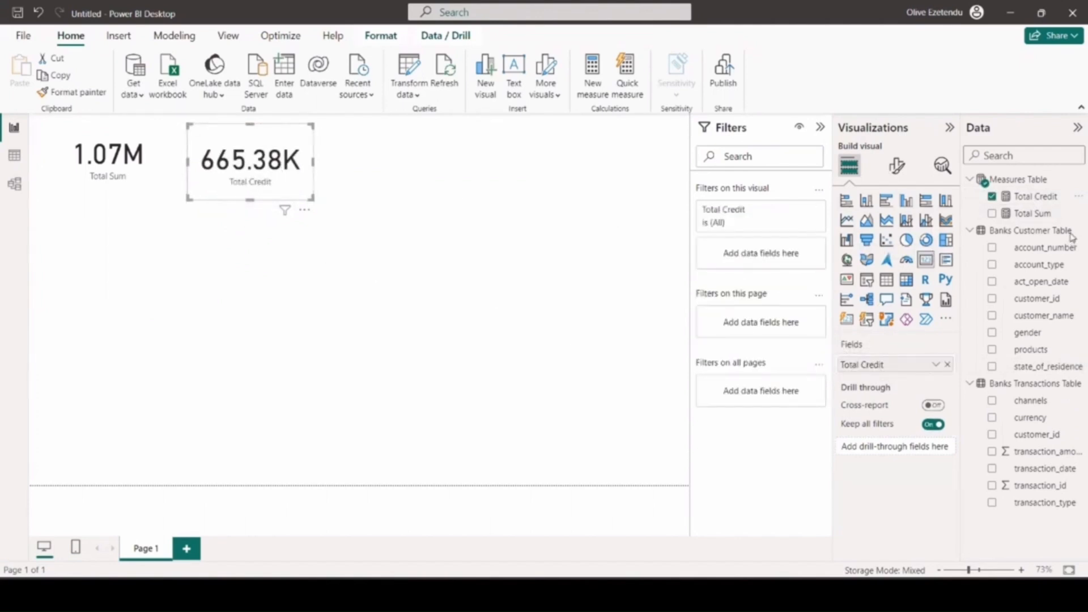
Step: Format the Total Credit measure to 1 decimal place
{"action": "left_click", "coordinate": [1037, 197]}
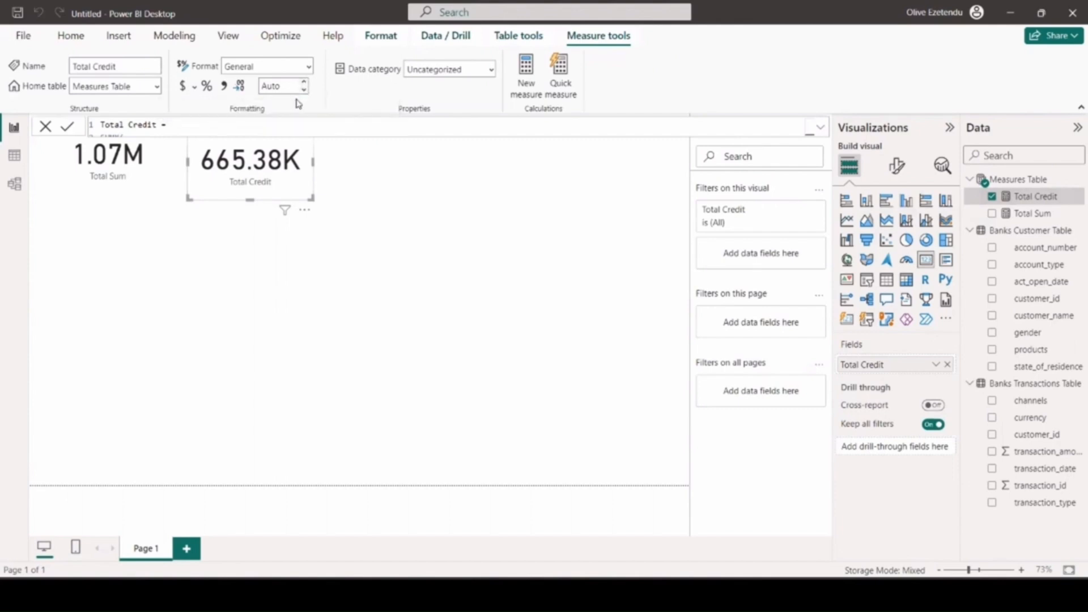
{"action": "left_click", "coordinate": [303, 89]}
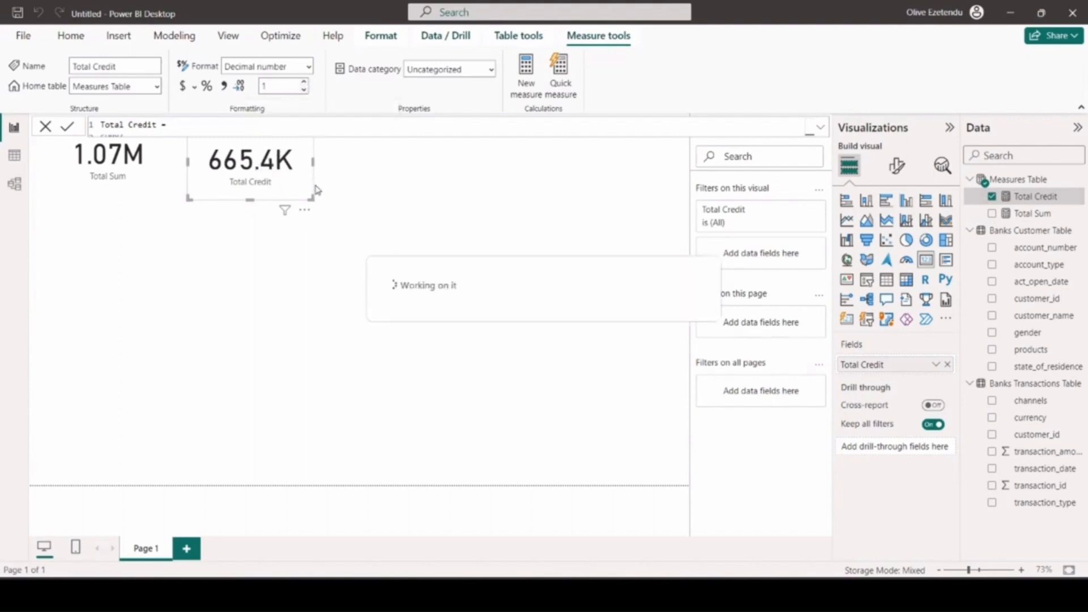
{"action": "left_click", "coordinate": [1017, 179]}
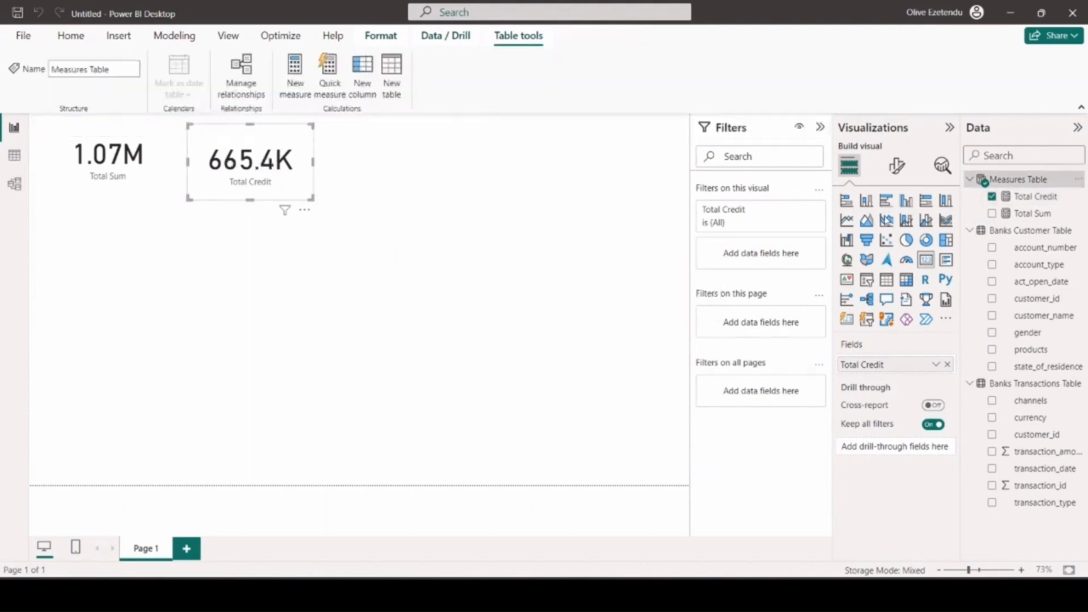
Step: Create a new measure in Measures Table and fill it with a copy of the full Total Credit formula
{"action": "left_click", "coordinate": [1029, 196]}
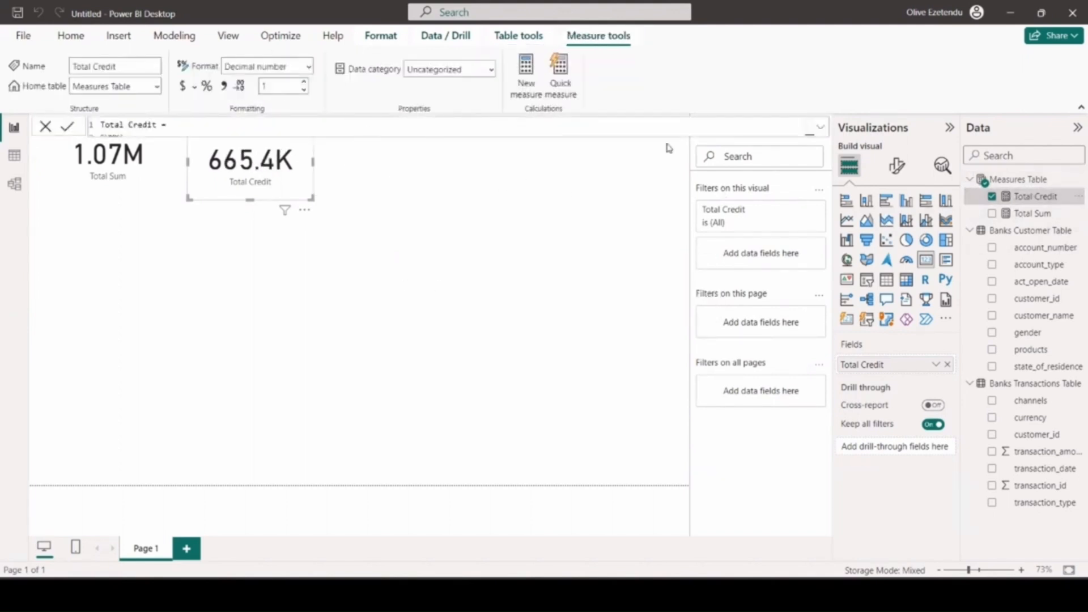
{"action": "left_click", "coordinate": [821, 127]}
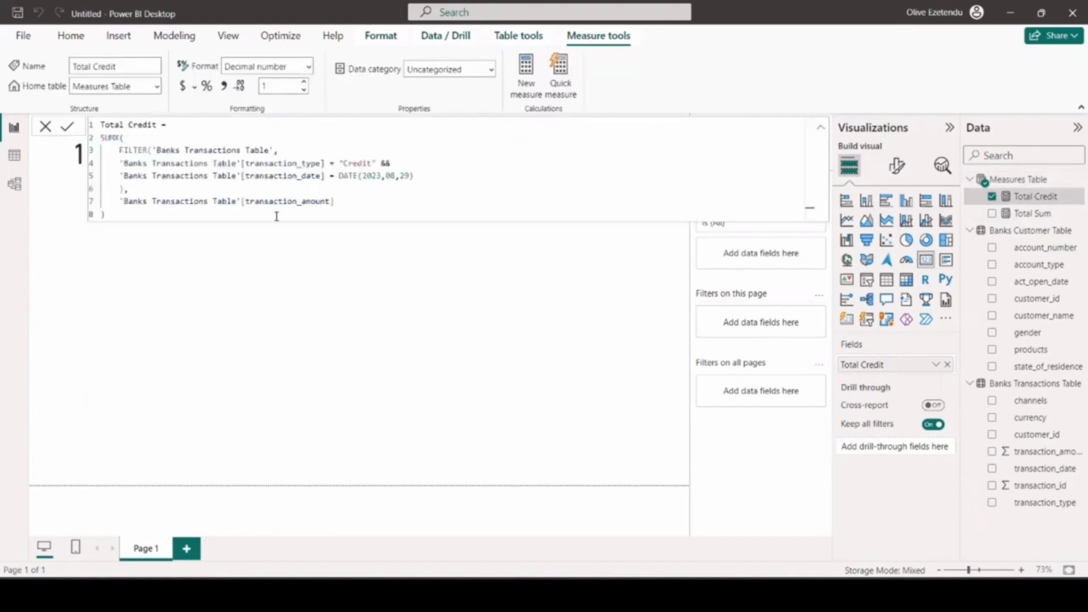
{"action": "left_click_drag", "start_coordinate": [152, 216], "coordinate": [99, 128]}
{"action": "key", "text": "ctrl+c"}
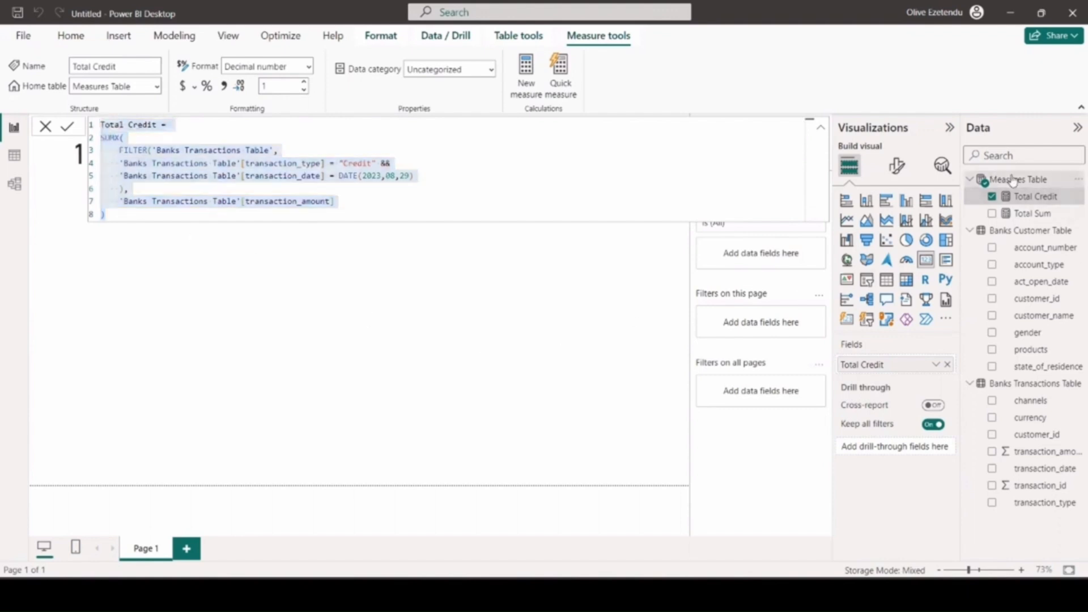
{"action": "left_click", "coordinate": [982, 178]}
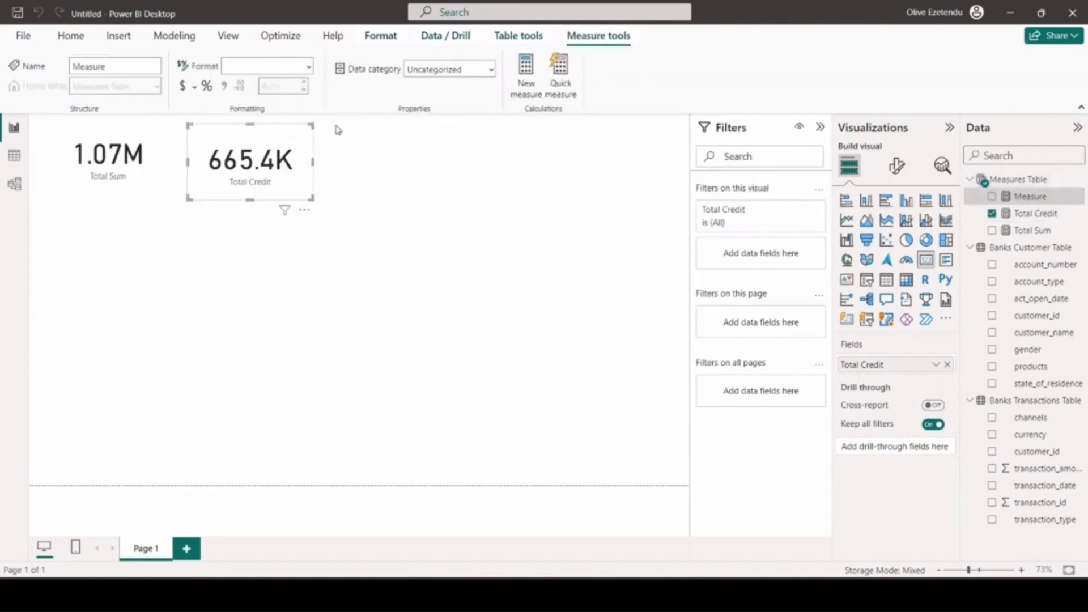
{"action": "key", "text": "ctrl+a"}
{"action": "key", "text": "ctrl+v"}
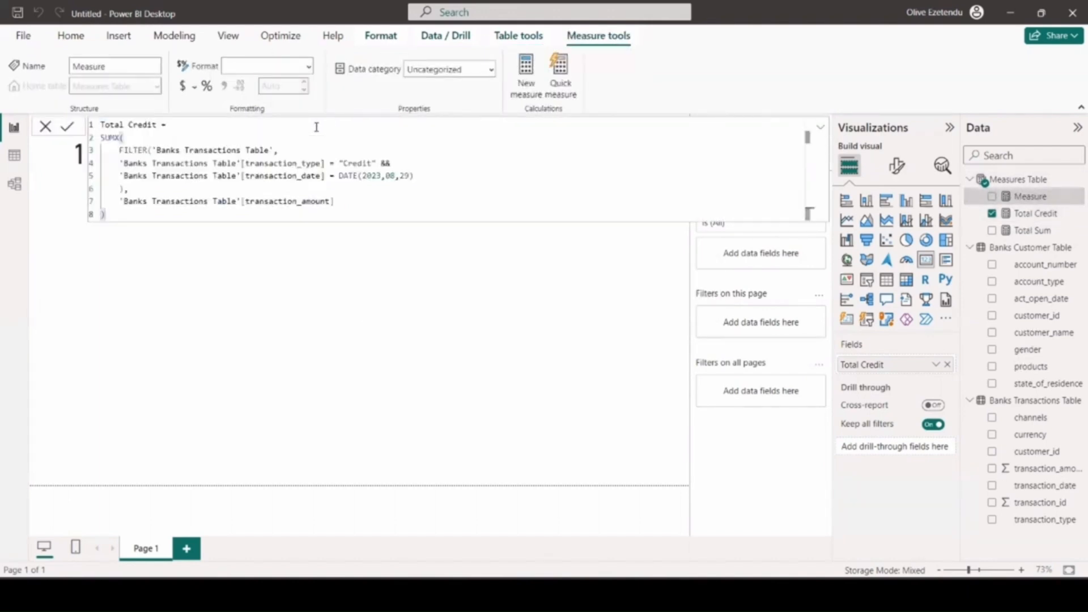
Step: Change the copied formula's transaction_type condition to "Debit", name the measure Total Debit and commit it
{"action": "left_click", "coordinate": [363, 163]}
{"action": "key", "text": "BackSpace"}
{"action": "key", "text": "BackSpace"}
{"action": "key", "text": "BackSpace"}
{"action": "key", "text": "BackSpace"}
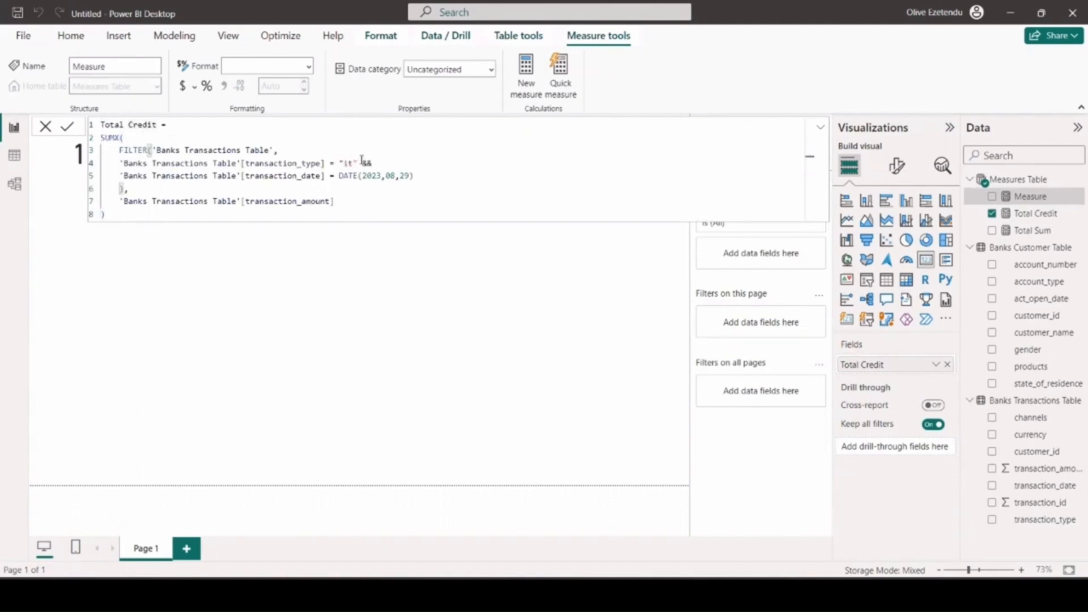
{"action": "type", "text": "Deb"}
{"action": "left_click_drag", "start_coordinate": [157, 124], "coordinate": [130, 125]}
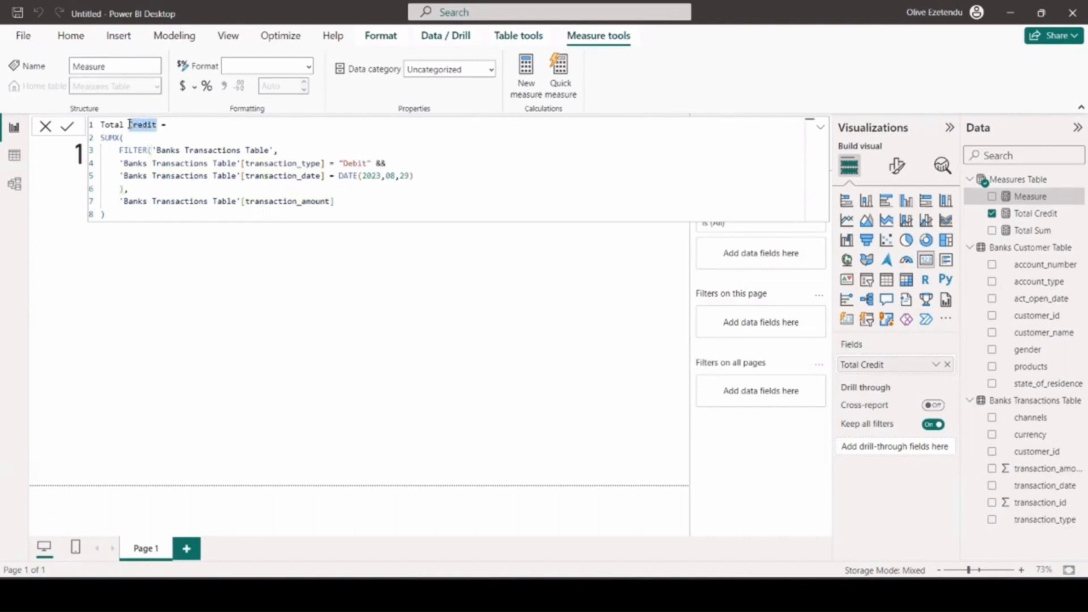
{"action": "type", "text": "Debit"}
{"action": "left_click", "coordinate": [387, 315]}
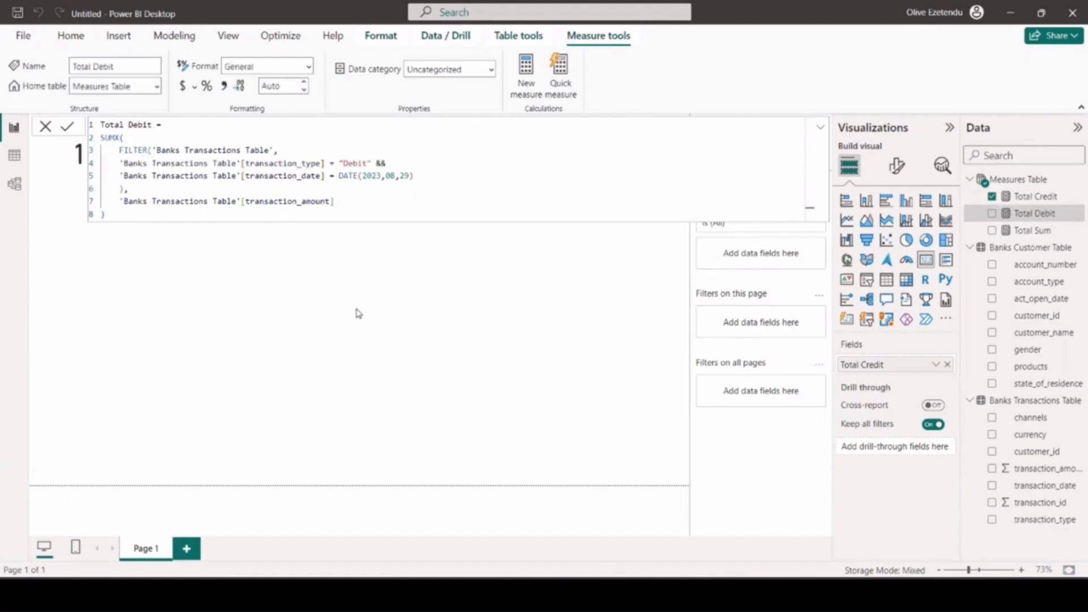
Step: Add a card visual showing Total Debit and place it to the right of the Total Credit card
{"action": "left_click", "coordinate": [596, 350]}
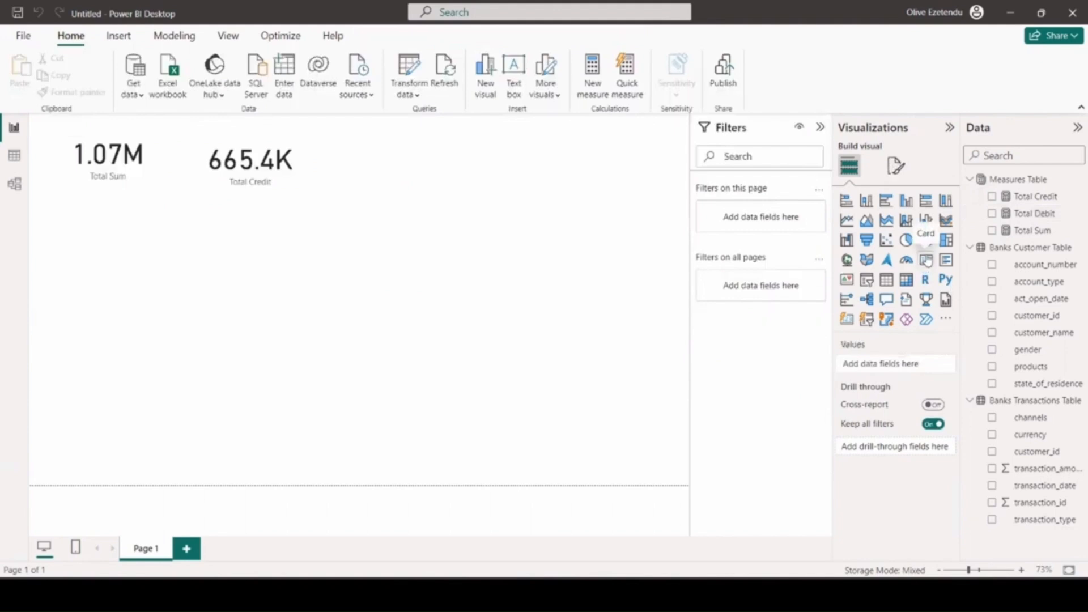
{"action": "left_click", "coordinate": [926, 260]}
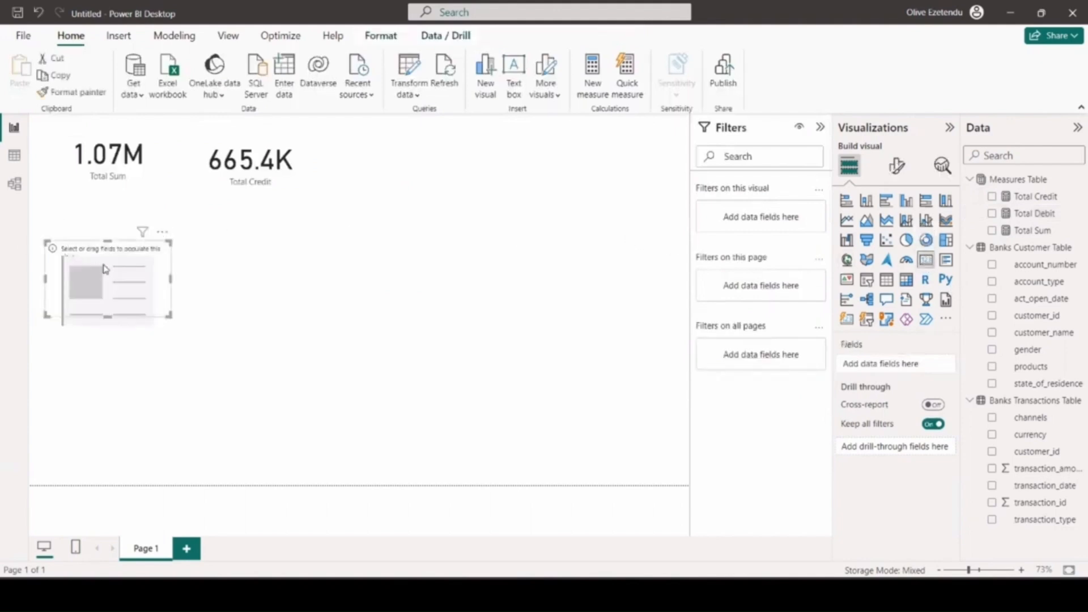
{"action": "left_click_drag", "start_coordinate": [104, 269], "coordinate": [419, 161]}
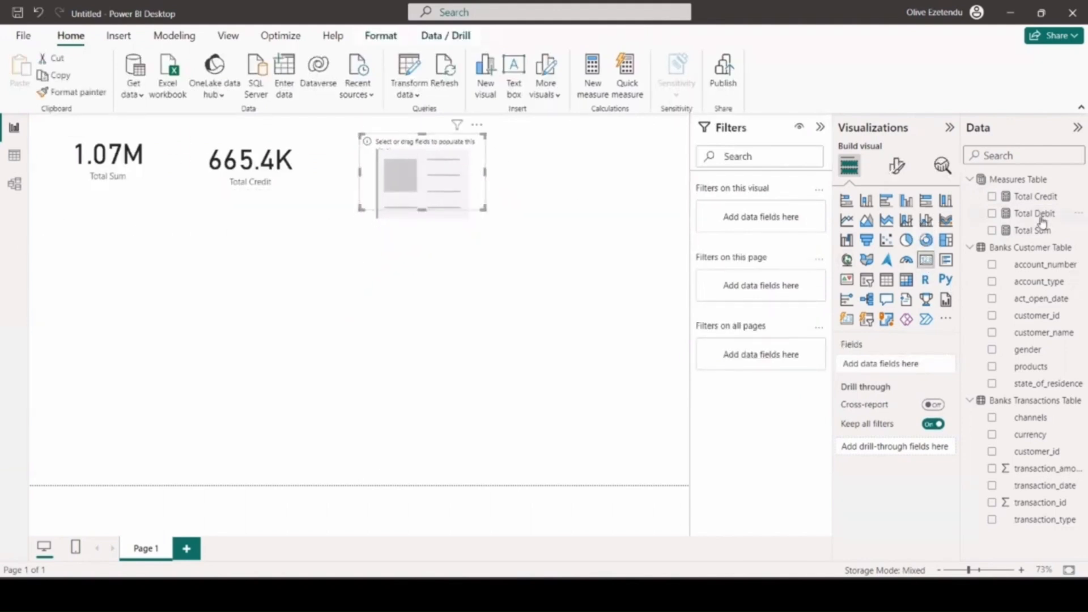
{"action": "left_click_drag", "start_coordinate": [1040, 215], "coordinate": [912, 364]}
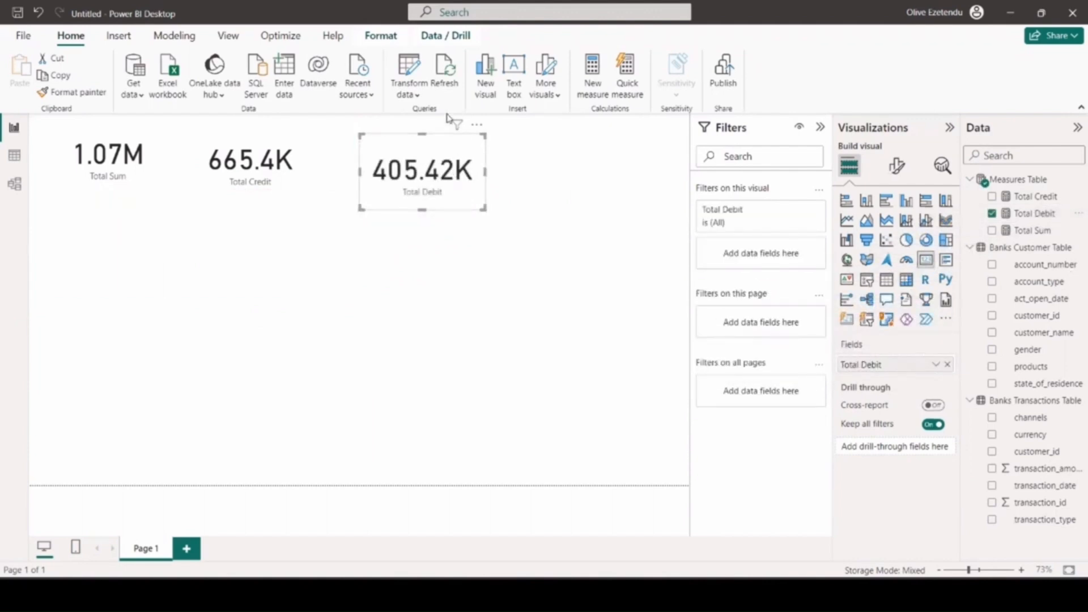
Step: Copy the Total Credit card's formatting onto the Total Debit card
{"action": "left_click", "coordinate": [285, 164]}
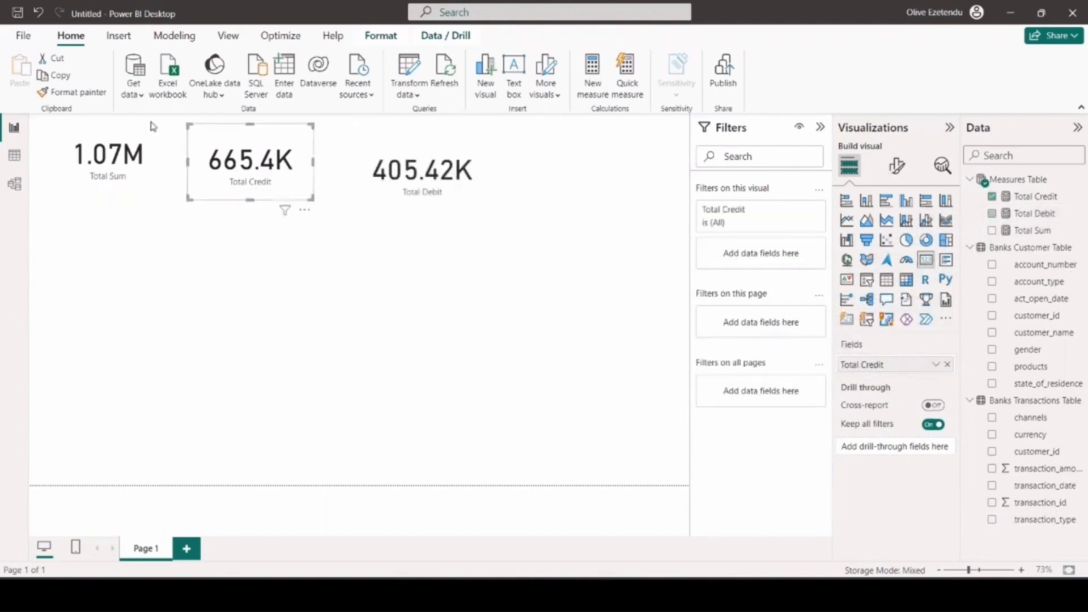
{"action": "left_click", "coordinate": [65, 91]}
{"action": "left_click", "coordinate": [439, 175]}
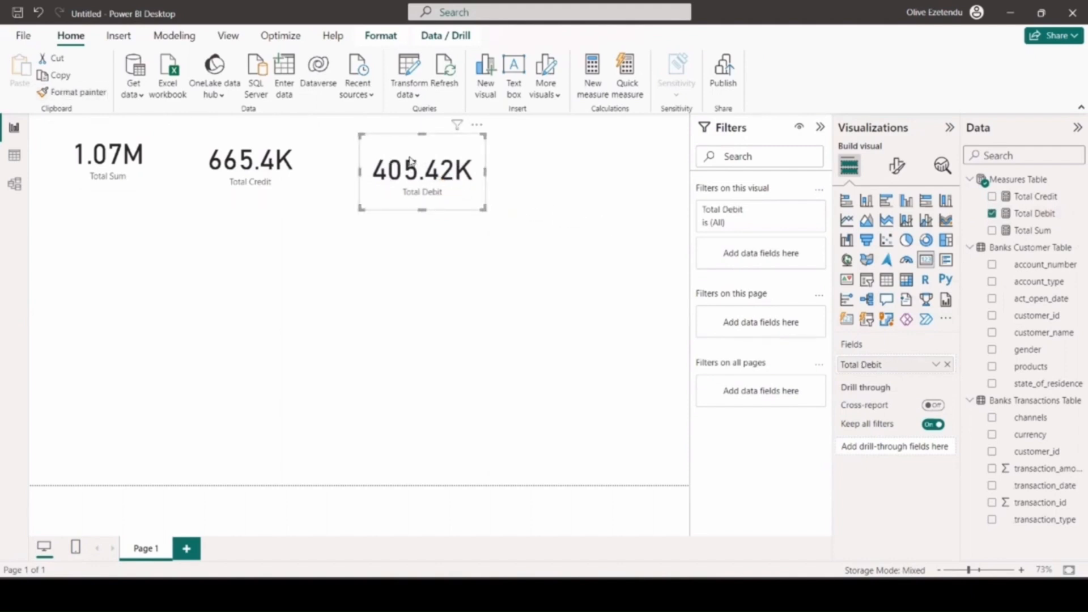
Step: Format the Total Debit measure to 1 decimal place and align its card level with the Total Credit card
{"action": "left_click", "coordinate": [1040, 213]}
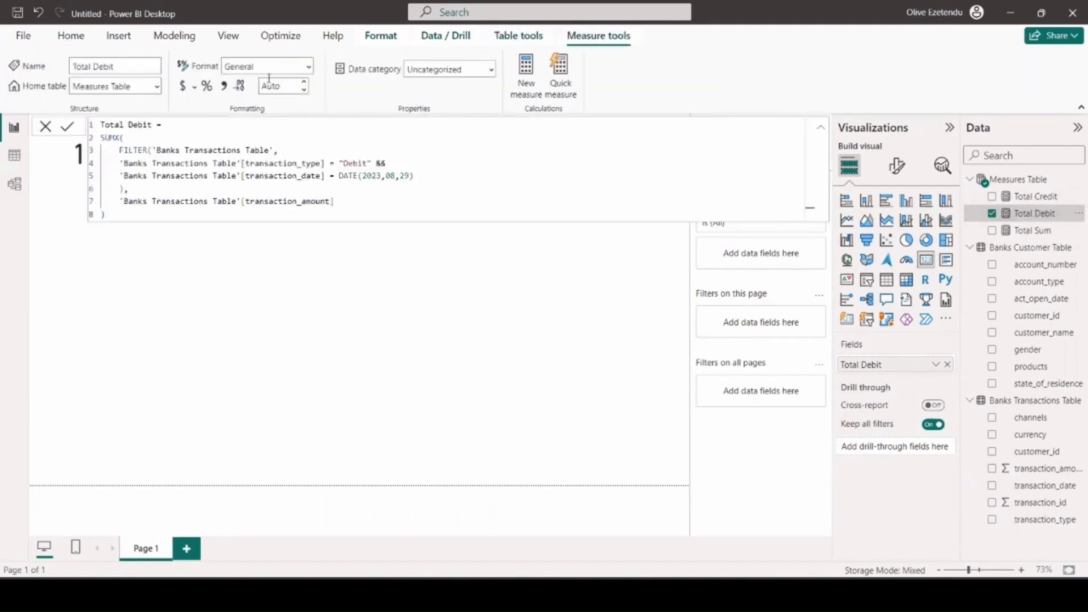
{"action": "left_click", "coordinate": [305, 88]}
{"action": "left_click", "coordinate": [305, 83]}
{"action": "left_click", "coordinate": [821, 129]}
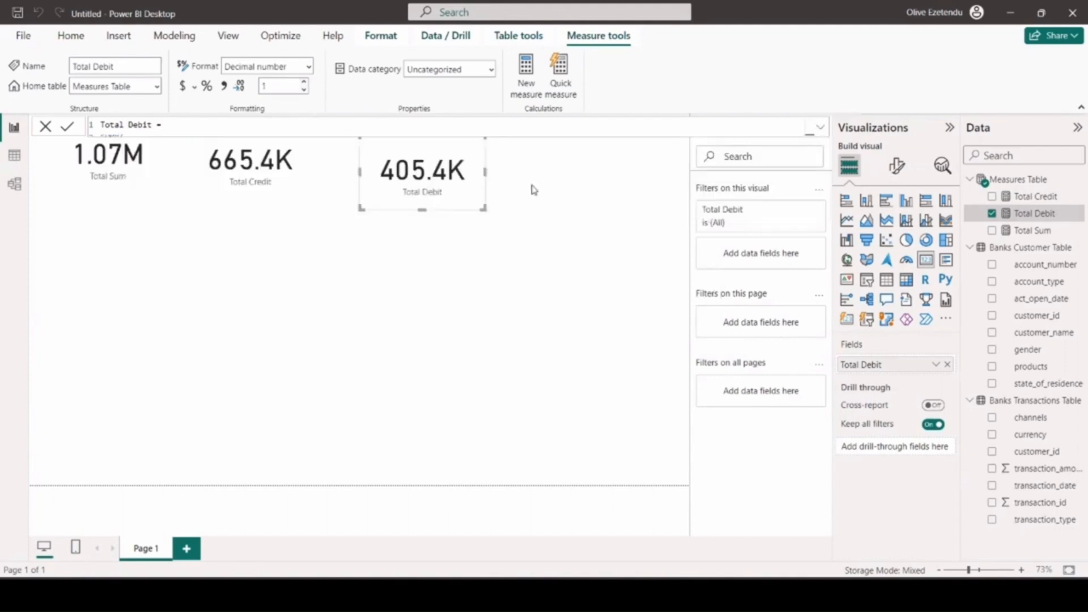
{"action": "left_click_drag", "start_coordinate": [443, 163], "coordinate": [442, 152]}
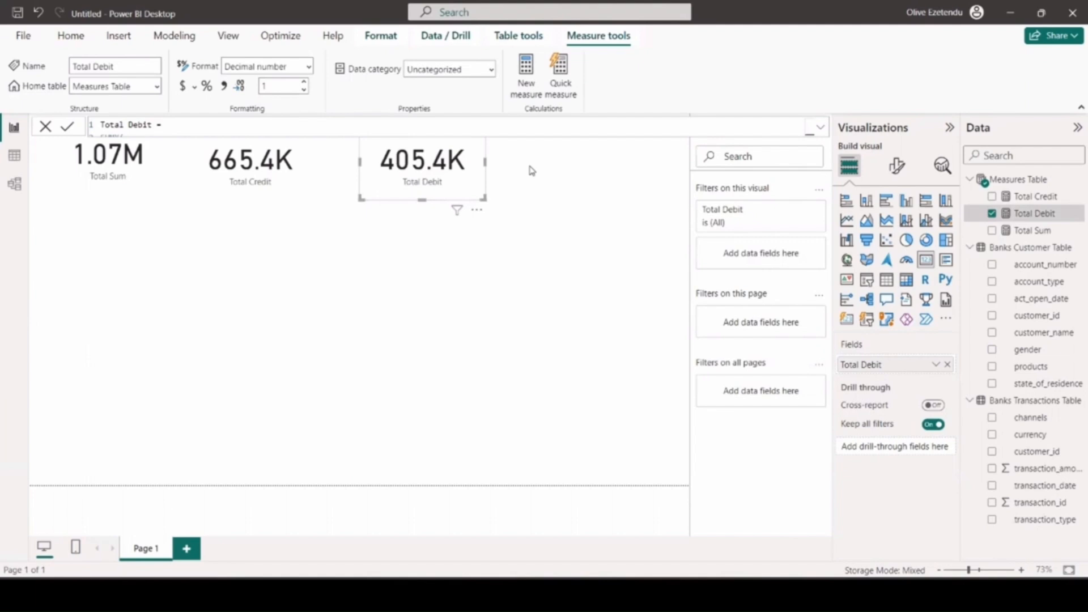
Step: Create a measure in Measures Table with the formula Net Profit = [Total Credit]-[Total Debit] and commit it
{"action": "left_click", "coordinate": [1022, 181]}
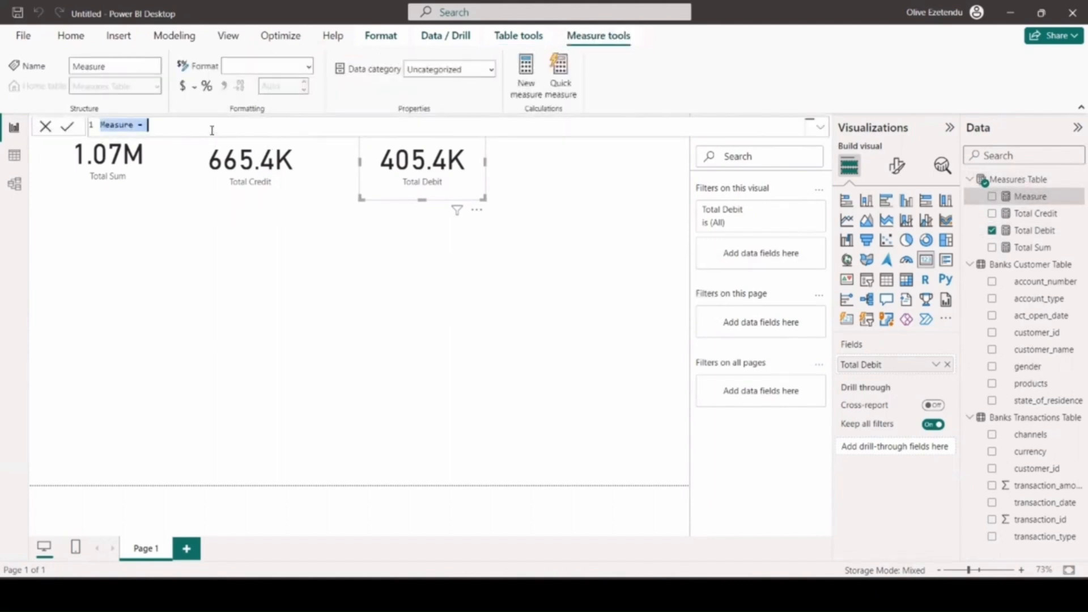
{"action": "type", "text": "M"}
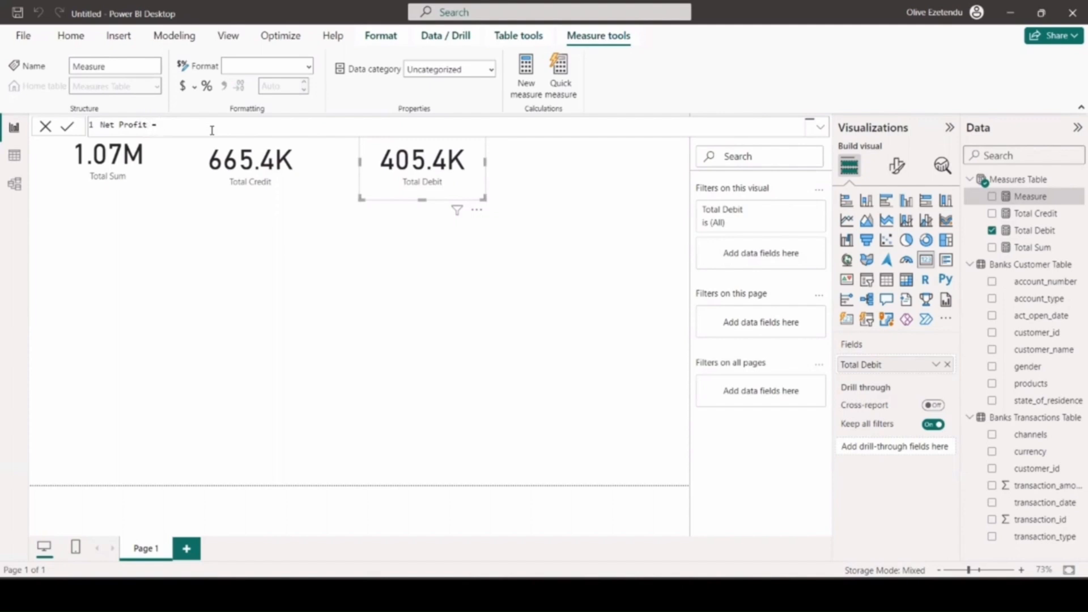
{"action": "type", "text": "T"}
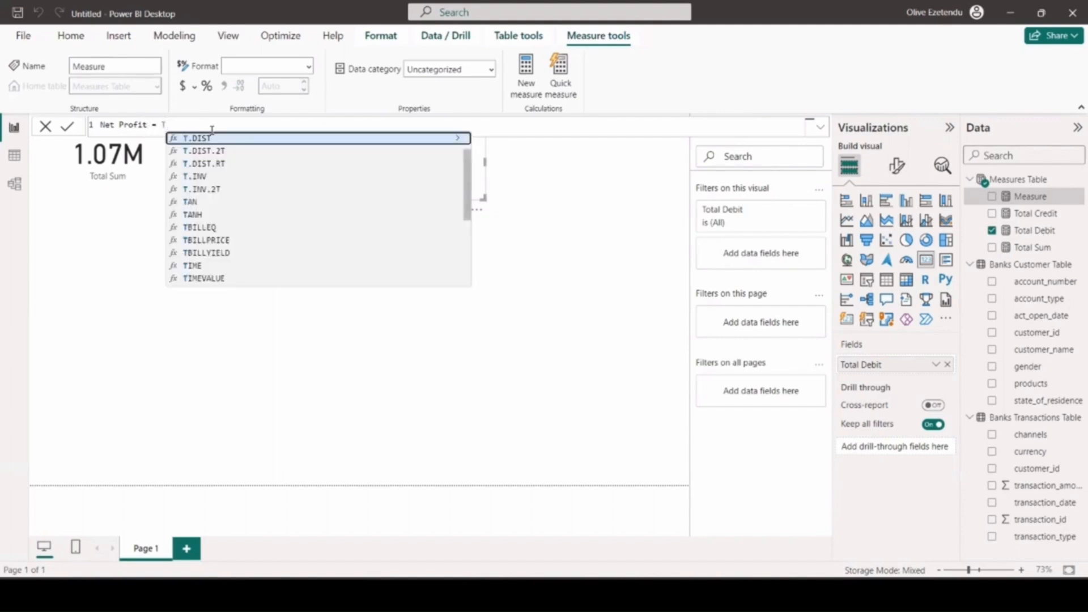
{"action": "type", "text": "otal"}
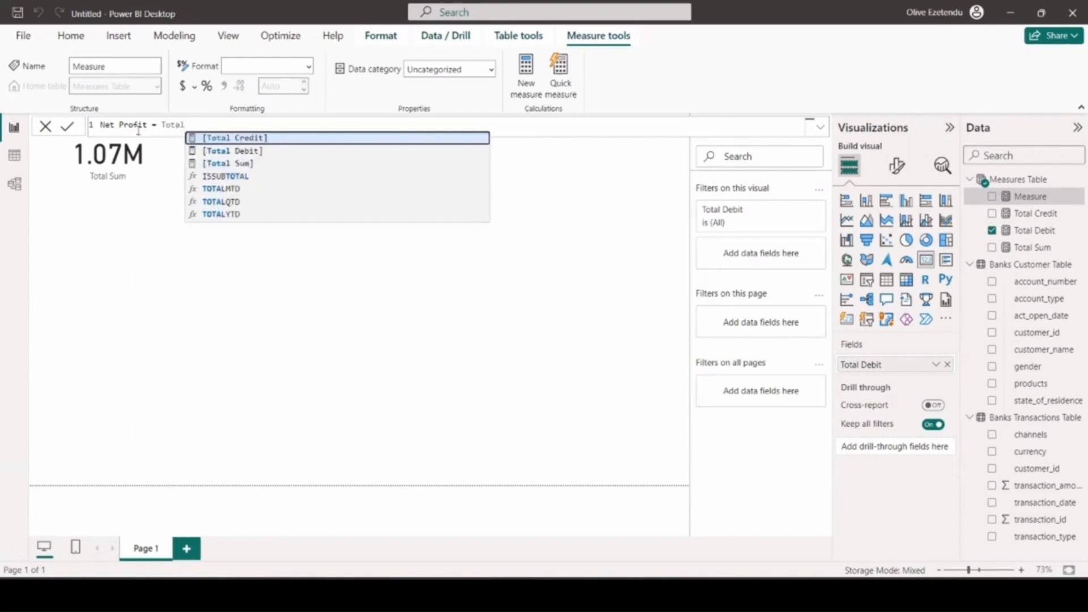
{"action": "left_click", "coordinate": [260, 138]}
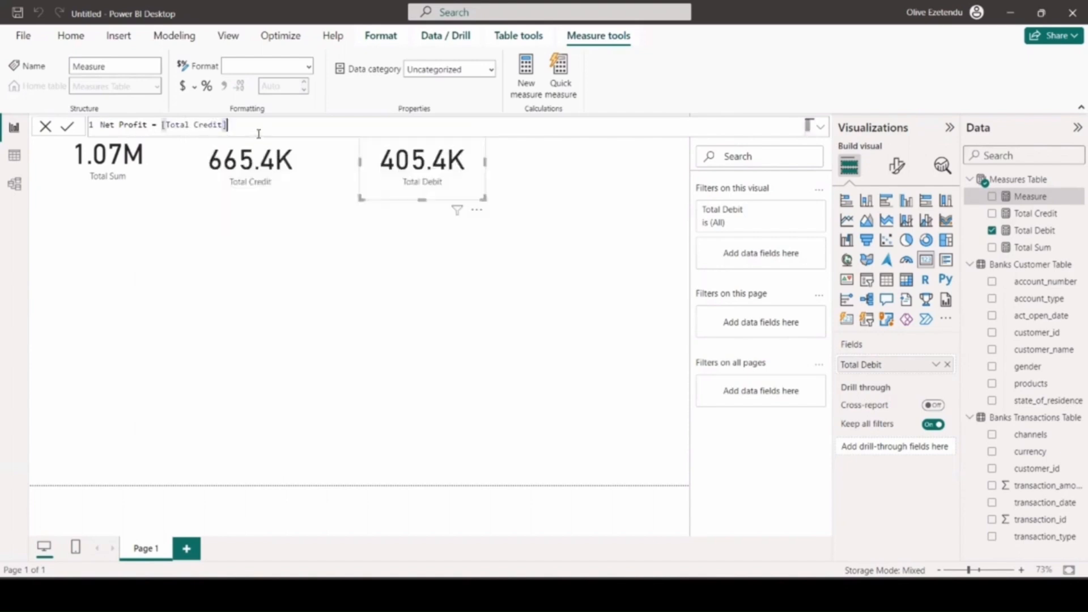
{"action": "type", "text": "-"}
{"action": "type", "text": "t"}
{"action": "type", "text": "ot"}
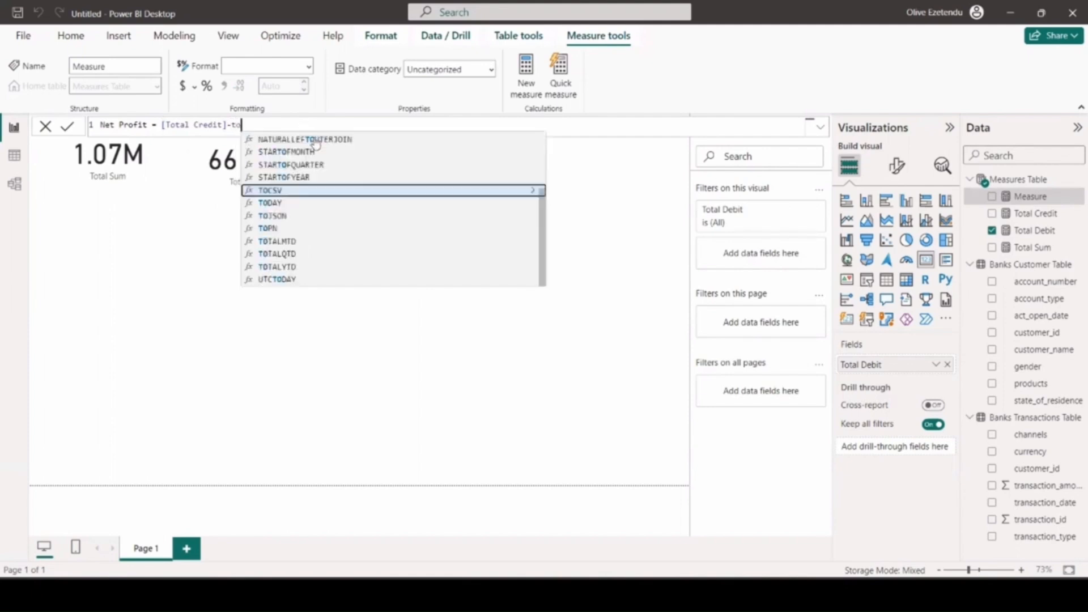
{"action": "left_click", "coordinate": [312, 150]}
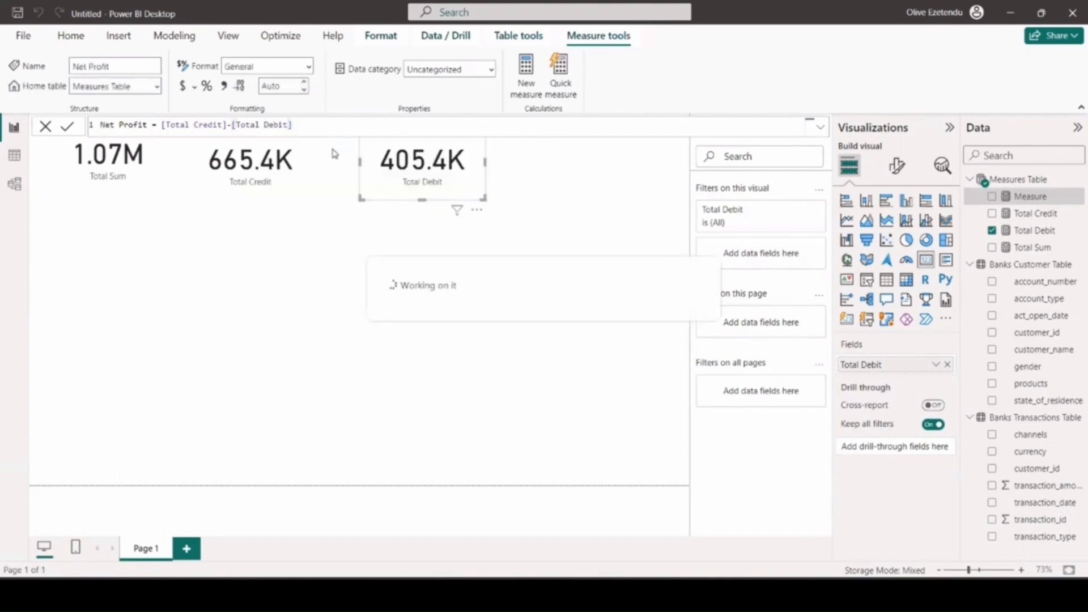
{"action": "left_click", "coordinate": [535, 198]}
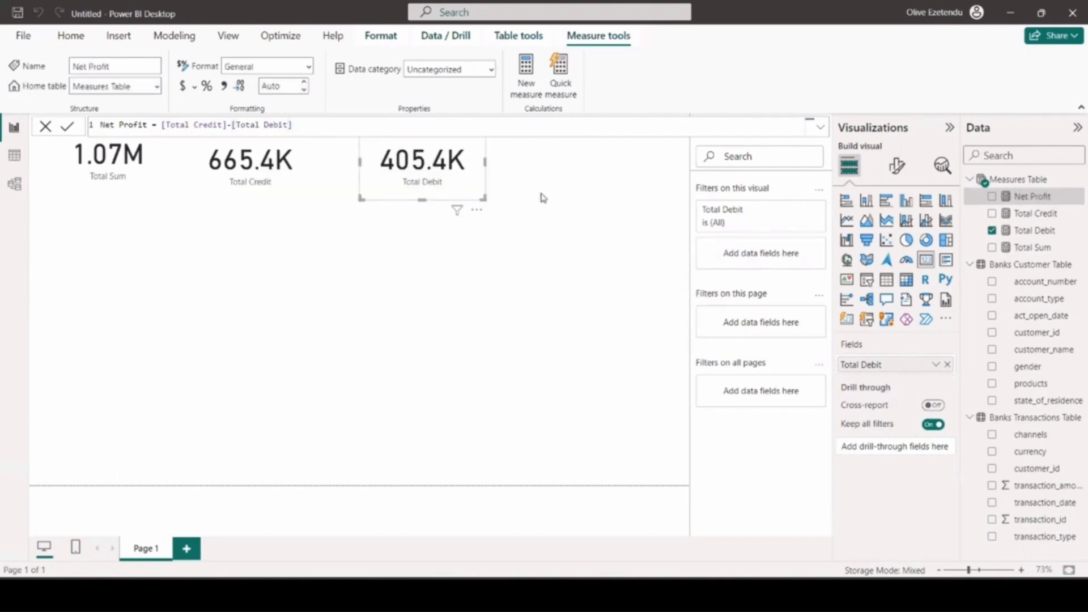
Step: Add a card visual showing Net Profit and place it to the right of the Total Debit card
{"action": "left_click", "coordinate": [927, 261]}
{"action": "left_click_drag", "start_coordinate": [165, 264], "coordinate": [650, 158]}
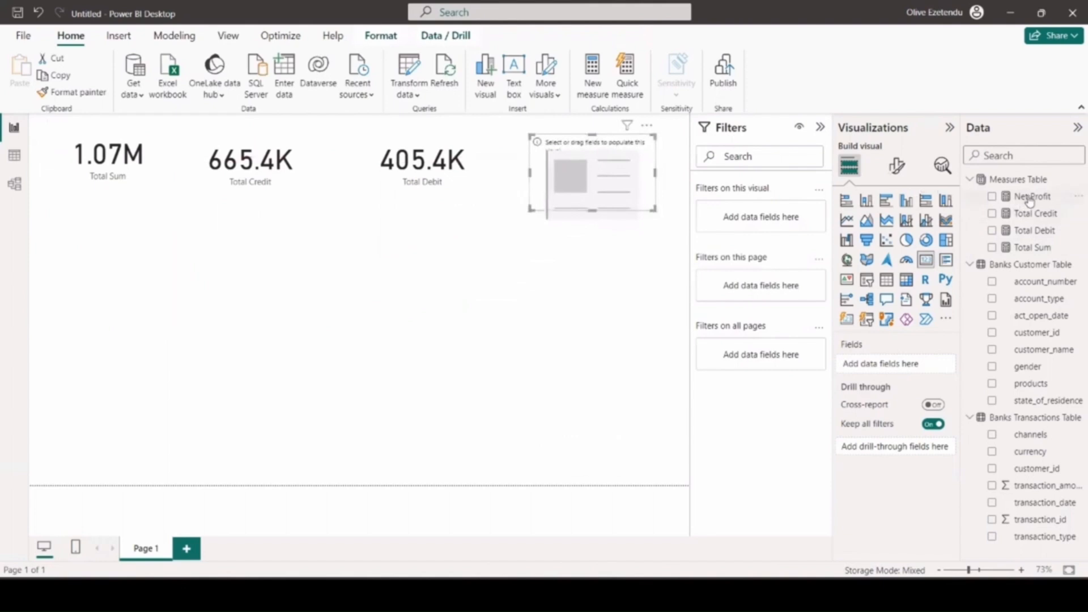
{"action": "left_click_drag", "start_coordinate": [1030, 202], "coordinate": [898, 364]}
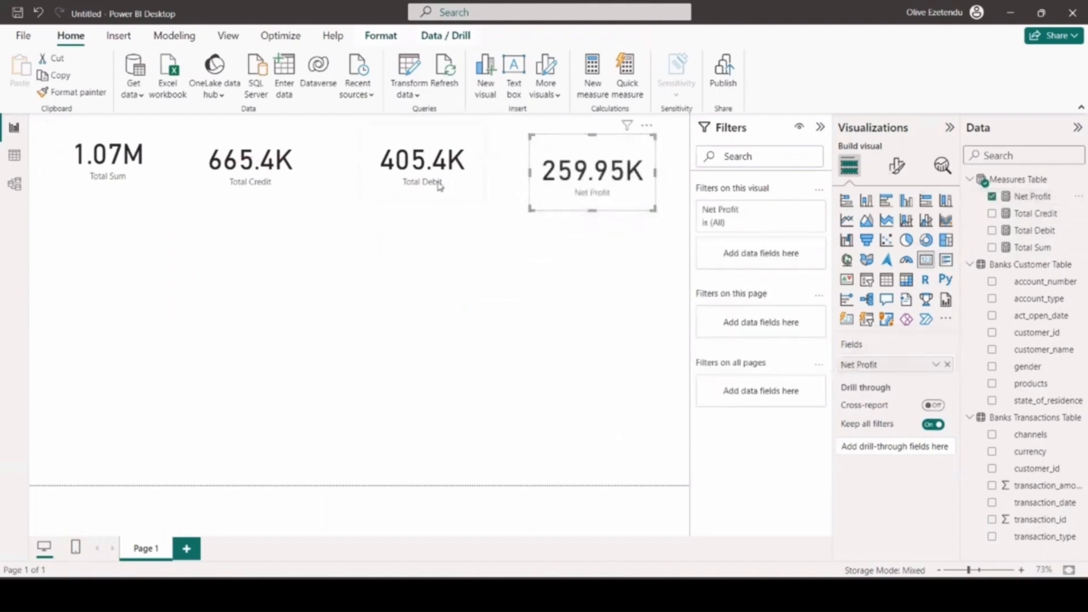
Step: Format the Net Profit measure to 1 decimal place
{"action": "left_click", "coordinate": [1027, 198]}
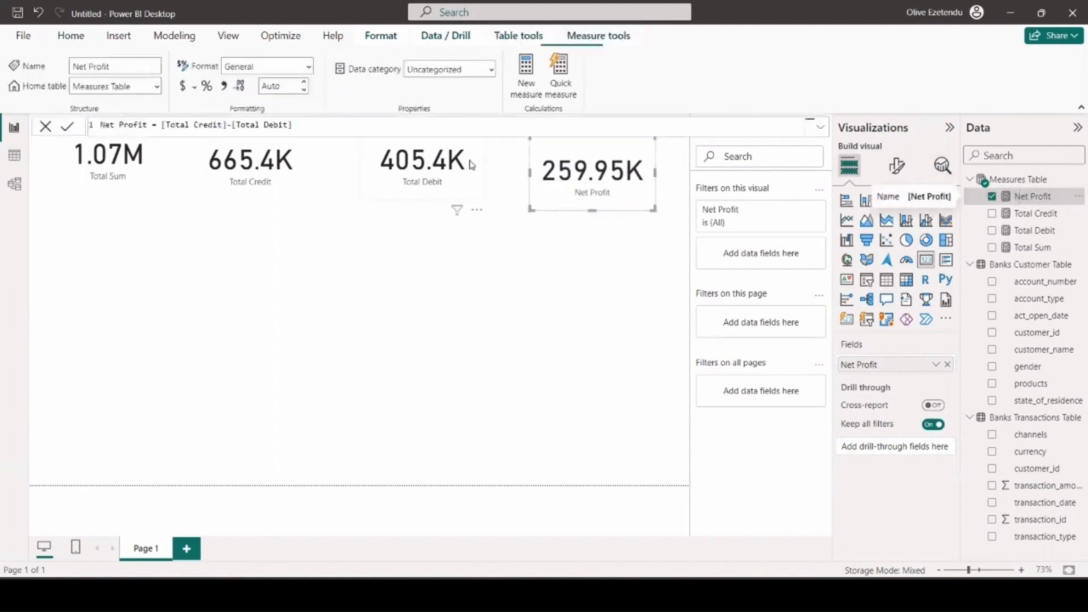
{"action": "left_click", "coordinate": [305, 86]}
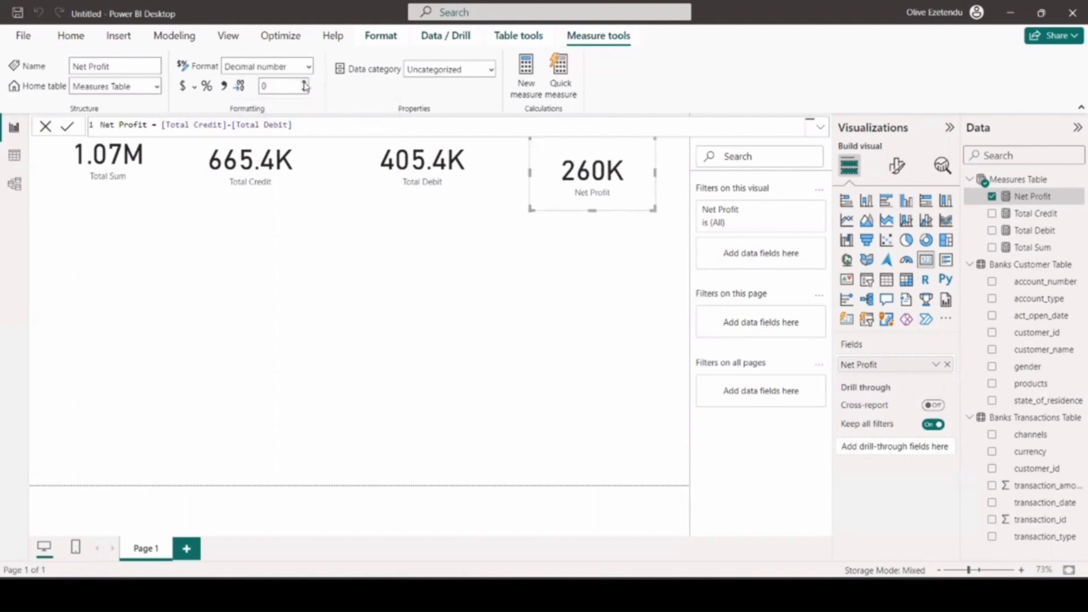
{"action": "left_click", "coordinate": [305, 83]}
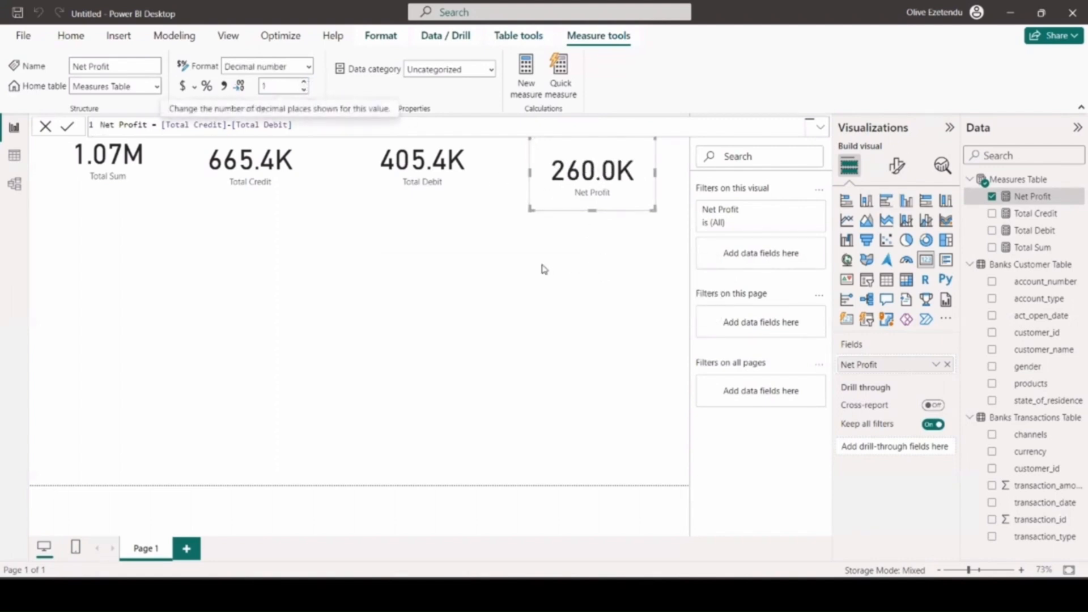
{"action": "left_click", "coordinate": [547, 245]}
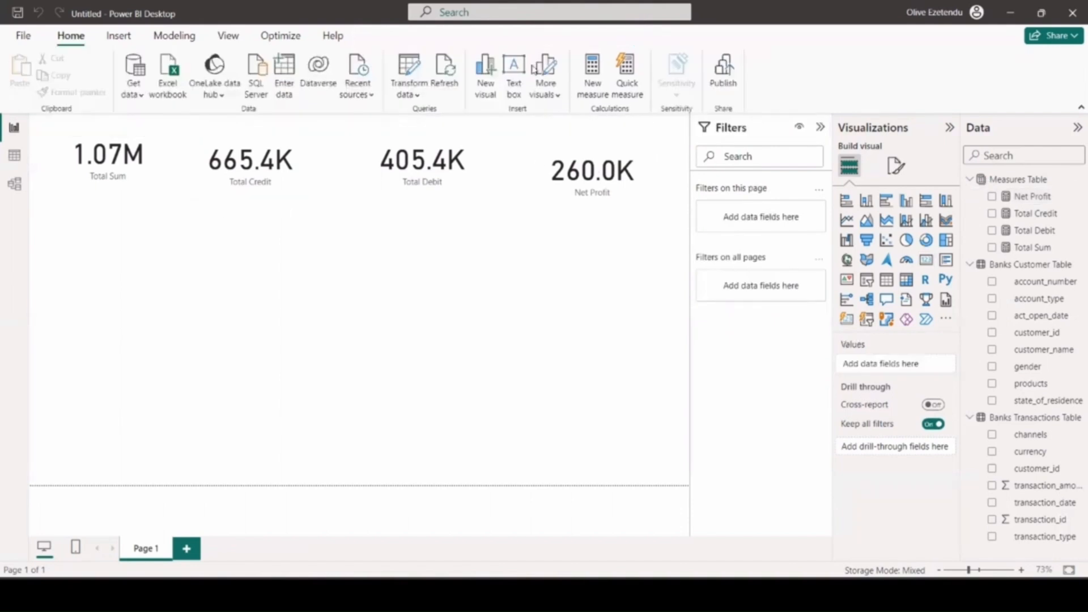
Step: Give the report page a light grey canvas background with 52% transparency
{"action": "left_click", "coordinate": [897, 165]}
{"action": "left_click", "coordinate": [867, 339]}
{"action": "left_click", "coordinate": [862, 136]}
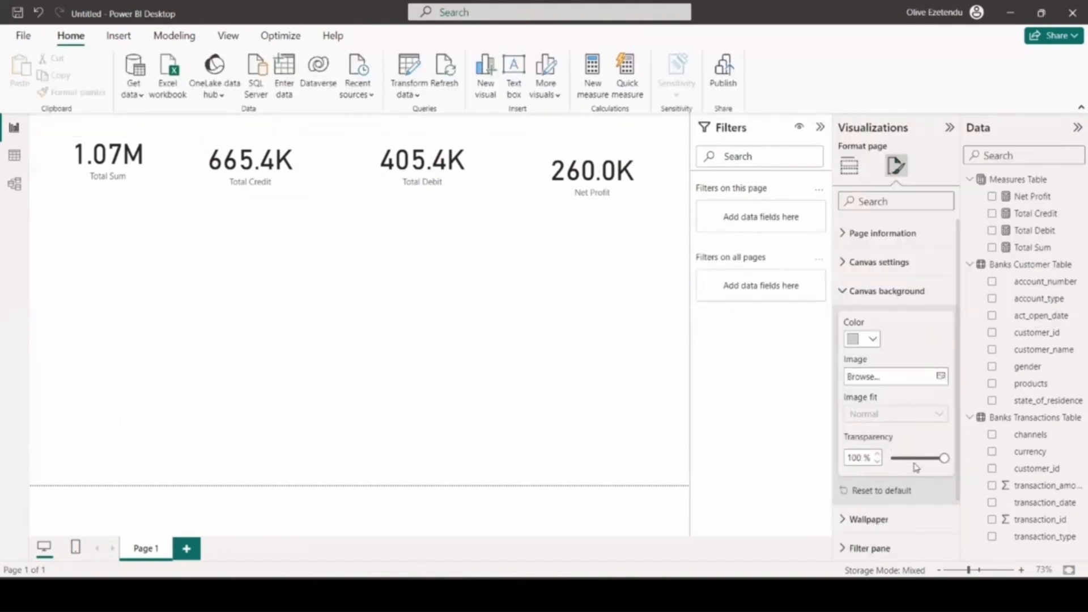
{"action": "left_click", "coordinate": [924, 458]}
{"action": "left_click", "coordinate": [867, 339]}
{"action": "left_click", "coordinate": [862, 150]}
{"action": "left_click_drag", "start_coordinate": [925, 459], "coordinate": [919, 459]}
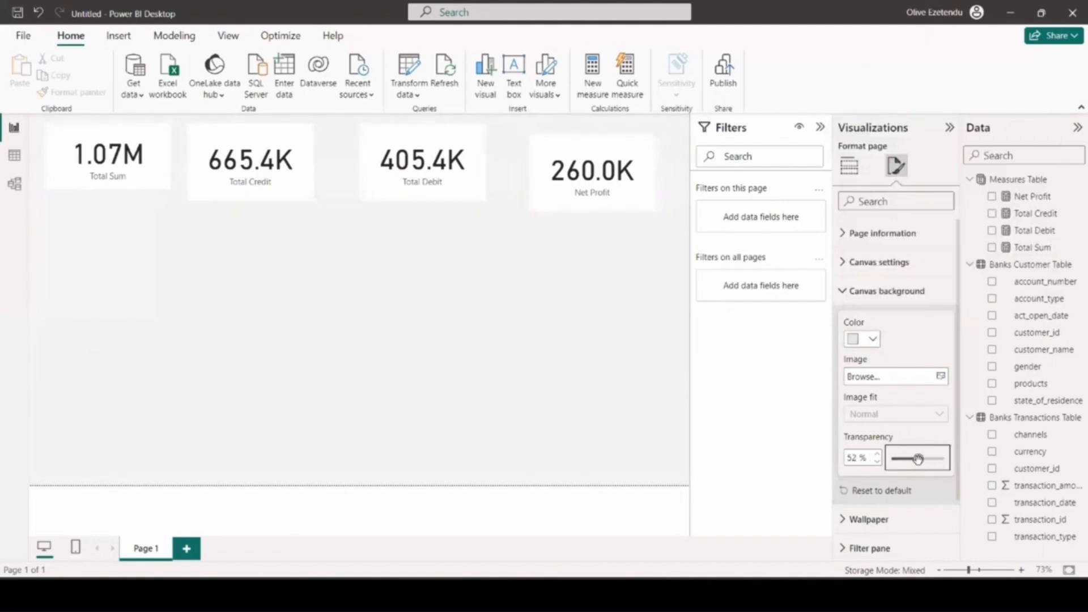
Step: Move the Total Sum, Total Credit, Total Debit and Net Profit cards down to free the space above them
{"action": "left_click_drag", "start_coordinate": [167, 145], "coordinate": [151, 233]}
{"action": "left_click_drag", "start_coordinate": [300, 179], "coordinate": [298, 251]}
{"action": "left_click_drag", "start_coordinate": [443, 195], "coordinate": [444, 272]}
{"action": "left_click_drag", "start_coordinate": [620, 175], "coordinate": [626, 241]}
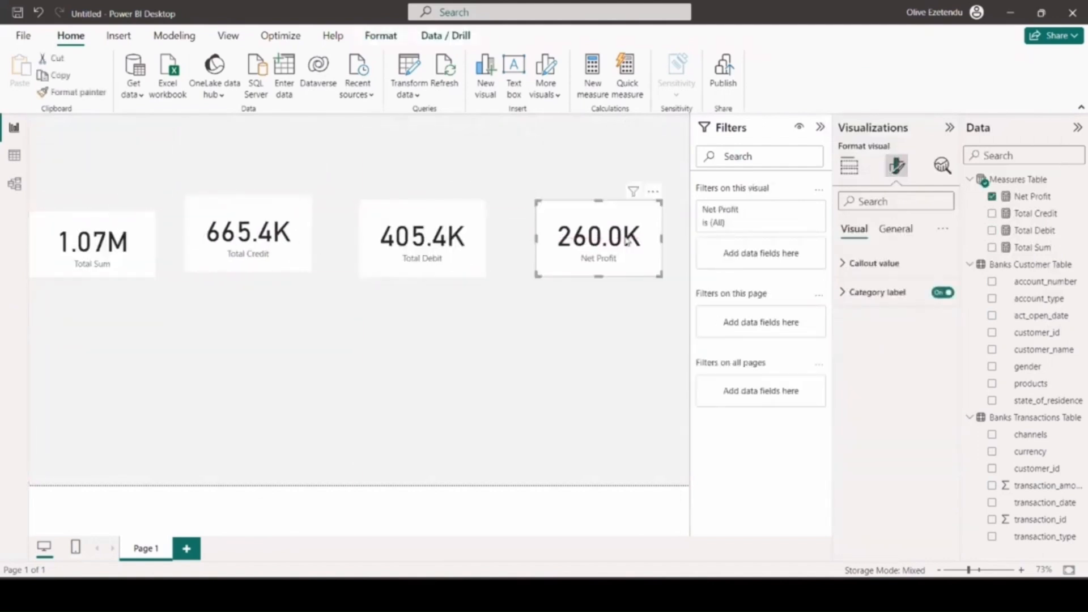
Step: Insert a rounded rectangle shape above the Total Sum card and reduce its corner rounding to about 9%
{"action": "left_click", "coordinate": [118, 35]}
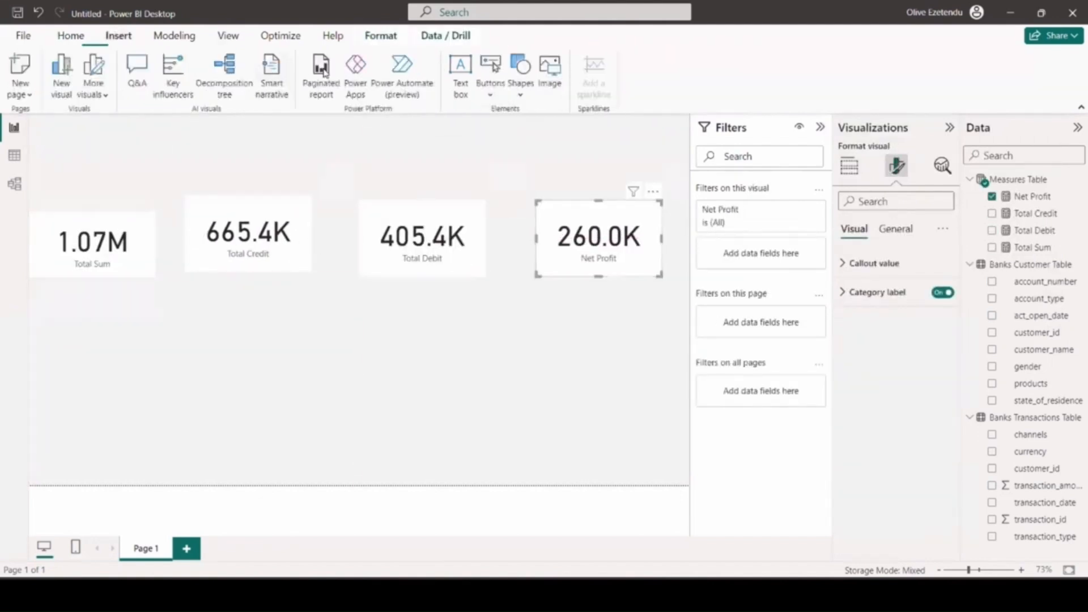
{"action": "left_click", "coordinate": [521, 97]}
{"action": "left_click", "coordinate": [557, 145]}
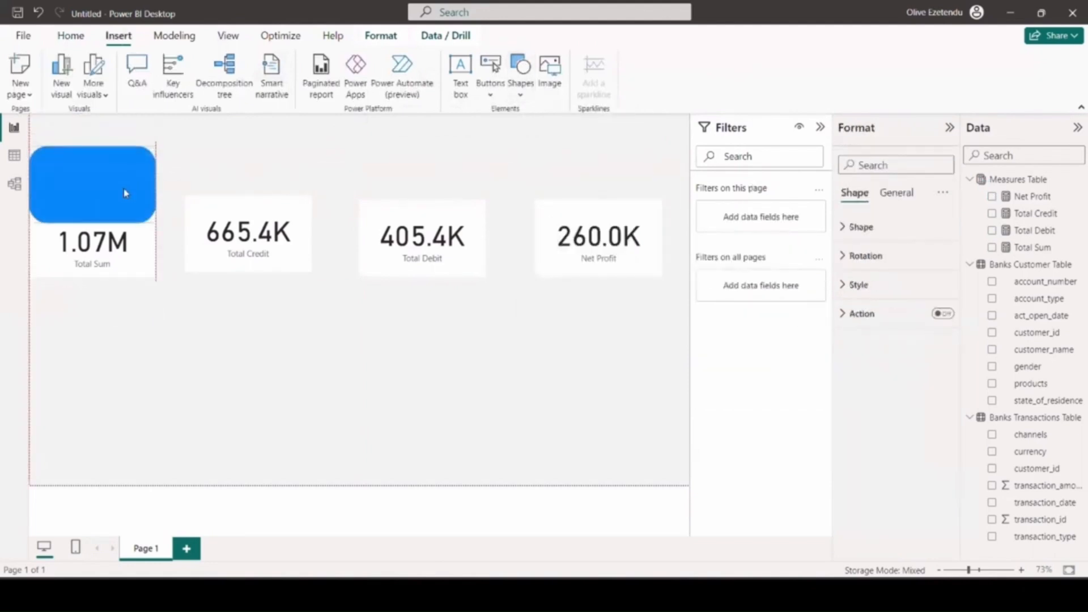
{"action": "left_click", "coordinate": [906, 226]}
{"action": "left_click_drag", "start_coordinate": [917, 317], "coordinate": [892, 316]}
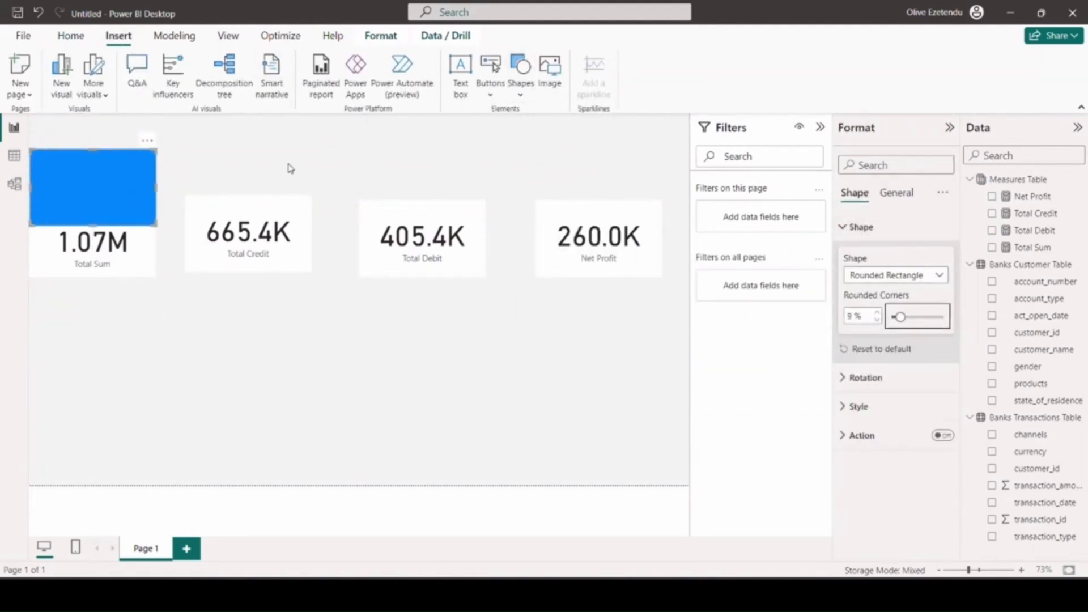
{"action": "left_click", "coordinate": [289, 168]}
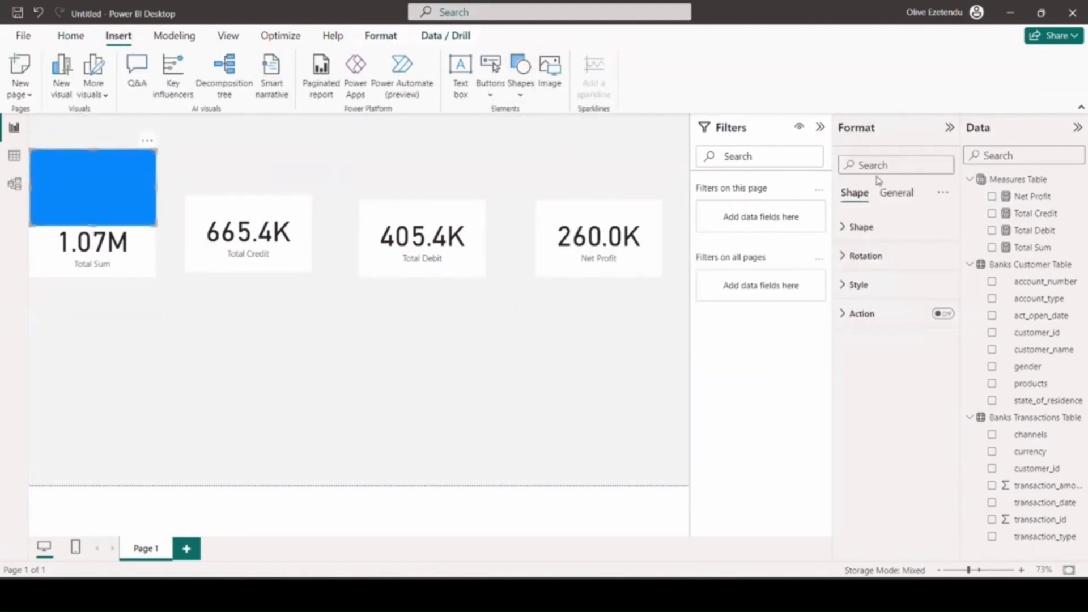
Step: Give the rectangle a white fill, no border and a shadow, and move the Total Sum card slightly down
{"action": "left_click", "coordinate": [858, 285]}
{"action": "left_click", "coordinate": [861, 356]}
{"action": "left_click", "coordinate": [899, 295]}
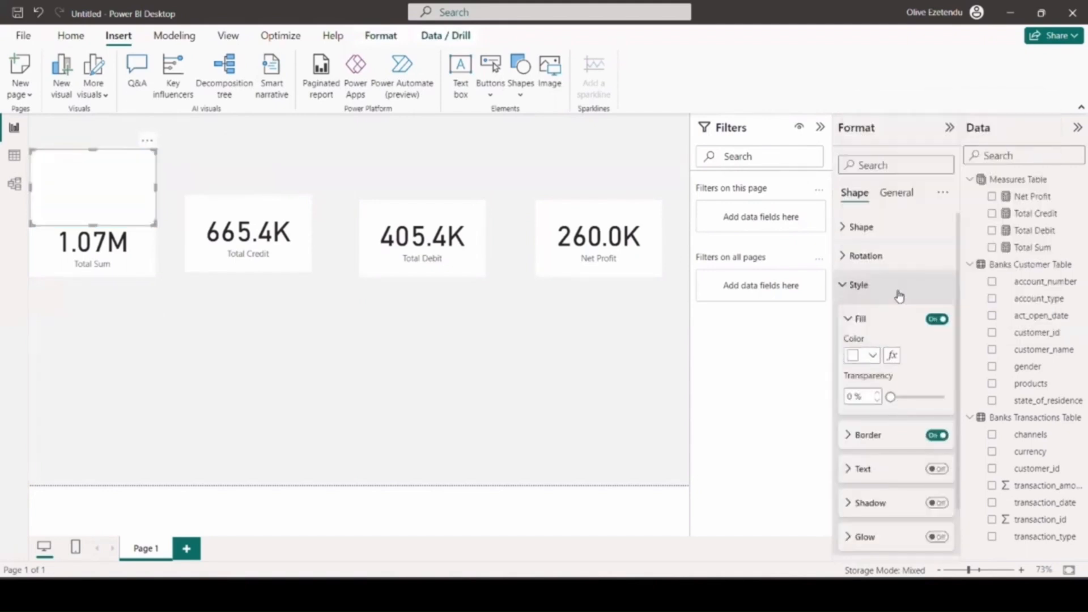
{"action": "left_click_drag", "start_coordinate": [131, 254], "coordinate": [145, 277]}
Step: Duplicate the white rectangle so that one shape sits above each of the four cards
{"action": "left_click", "coordinate": [115, 196]}
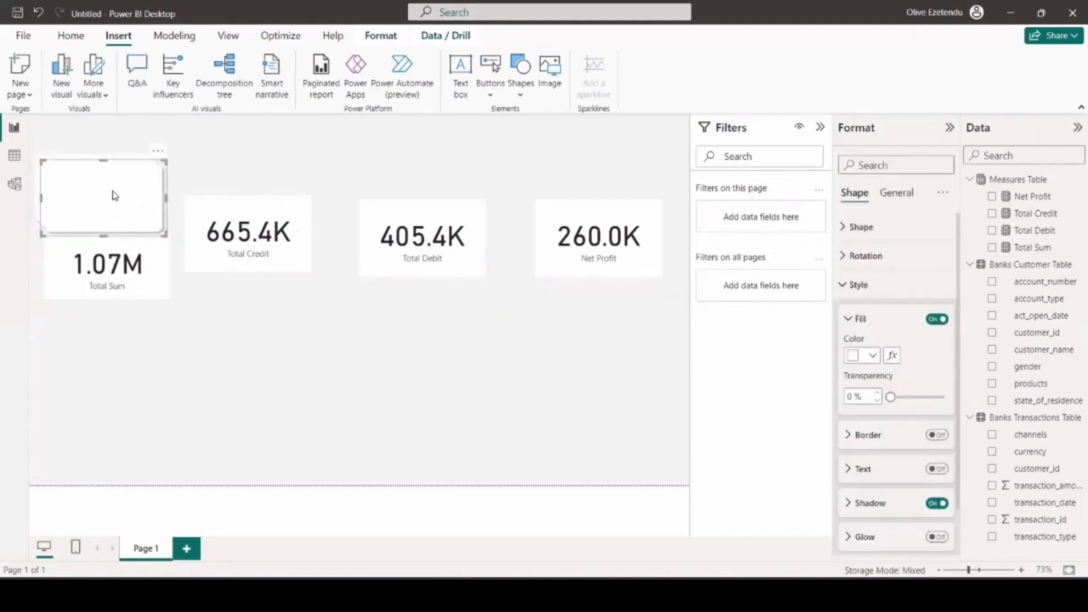
{"action": "key", "text": "ctrl+c"}
{"action": "key", "text": "ctrl+v"}
{"action": "left_click_drag", "start_coordinate": [525, 237], "coordinate": [620, 224]}
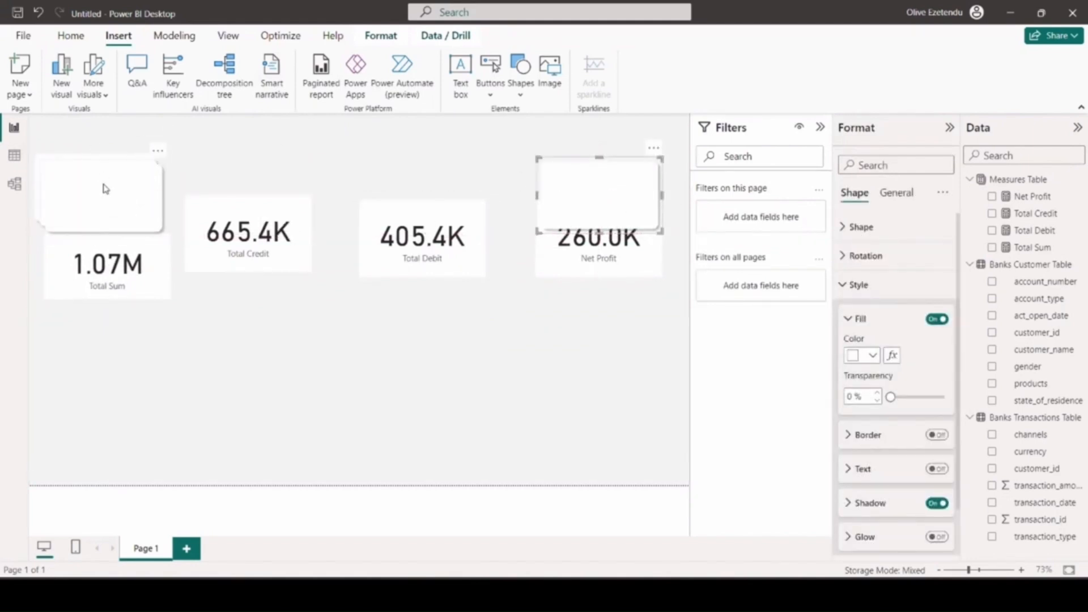
{"action": "left_click_drag", "start_coordinate": [104, 187], "coordinate": [444, 188]}
{"action": "left_click_drag", "start_coordinate": [63, 189], "coordinate": [223, 191]}
{"action": "left_click_drag", "start_coordinate": [90, 181], "coordinate": [118, 190]}
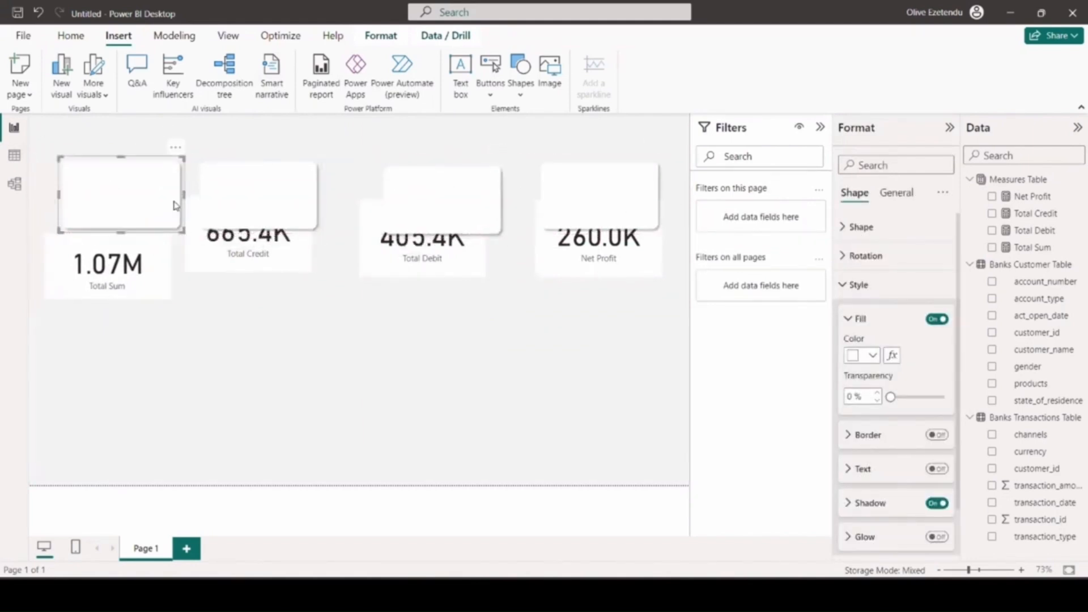
Step: Reduce the height of all four white rectangles to turn them into low card backgrounds
{"action": "left_click_drag", "start_coordinate": [233, 208], "coordinate": [253, 209]}
{"action": "left_click_drag", "start_coordinate": [182, 231], "coordinate": [181, 209]}
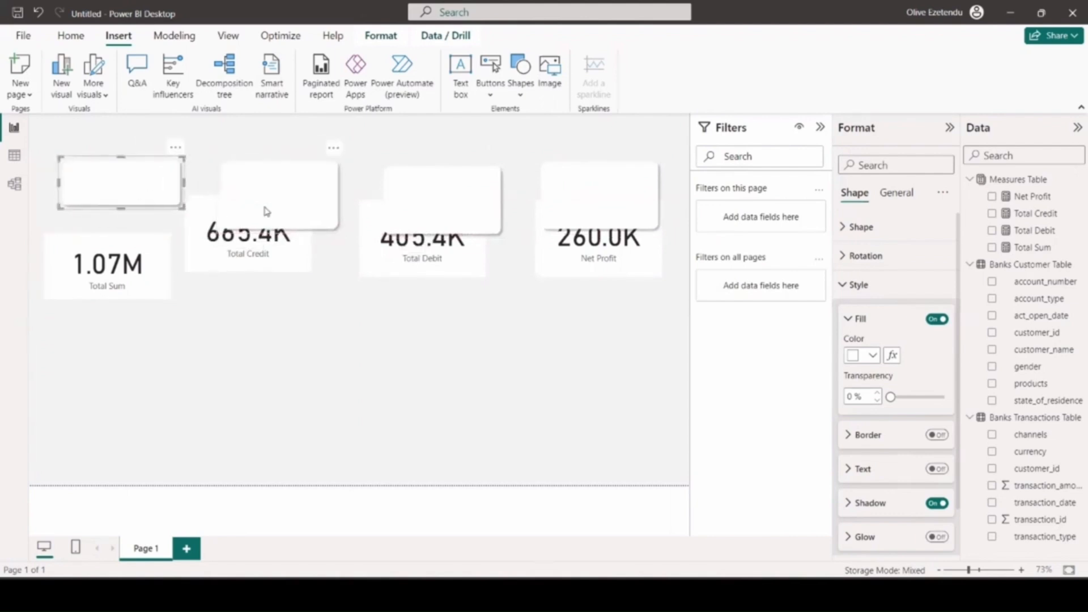
{"action": "left_click", "coordinate": [265, 208]}
{"action": "left_click_drag", "start_coordinate": [339, 230], "coordinate": [331, 205]}
{"action": "left_click_drag", "start_coordinate": [450, 204], "coordinate": [436, 200]}
{"action": "left_click_drag", "start_coordinate": [492, 231], "coordinate": [486, 208]}
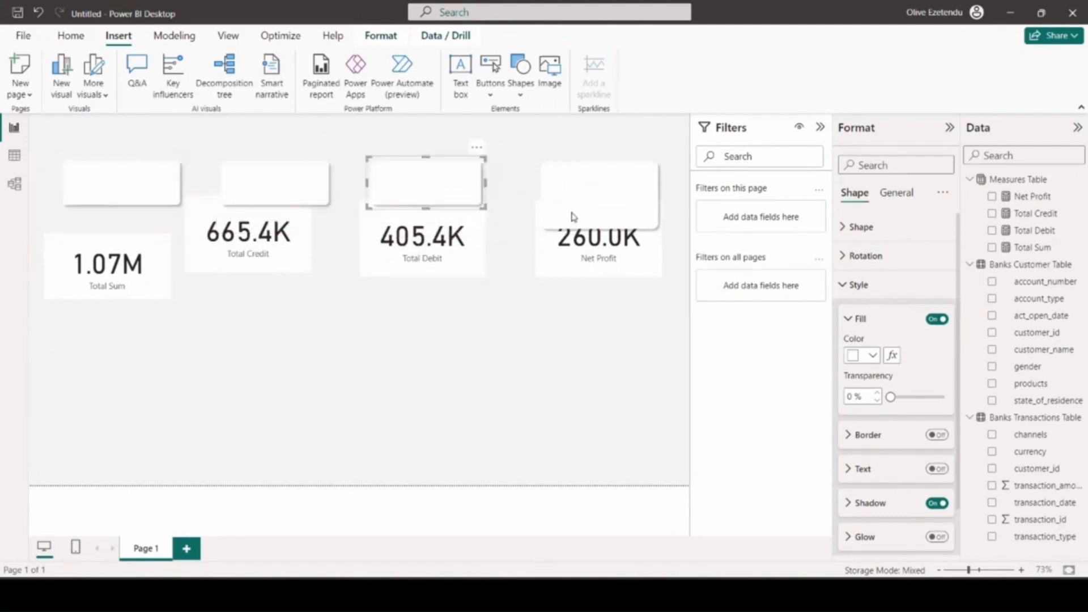
{"action": "left_click", "coordinate": [578, 213]}
{"action": "left_click_drag", "start_coordinate": [663, 232], "coordinate": [654, 208]}
Step: Shift the four rectangles to the right to leave room for a strip along the page's left edge
{"action": "left_click_drag", "start_coordinate": [600, 177], "coordinate": [615, 175]}
{"action": "left_click_drag", "start_coordinate": [404, 173], "coordinate": [420, 175]}
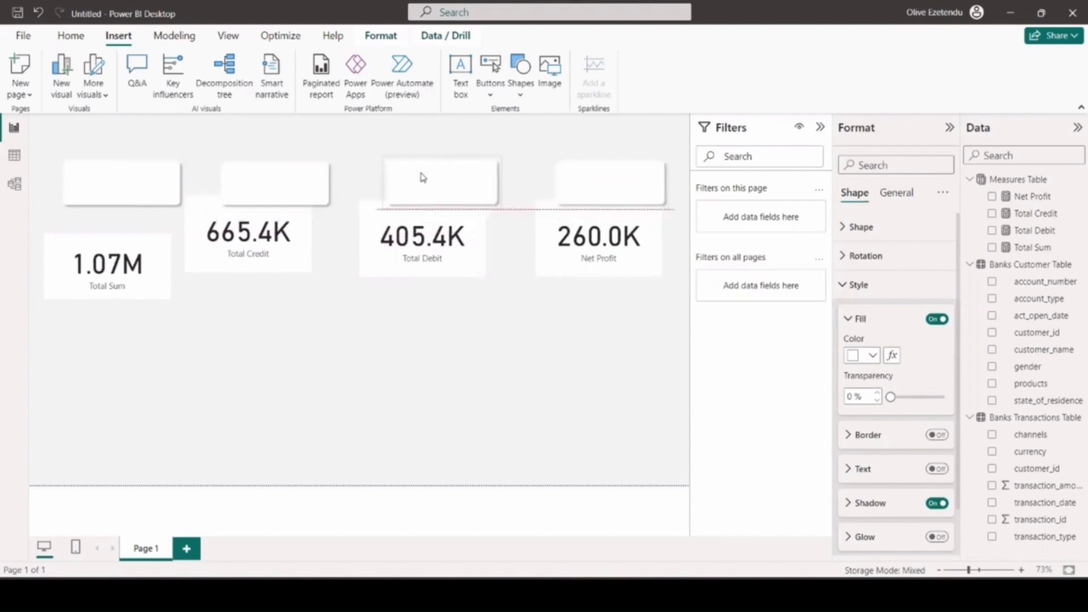
{"action": "left_click_drag", "start_coordinate": [271, 178], "coordinate": [305, 180]}
{"action": "left_click_drag", "start_coordinate": [126, 175], "coordinate": [172, 177]}
{"action": "left_click_drag", "start_coordinate": [462, 187], "coordinate": [496, 187]}
{"action": "left_click_drag", "start_coordinate": [313, 181], "coordinate": [352, 185]}
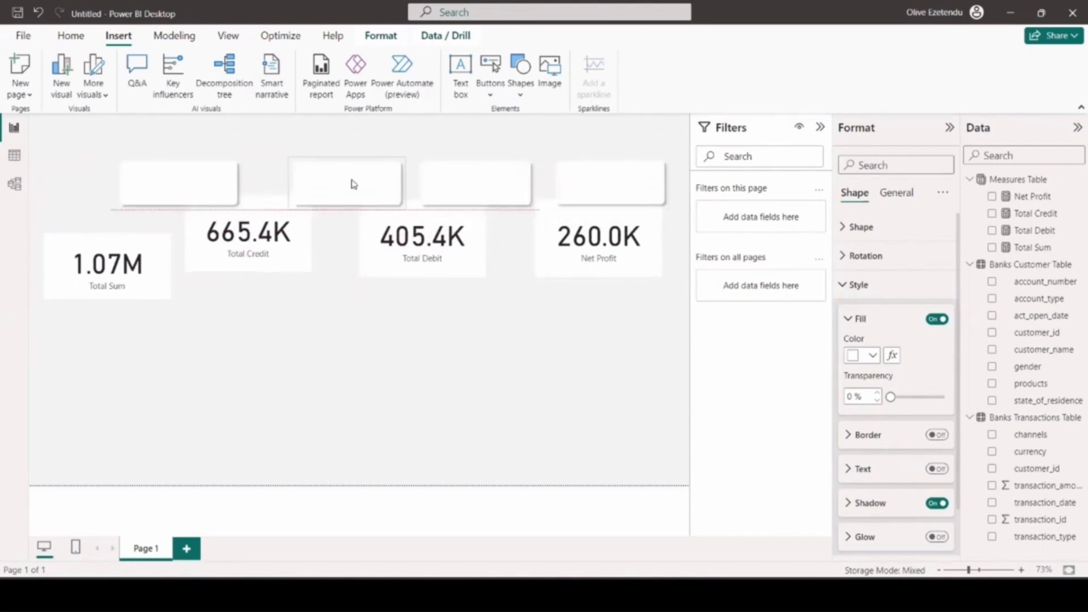
Step: Move the Total Sum card lower, then copy a rectangle and reshape it into a narrow full-height strip along the page's left edge
{"action": "left_click_drag", "start_coordinate": [115, 261], "coordinate": [249, 318]}
{"action": "left_click", "coordinate": [185, 196]}
{"action": "key", "text": "ctrl+v"}
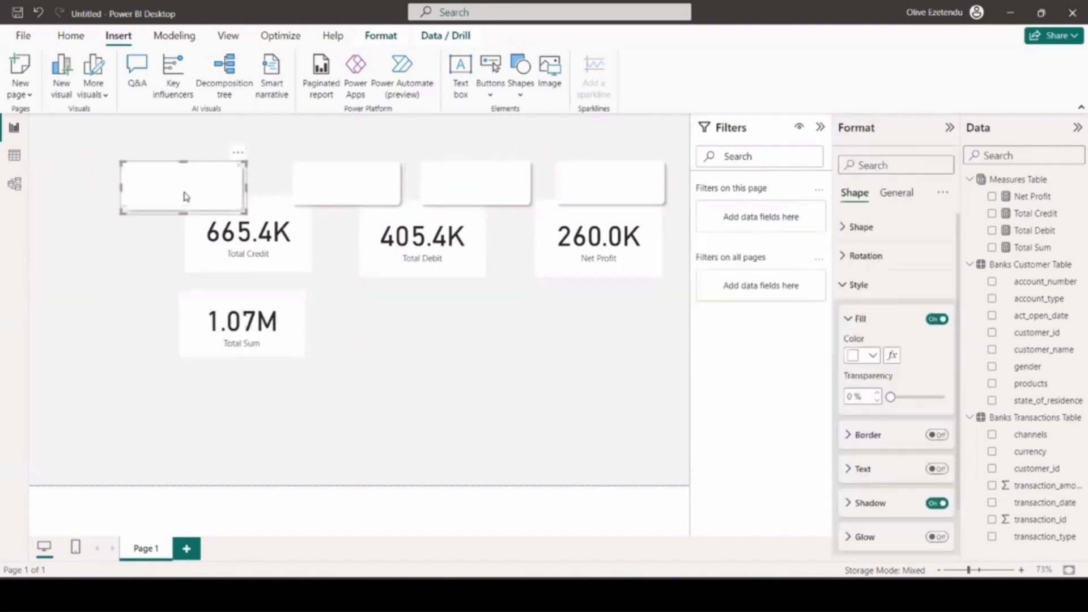
{"action": "left_click_drag", "start_coordinate": [185, 196], "coordinate": [75, 145]}
{"action": "left_click_drag", "start_coordinate": [141, 197], "coordinate": [210, 197]}
{"action": "left_click", "coordinate": [118, 145]}
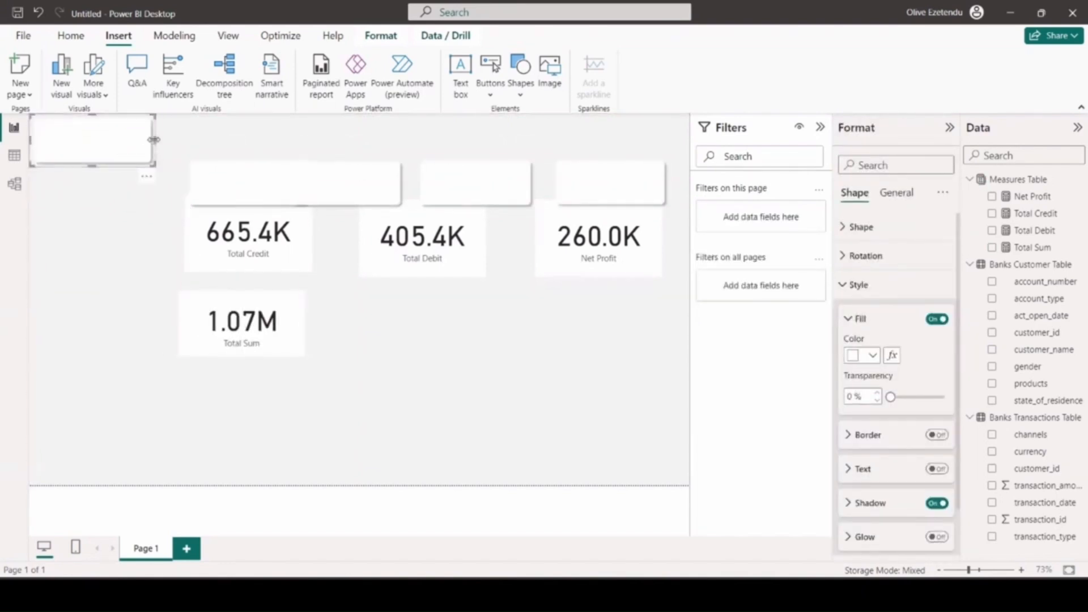
{"action": "left_click_drag", "start_coordinate": [156, 141], "coordinate": [40, 483]}
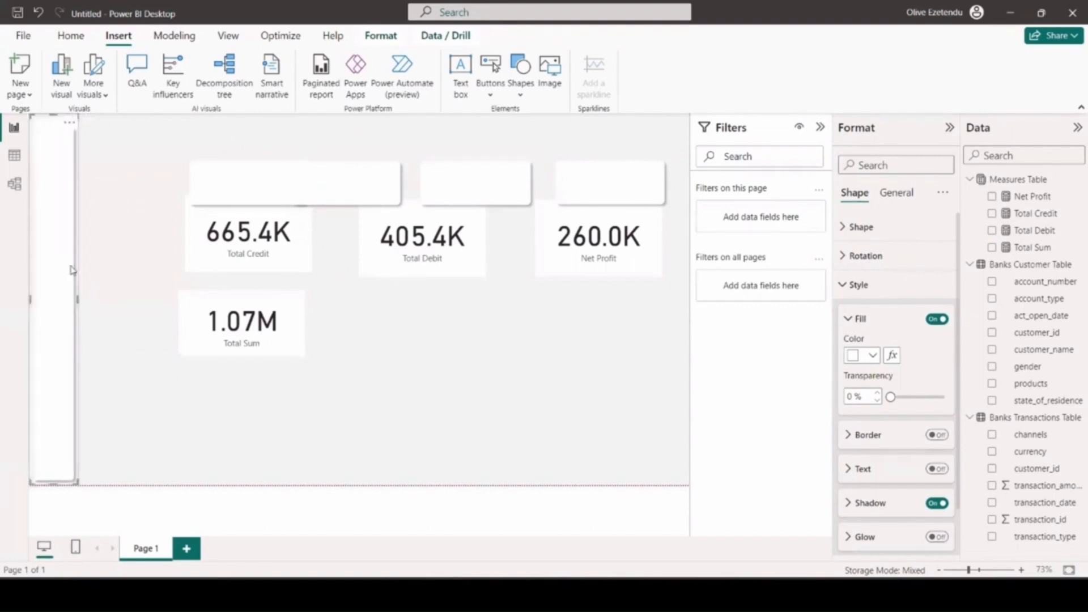
{"action": "left_click", "coordinate": [119, 342]}
Step: Paste another rectangle and reshape it into a wide, thin title bar along the top of the page
{"action": "left_click_drag", "start_coordinate": [230, 187], "coordinate": [334, 146]}
{"action": "key", "text": "ctrl+v"}
{"action": "left_click_drag", "start_coordinate": [416, 145], "coordinate": [534, 145]}
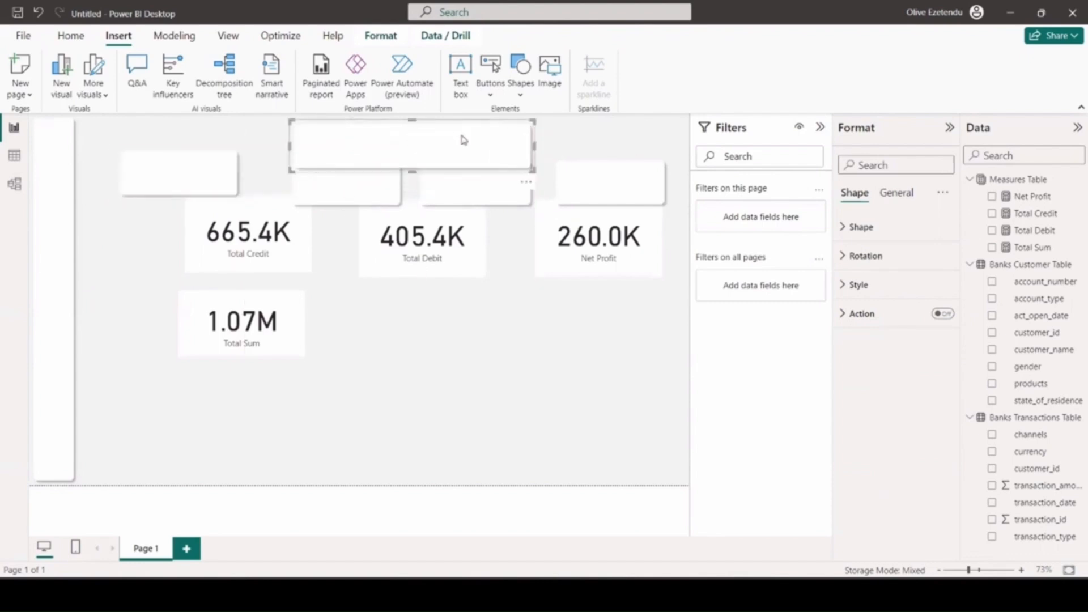
{"action": "left_click_drag", "start_coordinate": [415, 171], "coordinate": [418, 152]}
{"action": "left_click_drag", "start_coordinate": [291, 136], "coordinate": [270, 136]}
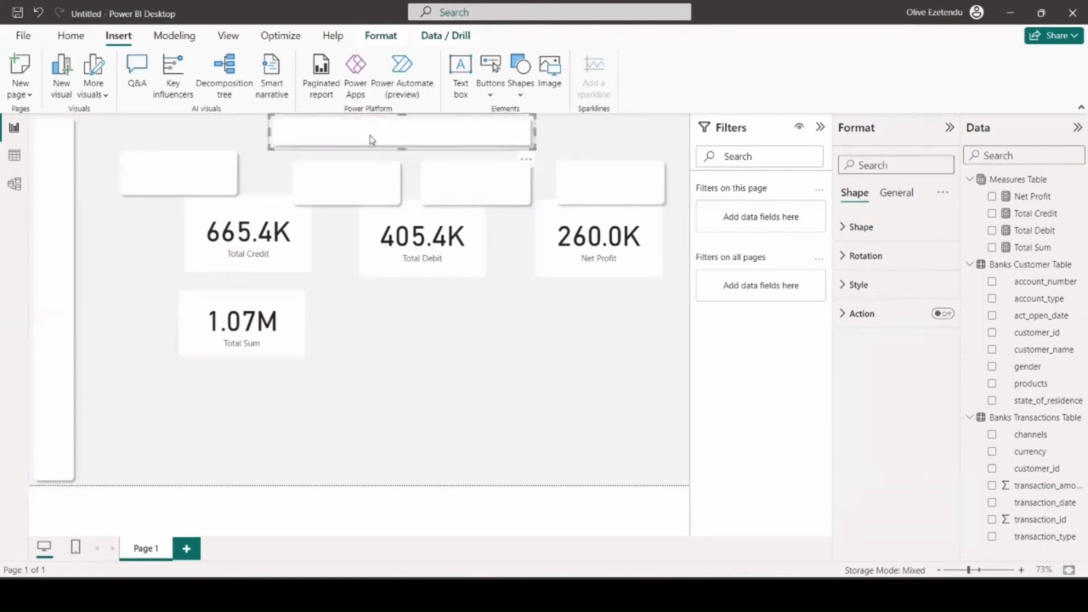
Step: Add a text box on the title bar reading "Bank's Daily Report (29-08-2023)" in DIN at size 24
{"action": "left_click", "coordinate": [457, 95]}
{"action": "left_click_drag", "start_coordinate": [154, 202], "coordinate": [506, 139]}
{"action": "left_click", "coordinate": [333, 134]}
{"action": "left_click", "coordinate": [355, 129]}
{"action": "left_click", "coordinate": [360, 182]}
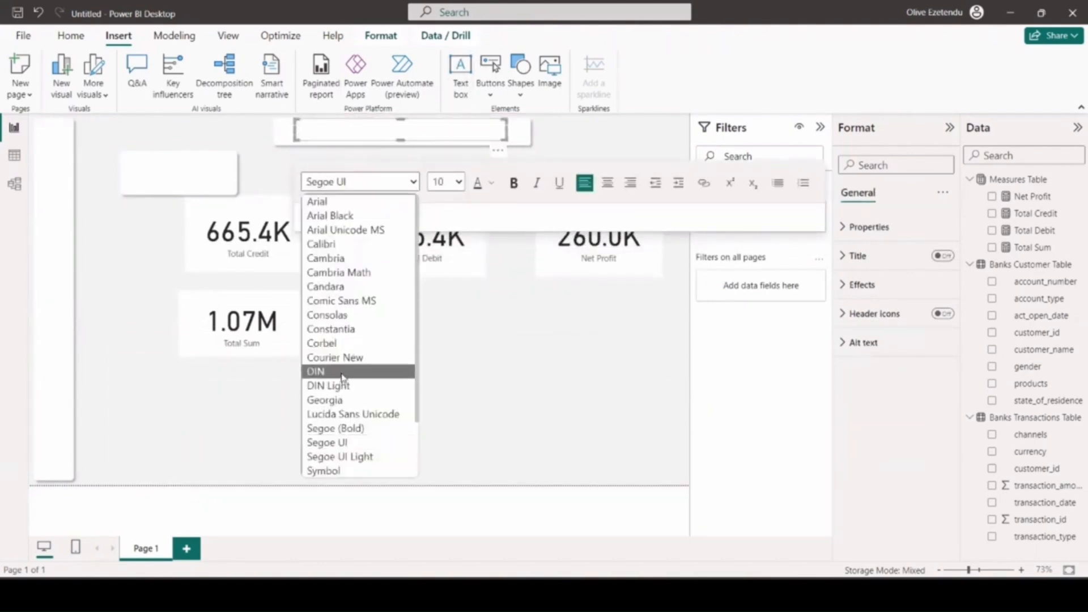
{"action": "left_click", "coordinate": [328, 372]}
{"action": "left_click", "coordinate": [446, 182]}
{"action": "left_click", "coordinate": [444, 342]}
{"action": "type", "text": "Bank's Daily Report ("}
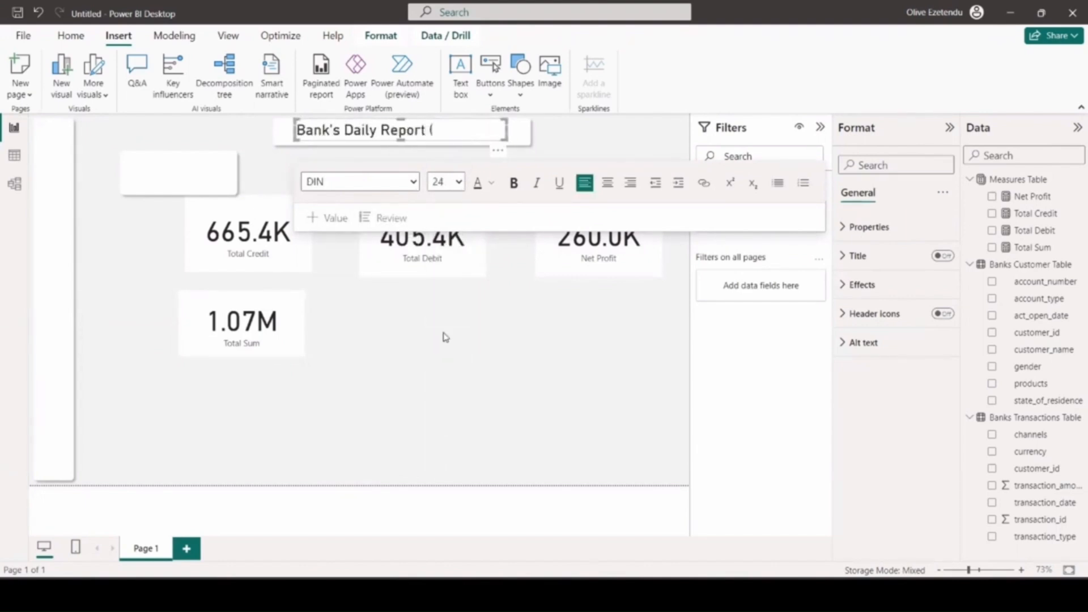
{"action": "type", "text": "29-08-2023)"}
Step: Shorten the title to "Daily Report (29-08-2023)" and fit the text box and title bar to it
{"action": "mouse_move", "coordinate": [506, 130]}
{"action": "left_mouse_down"}
{"action": "mouse_move", "coordinate": [522, 130]}
{"action": "mouse_move", "coordinate": [485, 130]}
{"action": "mouse_move", "coordinate": [498, 132]}
{"action": "left_mouse_up"}
{"action": "key", "text": "BackSpace"}
{"action": "key", "text": "BackSpace"}
{"action": "key", "text": "BackSpace"}
{"action": "key", "text": "BackSpace"}
{"action": "key", "text": "BackSpace"}
{"action": "key", "text": "BackSpace"}
{"action": "key", "text": "BackSpace"}
{"action": "left_click", "coordinate": [525, 135]}
{"action": "left_click", "coordinate": [462, 125]}
{"action": "left_click", "coordinate": [494, 134]}
{"action": "left_click", "coordinate": [544, 136]}
Step: Spread the four rectangles in a row below the title and place the Total Sum card on the first one
{"action": "left_click_drag", "start_coordinate": [180, 175], "coordinate": [152, 180]}
{"action": "left_click_drag", "start_coordinate": [339, 190], "coordinate": [300, 184]}
{"action": "left_click_drag", "start_coordinate": [476, 184], "coordinate": [469, 179]}
{"action": "left_click_drag", "start_coordinate": [599, 199], "coordinate": [608, 190]}
{"action": "left_click_drag", "start_coordinate": [469, 179], "coordinate": [471, 175]}
{"action": "left_click_drag", "start_coordinate": [248, 244], "coordinate": [416, 333]}
{"action": "left_click_drag", "start_coordinate": [265, 295], "coordinate": [204, 228]}
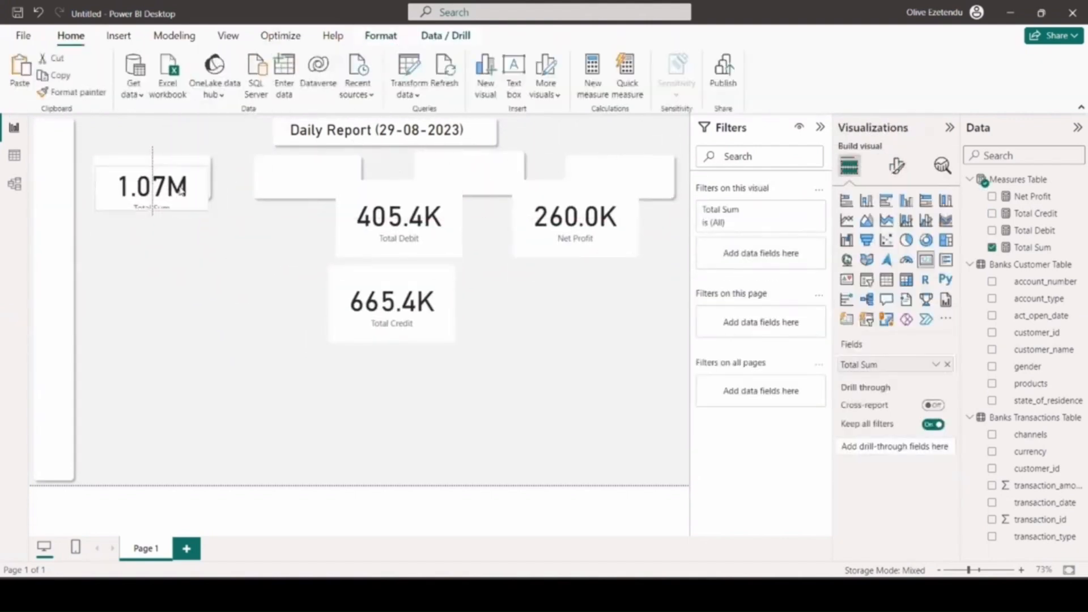
Step: Format the Total Sum card with a black size 13 category label and a size 33 callout value, and center it on its rectangle
{"action": "left_click", "coordinate": [896, 165]}
{"action": "left_click", "coordinate": [877, 292]}
{"action": "left_click", "coordinate": [944, 337]}
{"action": "left_click", "coordinate": [873, 399]}
{"action": "left_click", "coordinate": [874, 170]}
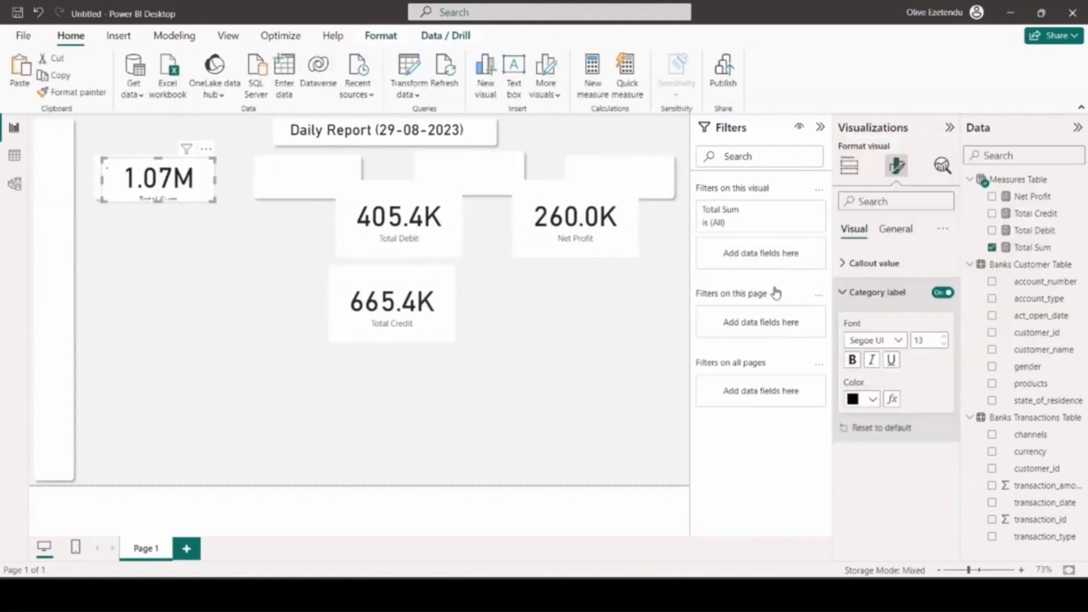
{"action": "left_click", "coordinate": [874, 263]}
{"action": "double_click", "coordinate": [919, 312]}
{"action": "type", "text": "35"}
{"action": "left_click_drag", "start_coordinate": [183, 198], "coordinate": [154, 200]}
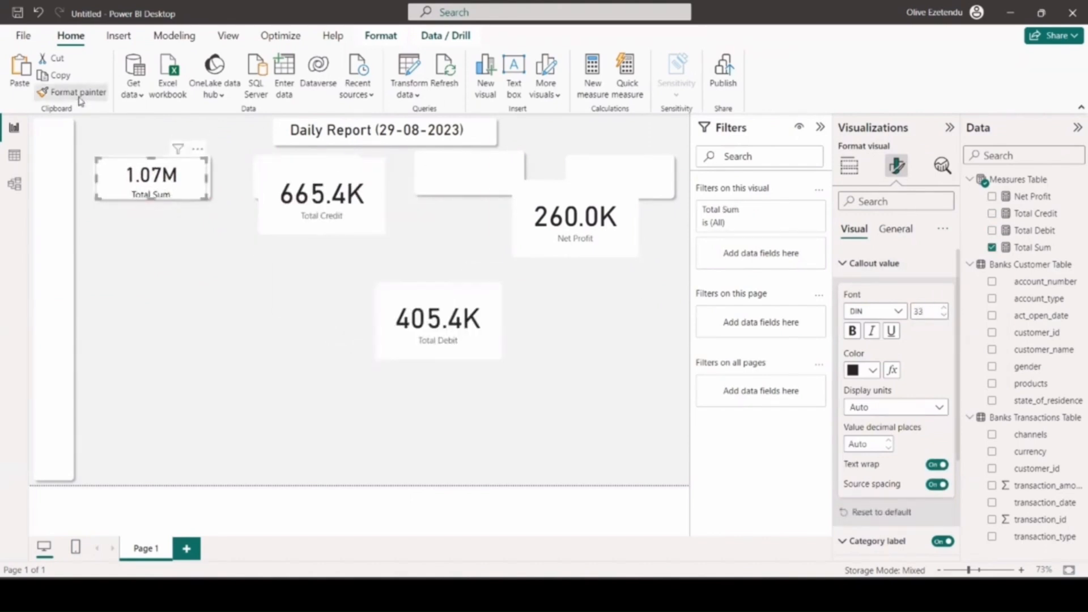
Step: Fit the Total Credit card onto the second rectangle and adjust the Total Sum card and the second rectangle to match
{"action": "left_click_drag", "start_coordinate": [391, 195], "coordinate": [358, 195]}
{"action": "left_click_drag", "start_coordinate": [309, 195], "coordinate": [309, 199]}
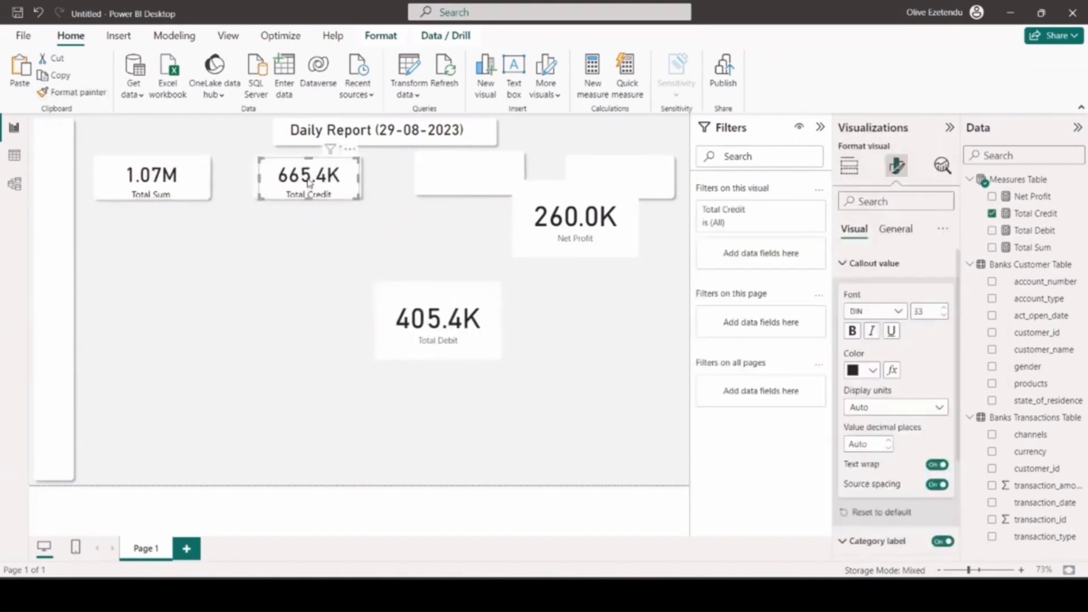
{"action": "left_click", "coordinate": [156, 187]}
{"action": "left_click_drag", "start_coordinate": [156, 199], "coordinate": [157, 202]}
{"action": "left_click", "coordinate": [309, 255]}
{"action": "left_click_drag", "start_coordinate": [253, 178], "coordinate": [244, 178]}
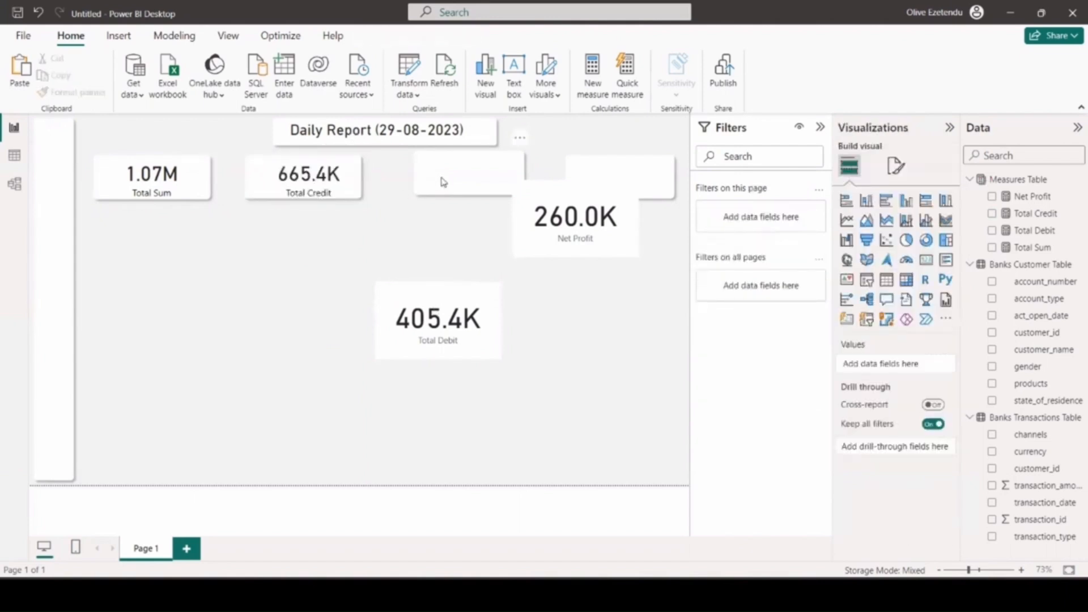
Step: Widen the third rectangle, copy the Total Credit card's formatting to the Total Debit card and fit that card on the rectangle
{"action": "left_click_drag", "start_coordinate": [442, 182], "coordinate": [431, 186]}
{"action": "left_click_drag", "start_coordinate": [402, 182], "coordinate": [391, 181]}
{"action": "left_click", "coordinate": [308, 190]}
{"action": "left_click_drag", "start_coordinate": [438, 318], "coordinate": [506, 201]}
{"action": "left_click", "coordinate": [78, 92]}
{"action": "left_click", "coordinate": [448, 281]}
{"action": "left_click", "coordinate": [875, 265]}
{"action": "left_click", "coordinate": [428, 197]}
{"action": "left_click", "coordinate": [474, 222]}
{"action": "left_click", "coordinate": [455, 181]}
{"action": "double_click", "coordinate": [456, 181]}
Step: Copy the Total Debit card's formatting to the Net Profit card, shrink it and place it on the fourth rectangle
{"action": "left_click_drag", "start_coordinate": [575, 226], "coordinate": [591, 269]}
{"action": "left_click", "coordinate": [444, 182]}
{"action": "left_click", "coordinate": [79, 92]}
{"action": "left_click", "coordinate": [596, 275]}
{"action": "left_click_drag", "start_coordinate": [654, 299], "coordinate": [622, 271]}
{"action": "left_click_drag", "start_coordinate": [554, 258], "coordinate": [624, 187]}
{"action": "left_click", "coordinate": [522, 286]}
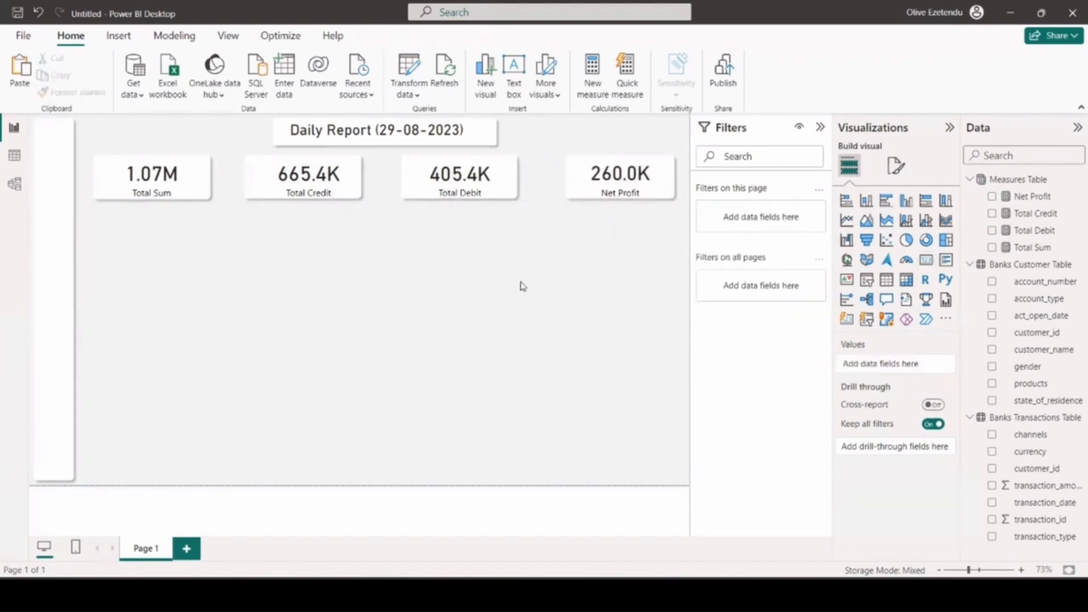
Step: Copy the Total Sum rectangle, enlarge the copy into a panel below the cards and dismiss the pending query changes notice
{"action": "left_click", "coordinate": [206, 196]}
{"action": "key", "text": "ctrl+c"}
{"action": "key", "text": "ctrl+v"}
{"action": "left_click_drag", "start_coordinate": [177, 179], "coordinate": [172, 246]}
{"action": "left_click_drag", "start_coordinate": [215, 275], "coordinate": [242, 324]}
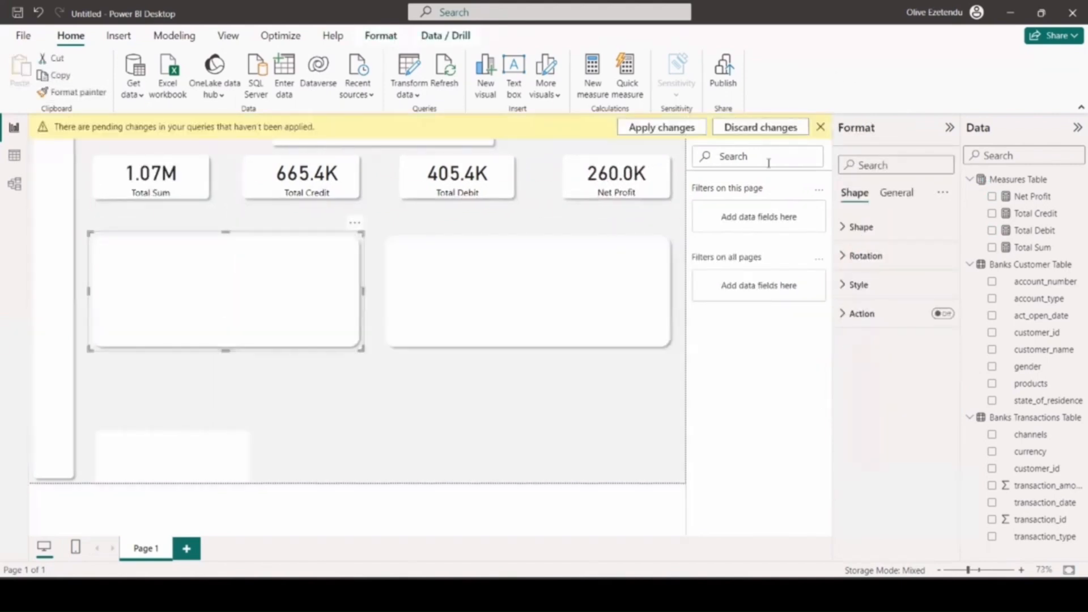
{"action": "left_click", "coordinate": [825, 127]}
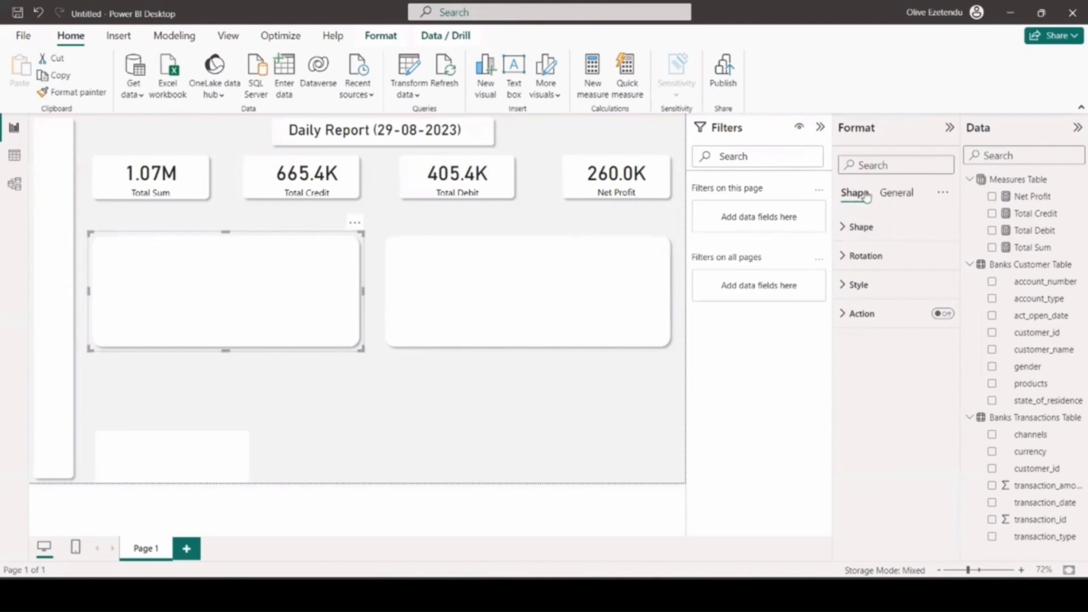
{"action": "key", "text": "Escape"}
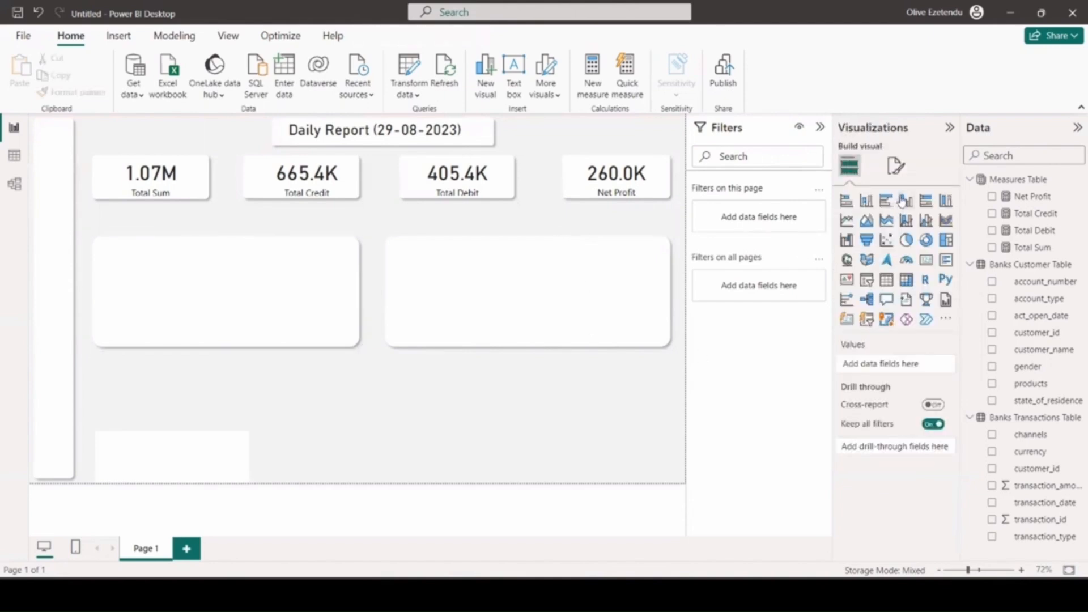
Step: Add a table visual and fit it inside the large panel below the Total Sum and Total Credit cards
{"action": "left_click", "coordinate": [887, 286]}
{"action": "left_click_drag", "start_coordinate": [190, 387], "coordinate": [199, 287]}
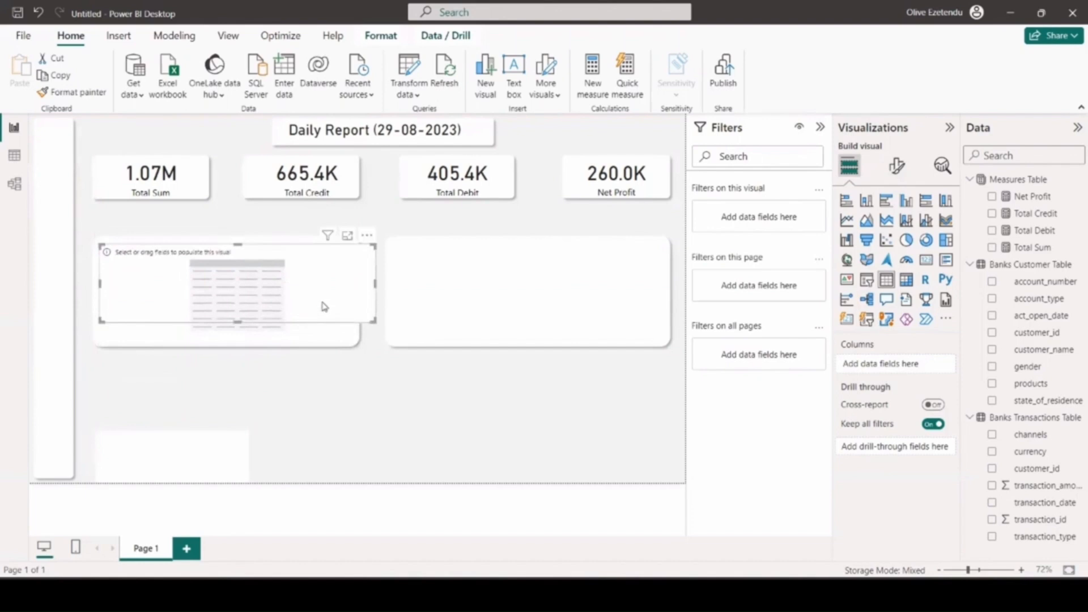
{"action": "left_click_drag", "start_coordinate": [374, 284], "coordinate": [348, 291]}
{"action": "left_click_drag", "start_coordinate": [225, 321], "coordinate": [227, 335]}
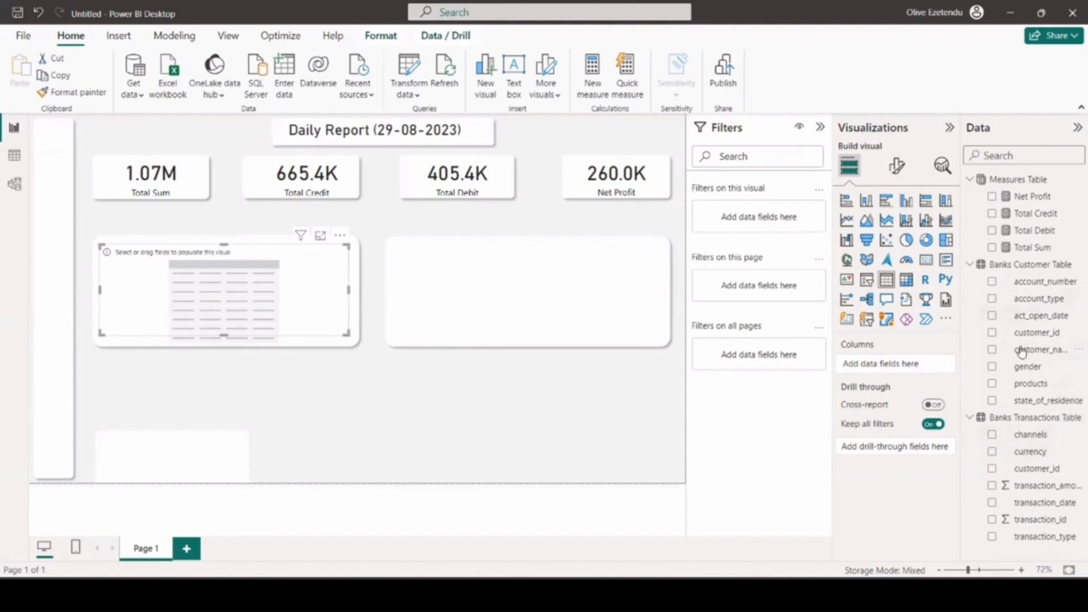
Step: Add customer_name, Total Sum and Total Credit as columns of the table
{"action": "left_click_drag", "start_coordinate": [1014, 353], "coordinate": [909, 365]}
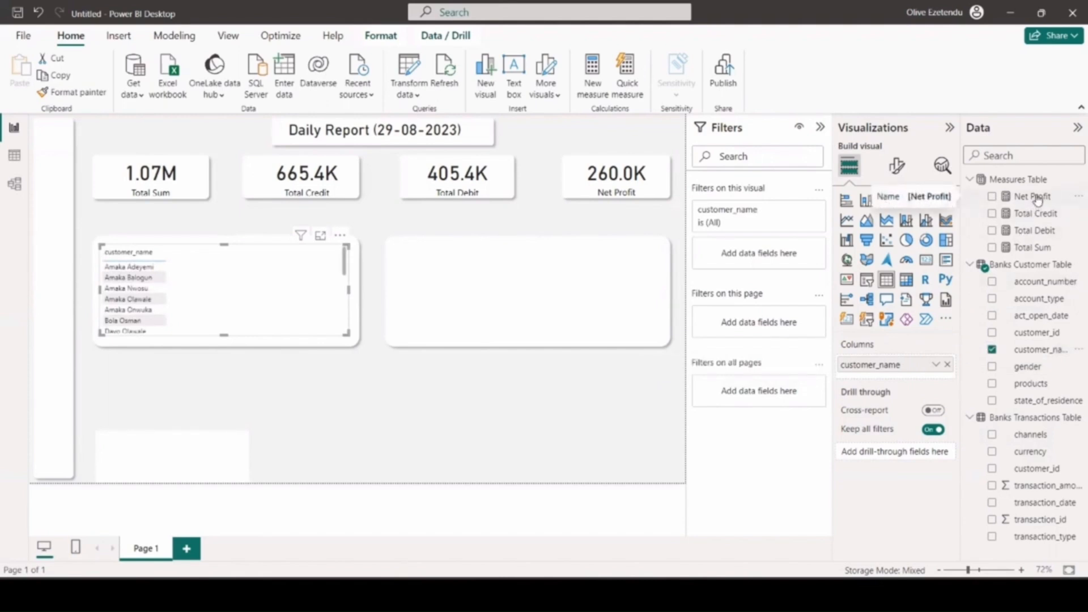
{"action": "left_click_drag", "start_coordinate": [1037, 247], "coordinate": [924, 384]}
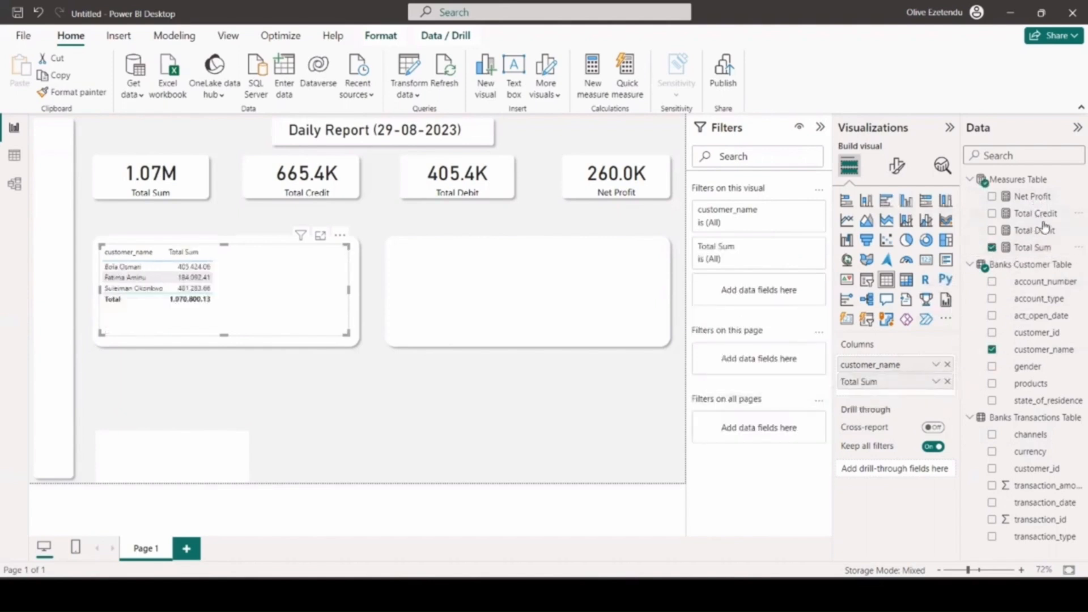
{"action": "left_click_drag", "start_coordinate": [1047, 220], "coordinate": [929, 400]}
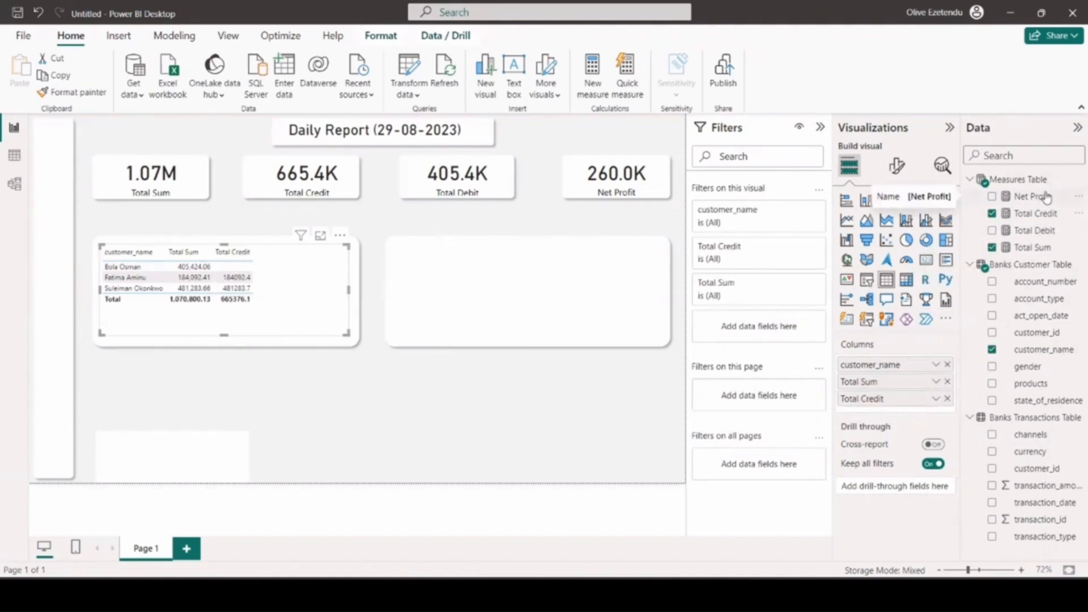
Step: Add Total Debit and Net Profit to the customer table, then lower its upper edge and widen it slightly within the card
{"action": "left_click_drag", "start_coordinate": [1034, 230], "coordinate": [914, 413]}
{"action": "left_click_drag", "start_coordinate": [1042, 198], "coordinate": [923, 424]}
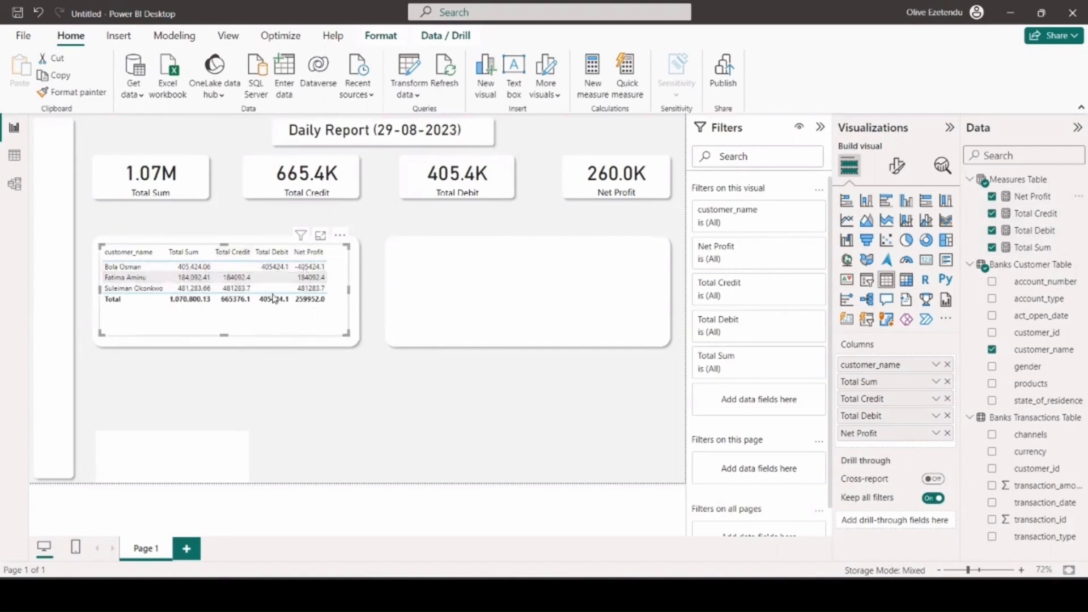
{"action": "left_click_drag", "start_coordinate": [227, 250], "coordinate": [224, 270]}
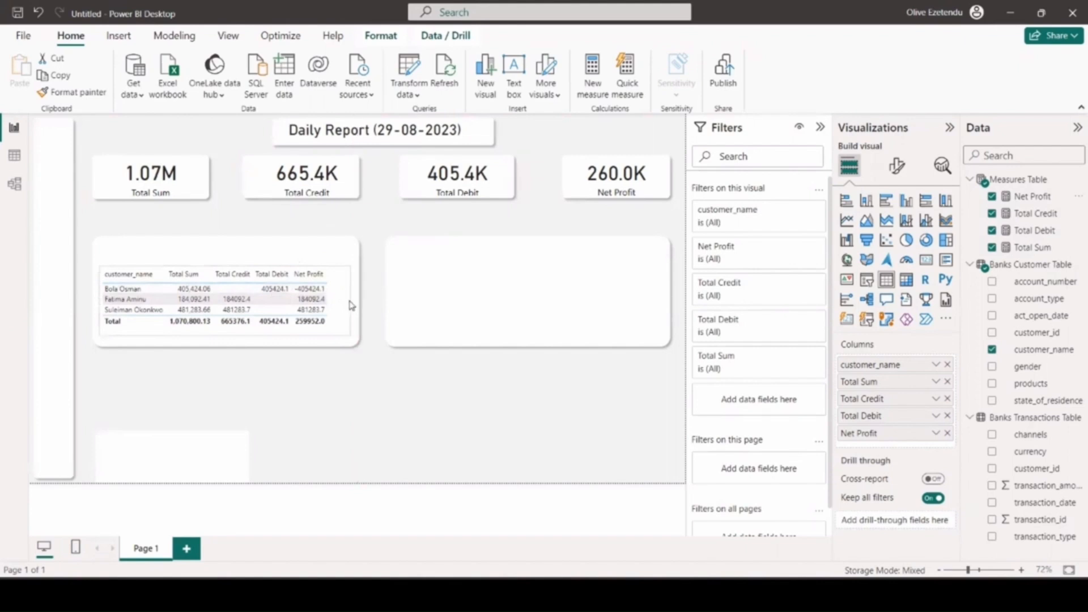
{"action": "left_click_drag", "start_coordinate": [349, 303], "coordinate": [353, 300]}
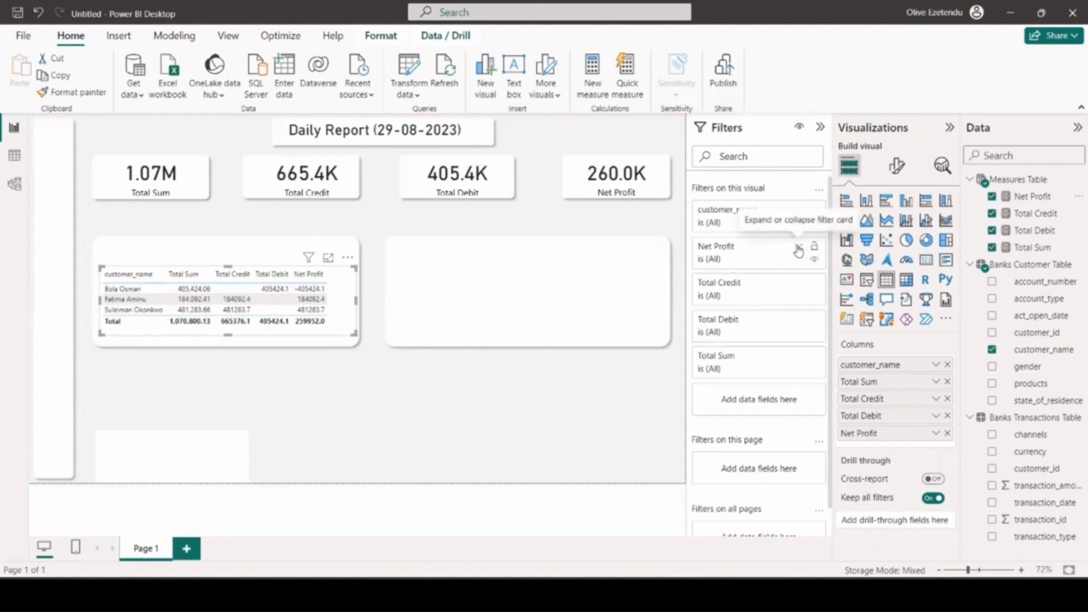
Step: Filter the customer table to show only rows where Net Profit is greater than 0
{"action": "left_click", "coordinate": [798, 248]}
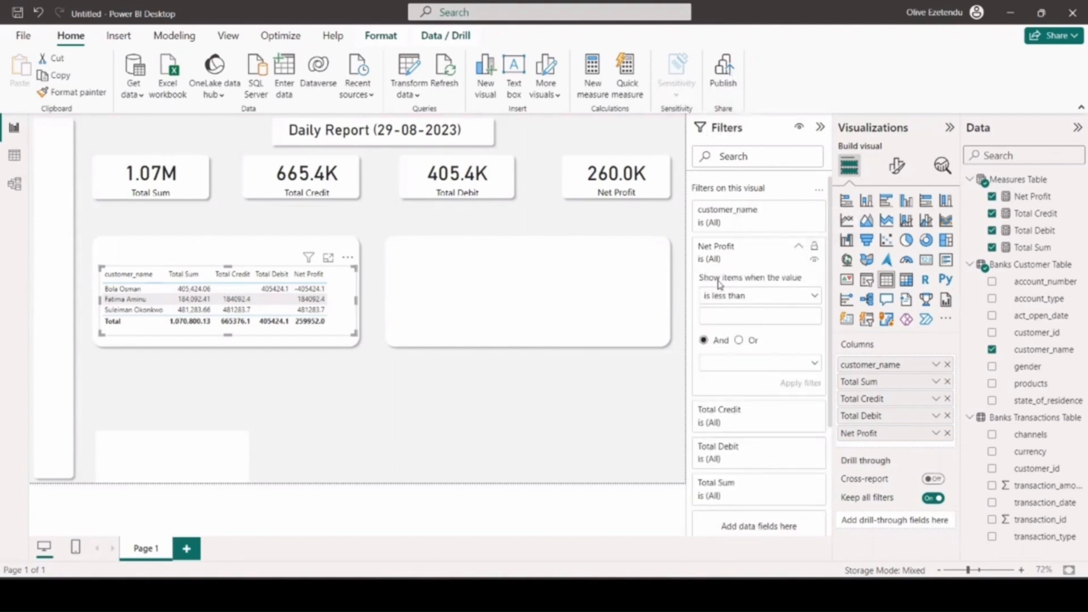
{"action": "left_click", "coordinate": [816, 297]}
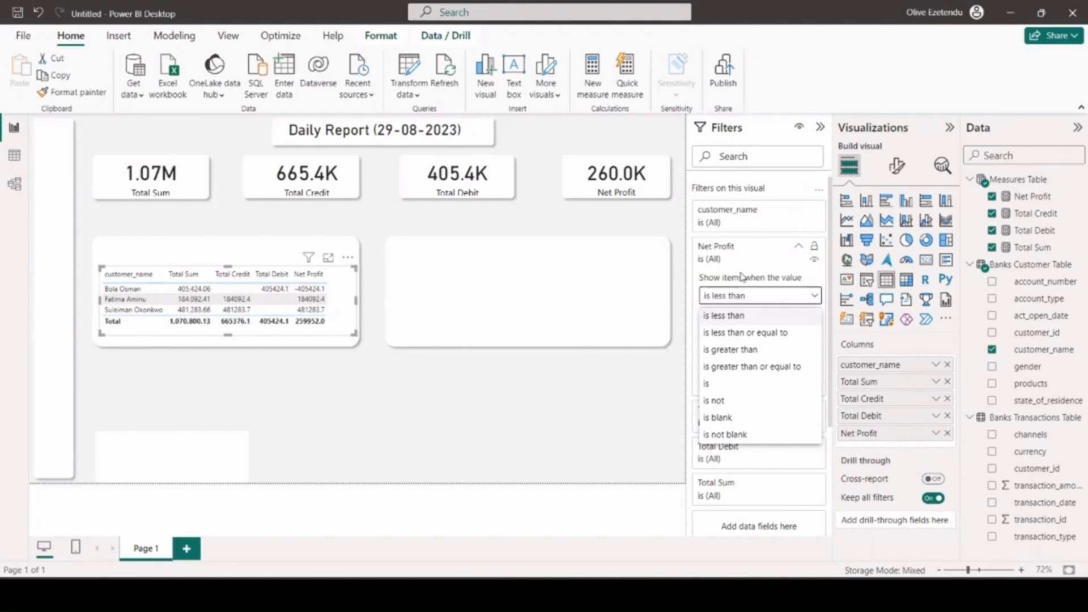
{"action": "left_click", "coordinate": [735, 350]}
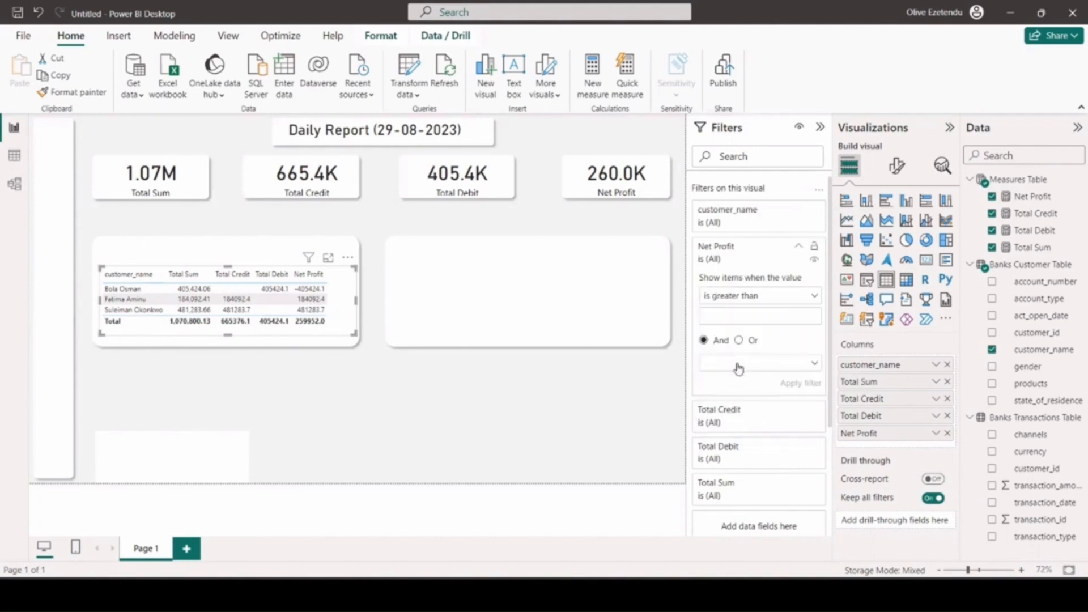
{"action": "left_click", "coordinate": [739, 368]}
{"action": "left_click", "coordinate": [726, 317]}
{"action": "left_click", "coordinate": [789, 385]}
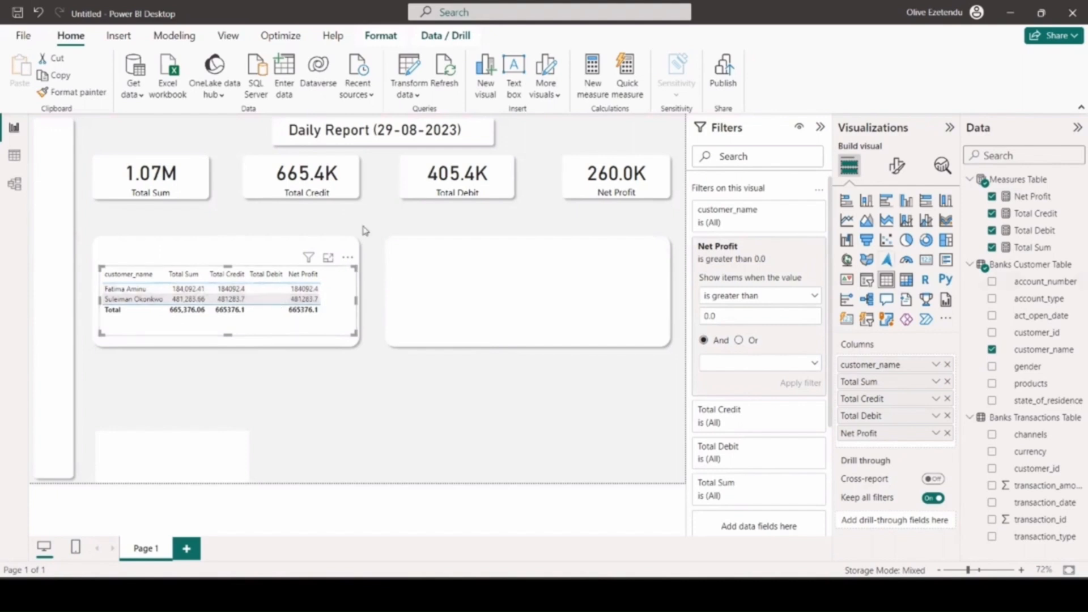
Step: Move the empty text box above the filtered customer table and title it "Top 2 Customers with Positive Net Value"
{"action": "left_click_drag", "start_coordinate": [163, 432], "coordinate": [204, 251]}
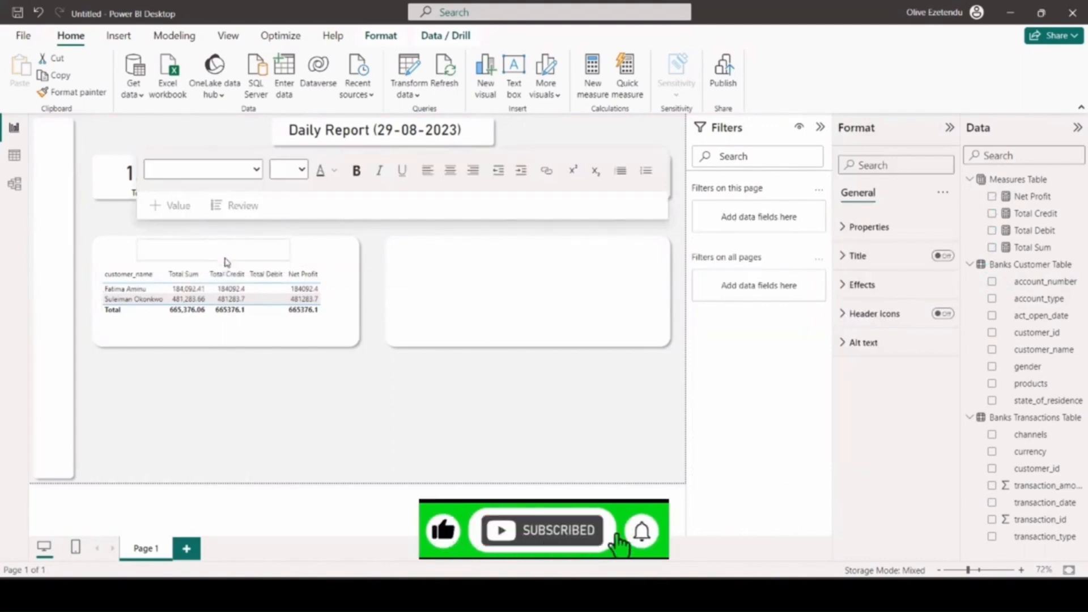
{"action": "left_click", "coordinate": [186, 243]}
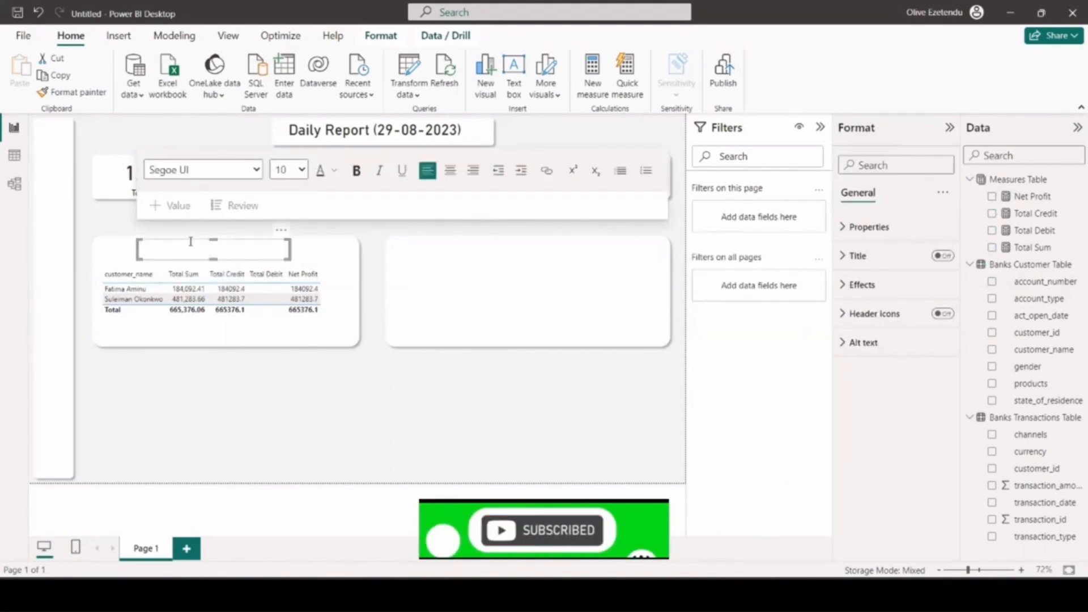
{"action": "type", "text": "Top 2 Customers with Positive Net Value"}
{"action": "left_click", "coordinate": [352, 384]}
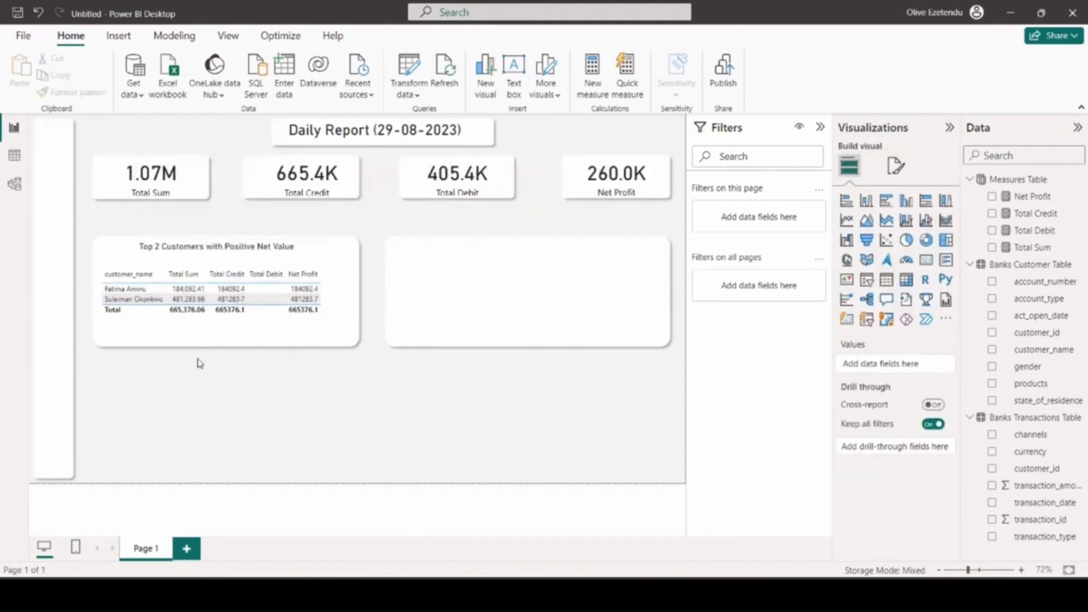
Step: Duplicate the filtered customer table and place the copy in the empty card beside it
{"action": "left_click", "coordinate": [282, 329]}
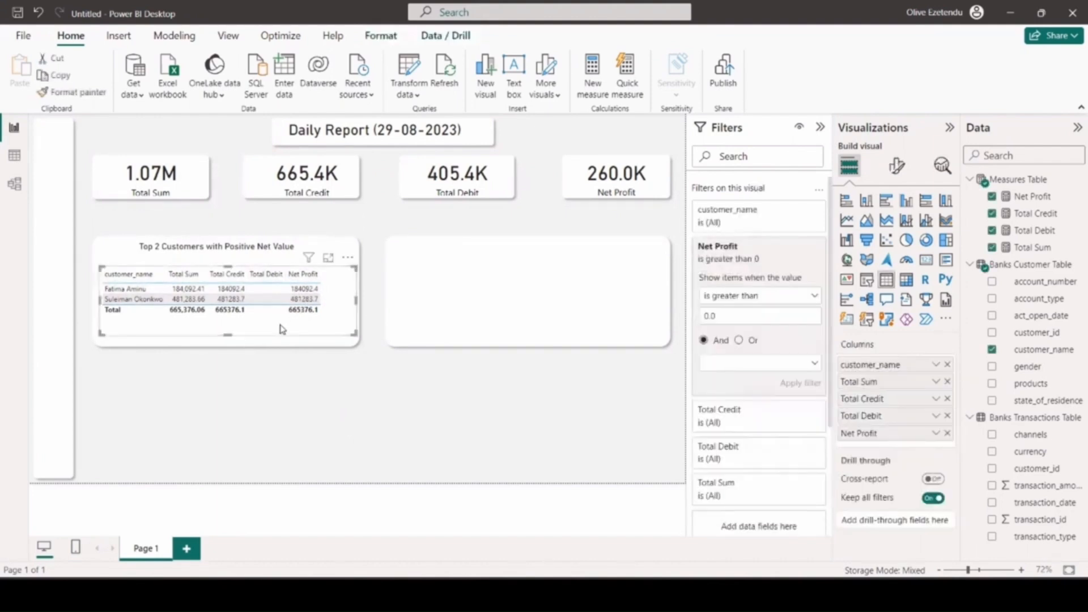
{"action": "key", "text": "ctrl+c"}
{"action": "key", "text": "ctrl+v"}
{"action": "left_click_drag", "start_coordinate": [300, 339], "coordinate": [590, 333]}
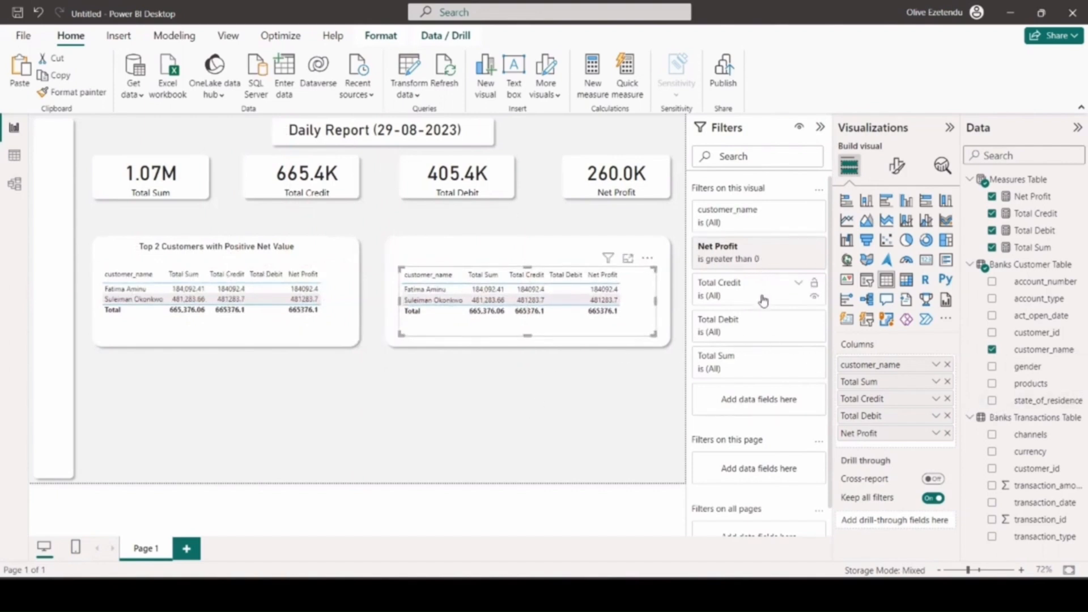
Step: Change the copied table's Net Profit filter to show items where the value is less than 0
{"action": "left_click", "coordinate": [798, 249]}
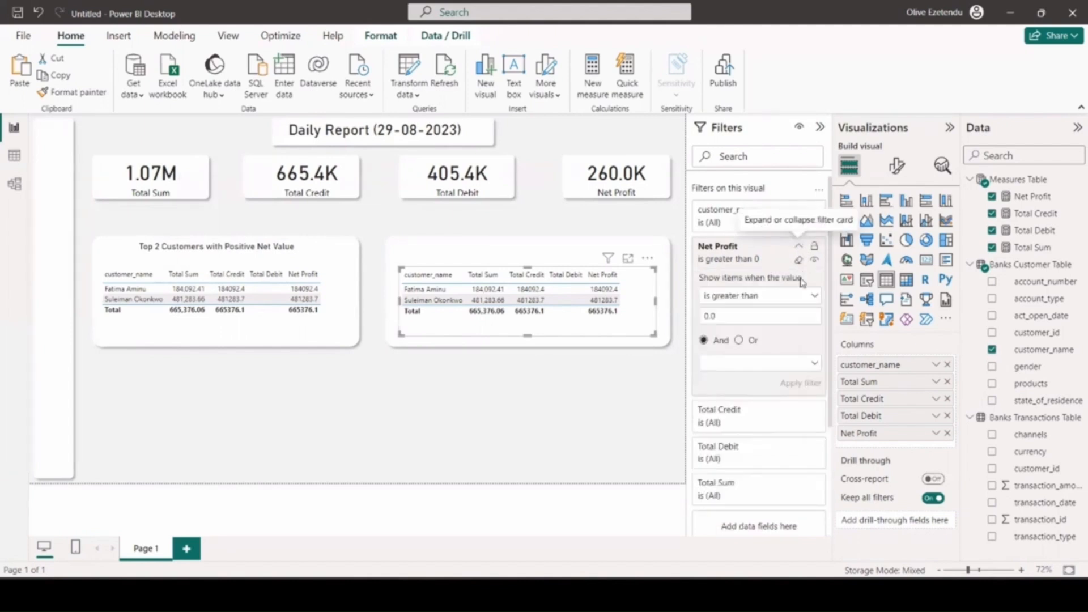
{"action": "left_click", "coordinate": [814, 297]}
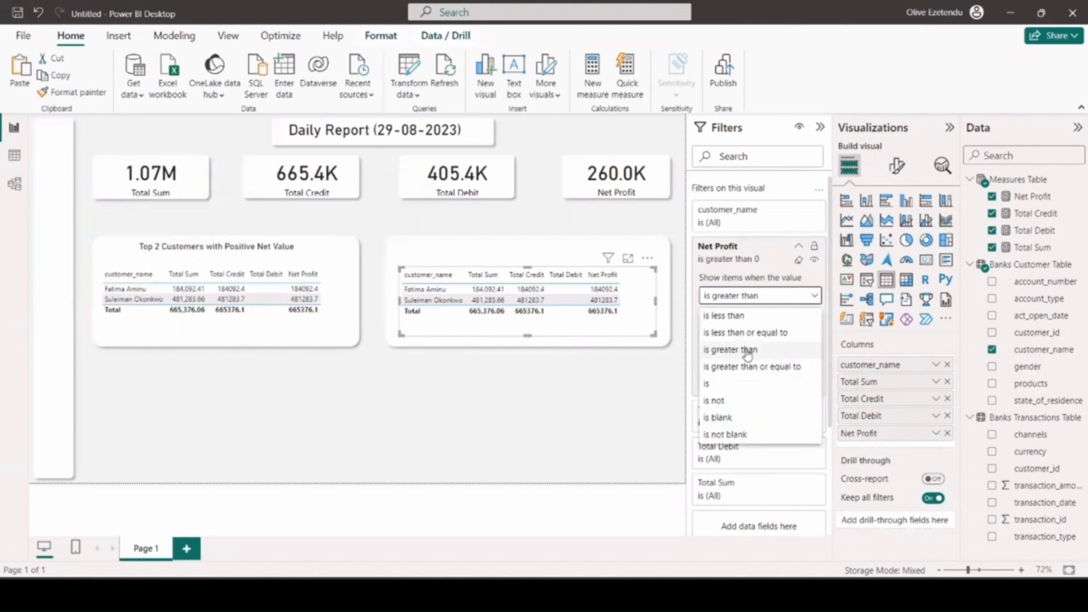
{"action": "left_click", "coordinate": [742, 317]}
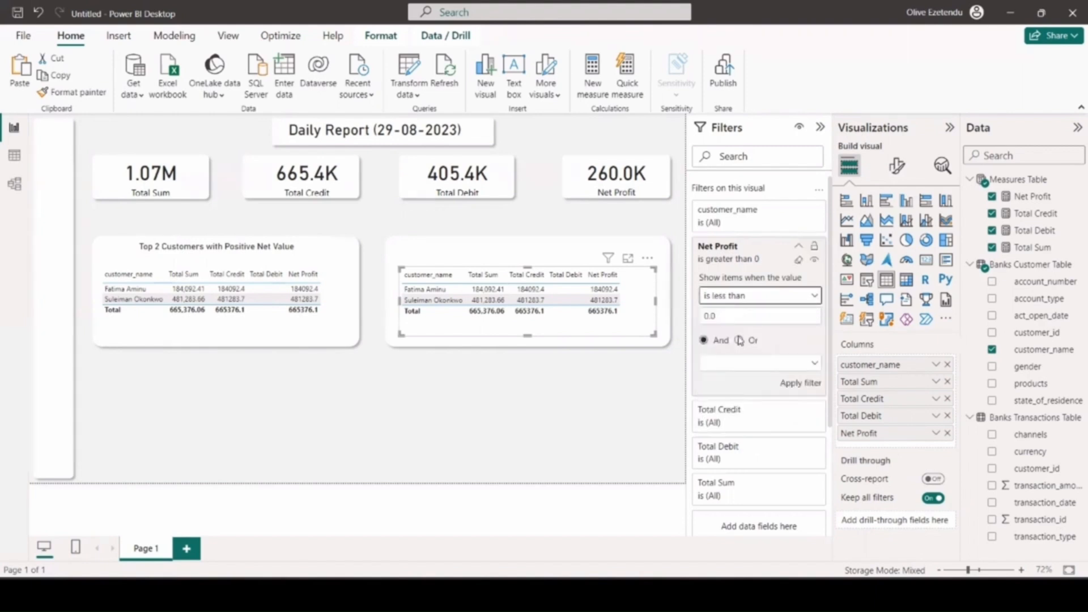
{"action": "left_click", "coordinate": [797, 385]}
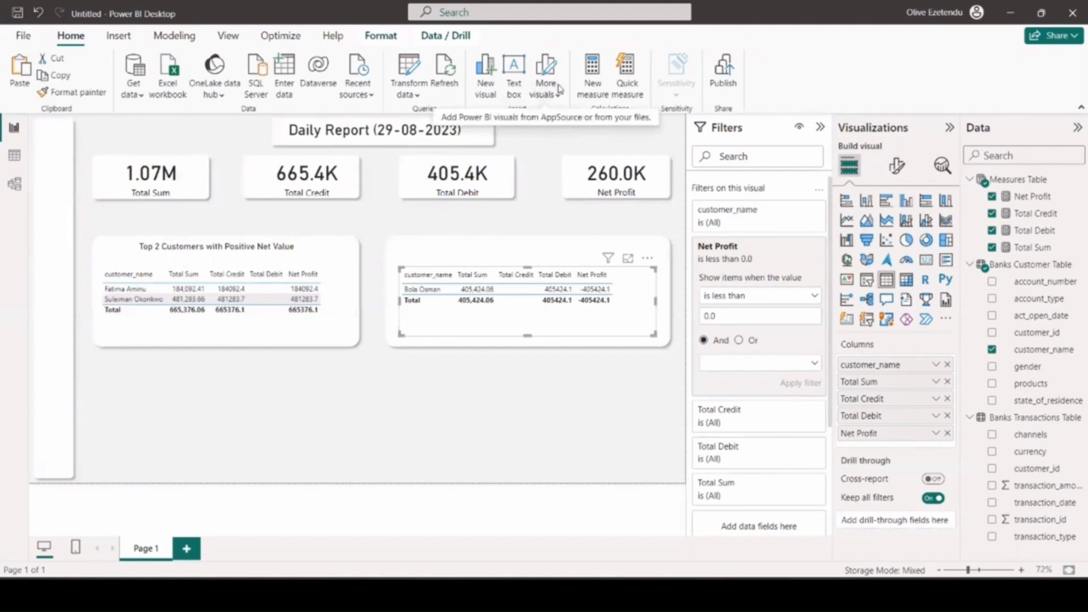
Step: Add a text box above the copied table with the title "Top 1 Customer with Negative Net Value"
{"action": "left_click", "coordinate": [514, 78]}
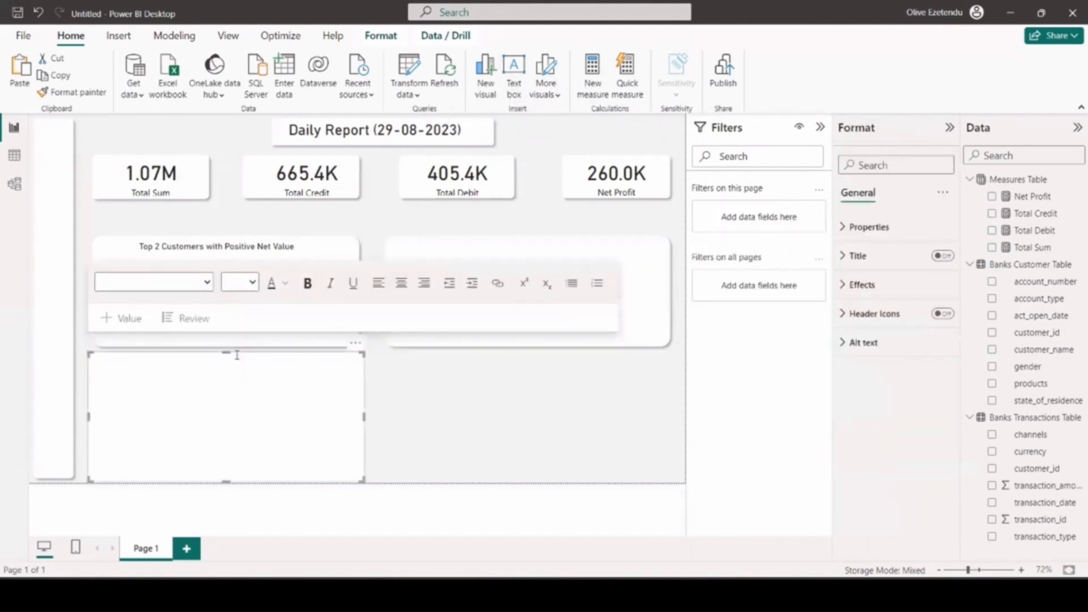
{"action": "left_click_drag", "start_coordinate": [225, 354], "coordinate": [680, 264]}
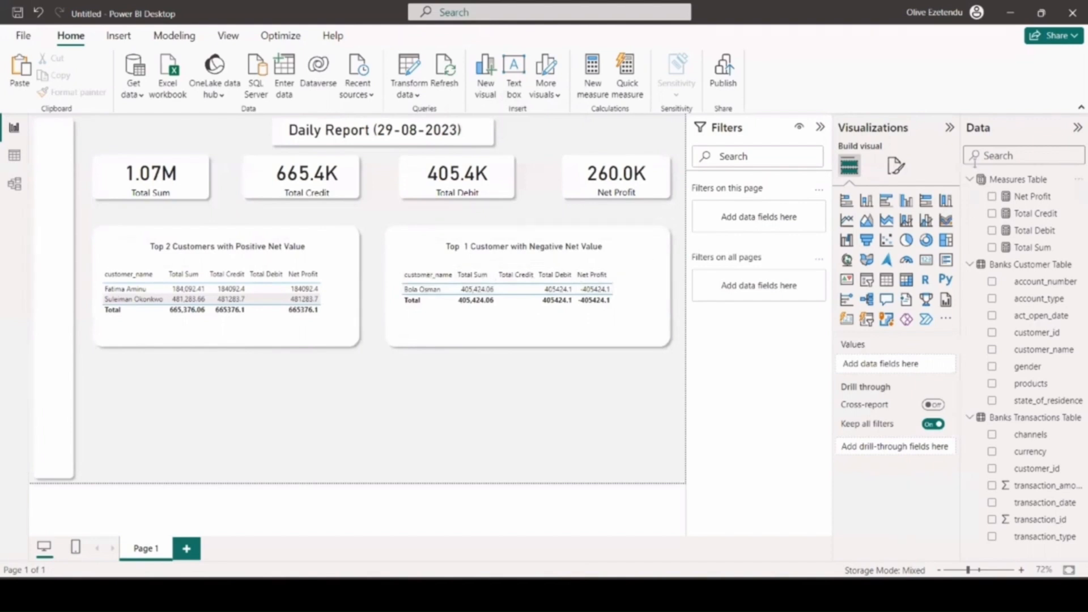
Step: Format the negative-value table's column headers in bold with font size 13
{"action": "left_click", "coordinate": [896, 166]}
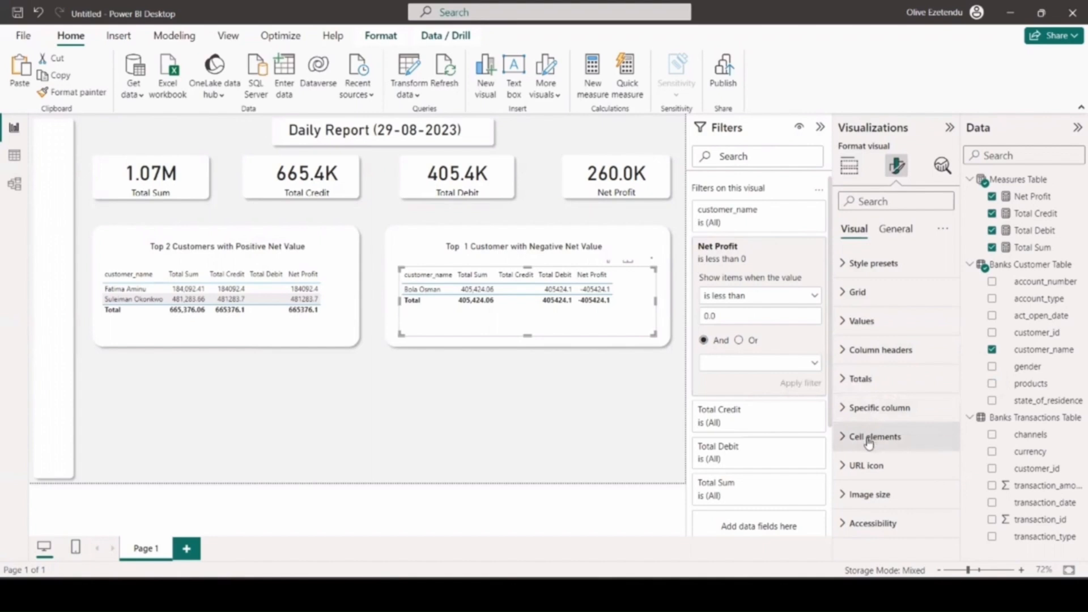
{"action": "left_click", "coordinate": [859, 321]}
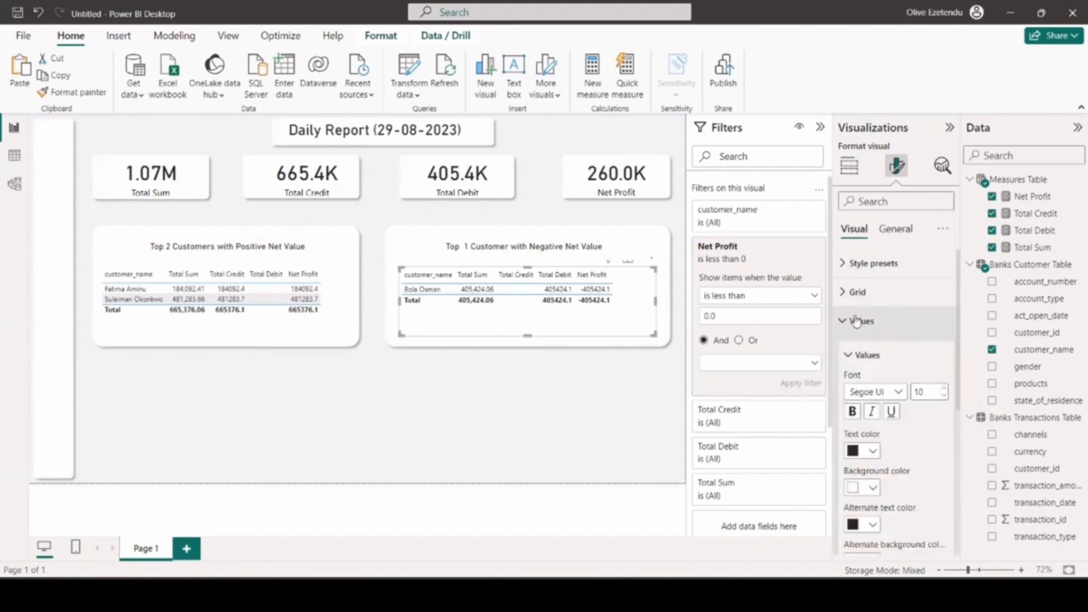
{"action": "scroll", "coordinate": [876, 448], "scroll_direction": "down", "scroll_amount": 1}
{"action": "scroll", "coordinate": [875, 448], "scroll_direction": "down", "scroll_amount": 4}
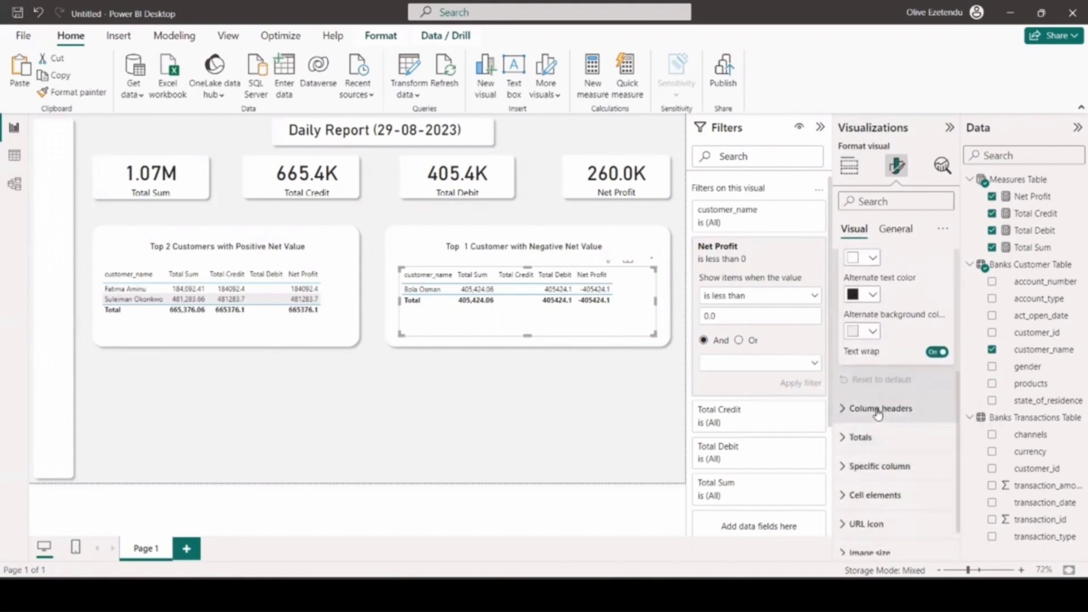
{"action": "left_click", "coordinate": [879, 410]}
{"action": "scroll", "coordinate": [894, 446], "scroll_direction": "down", "scroll_amount": 3}
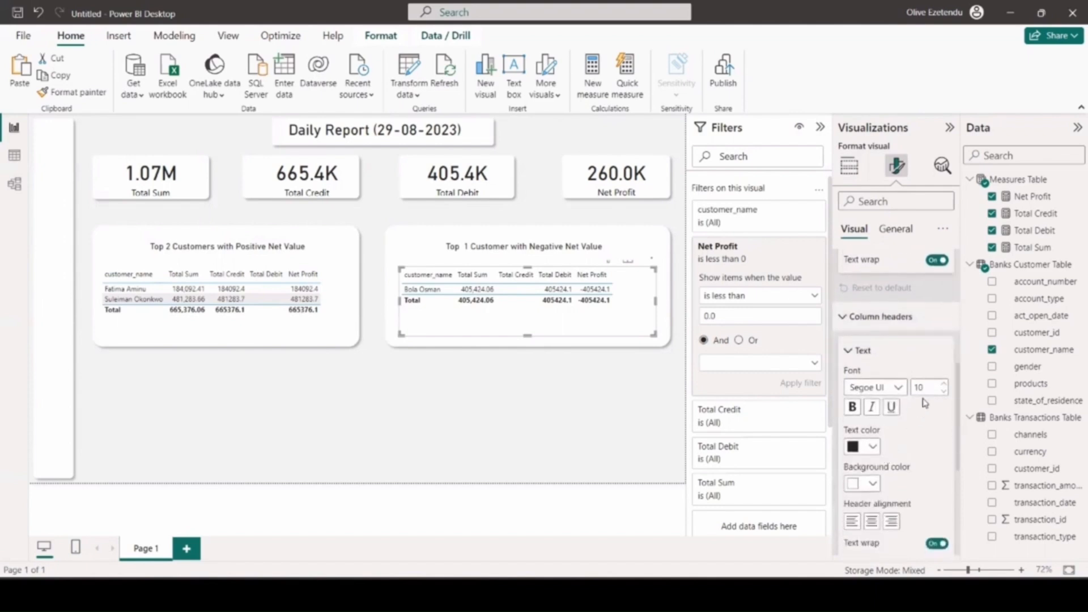
{"action": "left_click", "coordinate": [943, 386]}
{"action": "left_click", "coordinate": [942, 386]}
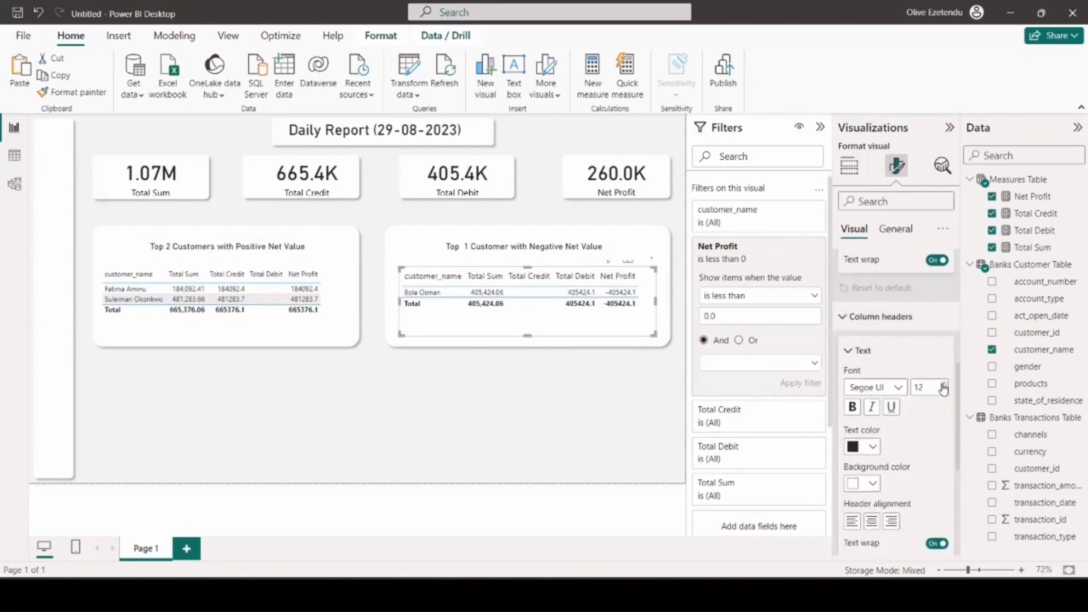
{"action": "left_click", "coordinate": [943, 386]}
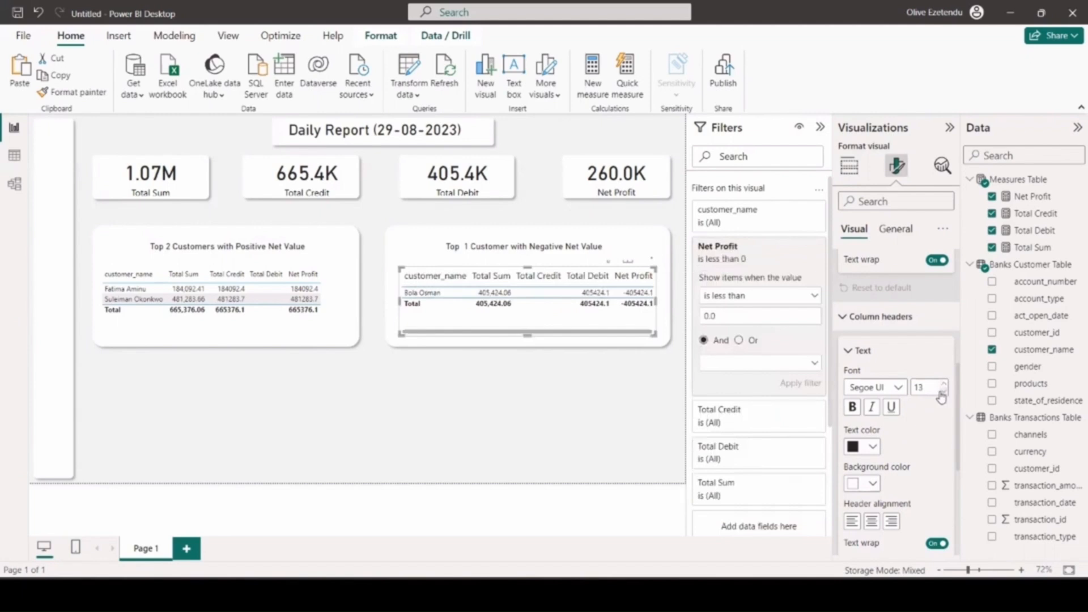
{"action": "left_click", "coordinate": [944, 390]}
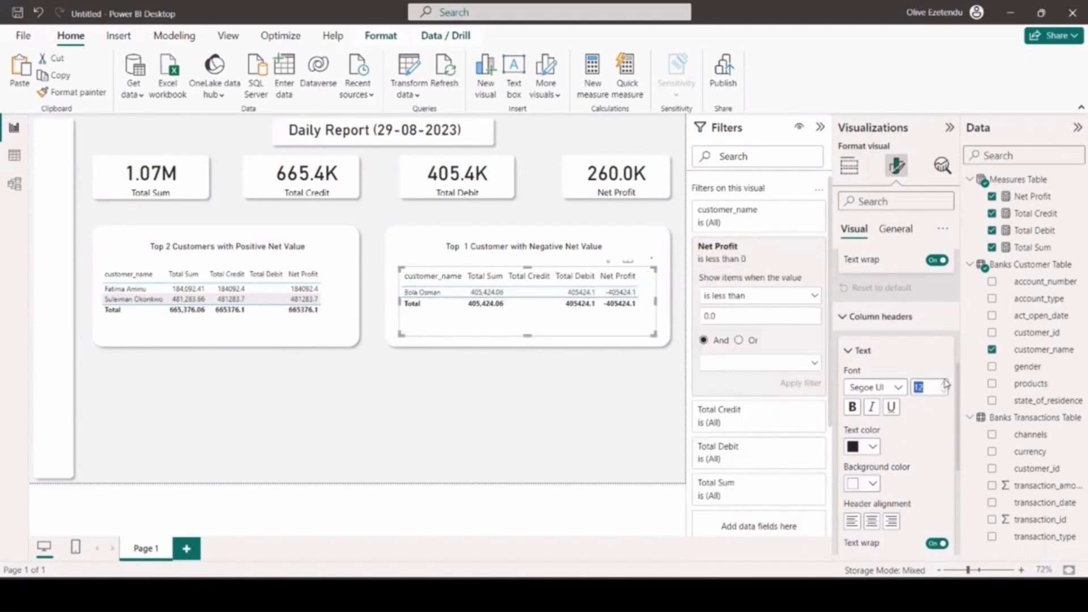
{"action": "left_click", "coordinate": [945, 385]}
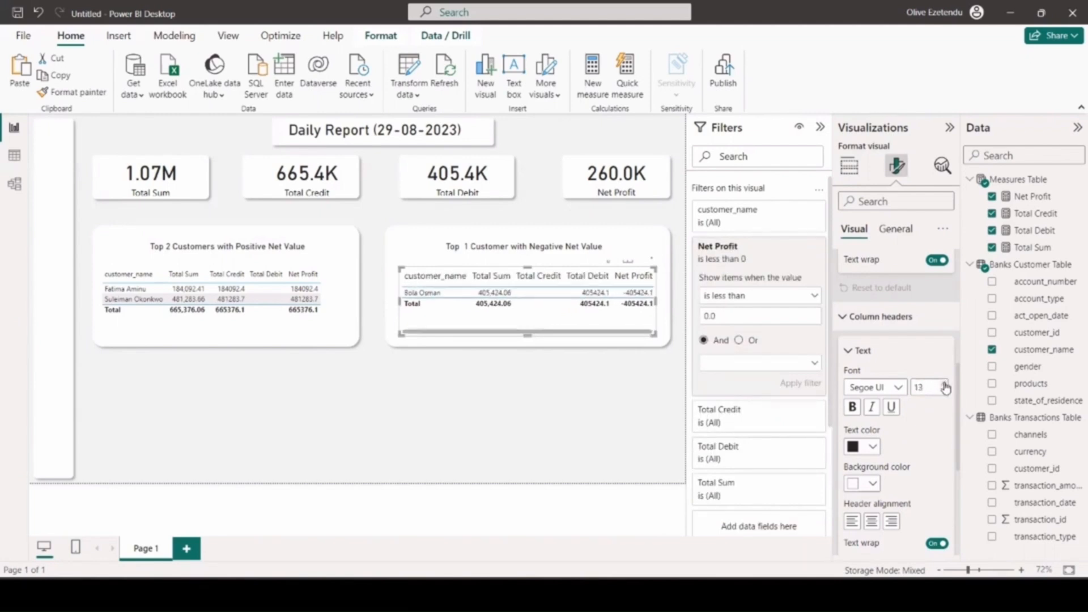
{"action": "left_click", "coordinate": [852, 408]}
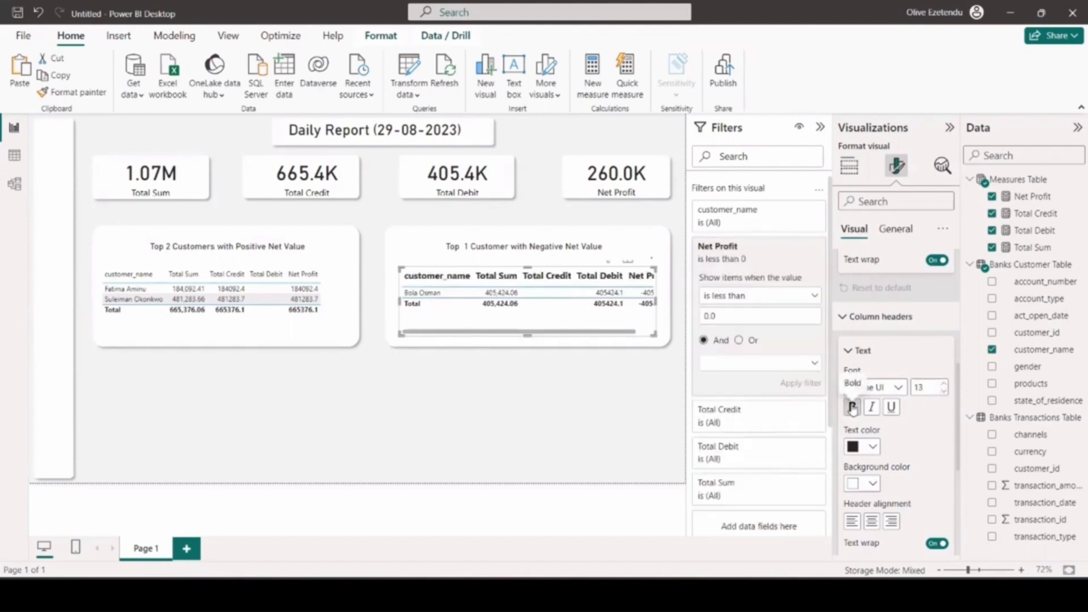
{"action": "left_click", "coordinate": [853, 407]}
Step: Turn off the negative-value table's totals and give it blue vertical gridlines with a width of 3
{"action": "scroll", "coordinate": [890, 453], "scroll_direction": "down", "scroll_amount": 3}
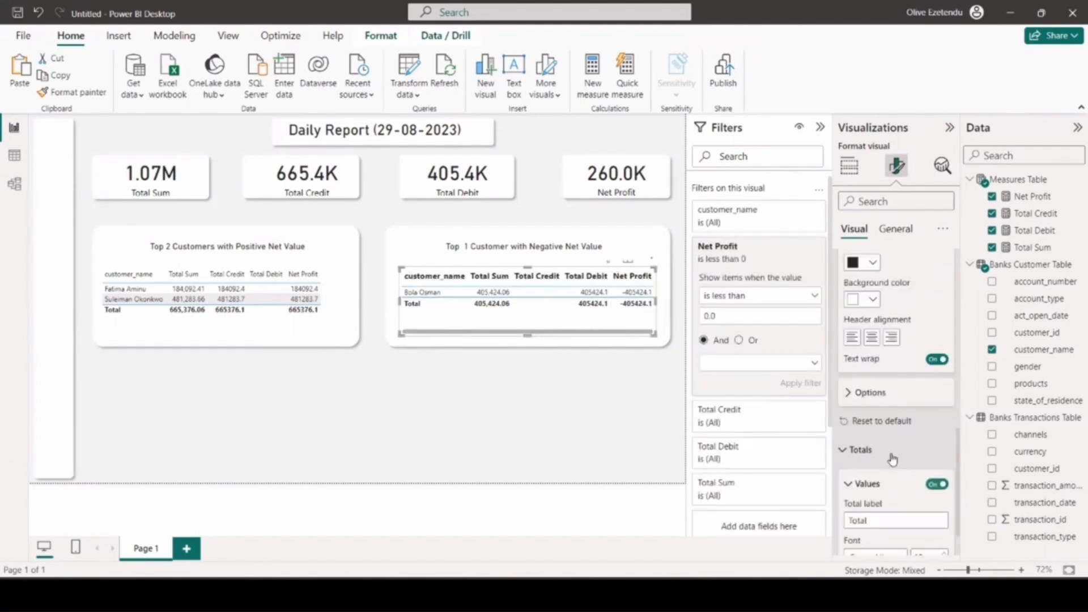
{"action": "left_click", "coordinate": [936, 485]}
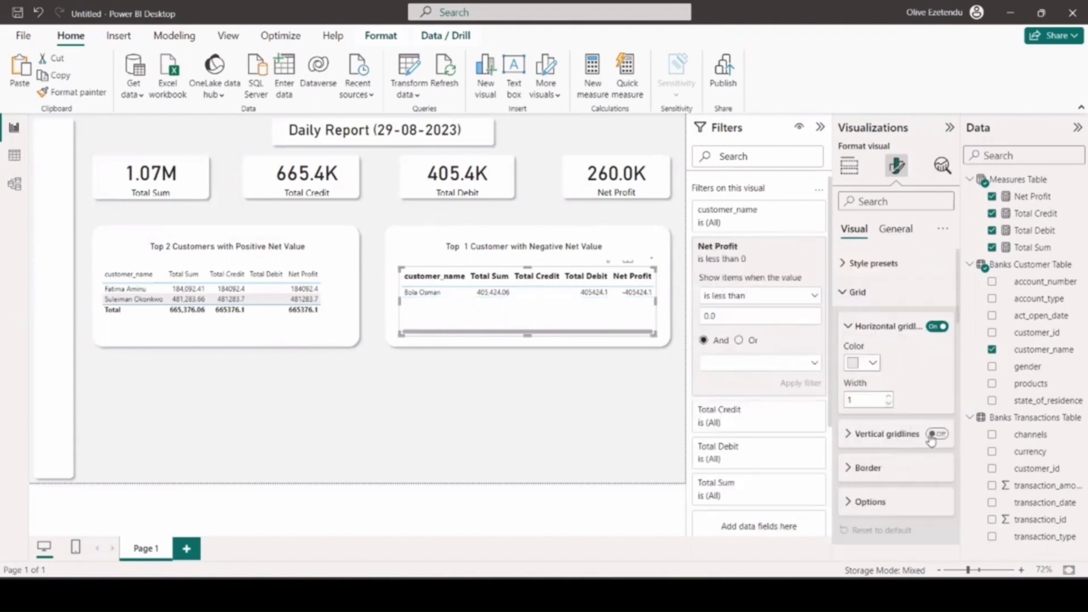
{"action": "left_click", "coordinate": [937, 434]}
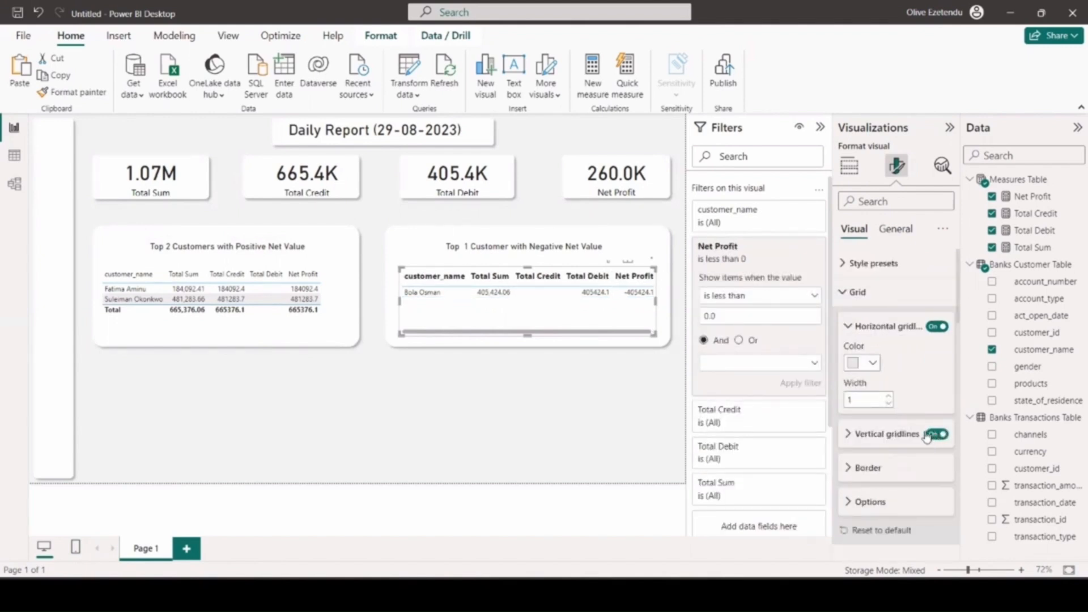
{"action": "left_click", "coordinate": [860, 440]}
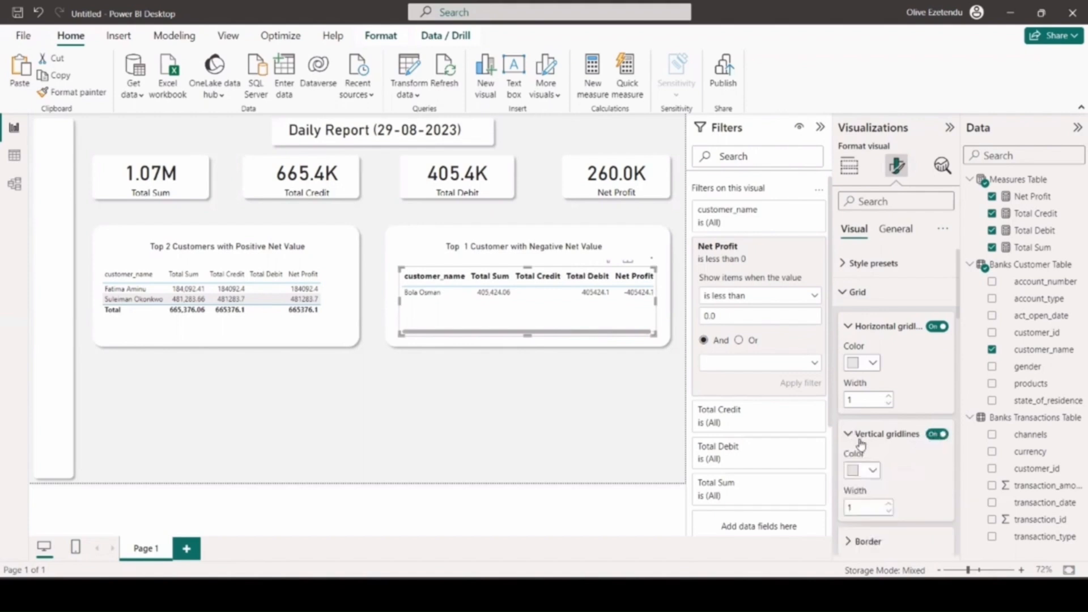
{"action": "left_click", "coordinate": [888, 505]}
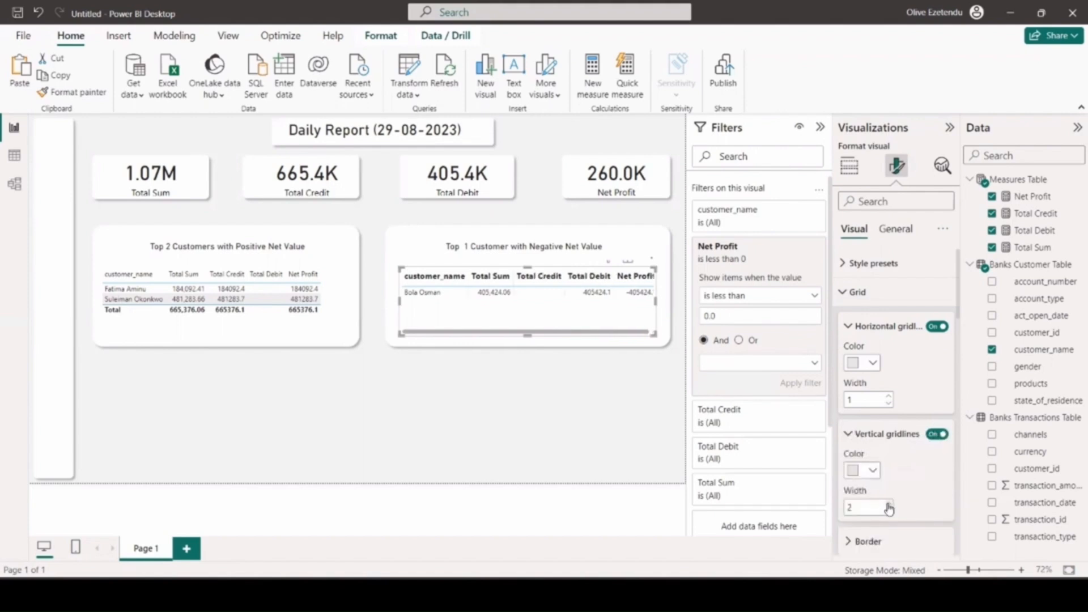
{"action": "left_click", "coordinate": [888, 505]}
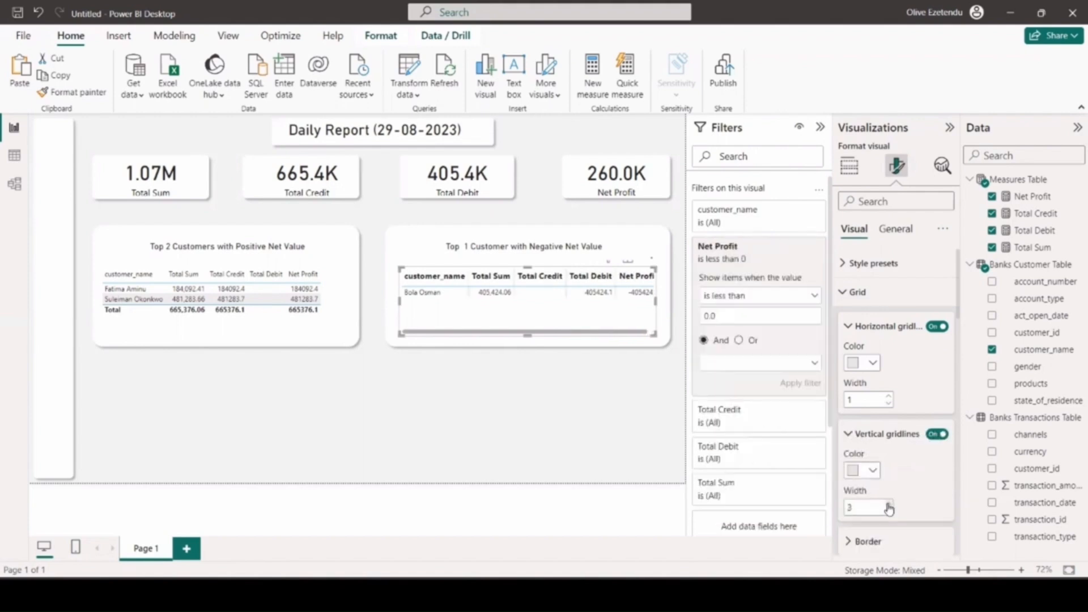
{"action": "left_click", "coordinate": [870, 471]}
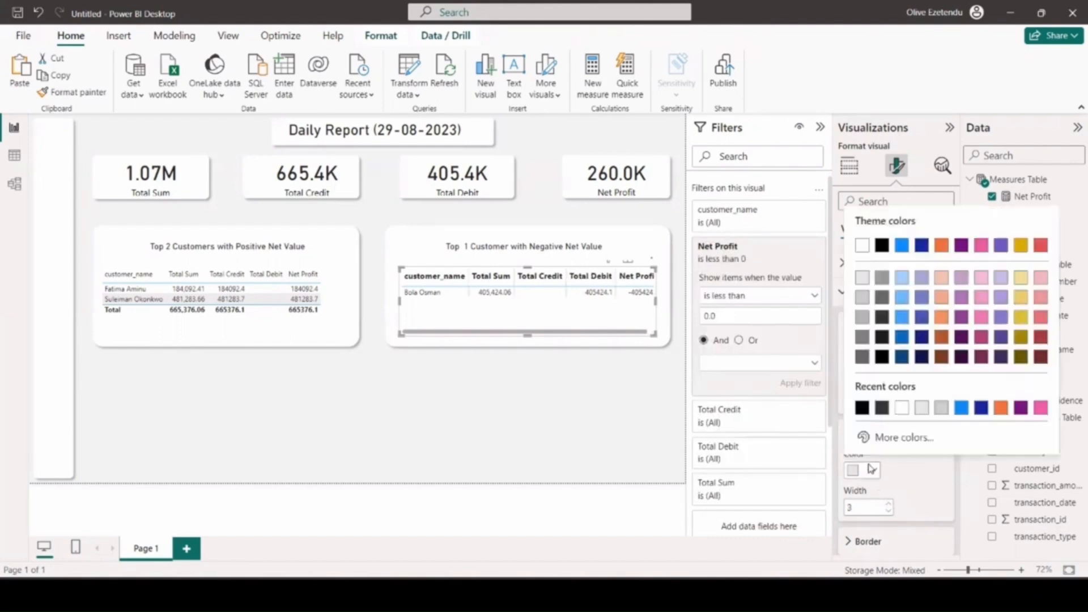
{"action": "left_click", "coordinate": [961, 408]}
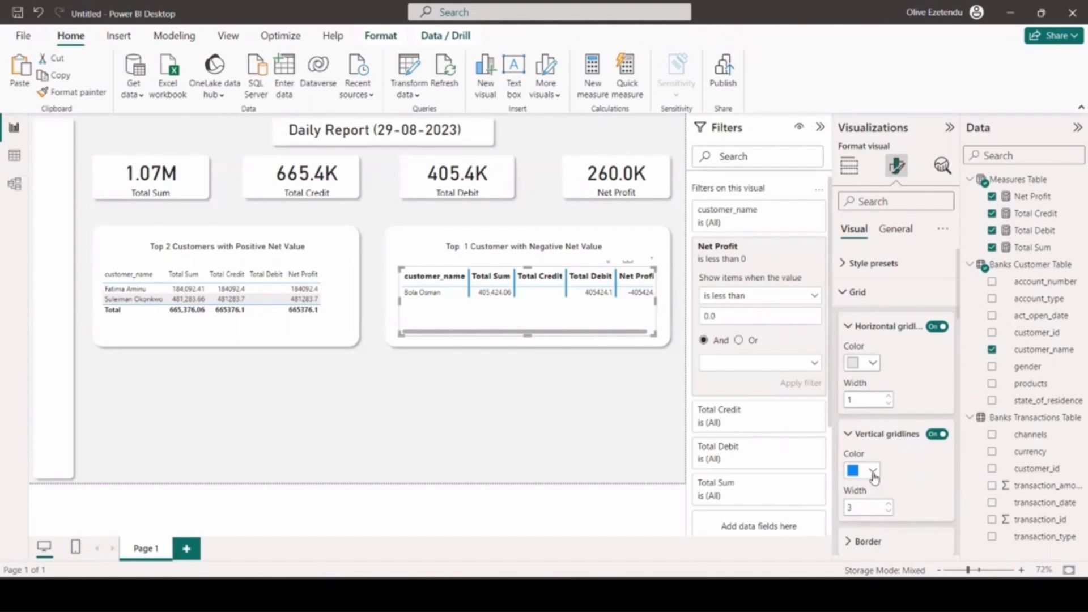
Step: Set the negative-value table's vertical gridline width to 1 and widen the table slightly to fit all its columns
{"action": "left_click", "coordinate": [889, 511]}
{"action": "left_click", "coordinate": [889, 511]}
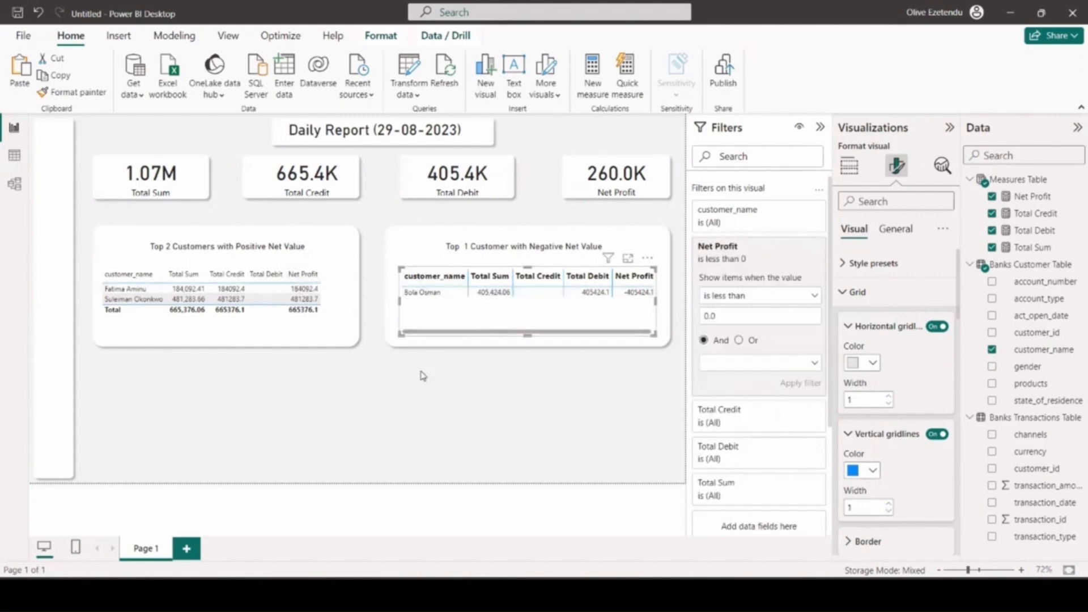
{"action": "left_click", "coordinate": [483, 319]}
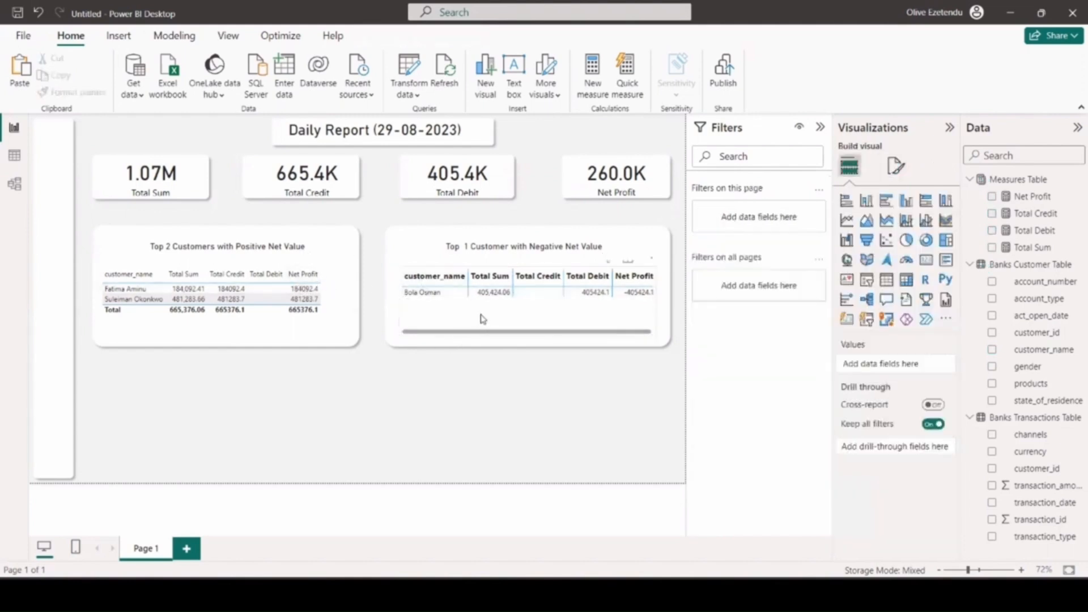
{"action": "left_click", "coordinate": [449, 321]}
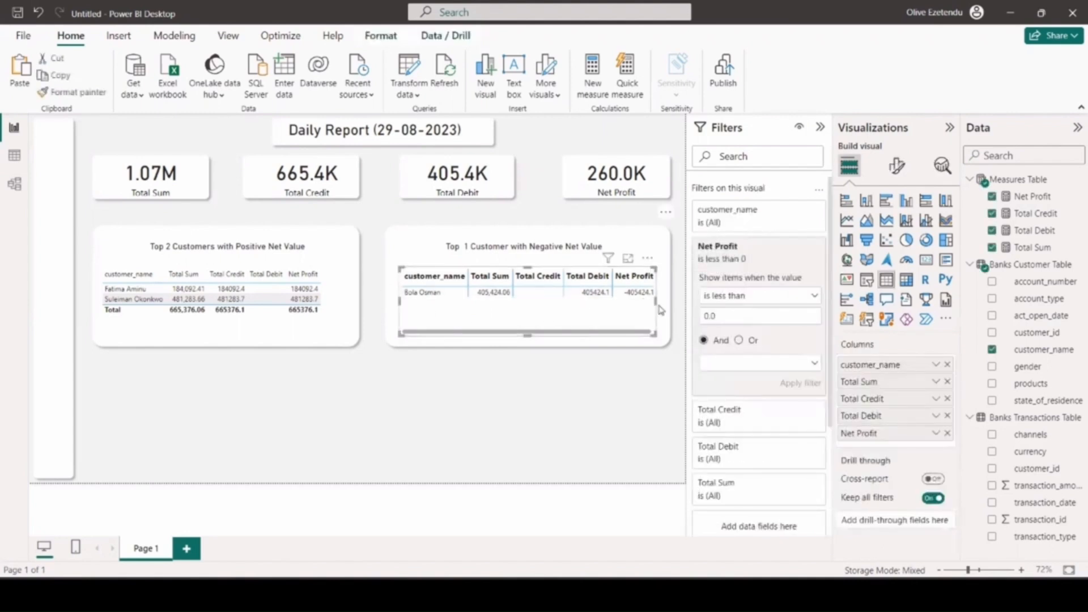
{"action": "left_click_drag", "start_coordinate": [659, 305], "coordinate": [664, 305]}
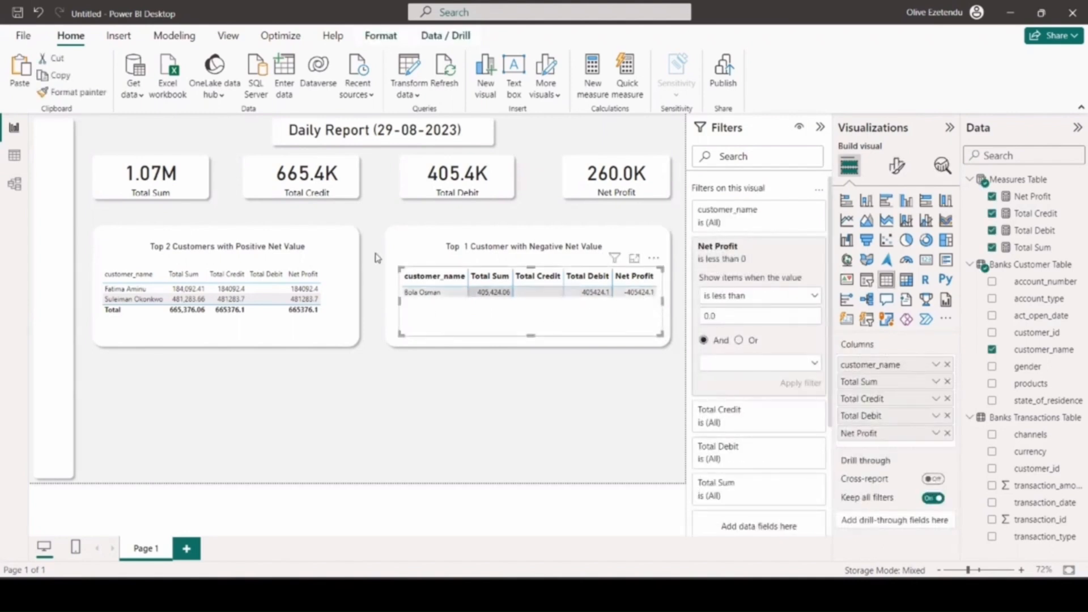
Step: Copy the negative-value table's formatting to the positive-value table with Format painter and widen that table slightly
{"action": "left_click", "coordinate": [79, 91]}
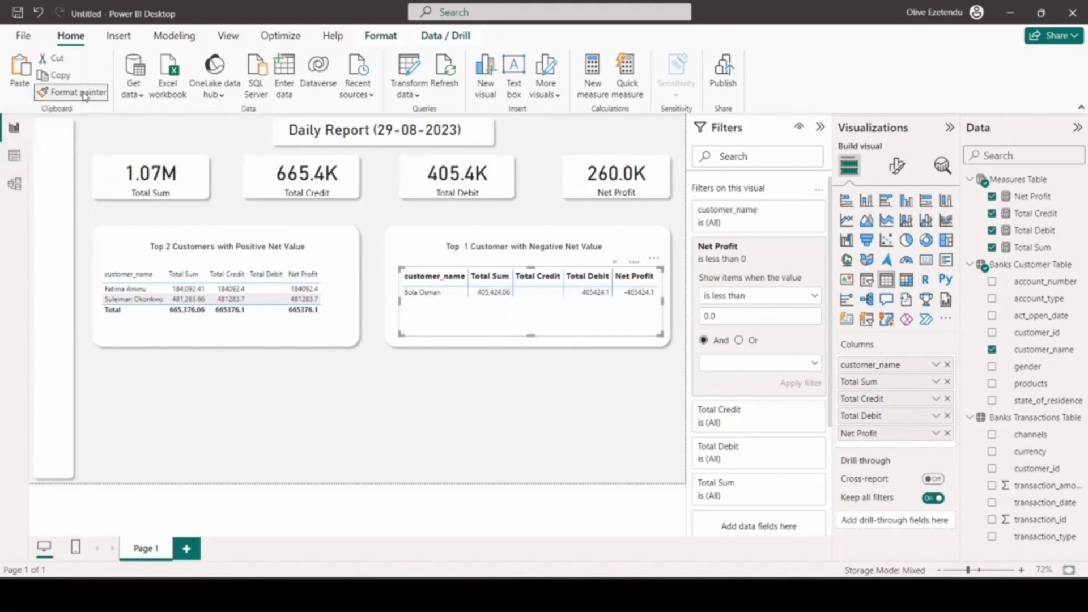
{"action": "left_click", "coordinate": [320, 273]}
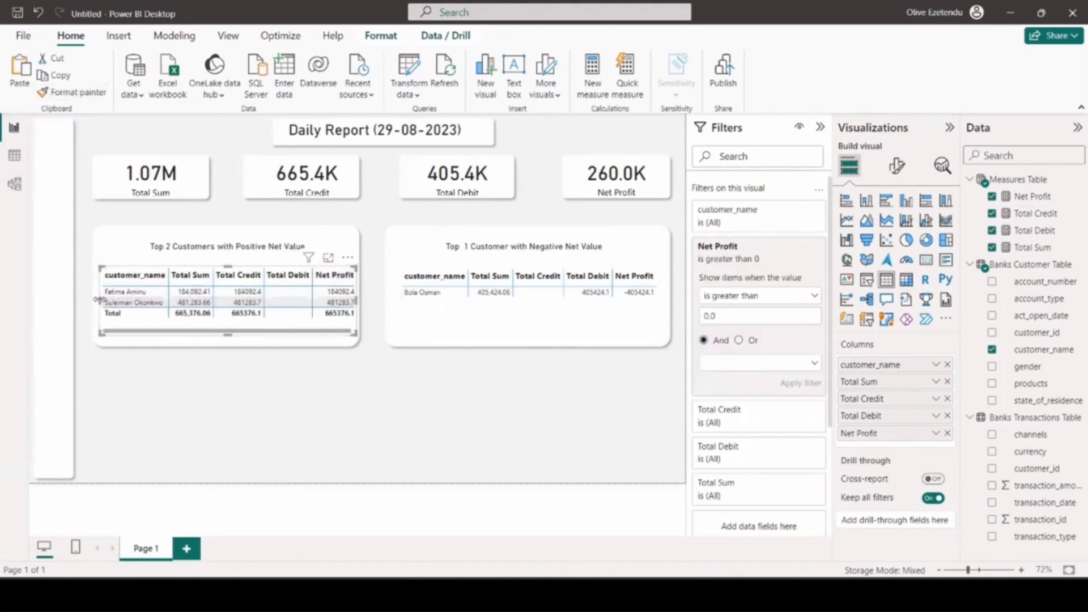
{"action": "left_click_drag", "start_coordinate": [99, 299], "coordinate": [96, 302]}
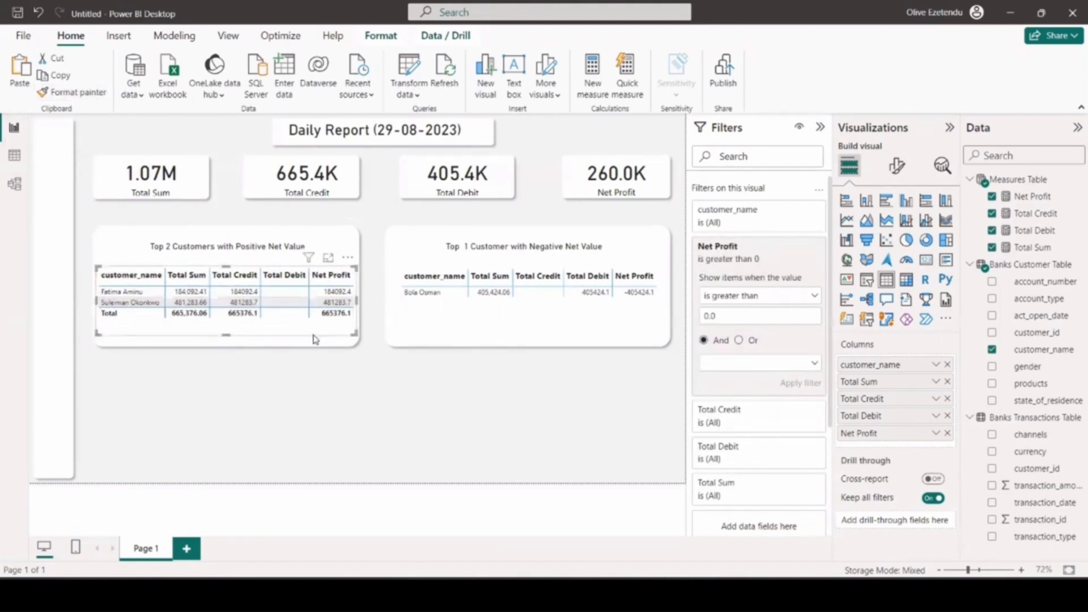
Step: Turn off the totals row of the positive-value table
{"action": "left_click", "coordinate": [897, 166]}
{"action": "left_click", "coordinate": [875, 379]}
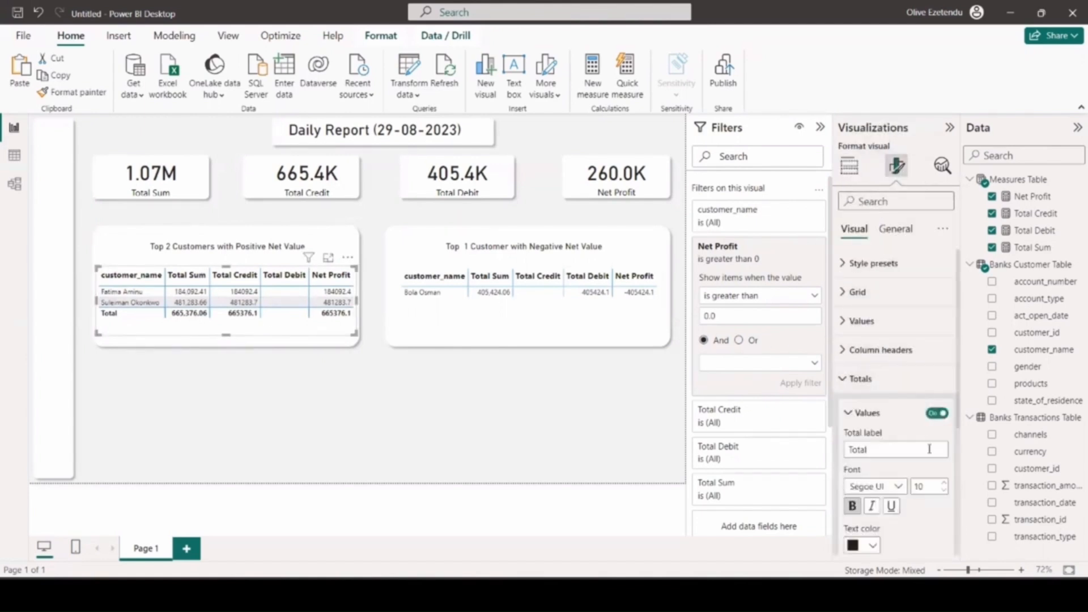
{"action": "scroll", "coordinate": [919, 479], "scroll_direction": "down", "scroll_amount": 3}
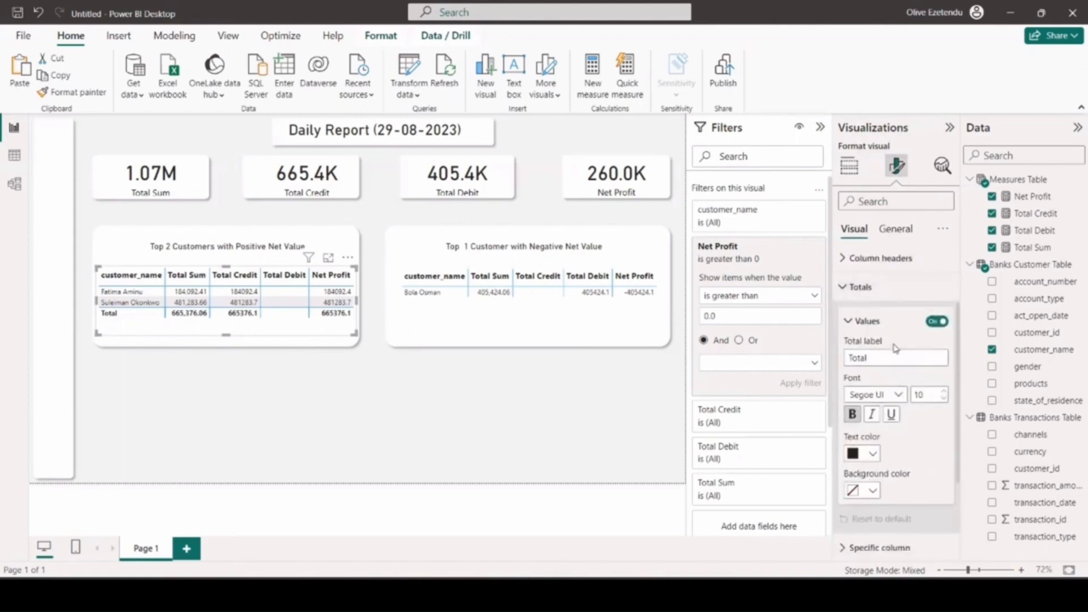
{"action": "left_click", "coordinate": [937, 321]}
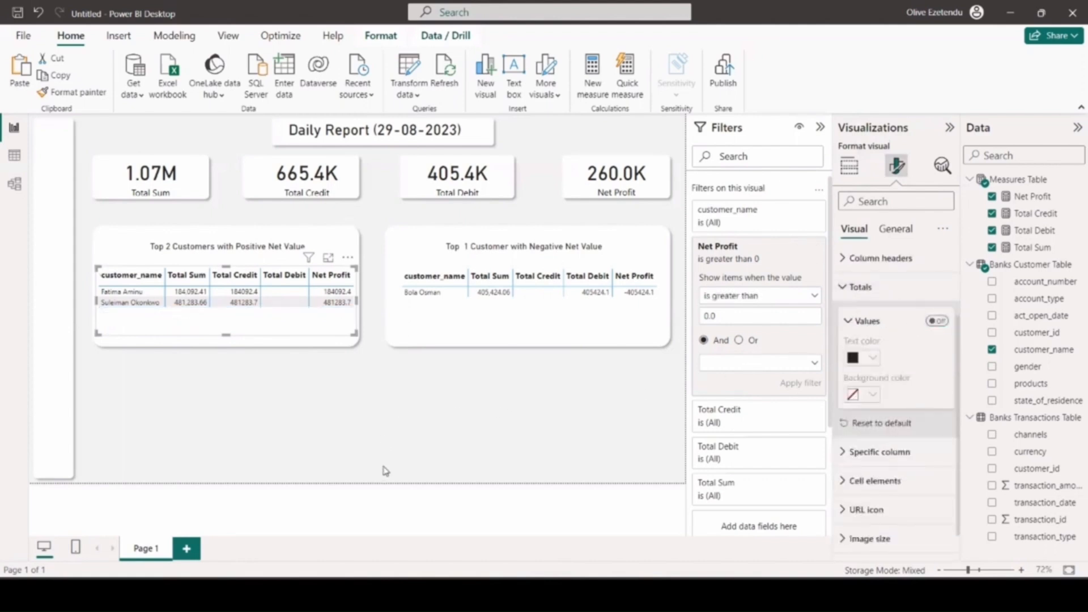
{"action": "left_click", "coordinate": [404, 458]}
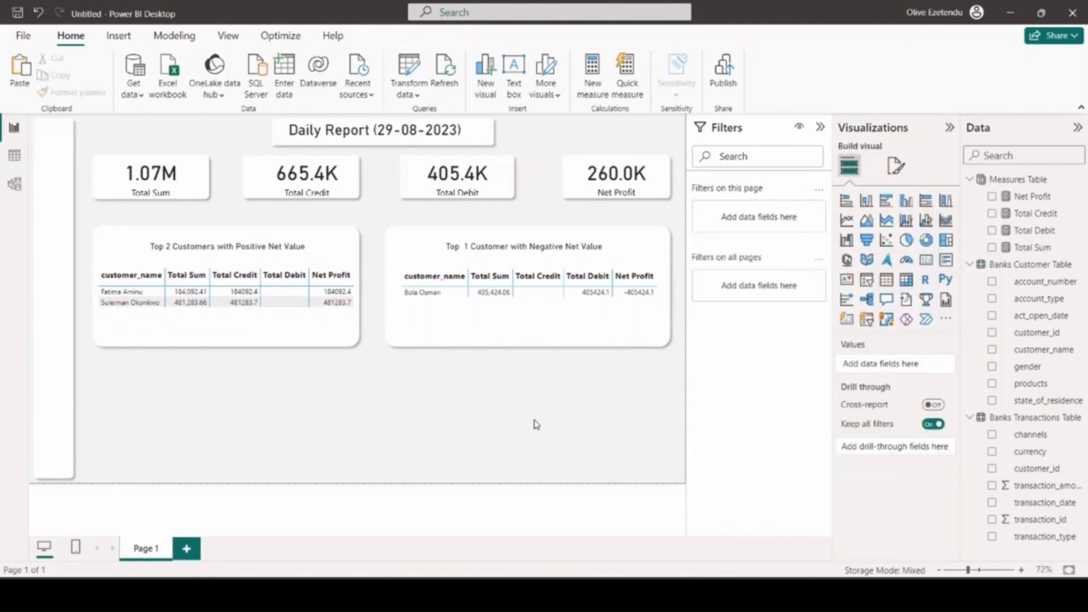
Step: Add a text box below the two tables, stretched across nearly their combined width and starting slightly lower on the page
{"action": "left_click", "coordinate": [509, 101]}
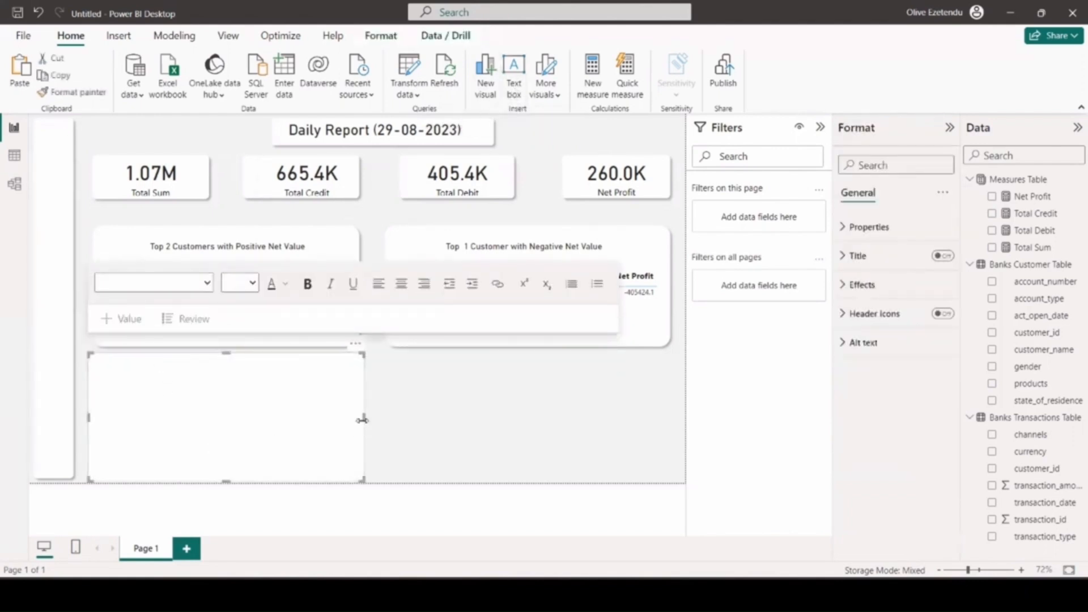
{"action": "left_click_drag", "start_coordinate": [381, 420], "coordinate": [647, 432]}
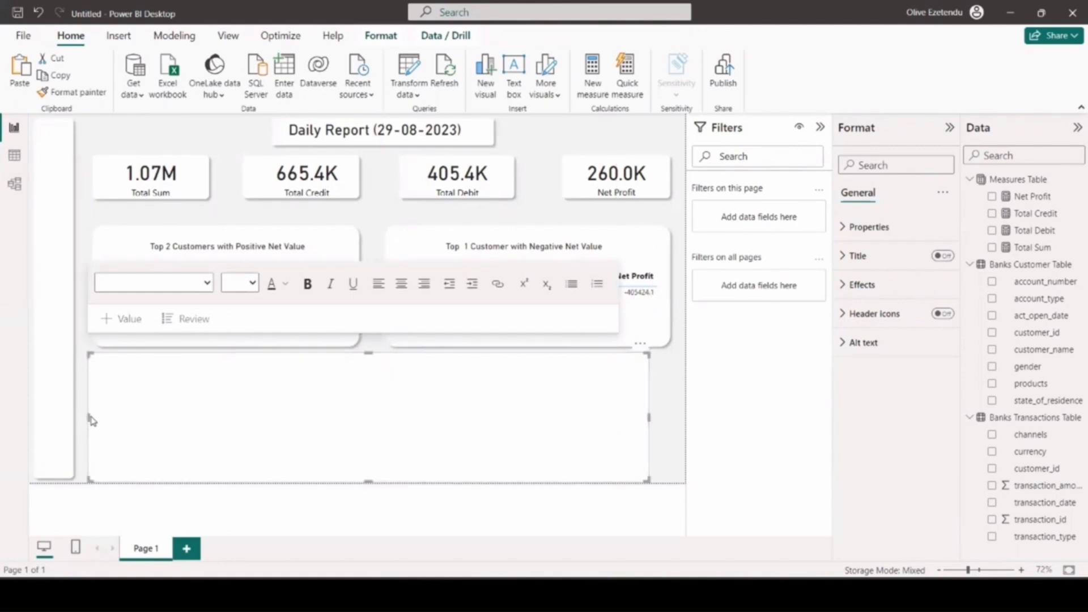
{"action": "left_click_drag", "start_coordinate": [86, 416], "coordinate": [107, 418]}
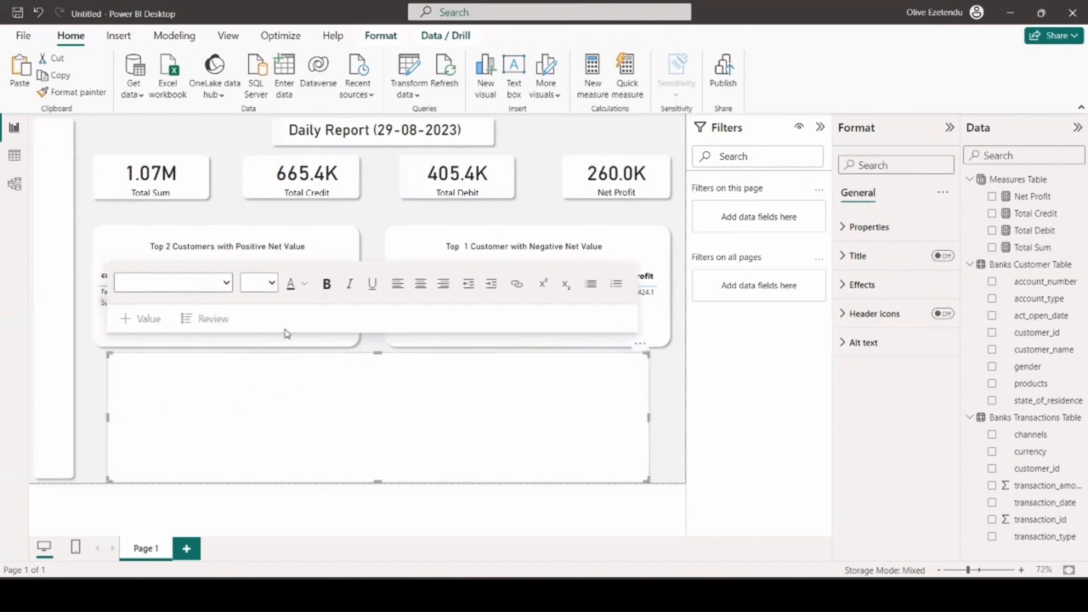
{"action": "left_click", "coordinate": [450, 183]}
{"action": "left_click", "coordinate": [318, 424]}
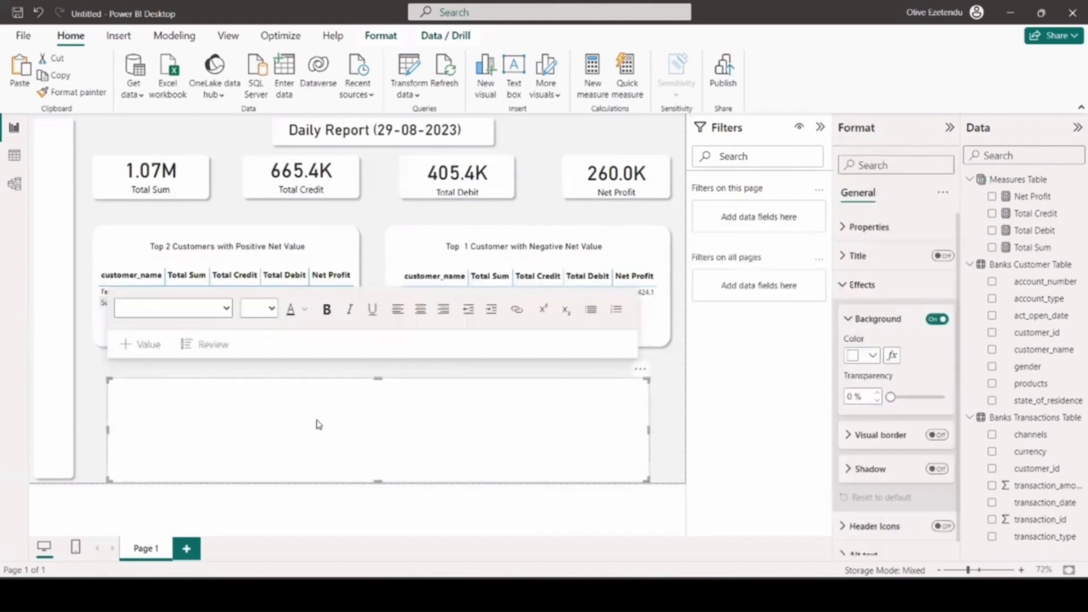
Step: Write "The total sum increased from 1.06M on 28th-Aug-2023 to 1.07M on 29th-Aug-2023." in the new text box
{"action": "left_click", "coordinate": [190, 400]}
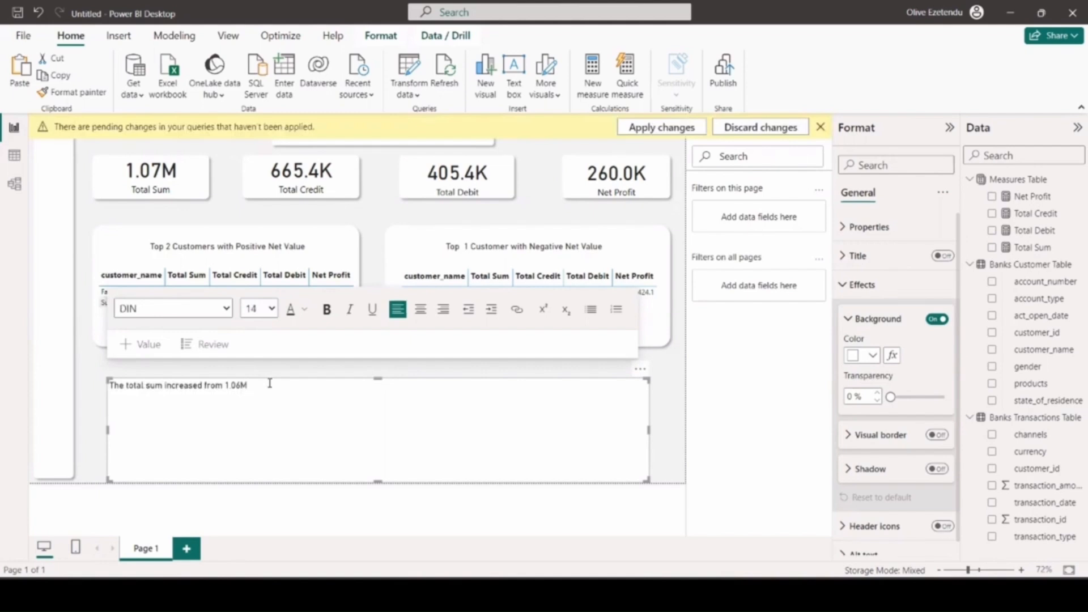
{"action": "type", "text": "on 28th-Aug-2023 to 1.07M on 29"}
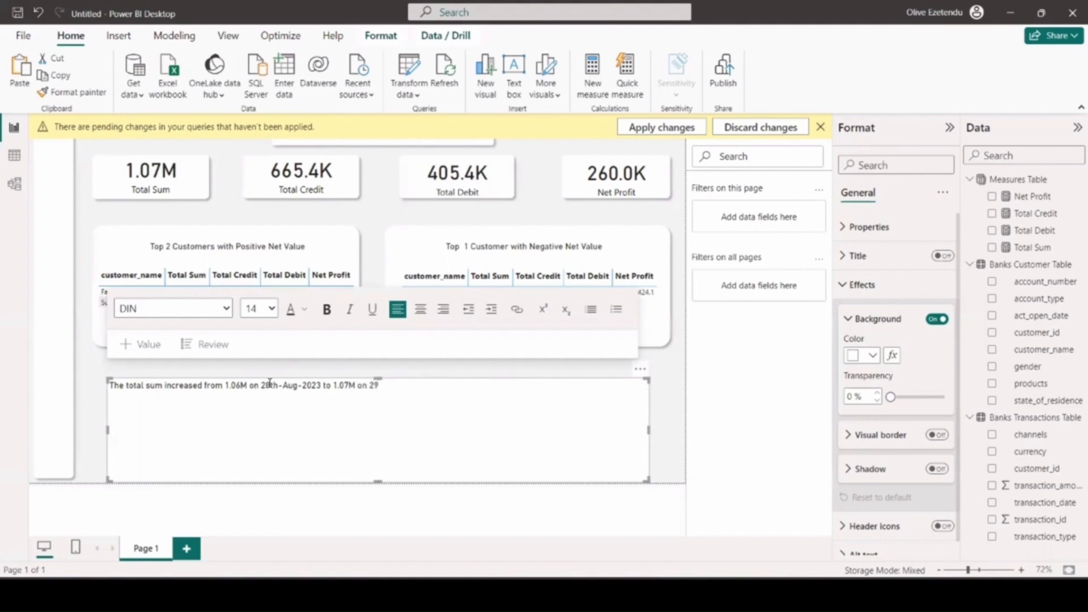
{"action": "type", "text": "th-Aug-2023."}
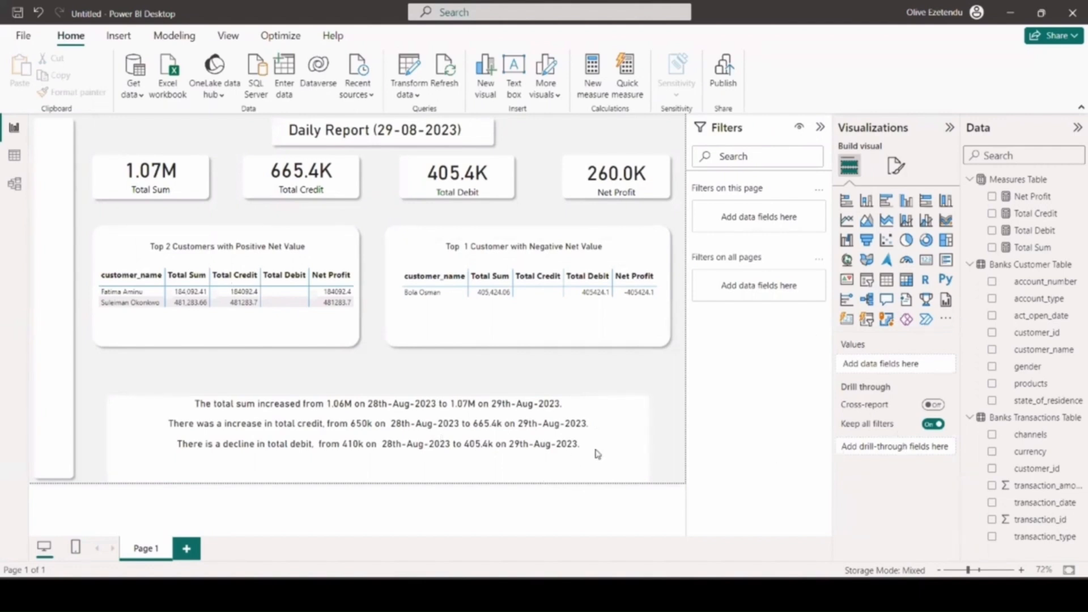
Step: Set the background transparency of the summary text box to 100%
{"action": "left_click", "coordinate": [630, 432]}
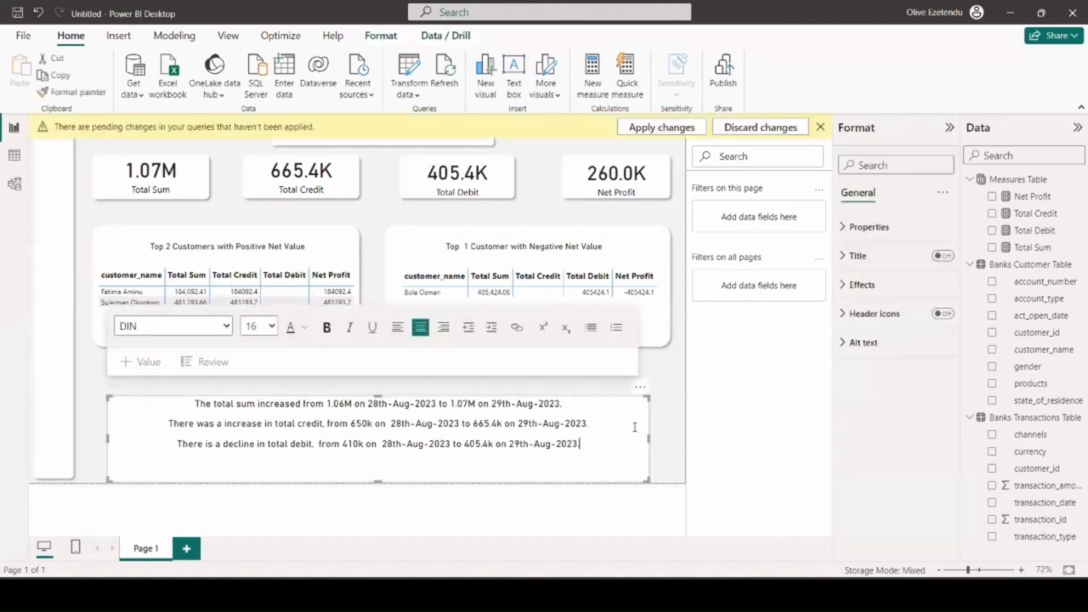
{"action": "left_click", "coordinate": [863, 289]}
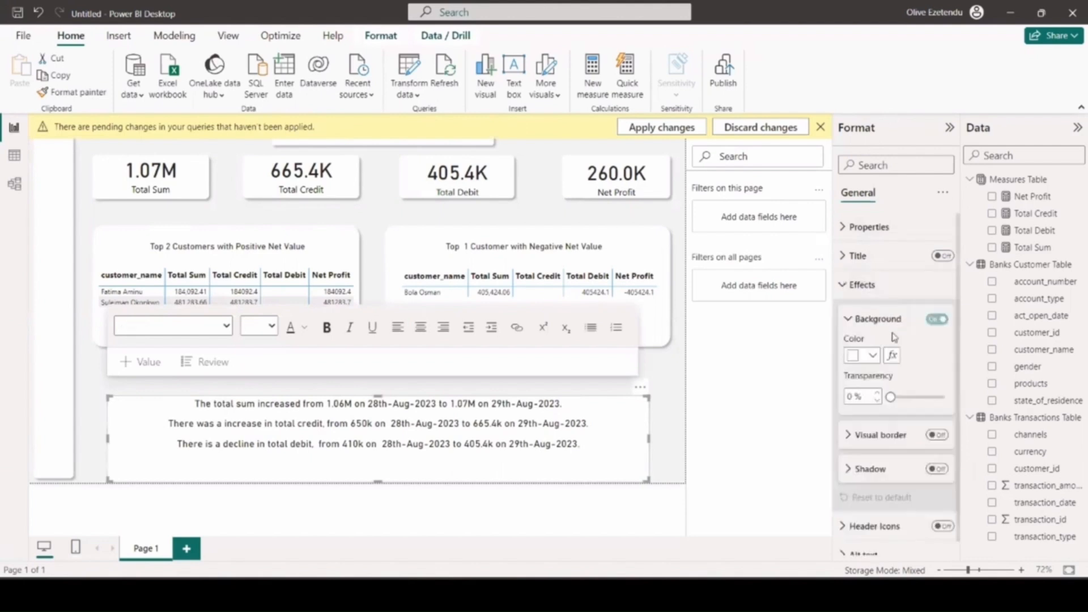
{"action": "left_click_drag", "start_coordinate": [892, 397], "coordinate": [967, 398]}
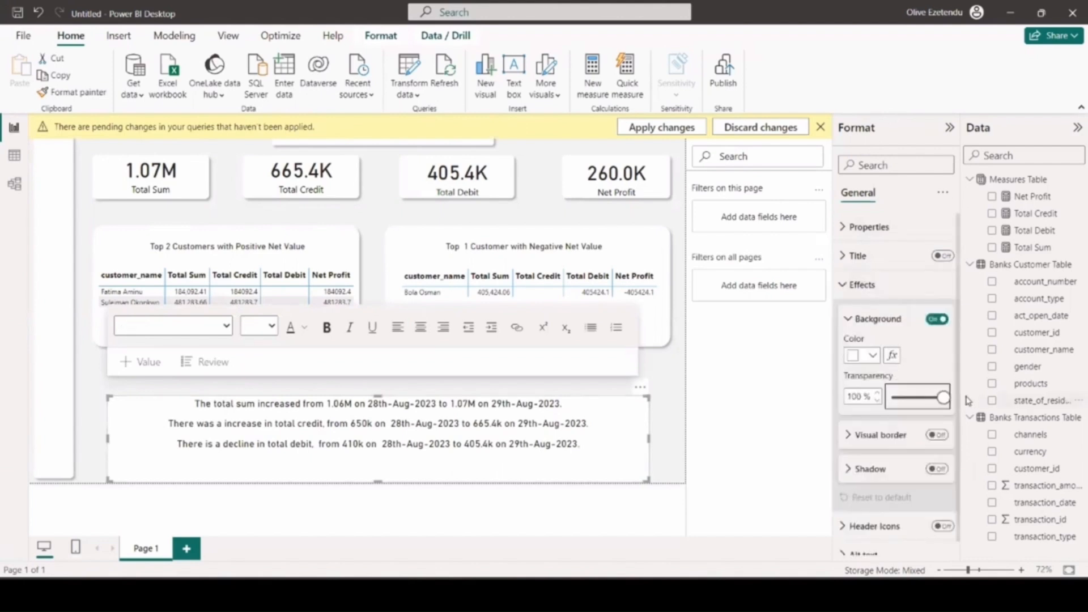
{"action": "left_click", "coordinate": [675, 431]}
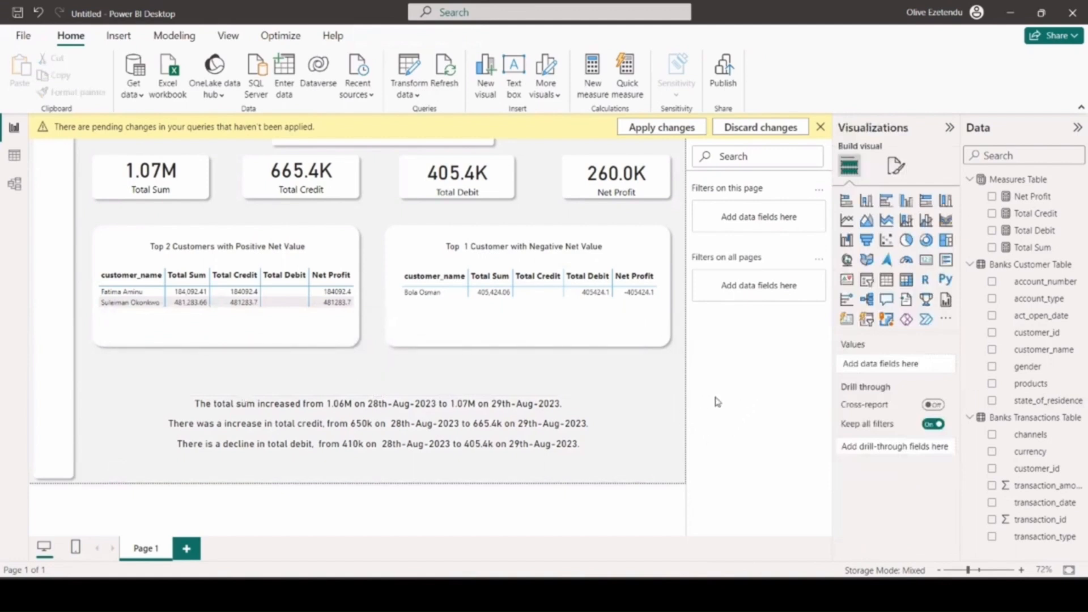
Step: Dismiss the pending-changes notice and add the summary line "There is an increase in net profit, from 240k on 28th-Aug-2023 to 260k on 29th-Aug-2023."
{"action": "left_click", "coordinate": [821, 126]}
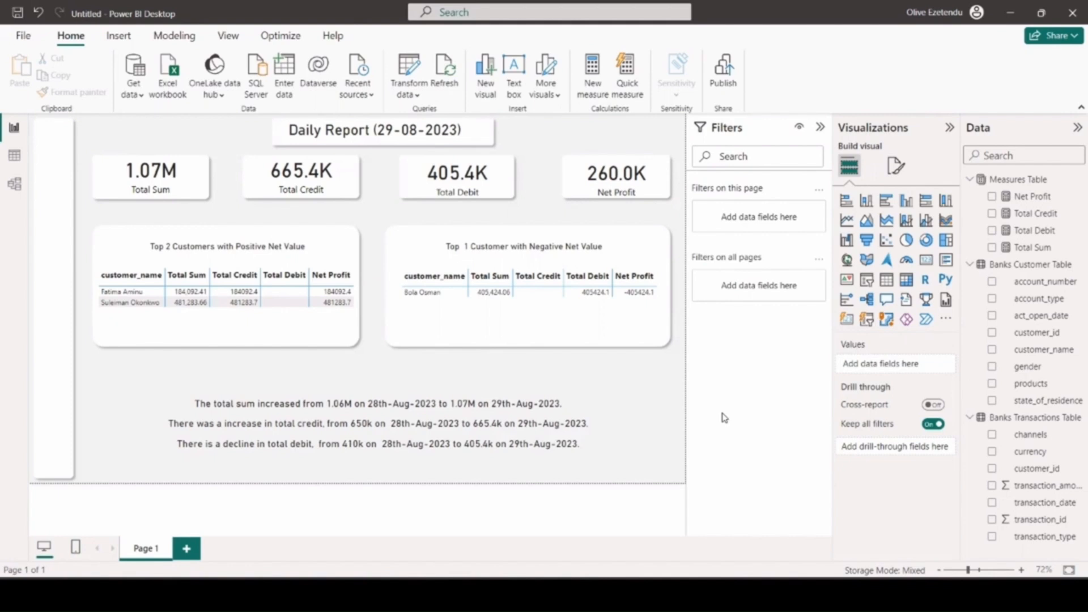
{"action": "left_click", "coordinate": [589, 446]}
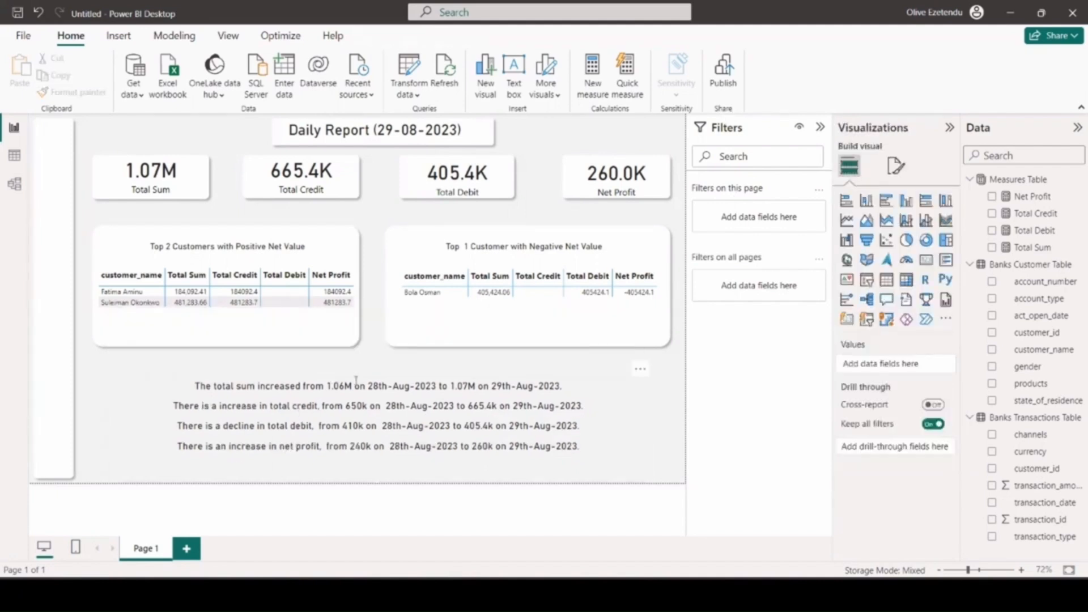
Step: Color the 1.06M figure in the first summary line red (#E31E2B) and select the 1.07M figure on the same line
{"action": "left_click_drag", "start_coordinate": [349, 386], "coordinate": [327, 386]}
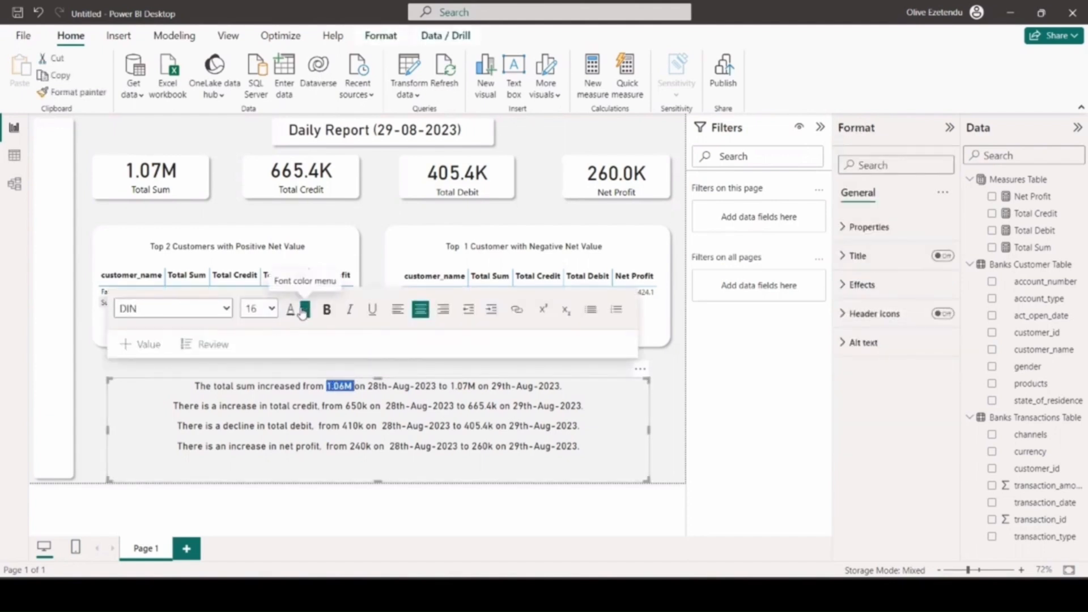
{"action": "left_click", "coordinate": [304, 309]}
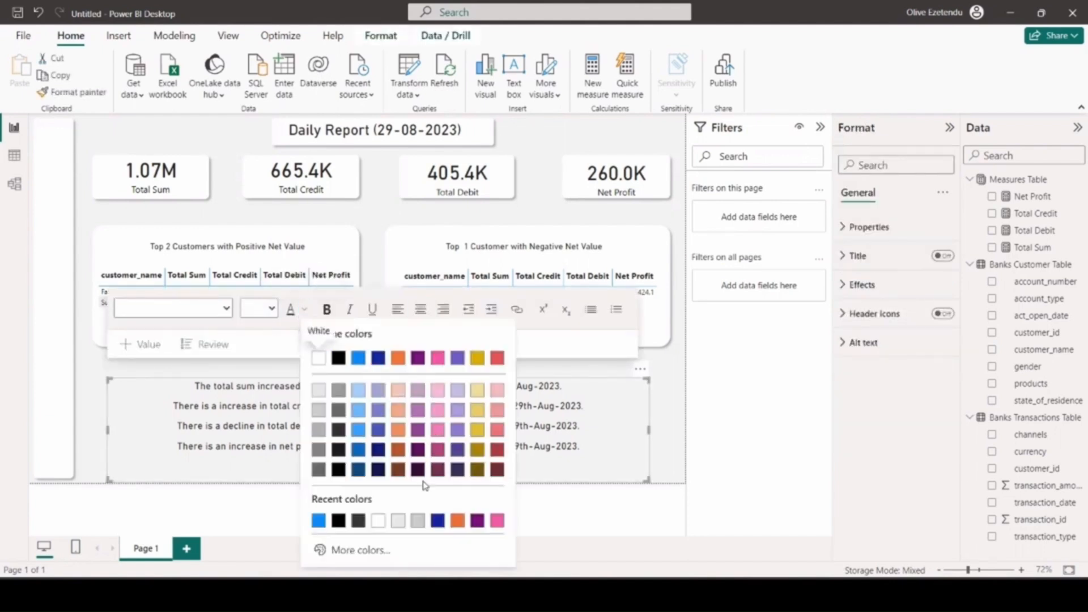
{"action": "left_click", "coordinate": [360, 550]}
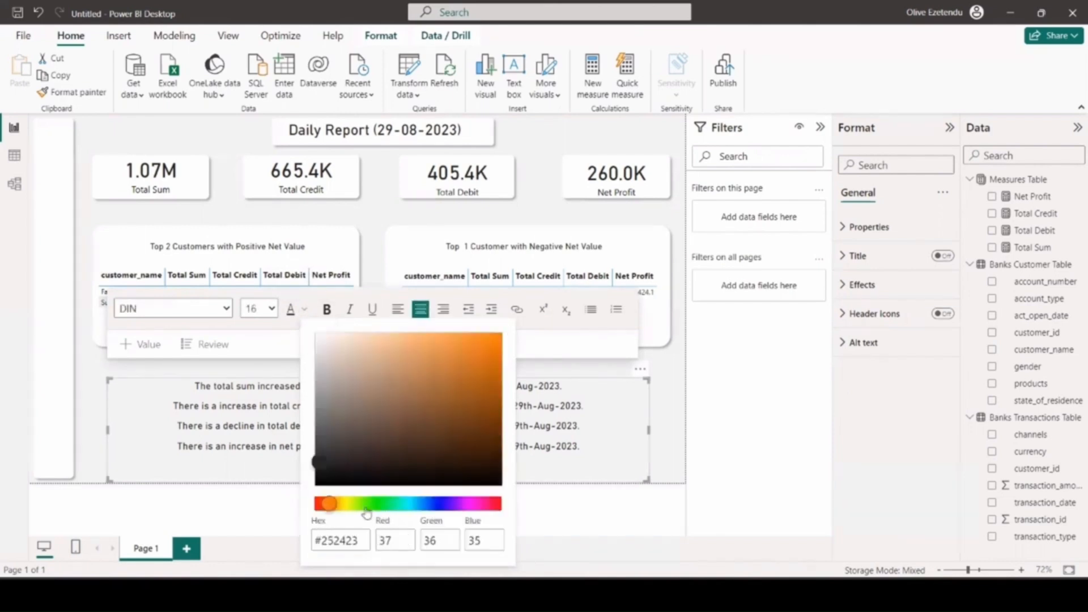
{"action": "left_click", "coordinate": [499, 503]}
{"action": "left_click", "coordinate": [475, 381]}
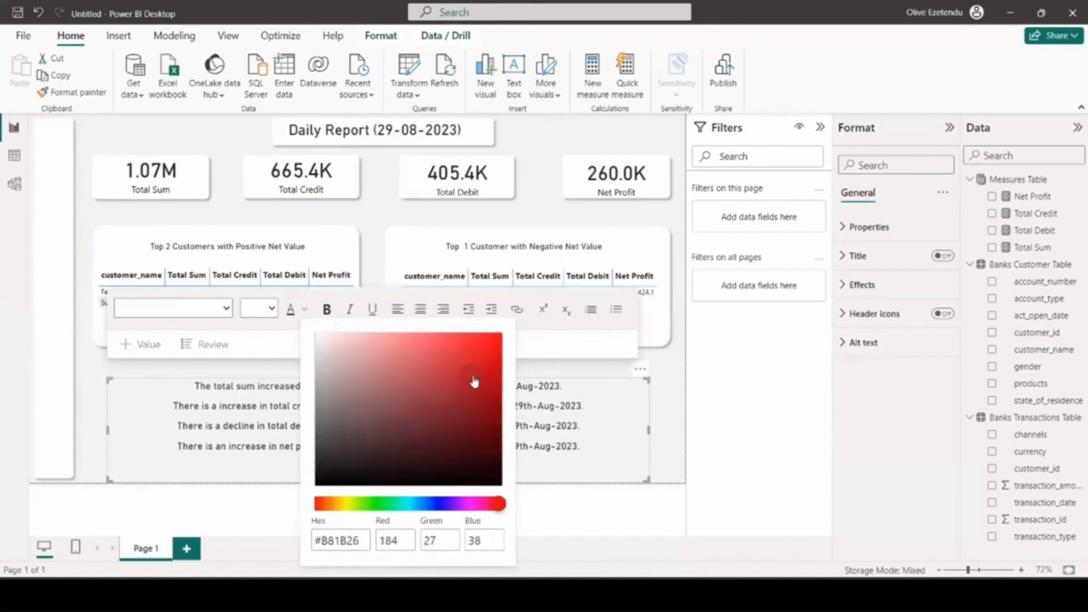
{"action": "left_click", "coordinate": [472, 347]}
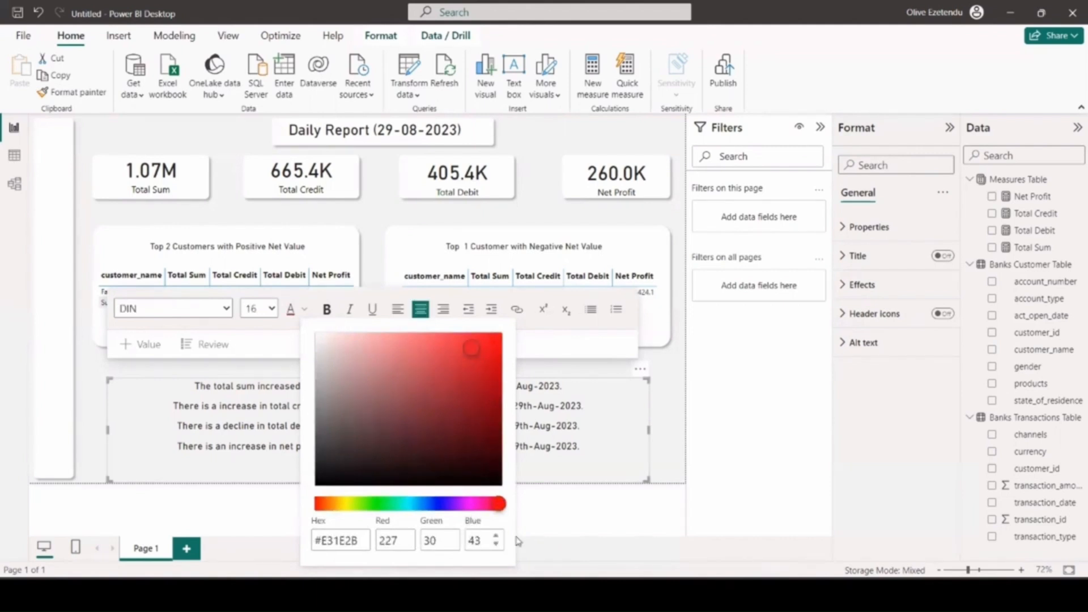
{"action": "left_click", "coordinate": [575, 526]}
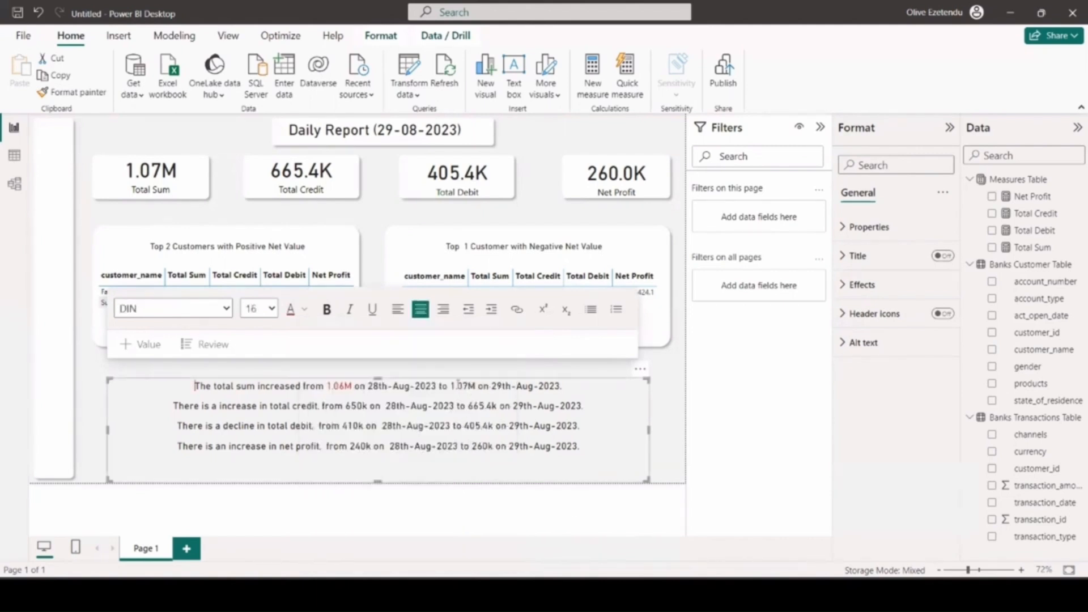
{"action": "left_click_drag", "start_coordinate": [450, 386], "coordinate": [475, 386]}
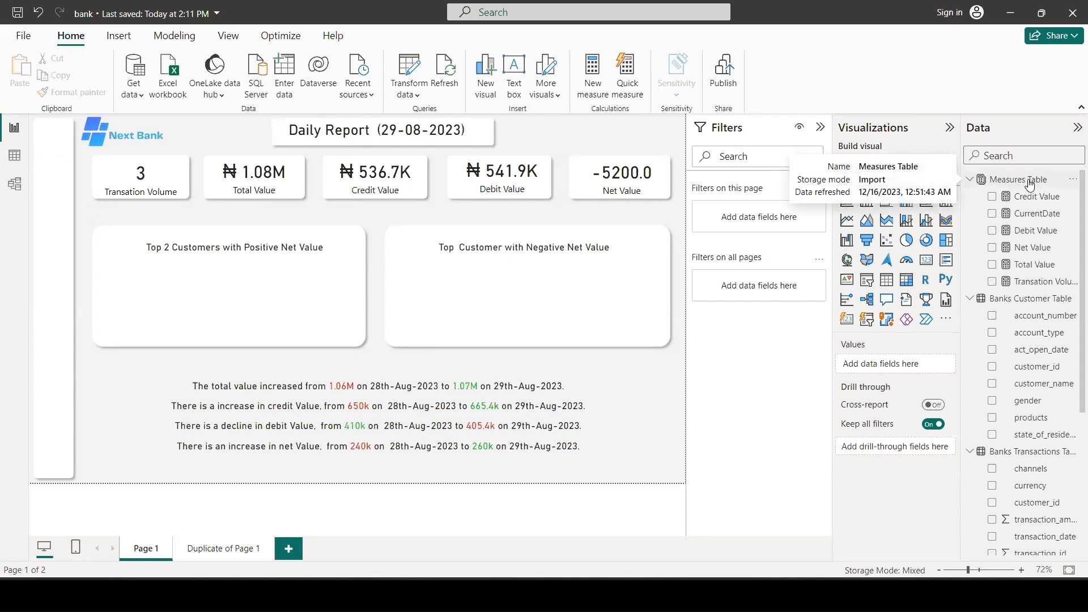
Step: Start a new measure in the Measures Table with the formula CurrentDate = FORMAT(TODAY(), "DD-MM-YYYY")
{"action": "scroll", "coordinate": [1042, 291], "scroll_direction": "down", "scroll_amount": 2}
{"action": "scroll", "coordinate": [1042, 291], "scroll_direction": "down", "scroll_amount": 4}
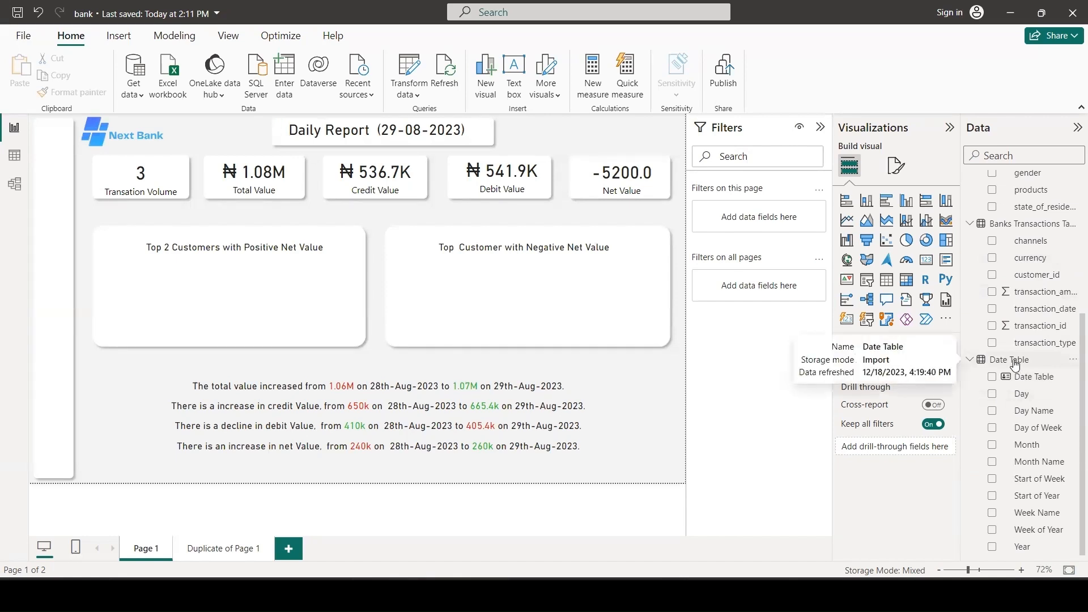
{"action": "scroll", "coordinate": [1016, 365], "scroll_direction": "up", "scroll_amount": 6}
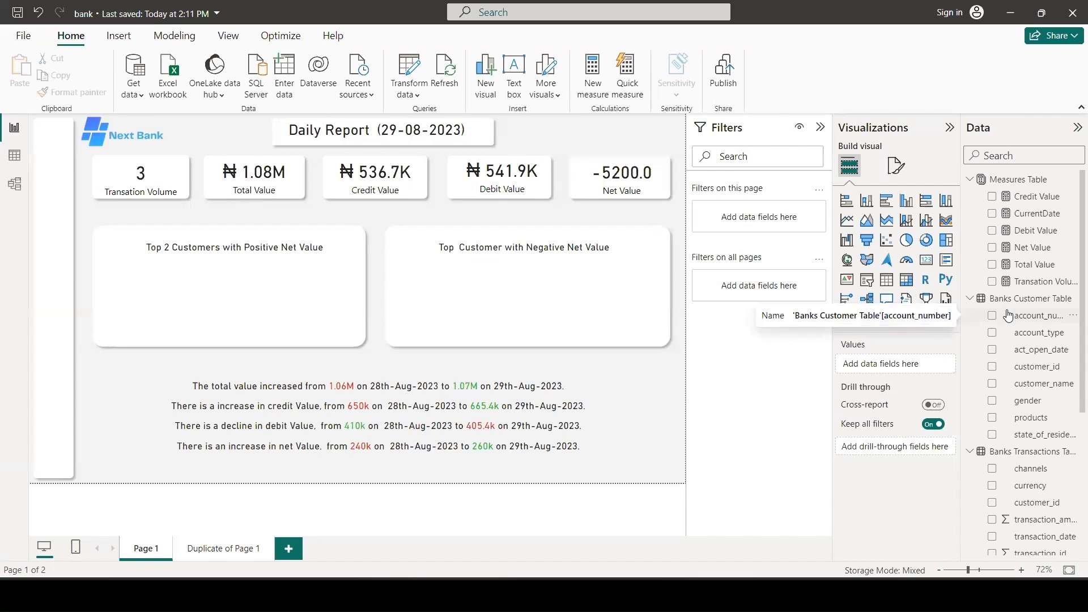
{"action": "left_click", "coordinate": [1006, 180]}
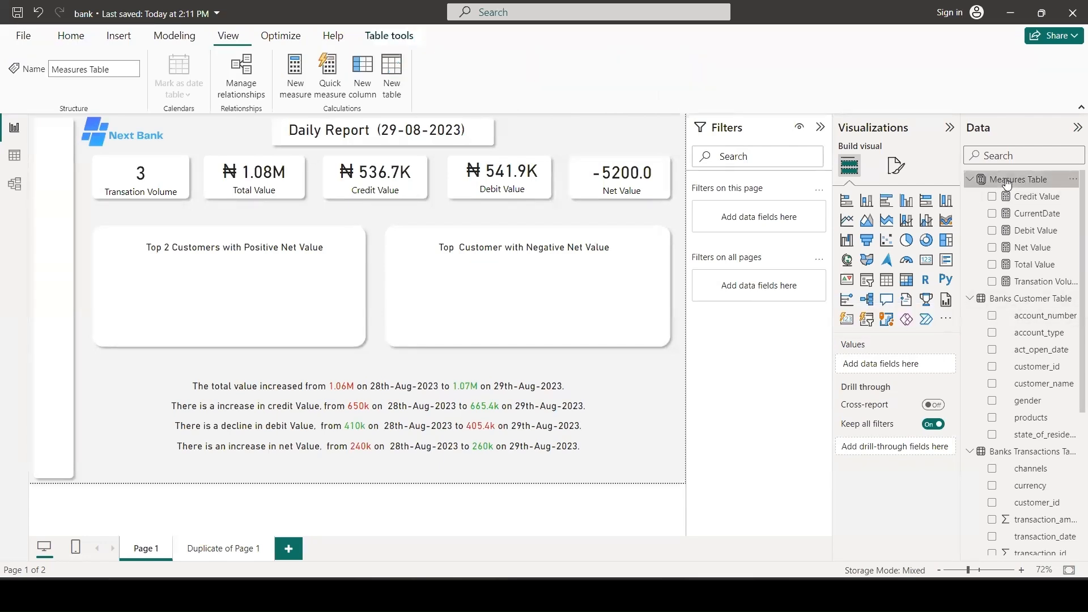
{"action": "left_click", "coordinate": [298, 84]}
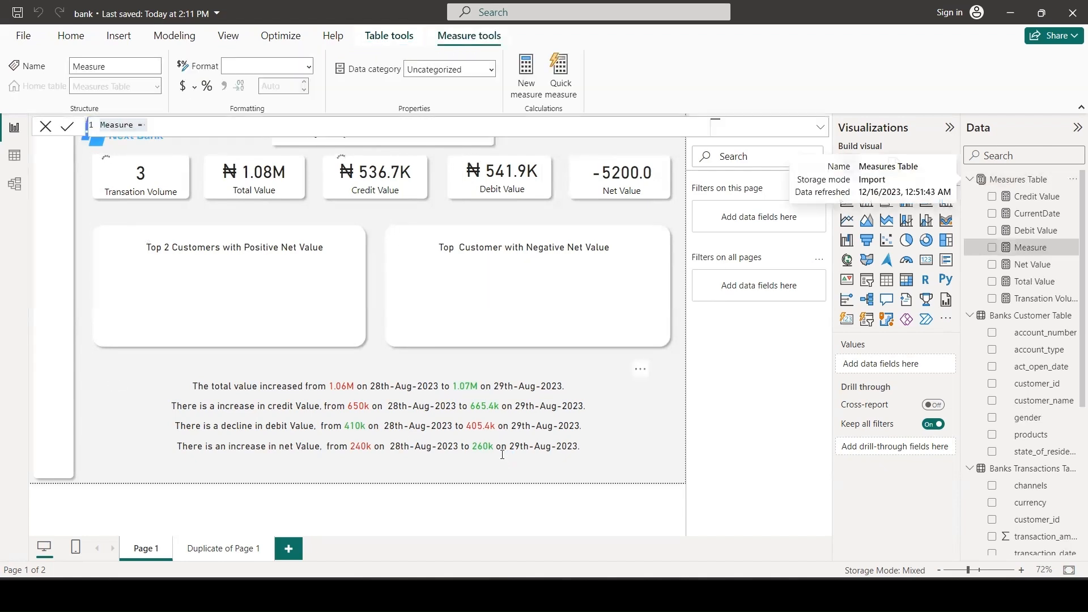
{"action": "key", "text": "ctrl+a"}
{"action": "type", "text": "CurrentDate = FORMAT(TODAY(), \"DD-MM-YYYY\")"}
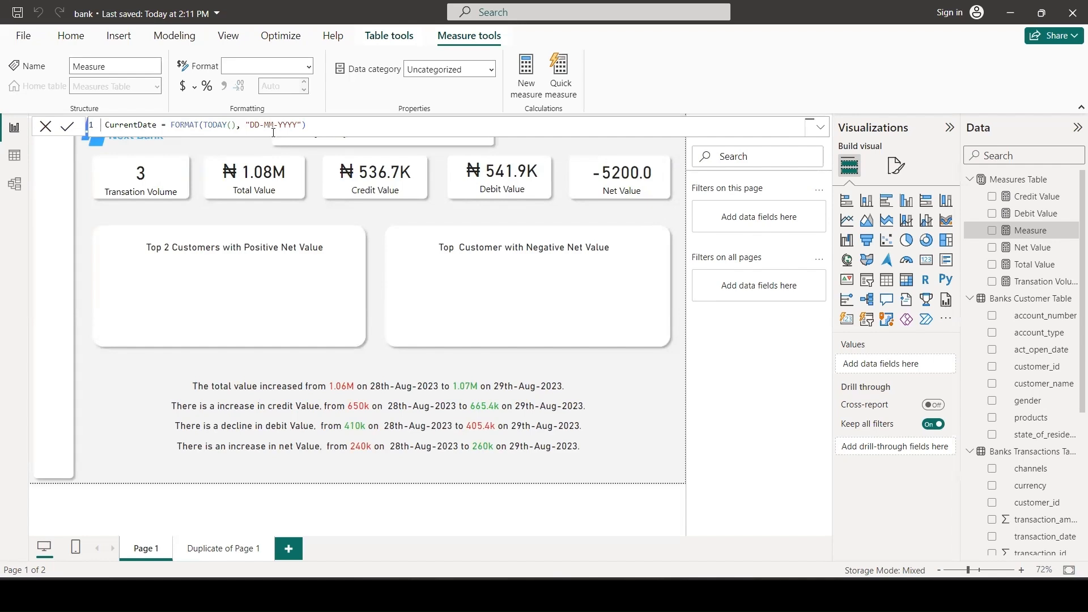
Step: Shorten the formula to CurrentDate = TODAY() by removing the FORMAT function and its date pattern, and commit the measure
{"action": "left_click_drag", "start_coordinate": [309, 126], "coordinate": [237, 126]}
{"action": "key", "text": "BackSpace"}
{"action": "left_click_drag", "start_coordinate": [203, 126], "coordinate": [172, 126]}
{"action": "key", "text": "BackSpace"}
{"action": "left_click", "coordinate": [194, 148]}
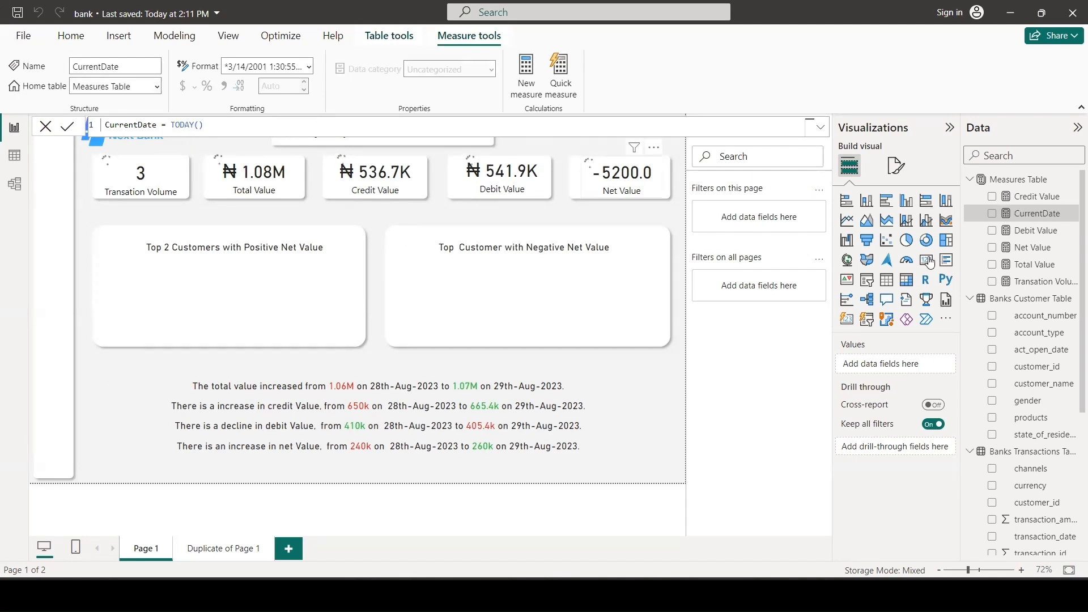
Step: Add a card visual to the report page that shows the CurrentDate measure
{"action": "left_click", "coordinate": [928, 261]}
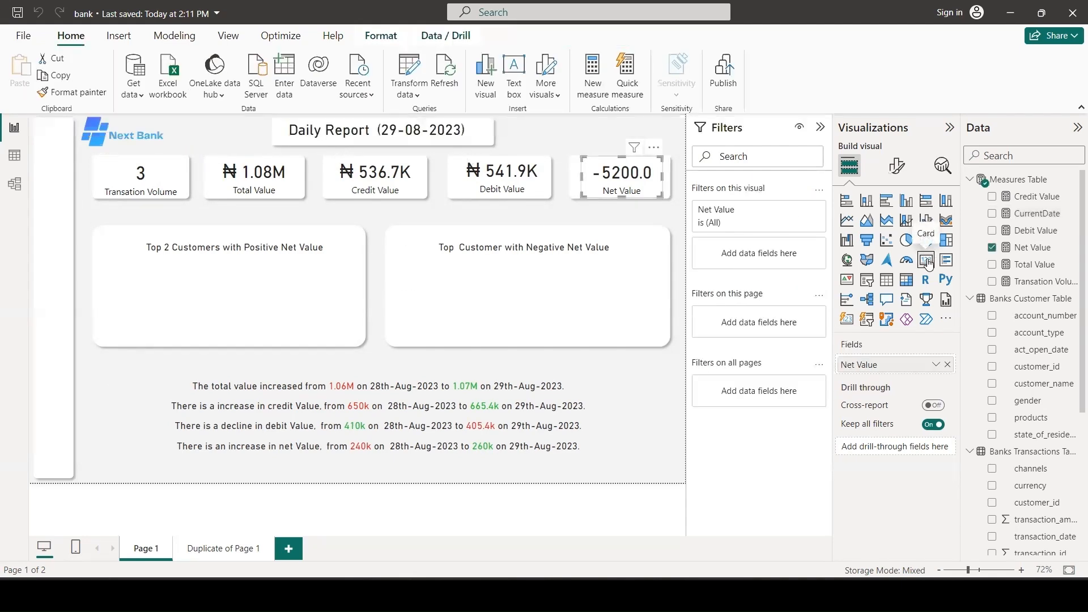
{"action": "left_click", "coordinate": [928, 262]}
{"action": "left_click_drag", "start_coordinate": [1038, 214], "coordinate": [888, 366]}
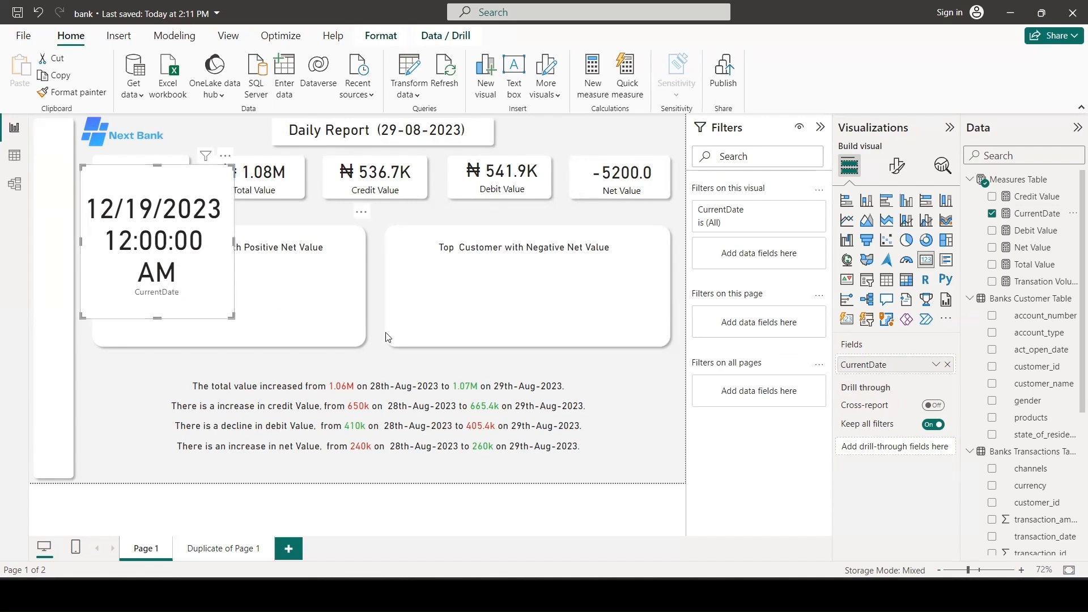
Step: Change the CurrentDate measure to FORMAT(TODAY(), "DD-MM-YYYY") and commit it
{"action": "left_click", "coordinate": [1045, 214]}
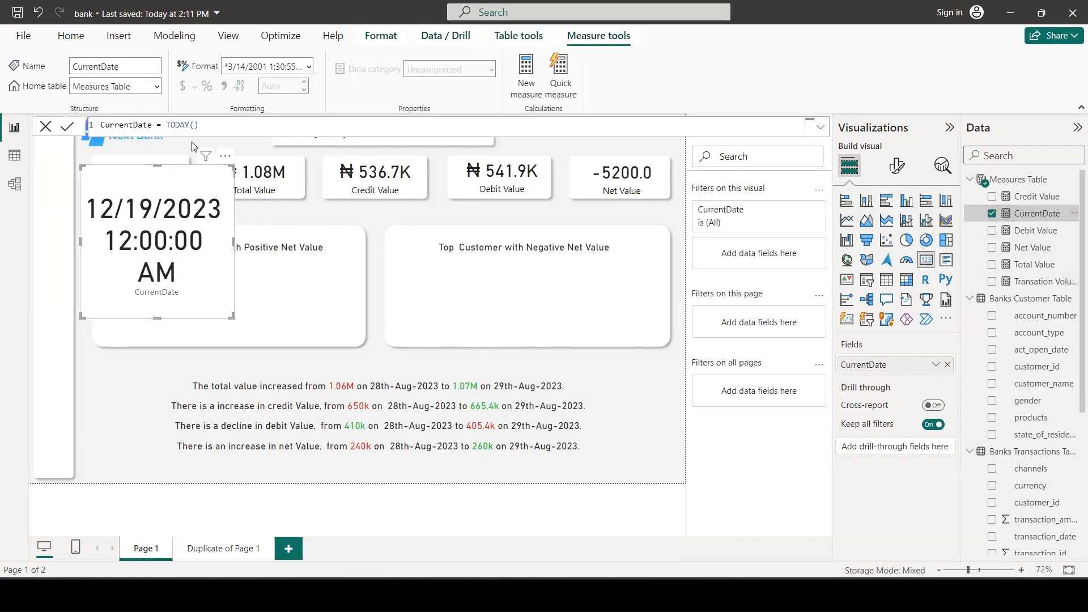
{"action": "double_click", "coordinate": [168, 125]}
{"action": "left_click", "coordinate": [168, 125]}
{"action": "type", "text": "FORMAT"}
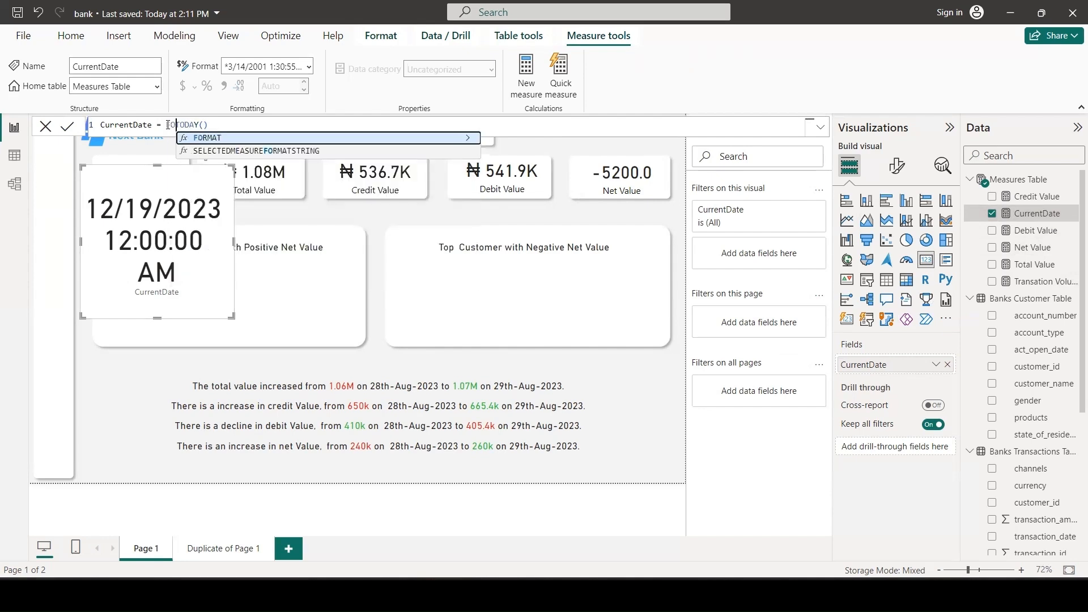
{"action": "type", "text": "("}
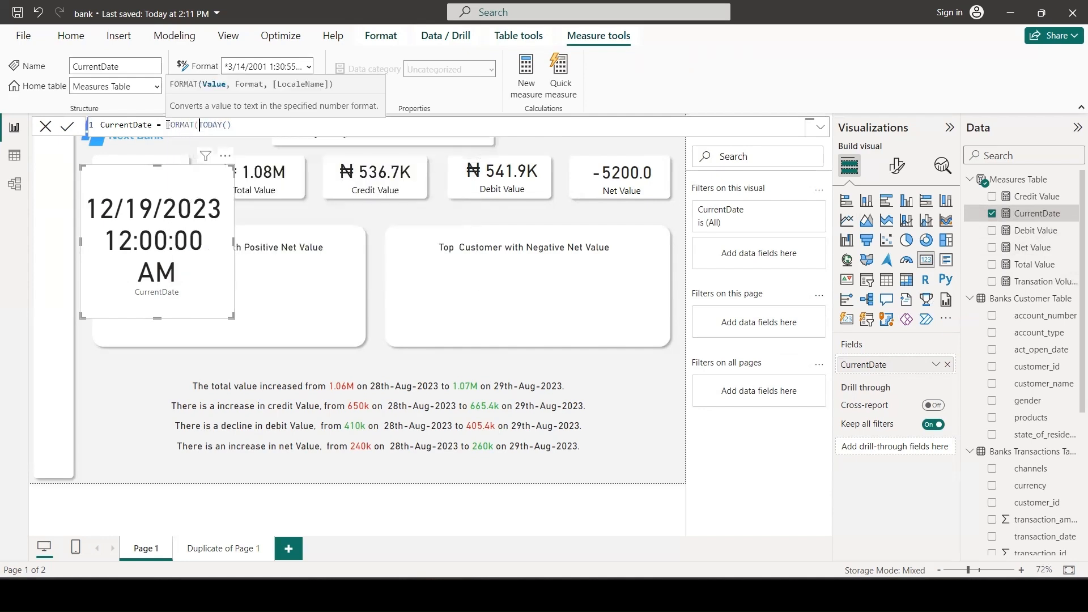
{"action": "left_click", "coordinate": [234, 124]}
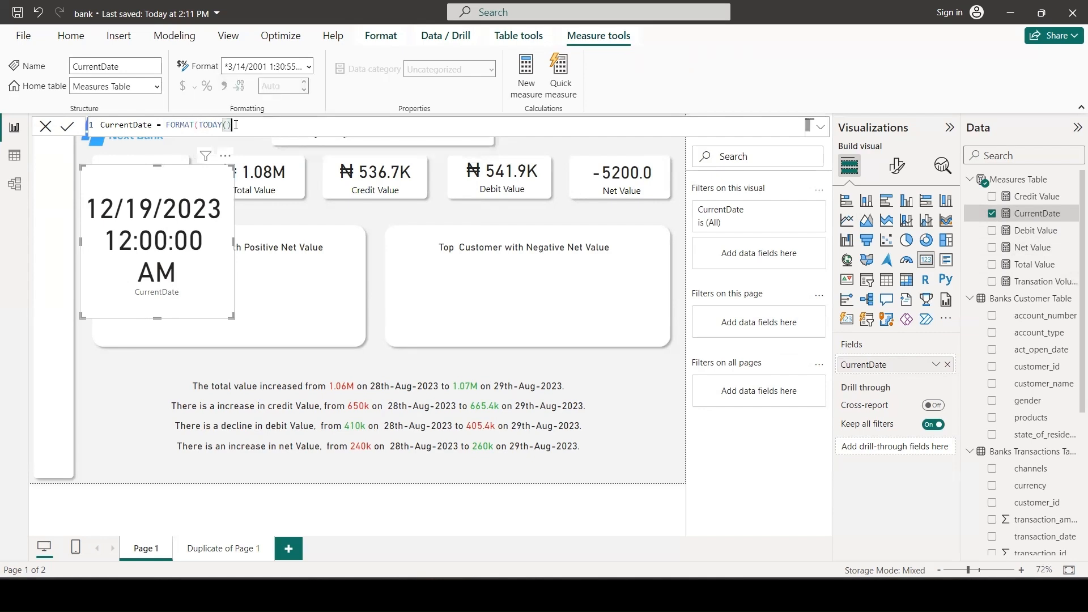
{"action": "type", "text": ","}
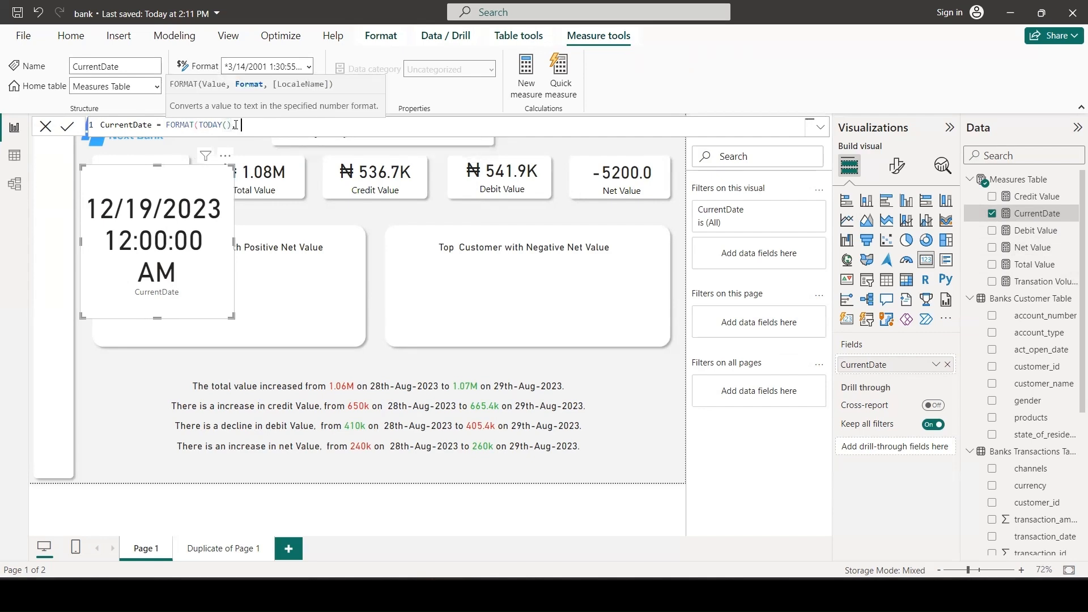
{"action": "type", "text": " \"DD-MM-YYYY\")"}
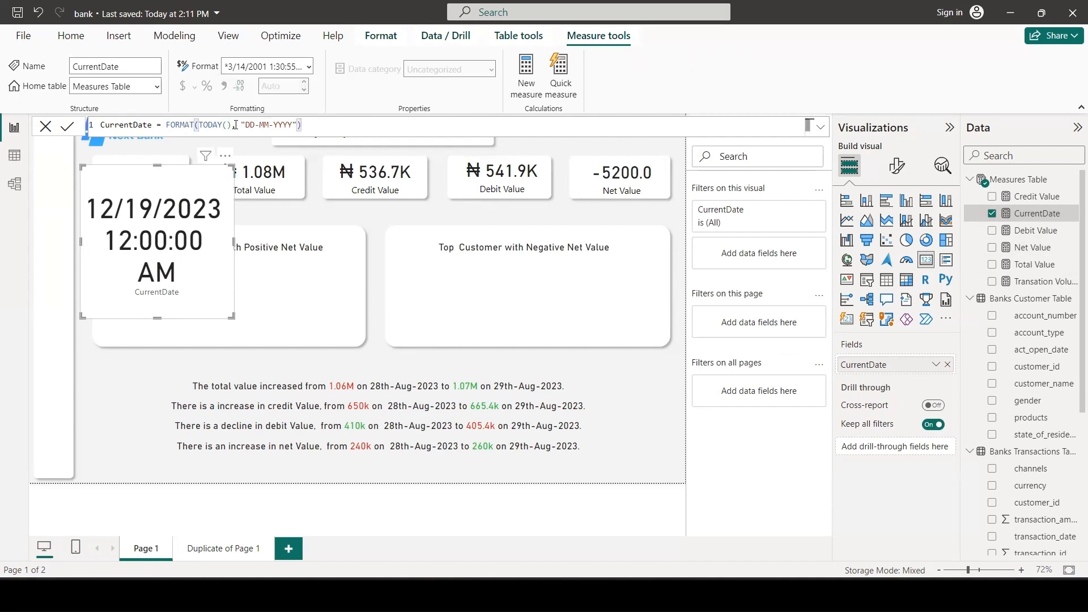
{"action": "key", "text": "Return"}
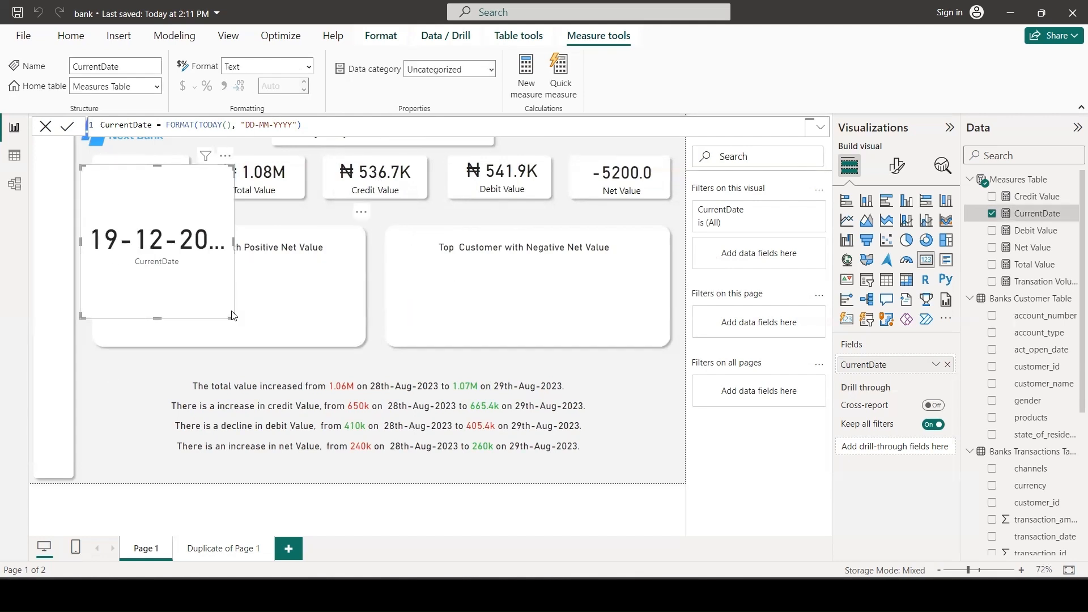
Step: Shrink the date card and place it after the words "Daily Report for" in the page title
{"action": "left_click_drag", "start_coordinate": [231, 311], "coordinate": [229, 237]}
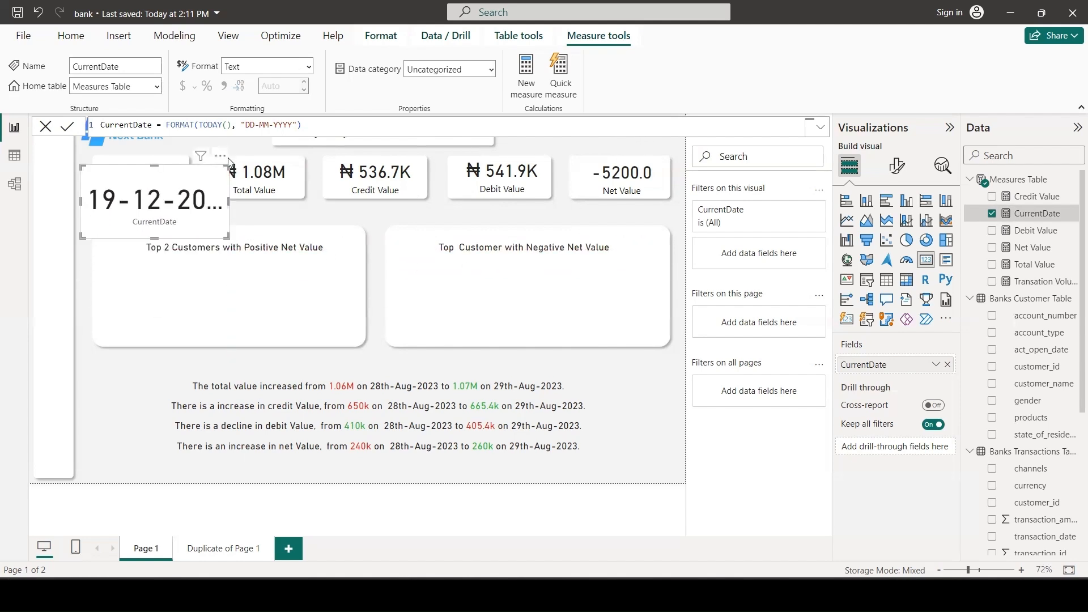
{"action": "left_click", "coordinate": [379, 160]}
{"action": "left_click_drag", "start_coordinate": [165, 205], "coordinate": [555, 160]}
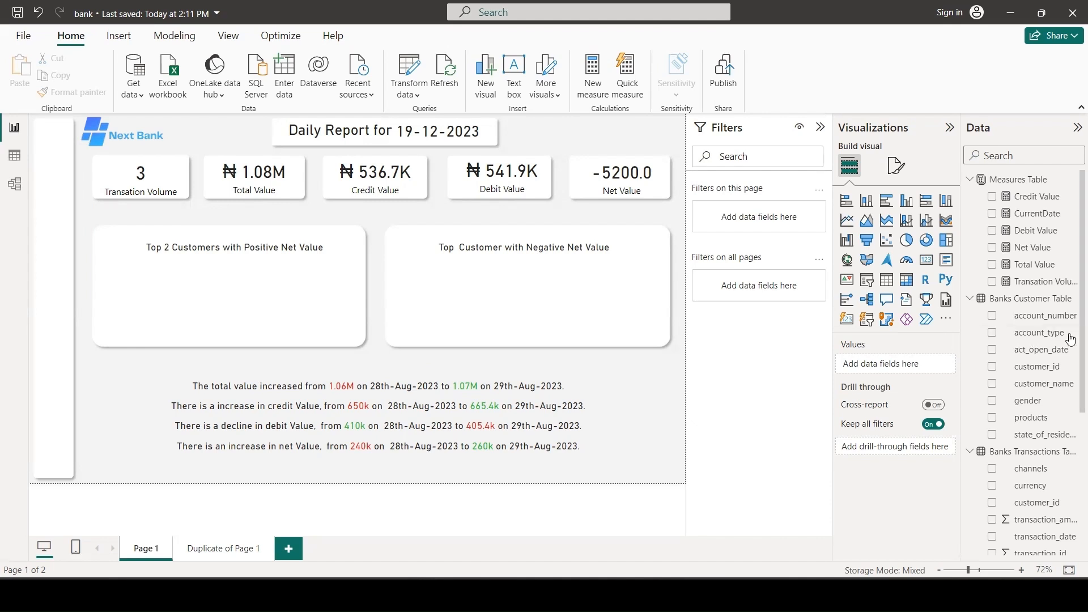
Step: Add a PreviousBusinessDay measure to the Measures Table that subtracts 3 days from TODAY() when WEEKDAY(TODAY(), 2) is 1, otherwise 1, formatted "DD-MM-YYYY"
{"action": "left_click", "coordinate": [1019, 184]}
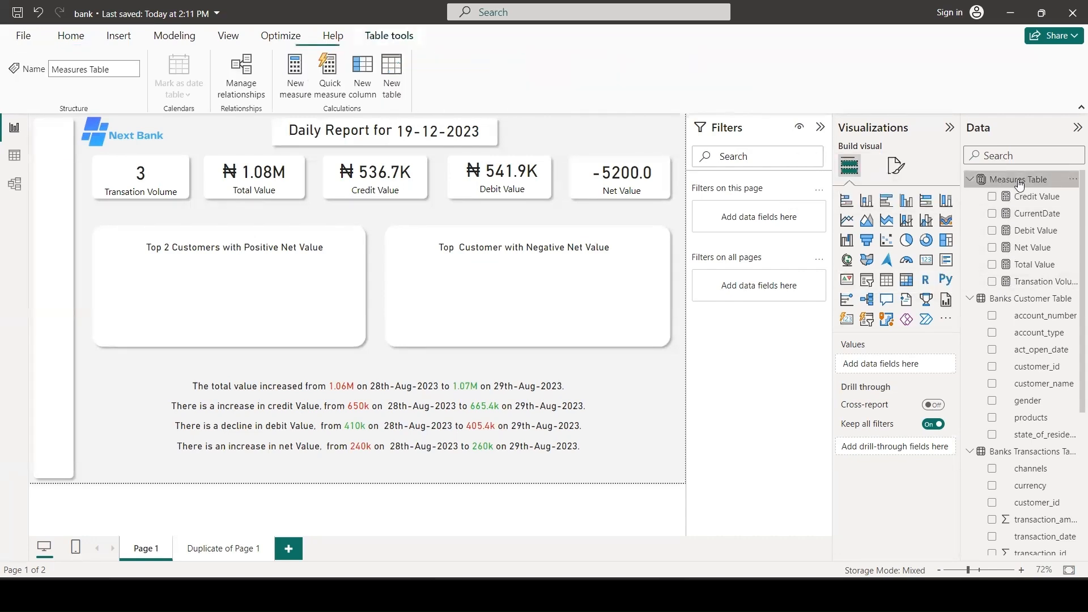
{"action": "left_click", "coordinate": [295, 73]}
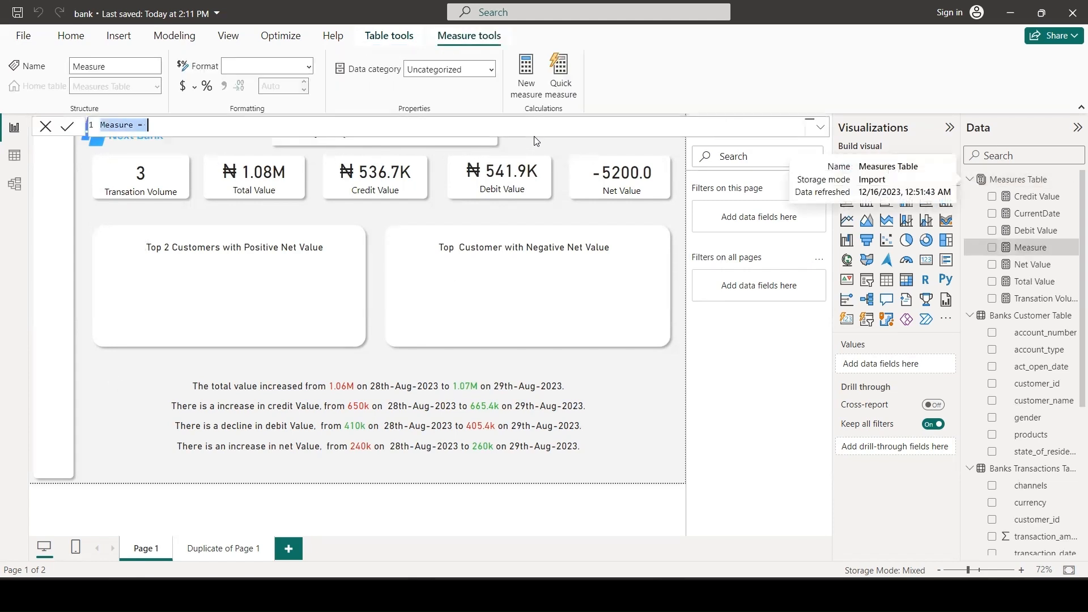
{"action": "type", "text": "PreviousBusinessDay = VAR CurrentDayOfWeek = WEEKDAY(TODAY(), 2) VAR DaysToSubtract = IF(CurrentDayOfWeek = 1, 3, 1) VAR PreviousDate = TODAY() - DaysToSubtract RETURN     FORMAT(PreviousDate, \"DD-MM-YYYY\")"}
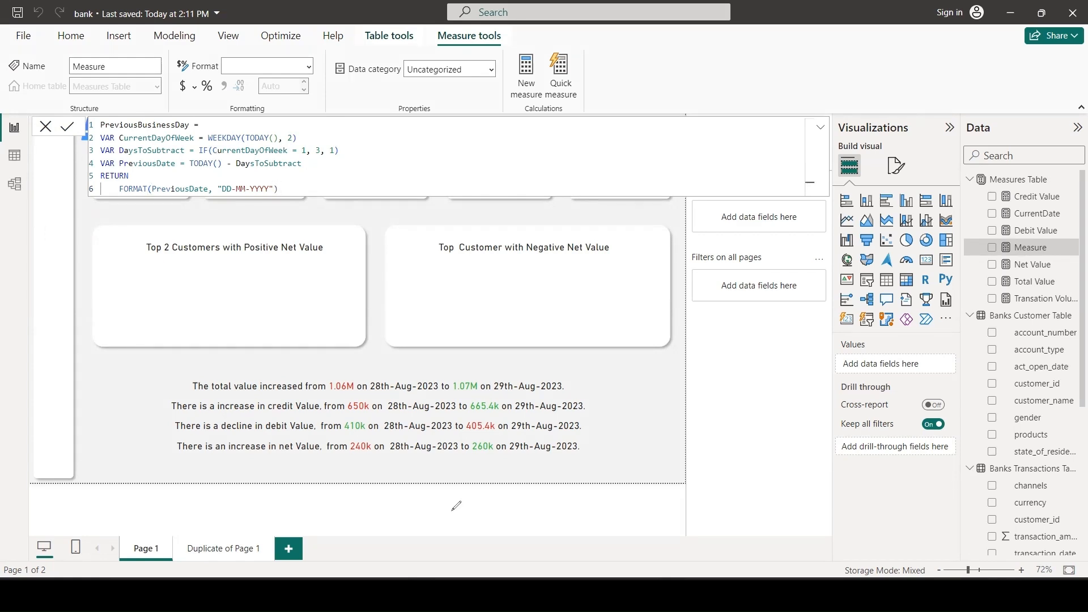
{"action": "mouse_move", "coordinate": [583, 228]}
{"action": "left_mouse_down"}
{"action": "mouse_move", "coordinate": [611, 223]}
{"action": "mouse_move", "coordinate": [618, 254]}
{"action": "mouse_move", "coordinate": [652, 230]}
{"action": "mouse_move", "coordinate": [670, 241]}
{"action": "mouse_move", "coordinate": [773, 178]}
{"action": "mouse_move", "coordinate": [747, 221]}
{"action": "left_mouse_up"}
{"action": "mouse_move", "coordinate": [739, 214]}
{"action": "left_mouse_down"}
{"action": "mouse_move", "coordinate": [788, 191]}
{"action": "mouse_move", "coordinate": [803, 208]}
{"action": "left_mouse_up"}
{"action": "left_click_drag", "start_coordinate": [595, 299], "coordinate": [645, 272]}
{"action": "mouse_move", "coordinate": [616, 297]}
{"action": "left_mouse_down"}
{"action": "mouse_move", "coordinate": [635, 334]}
{"action": "mouse_move", "coordinate": [694, 302]}
{"action": "left_mouse_up"}
{"action": "mouse_move", "coordinate": [747, 261]}
{"action": "left_mouse_down"}
{"action": "mouse_move", "coordinate": [726, 278]}
{"action": "mouse_move", "coordinate": [811, 226]}
{"action": "left_mouse_up"}
{"action": "mouse_move", "coordinate": [817, 210]}
{"action": "left_mouse_down"}
{"action": "mouse_move", "coordinate": [819, 227]}
{"action": "mouse_move", "coordinate": [862, 199]}
{"action": "left_mouse_up"}
{"action": "mouse_move", "coordinate": [646, 371]}
{"action": "left_mouse_down"}
{"action": "mouse_move", "coordinate": [656, 382]}
{"action": "mouse_move", "coordinate": [700, 338]}
{"action": "mouse_move", "coordinate": [751, 336]}
{"action": "mouse_move", "coordinate": [751, 320]}
{"action": "left_mouse_up"}
{"action": "left_click_drag", "start_coordinate": [776, 313], "coordinate": [838, 234]}
{"action": "left_click_drag", "start_coordinate": [817, 297], "coordinate": [870, 259]}
{"action": "left_click_drag", "start_coordinate": [869, 252], "coordinate": [879, 246]}
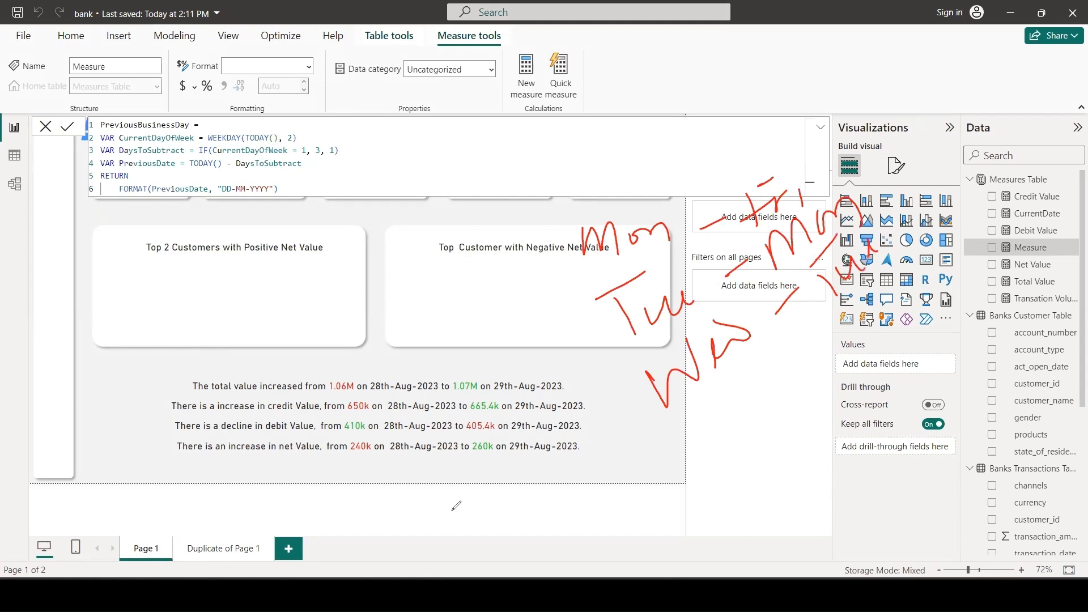
{"action": "left_click_drag", "start_coordinate": [678, 425], "coordinate": [702, 403]}
{"action": "left_click_drag", "start_coordinate": [686, 428], "coordinate": [715, 463]}
{"action": "mouse_move", "coordinate": [711, 411]}
{"action": "left_mouse_down"}
{"action": "mouse_move", "coordinate": [747, 430]}
{"action": "mouse_move", "coordinate": [768, 400]}
{"action": "left_mouse_up"}
{"action": "left_click_drag", "start_coordinate": [817, 337], "coordinate": [791, 370]}
{"action": "mouse_move", "coordinate": [830, 307]}
{"action": "left_mouse_down"}
{"action": "mouse_move", "coordinate": [860, 343]}
{"action": "mouse_move", "coordinate": [863, 279]}
{"action": "mouse_move", "coordinate": [892, 310]}
{"action": "left_mouse_up"}
{"action": "left_click_drag", "start_coordinate": [866, 269], "coordinate": [894, 304]}
{"action": "mouse_move", "coordinate": [761, 445]}
{"action": "left_mouse_down"}
{"action": "mouse_move", "coordinate": [741, 489]}
{"action": "mouse_move", "coordinate": [768, 513]}
{"action": "left_mouse_up"}
{"action": "left_click_drag", "start_coordinate": [755, 509], "coordinate": [815, 460]}
{"action": "mouse_move", "coordinate": [829, 427]}
{"action": "left_mouse_down"}
{"action": "mouse_move", "coordinate": [853, 390]}
{"action": "mouse_move", "coordinate": [895, 391]}
{"action": "mouse_move", "coordinate": [919, 355]}
{"action": "left_mouse_up"}
{"action": "mouse_move", "coordinate": [902, 338]}
{"action": "left_mouse_down"}
{"action": "mouse_move", "coordinate": [927, 378]}
{"action": "mouse_move", "coordinate": [966, 310]}
{"action": "left_mouse_up"}
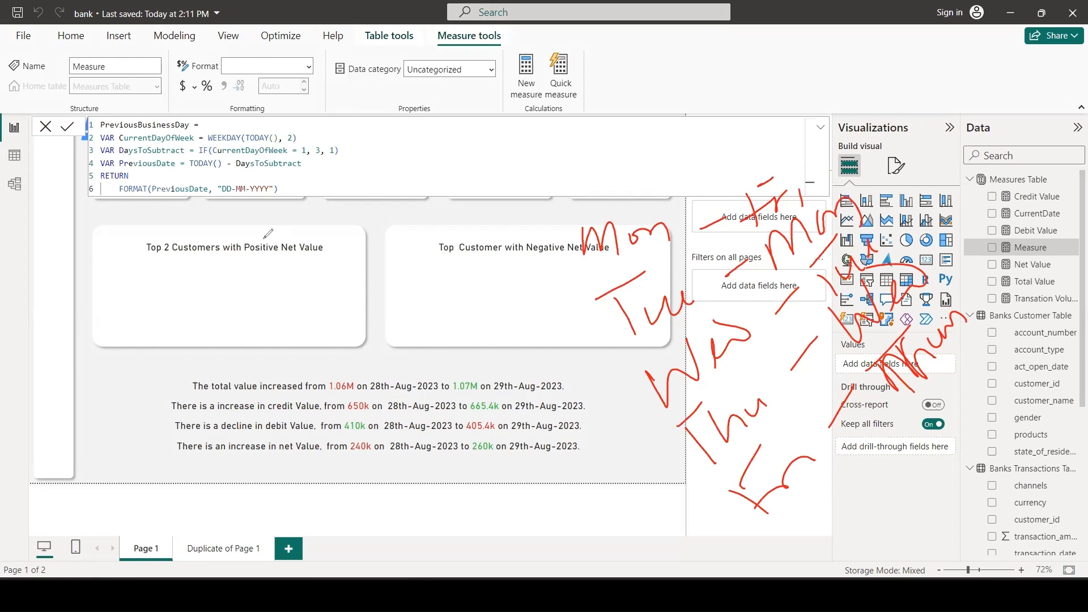
{"action": "mouse_move", "coordinate": [618, 198]}
{"action": "left_mouse_down"}
{"action": "mouse_move", "coordinate": [651, 262]}
{"action": "mouse_move", "coordinate": [590, 211]}
{"action": "left_mouse_up"}
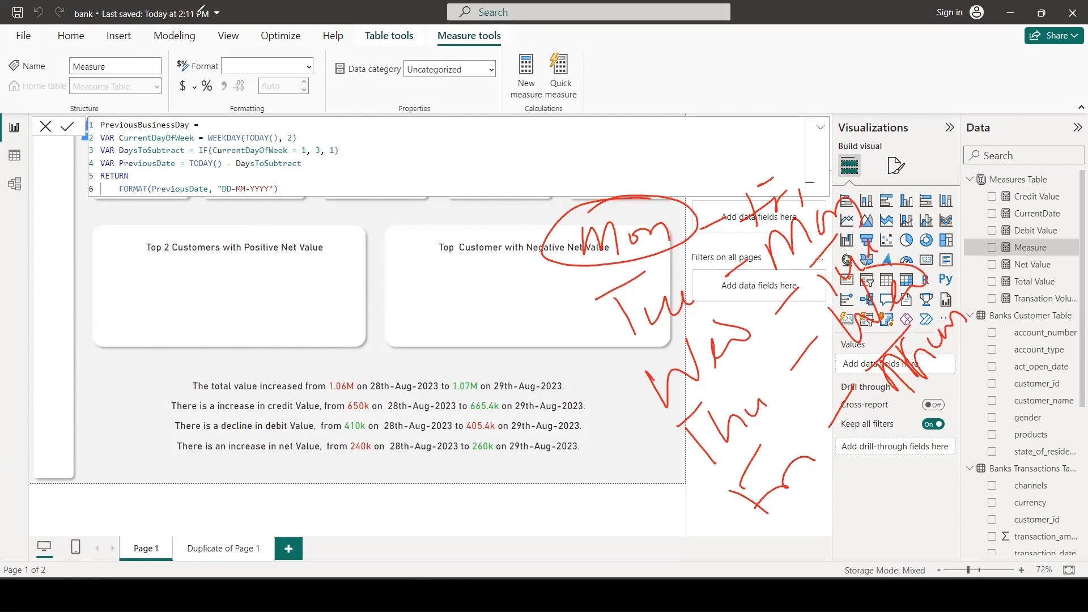
{"action": "mouse_move", "coordinate": [310, 163]}
{"action": "left_mouse_down"}
{"action": "mouse_move", "coordinate": [262, 152]}
{"action": "mouse_move", "coordinate": [318, 162]}
{"action": "left_mouse_up"}
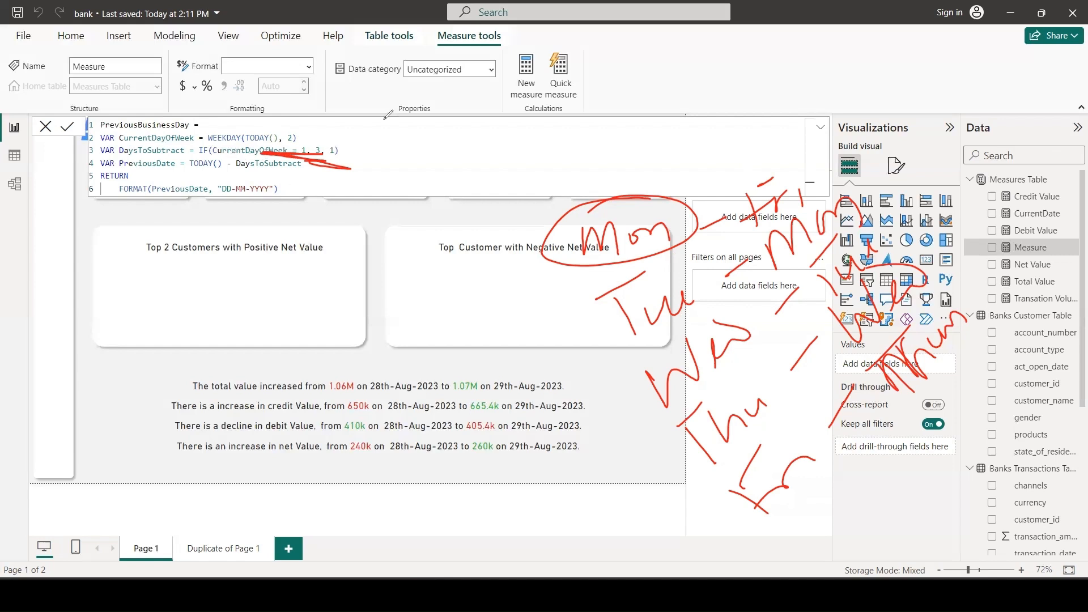
{"action": "key", "text": "Escape"}
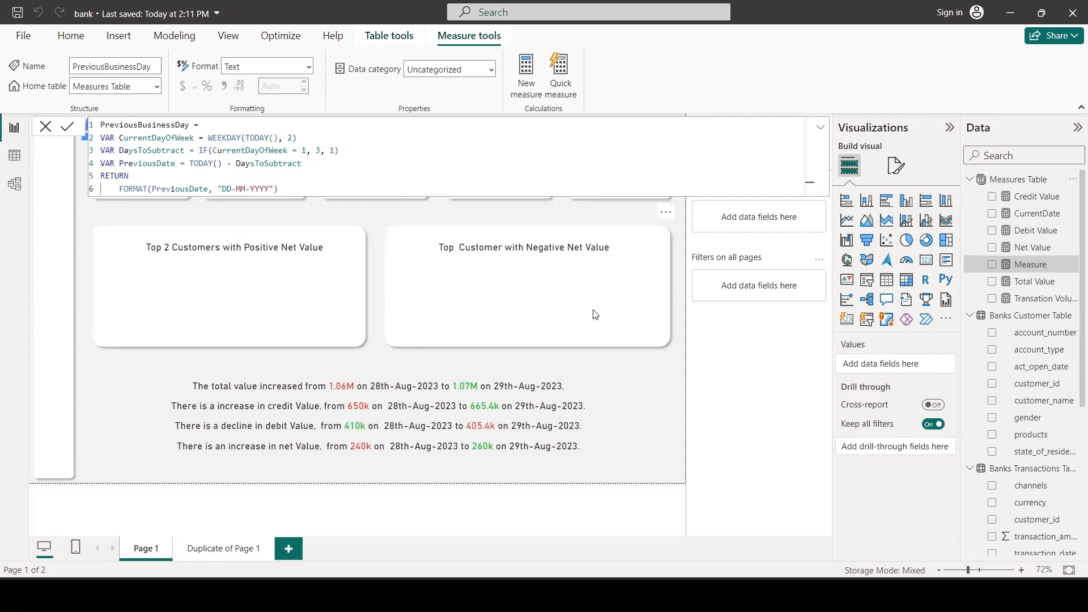
Step: On Duplicate of Page 1, create the measure Trans_vol_currentDate counting 'Banks Transactions Table' rows where transaction_date = VALUE([PreviousBusinessDay]), and select the transaction volume card
{"action": "left_click", "coordinate": [215, 515]}
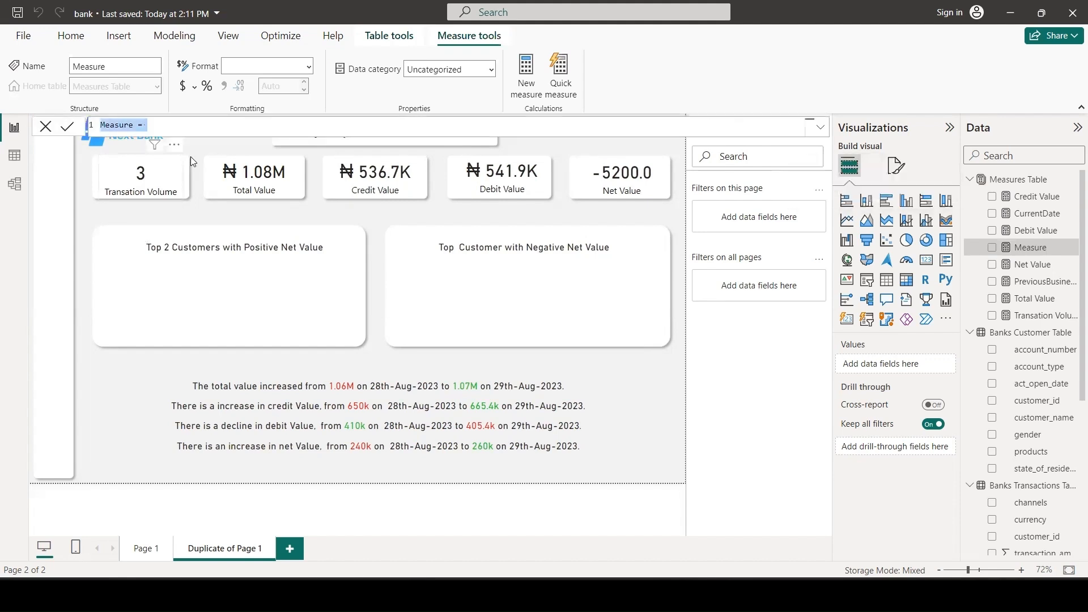
{"action": "type", "text": "Trans_vol_currentDate = COUNTROWS(     FILTER(         'Banks Transactions Table',         'Banks Transactions Table'[transaction_date] = VALUE([PreviousBusinessDay])     ) )"}
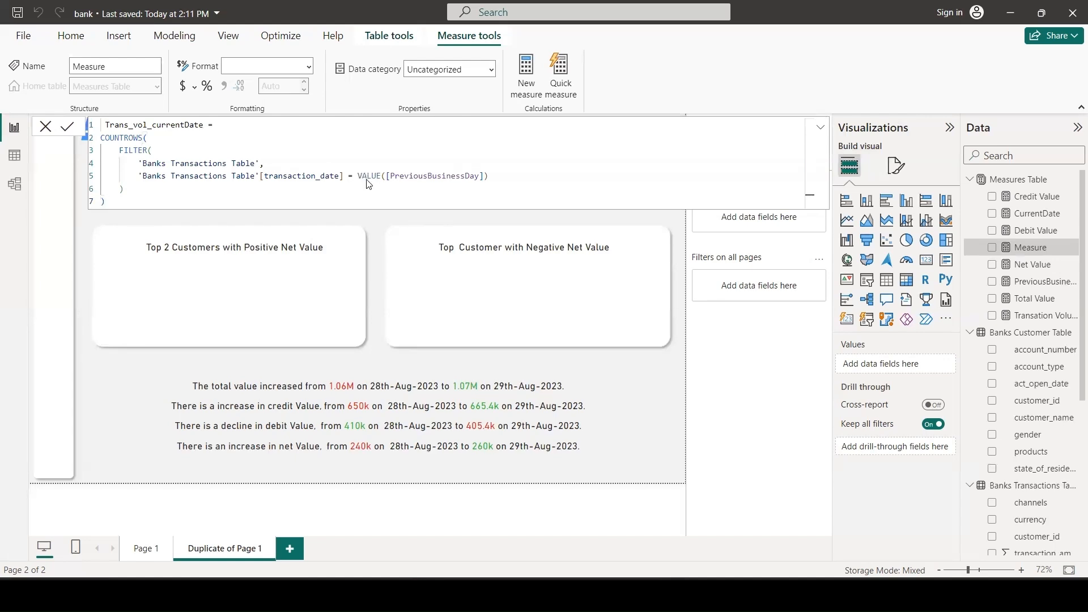
{"action": "key", "text": "Return"}
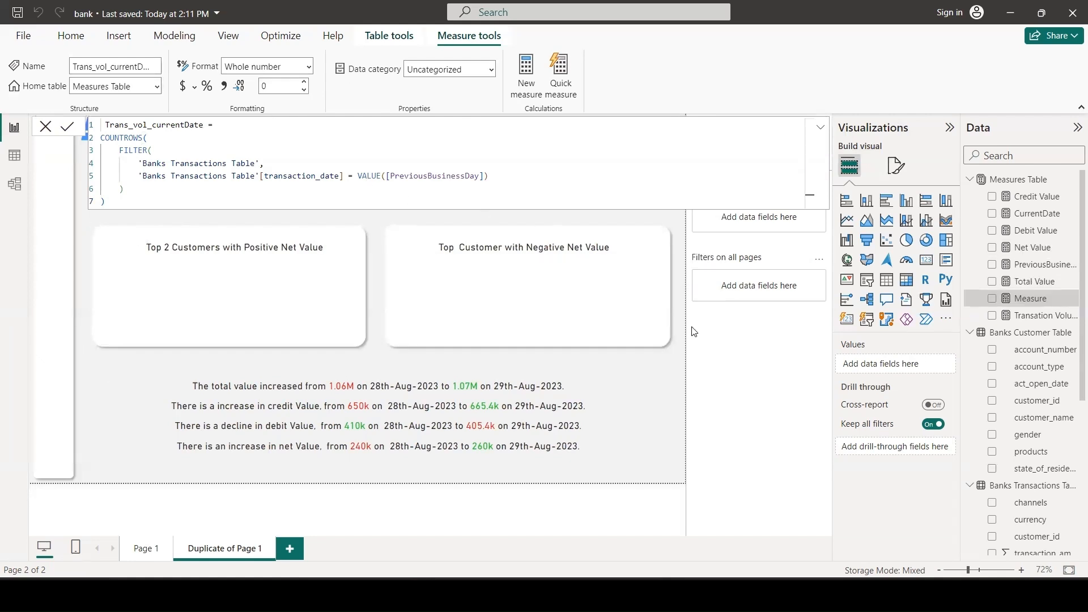
{"action": "left_click", "coordinate": [686, 376]}
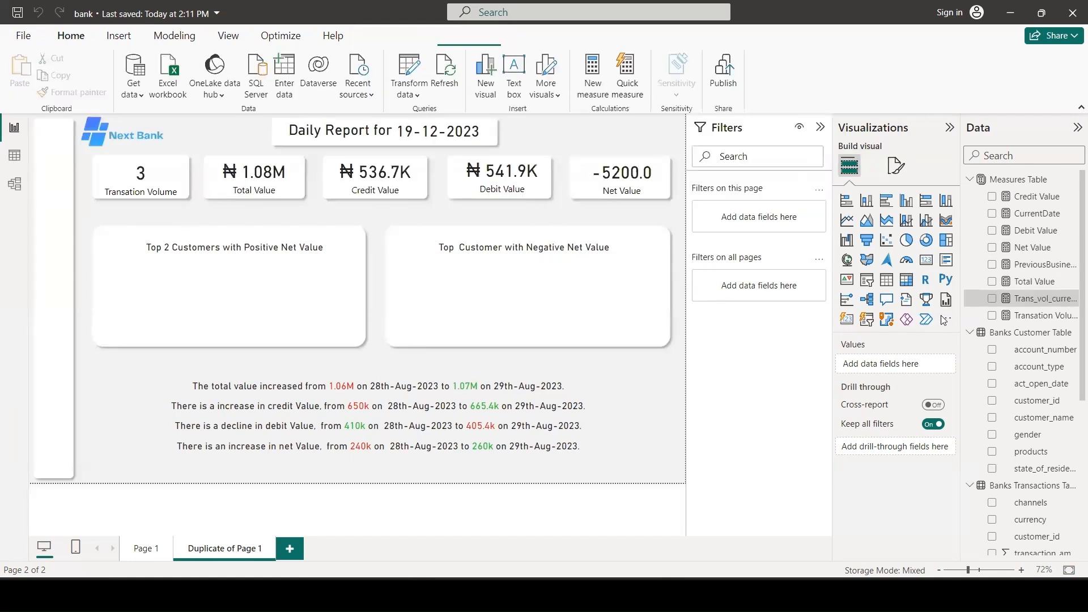
{"action": "left_click", "coordinate": [163, 190]}
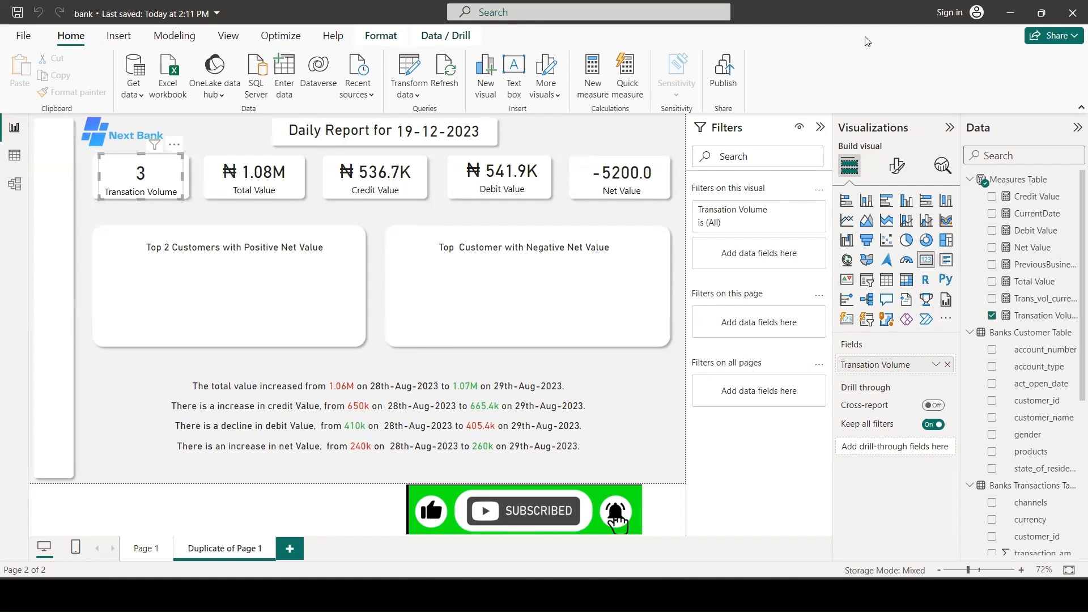
Step: Switch to SQL Server Management Studio and bring up the script with the INSERT INTO [Banks].[Transactions Table] statement
{"action": "mouse_move", "coordinate": [671, 594]}
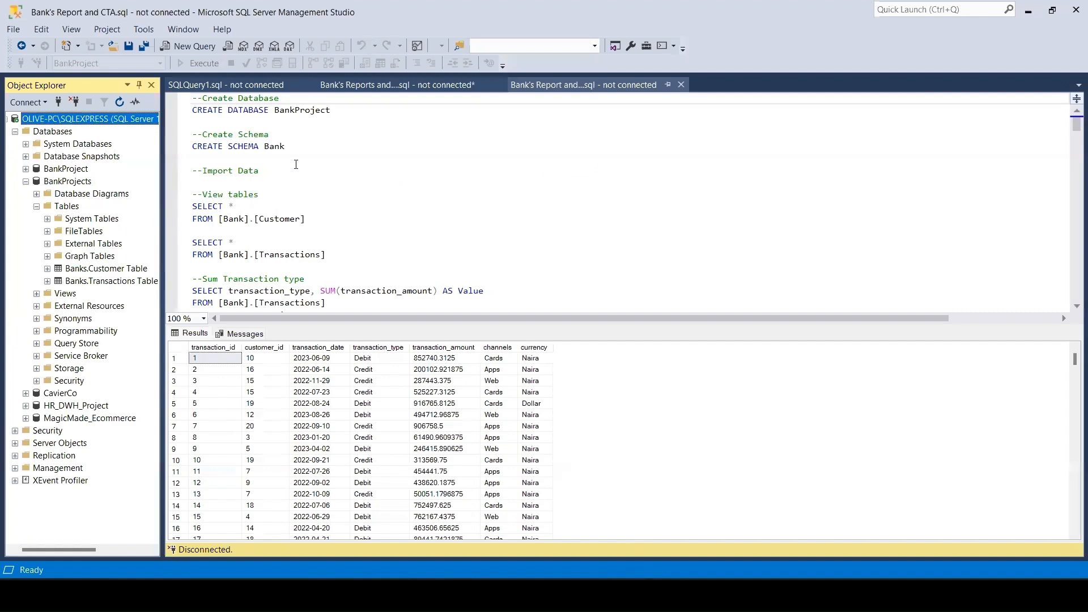
{"action": "scroll", "coordinate": [304, 178], "scroll_direction": "down", "scroll_amount": 15}
{"action": "scroll", "coordinate": [304, 177], "scroll_direction": "down", "scroll_amount": 20}
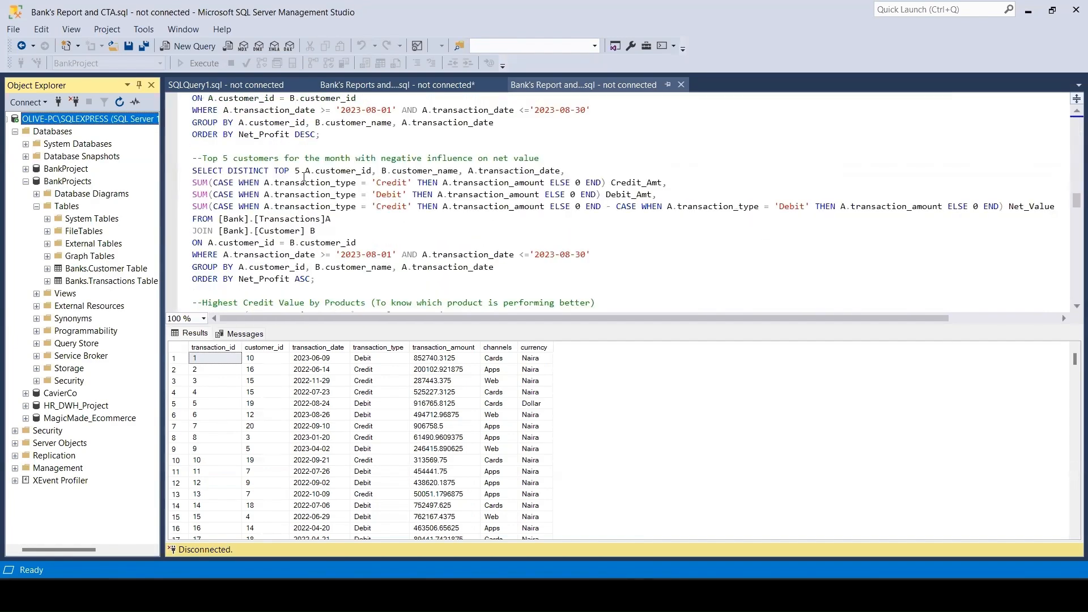
{"action": "scroll", "coordinate": [304, 179], "scroll_direction": "down", "scroll_amount": 15}
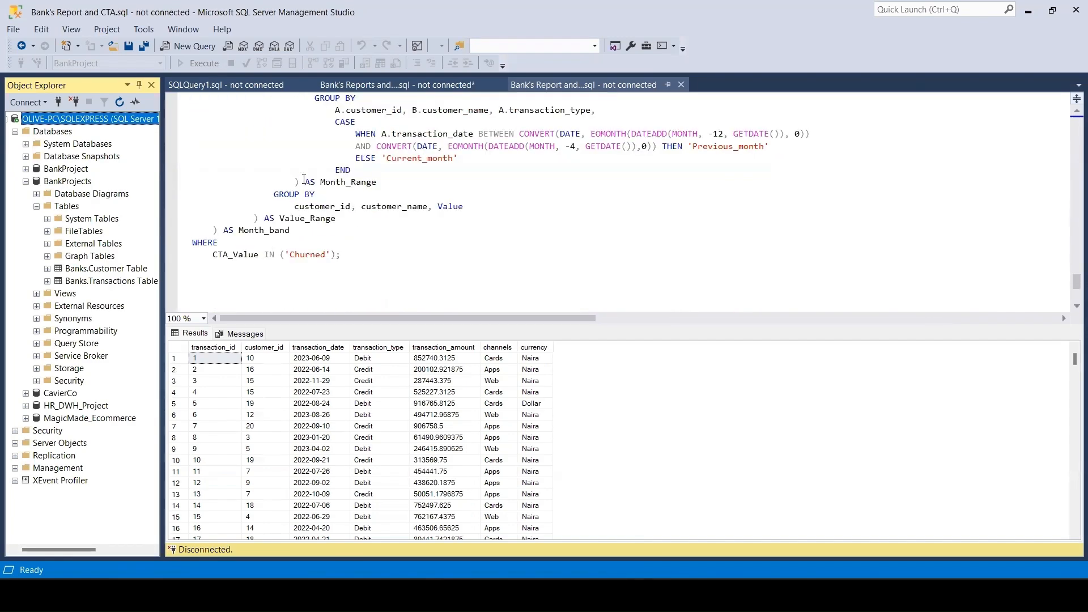
{"action": "left_click", "coordinate": [424, 85]}
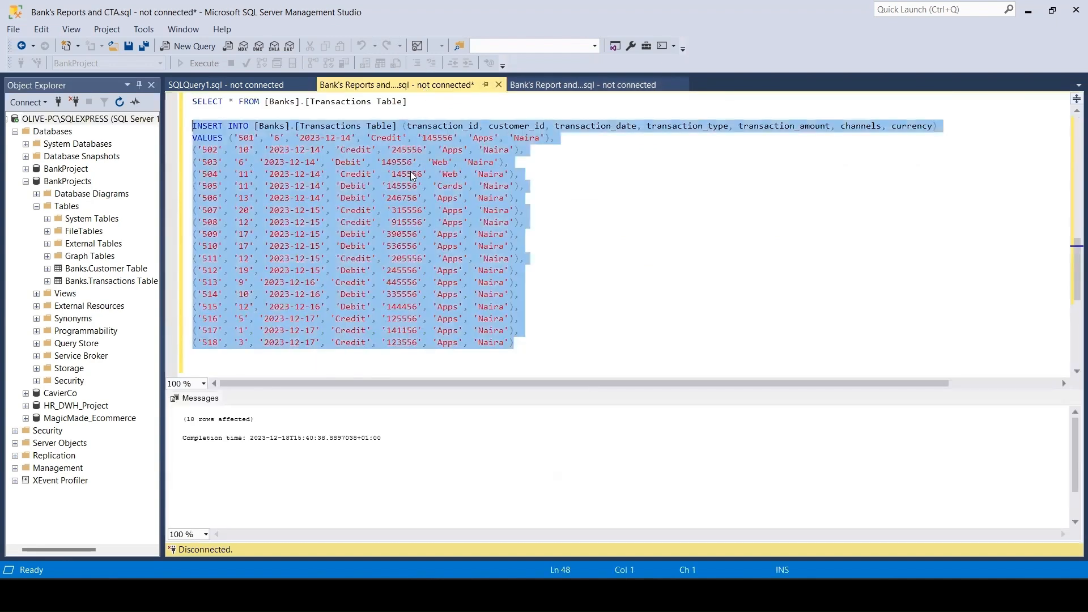
{"action": "left_click", "coordinate": [573, 229]}
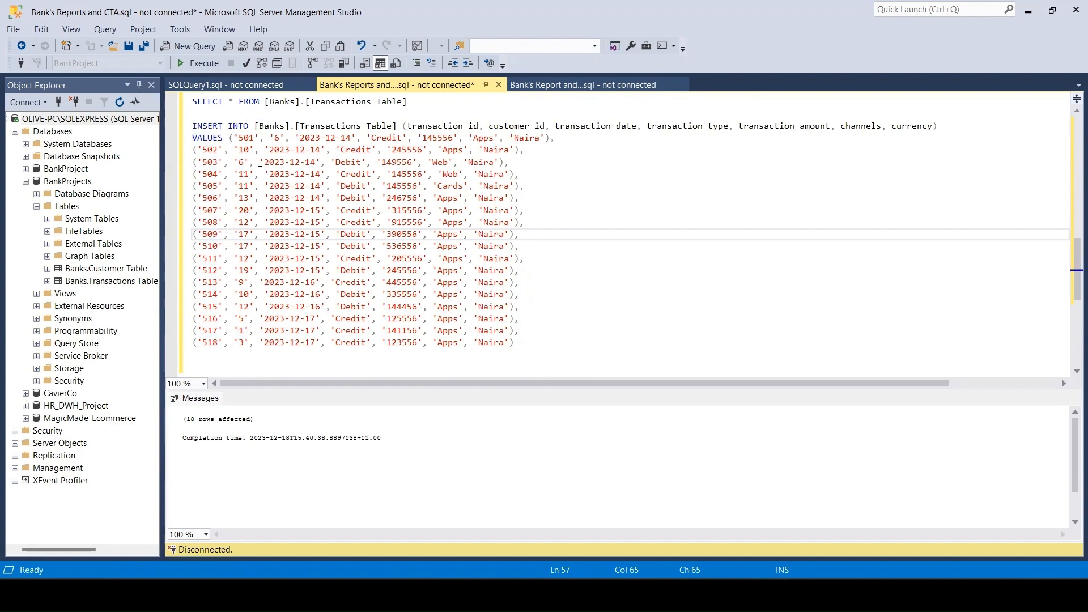
Step: Copy the INSERT INTO [Banks].[Transactions Table] column line below the row for transaction 518, leaving a blank line between
{"action": "scroll", "coordinate": [362, 211], "scroll_direction": "up", "scroll_amount": 1}
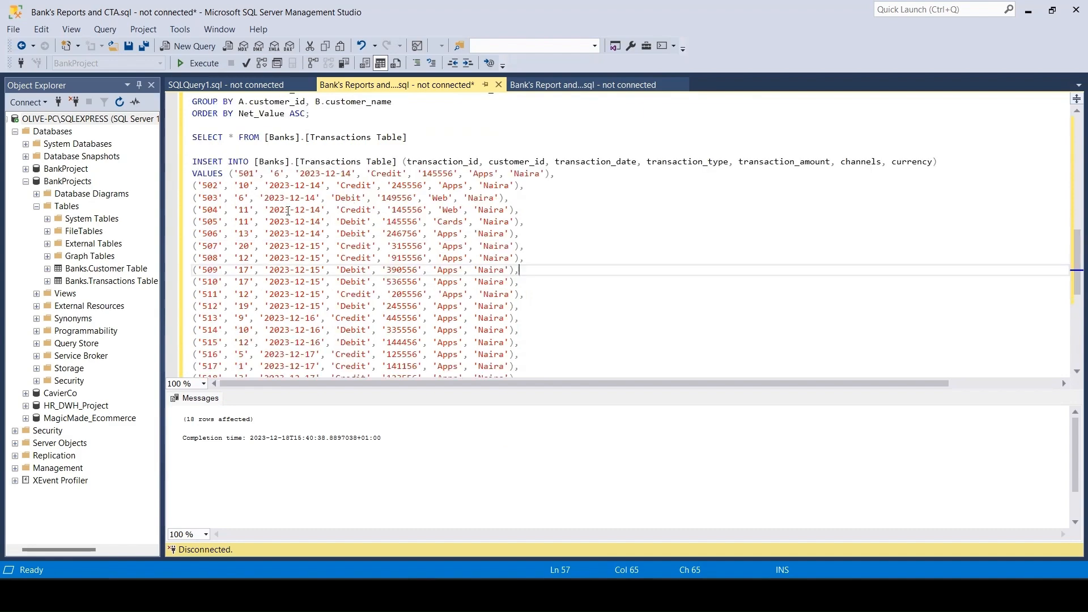
{"action": "scroll", "coordinate": [288, 210], "scroll_direction": "down", "scroll_amount": 2}
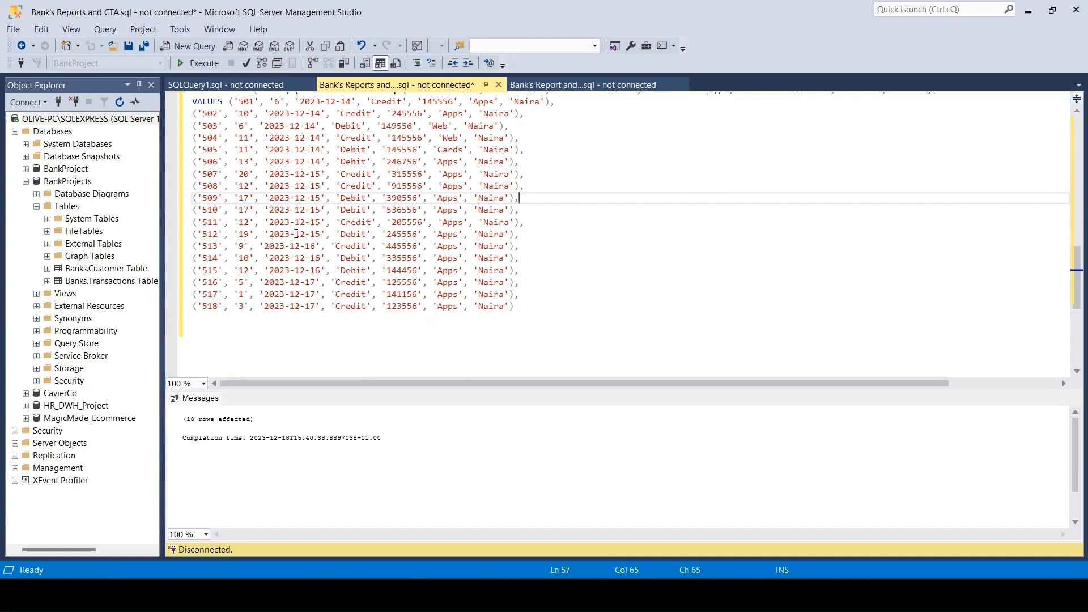
{"action": "scroll", "coordinate": [314, 238], "scroll_direction": "up", "scroll_amount": 1}
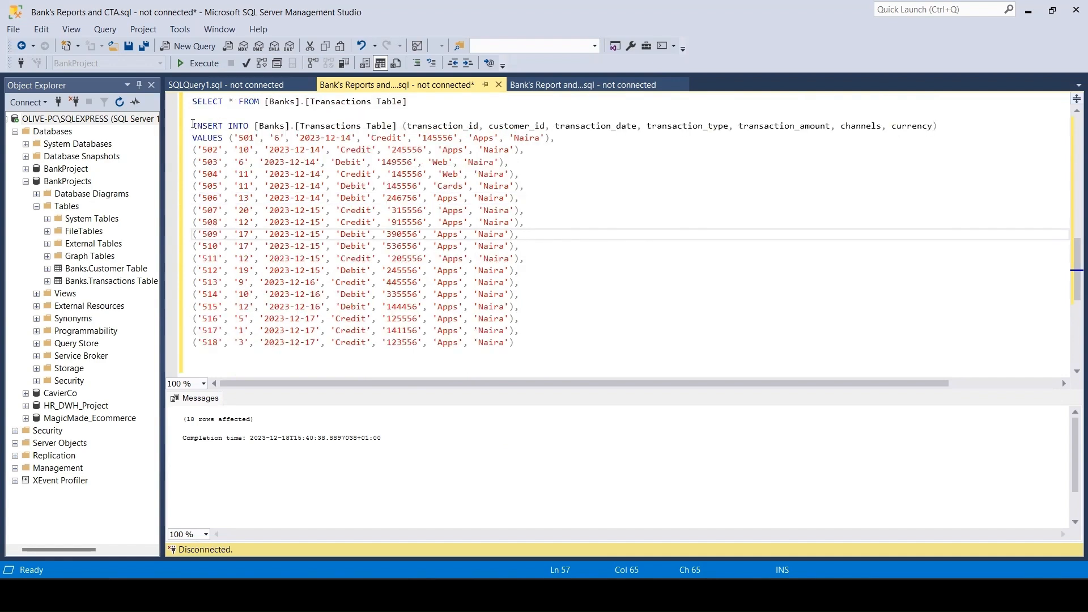
{"action": "left_click_drag", "start_coordinate": [193, 126], "coordinate": [637, 127]}
{"action": "left_click_drag", "start_coordinate": [889, 126], "coordinate": [947, 126]}
{"action": "key", "text": "ctrl+c"}
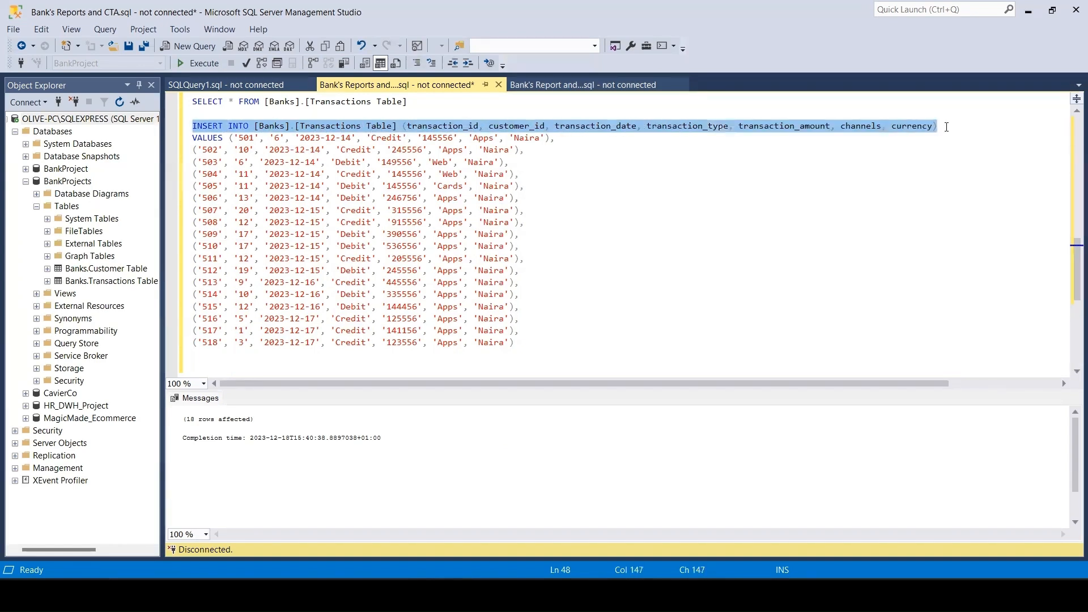
{"action": "left_click", "coordinate": [526, 343]}
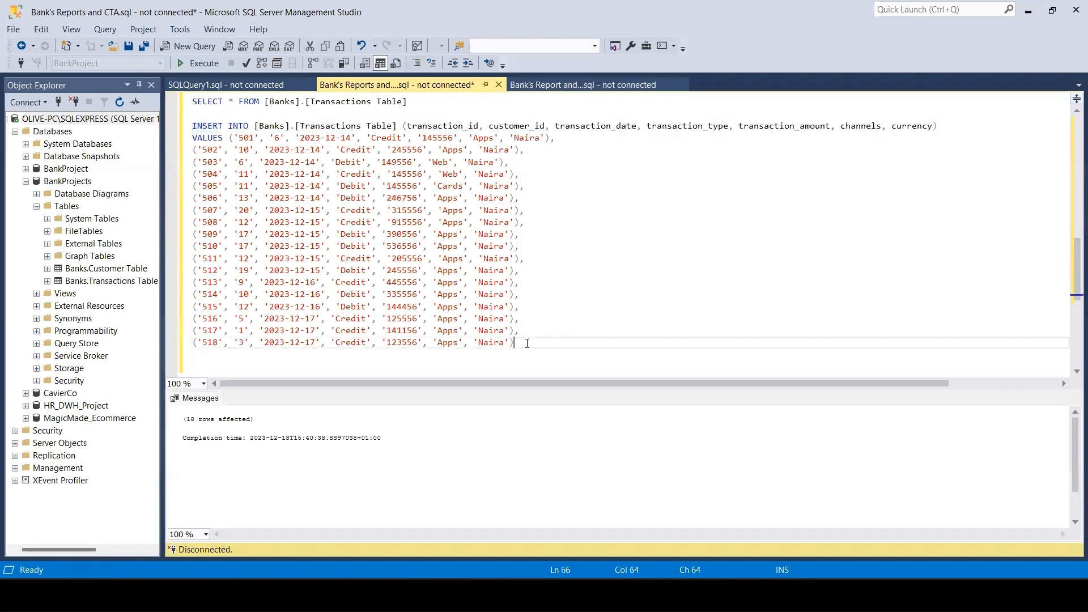
{"action": "key", "text": "Return"}
{"action": "key", "text": "Return"}
{"action": "key", "text": "ctrl+v"}
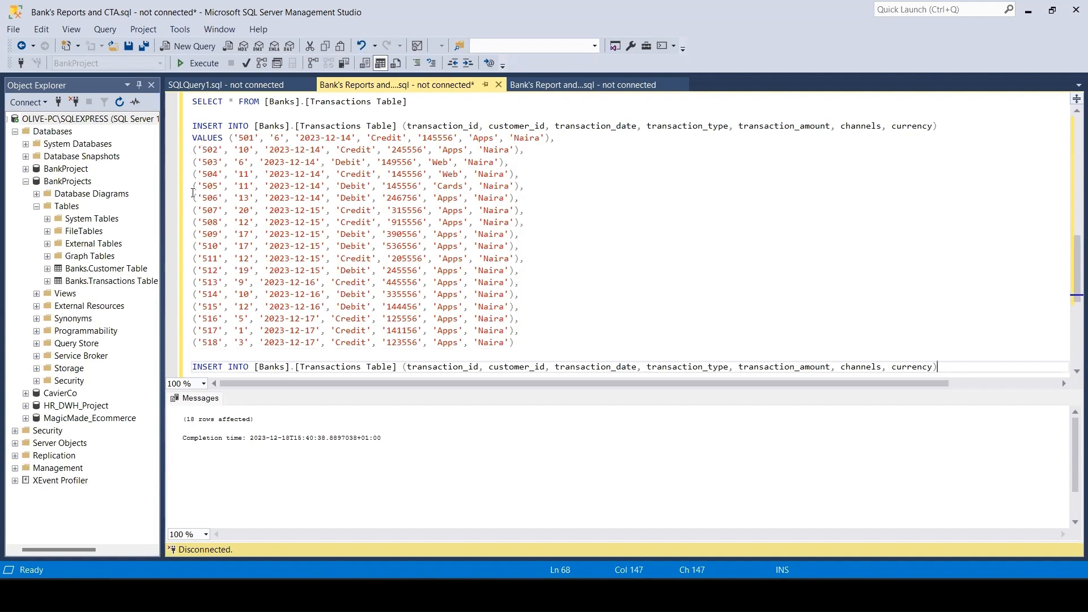
Step: Copy the value rows for transactions 505 to 511 below the new INSERT INTO line and put VALUES before the first one
{"action": "left_click_drag", "start_coordinate": [193, 187], "coordinate": [527, 255]}
{"action": "key", "text": "ctrl+c"}
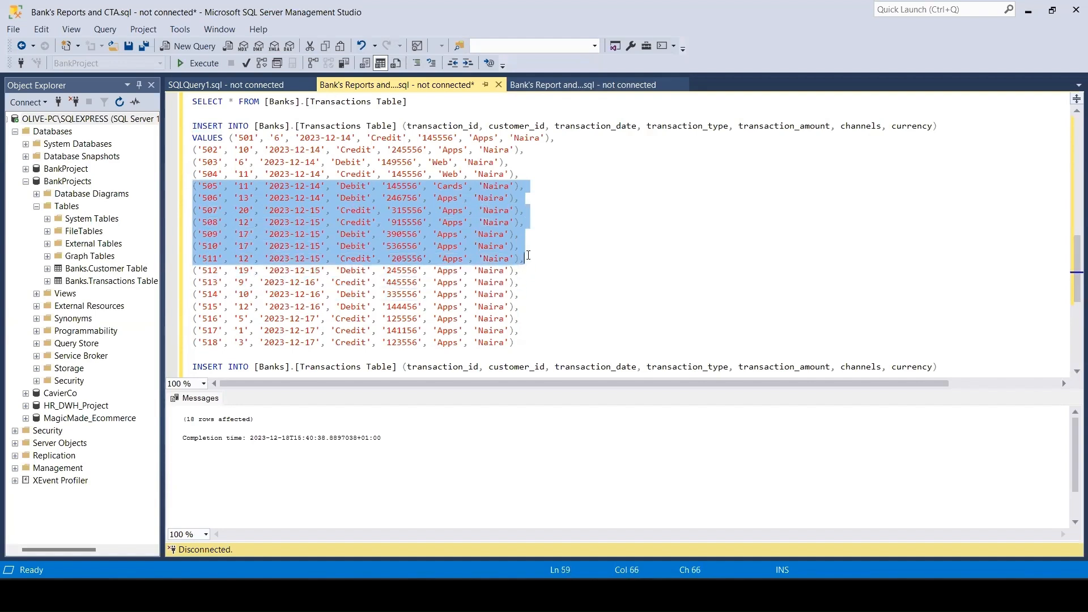
{"action": "scroll", "coordinate": [872, 244], "scroll_direction": "down", "scroll_amount": 2}
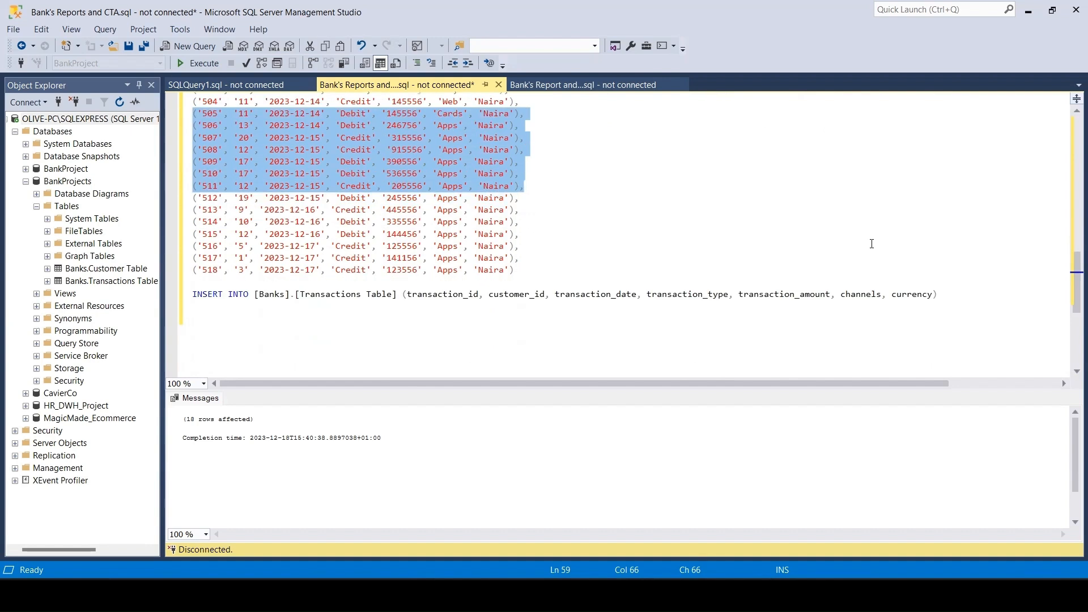
{"action": "left_click", "coordinate": [948, 294]}
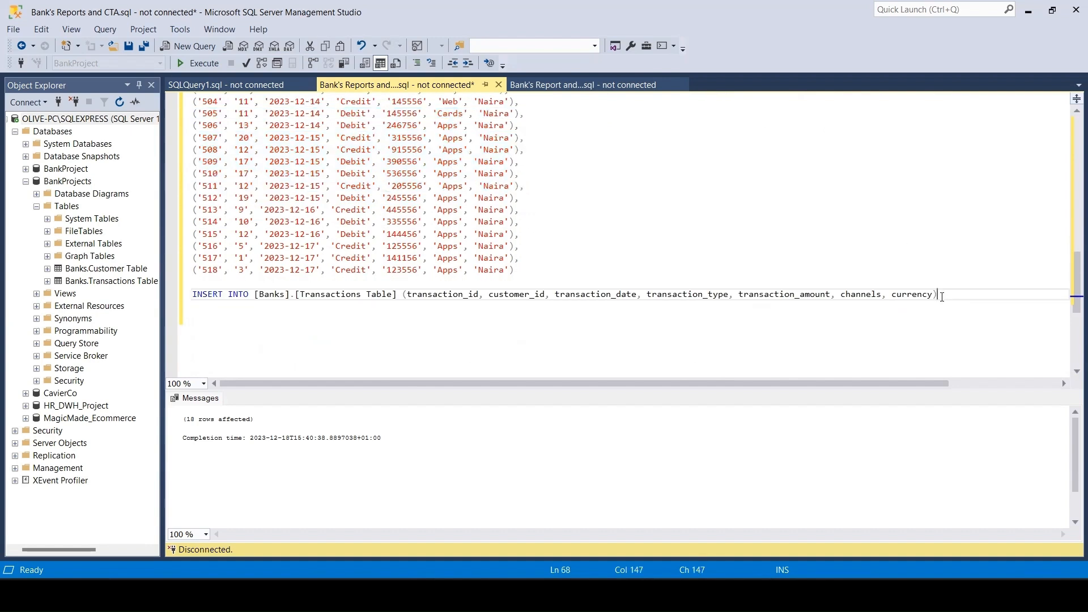
{"action": "key", "text": "Return"}
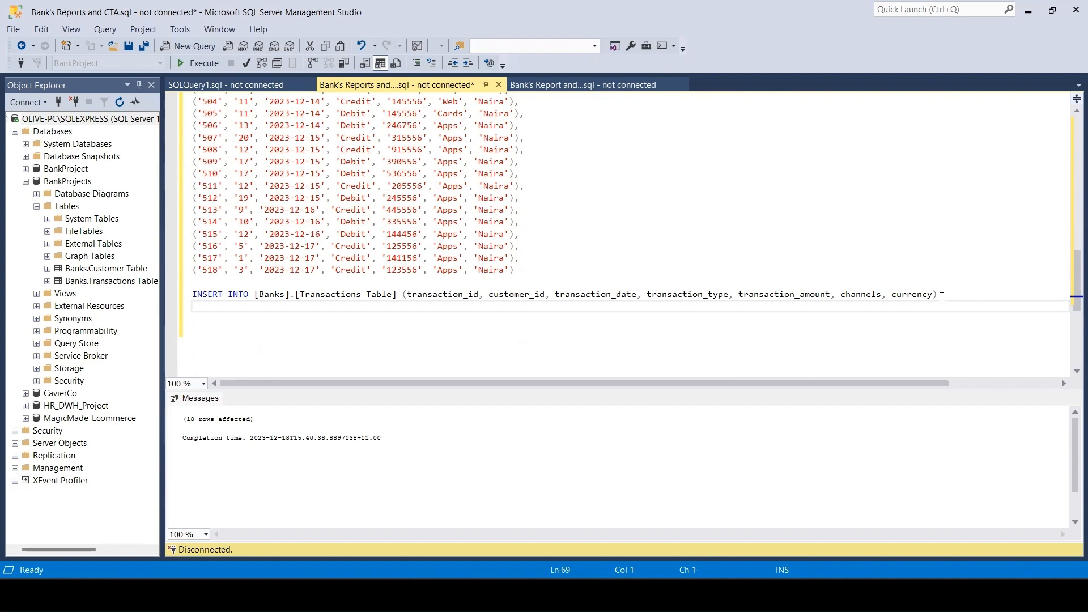
{"action": "key", "text": "ctrl+v"}
{"action": "scroll", "coordinate": [722, 248], "scroll_direction": "up", "scroll_amount": 4}
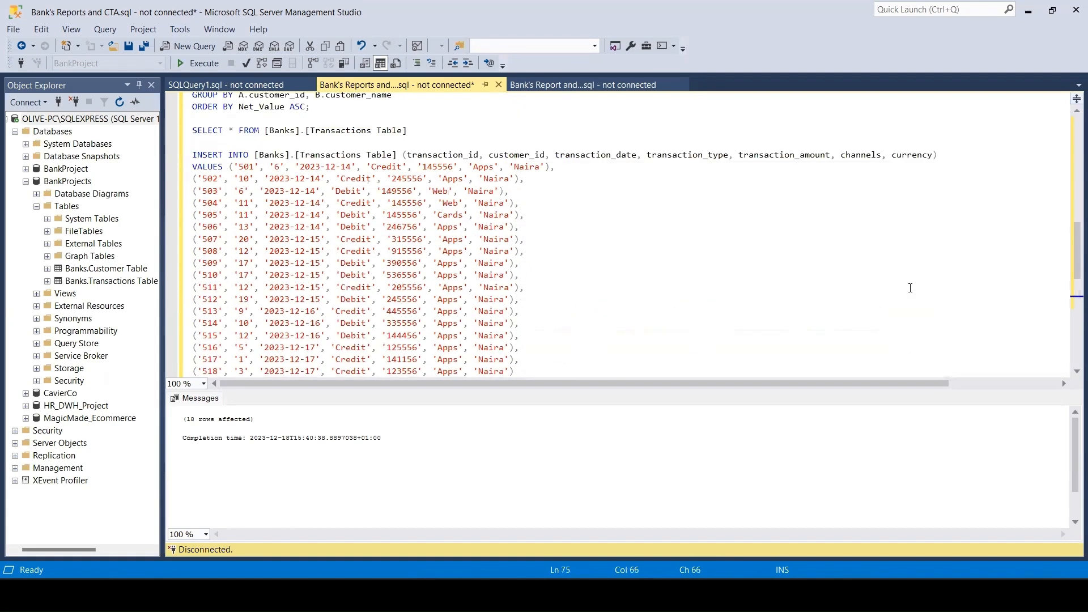
{"action": "scroll", "coordinate": [723, 248], "scroll_direction": "down", "scroll_amount": 3}
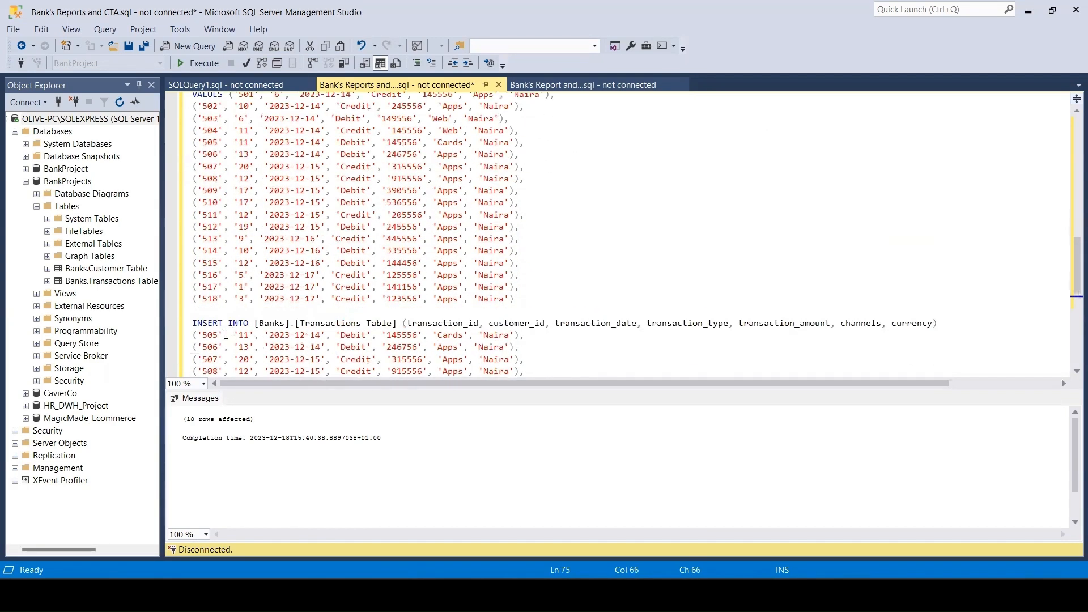
{"action": "left_click", "coordinate": [193, 335]}
{"action": "type", "text": "VALUES"}
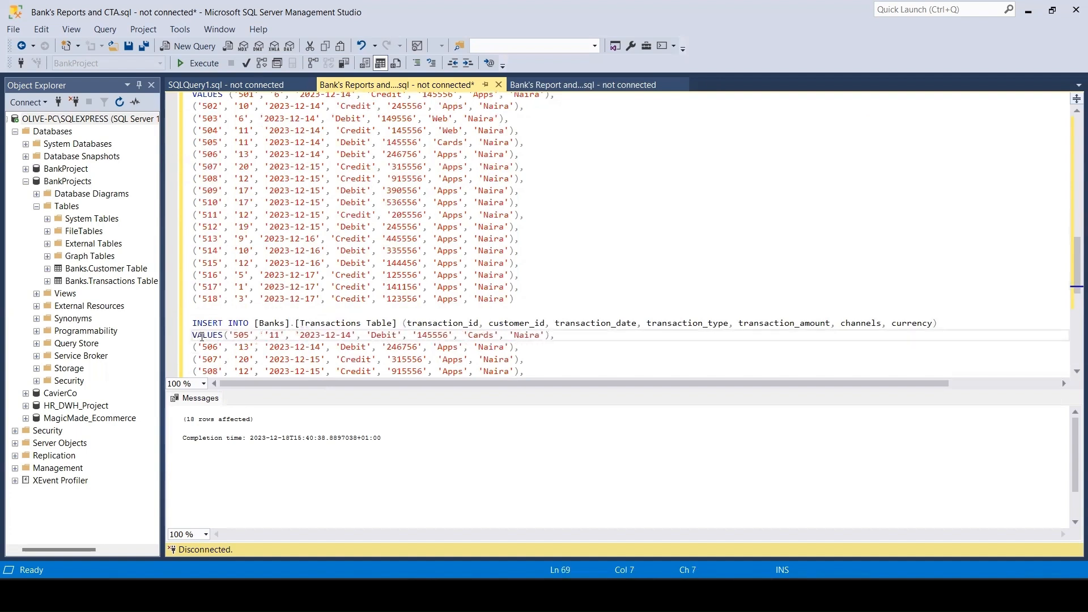
Step: Change the transaction IDs of the first two copied rows to 519 and 520, and place the cursor in the third row's ID
{"action": "scroll", "coordinate": [251, 266], "scroll_direction": "down", "scroll_amount": 1}
{"action": "left_click", "coordinate": [250, 298]}
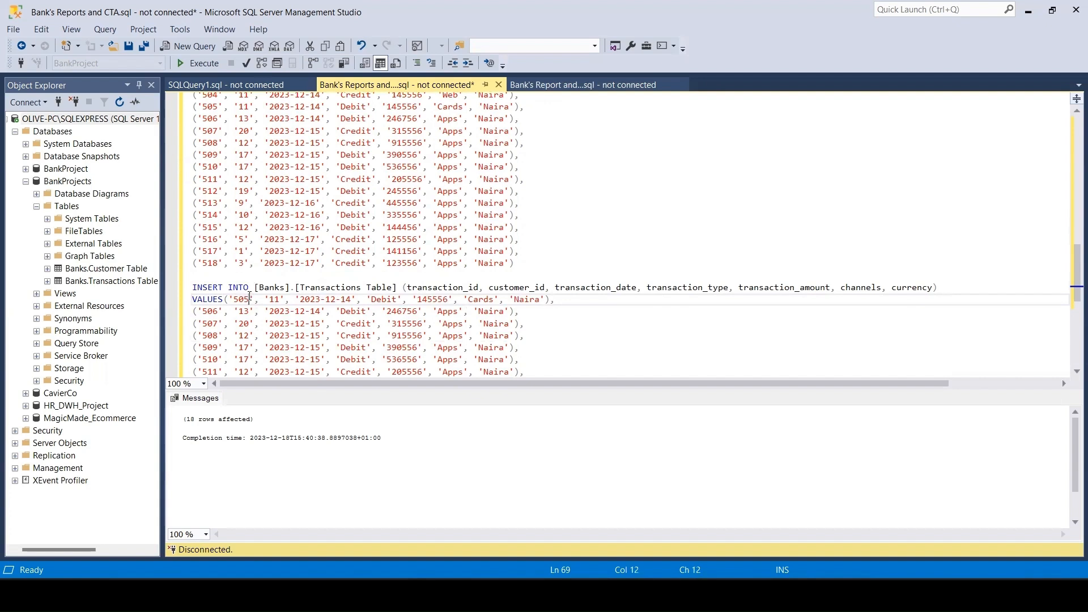
{"action": "key", "text": "BackSpace"}
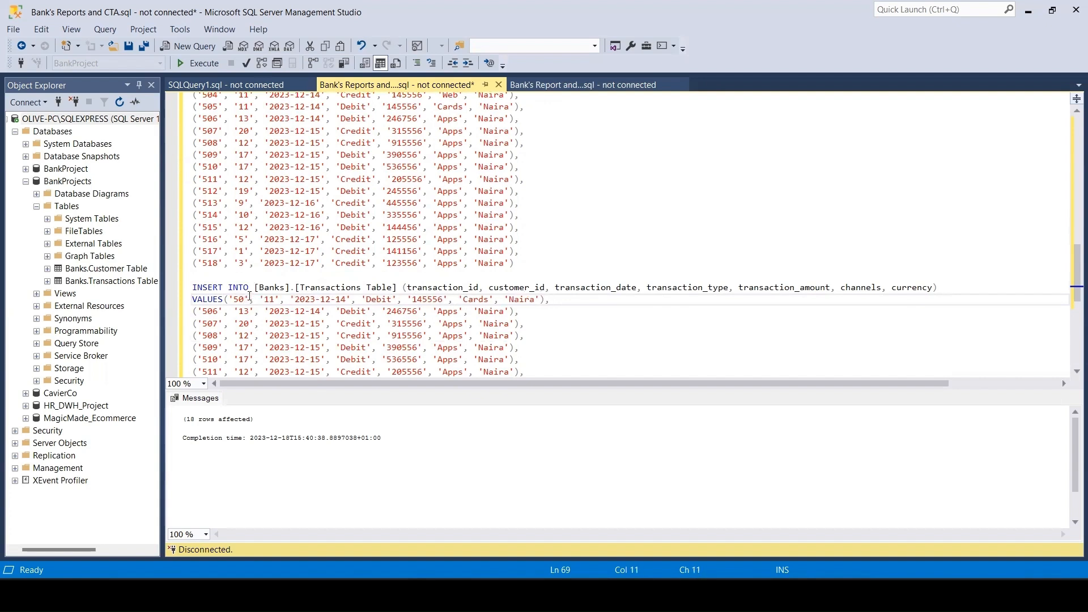
{"action": "key", "text": "BackSpace"}
{"action": "type", "text": "19"}
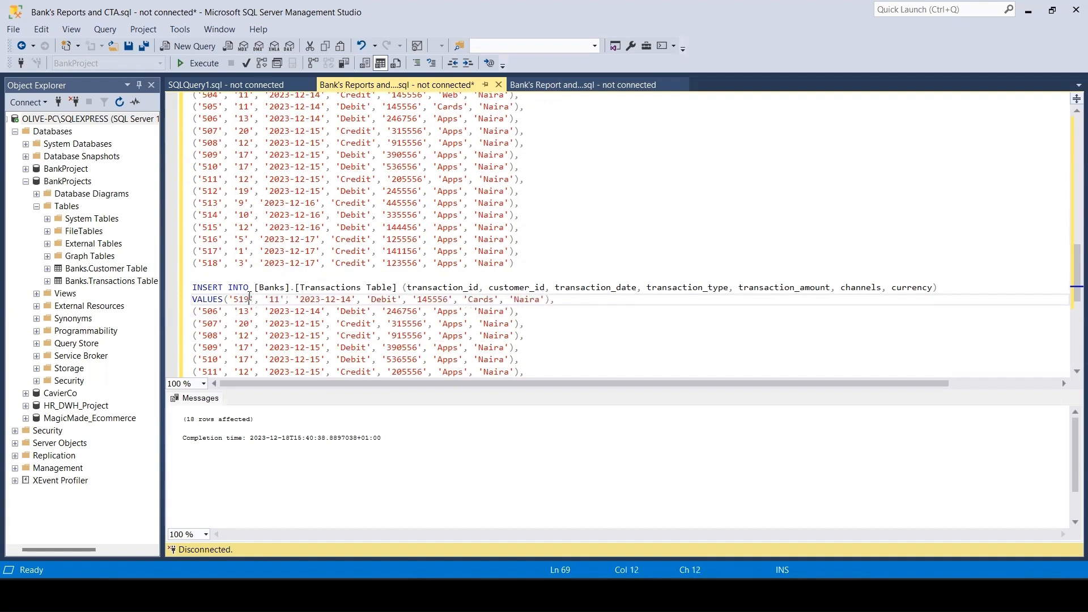
{"action": "left_click", "coordinate": [220, 313]}
{"action": "key", "text": "BackSpace"}
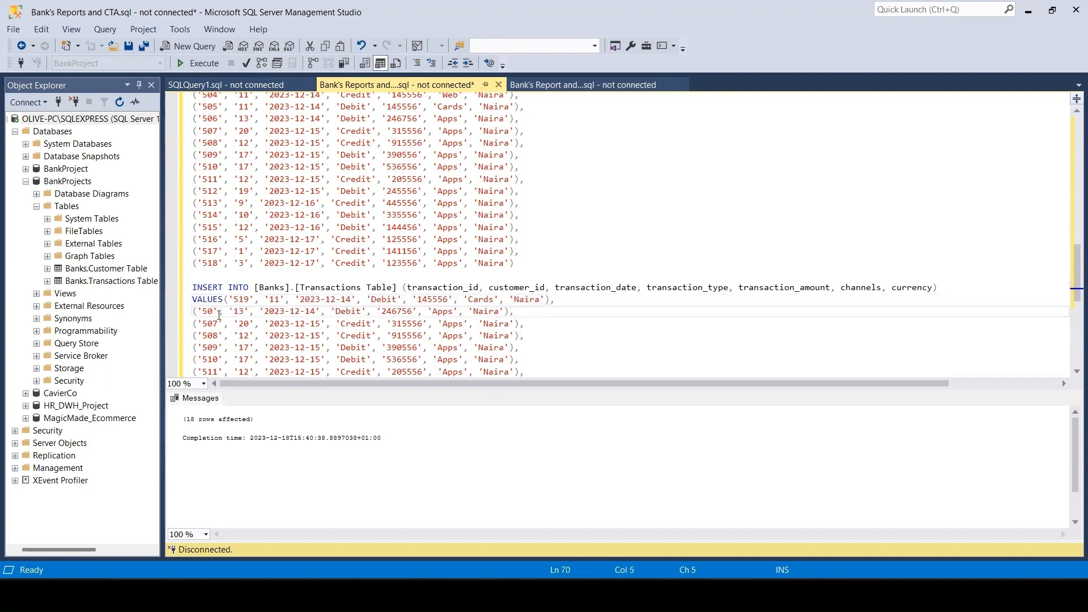
{"action": "key", "text": "BackSpace"}
{"action": "type", "text": "20"}
{"action": "left_click", "coordinate": [219, 327]}
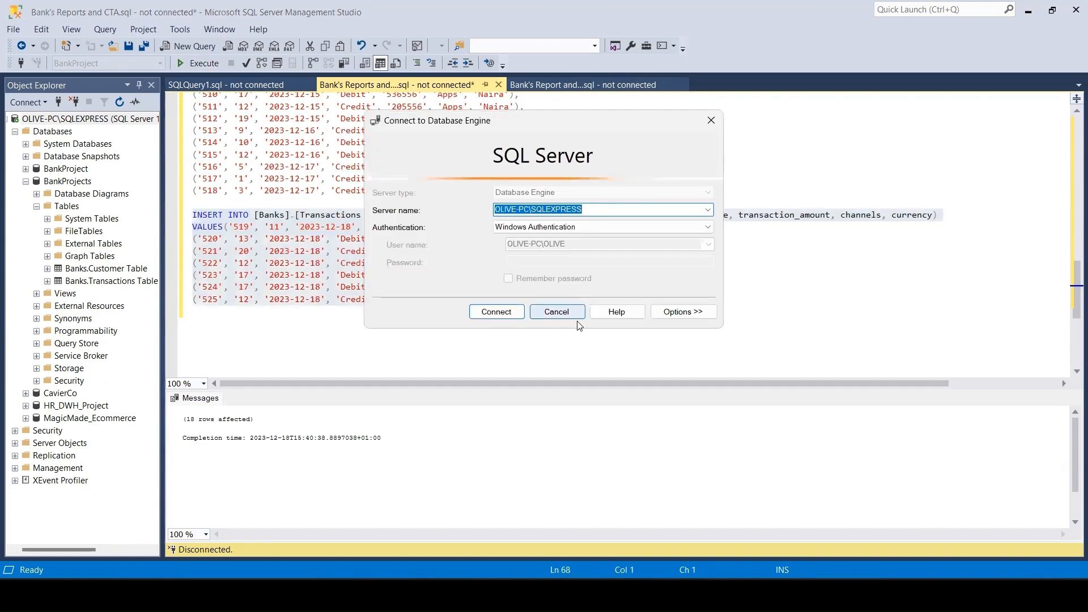
Step: Connect to the OLIVE-PC\SQLEXPRESS database engine and run the selected INSERT statement against the BankProjects database
{"action": "left_click", "coordinate": [495, 312]}
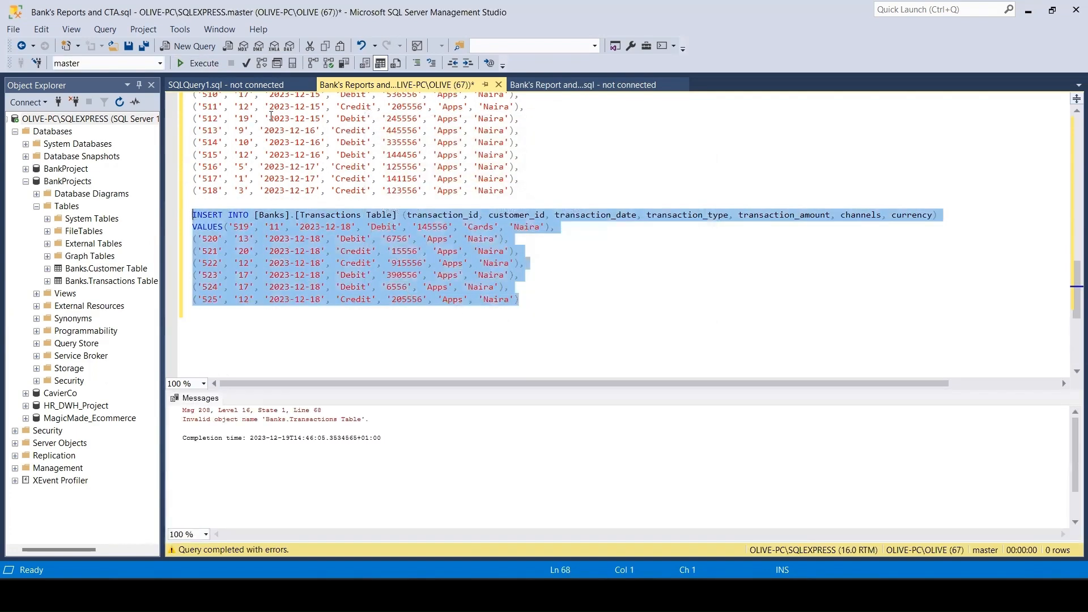
{"action": "left_click", "coordinate": [160, 63]}
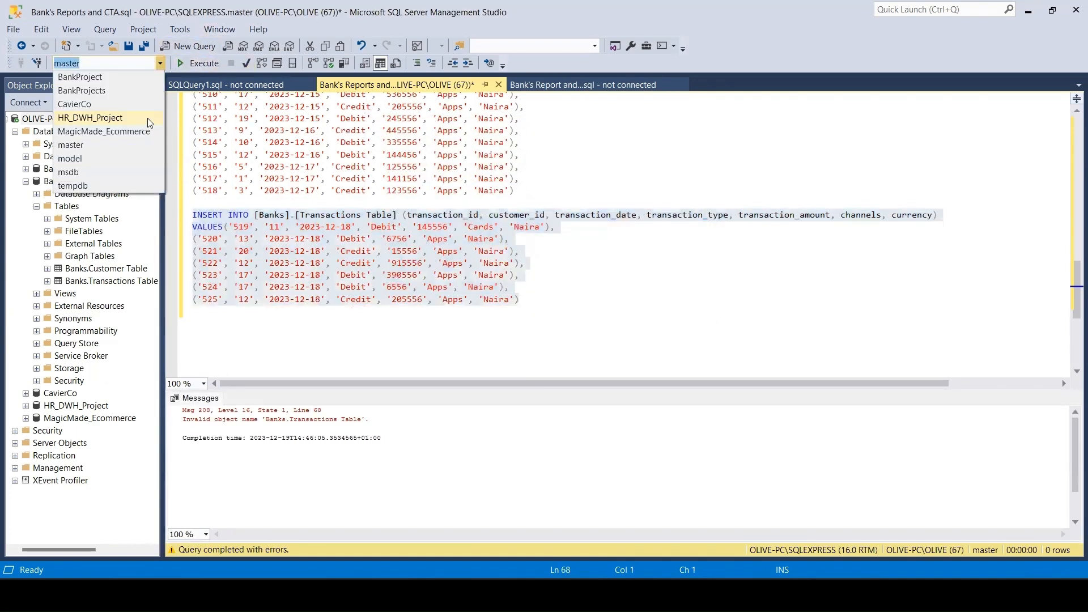
{"action": "left_click", "coordinate": [116, 94]}
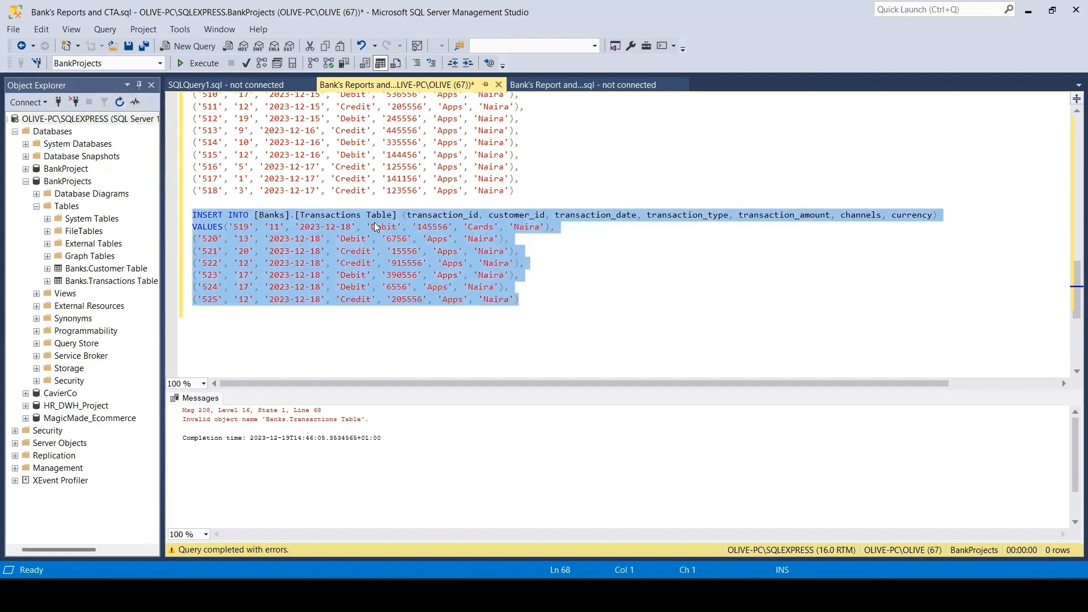
{"action": "left_click", "coordinate": [196, 66]}
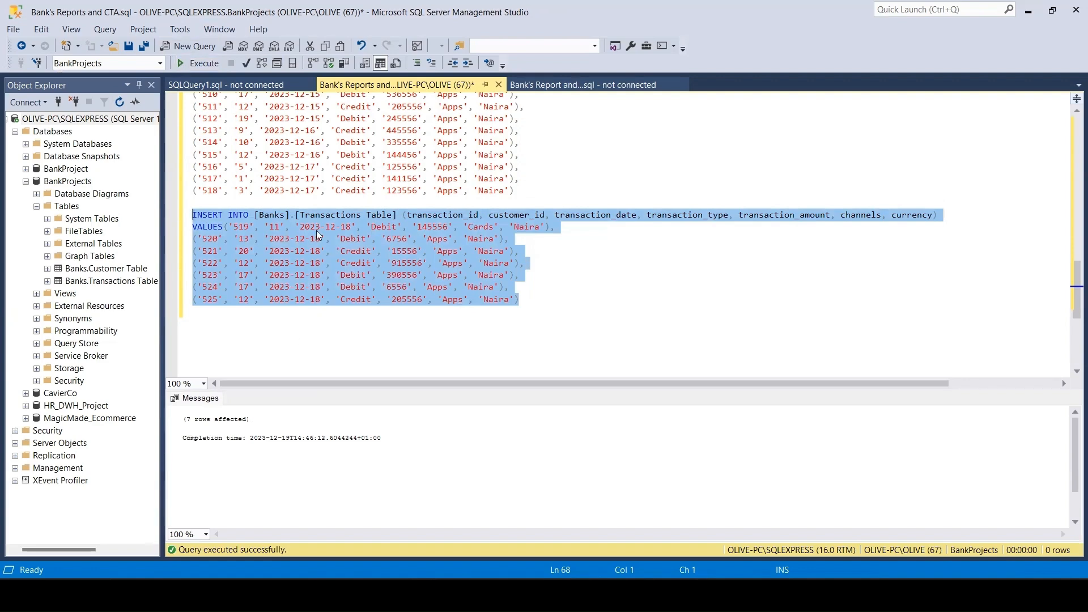
Step: Switch to Power BI Desktop, replace the transaction volume card's field with Trans_vol_currentDate, and open its visual-specific name for editing
{"action": "key", "text": "alt+Tab"}
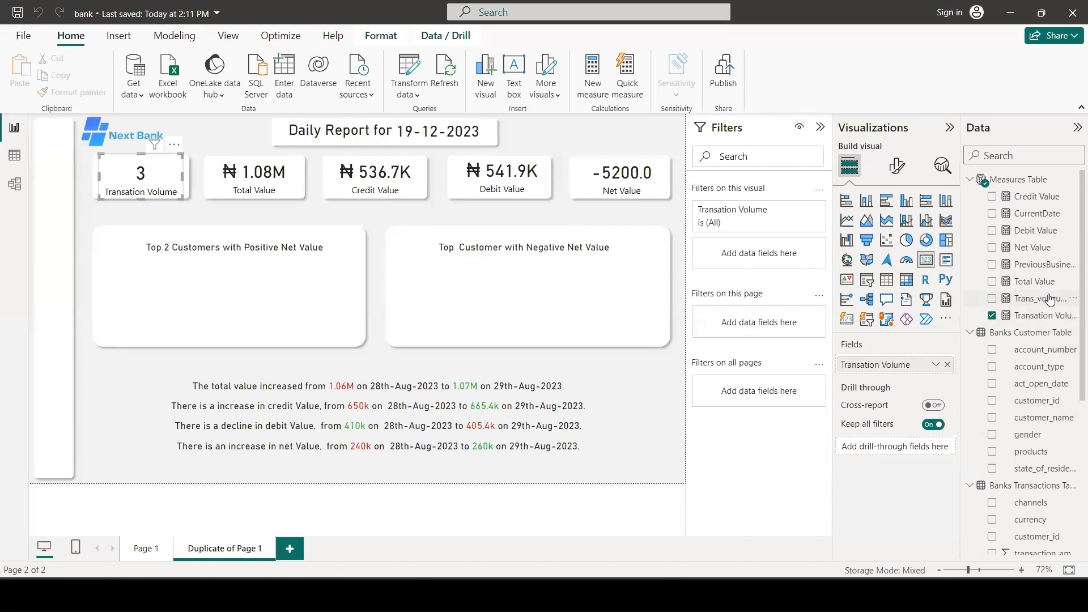
{"action": "left_click_drag", "start_coordinate": [1049, 298], "coordinate": [905, 366]}
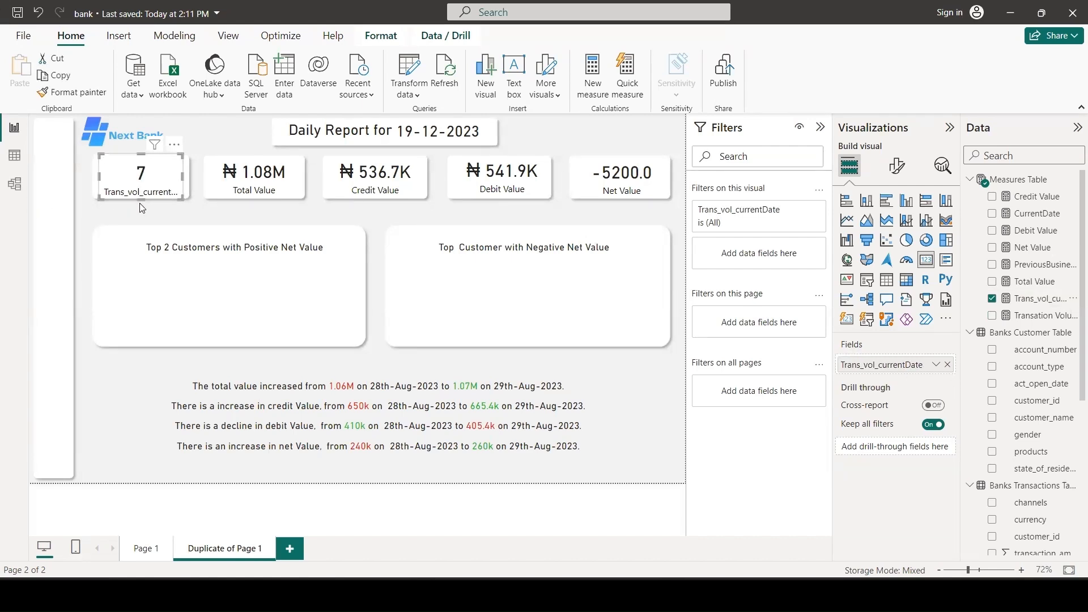
{"action": "left_click", "coordinate": [936, 365]}
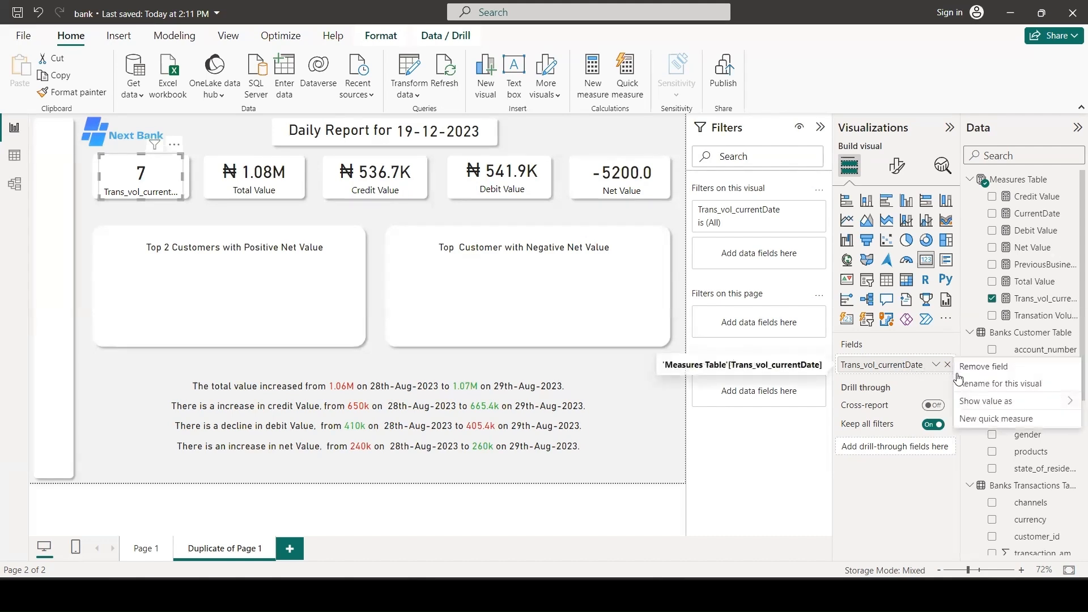
{"action": "left_click", "coordinate": [964, 385]}
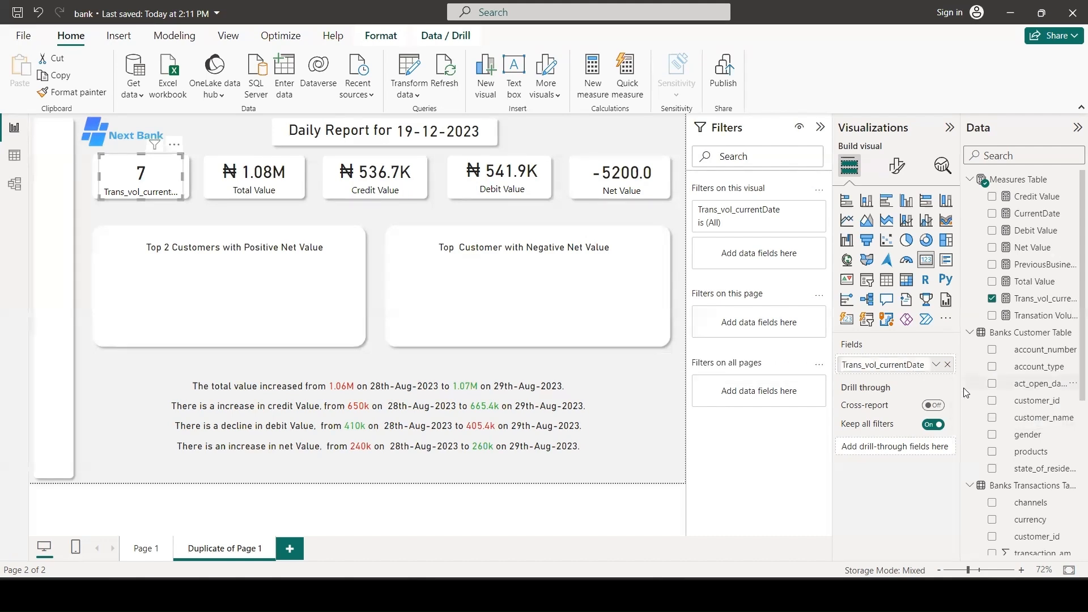
{"action": "type", "text": "tR"}
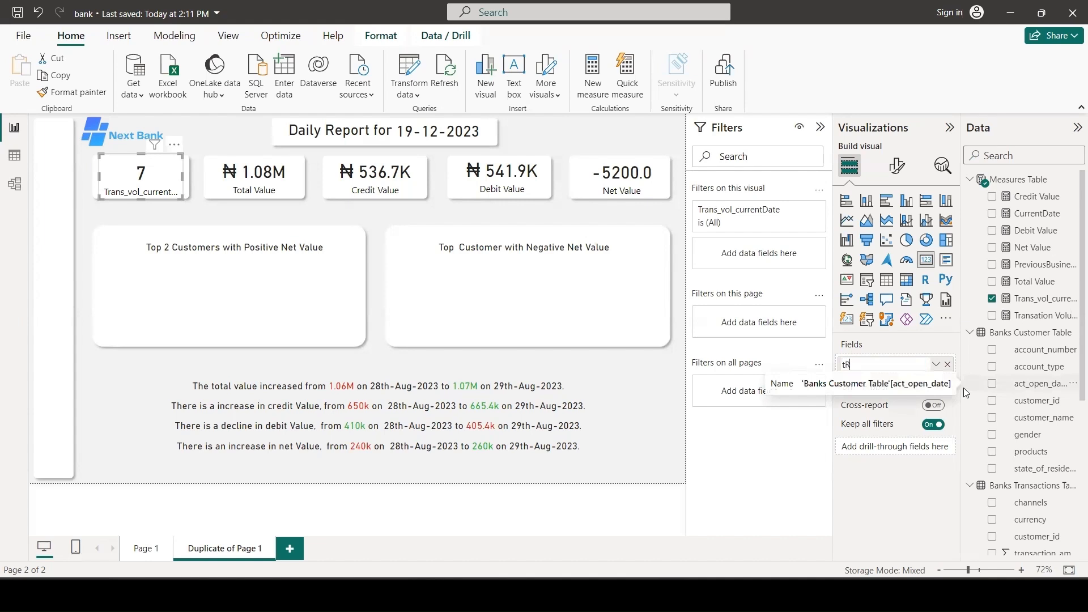
{"action": "type", "text": "ANSACTION vOL"}
{"action": "key", "text": "BackSpace"}
{"action": "key", "text": "BackSpace"}
{"action": "key", "text": "BackSpace"}
{"action": "key", "text": "BackSpace"}
{"action": "key", "text": "BackSpace"}
{"action": "key", "text": "BackSpace"}
{"action": "key", "text": "BackSpace"}
{"action": "key", "text": "BackSpace"}
{"action": "key", "text": "BackSpace"}
{"action": "key", "text": "BackSpace"}
{"action": "key", "text": "BackSpace"}
{"action": "key", "text": "BackSpace"}
{"action": "key", "text": "BackSpace"}
{"action": "key", "text": "BackSpace"}
{"action": "key", "text": "BackSpace"}
Step: Name the card's Trans_vol_currentDate field "Transaction Volume" for this visual
{"action": "type", "text": "Transaction Volume"}
{"action": "key", "text": "Return"}
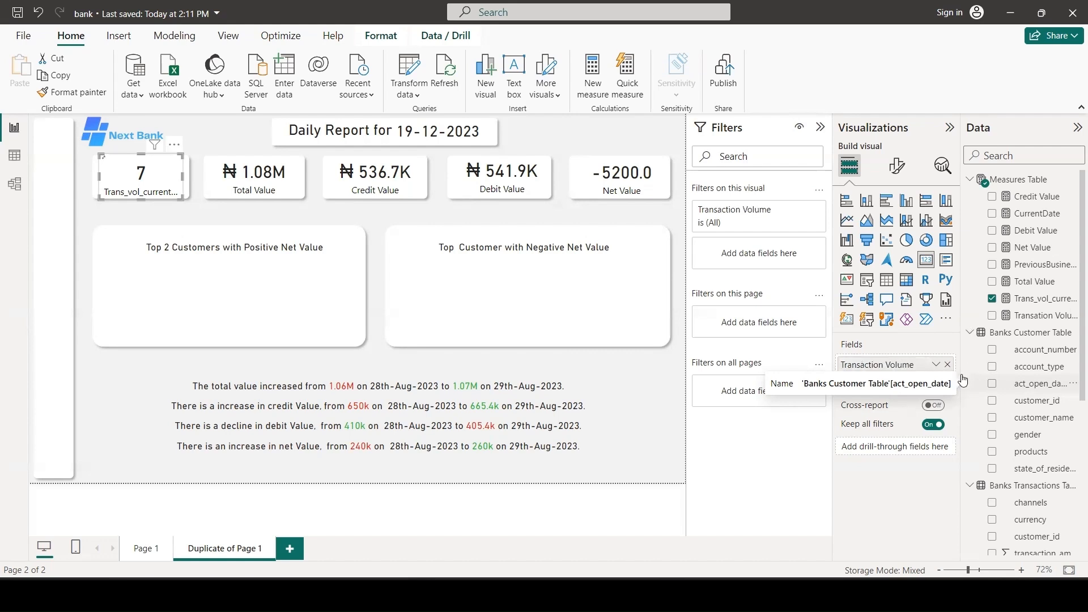
Step: Add a Total Value CurrentDate measure to the Measures Table using SUMX of transaction_amount over 'Banks Transactions Table' rows where transaction_date = VALUE([PreviousBusinessDay])
{"action": "left_click", "coordinate": [283, 190]}
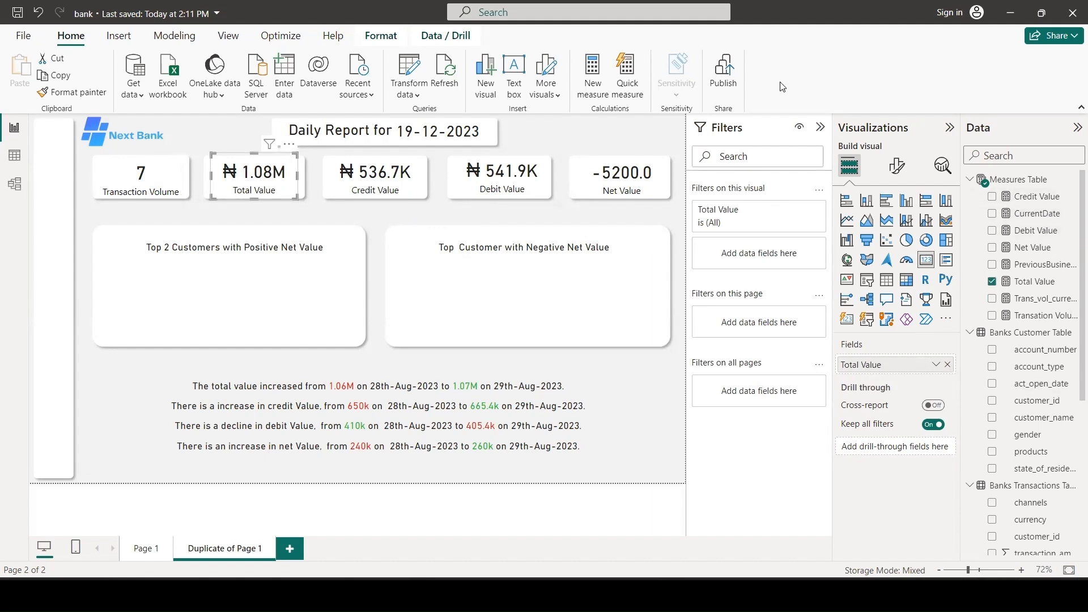
{"action": "left_click", "coordinate": [1021, 180]}
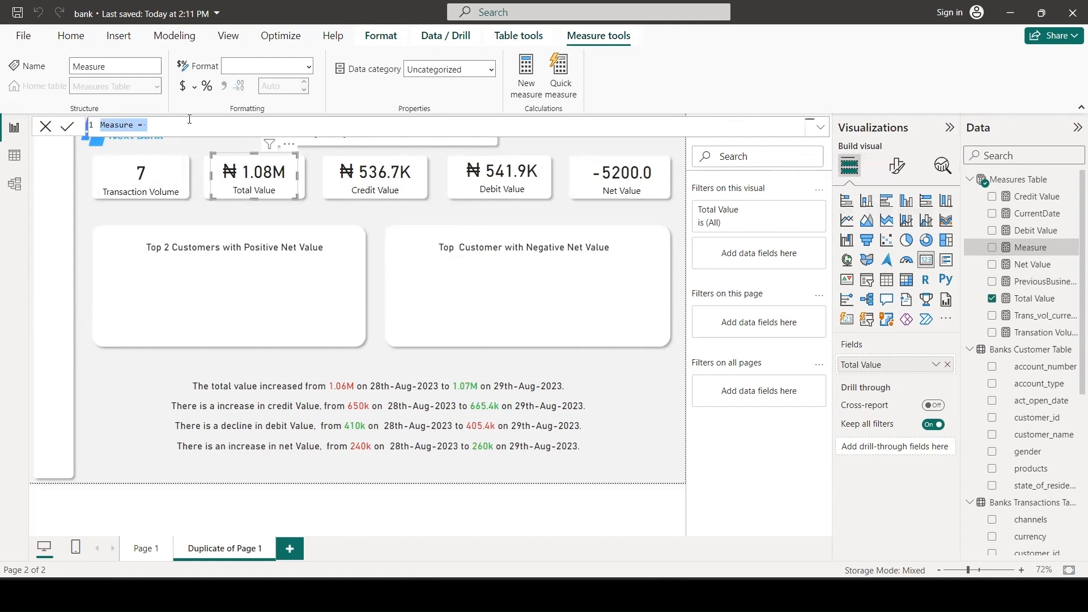
{"action": "type", "text": "Total Value CurrentDate = SUMX(     FILTER('Banks Transactions Table','Banks Transactions Table'[transaction_date] = VALUE([PreviousBusinessDay])     ),     'Banks Transactions Table'[transaction_amount] )"}
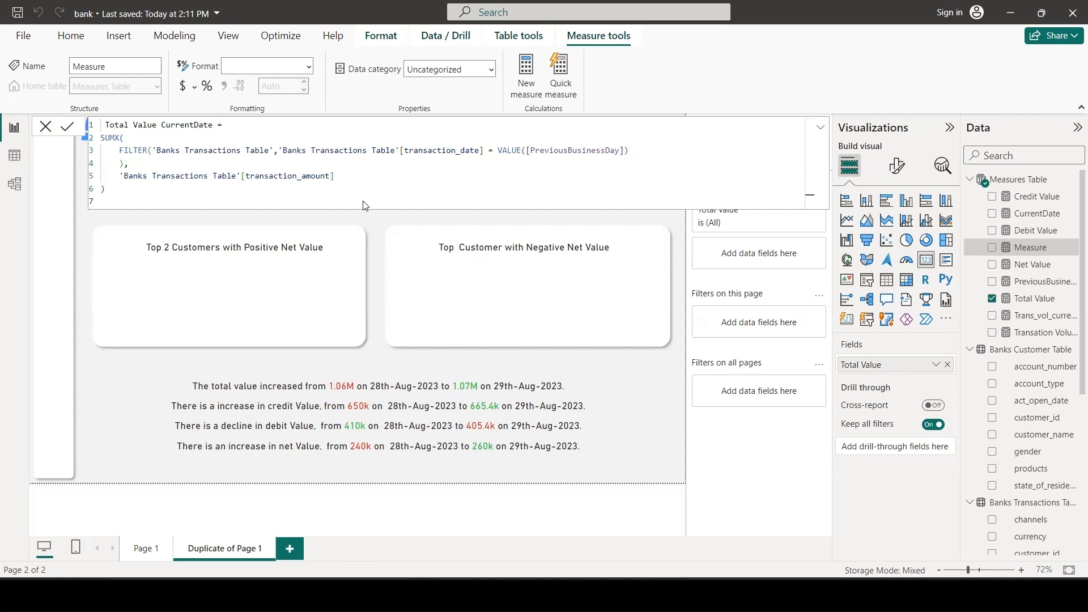
{"action": "left_click", "coordinate": [369, 218]}
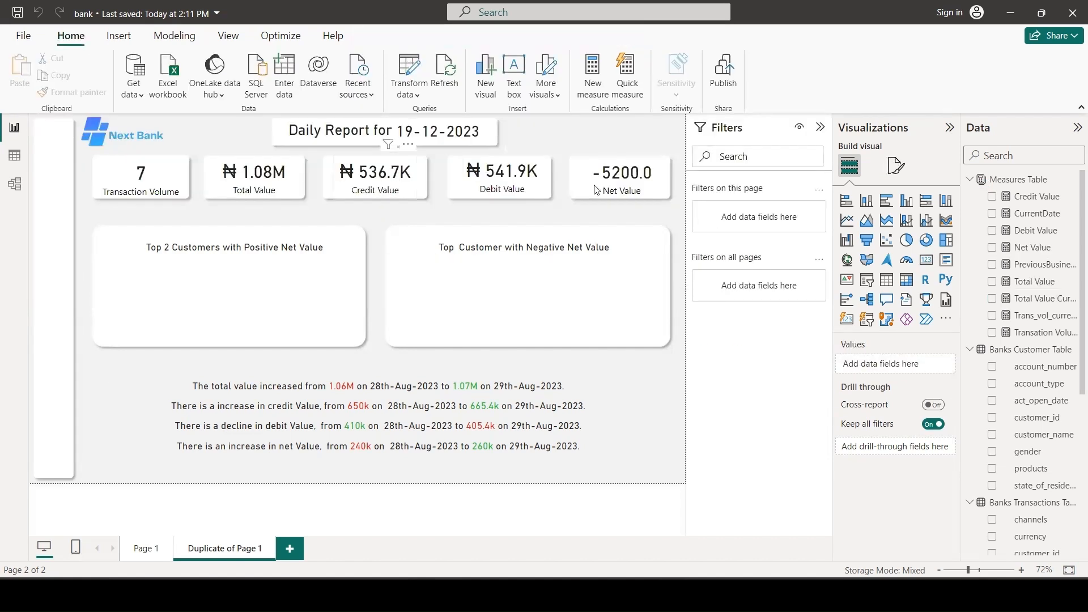
Step: Replace the Total Value card's field with Total Value CurrentDate and select that measure in the Measures Table
{"action": "left_click", "coordinate": [419, 182]}
{"action": "left_click", "coordinate": [287, 181]}
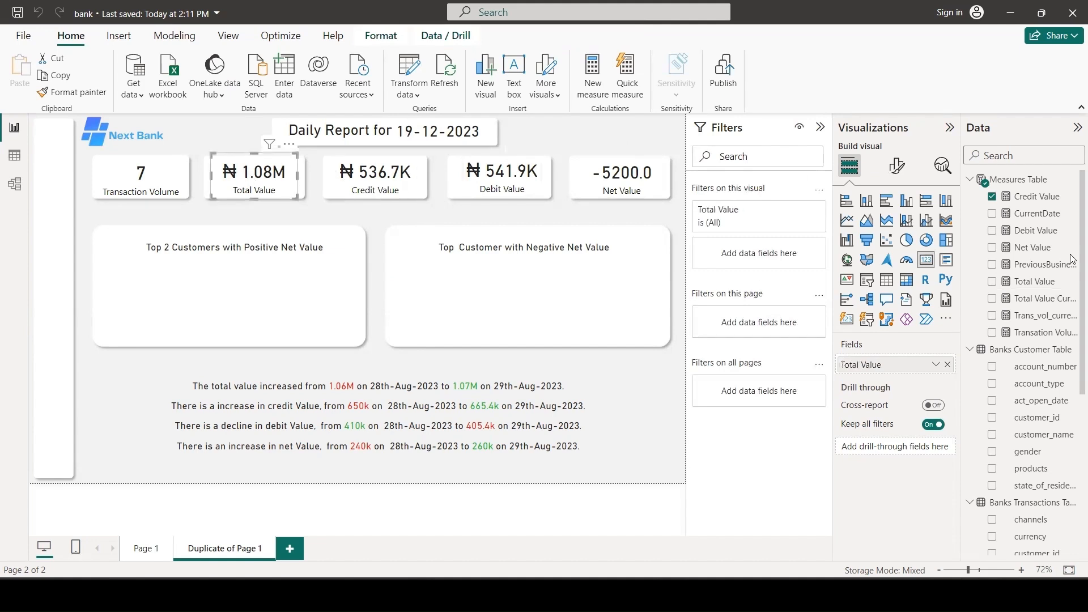
{"action": "left_click_drag", "start_coordinate": [1060, 299], "coordinate": [877, 363]}
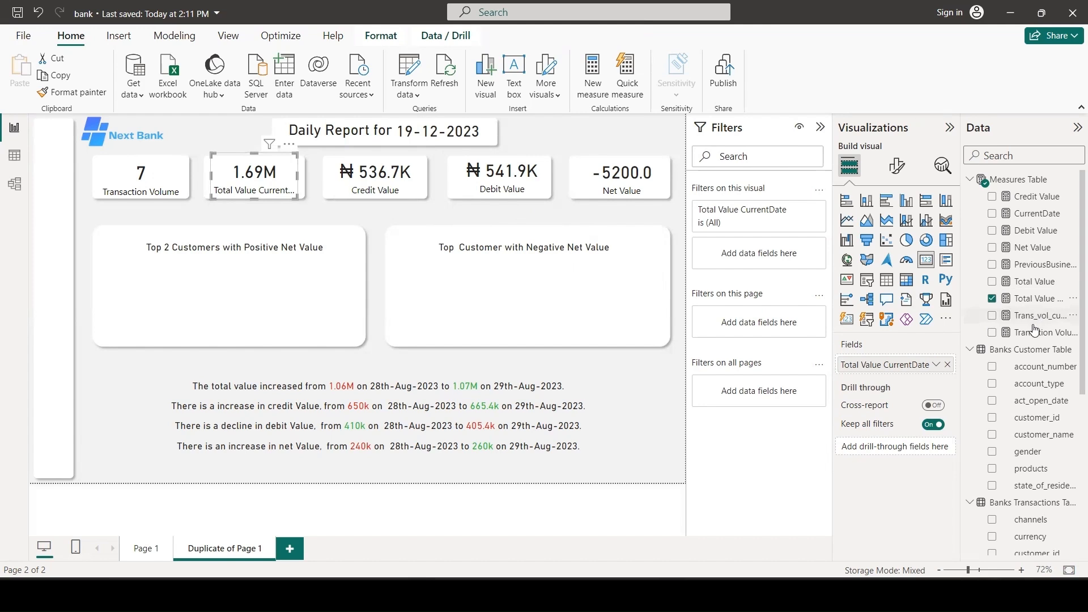
{"action": "left_click", "coordinate": [1022, 301]}
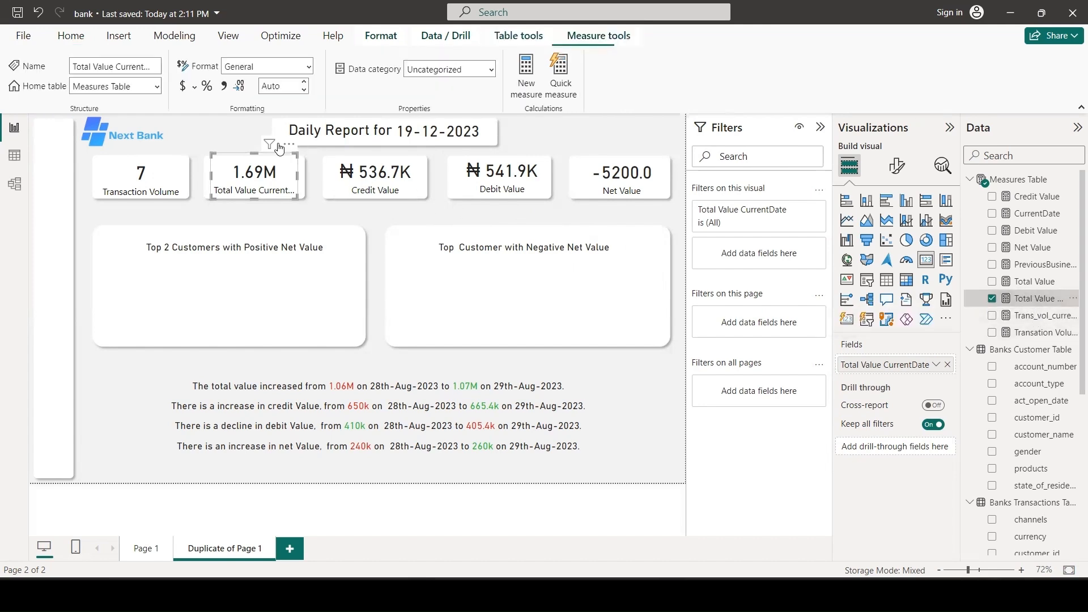
Step: Format the Total Value CurrentDate measure as ₦ currency
{"action": "left_click", "coordinate": [195, 87]}
{"action": "left_click", "coordinate": [461, 225]}
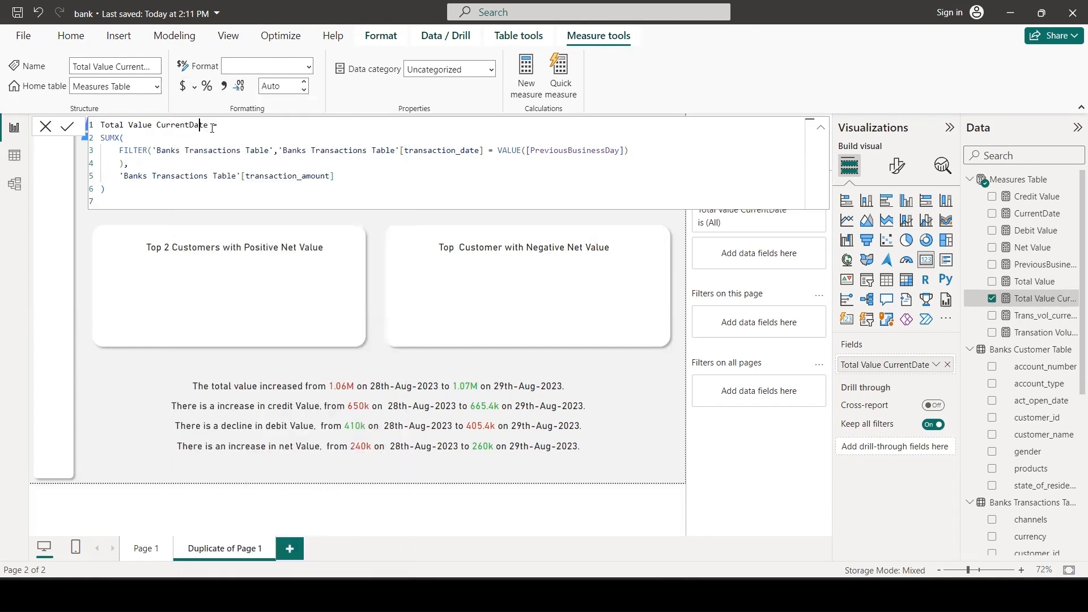
{"action": "left_click", "coordinate": [628, 343]}
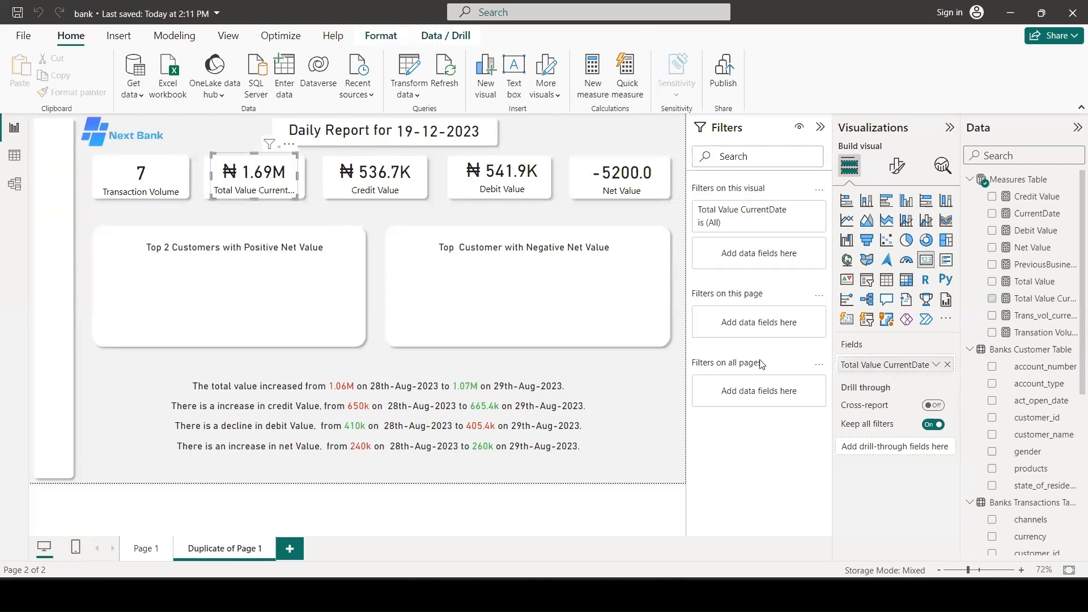
Step: Rename the Total Value CurrentDate card's field to "Total Value" for this visual
{"action": "double_click", "coordinate": [895, 368]}
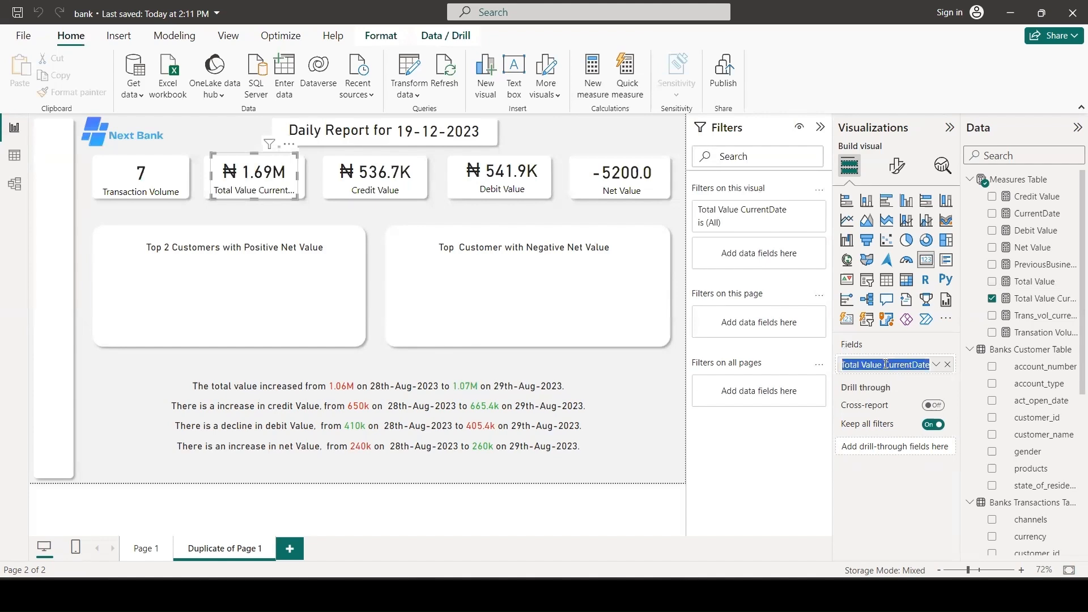
{"action": "double_click", "coordinate": [917, 365]}
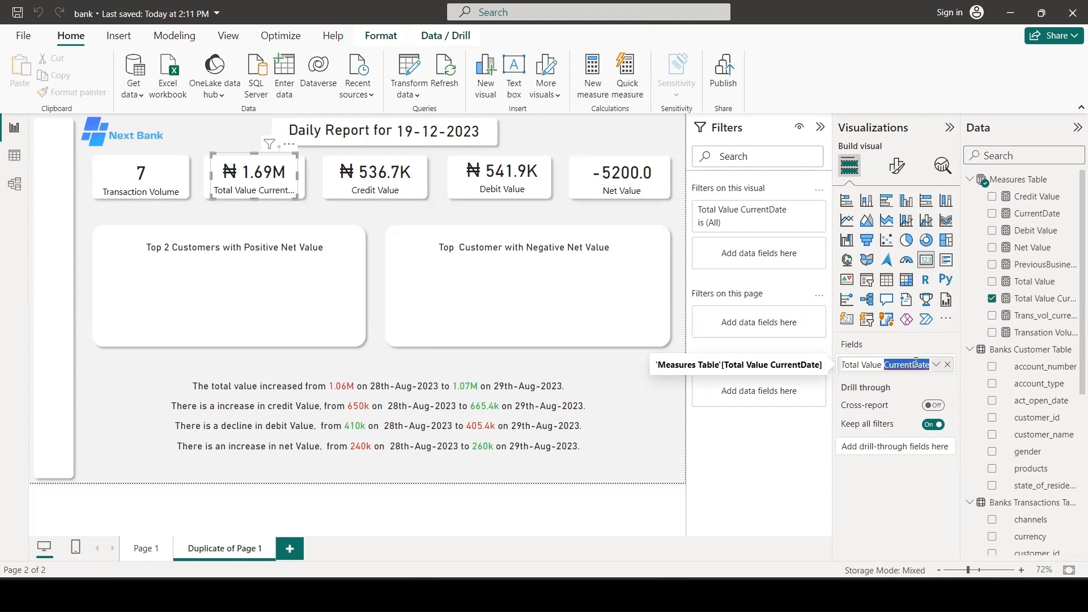
{"action": "key", "text": "BackSpace"}
{"action": "key", "text": "Return"}
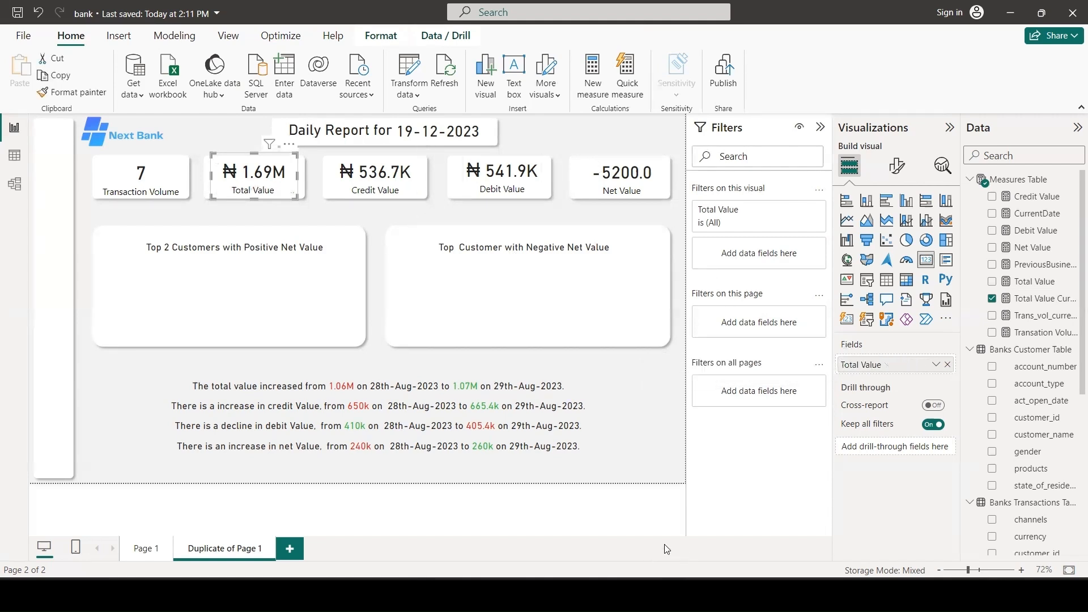
Step: Add a Credit Value CurrentDate measure to the Measures Table using SUMX of transaction_amount where transaction_type = "Credit" and transaction_date = VALUE([PreviousBusinessDay])
{"action": "left_click", "coordinate": [375, 176]}
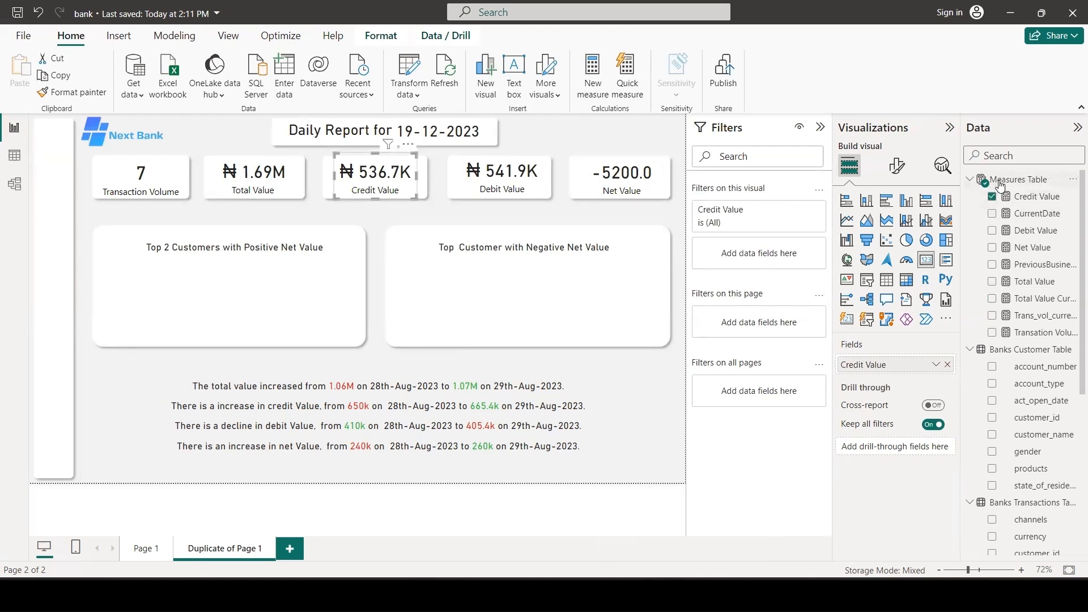
{"action": "left_click", "coordinate": [1000, 183]}
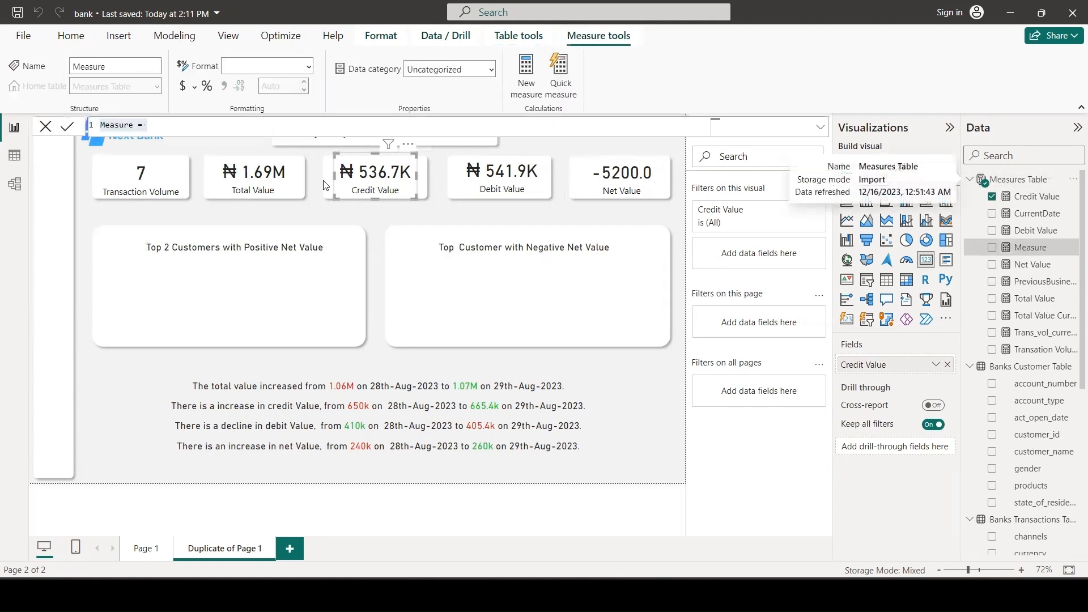
{"action": "type", "text": "Credit Value CurrentDate = SUMX(     FILTER('Banks Transactions Table',     'Banks Transactions Table'[transaction_type] = \"Credit\" &&     'Banks Transactions Table'[transaction_date] = VALUE([PreviousBusinessDay])     ),     'Banks Transactions Table'[transaction_amount] )"}
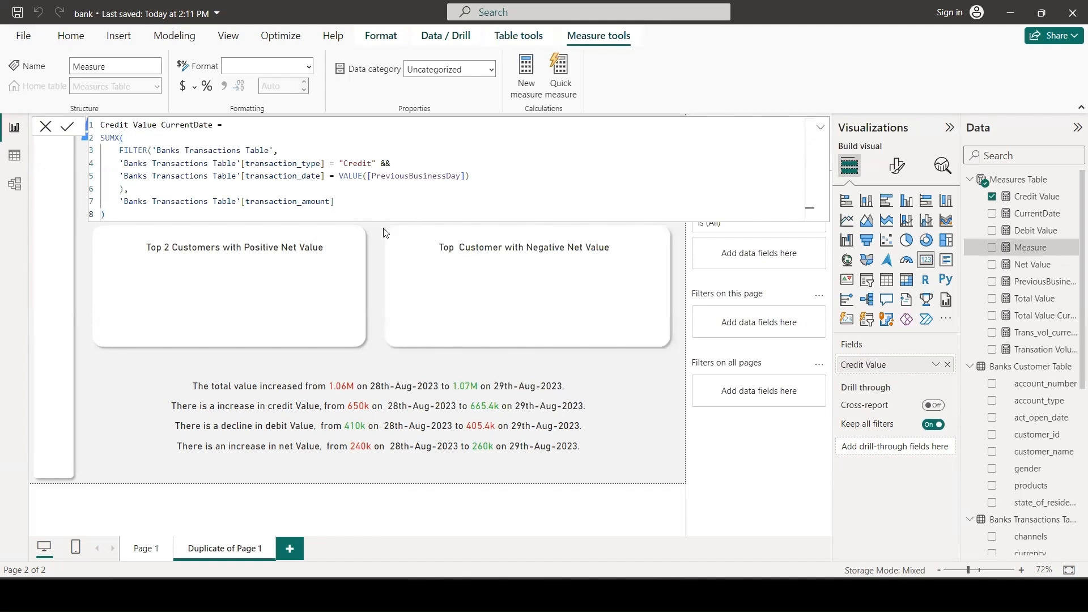
{"action": "left_click", "coordinate": [320, 267]}
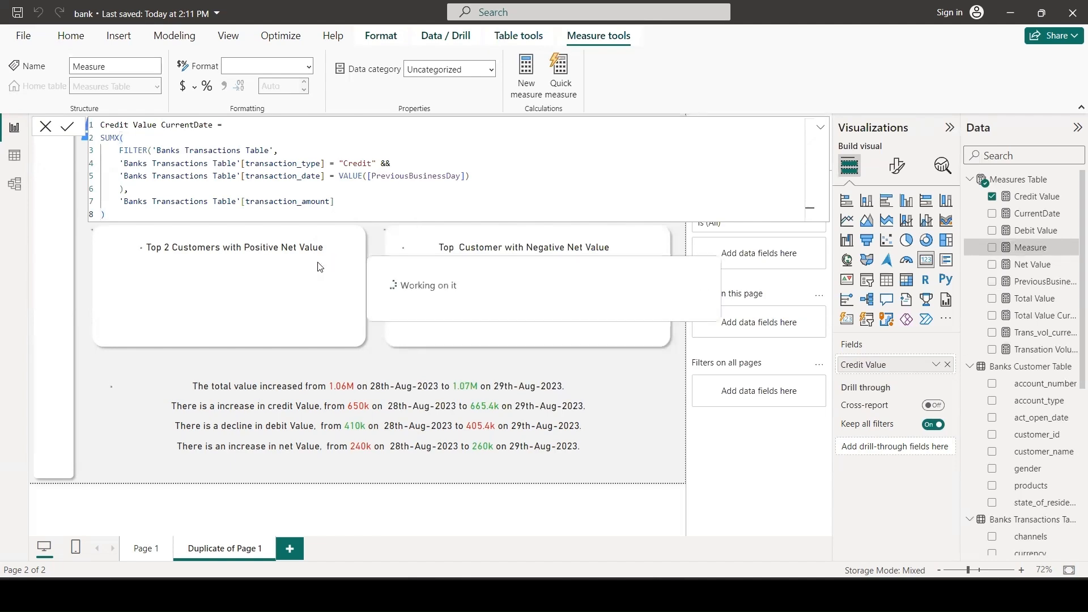
Step: Replace the Credit Value card's field with Credit Value CurrentDate and format that measure as ₦ currency
{"action": "left_click", "coordinate": [389, 189]}
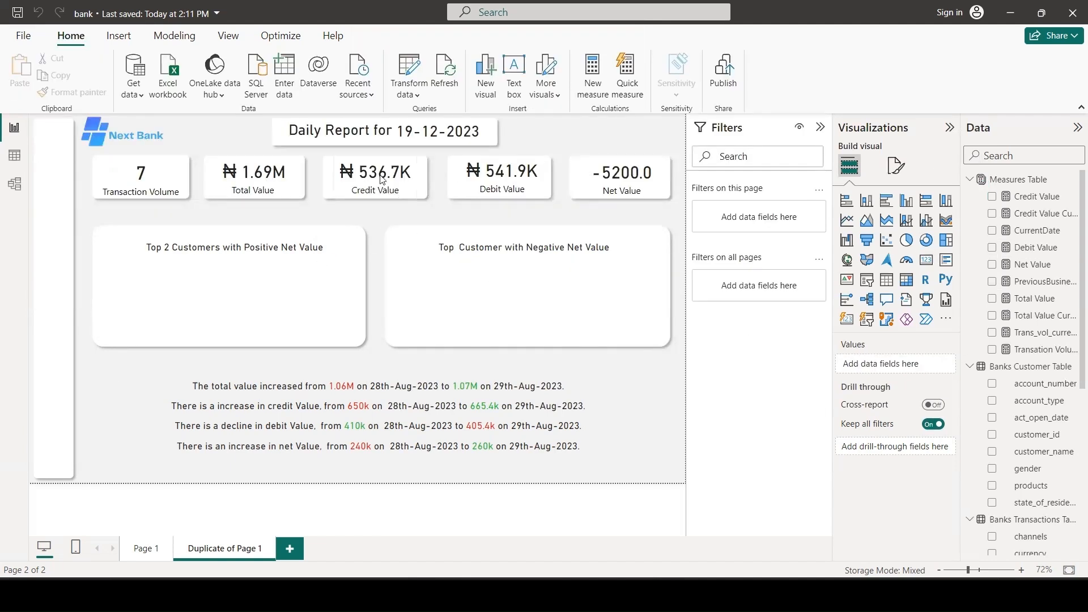
{"action": "left_click_drag", "start_coordinate": [1045, 217], "coordinate": [896, 379]}
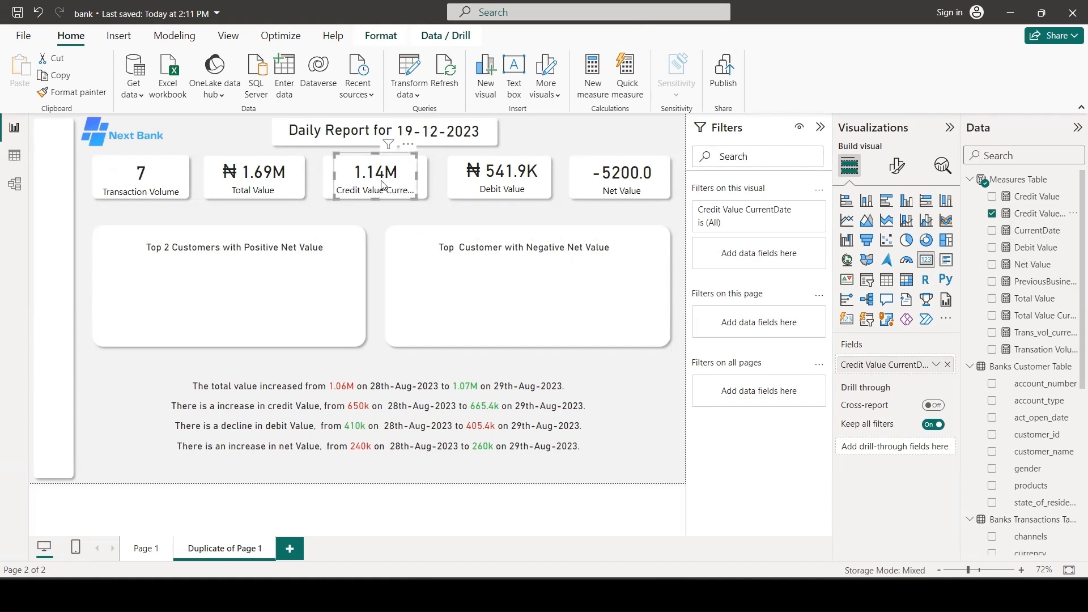
{"action": "left_click", "coordinate": [1034, 219]}
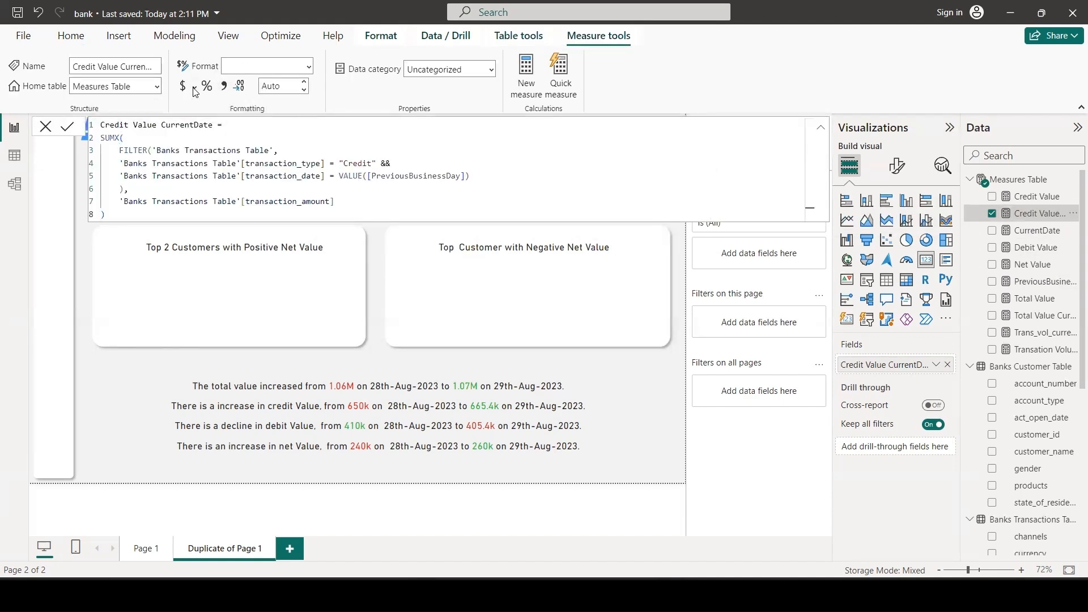
{"action": "left_click", "coordinate": [194, 91]}
{"action": "left_click", "coordinate": [217, 135]}
{"action": "left_click", "coordinate": [534, 231]}
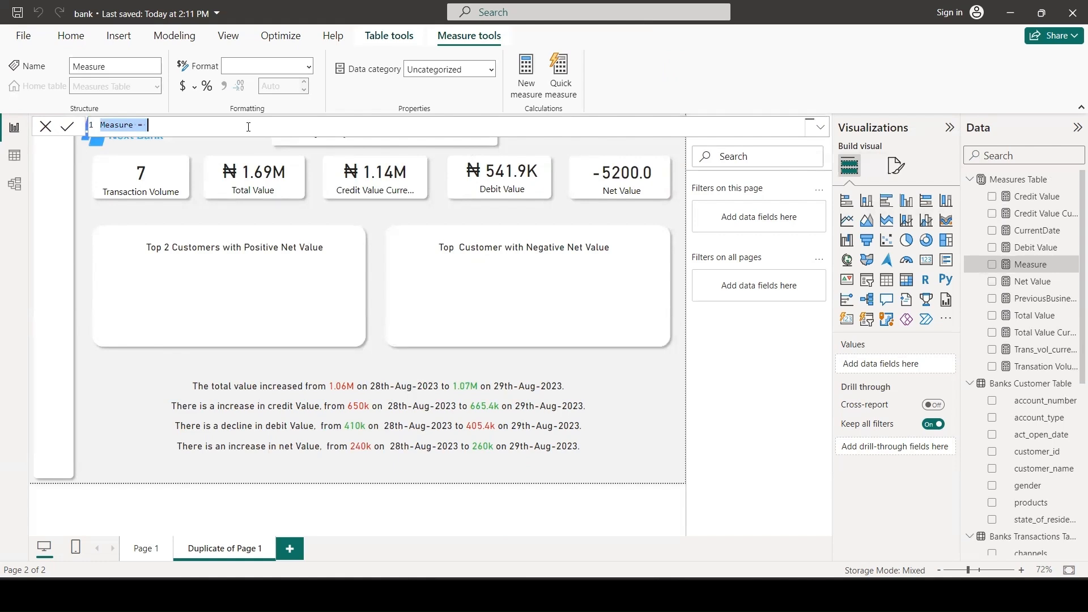
Step: Add a Debit Value CurrentDate measure to the Measures Table using SUMX of transaction_amount where transaction_type = "Debit" and transaction_date = VALUE([PreviousBusinessDay])
{"action": "type", "text": "Debit Value CurrentDate = SUMX(     FILTER('Banks Transactions Table',     'Banks Transactions Table'[transaction_type] = \"Debit\" &&     'Banks Transactions Table'[transaction_date] = VALUE([PreviousBusinessDay])     ),     'Banks Transactions Table'[transaction_amount] )"}
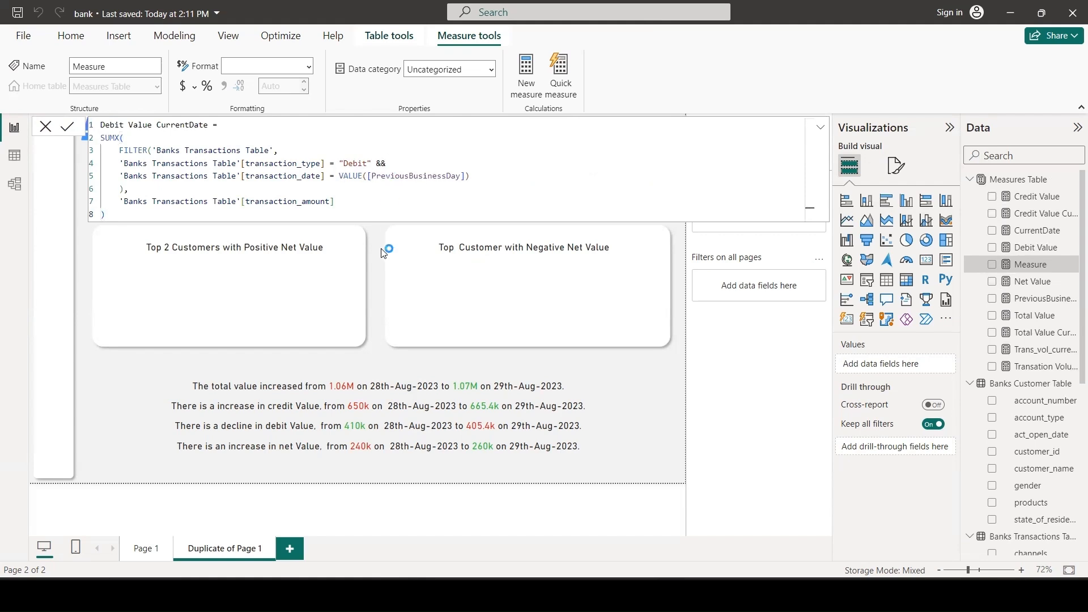
{"action": "key", "text": "Return"}
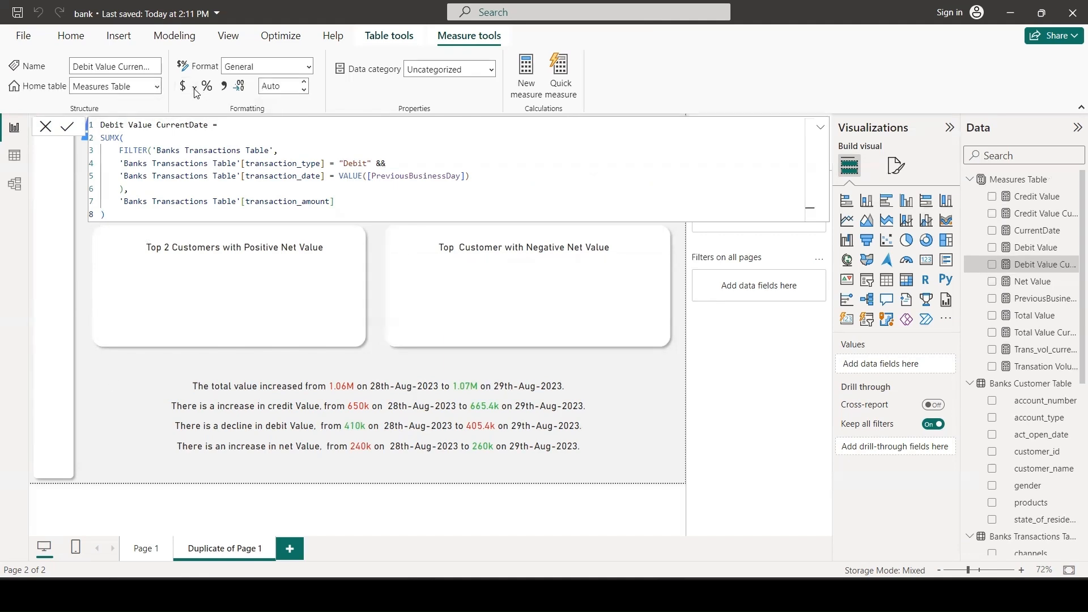
Step: Format Debit Value CurrentDate as ₦ currency and replace the Debit Value card's field with it
{"action": "left_click", "coordinate": [195, 92]}
{"action": "left_click", "coordinate": [206, 133]}
{"action": "left_click", "coordinate": [663, 387]}
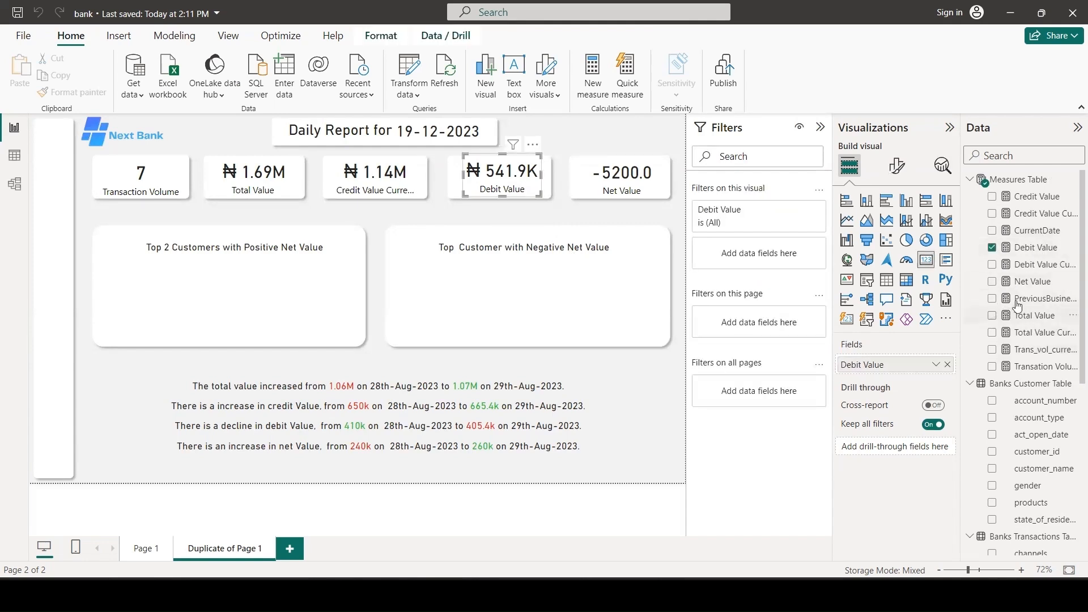
{"action": "left_click_drag", "start_coordinate": [1036, 265], "coordinate": [919, 359]}
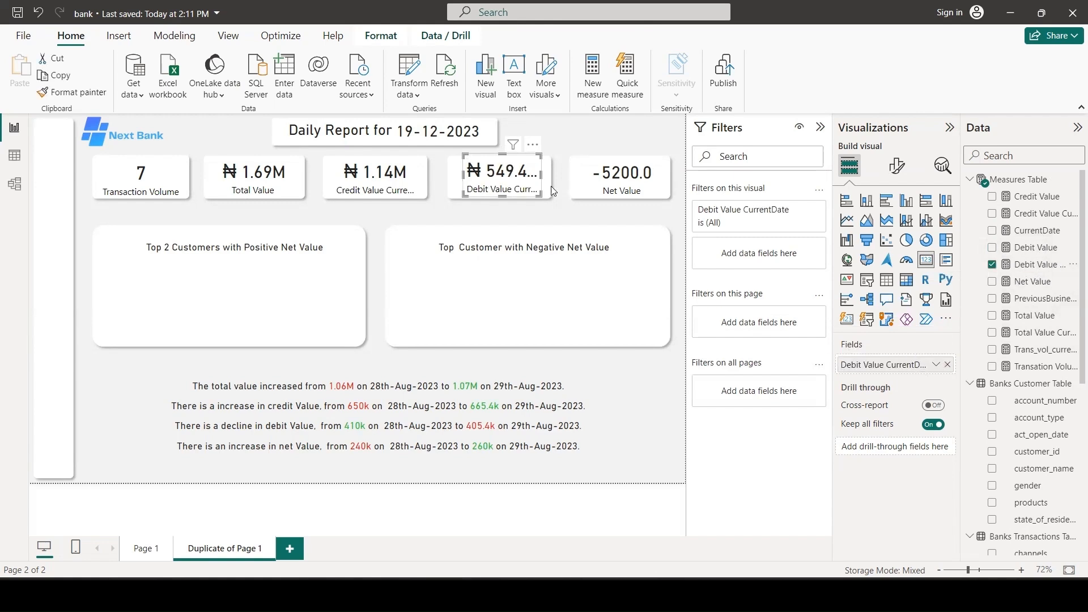
Step: Rename the Credit Value CurrentDate card's field to "Credit Value" for this visual
{"action": "left_click", "coordinate": [395, 185]}
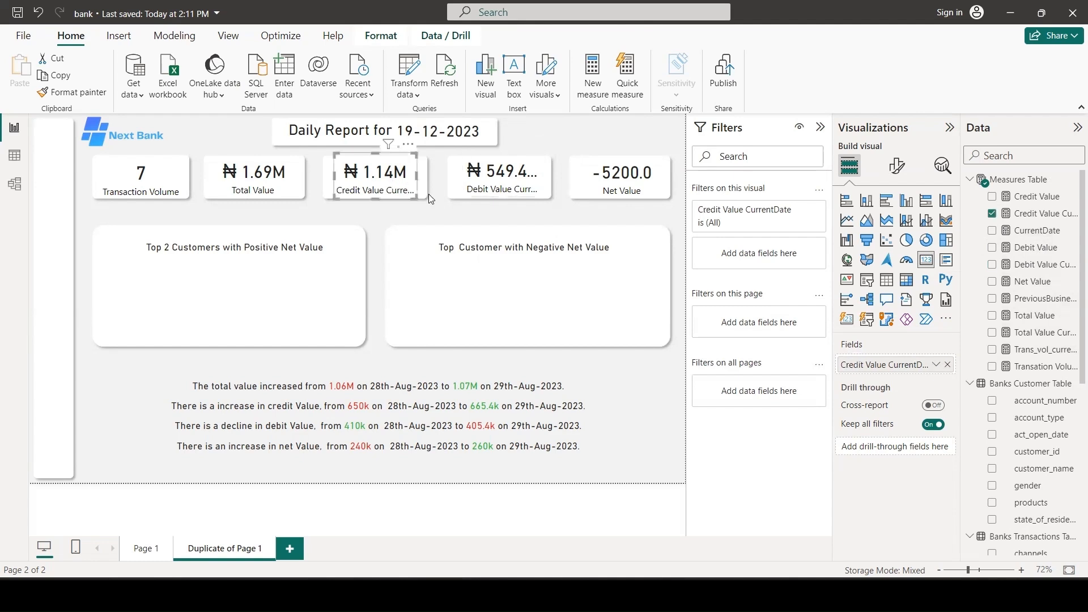
{"action": "left_click", "coordinate": [936, 366]}
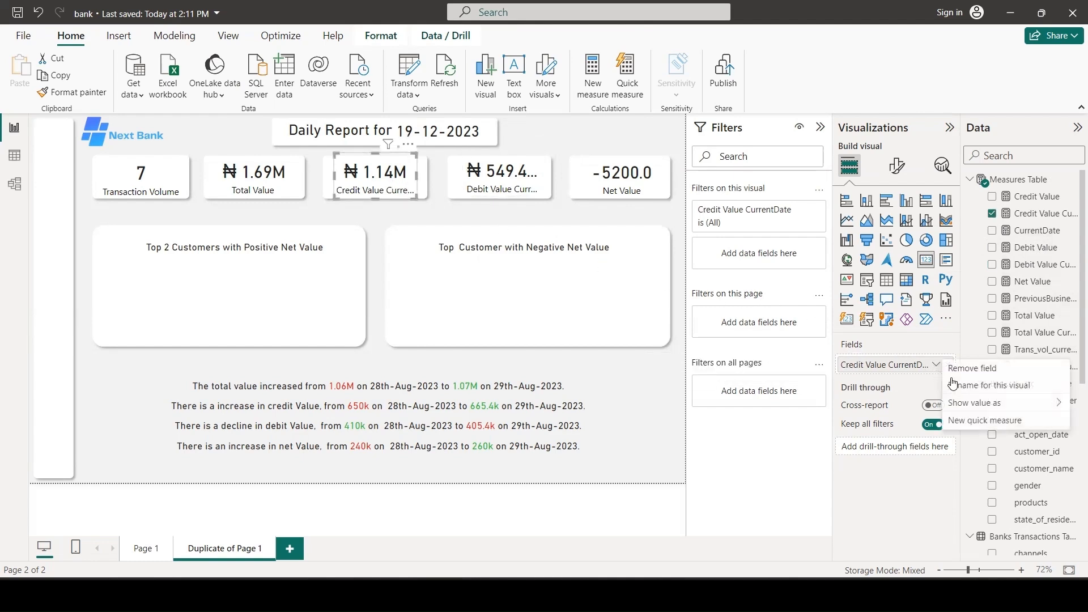
{"action": "left_click", "coordinate": [989, 387]}
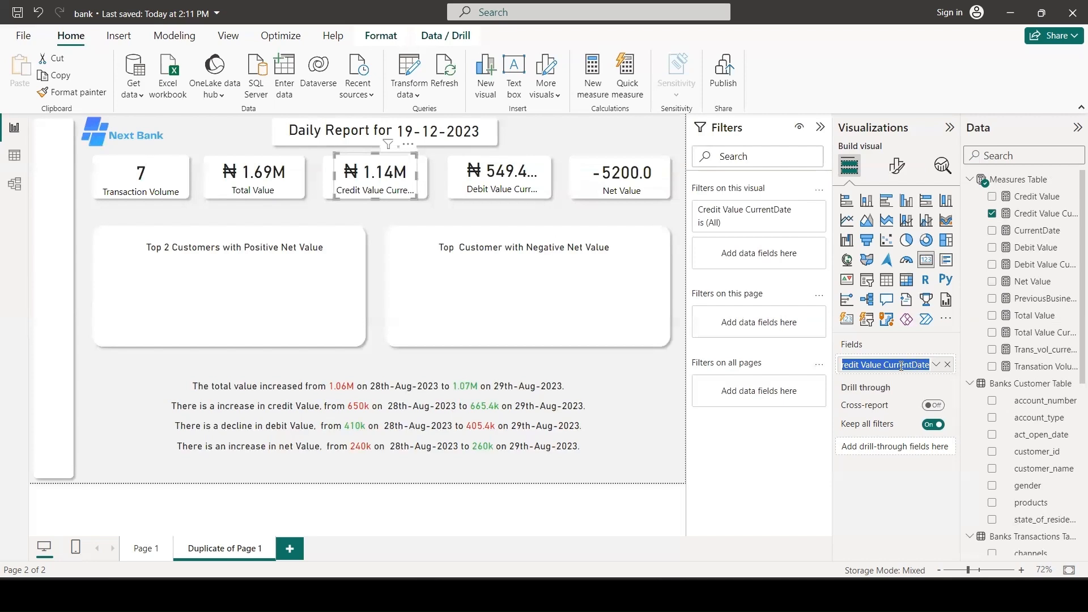
{"action": "left_click_drag", "start_coordinate": [884, 367], "coordinate": [932, 368]}
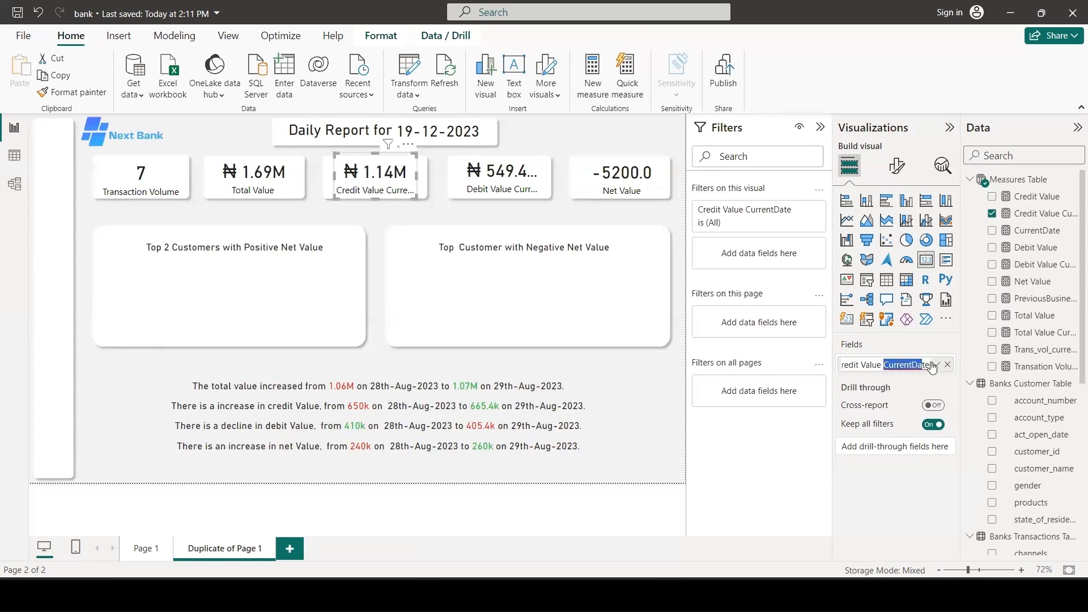
{"action": "key", "text": "BackSpace"}
{"action": "key", "text": "Return"}
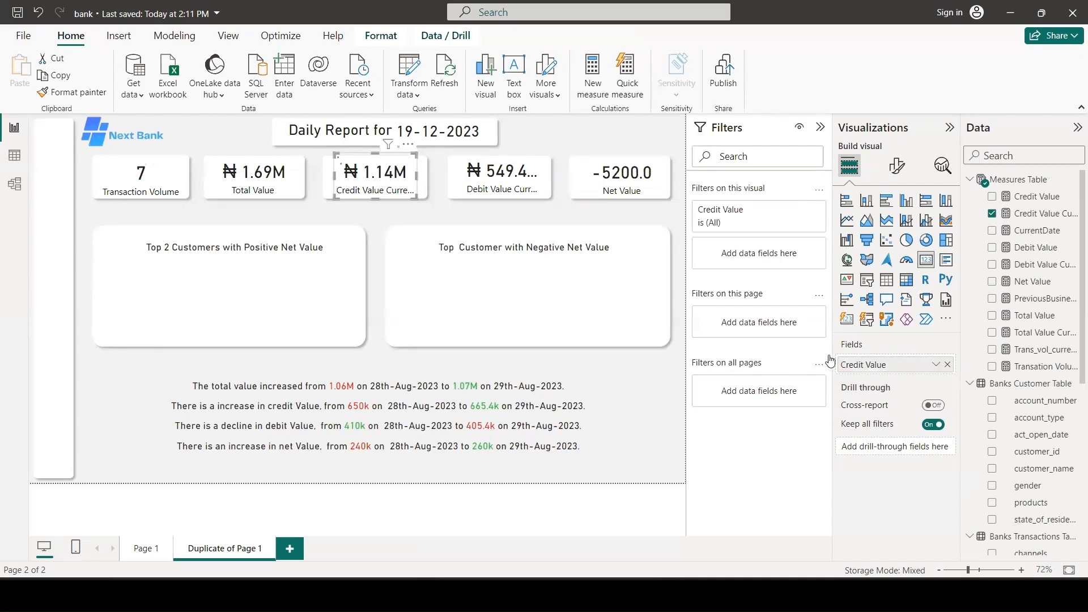
Step: Rename the Debit Value CurrentDate card's field to "Debit Value" for this visual
{"action": "left_click", "coordinate": [536, 194]}
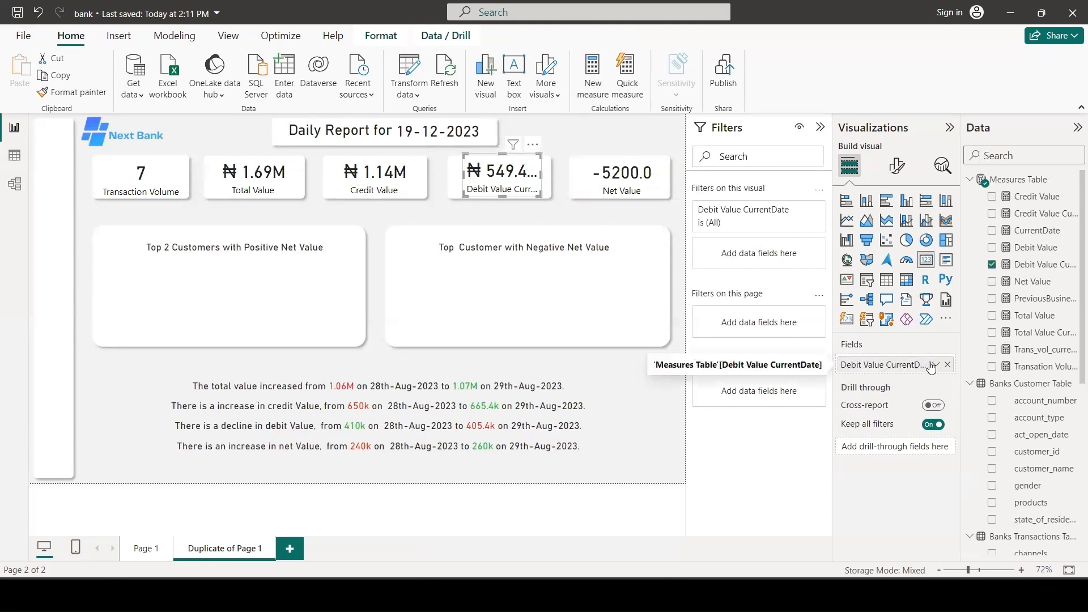
{"action": "left_click", "coordinate": [936, 376]}
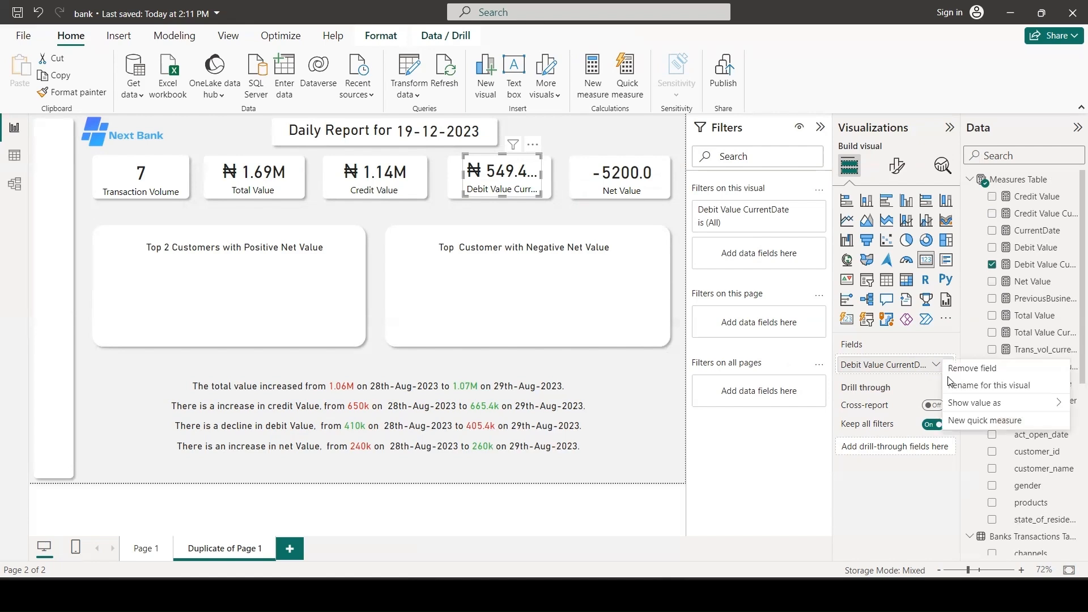
{"action": "left_click", "coordinate": [957, 383]}
{"action": "left_click", "coordinate": [890, 365]}
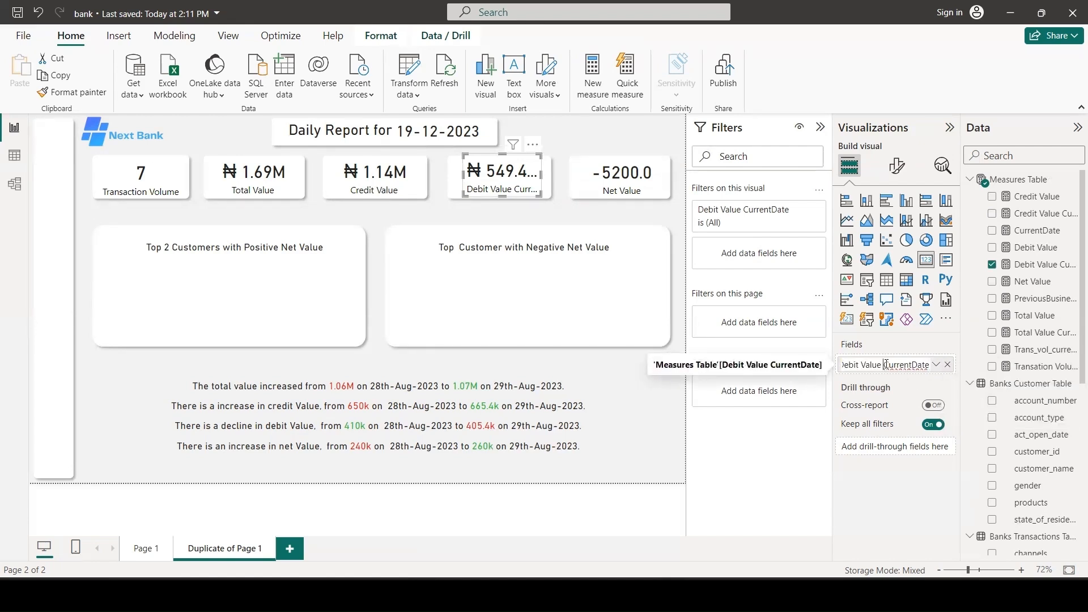
{"action": "left_click_drag", "start_coordinate": [886, 365], "coordinate": [932, 359]}
{"action": "key", "text": "BackSpace"}
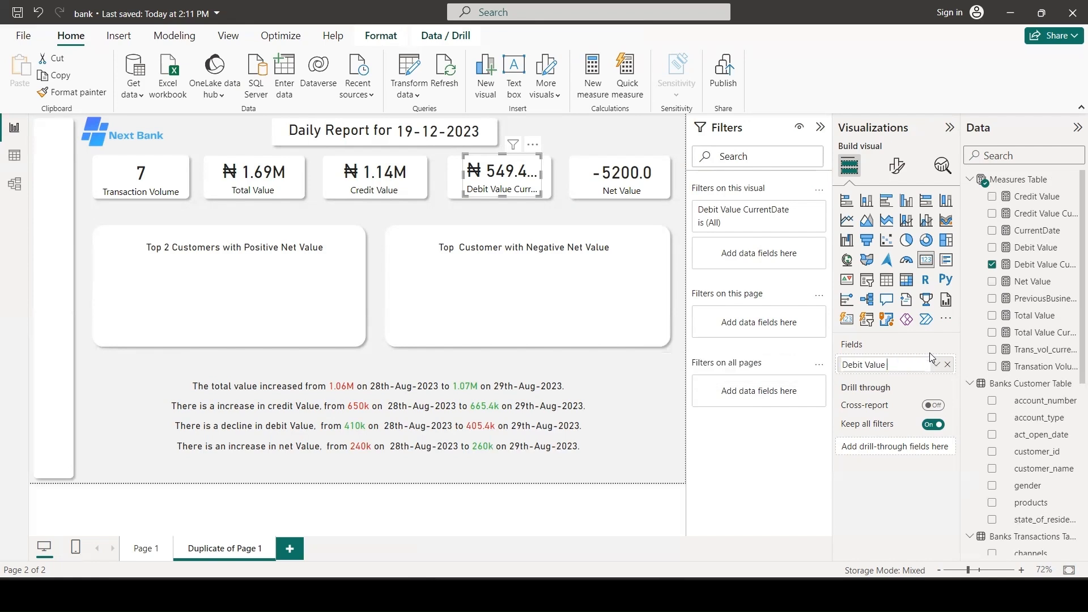
{"action": "key", "text": "Return"}
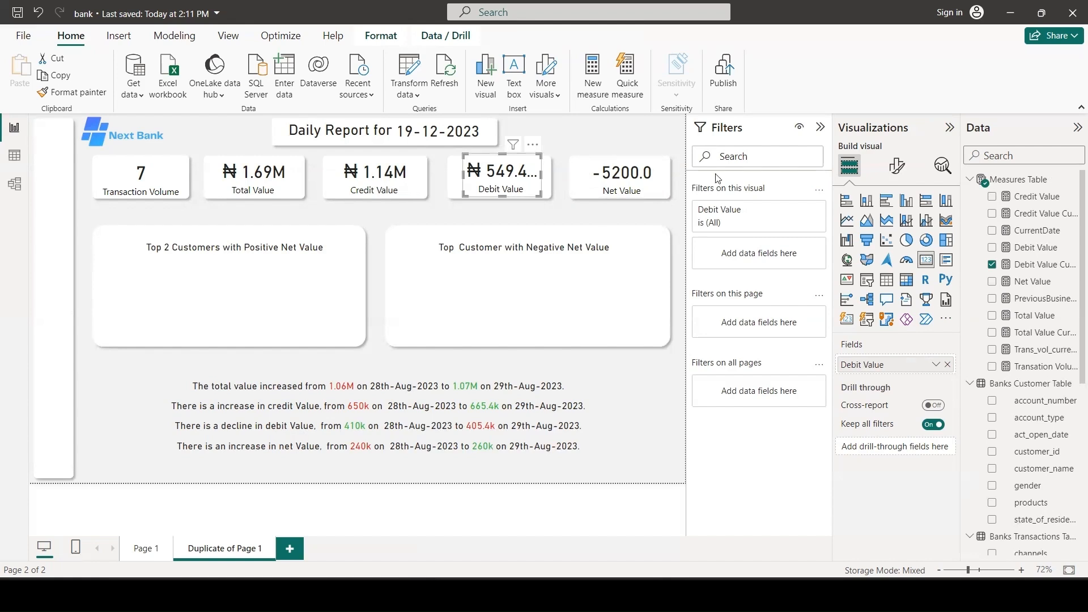
Step: Create a measure in the Measures Table with the formula Net Value CurrentDate = [Credit Value CurrentDate]-[Debit Value CurrentDate]
{"action": "mouse_move", "coordinate": [796, 594]}
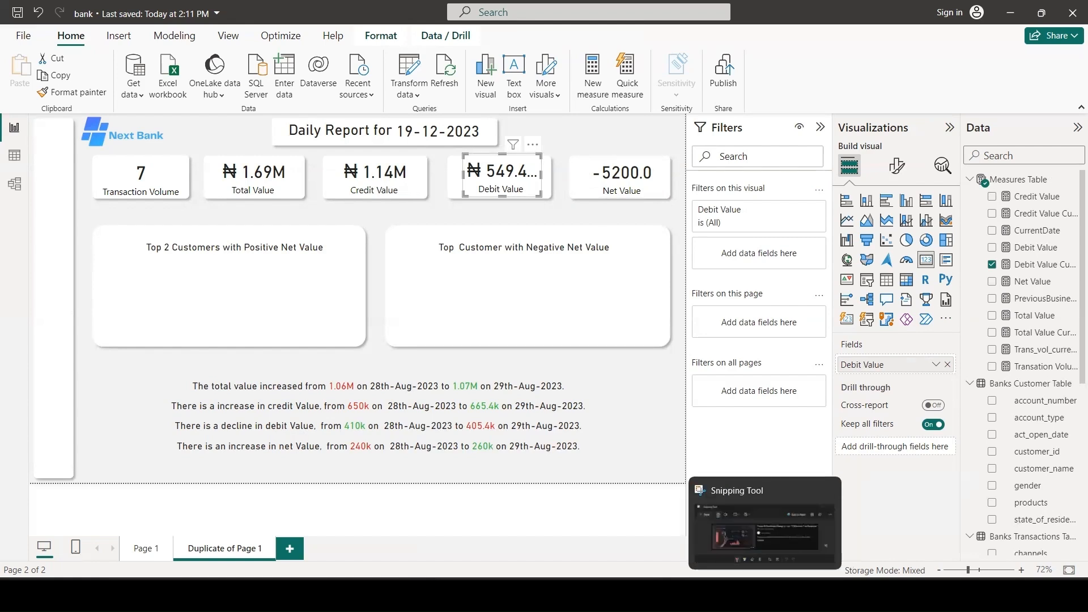
{"action": "left_click", "coordinate": [1019, 180]}
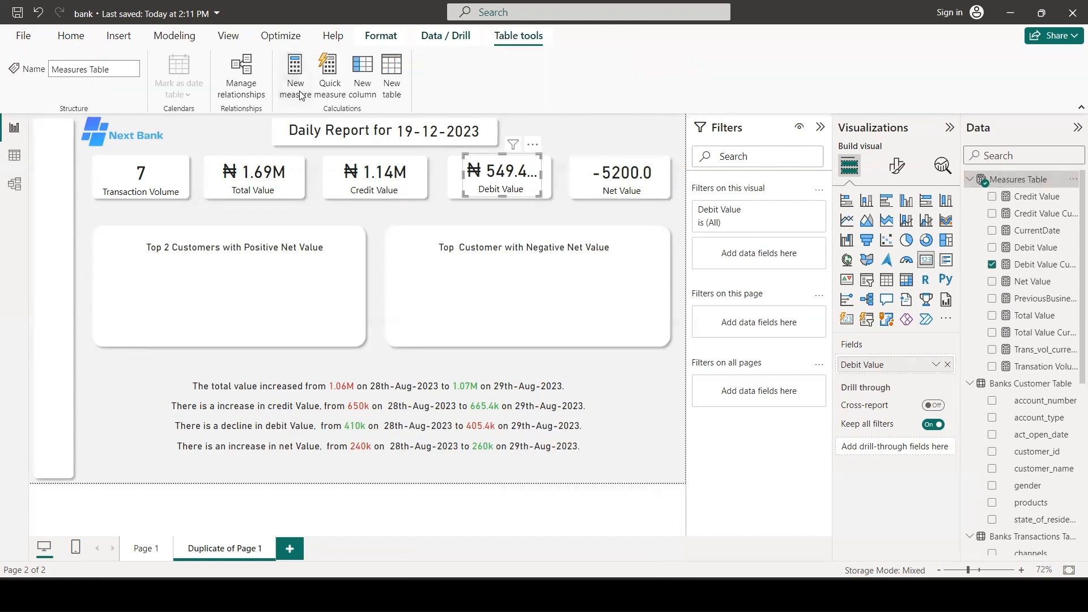
{"action": "left_click", "coordinate": [300, 90]}
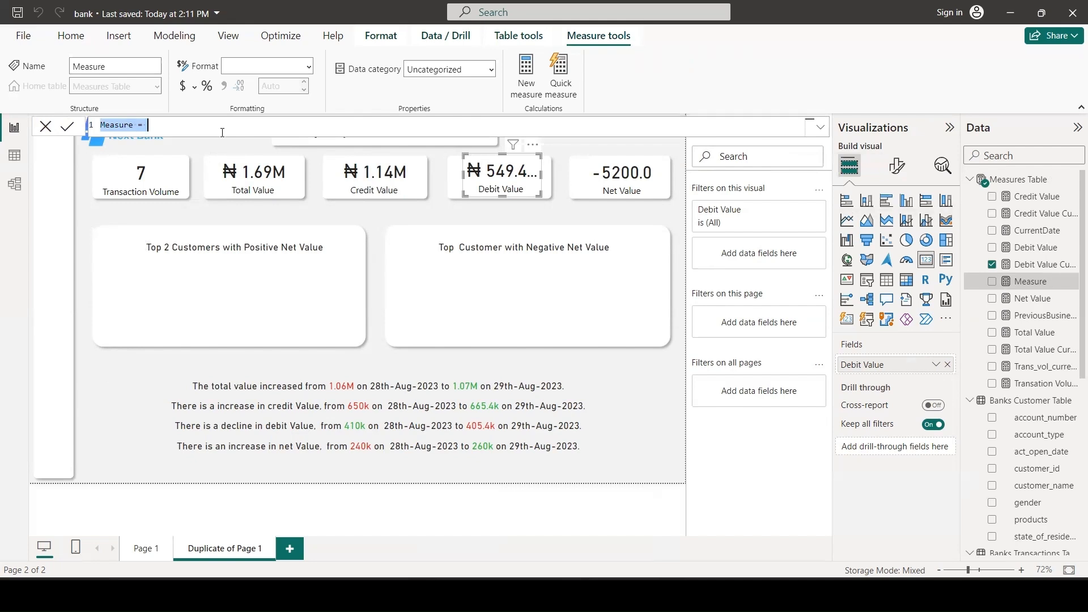
{"action": "type", "text": "Net Value CurrentDate = [Credit Value CurrentDate]-[Debit Value CurrentDate]"}
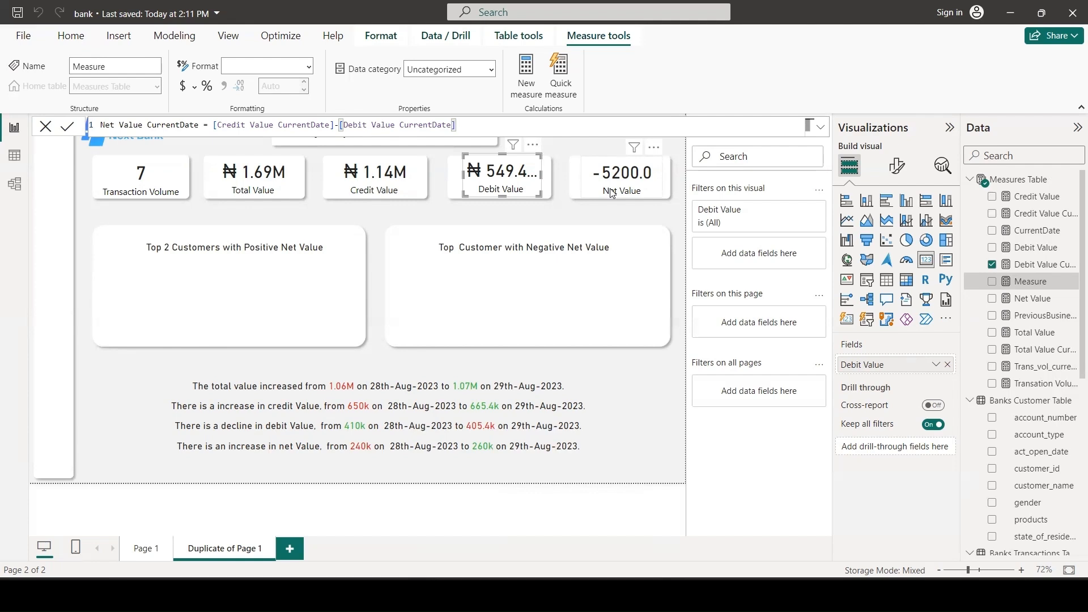
{"action": "left_click", "coordinate": [214, 126]}
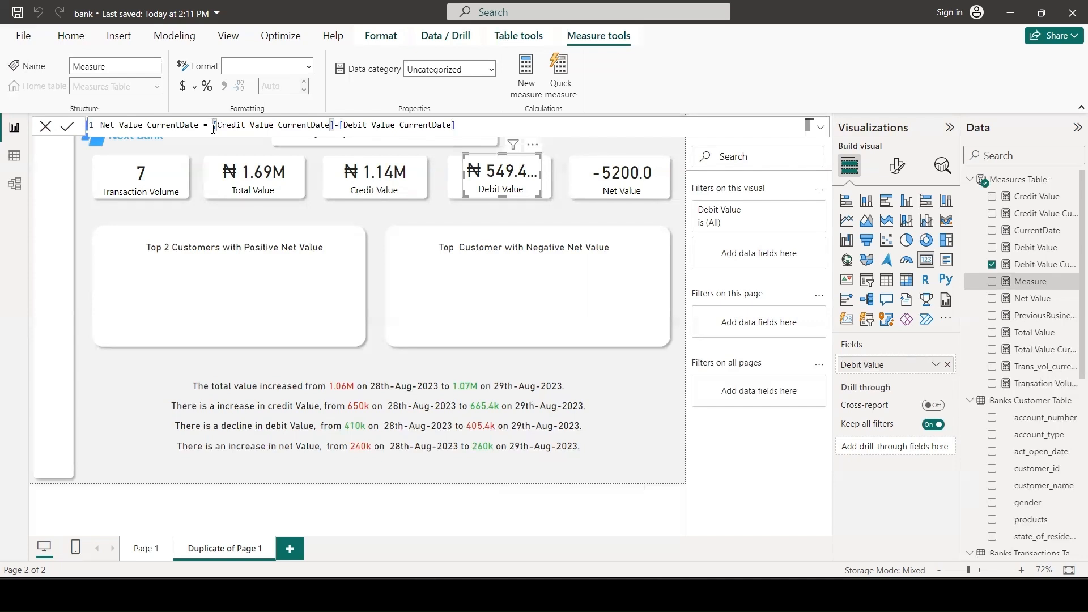
{"action": "type", "text": "abs"}
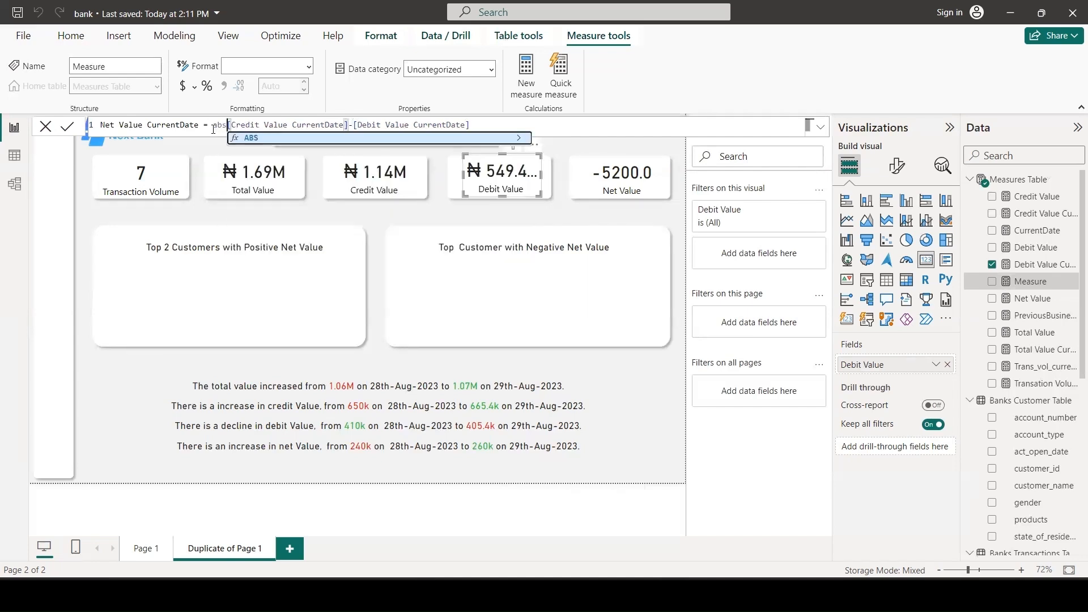
{"action": "left_click", "coordinate": [277, 140]}
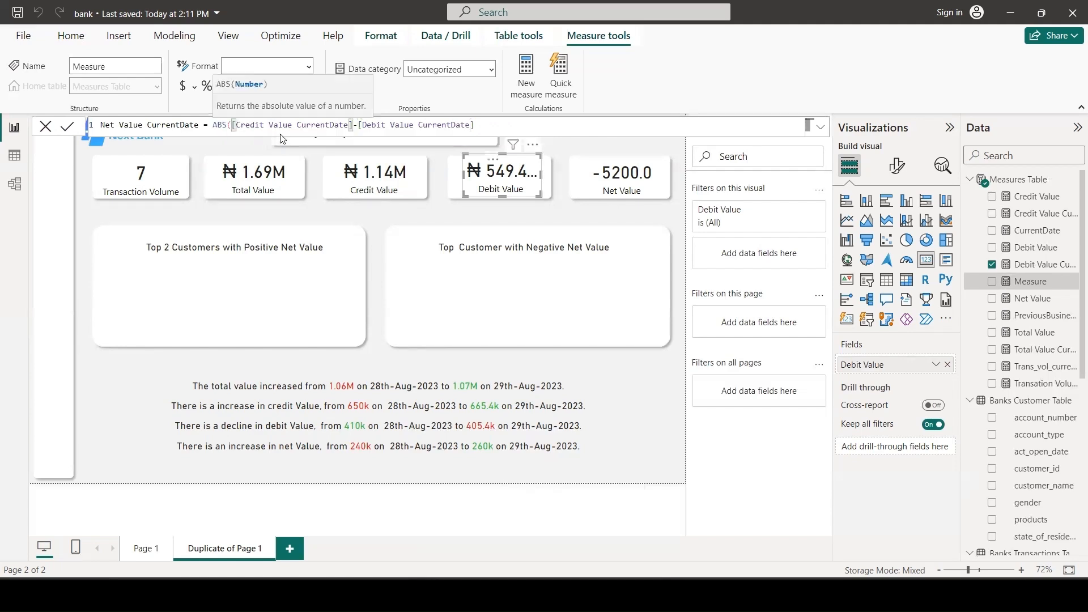
{"action": "left_click", "coordinate": [478, 124]}
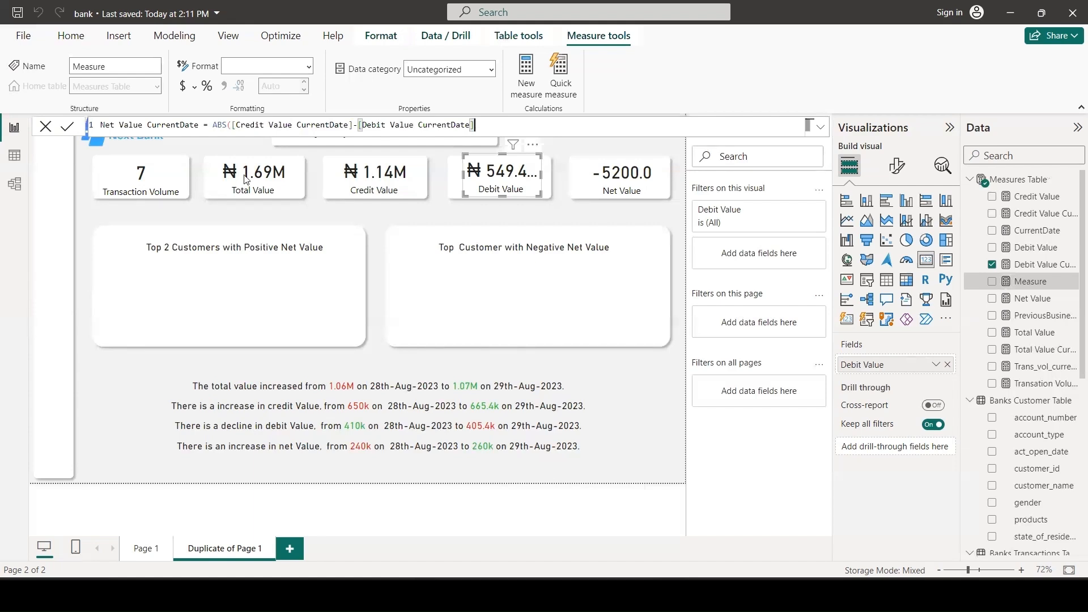
{"action": "left_click", "coordinate": [229, 124]}
{"action": "key", "text": "BackSpace"}
{"action": "key", "text": "BackSpace"}
{"action": "key", "text": "BackSpace"}
Step: Format Net Value CurrentDate as ₦ currency and replace the Net Value card's field with it
{"action": "key", "text": "Return"}
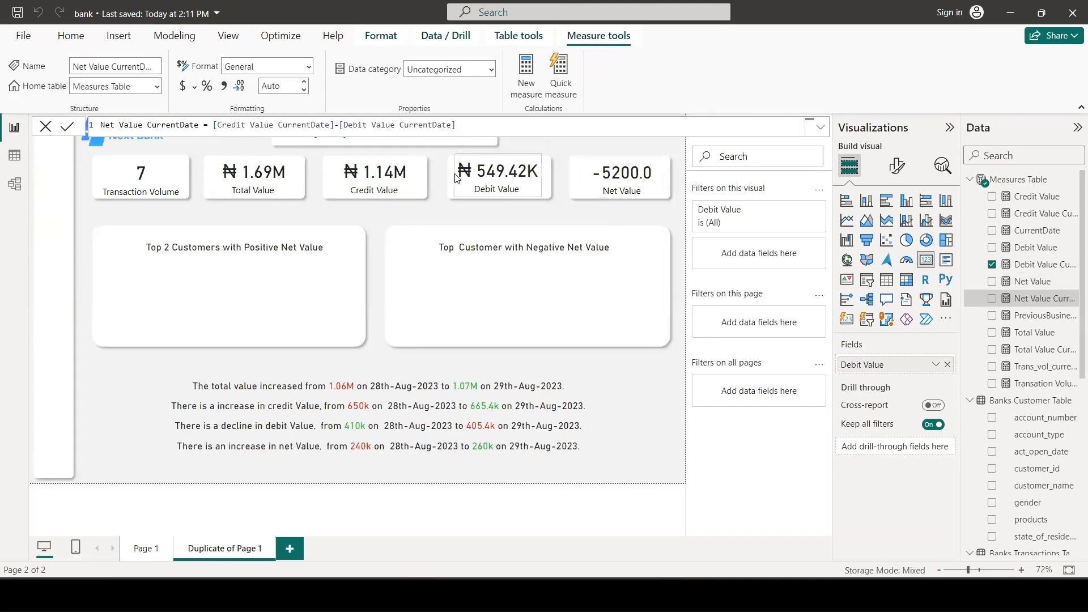
{"action": "left_click", "coordinate": [195, 88]}
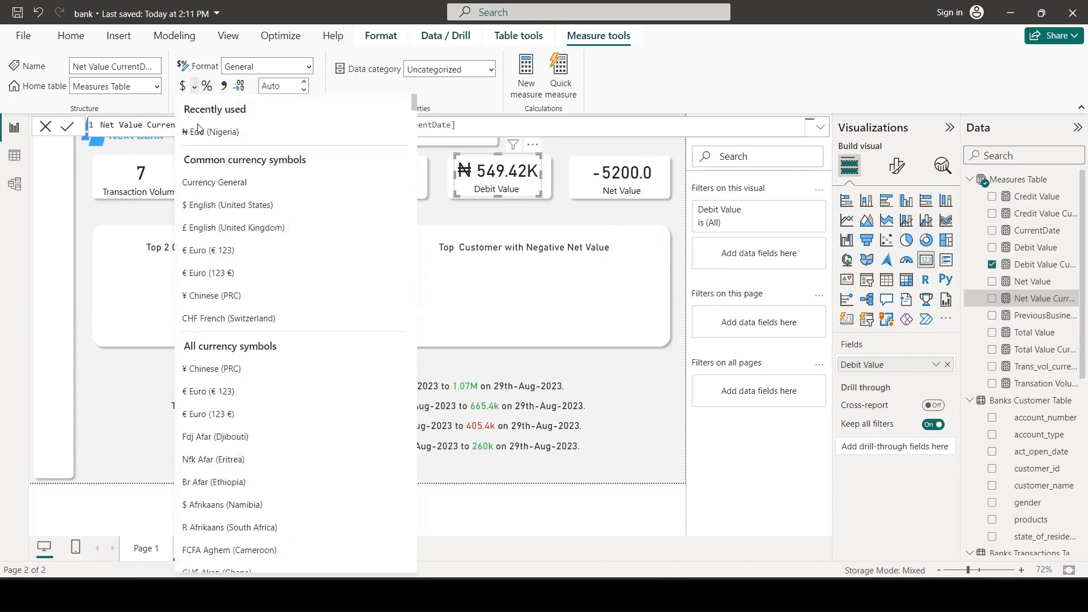
{"action": "left_click", "coordinate": [201, 130]}
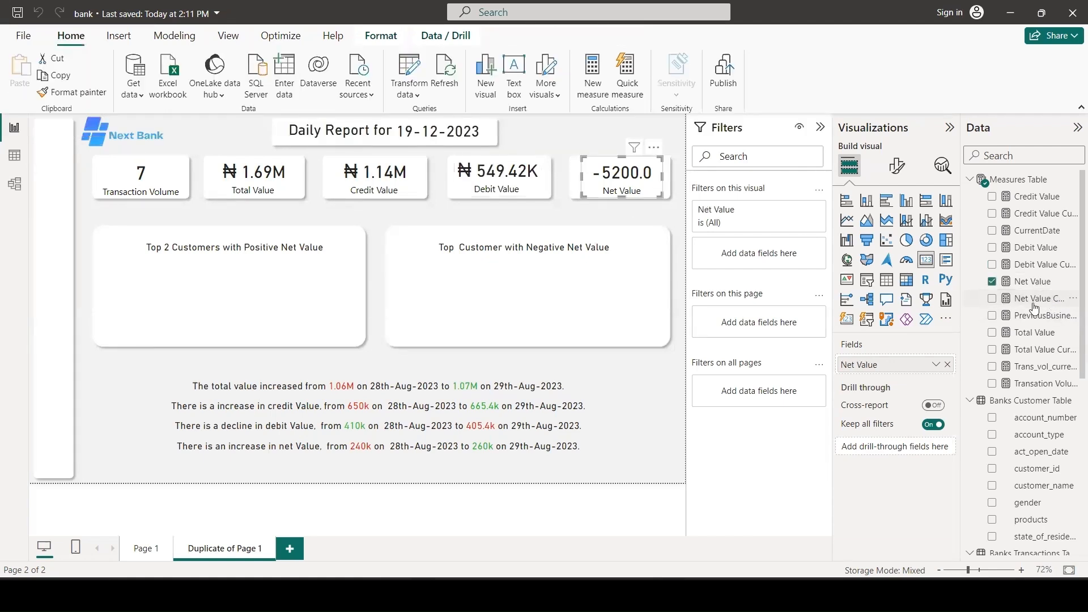
{"action": "left_click_drag", "start_coordinate": [1044, 299], "coordinate": [923, 363]}
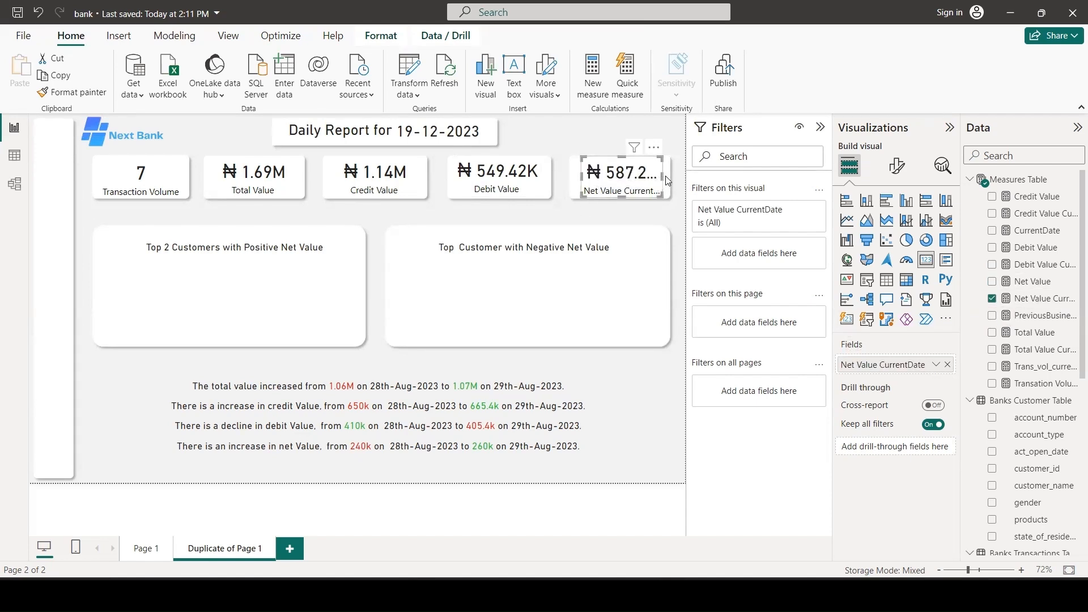
Step: Set the Net Value CurrentDate and Debit Value CurrentDate measures to one decimal place
{"action": "left_click", "coordinate": [635, 180]}
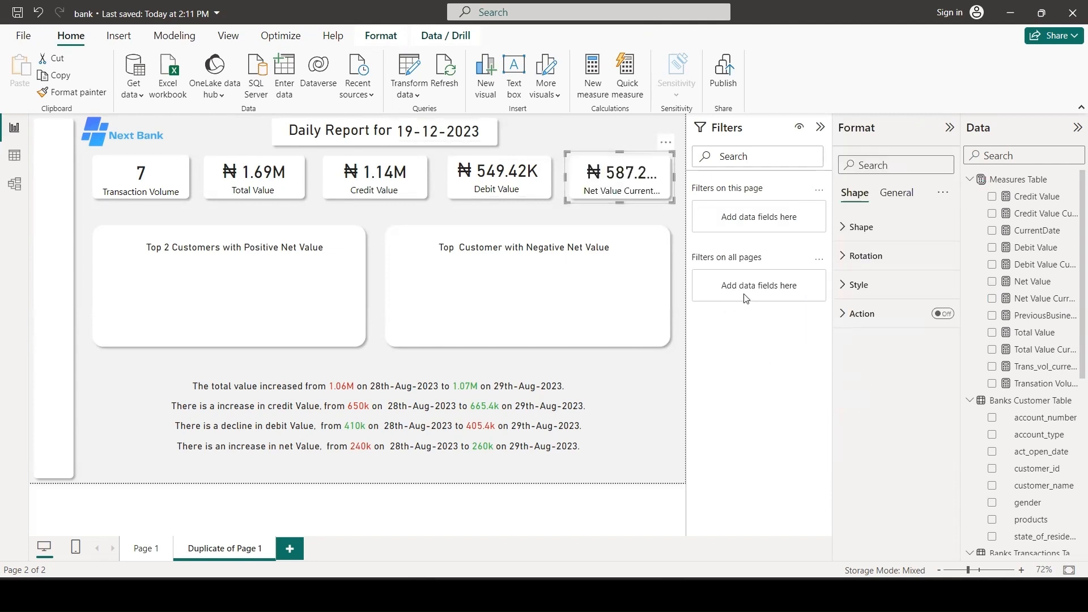
{"action": "left_click", "coordinate": [611, 177]}
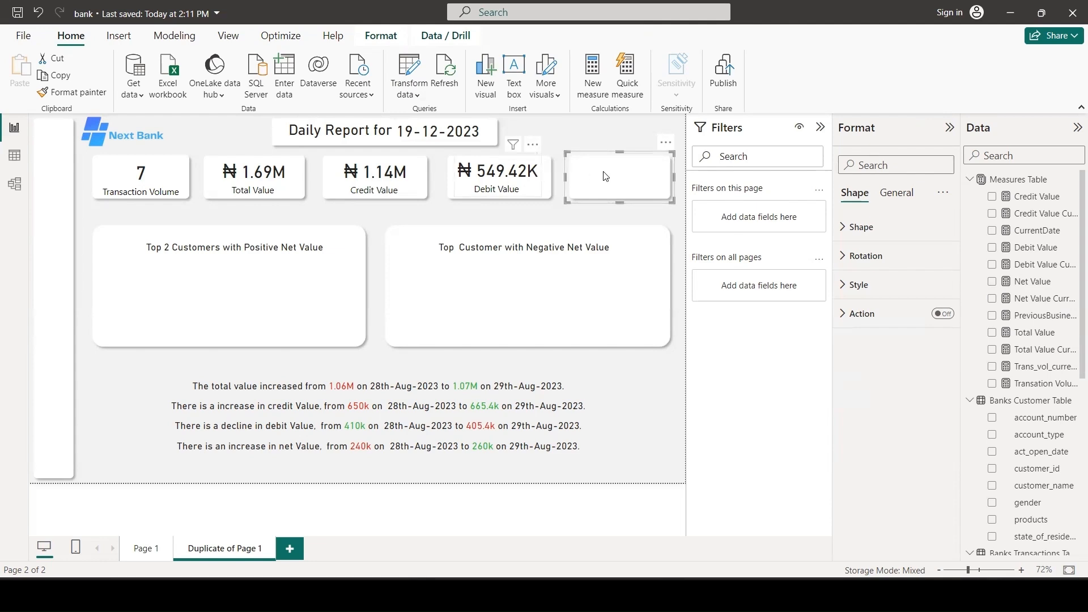
{"action": "left_click", "coordinate": [623, 176]}
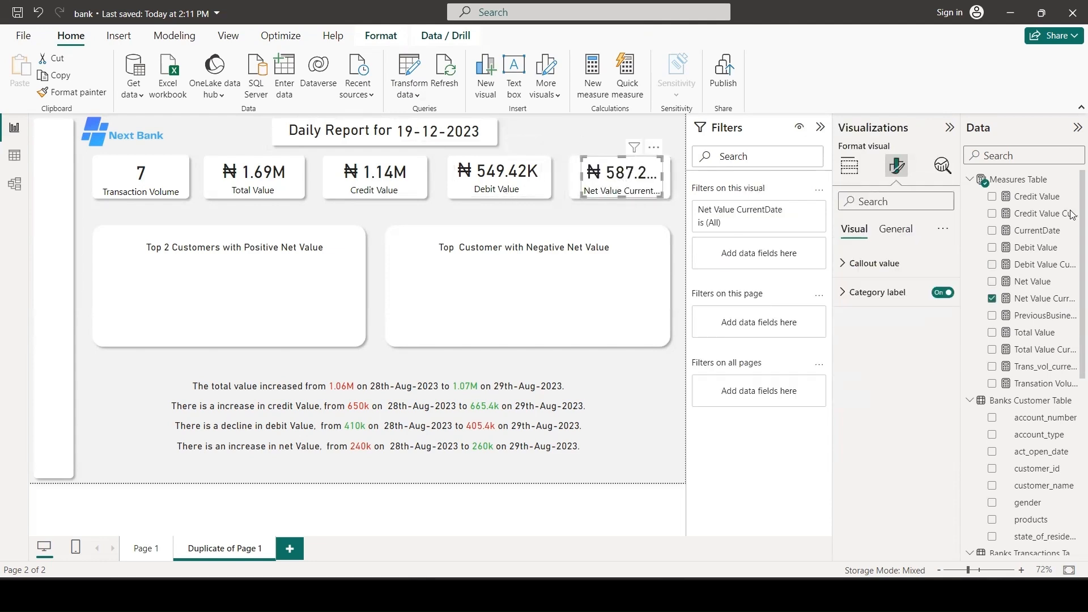
{"action": "left_click", "coordinate": [1047, 298]}
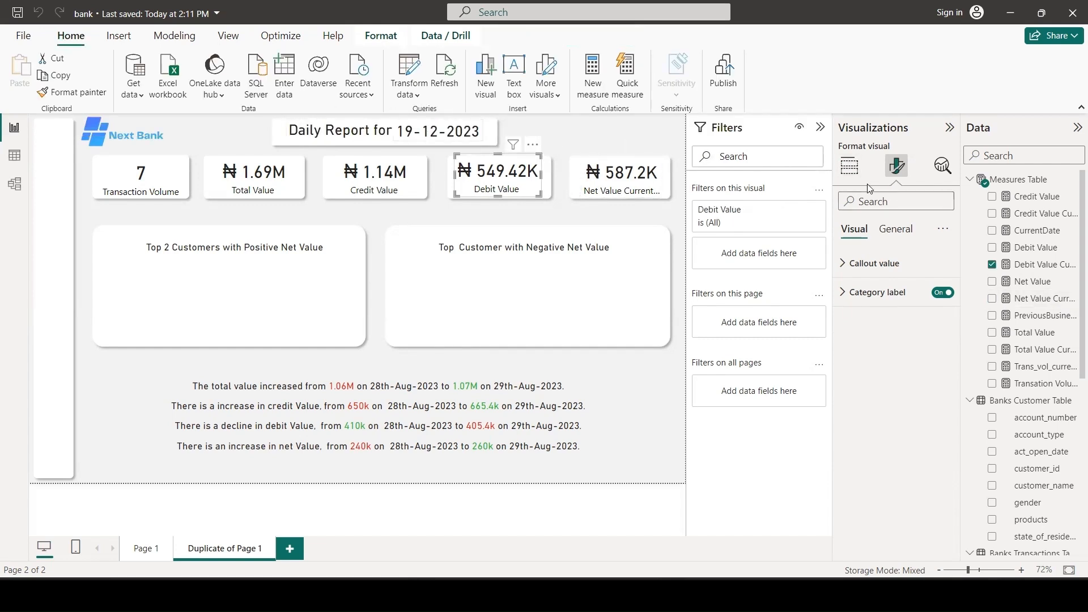
{"action": "left_click", "coordinate": [1035, 266]}
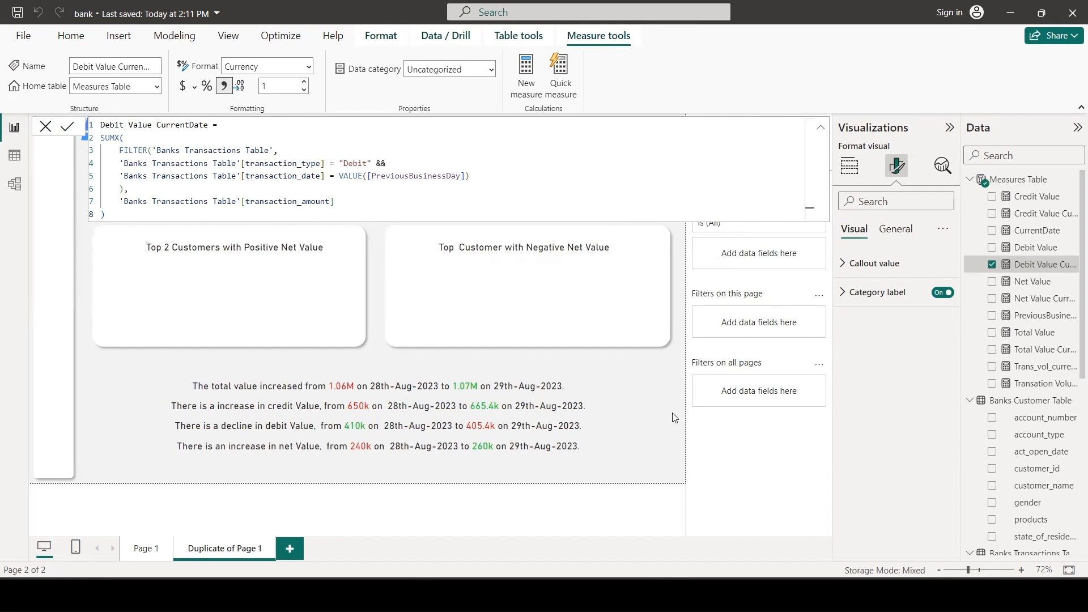
{"action": "left_click", "coordinate": [656, 373]}
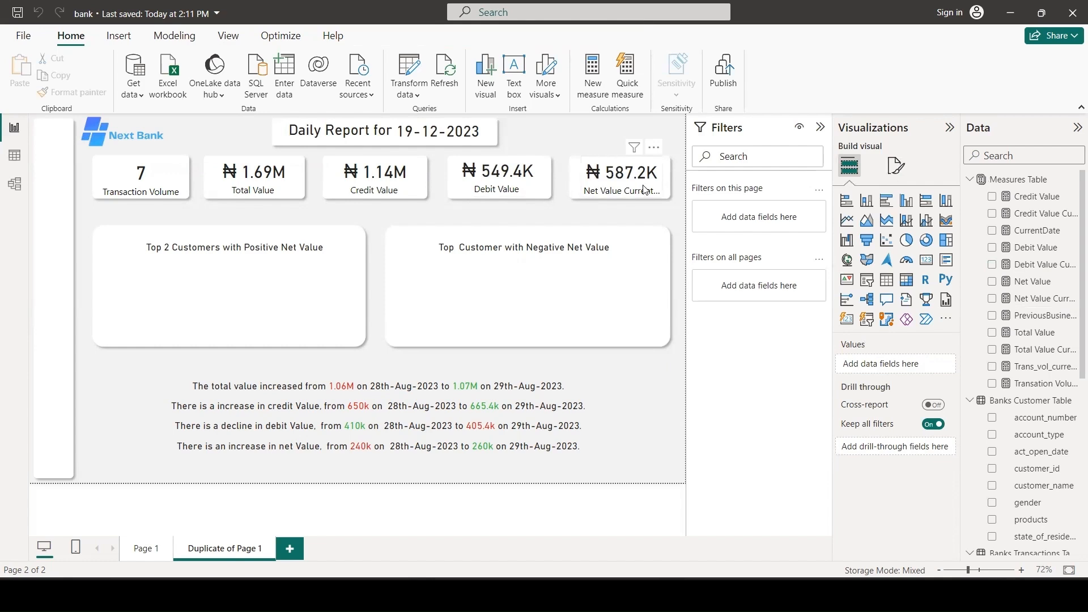
Step: Rename the Net Value CurrentDate card's field to "Net Value" for this visual
{"action": "left_click", "coordinate": [659, 194]}
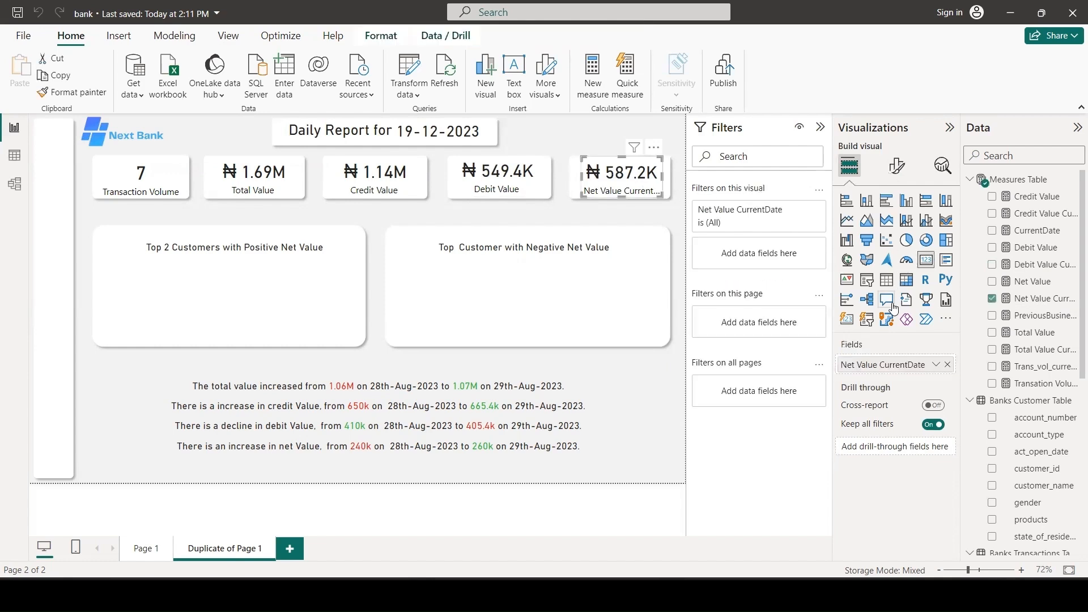
{"action": "left_click", "coordinate": [937, 364]}
{"action": "left_click", "coordinate": [976, 386]}
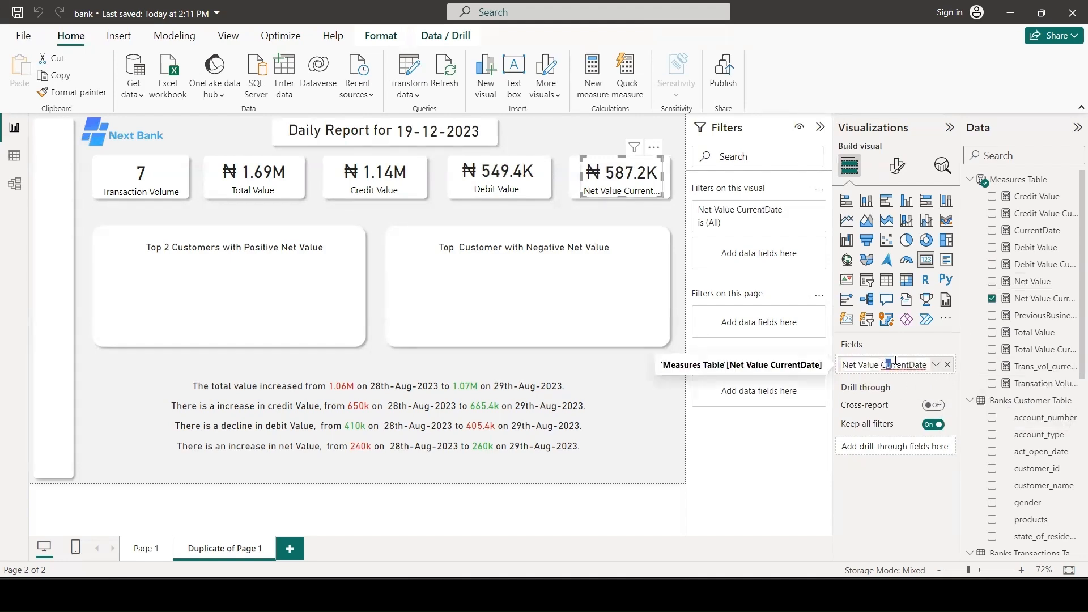
{"action": "left_click_drag", "start_coordinate": [884, 365], "coordinate": [939, 366]}
{"action": "key", "text": "BackSpace"}
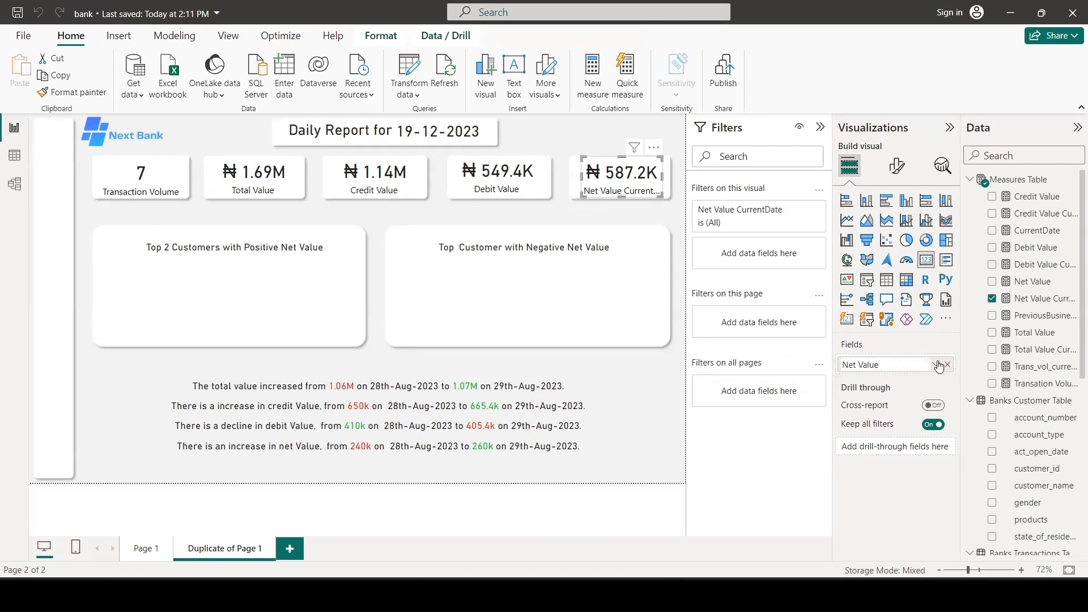
{"action": "key", "text": "Return"}
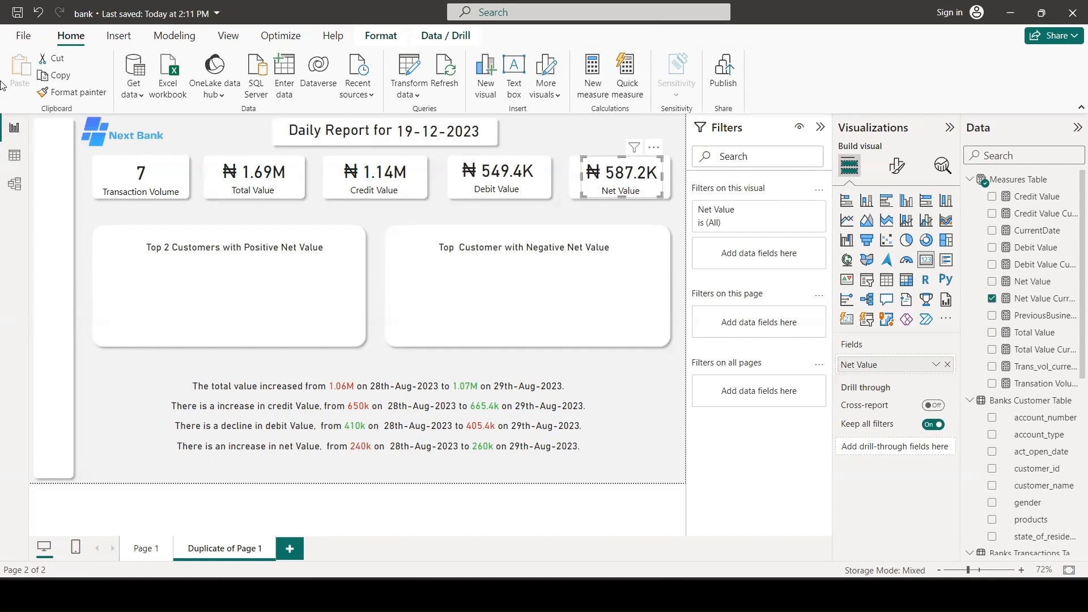
{"action": "key", "text": "Escape"}
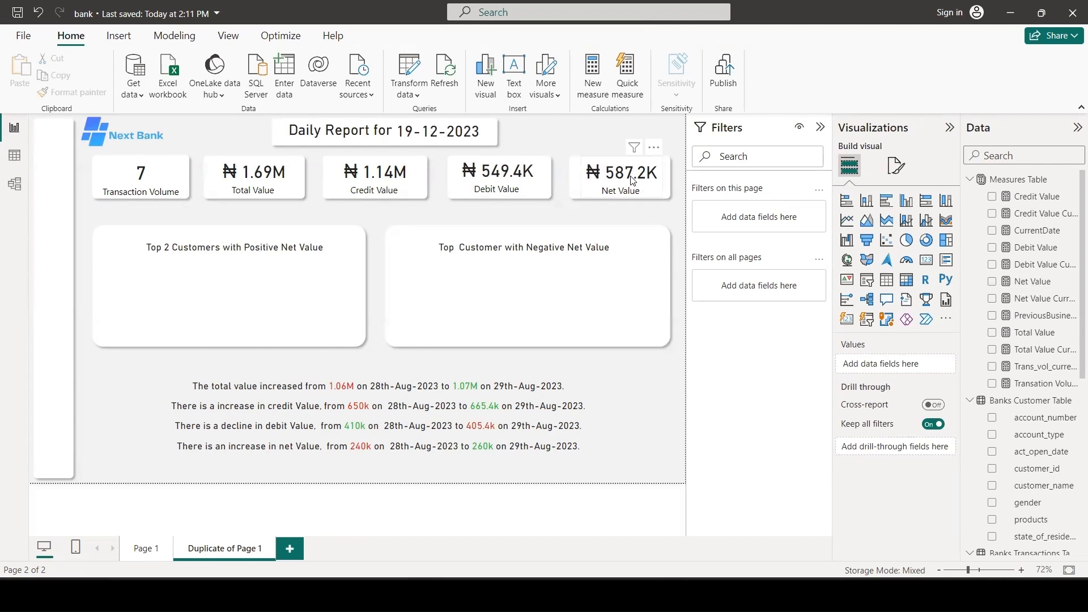
Step: Insert a table visual and fit it inside the "Top 2 Customers with Positive Net Value" box
{"action": "left_click", "coordinate": [886, 290]}
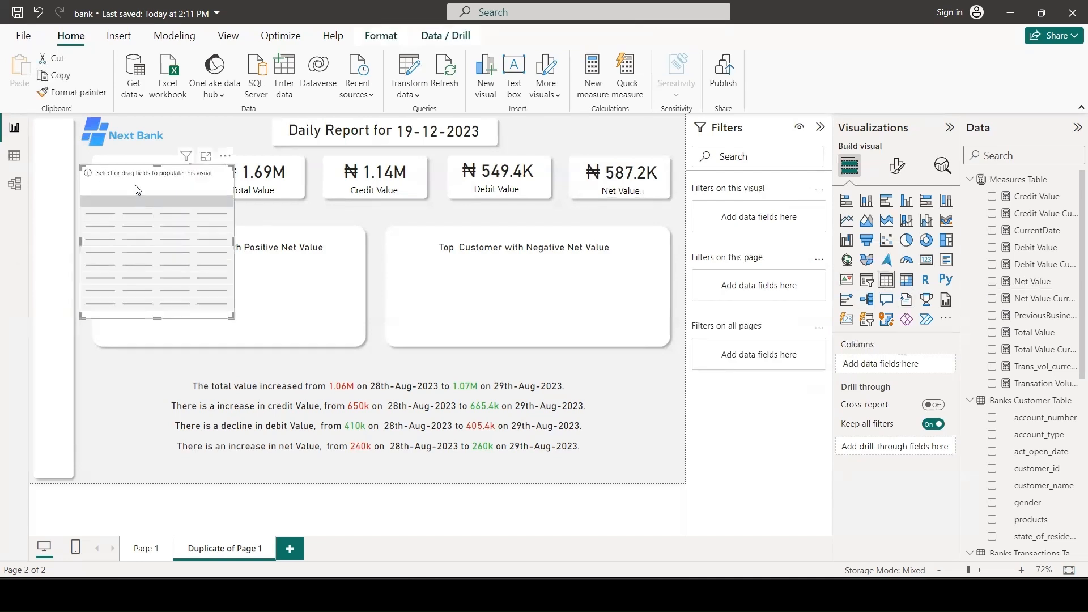
{"action": "left_click_drag", "start_coordinate": [154, 165], "coordinate": [167, 277]}
{"action": "left_click_drag", "start_coordinate": [252, 293], "coordinate": [361, 312]}
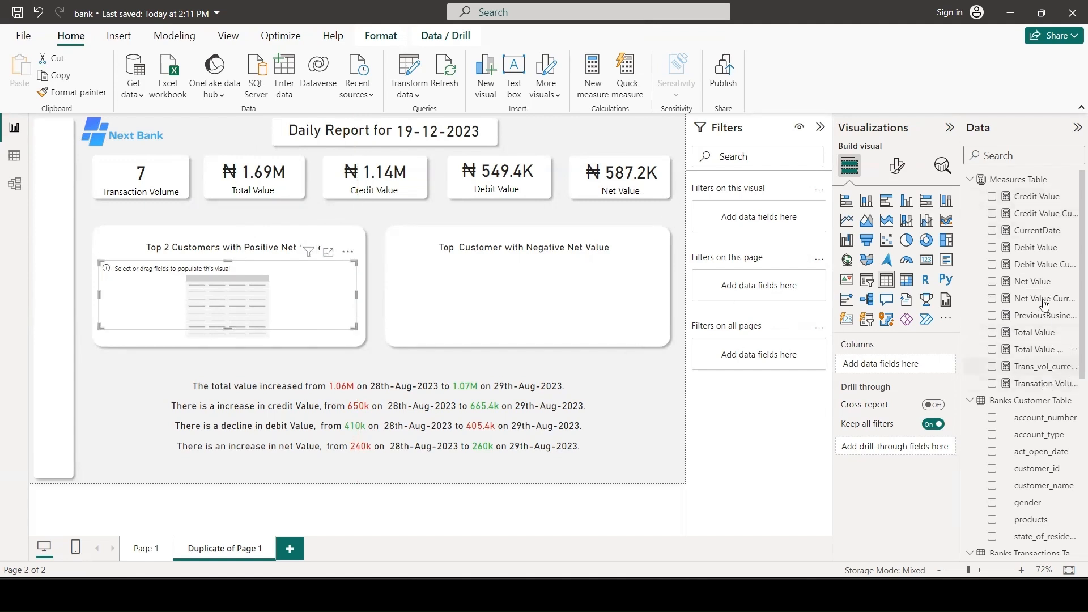
Step: Add customer_name and the CurrentDate measures for Total Value, Credit Value, Debit Value and Net Value as the table's columns
{"action": "scroll", "coordinate": [1036, 434], "scroll_direction": "down", "scroll_amount": 1}
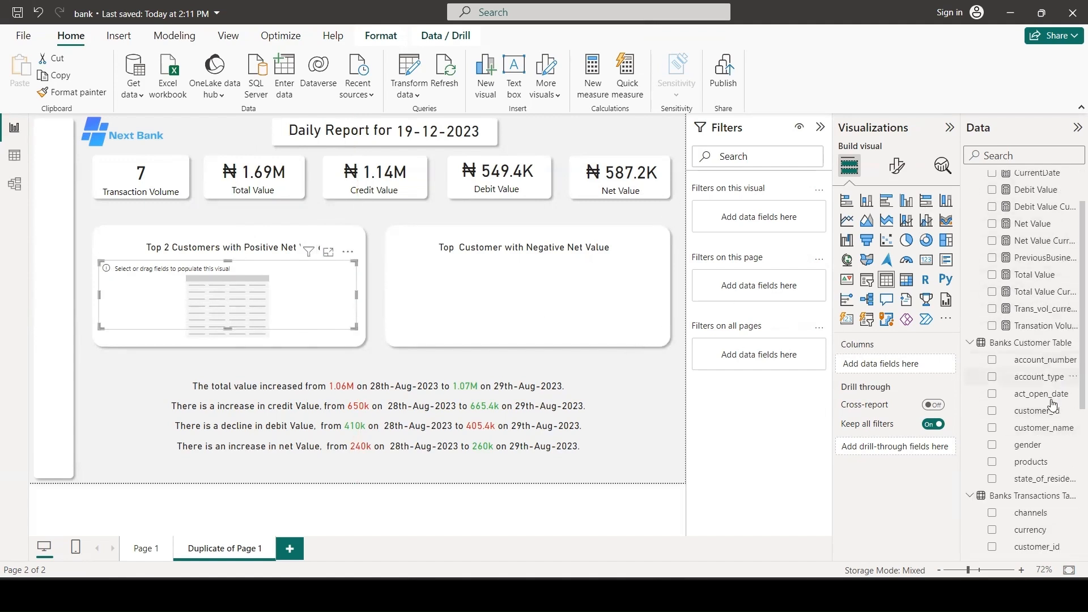
{"action": "left_click_drag", "start_coordinate": [1058, 433], "coordinate": [905, 378]}
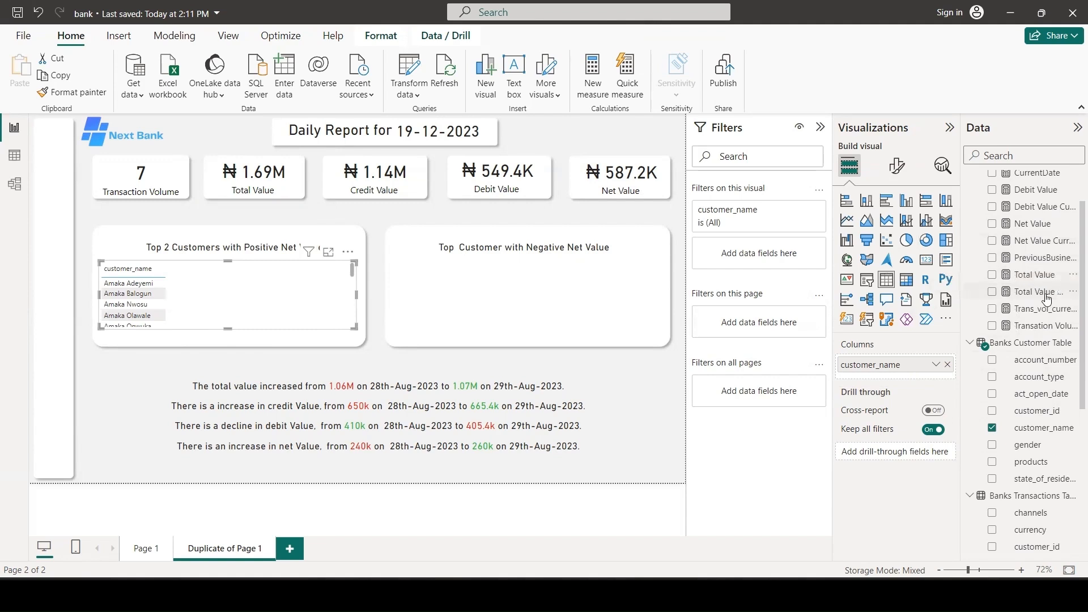
{"action": "left_click_drag", "start_coordinate": [1045, 296], "coordinate": [917, 381]}
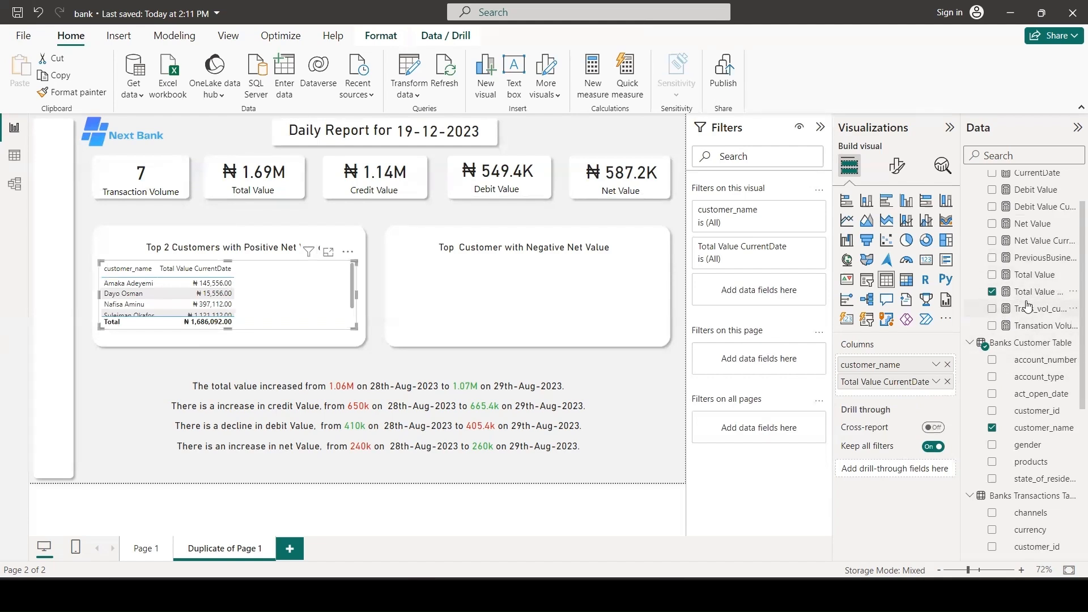
{"action": "scroll", "coordinate": [1032, 306], "scroll_direction": "up", "scroll_amount": 2}
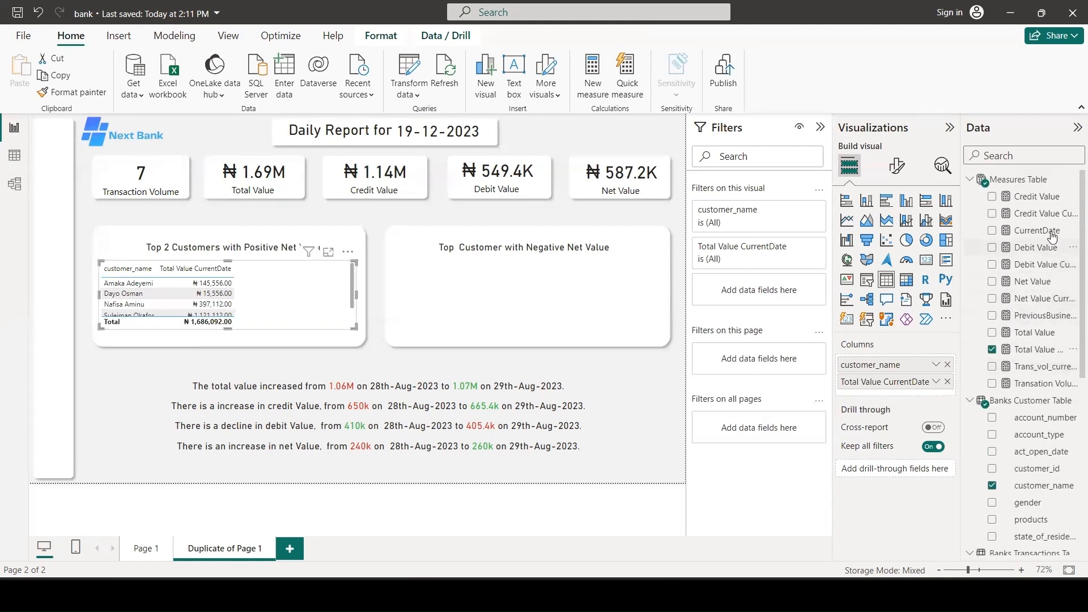
{"action": "left_click_drag", "start_coordinate": [1050, 215], "coordinate": [967, 391]}
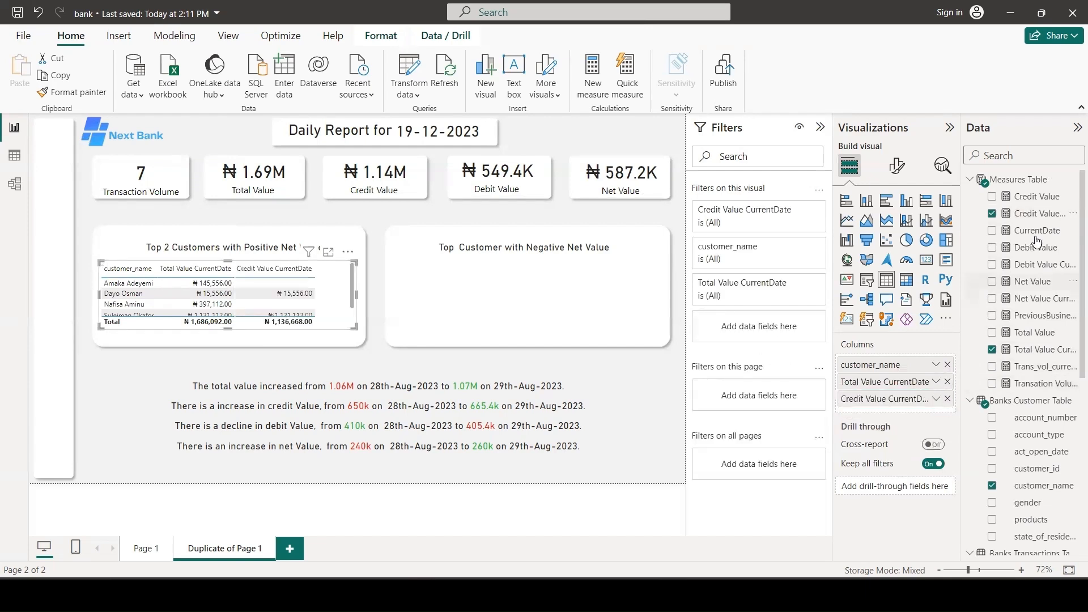
{"action": "left_click_drag", "start_coordinate": [1046, 272], "coordinate": [980, 410]}
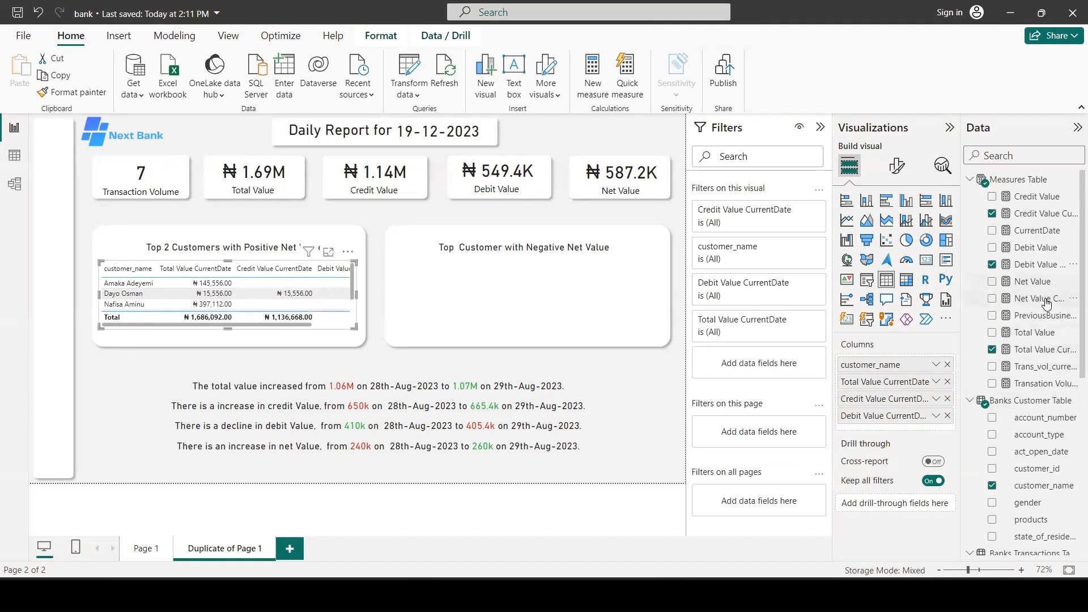
{"action": "left_click_drag", "start_coordinate": [1046, 299], "coordinate": [921, 447]}
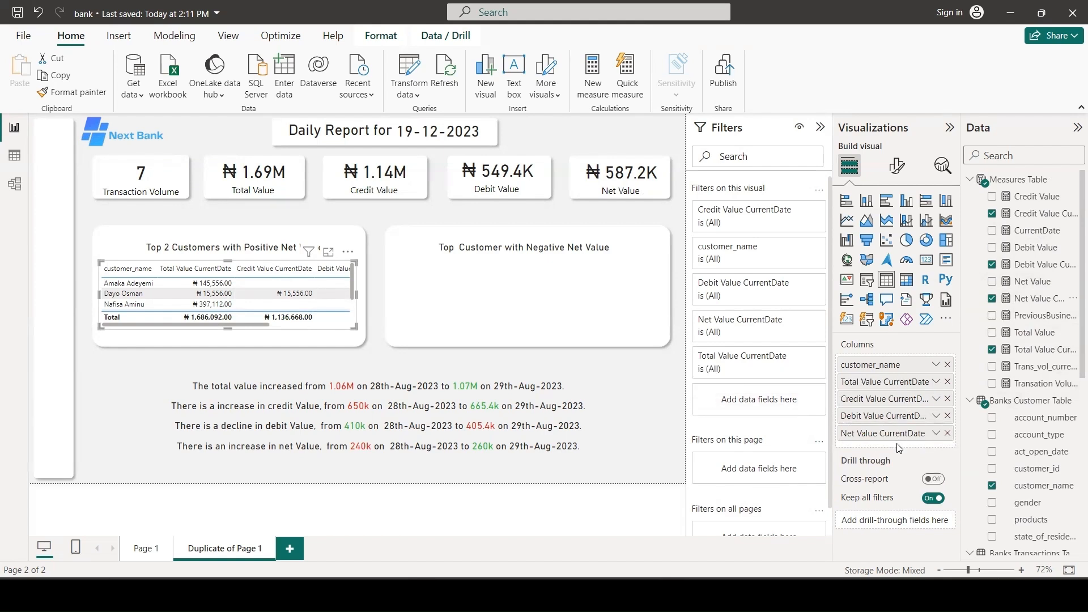
Step: Rename the table's measure columns to Total Value, Credit Value, Debit Value and Net Value for this visual
{"action": "left_click", "coordinate": [935, 382]}
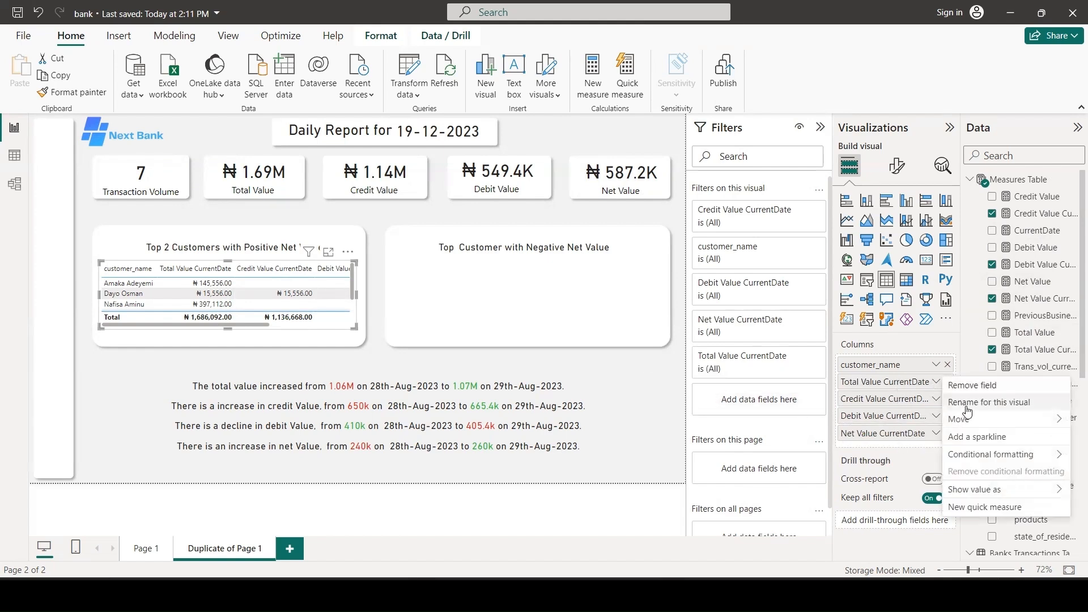
{"action": "left_click", "coordinate": [966, 402]}
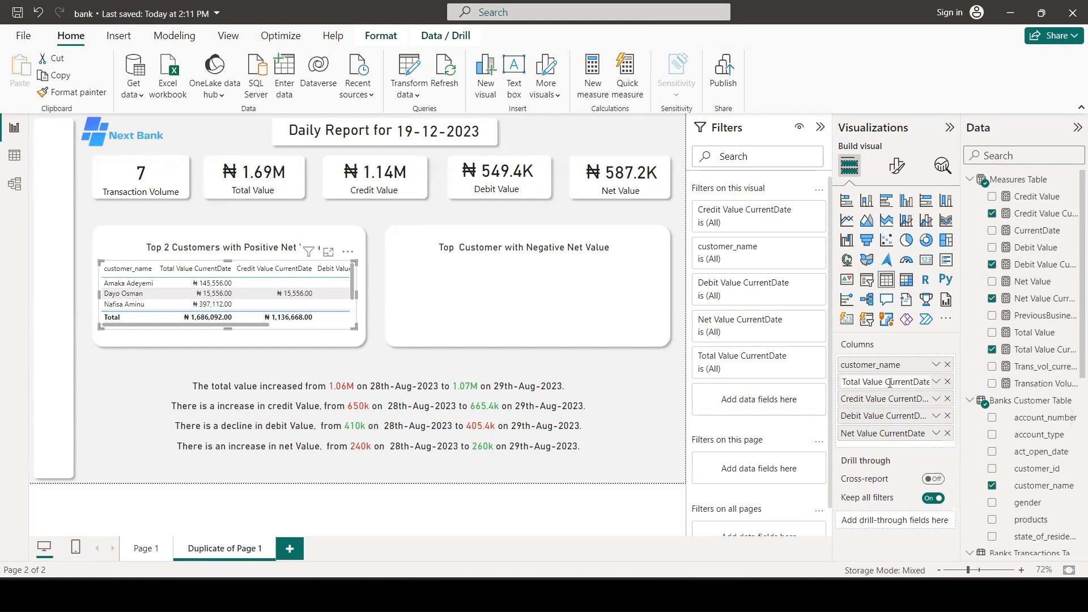
{"action": "left_click_drag", "start_coordinate": [884, 384], "coordinate": [925, 381]}
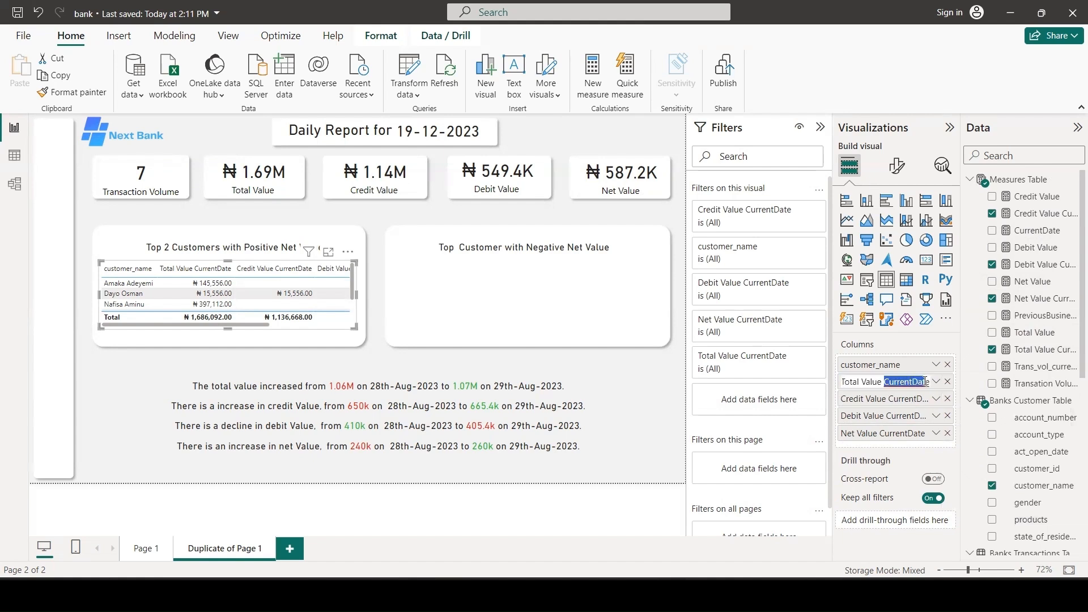
{"action": "key", "text": "BackSpace"}
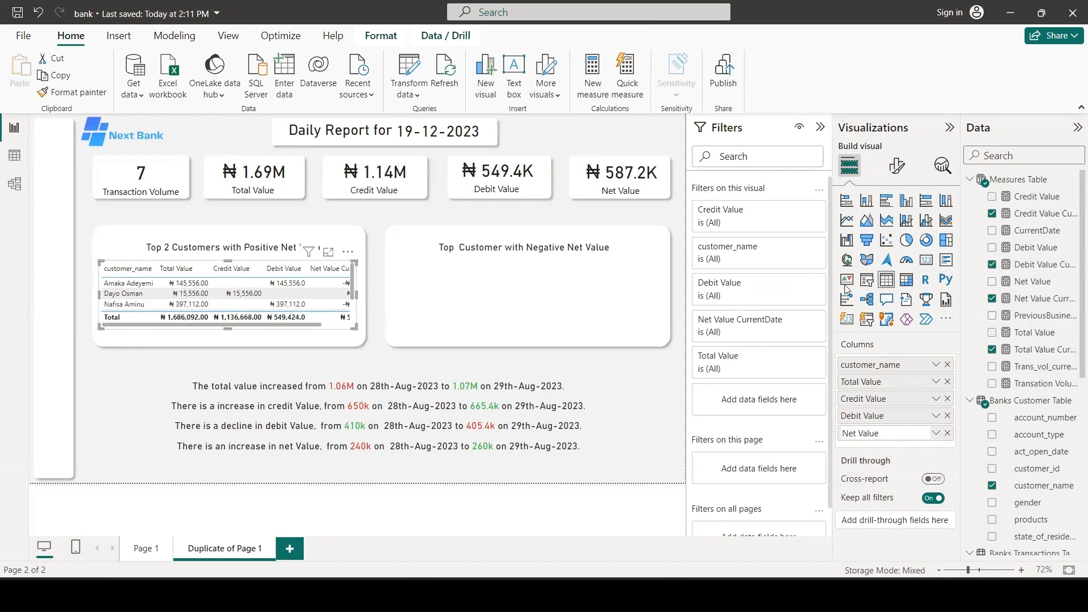
{"action": "key", "text": "Return"}
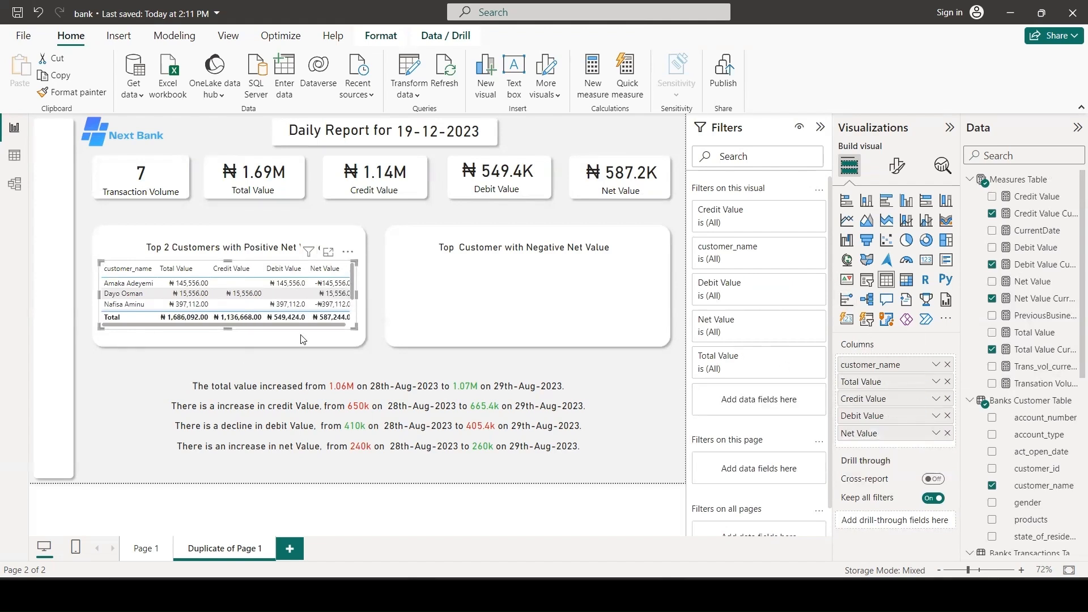
Step: Turn off the totals row of the customer table
{"action": "left_click", "coordinate": [900, 170]}
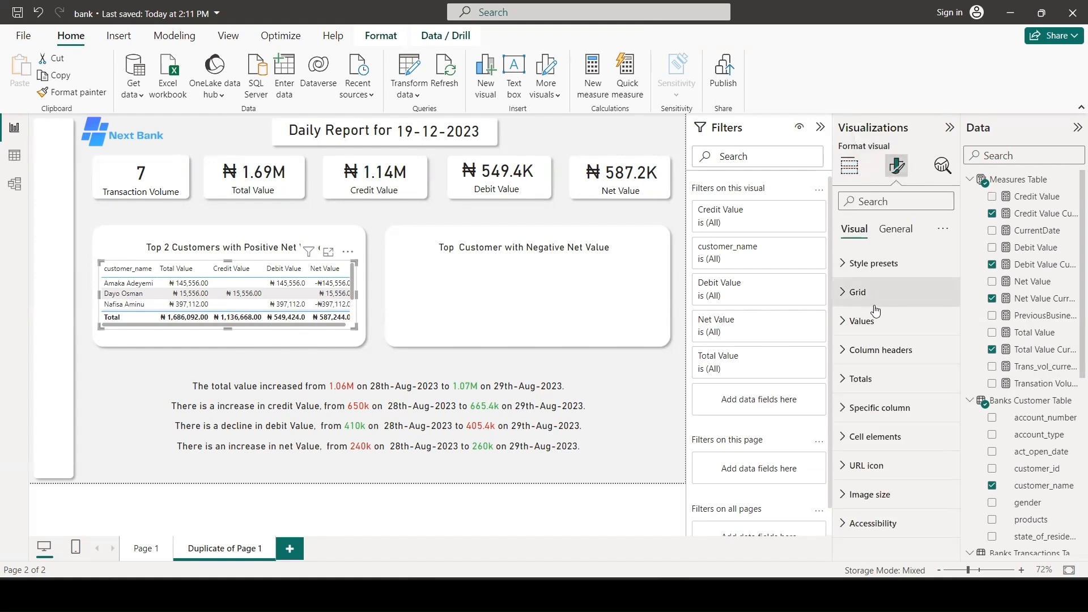
{"action": "left_click", "coordinate": [861, 378]}
{"action": "left_click", "coordinate": [937, 414]}
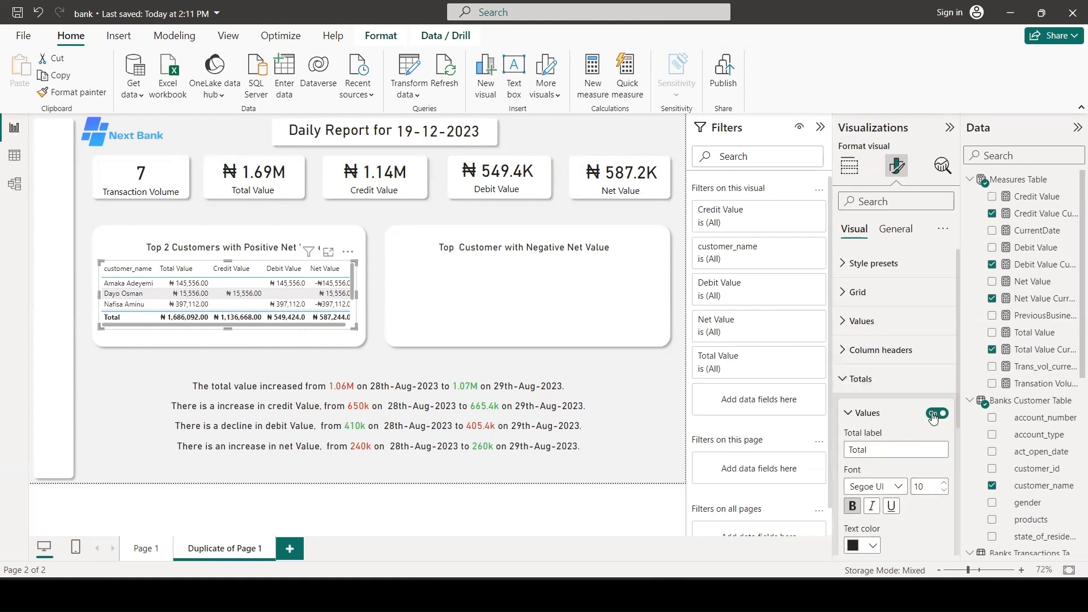
Step: Turn off the customer table's totals row and turn on its vertical gridlines
{"action": "left_click", "coordinate": [935, 414]}
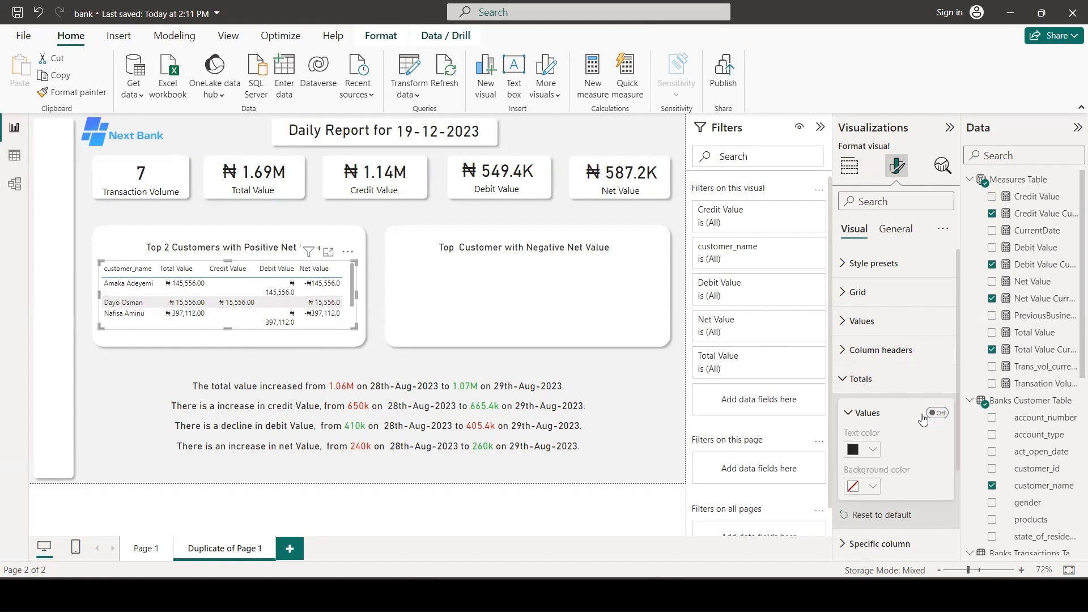
{"action": "left_click", "coordinate": [878, 297]}
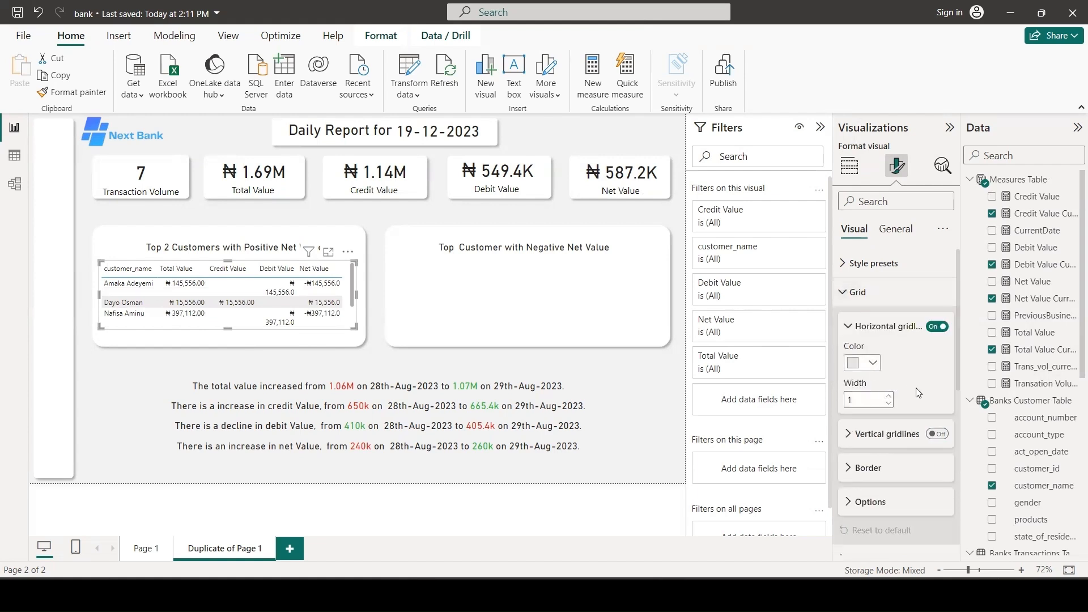
{"action": "left_click", "coordinate": [936, 436]}
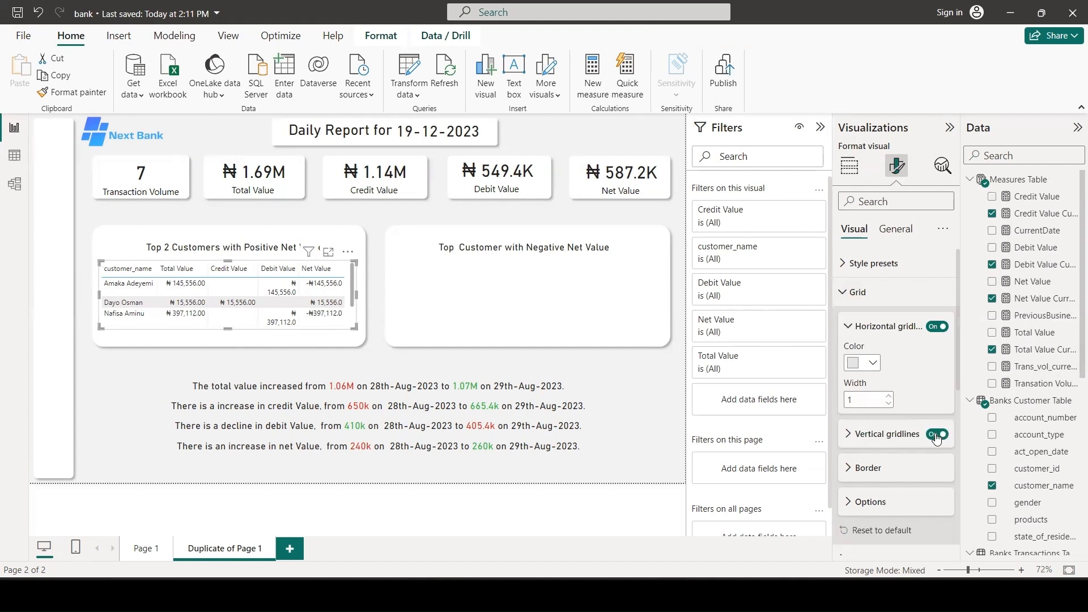
Step: Set the customer table's horizontal and vertical gridline colours to blue
{"action": "scroll", "coordinate": [881, 418], "scroll_direction": "down", "scroll_amount": 1}
{"action": "left_click", "coordinate": [866, 422]}
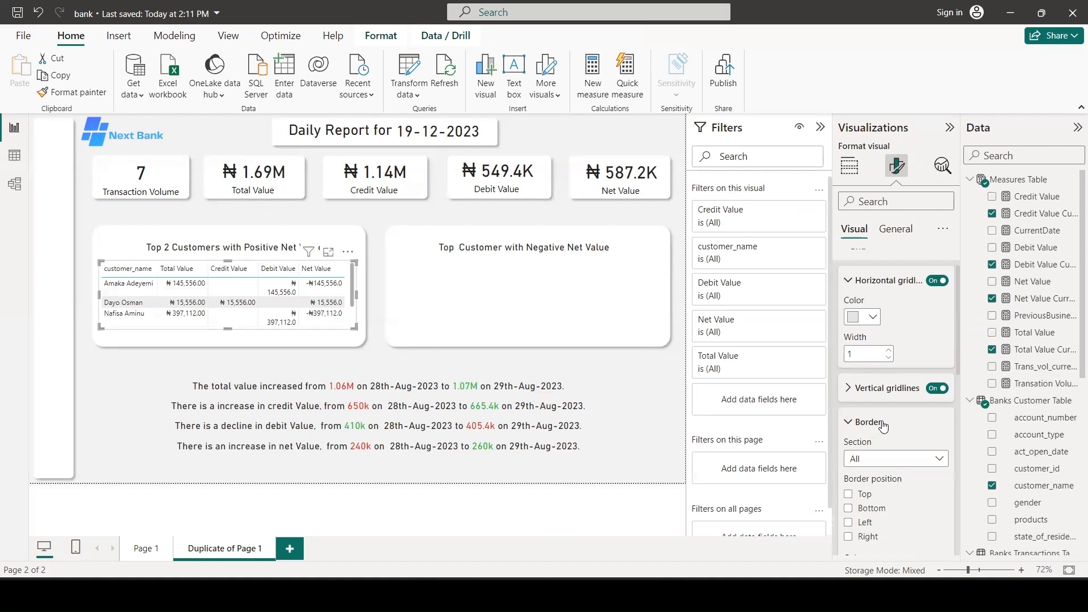
{"action": "scroll", "coordinate": [887, 425], "scroll_direction": "down", "scroll_amount": 3}
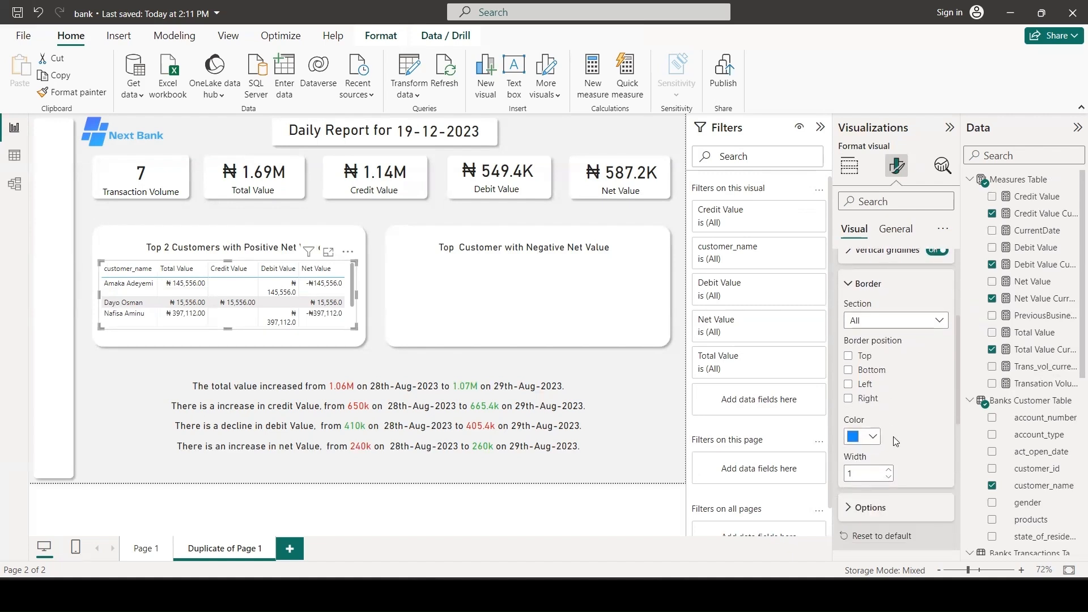
{"action": "scroll", "coordinate": [895, 434], "scroll_direction": "down", "scroll_amount": 3}
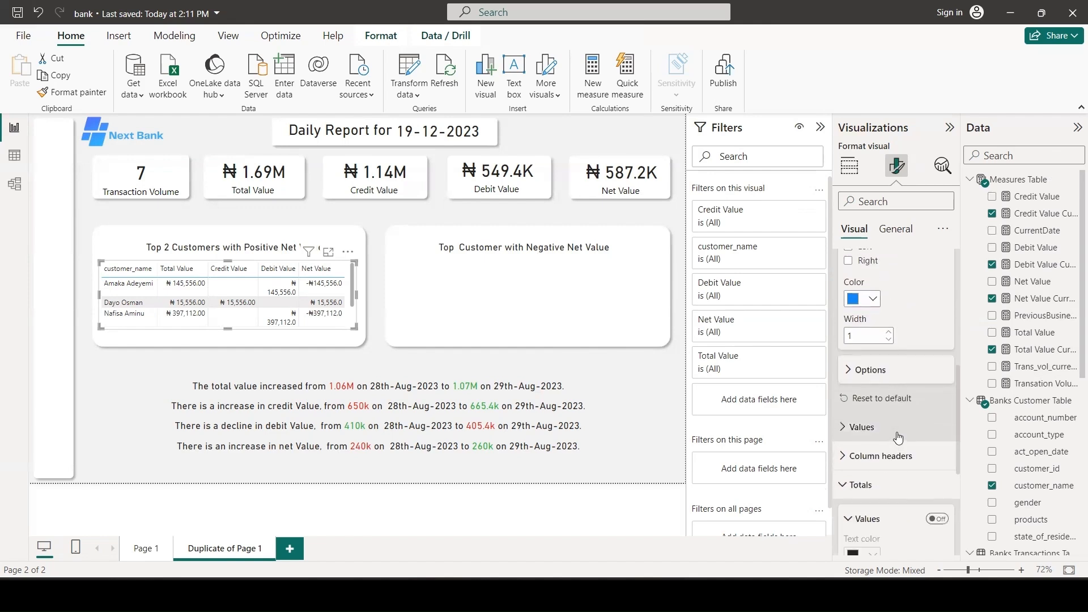
{"action": "scroll", "coordinate": [899, 436], "scroll_direction": "up", "scroll_amount": 7}
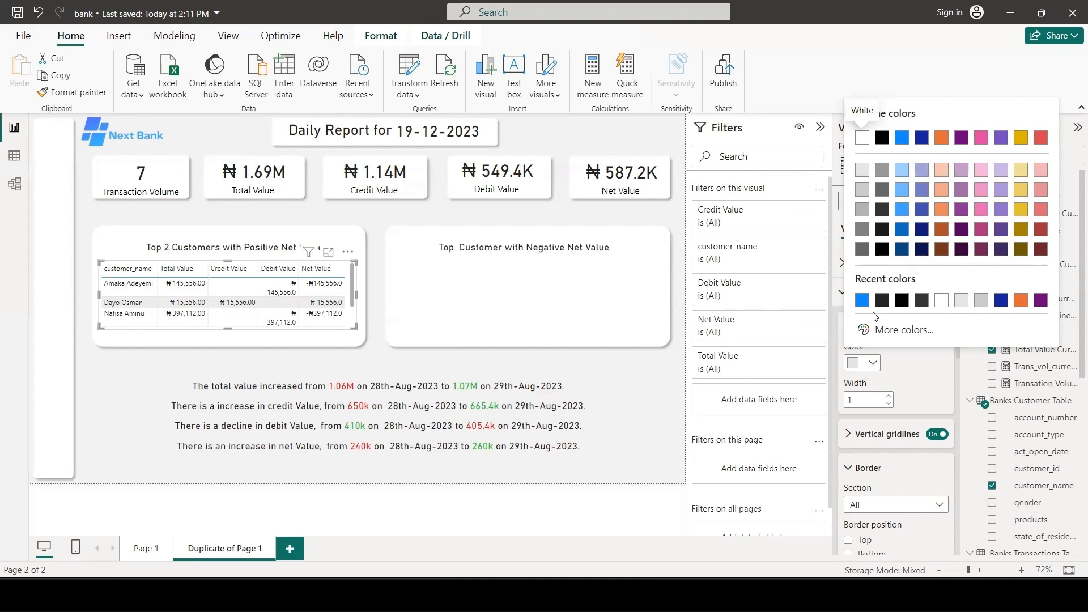
{"action": "left_click", "coordinate": [862, 300]}
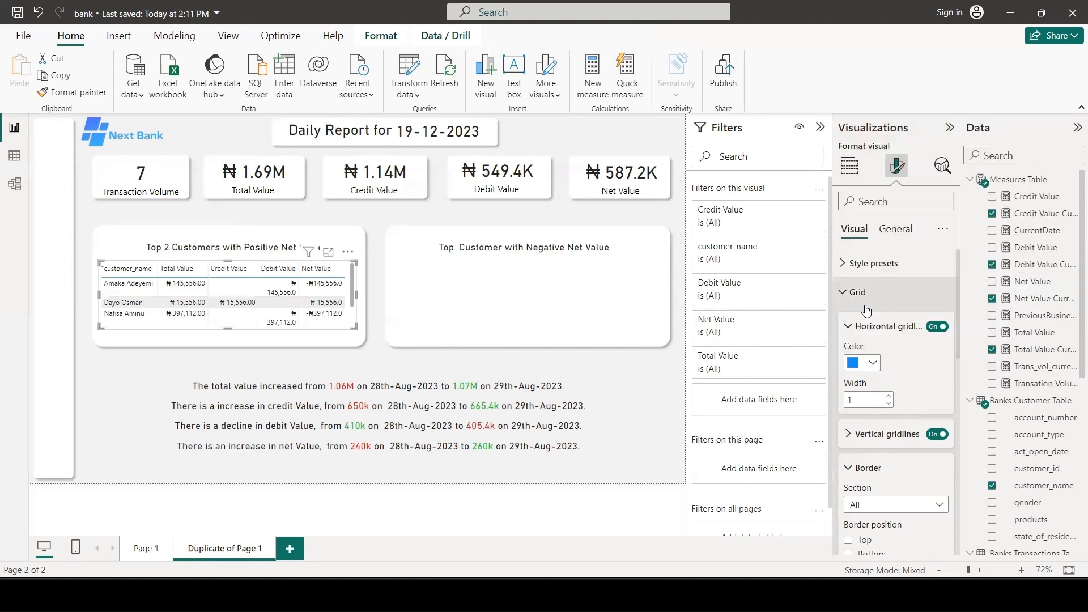
{"action": "scroll", "coordinate": [905, 434], "scroll_direction": "down", "scroll_amount": 1}
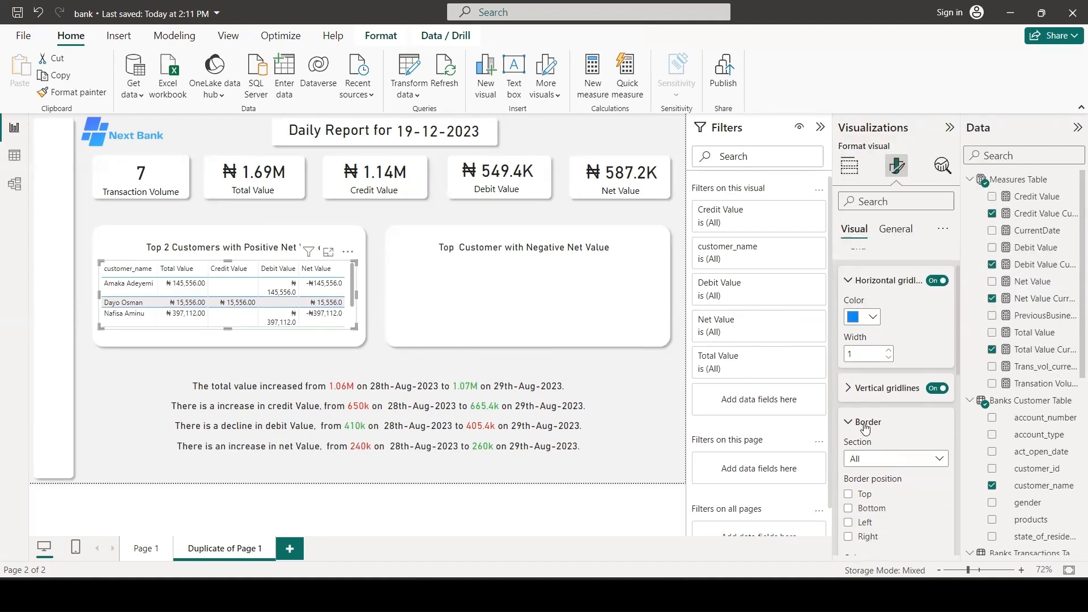
{"action": "left_click", "coordinate": [861, 395]}
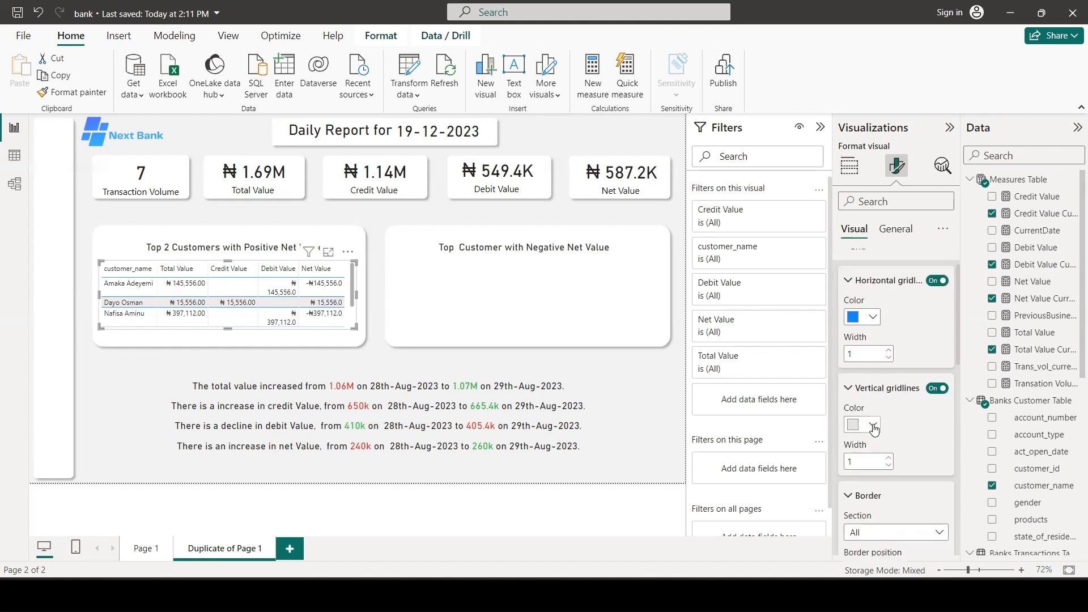
{"action": "left_click", "coordinate": [867, 426]}
{"action": "left_click", "coordinate": [868, 365]}
Step: Make the customer table's column header text bold
{"action": "scroll", "coordinate": [905, 430], "scroll_direction": "down", "scroll_amount": 10}
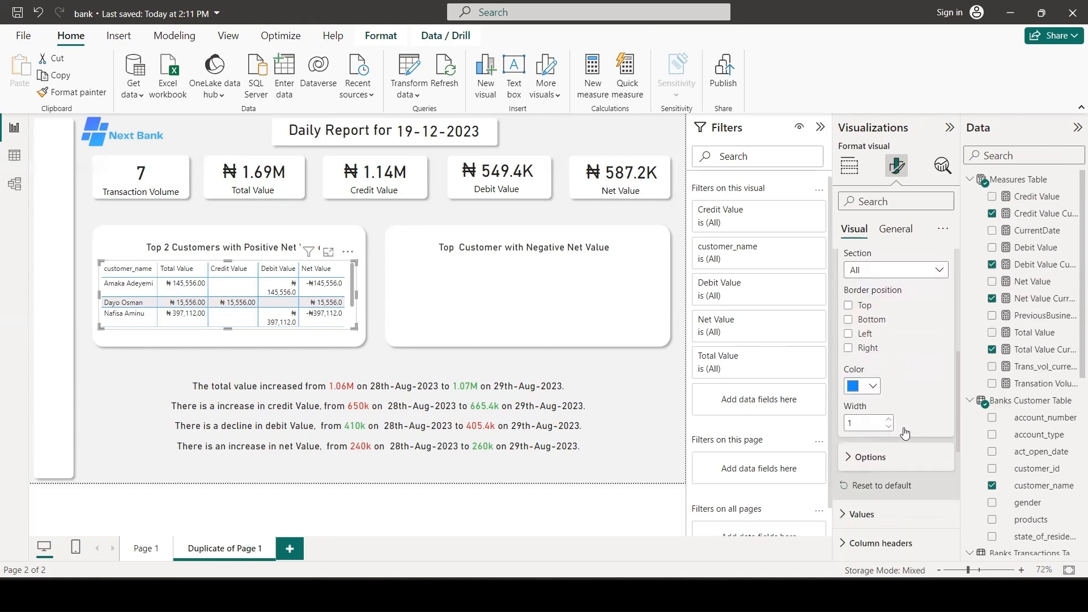
{"action": "left_click", "coordinate": [882, 446]}
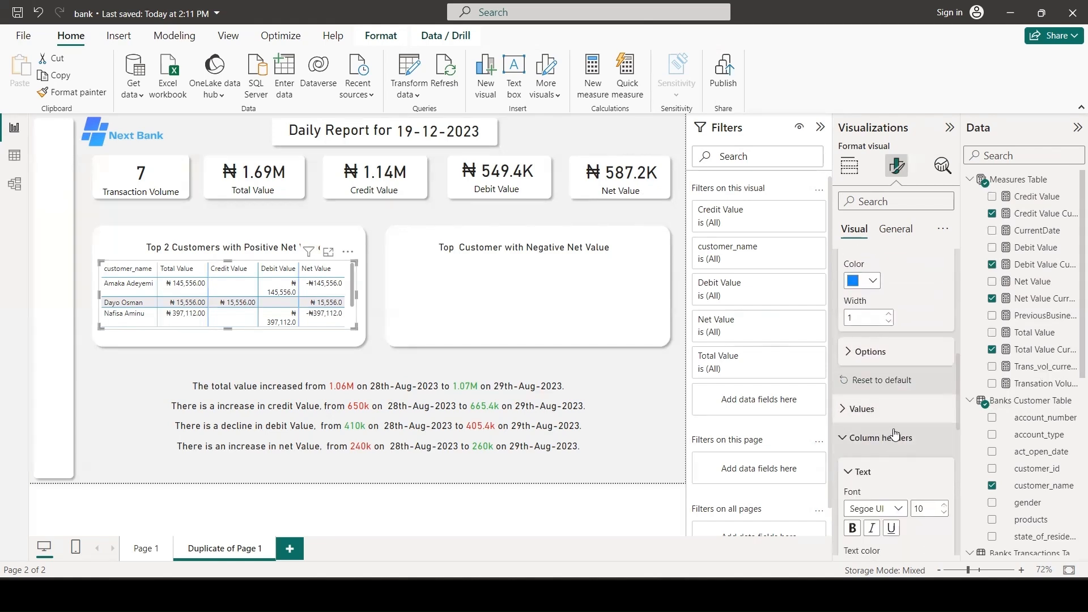
{"action": "scroll", "coordinate": [891, 433], "scroll_direction": "down", "scroll_amount": 3}
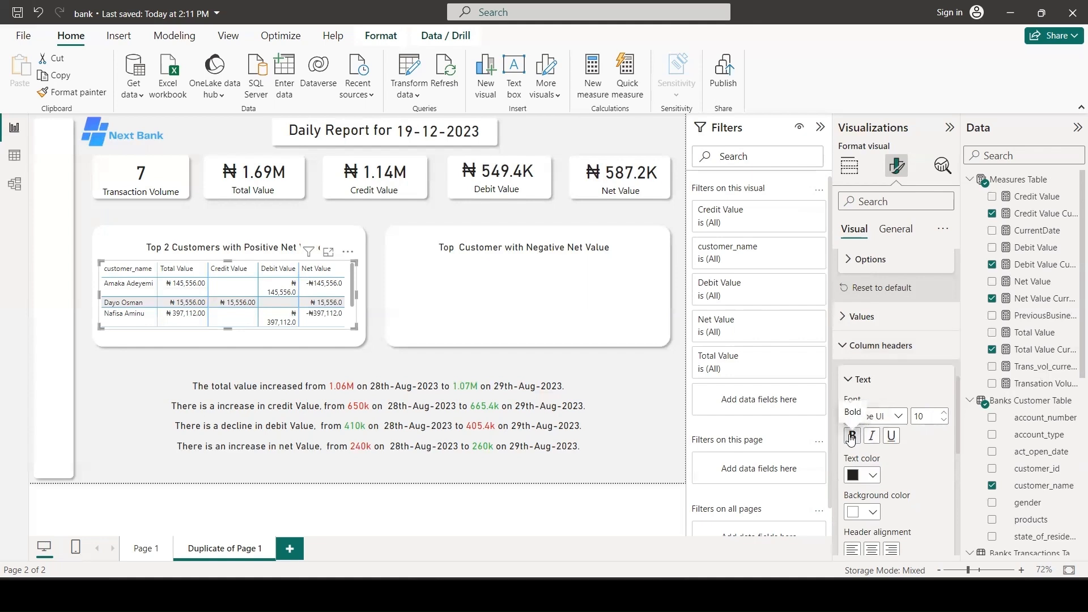
{"action": "left_click", "coordinate": [852, 444]}
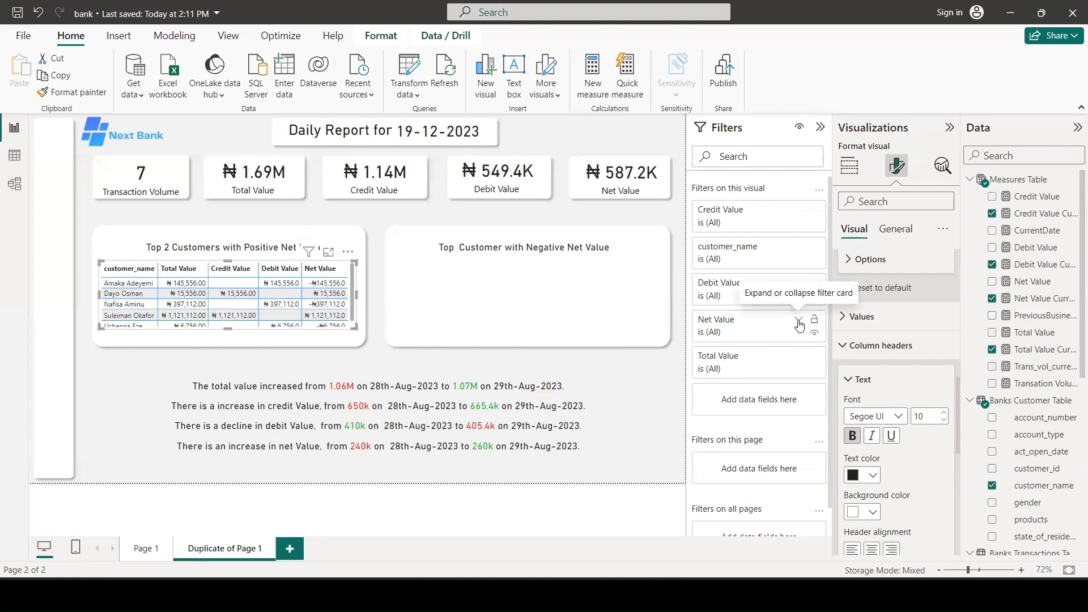
Step: Filter the customer table to show only rows where Net Value is greater than 0
{"action": "left_click", "coordinate": [800, 324]}
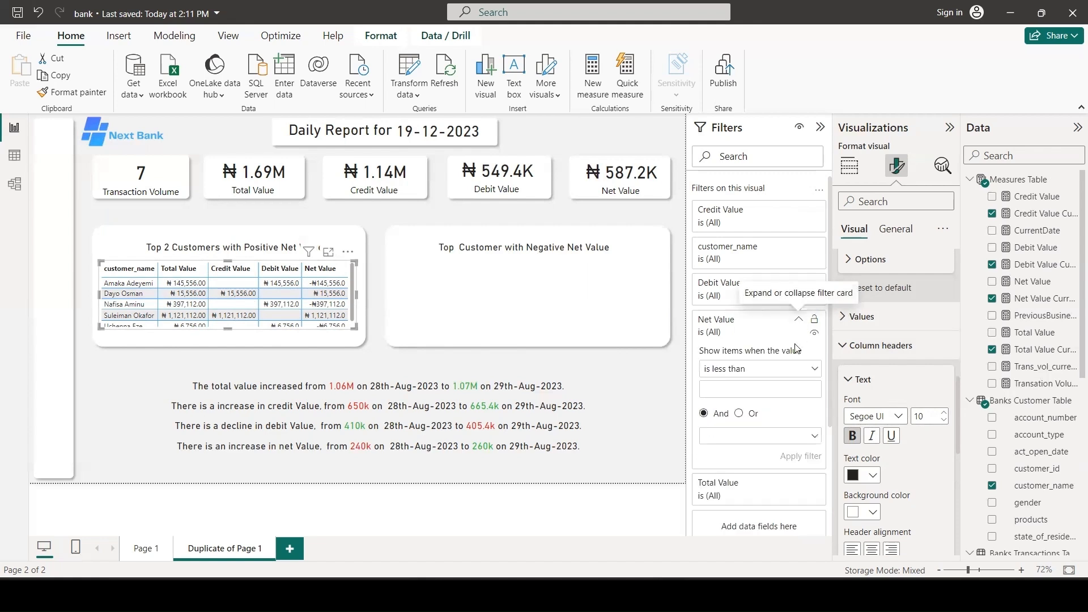
{"action": "left_click", "coordinate": [814, 374]}
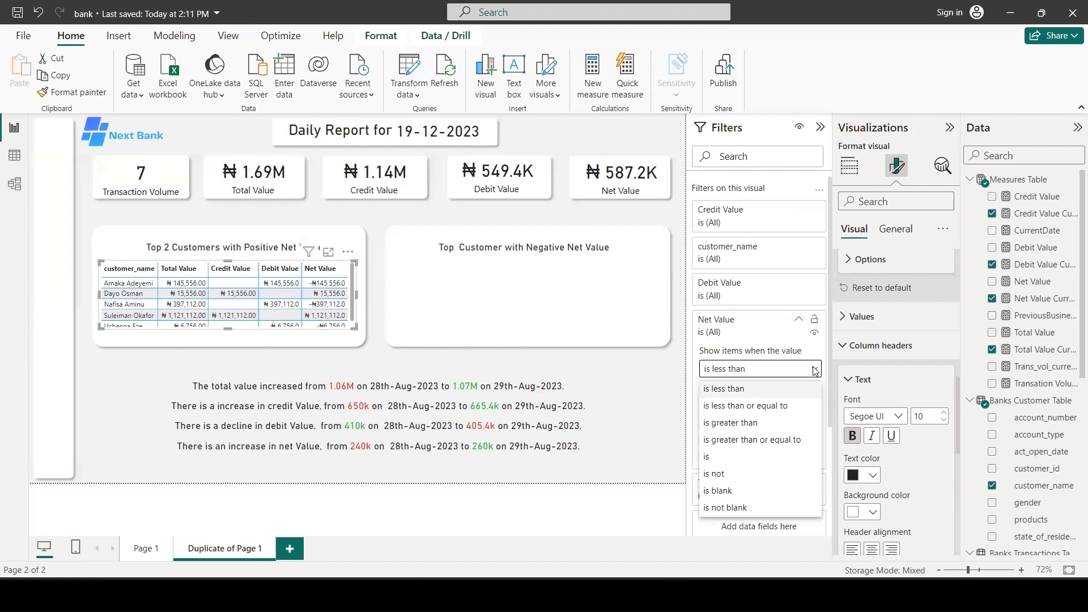
{"action": "left_click", "coordinate": [765, 422]}
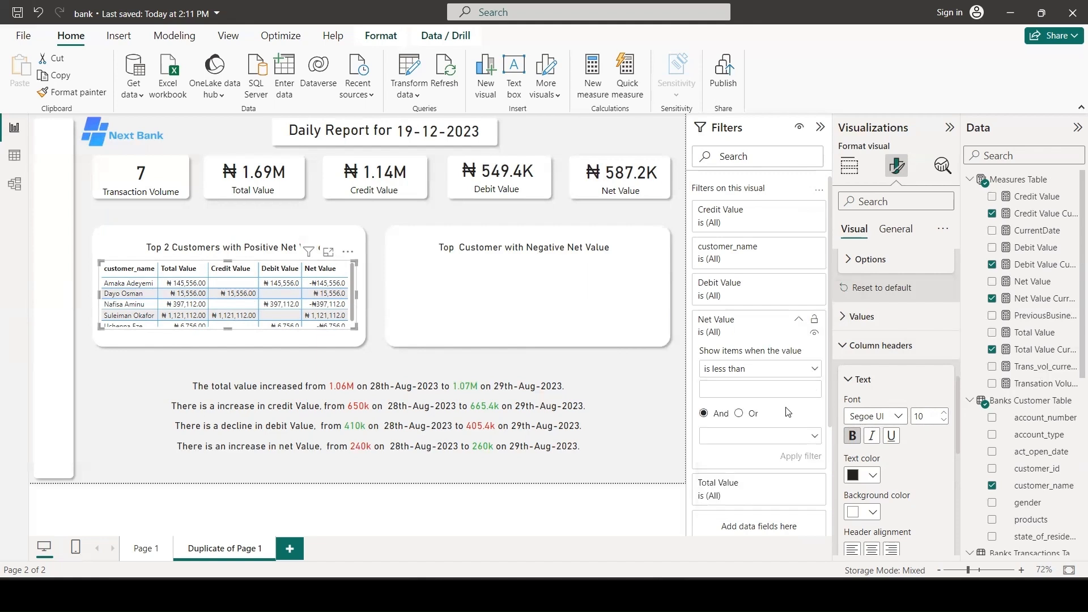
{"action": "left_click", "coordinate": [815, 373]}
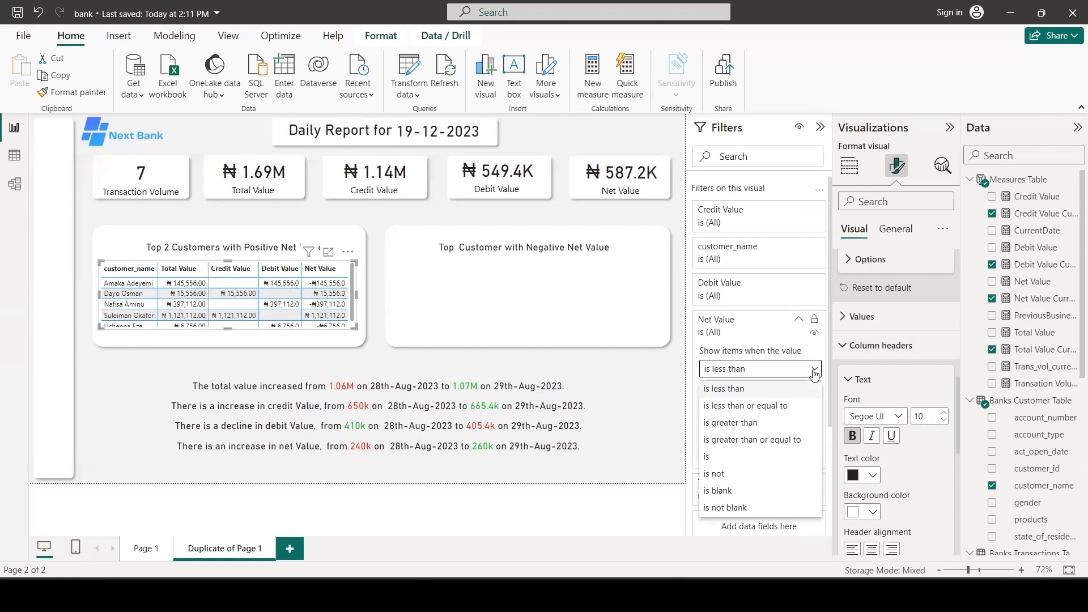
{"action": "left_click", "coordinate": [759, 424]}
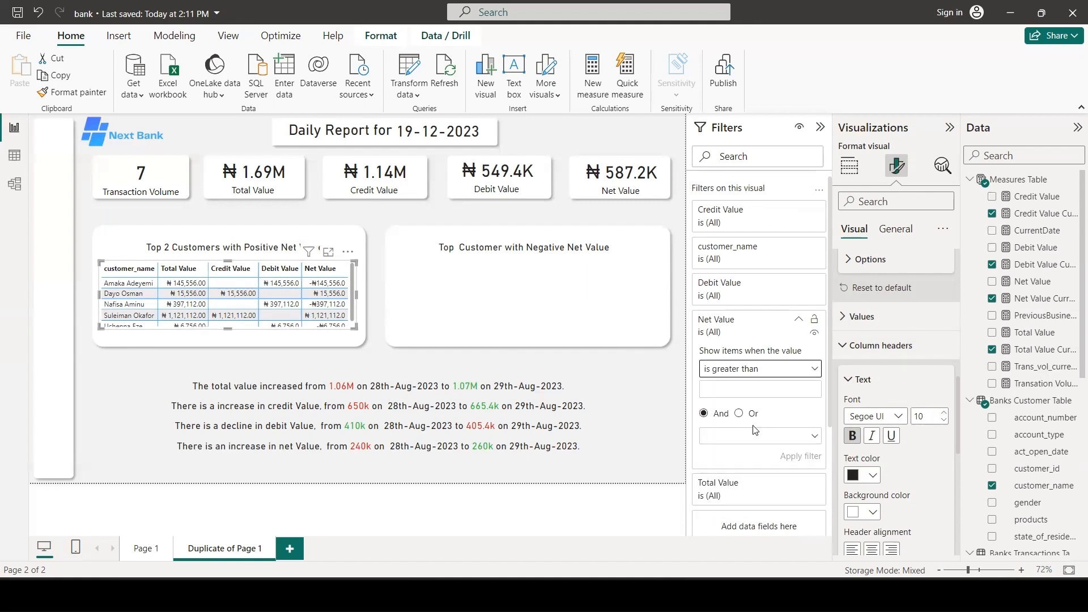
{"action": "left_click", "coordinate": [735, 391]}
{"action": "type", "text": "0"}
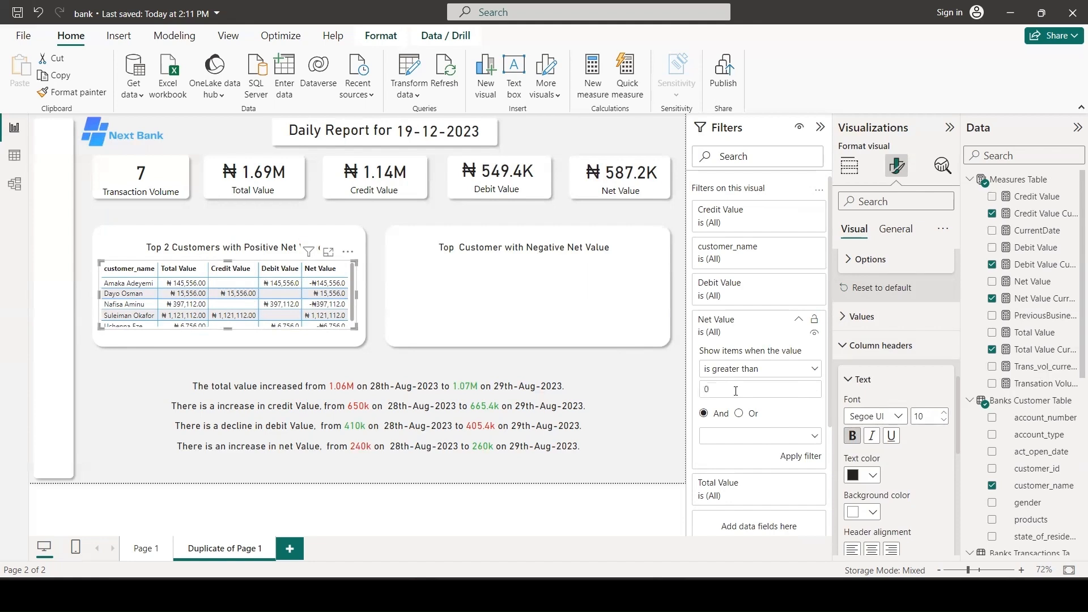
{"action": "left_click", "coordinate": [810, 457]}
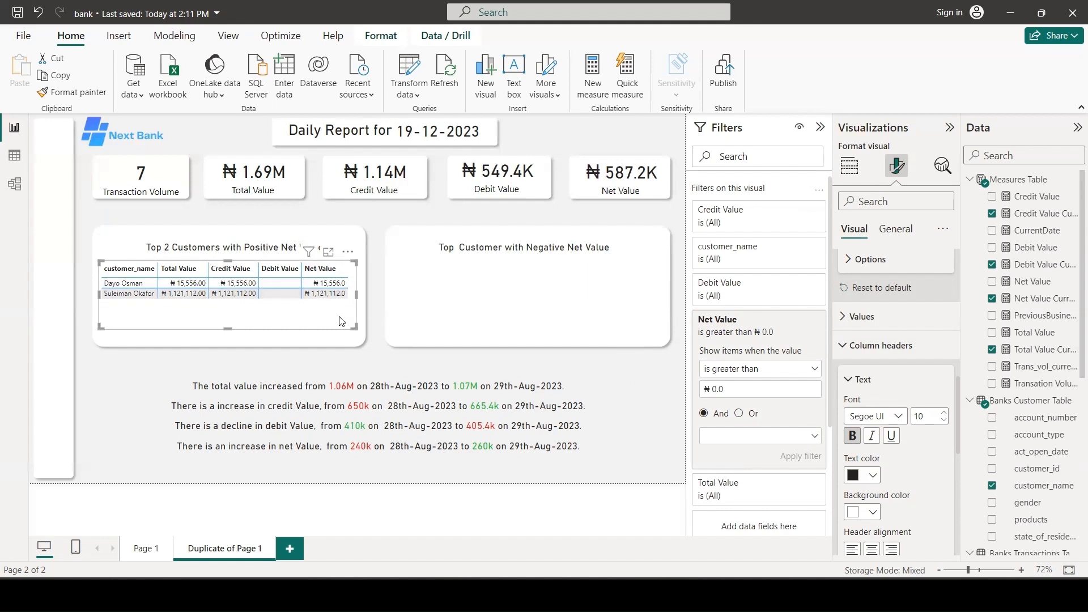
Step: Duplicate the customer table and place the copy inside the "Top Customer with Negative Net Value" box
{"action": "key", "text": "ctrl+c"}
{"action": "key", "text": "ctrl+v"}
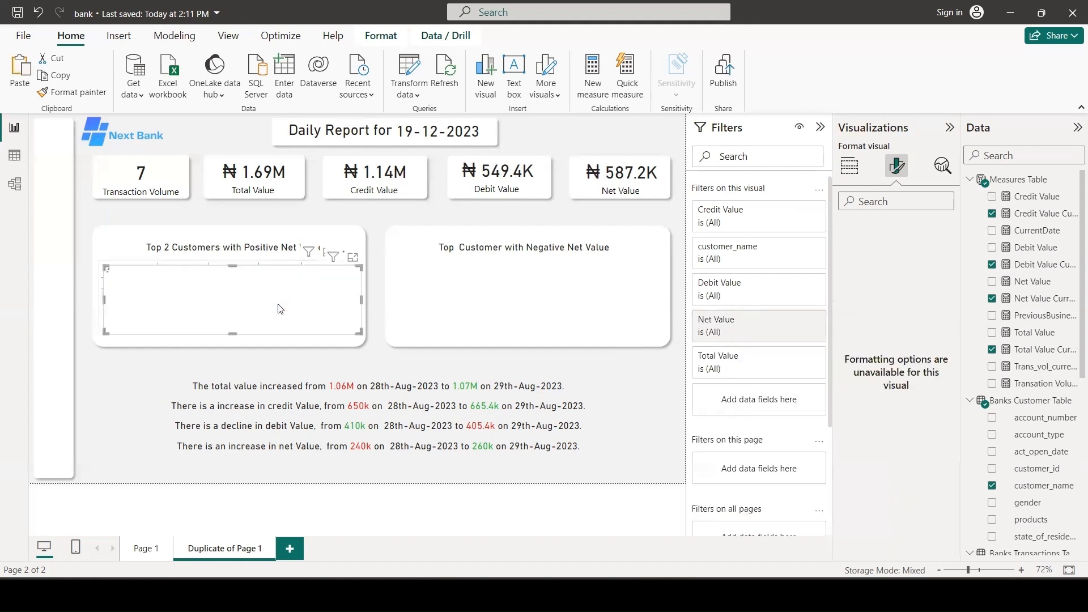
{"action": "left_click_drag", "start_coordinate": [280, 309], "coordinate": [553, 305]}
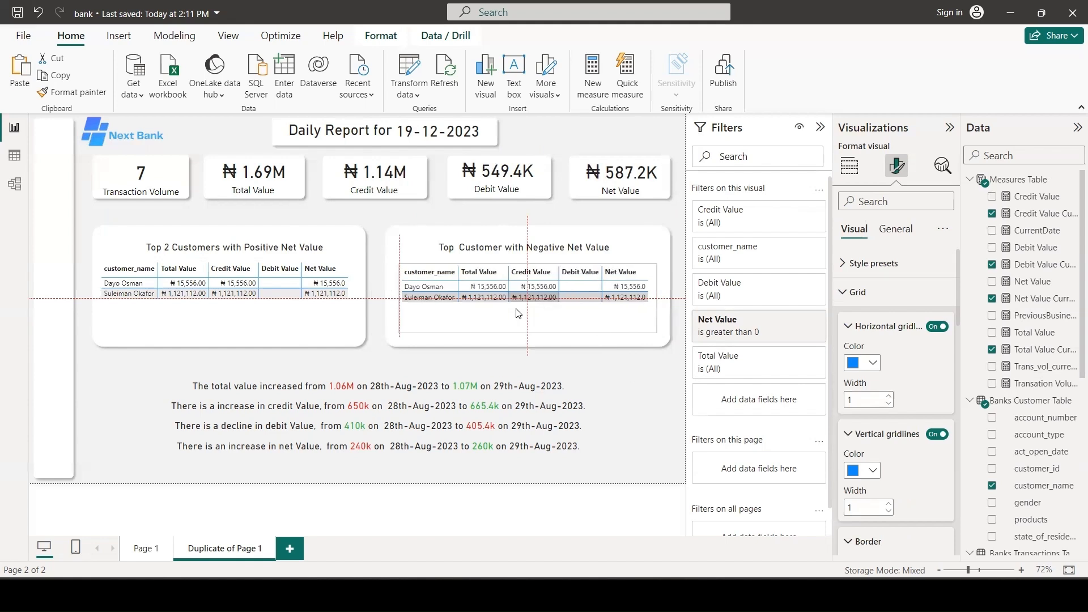
Step: Clear the copied table's Net Value filter and replace it with a condition of less than 0
{"action": "left_click", "coordinate": [748, 327]}
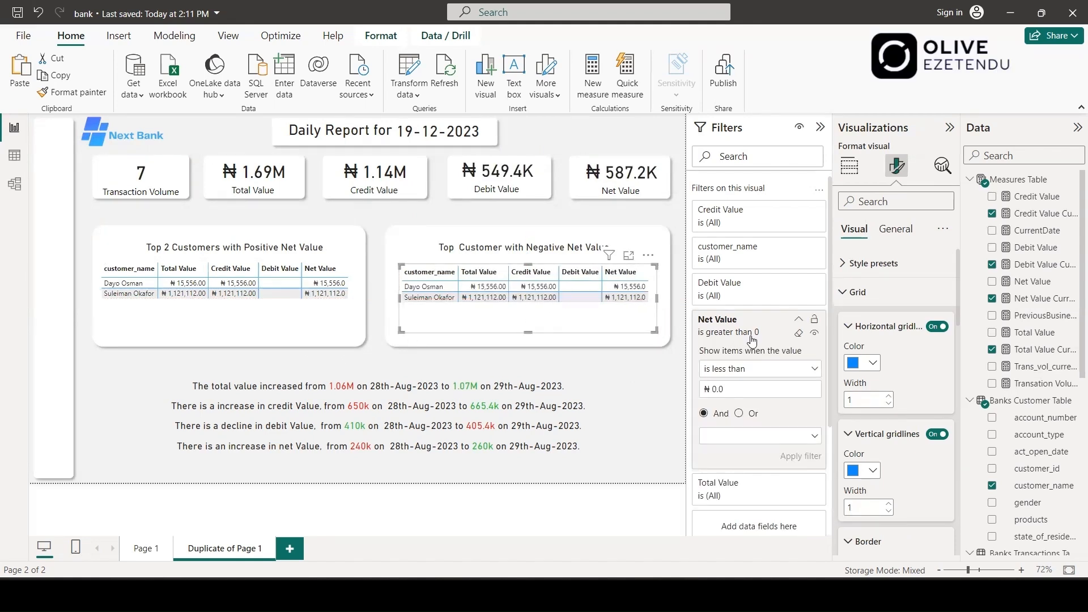
{"action": "left_click", "coordinate": [797, 335]}
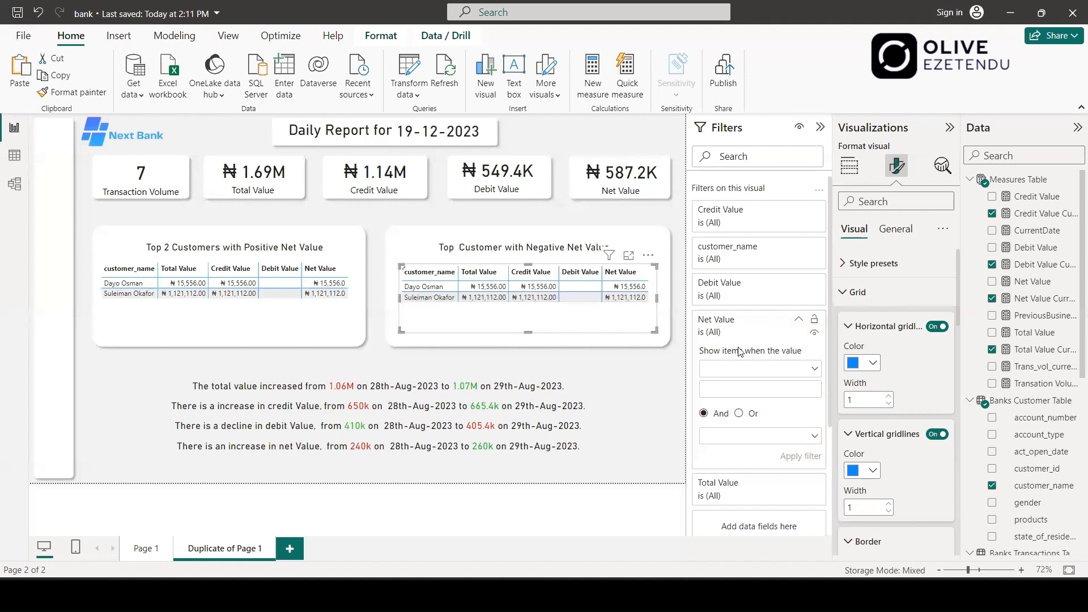
{"action": "left_click", "coordinate": [759, 369]}
{"action": "left_click", "coordinate": [762, 380]}
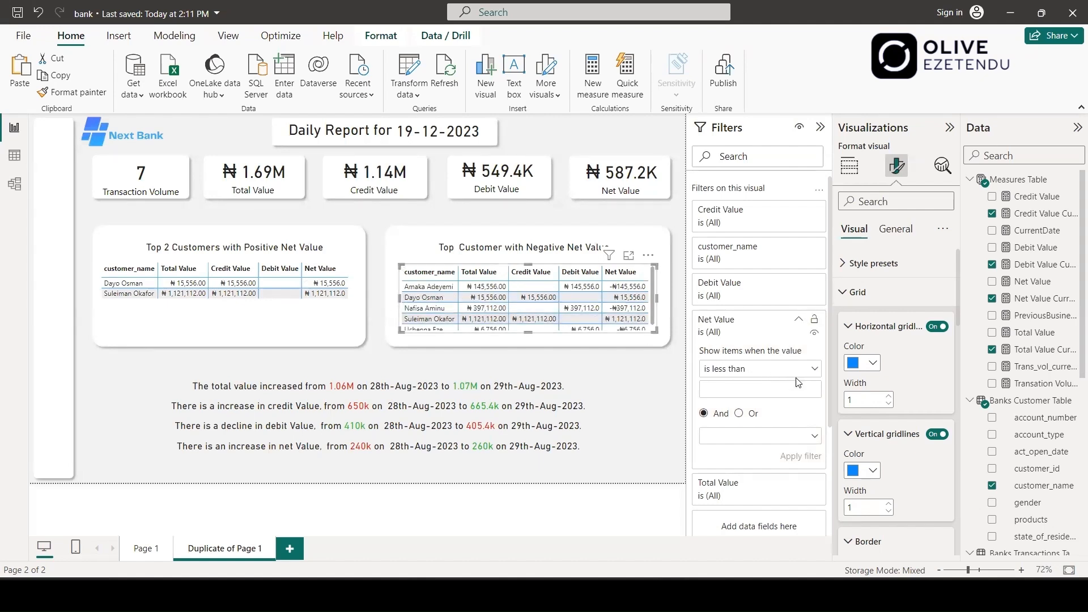
{"action": "left_click", "coordinate": [741, 374]}
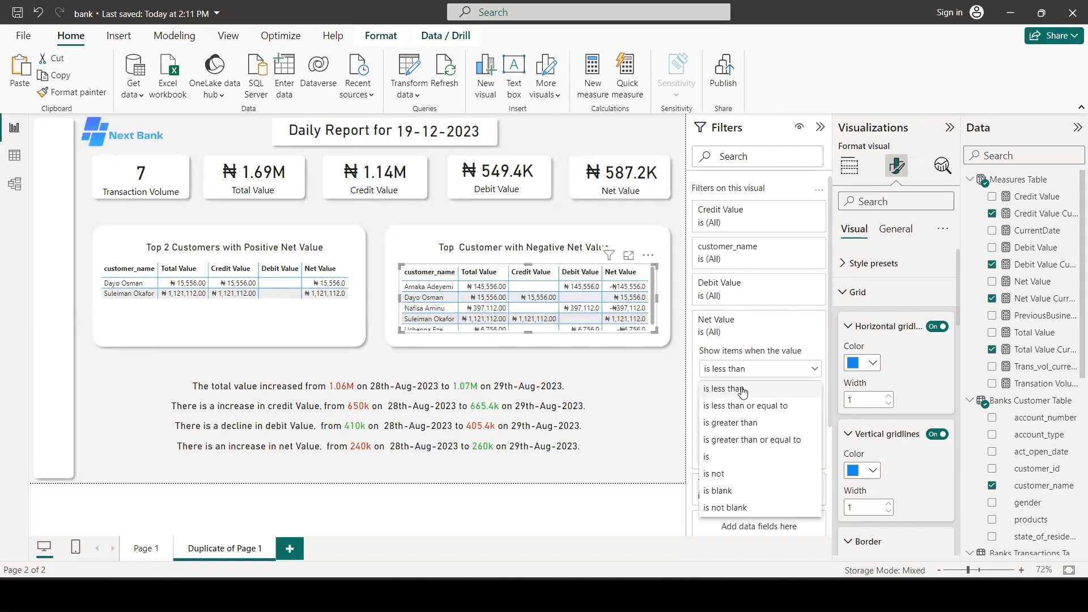
{"action": "left_click", "coordinate": [743, 393]}
{"action": "left_click", "coordinate": [743, 391]}
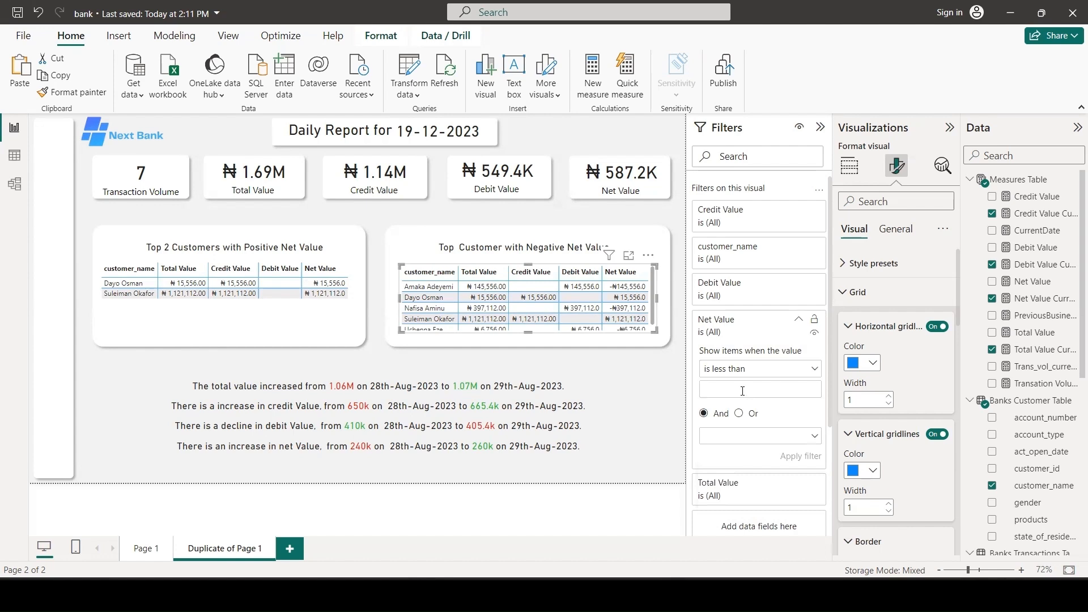
{"action": "type", "text": "0"}
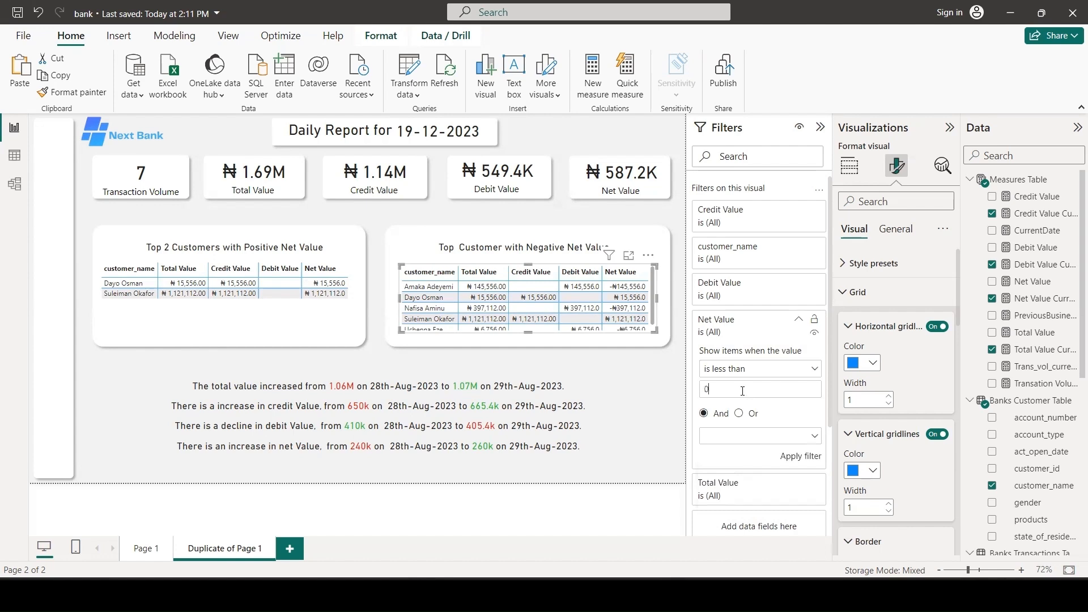
{"action": "left_click", "coordinate": [813, 458]}
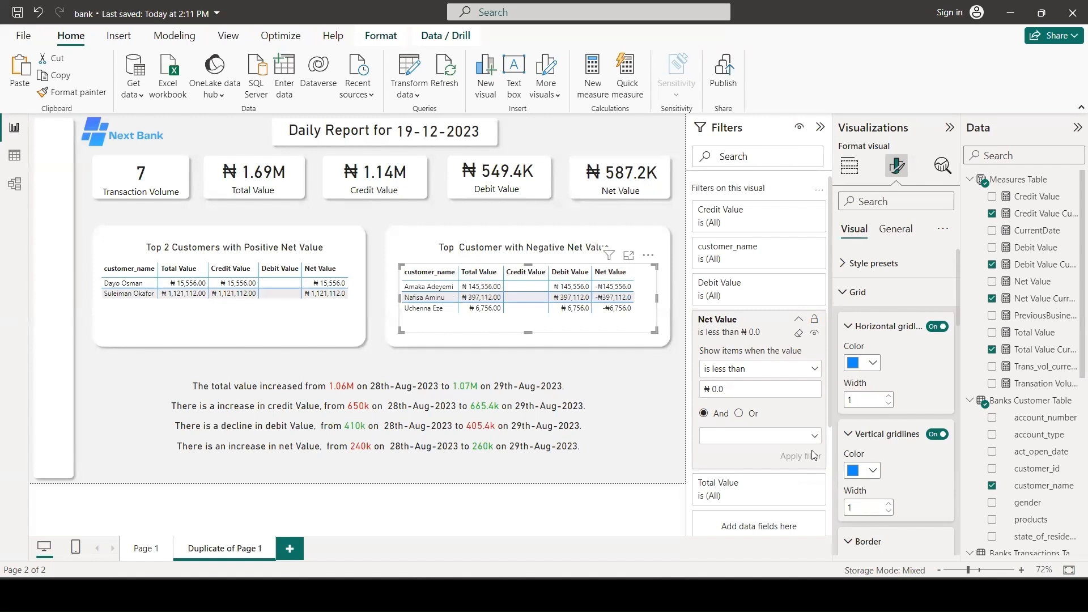
Step: Change the heading above the copied table to "Customers with Negative Net Value"
{"action": "left_click", "coordinate": [464, 247]}
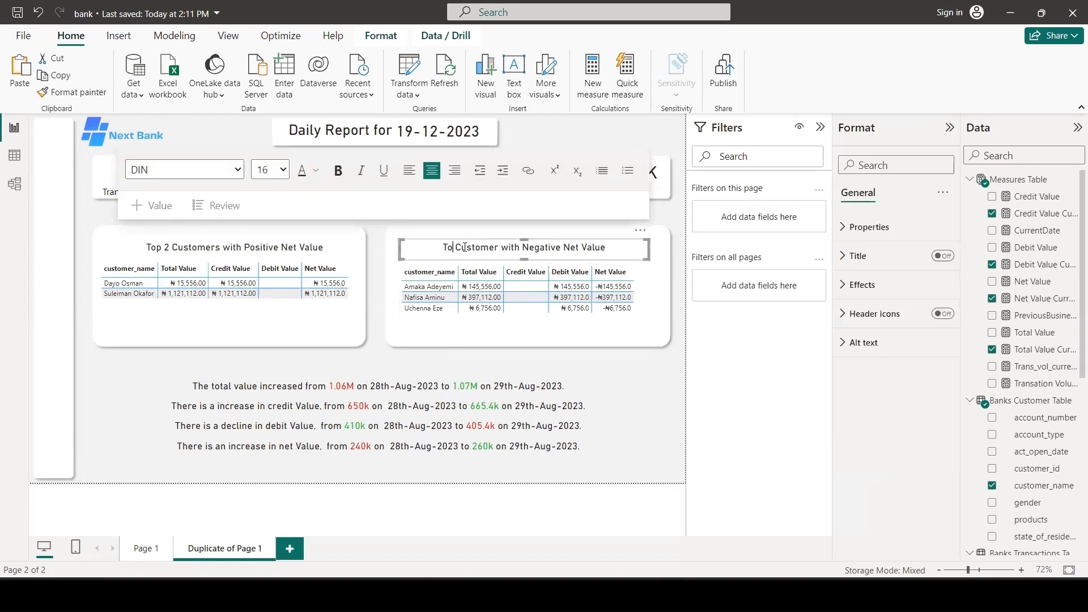
{"action": "key", "text": "BackSpace"}
{"action": "key", "text": "BackSpace"}
{"action": "key", "text": "BackSpace"}
{"action": "key", "text": "BackSpace"}
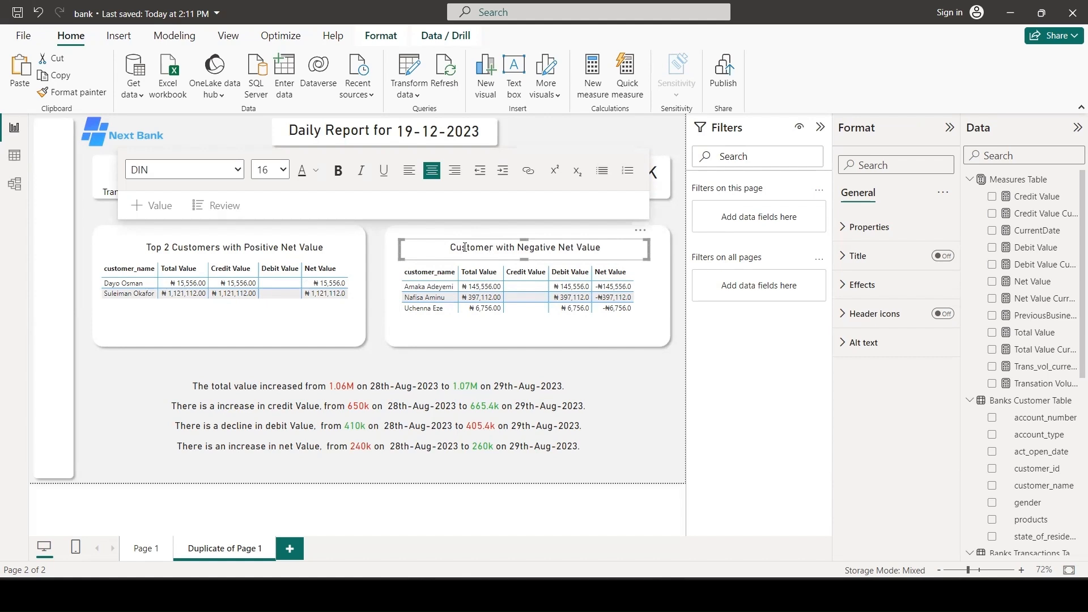
{"action": "type", "text": "s"}
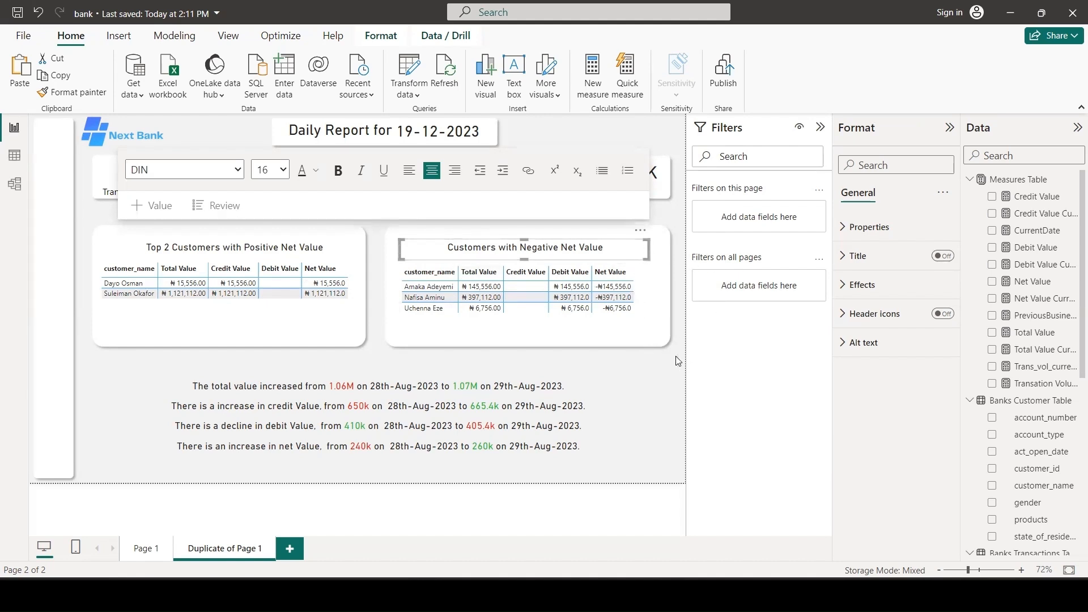
{"action": "left_click", "coordinate": [441, 242]}
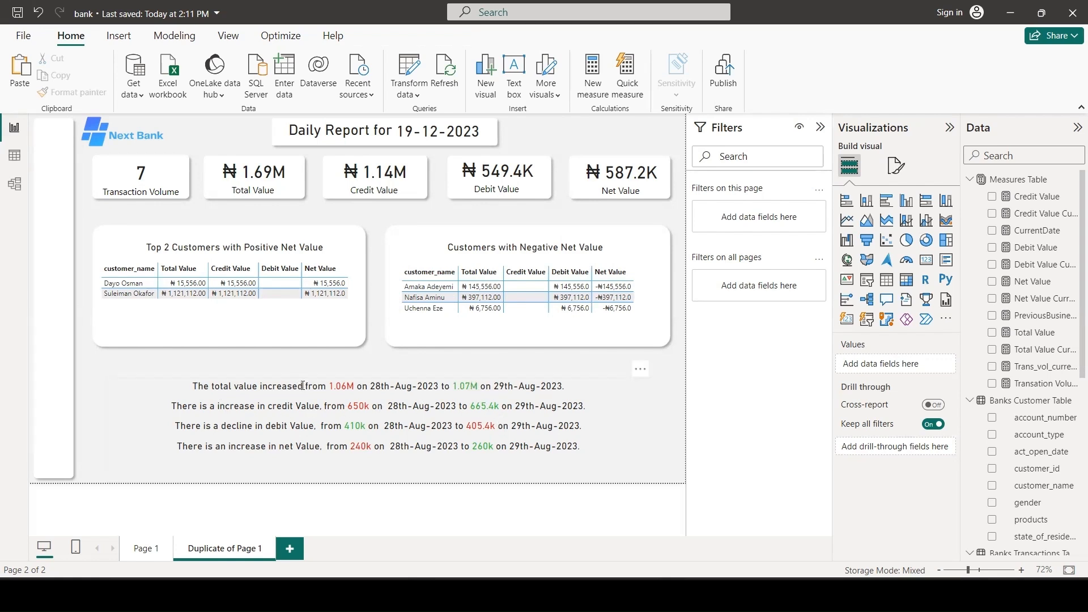
{"action": "left_click_drag", "start_coordinate": [304, 387], "coordinate": [262, 383]}
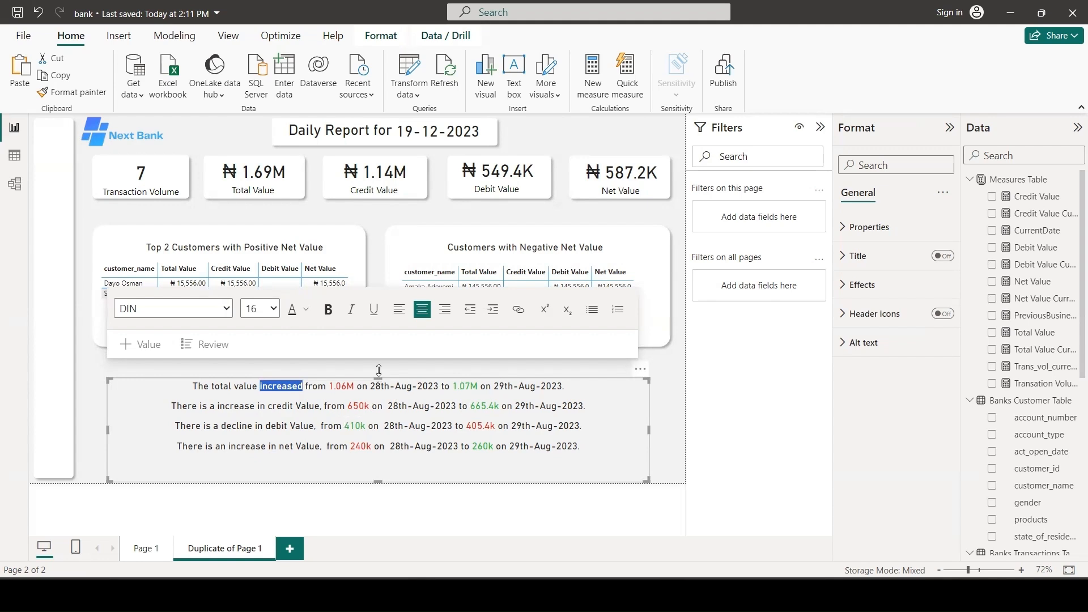
{"action": "left_click", "coordinate": [668, 408]}
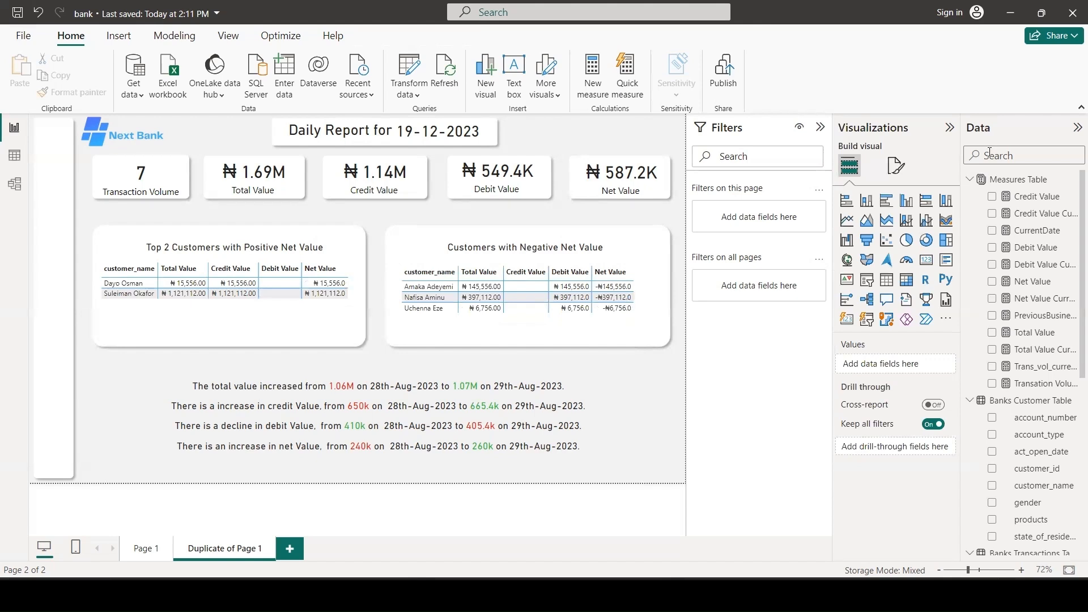
Step: Create a measure in the Measures Table: 2PrevDay = FORMAT([PreviousBusinessDay]-1, "DD-MM-YYYY")
{"action": "left_click", "coordinate": [996, 180]}
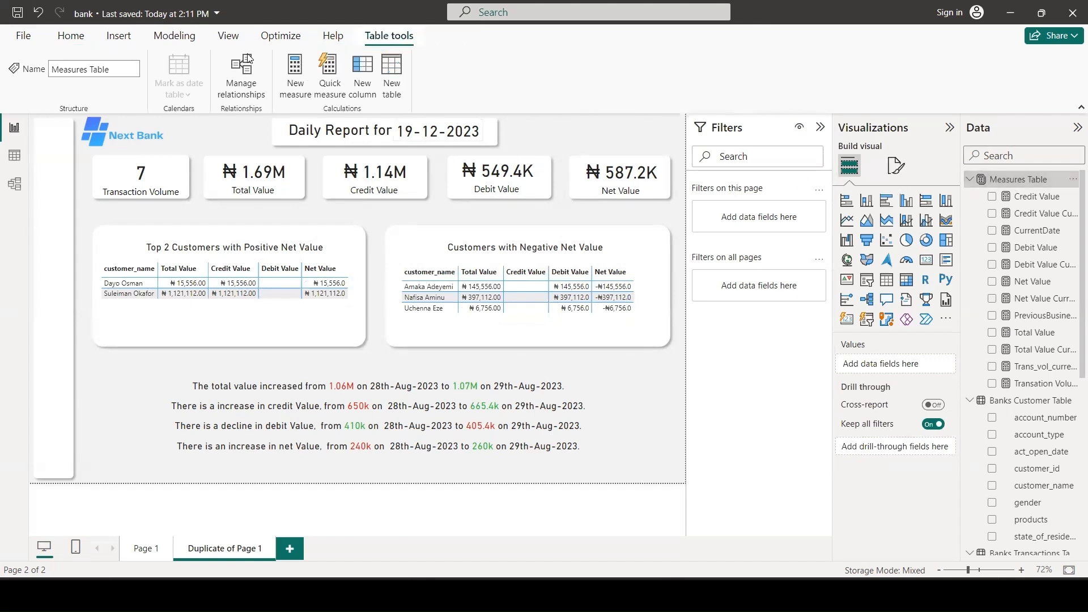
{"action": "left_click", "coordinate": [291, 67]}
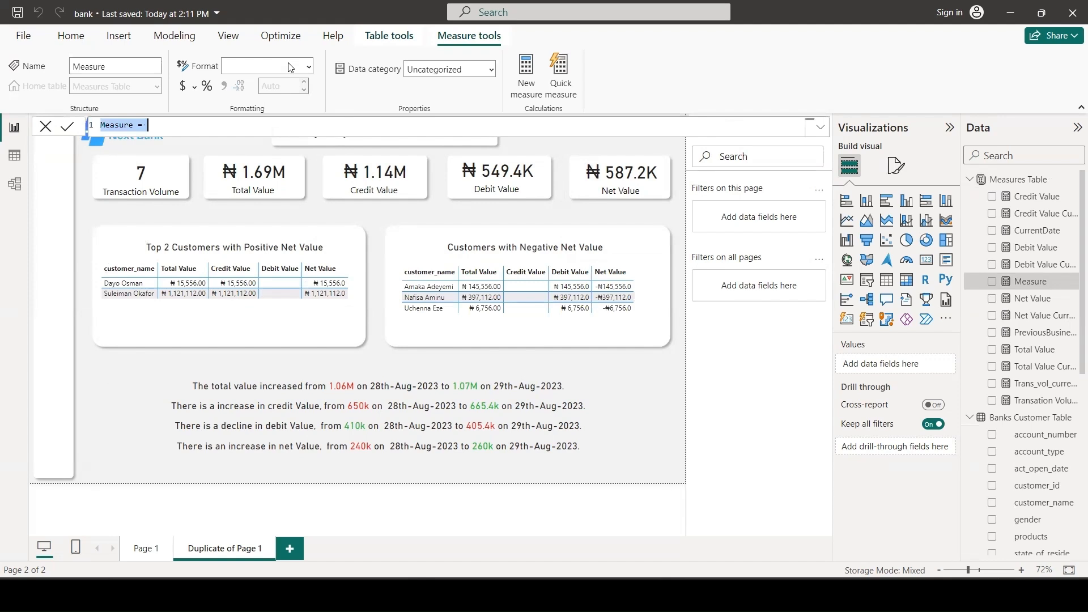
{"action": "type", "text": "2PrevDay = FORMAT([PreviousBusinessDay]-1, \"DD-MM-YYYY\")"}
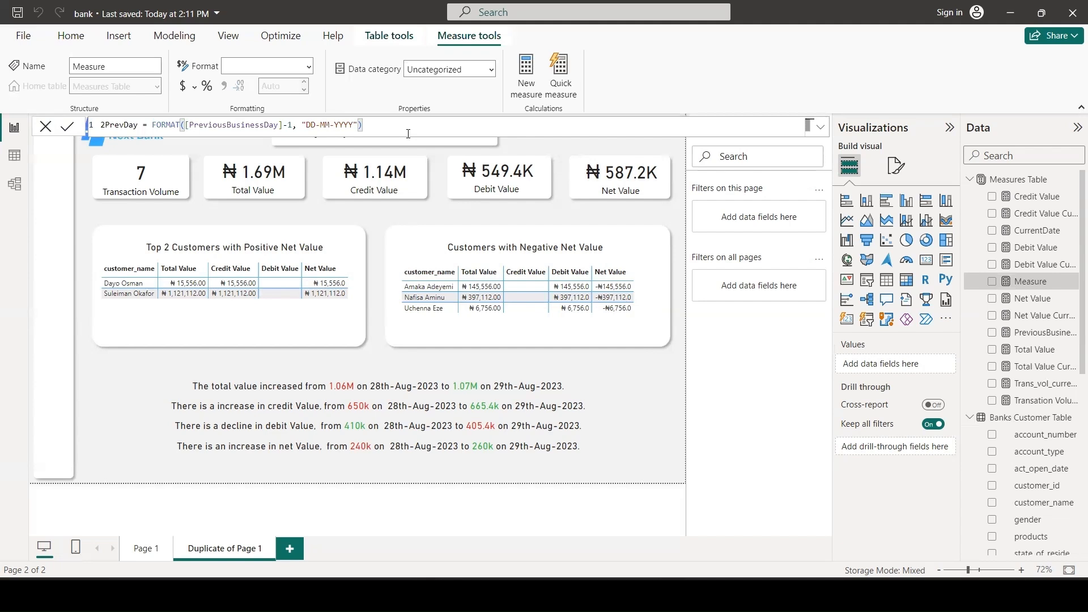
{"action": "left_click", "coordinate": [657, 228]}
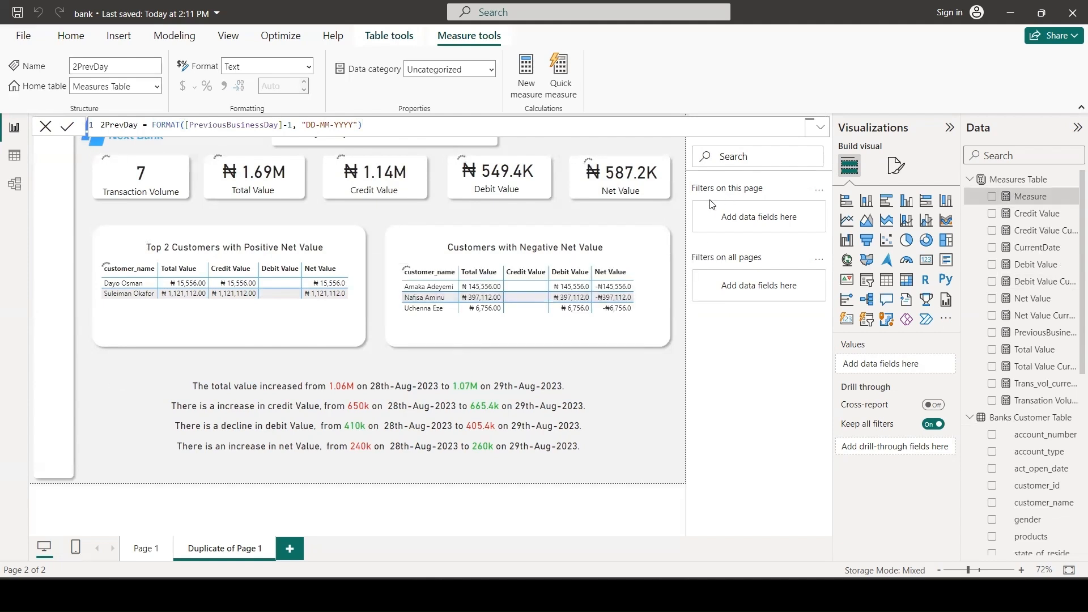
Step: Duplicate the Net Value card, place the copy near the first summary line's end, switch its field to 2PrevDay and resize it to fit the date
{"action": "left_click", "coordinate": [637, 185]}
{"action": "key", "text": "ctrl+c"}
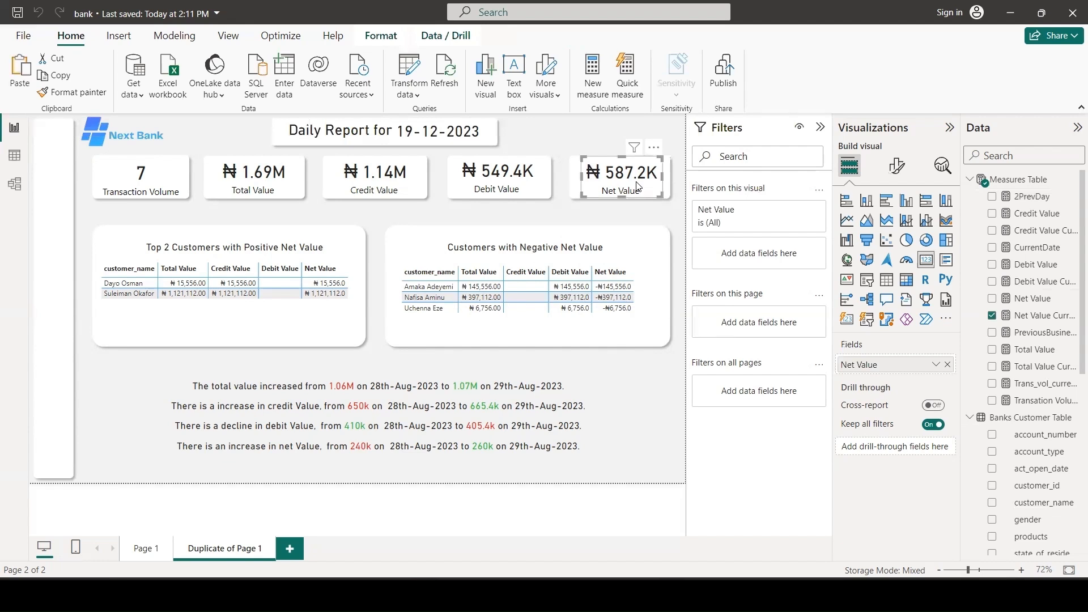
{"action": "key", "text": "ctrl+v"}
{"action": "left_click_drag", "start_coordinate": [622, 214], "coordinate": [623, 411]}
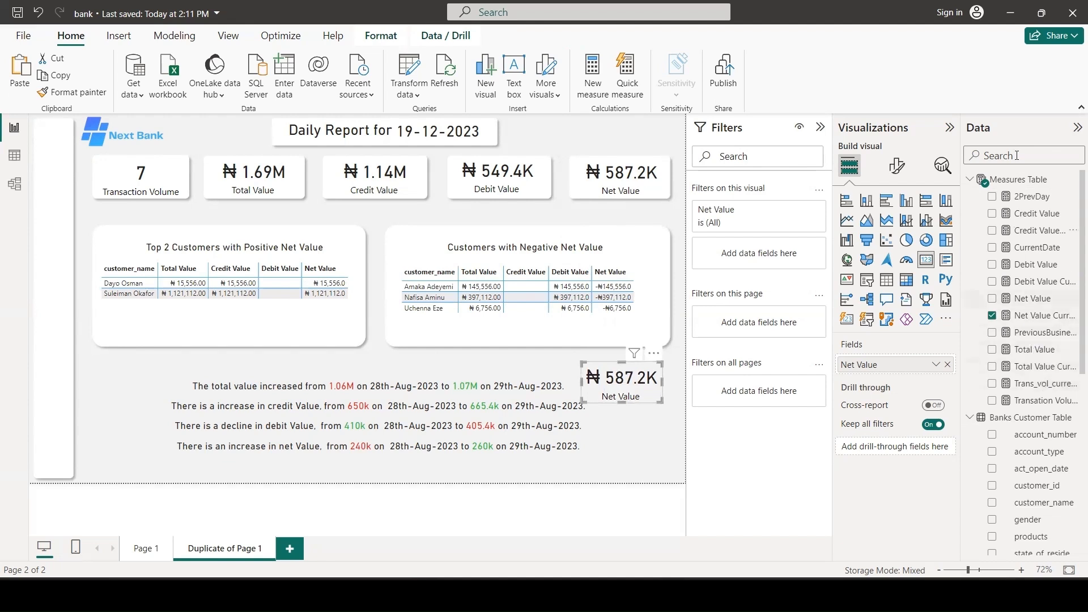
{"action": "left_click_drag", "start_coordinate": [1032, 196], "coordinate": [907, 368]}
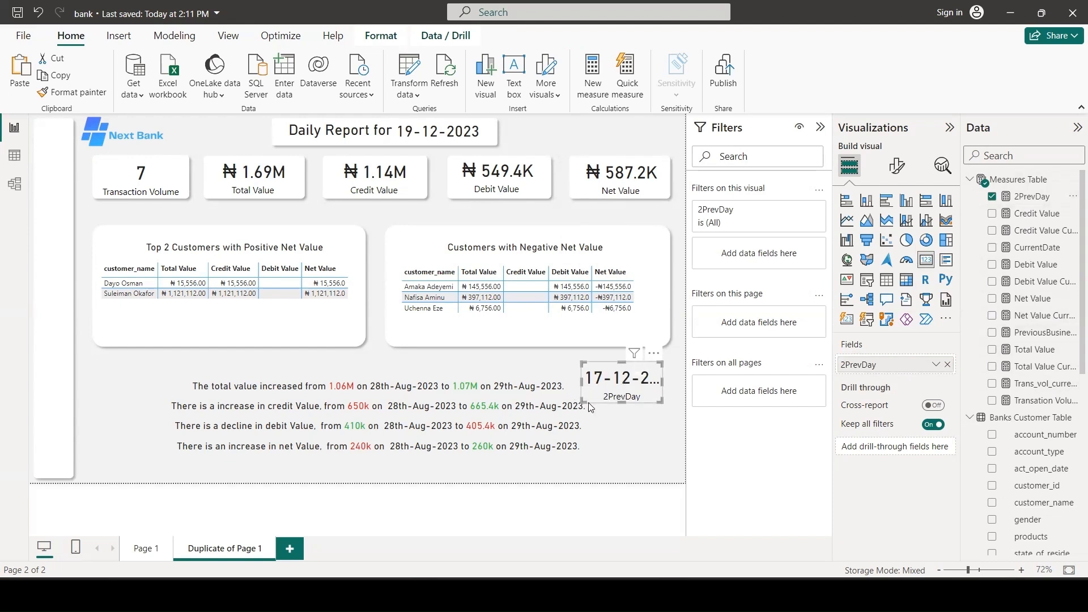
{"action": "left_click_drag", "start_coordinate": [589, 397], "coordinate": [567, 387]}
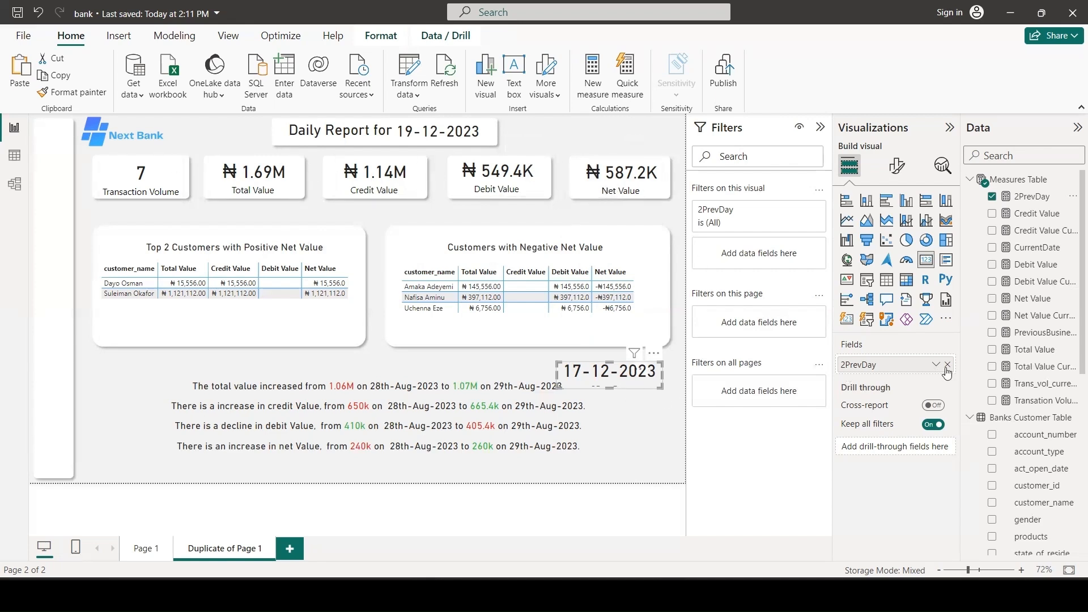
Step: Turn off the 2PrevDay card's category label and set its callout value font size to 21
{"action": "left_click", "coordinate": [897, 166]}
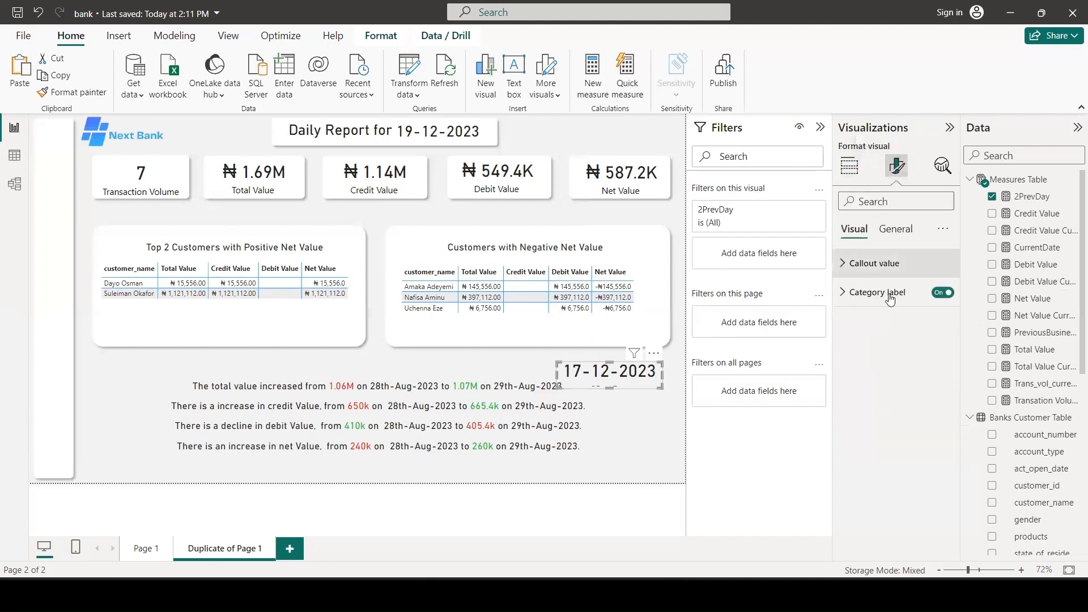
{"action": "left_click", "coordinate": [942, 292]}
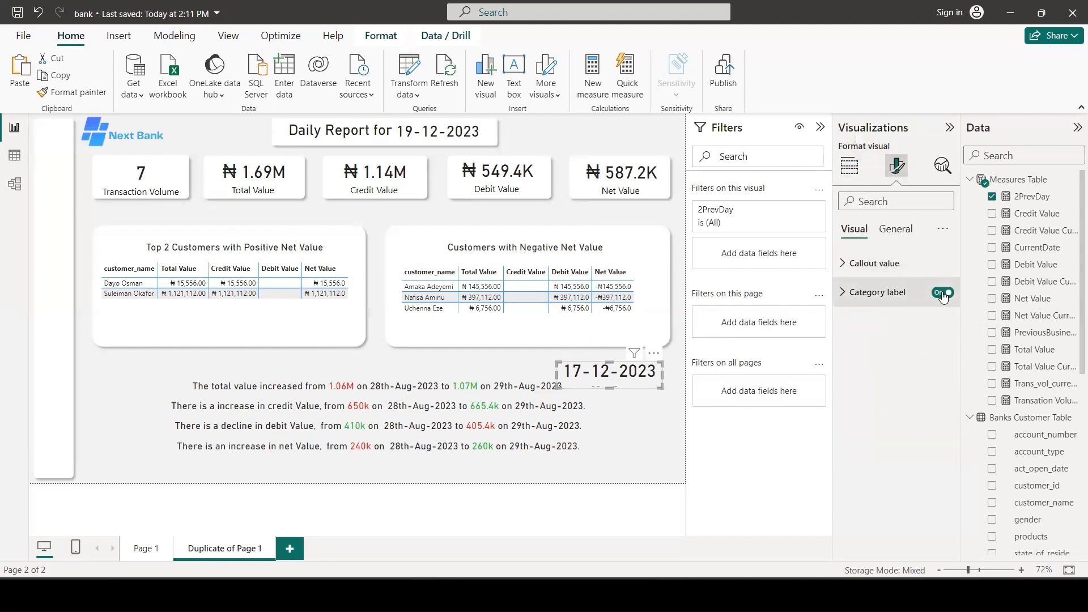
{"action": "left_click", "coordinate": [888, 265]}
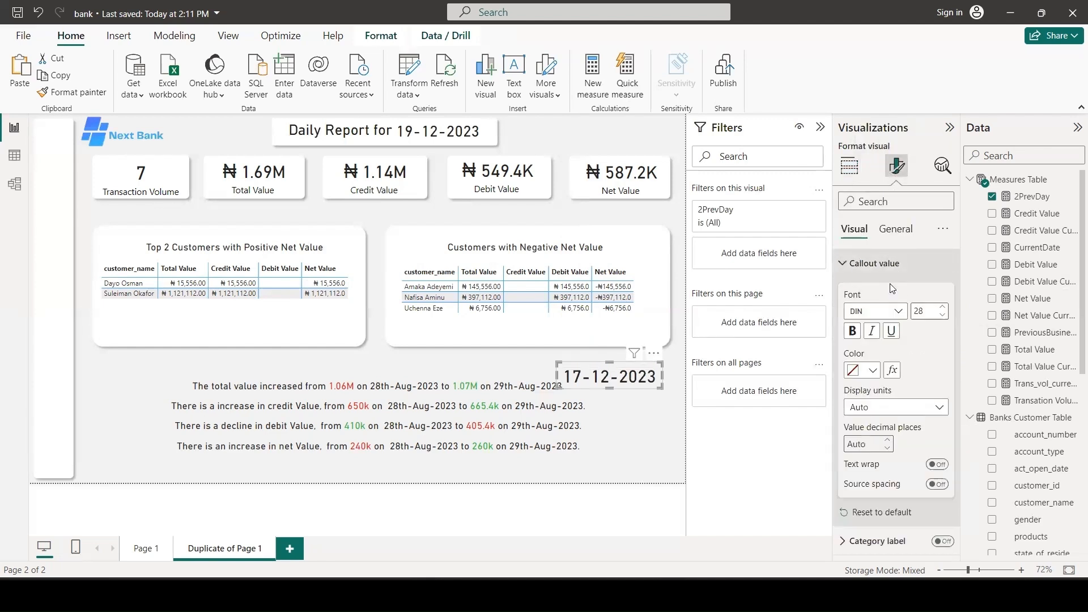
{"action": "left_click", "coordinate": [943, 316]}
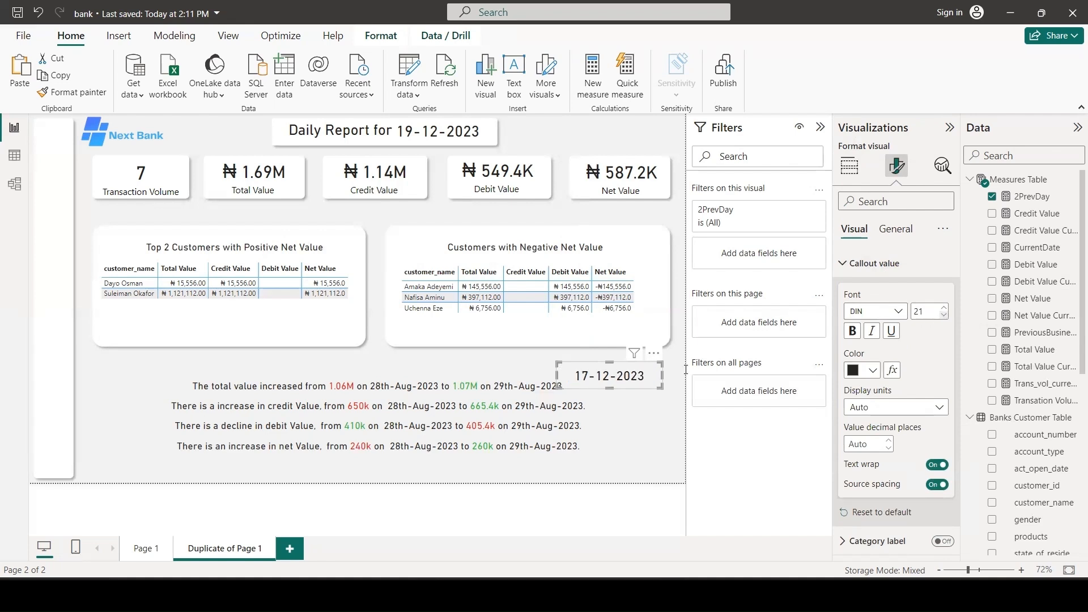
Step: Delete the fixed dates 29th-Aug-2023 and 28th-Aug-2023 from the total value summary line
{"action": "left_click_drag", "start_coordinate": [559, 389], "coordinate": [496, 388]}
{"action": "left_click", "coordinate": [546, 388]}
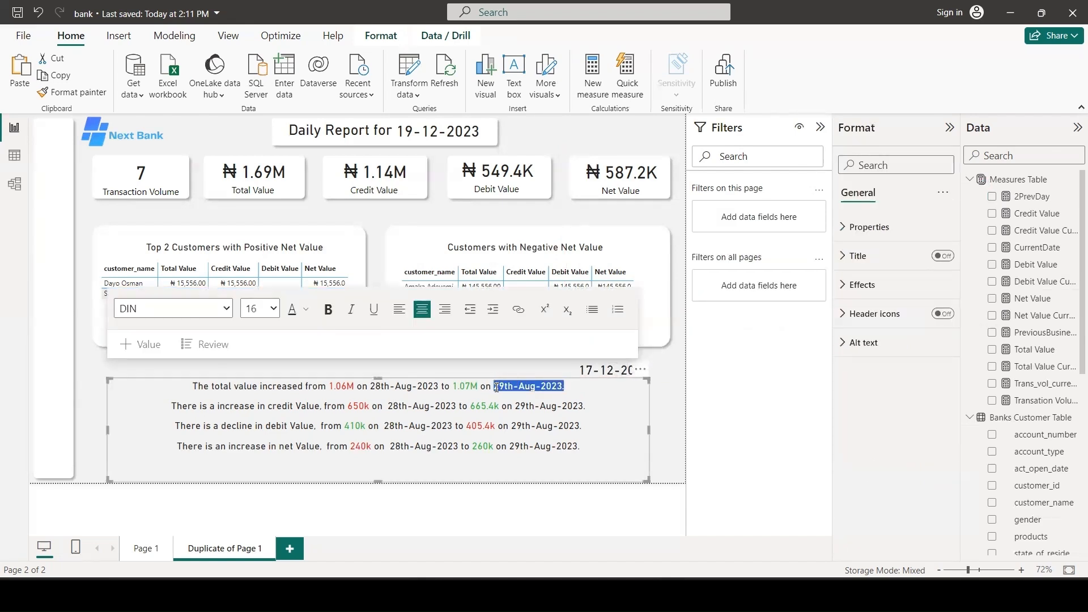
{"action": "key", "text": "BackSpace"}
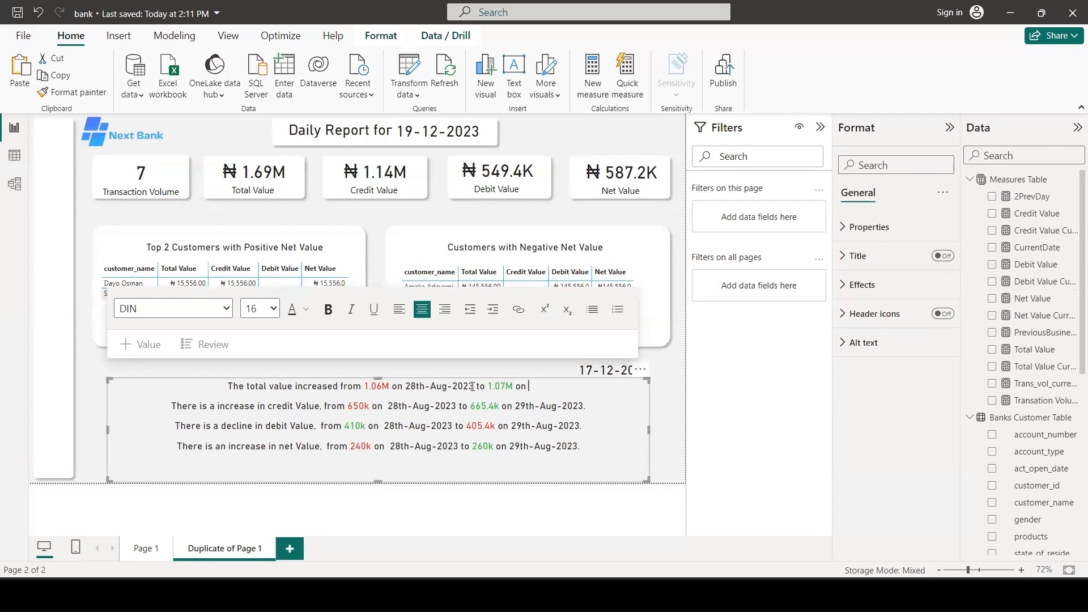
{"action": "left_click_drag", "start_coordinate": [474, 387], "coordinate": [413, 388]}
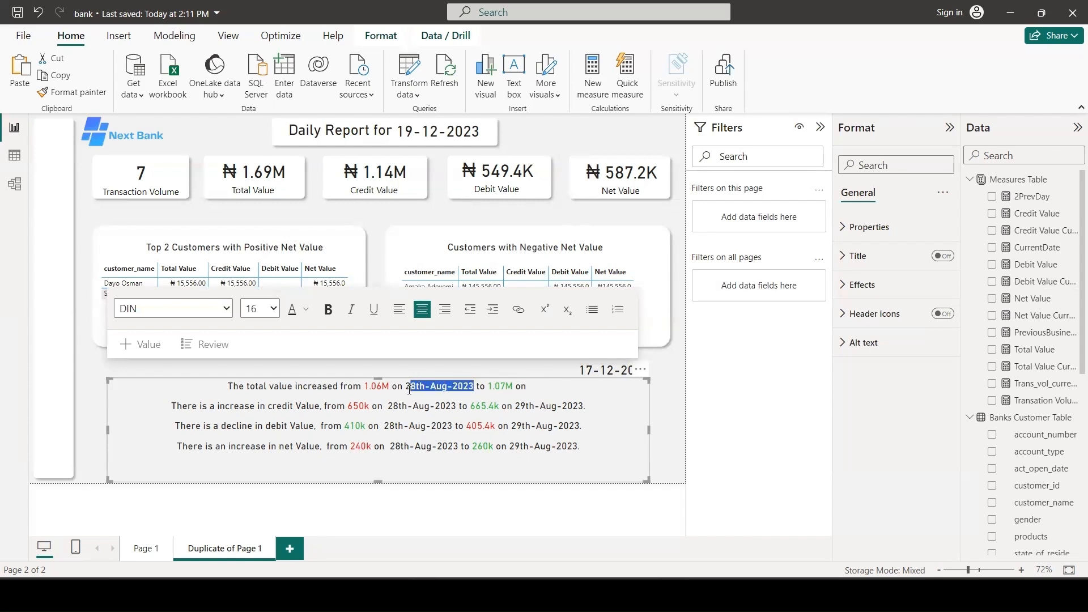
{"action": "key", "text": "BackSpace"}
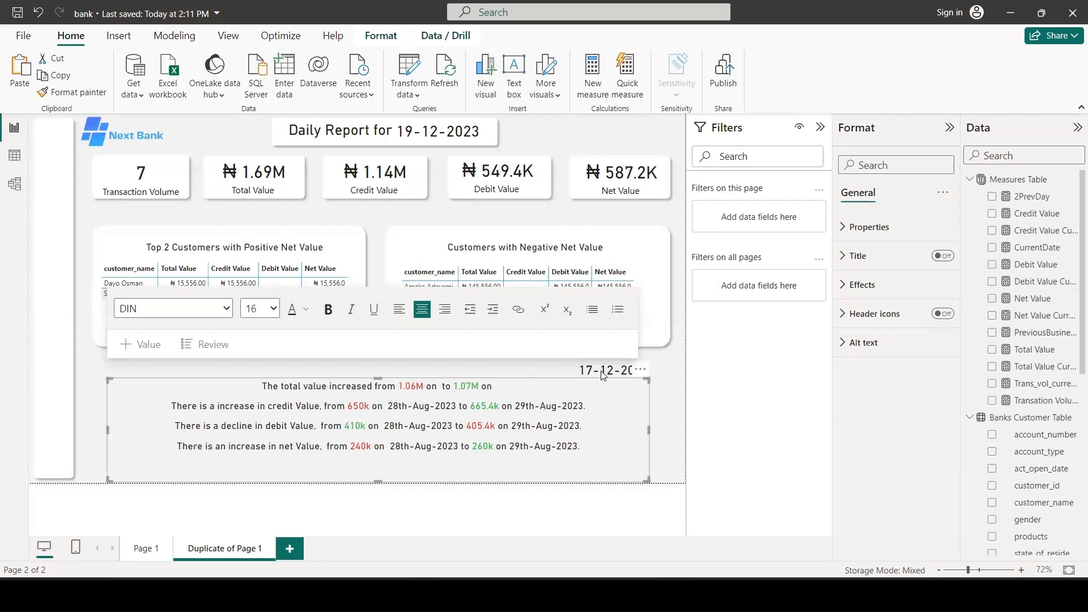
Step: Delete "to 1.07M on" from the total value summary line and place the 2PrevDay card right after its remaining text
{"action": "left_click", "coordinate": [642, 376]}
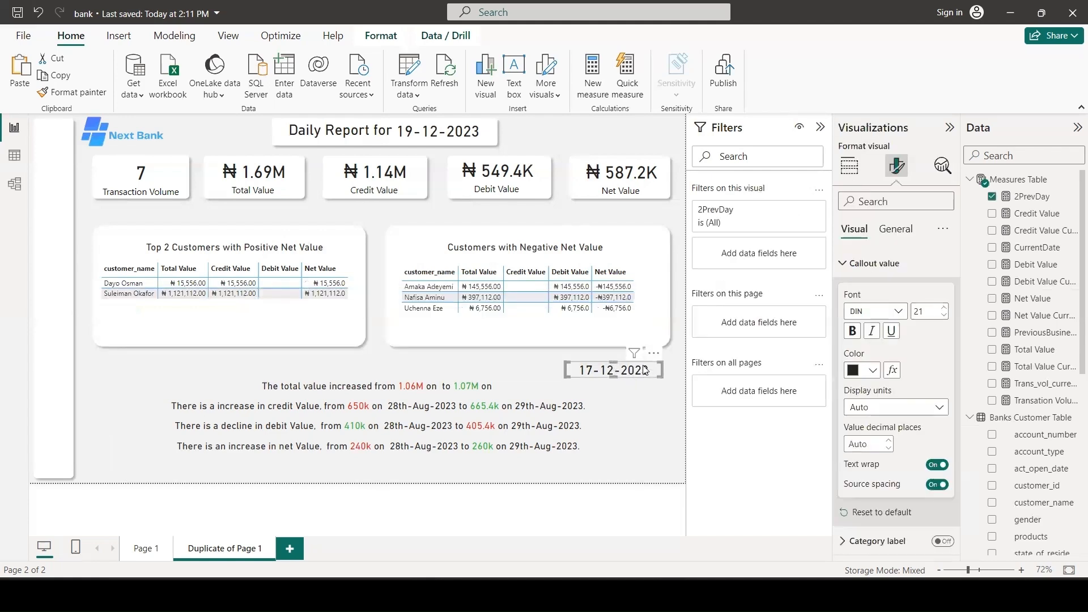
{"action": "left_click_drag", "start_coordinate": [645, 370], "coordinate": [446, 387]}
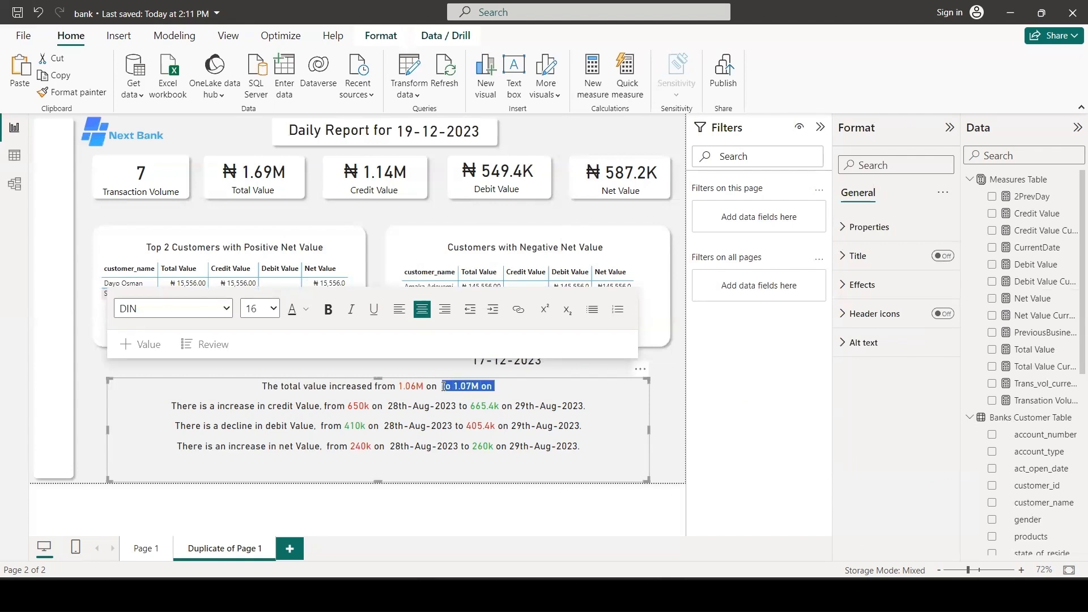
{"action": "key", "text": "BackSpace"}
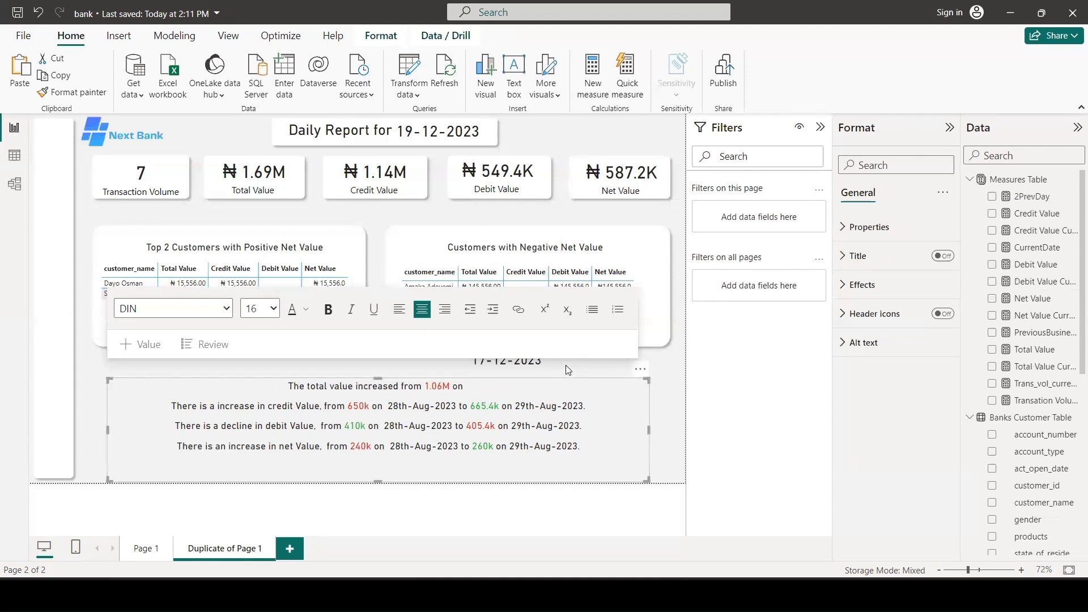
{"action": "left_click", "coordinate": [544, 363]}
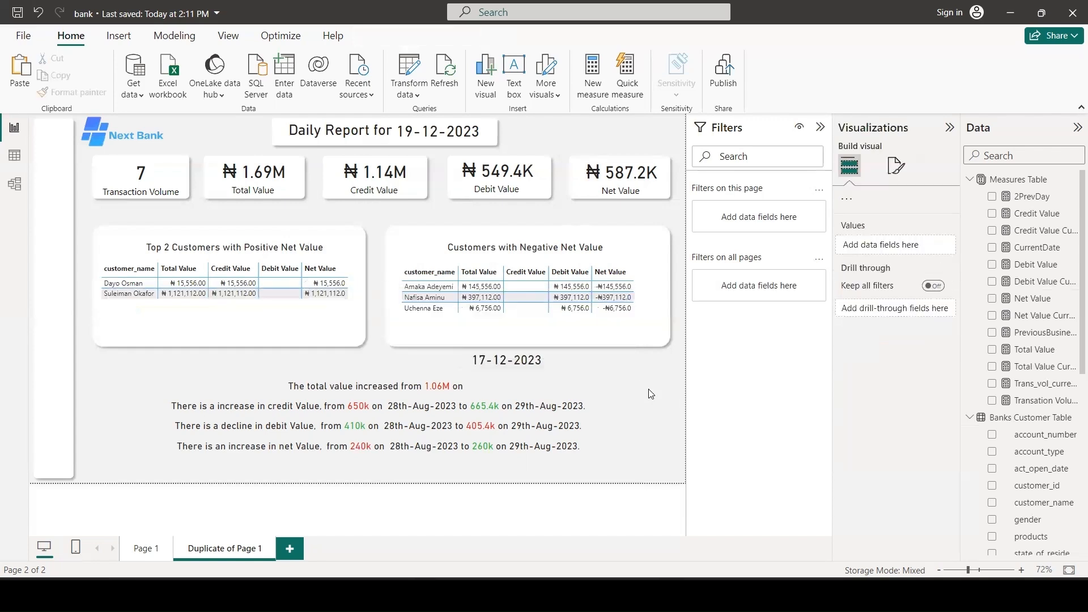
{"action": "left_click", "coordinate": [517, 362]}
{"action": "left_click_drag", "start_coordinate": [517, 364], "coordinate": [520, 386]}
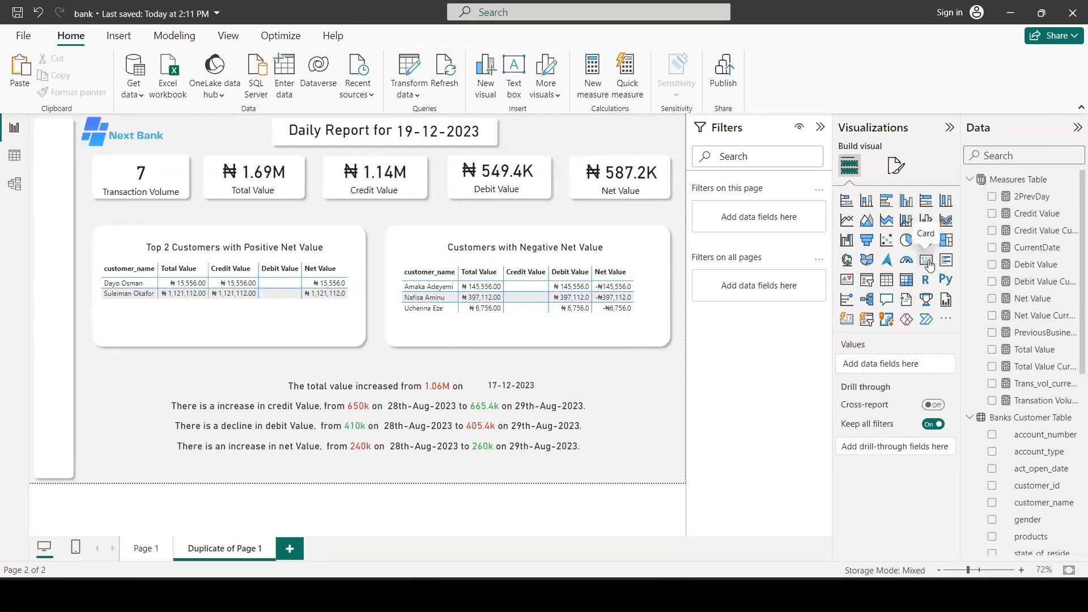
Step: Add a new card showing PreviousBusinessDay and move it beside the summary text
{"action": "left_click", "coordinate": [927, 262]}
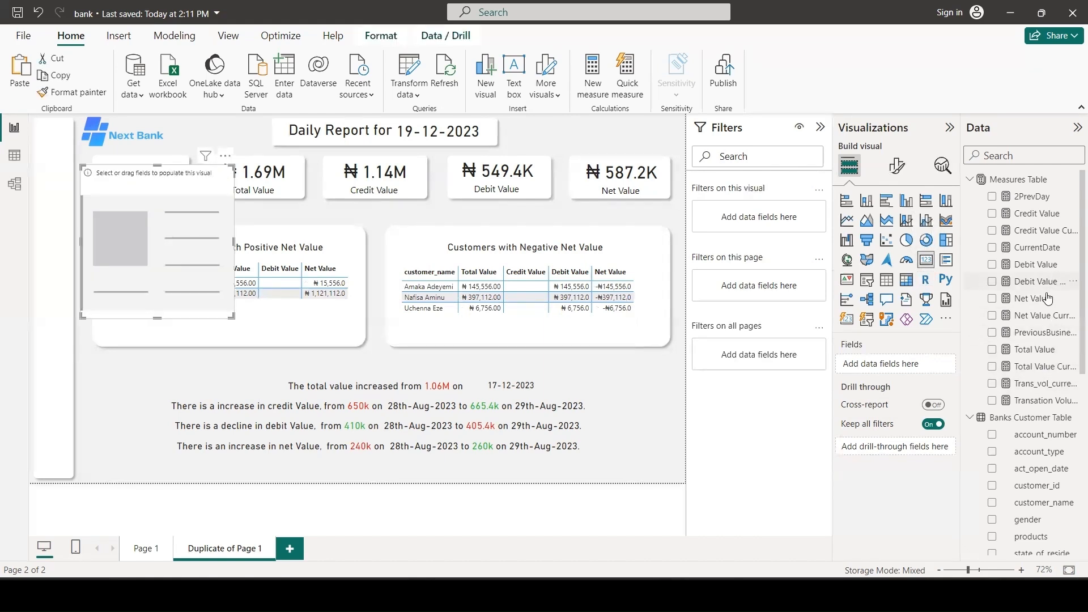
{"action": "left_click_drag", "start_coordinate": [950, 333], "coordinate": [910, 359]}
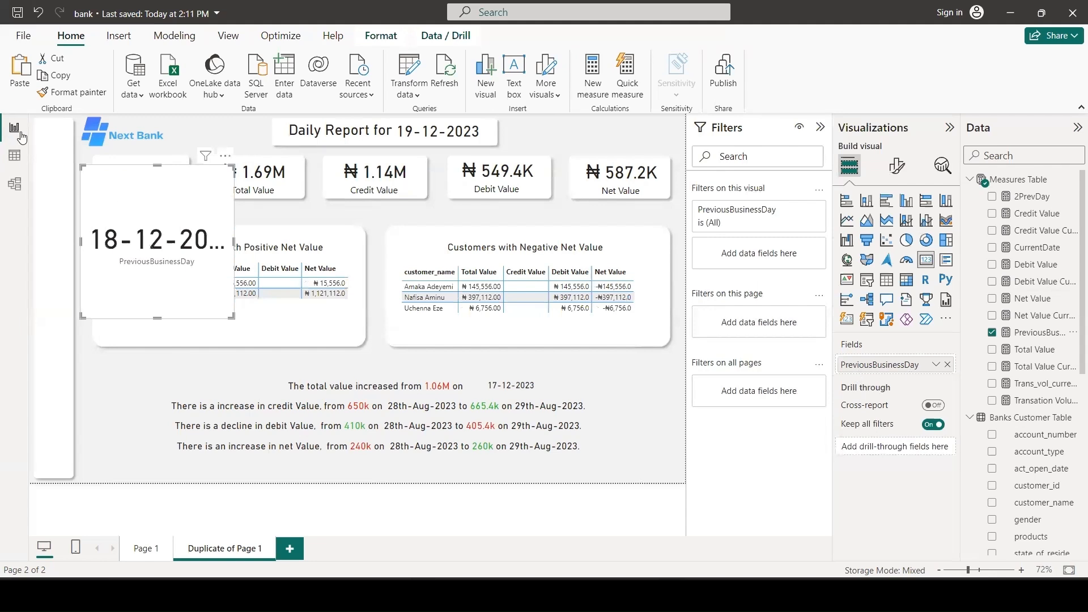
{"action": "left_click_drag", "start_coordinate": [147, 216], "coordinate": [624, 381]}
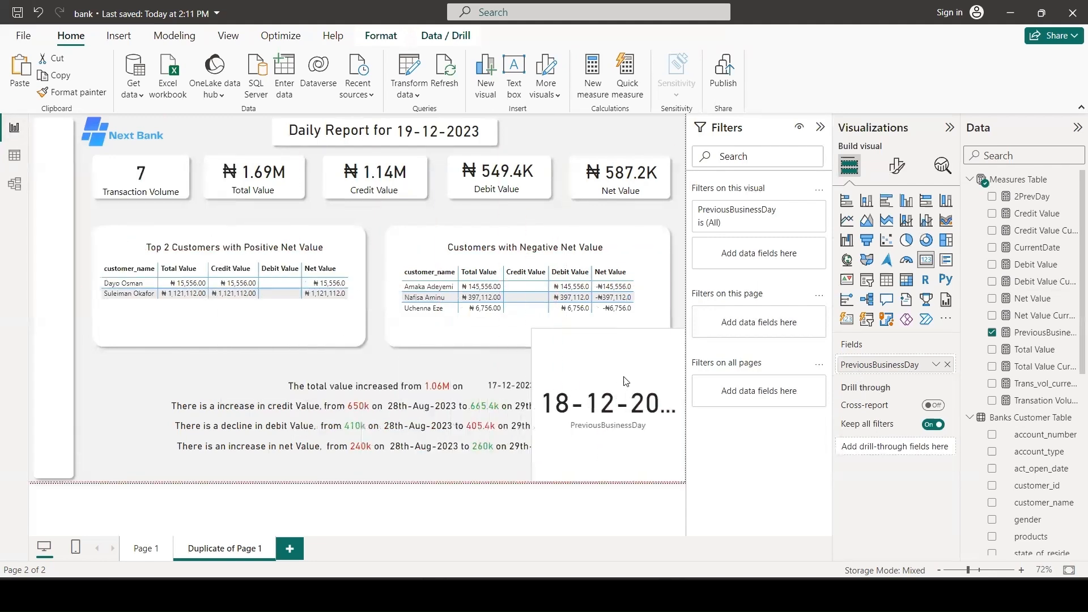
{"action": "left_click", "coordinate": [899, 166]}
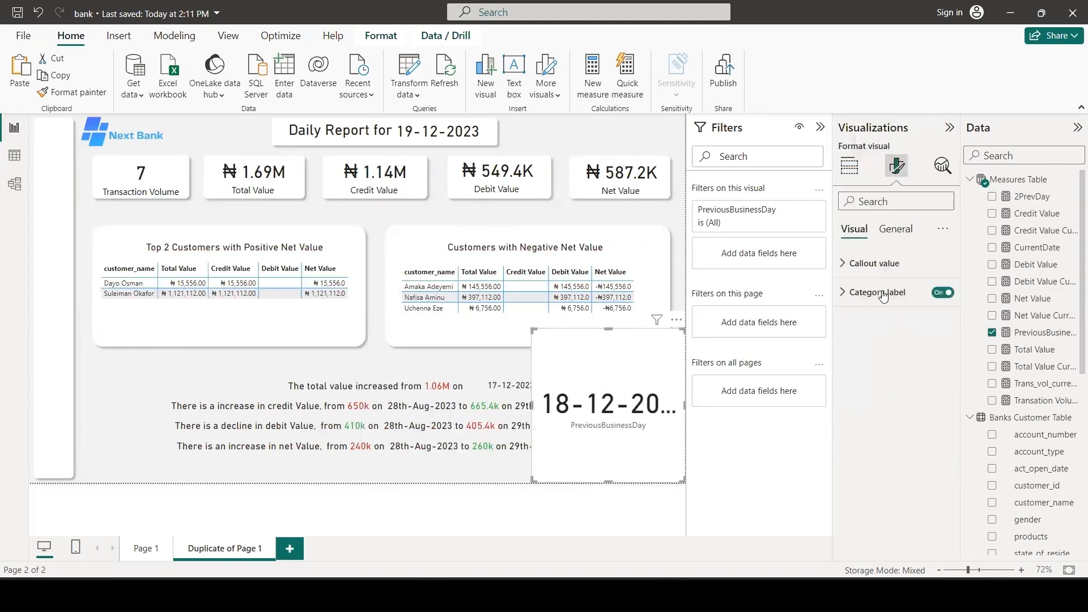
{"action": "left_click", "coordinate": [77, 93]}
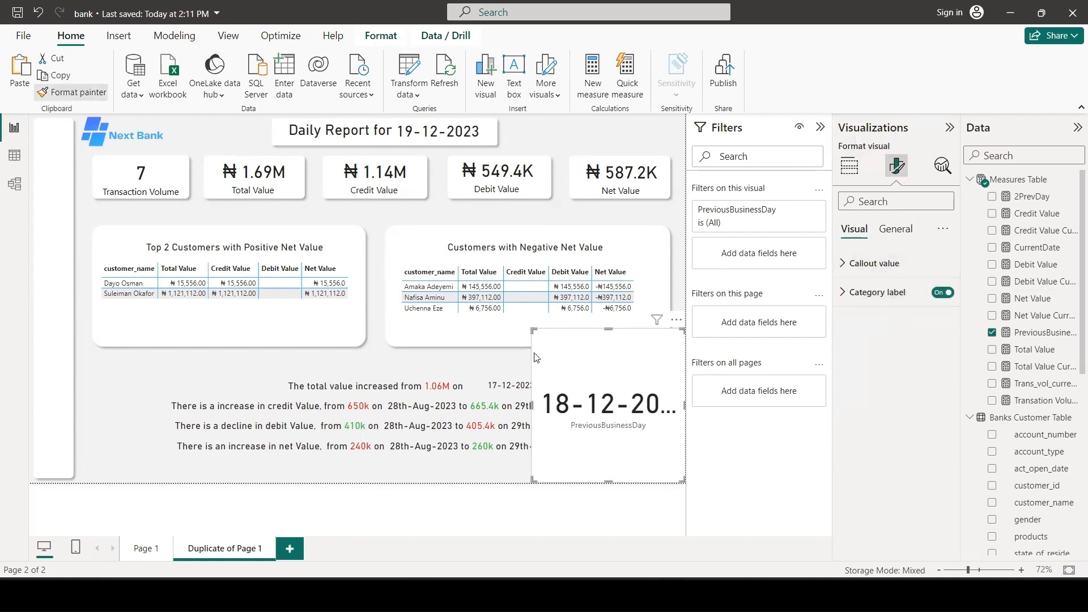
{"action": "left_click", "coordinate": [608, 380]}
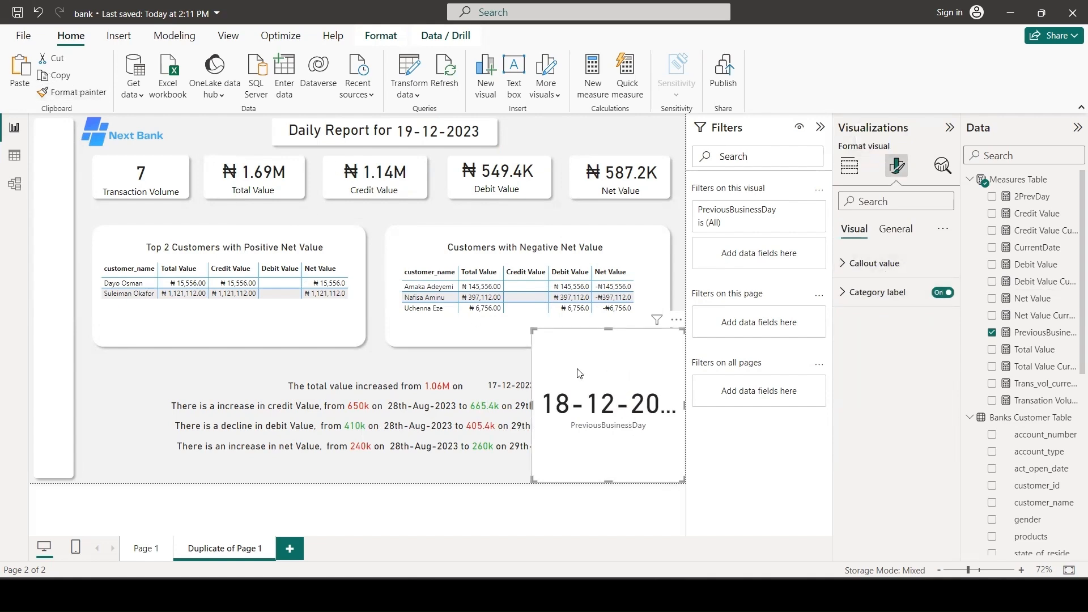
Step: Copy the 2PrevDay card's formatting to the PreviousBusinessDay card and shrink that card to fit its date level with the total value line
{"action": "left_click", "coordinate": [507, 387]}
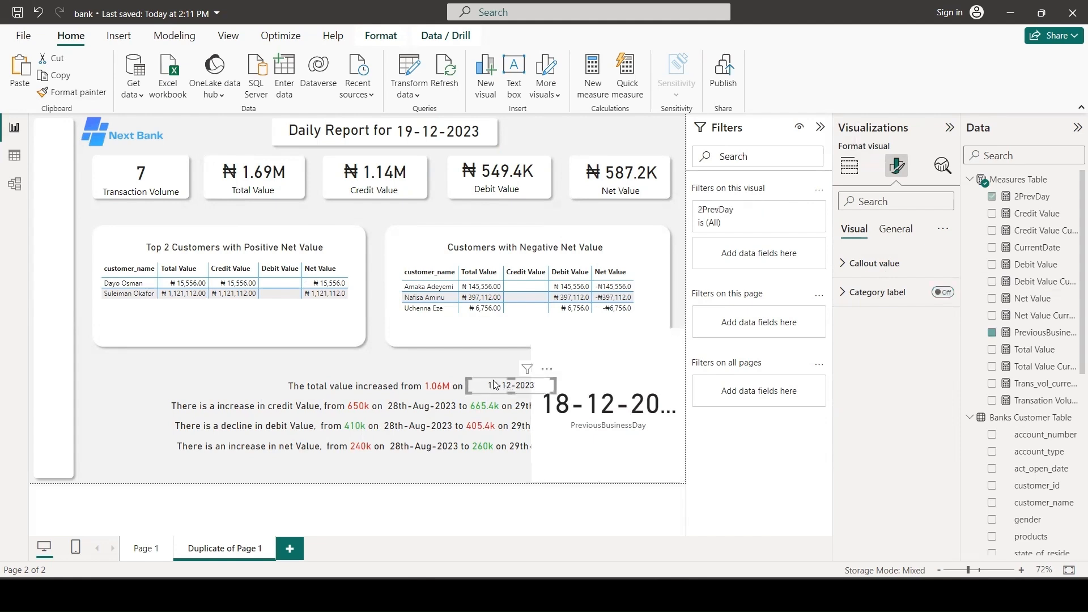
{"action": "left_click", "coordinate": [76, 94]}
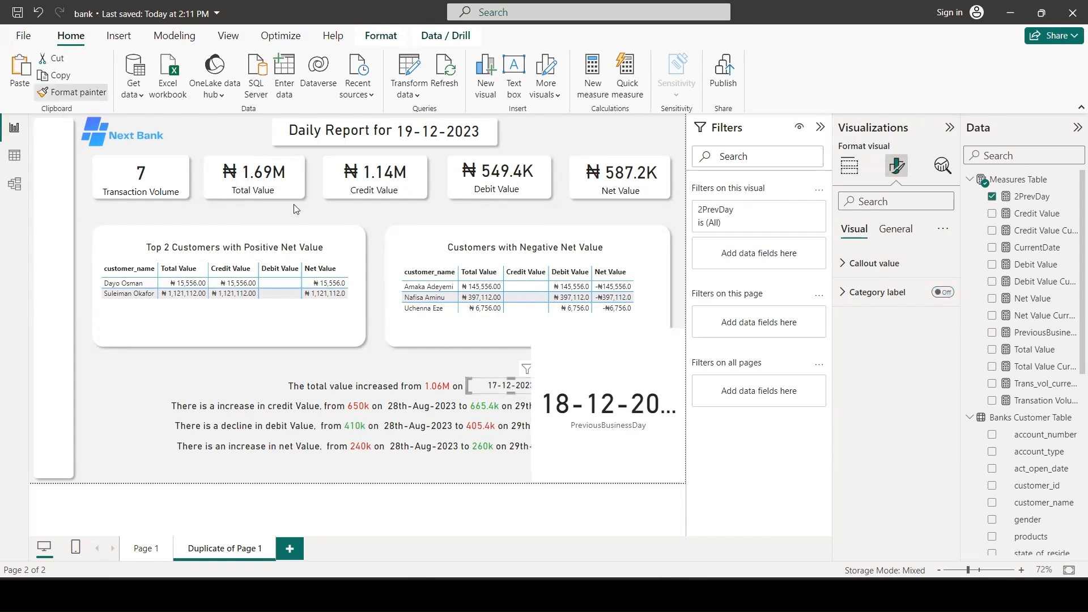
{"action": "left_click", "coordinate": [606, 382]}
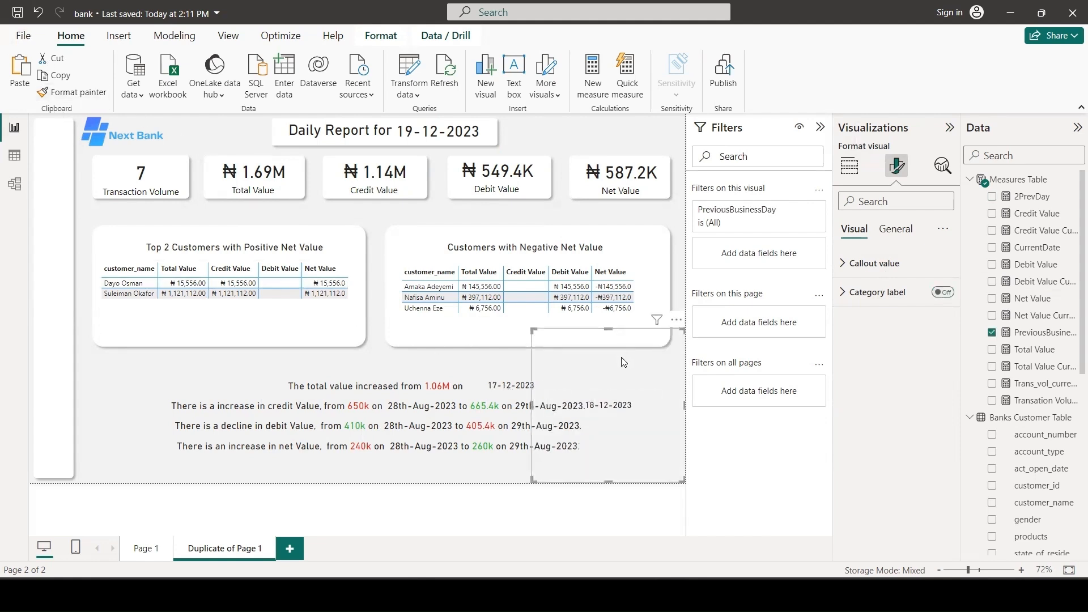
{"action": "left_click_drag", "start_coordinate": [534, 330], "coordinate": [620, 391]}
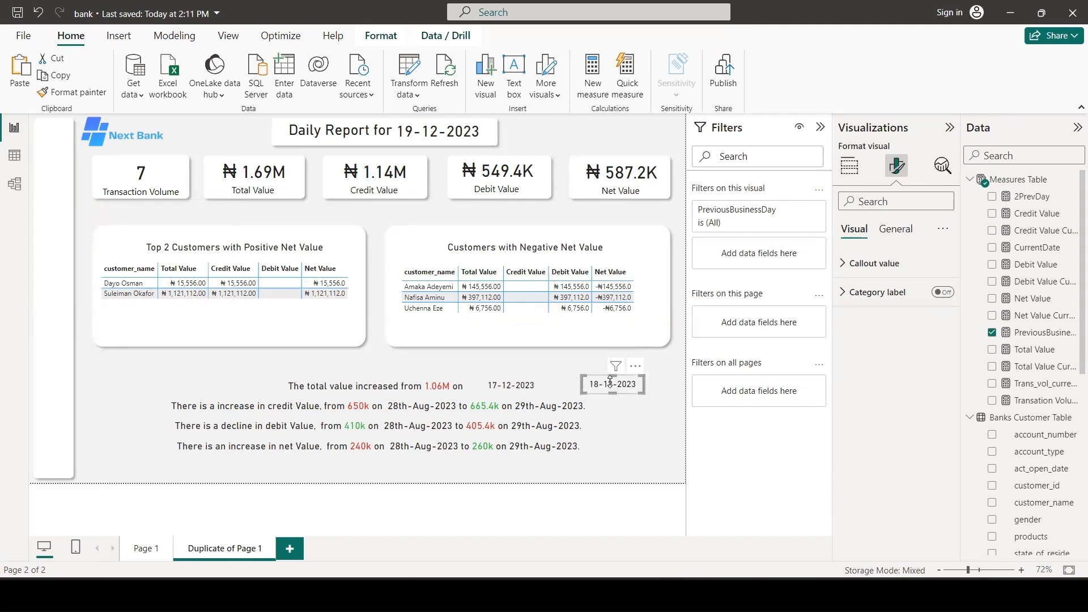
Step: Create a 2Prev TV measure summing transaction_amount where transaction_date equals PreviousBusinessDay minus 1, and show it in a new card
{"action": "left_click", "coordinate": [384, 392]}
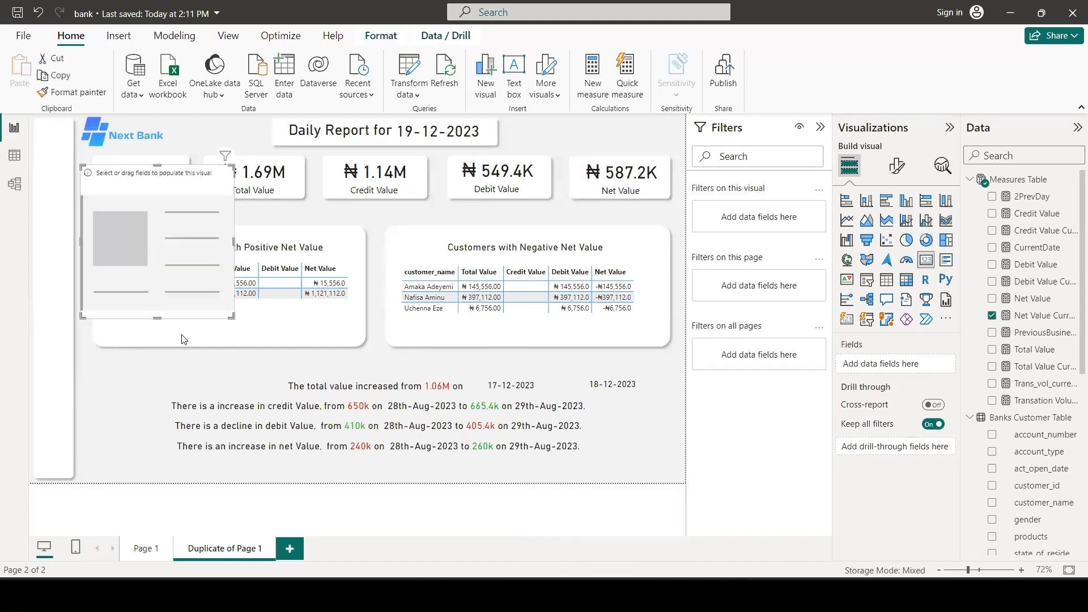
{"action": "left_click", "coordinate": [1027, 181]}
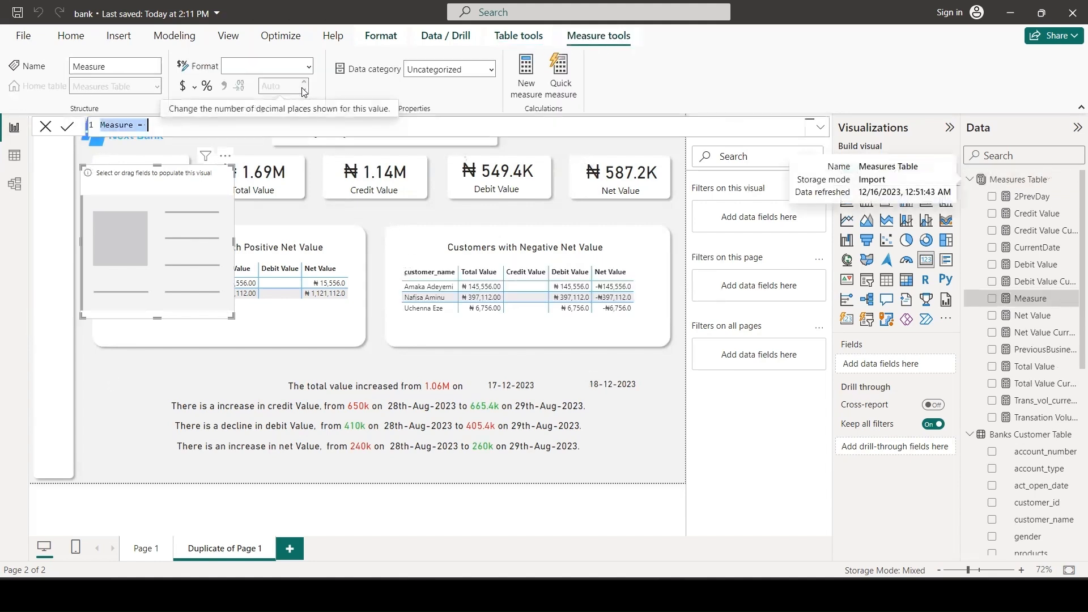
{"action": "type", "text": "2Prev TV = SUMX(     FILTER('Banks Transactions Table','Banks Transactions Table'[transaction_date] = VALUE([PreviousBusinessDay] -1)     ),     'Banks Transactions Table'[transaction_amount] )"}
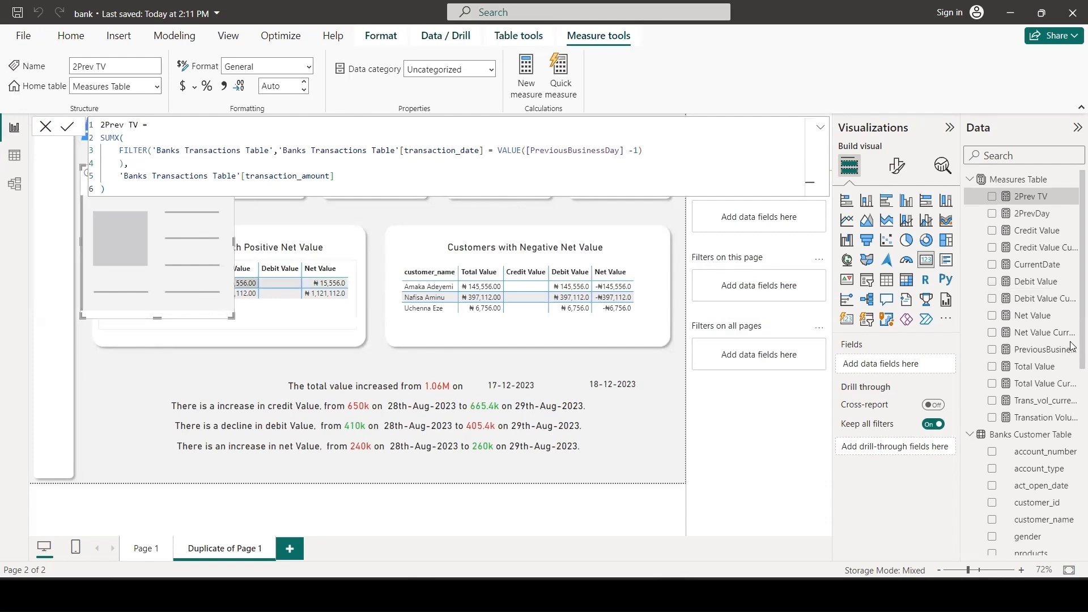
{"action": "left_click_drag", "start_coordinate": [1050, 197], "coordinate": [920, 369]}
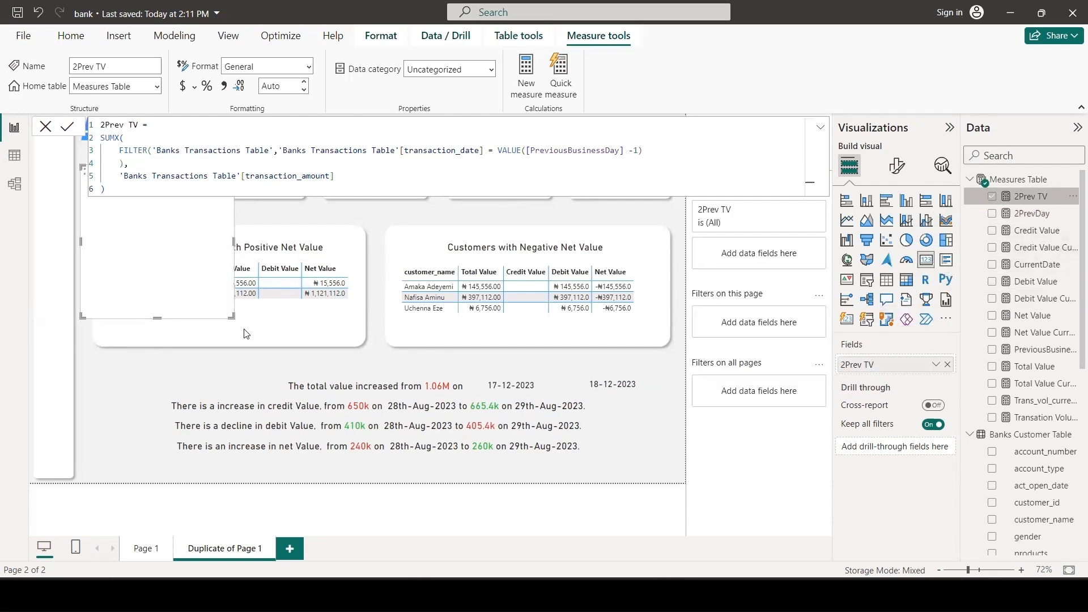
Step: Shrink the 2Prev TV card, apply the Credit Value card's formatting to it and turn off its category label
{"action": "left_click_drag", "start_coordinate": [231, 317], "coordinate": [181, 378]}
{"action": "left_click", "coordinate": [372, 176]}
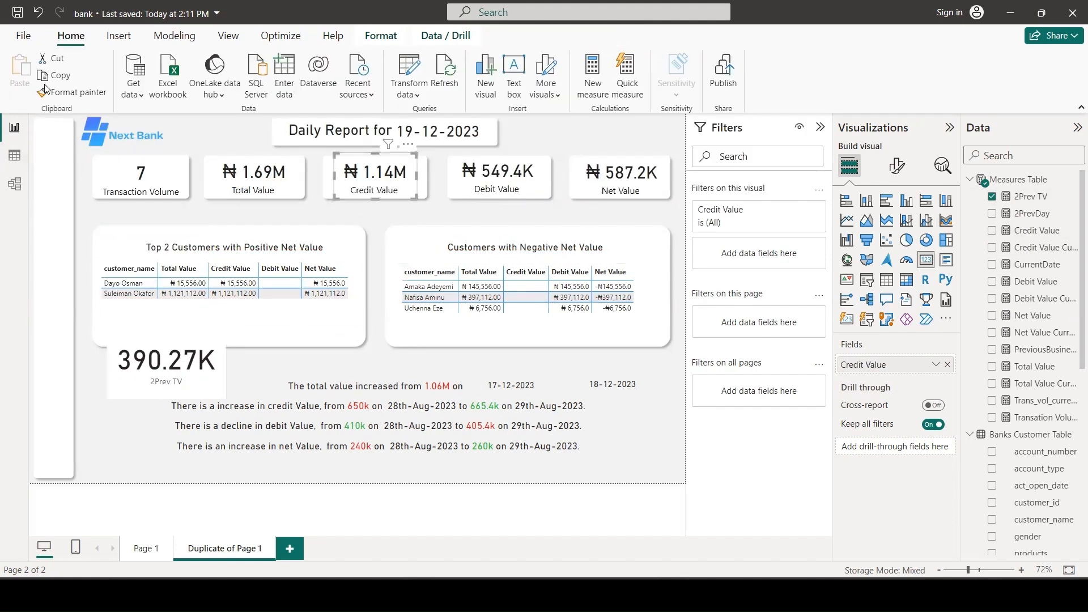
{"action": "left_click", "coordinate": [72, 92]}
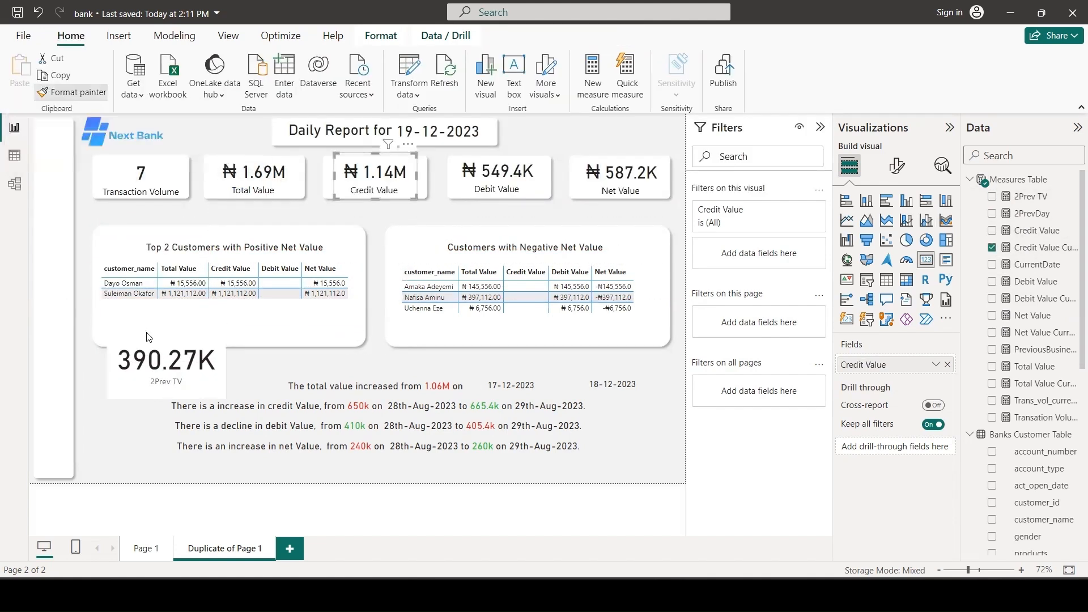
{"action": "left_click", "coordinate": [182, 374]}
{"action": "left_click_drag", "start_coordinate": [221, 396], "coordinate": [191, 364]}
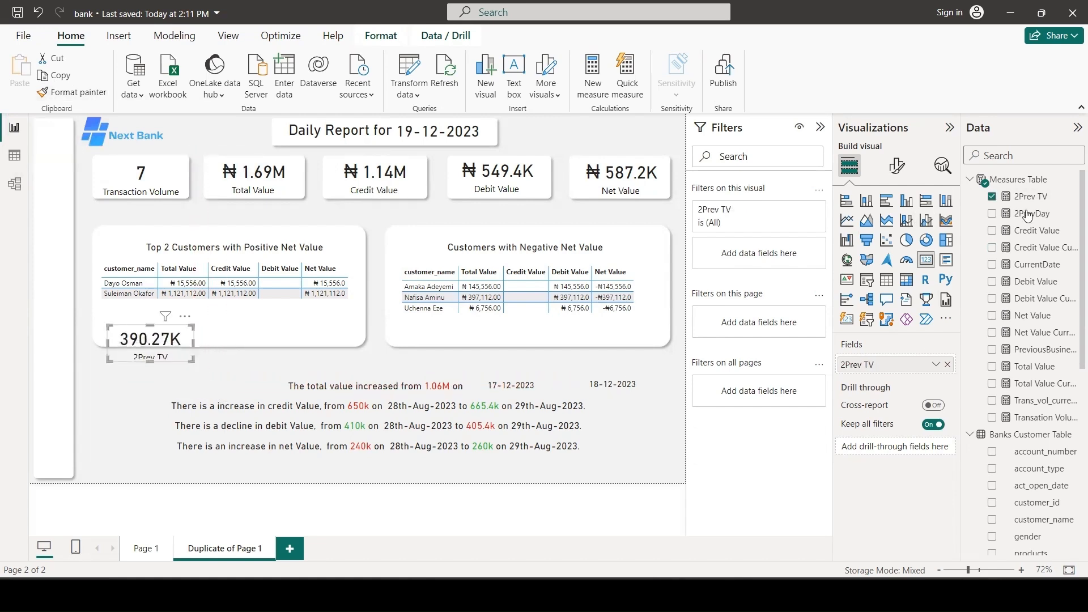
{"action": "left_click", "coordinate": [897, 165]}
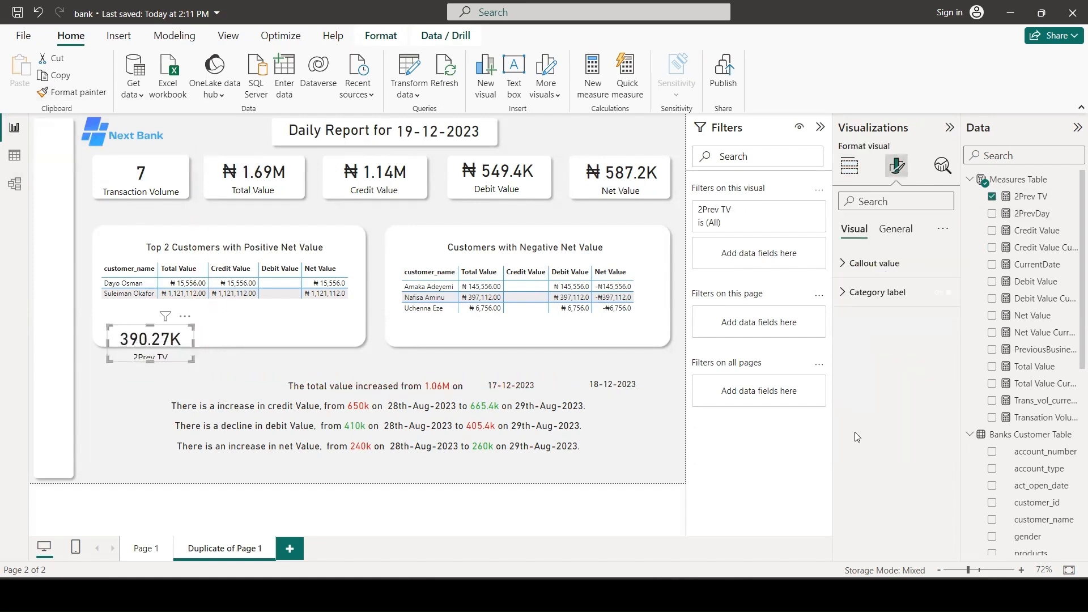
{"action": "left_click", "coordinate": [943, 292]}
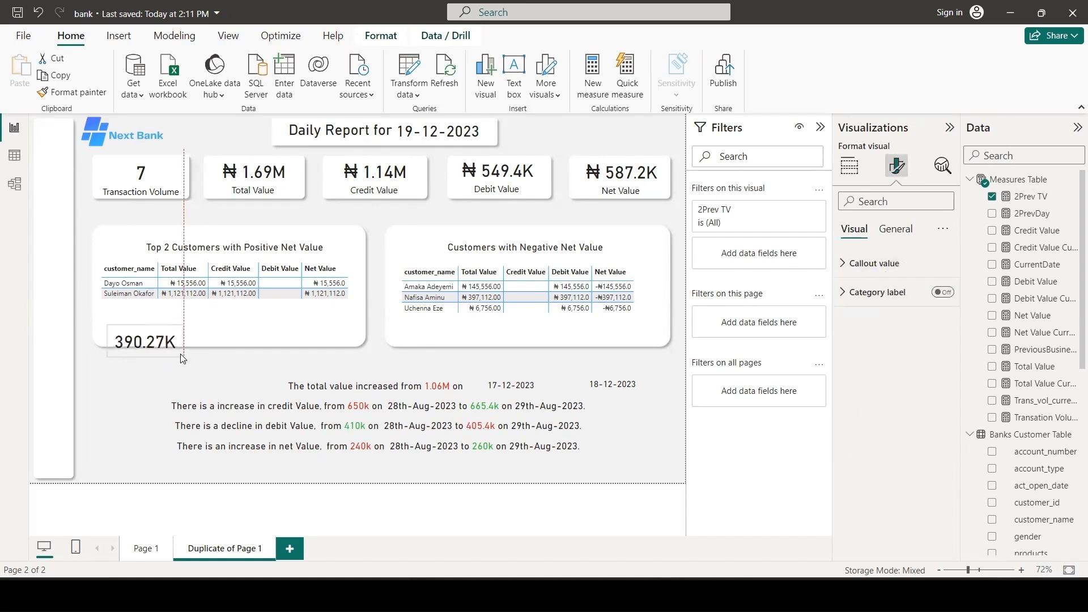
Step: Move the 2Prev TV card above the total value line, set its callout font size to 17 and shrink it to fit
{"action": "left_click_drag", "start_coordinate": [177, 340], "coordinate": [463, 366]}
{"action": "left_click", "coordinate": [885, 277]}
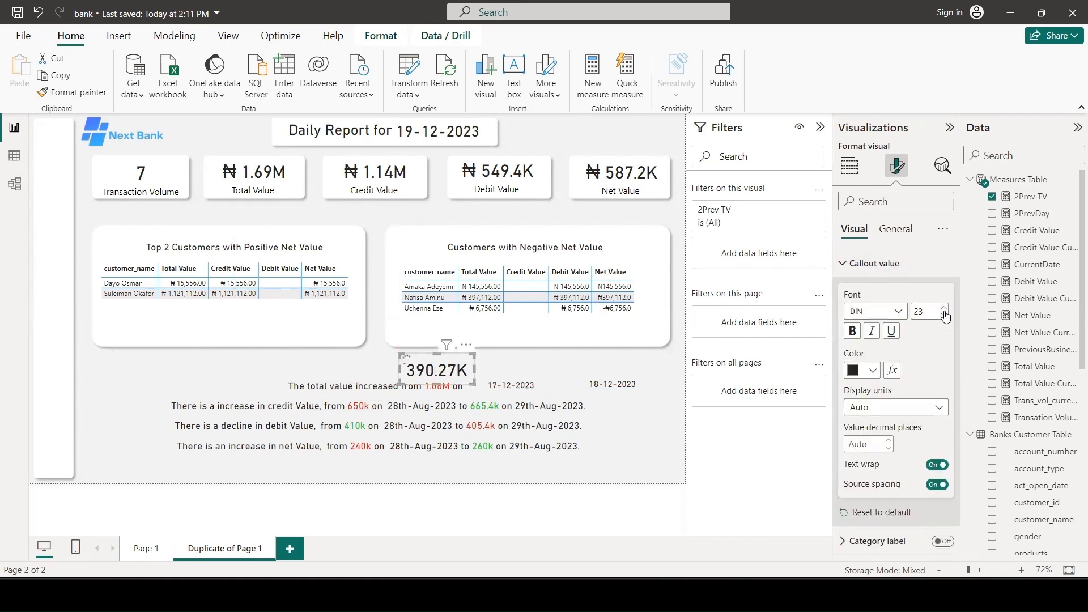
{"action": "left_click", "coordinate": [945, 316]}
{"action": "left_click", "coordinate": [945, 316]}
{"action": "left_click", "coordinate": [945, 316]}
{"action": "left_click", "coordinate": [945, 315]}
{"action": "left_click", "coordinate": [944, 316]}
{"action": "left_click", "coordinate": [945, 315]}
{"action": "left_click_drag", "start_coordinate": [471, 382], "coordinate": [453, 374]}
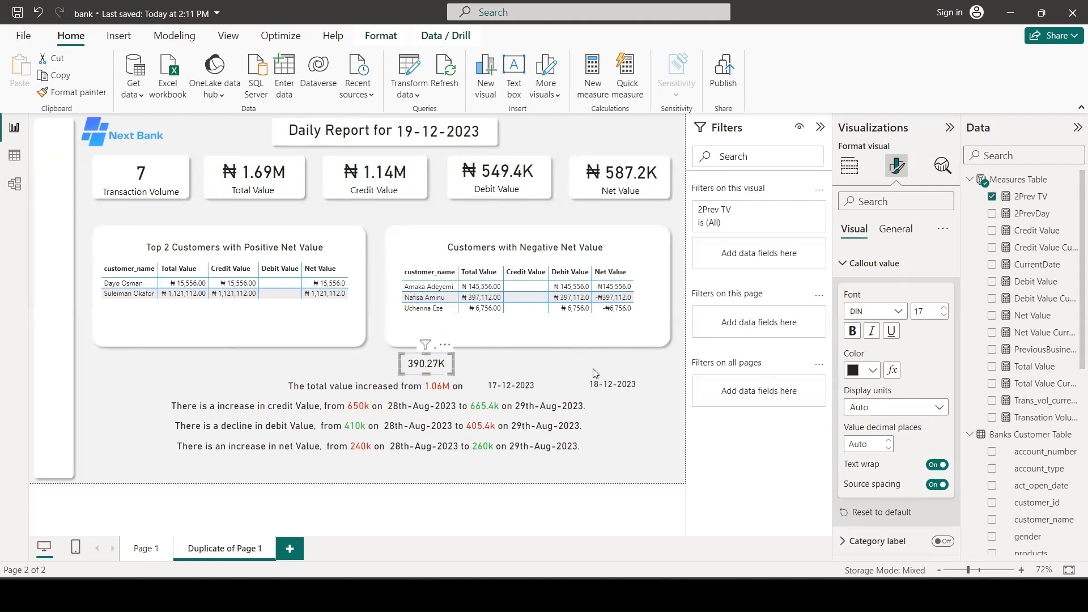
Step: Duplicate the 2Prev TV card, switch the copy's field to Total Value CurrentDate and place it between the two date cards, just above them
{"action": "key", "text": "ctrl+c"}
{"action": "key", "text": "ctrl+v"}
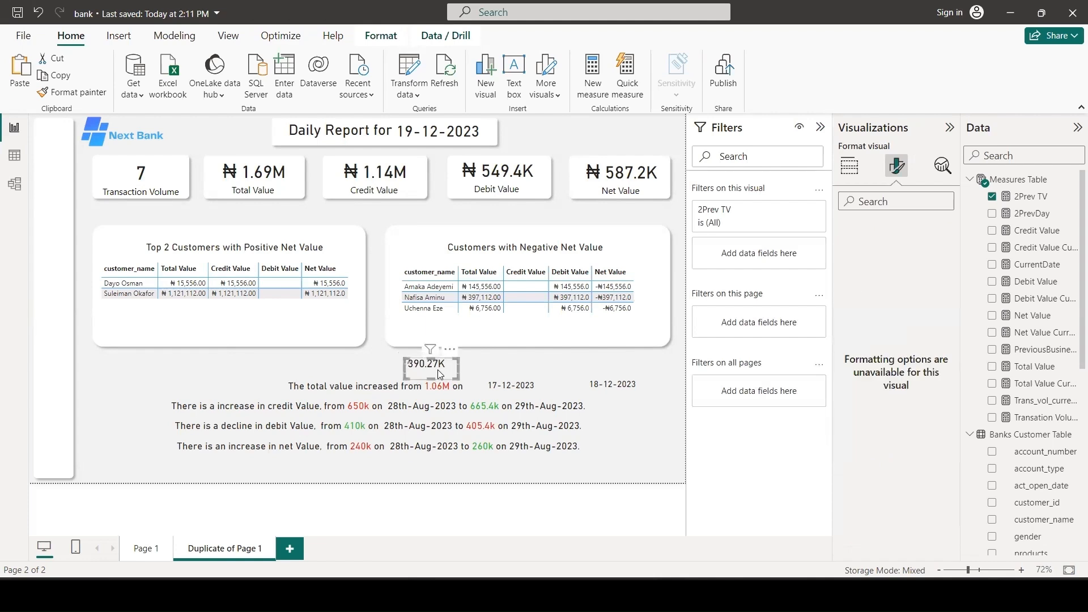
{"action": "left_click_drag", "start_coordinate": [438, 369], "coordinate": [514, 371]}
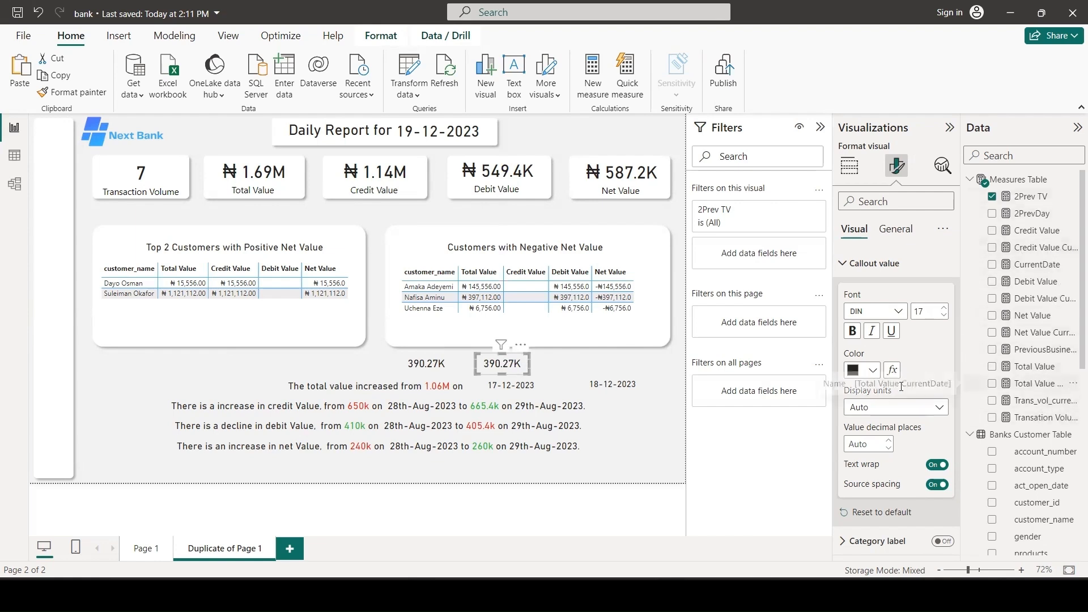
{"action": "left_click", "coordinate": [849, 166]}
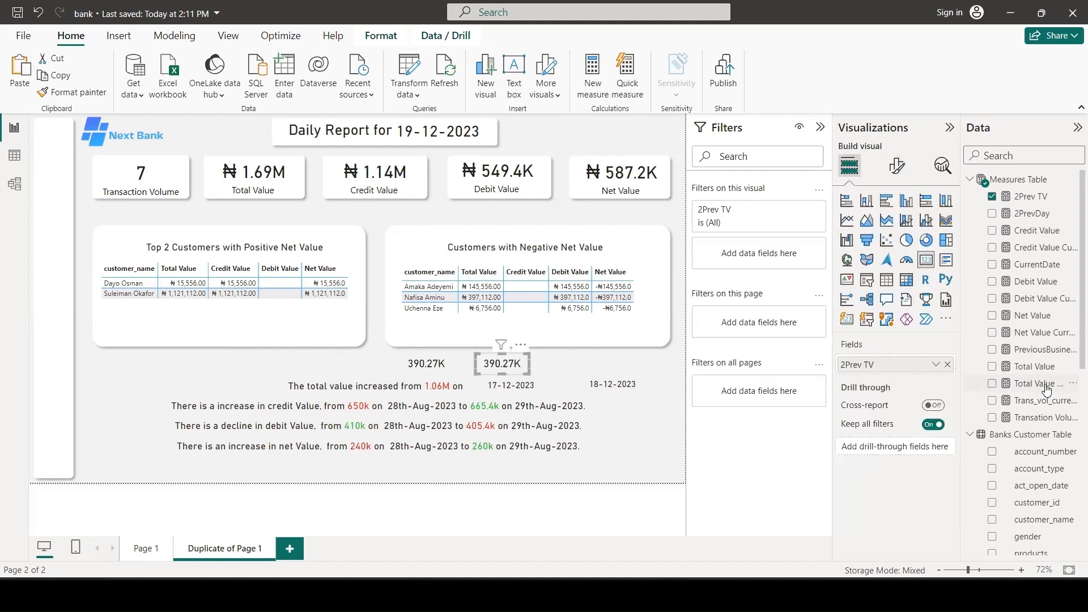
{"action": "left_click_drag", "start_coordinate": [1034, 383], "coordinate": [921, 366]}
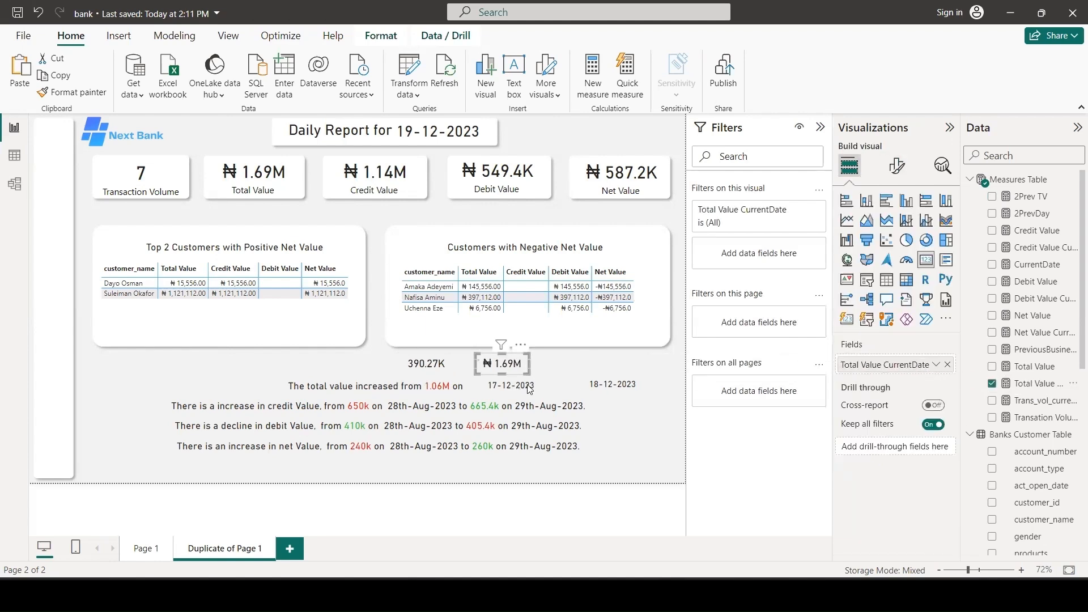
{"action": "left_click_drag", "start_coordinate": [522, 367], "coordinate": [554, 375]}
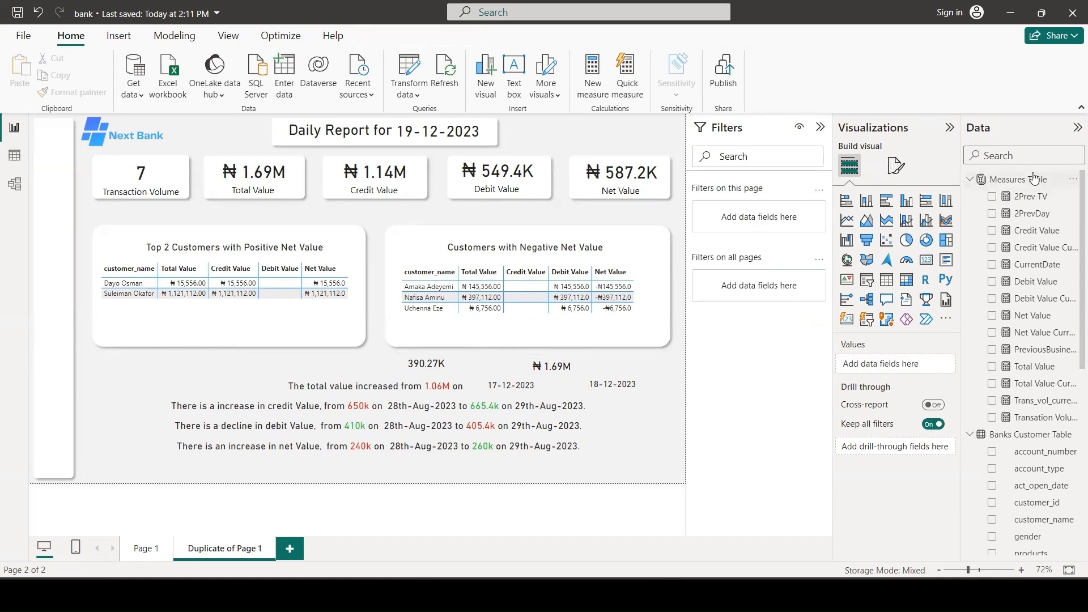
Step: Create a 2Prev CV measure in the Measures Table, summing Credit transaction amounts where transaction_date equals PreviousBusinessDay minus 1
{"action": "left_click", "coordinate": [1034, 180]}
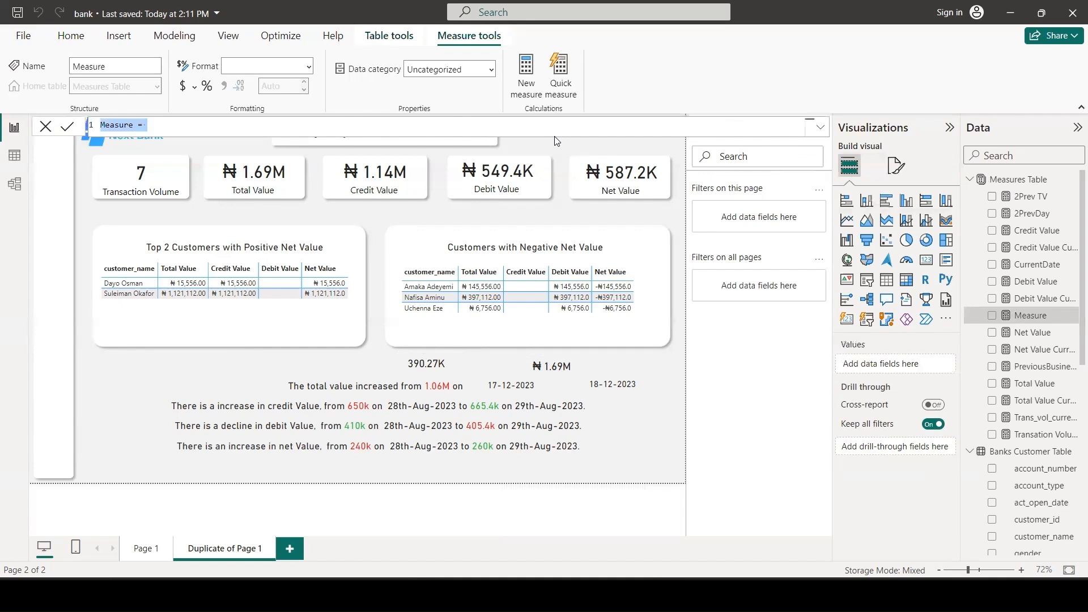
{"action": "key", "text": "ctrl+v"}
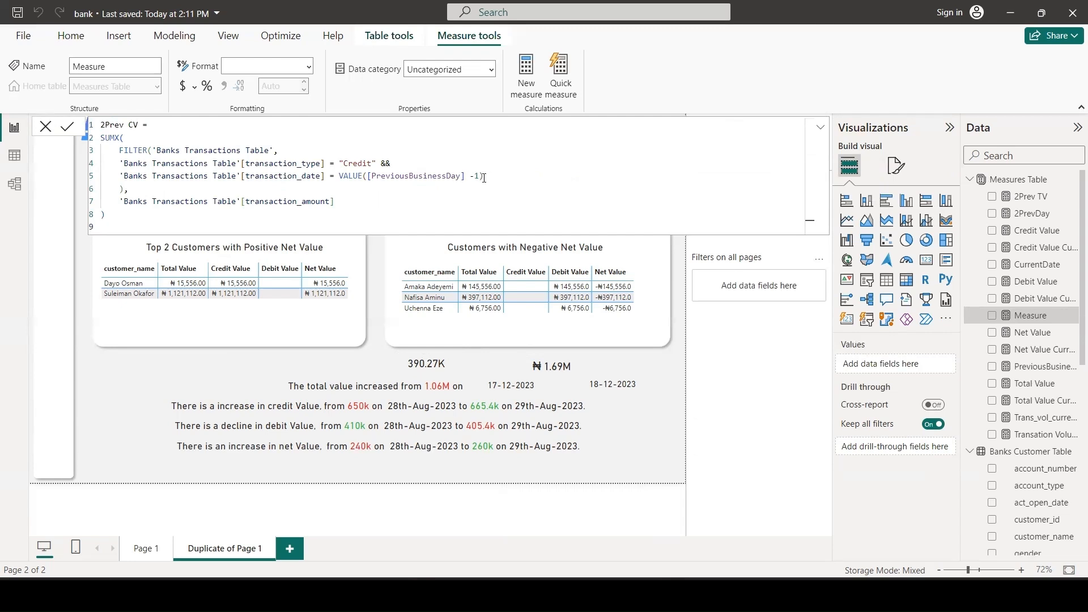
{"action": "left_click", "coordinate": [578, 294]}
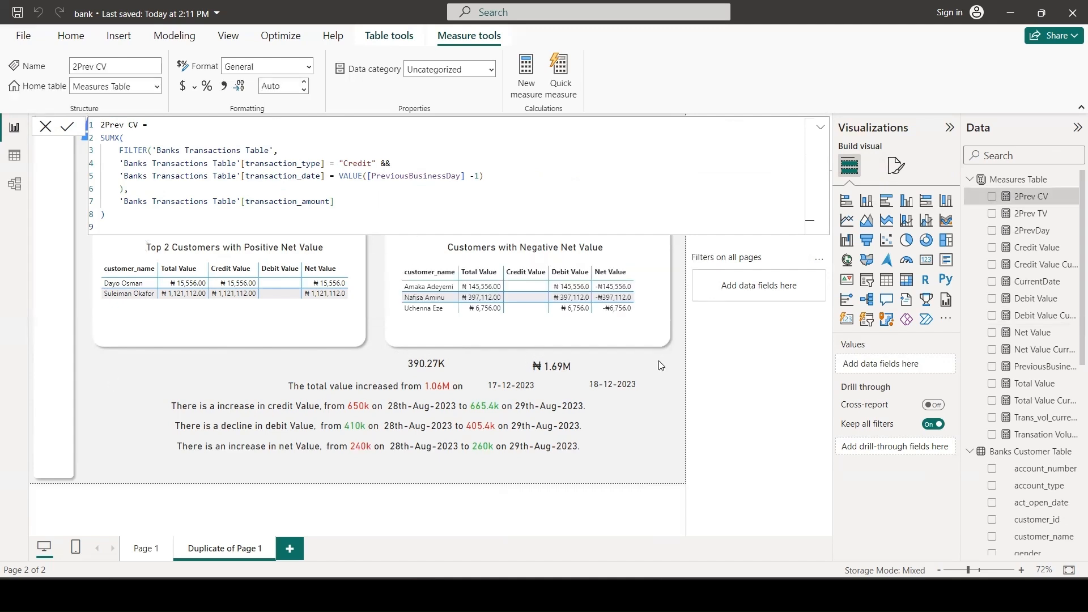
Step: Duplicate the 2Prev TV card, place the copy beside it above the total value line and switch its field to 2Prev CV
{"action": "left_click", "coordinate": [441, 371]}
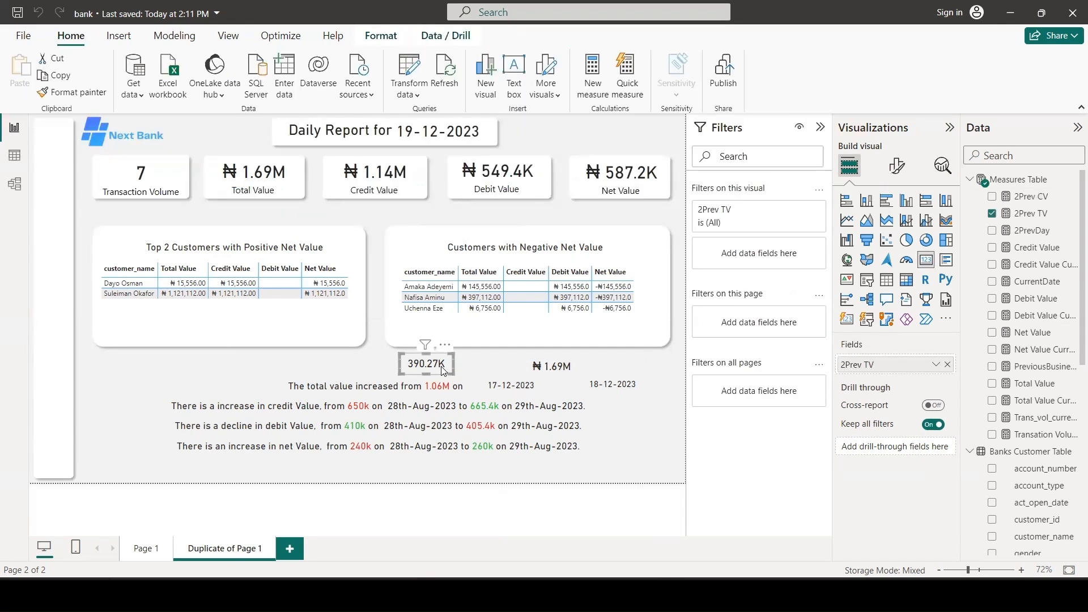
{"action": "key", "text": "ctrl+c"}
{"action": "key", "text": "ctrl+v"}
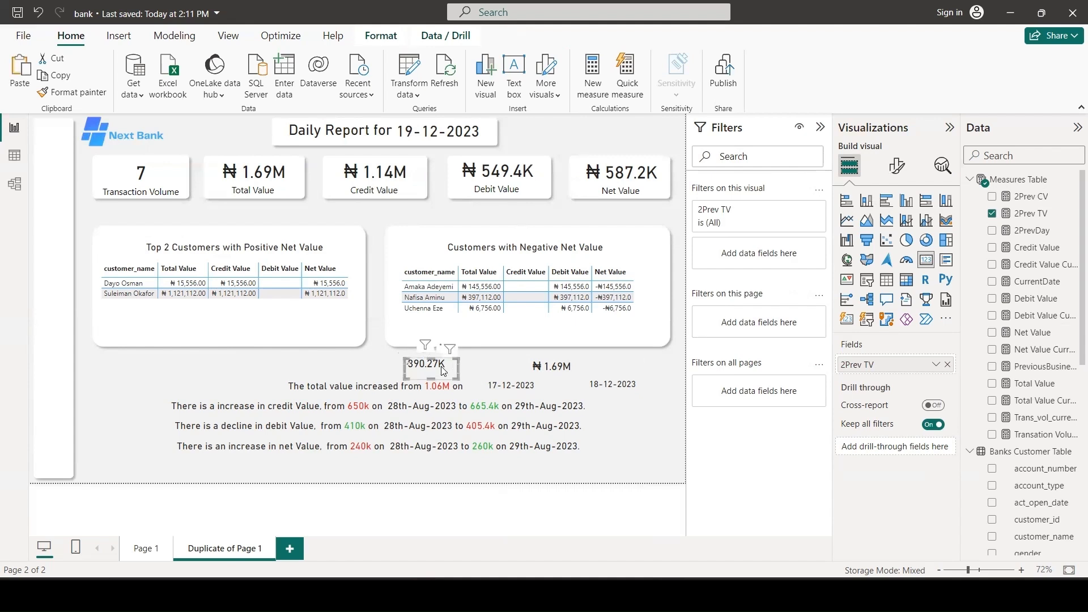
{"action": "left_click_drag", "start_coordinate": [431, 374], "coordinate": [293, 373]}
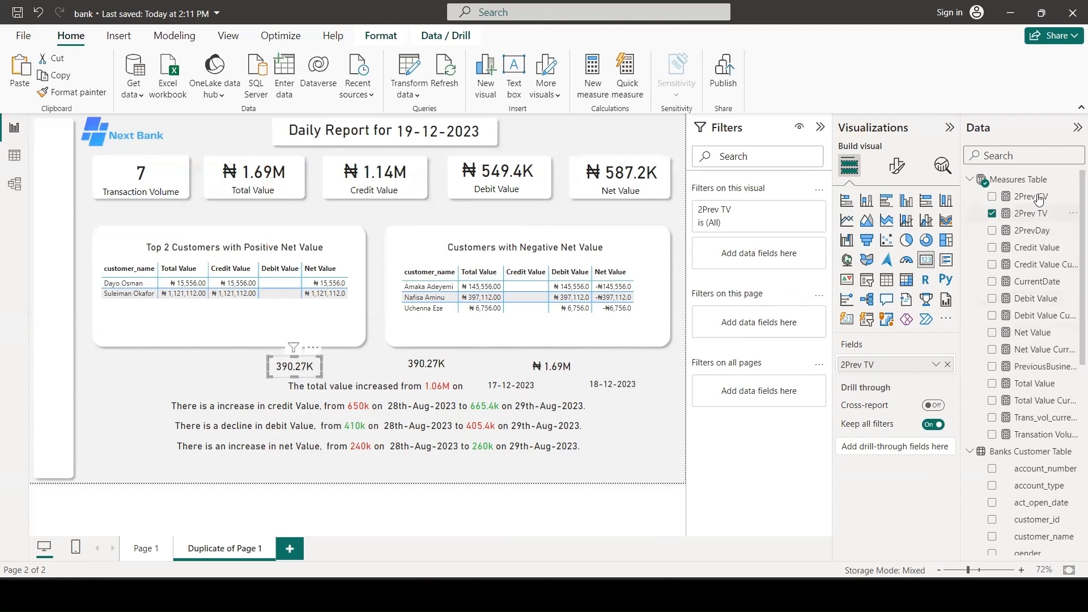
{"action": "left_click_drag", "start_coordinate": [1039, 200], "coordinate": [894, 372]}
Step: Paste another card copy at the end of the credit value line and switch its field to Credit Value CurrentDate
{"action": "key", "text": "ctrl+v"}
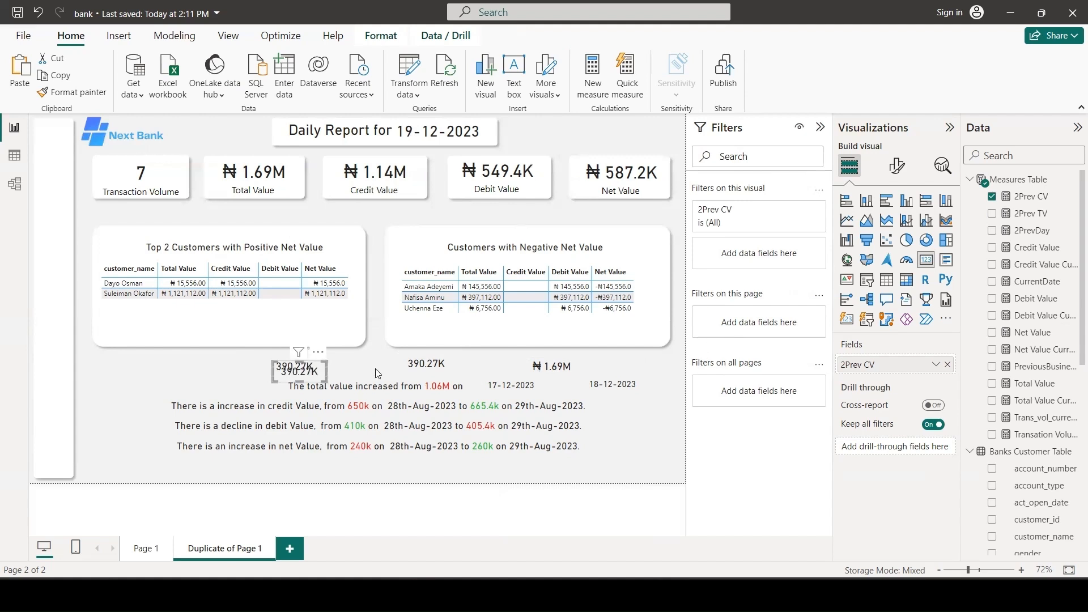
{"action": "left_click_drag", "start_coordinate": [311, 377], "coordinate": [625, 417]}
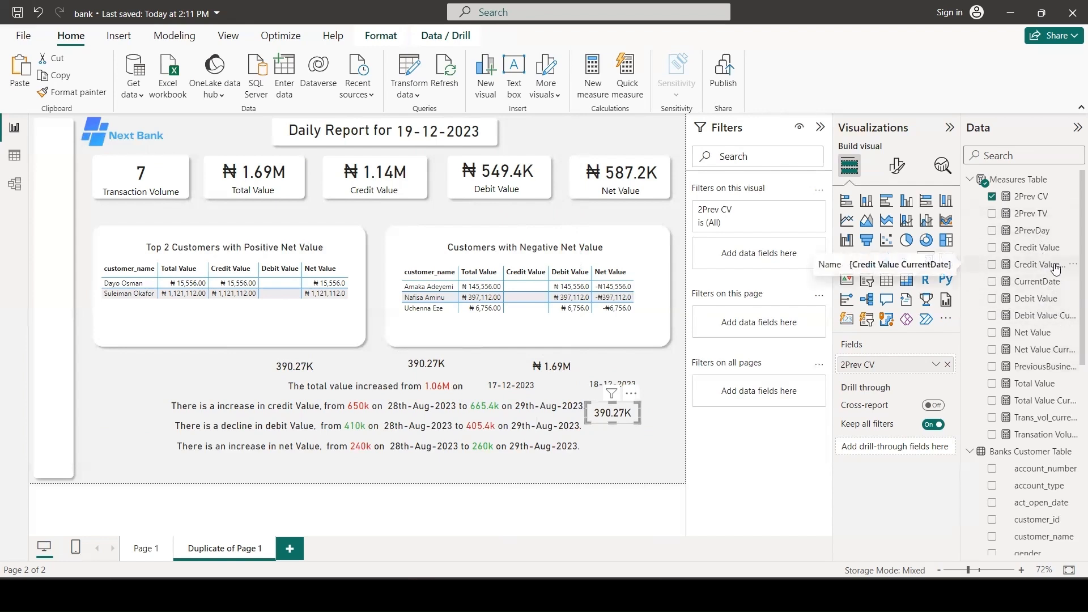
{"action": "left_click_drag", "start_coordinate": [1053, 266], "coordinate": [917, 365]}
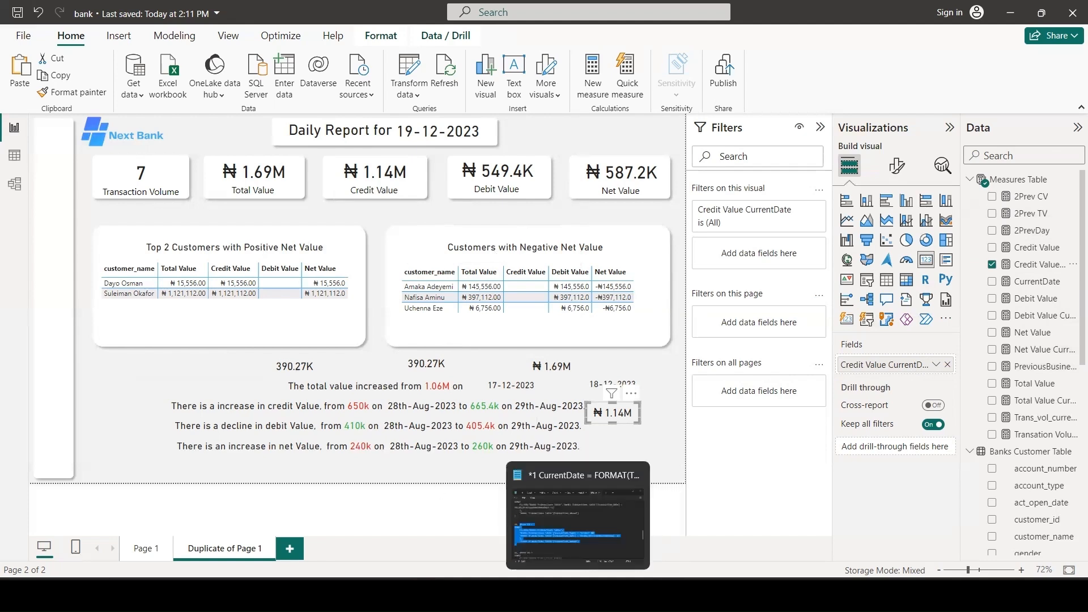
Step: Copy the 2Prev DV formula from the Notepad notes and create it as a new measure in the Measures Table
{"action": "left_click", "coordinate": [578, 595]}
{"action": "scroll", "coordinate": [471, 363], "scroll_direction": "down", "scroll_amount": 3}
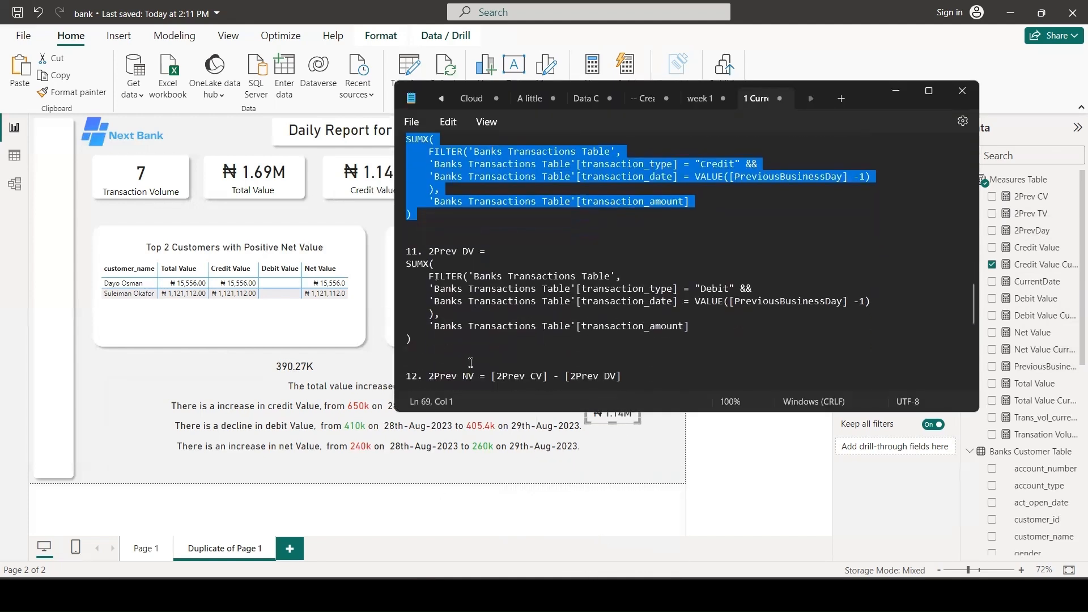
{"action": "left_click_drag", "start_coordinate": [439, 353], "coordinate": [429, 251]}
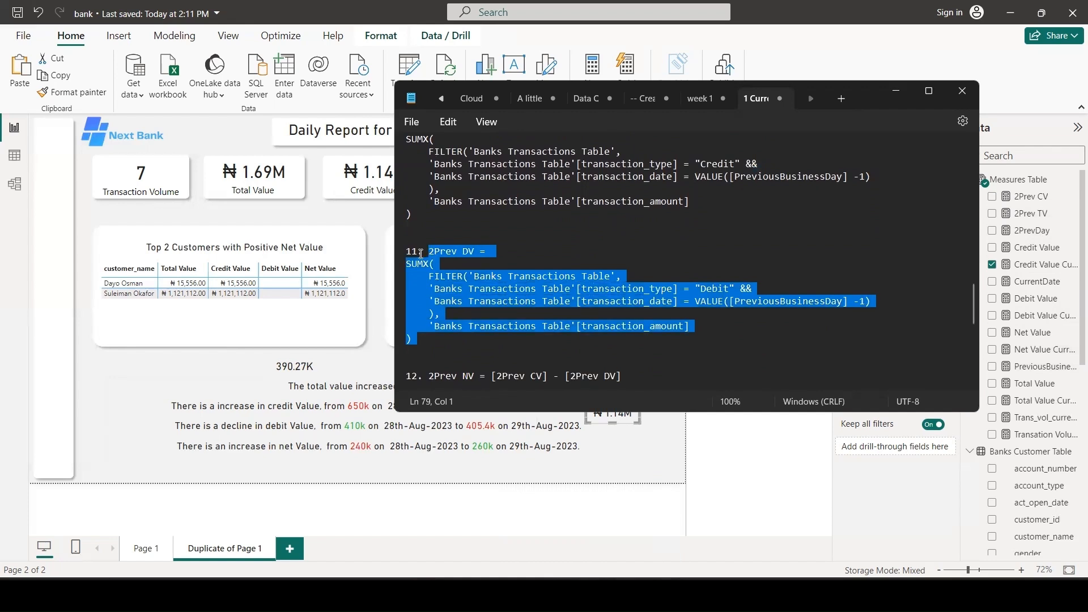
{"action": "left_click", "coordinate": [637, 466]}
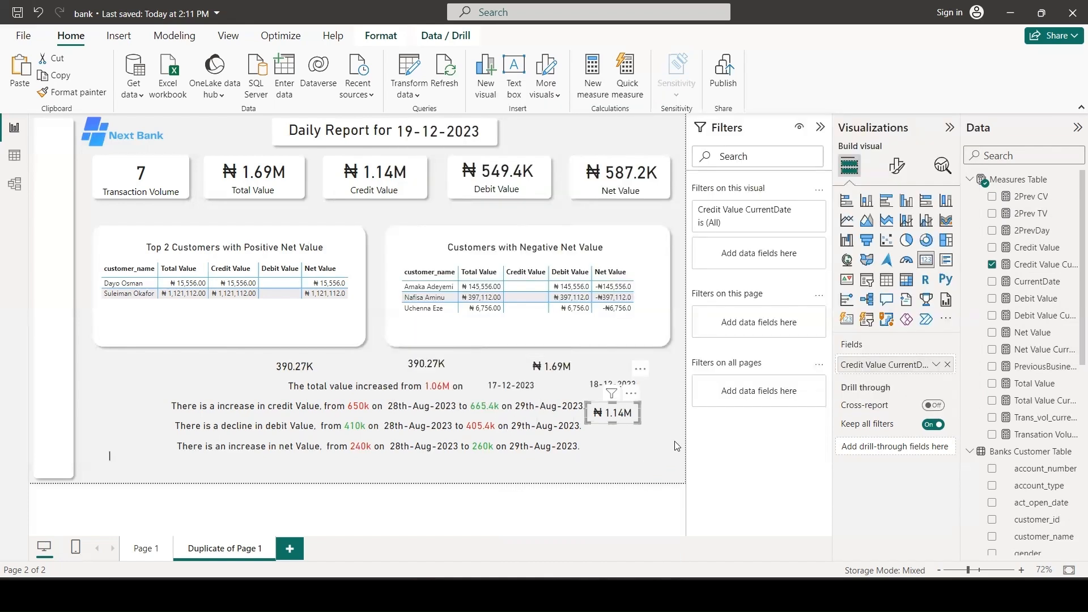
{"action": "left_click", "coordinate": [1070, 68]}
{"action": "left_click", "coordinate": [970, 186]}
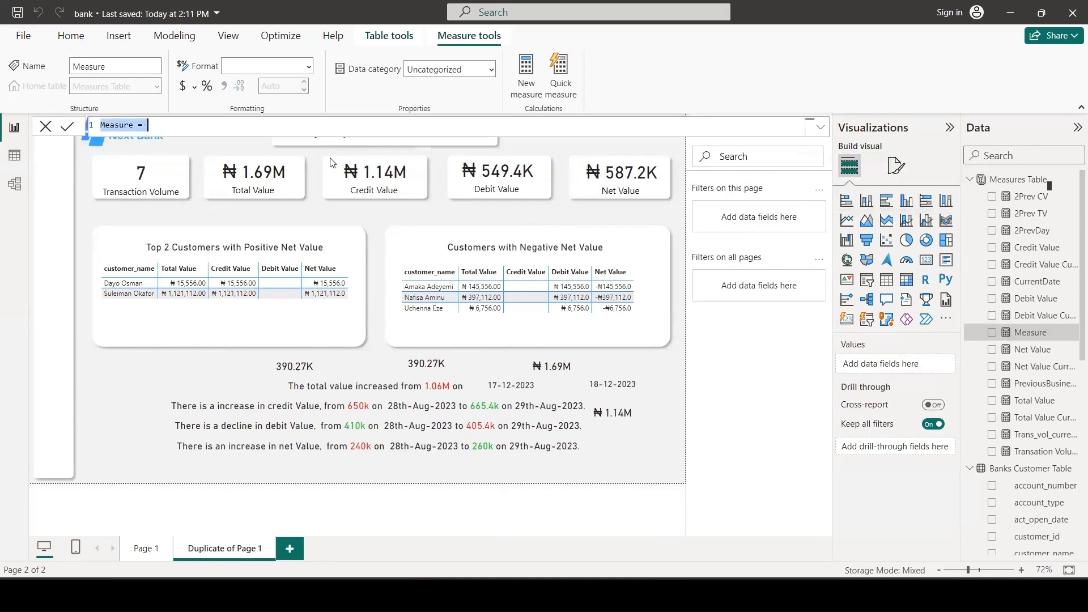
{"action": "key", "text": "ctrl+v"}
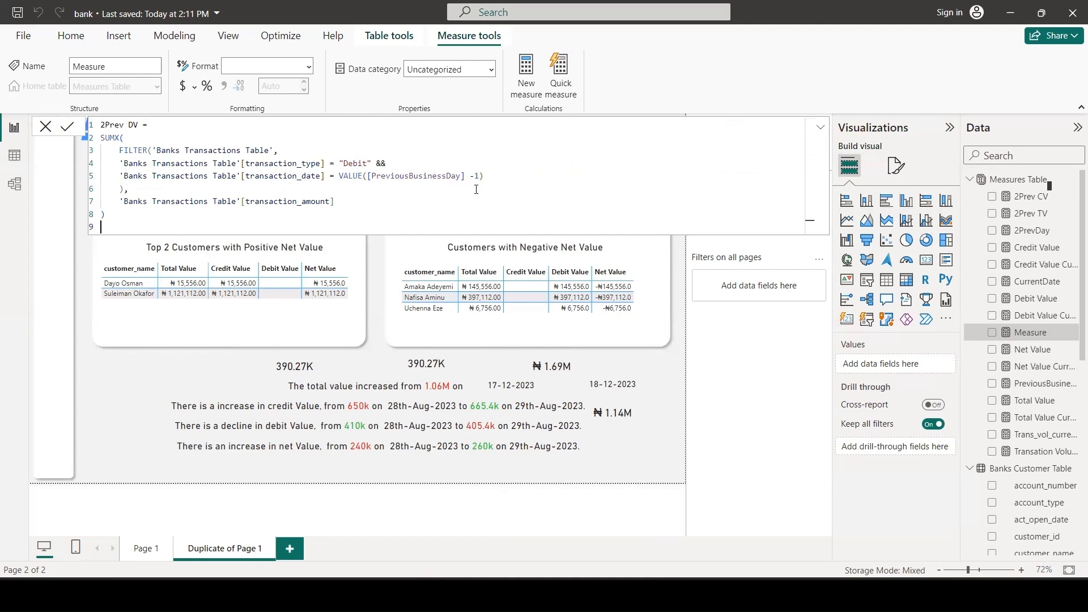
{"action": "left_click", "coordinate": [659, 370]}
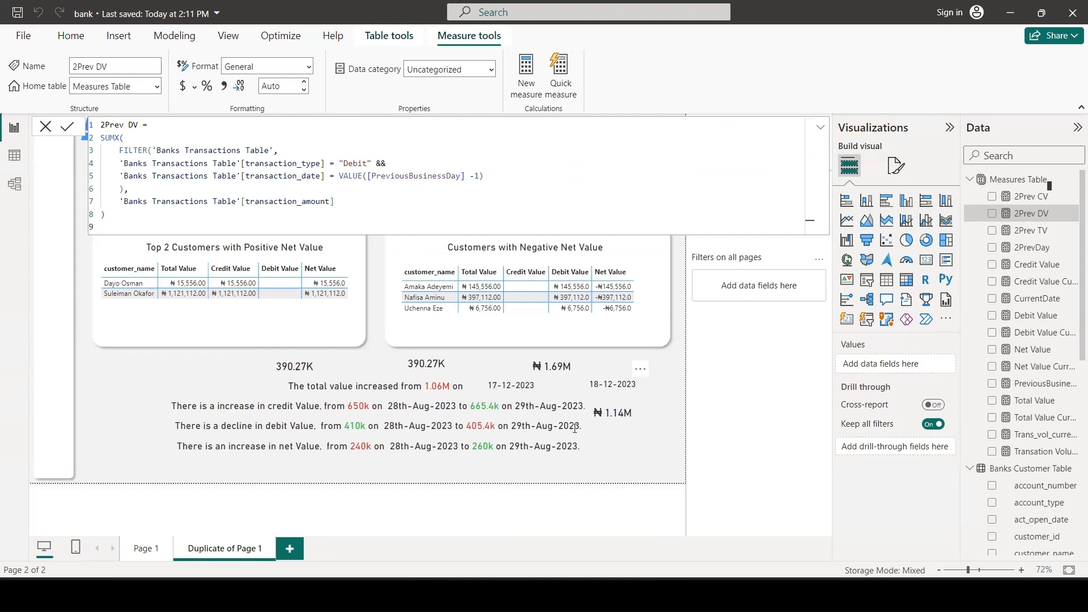
Step: Duplicate the Credit Value CurrentDate card, place the copy before the debit value line and switch its field to 2Prev DV
{"action": "left_click", "coordinate": [622, 417]}
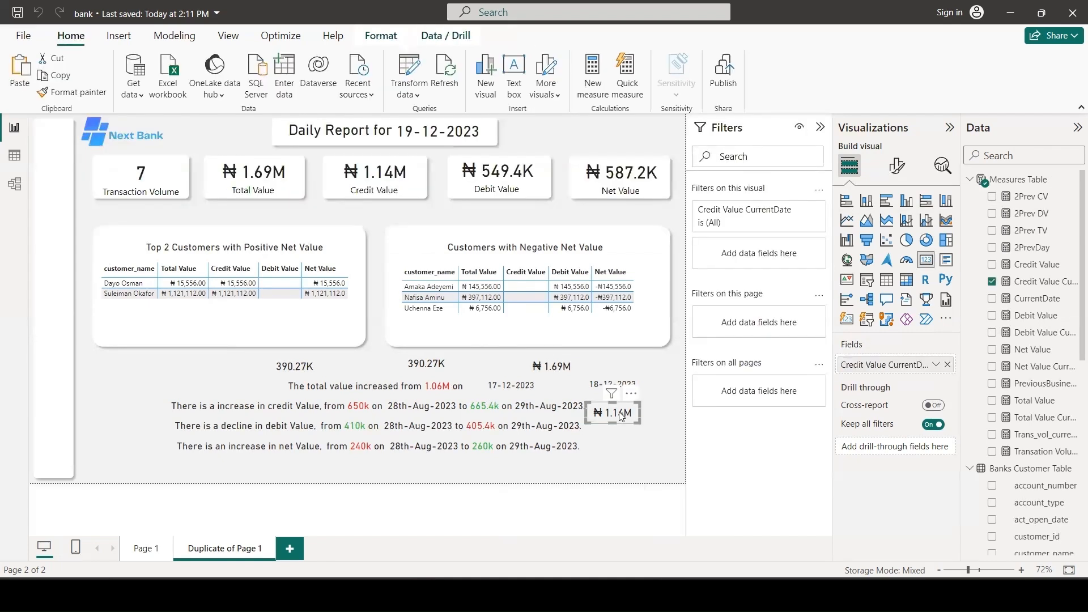
{"action": "left_click_drag", "start_coordinate": [618, 427], "coordinate": [143, 441]}
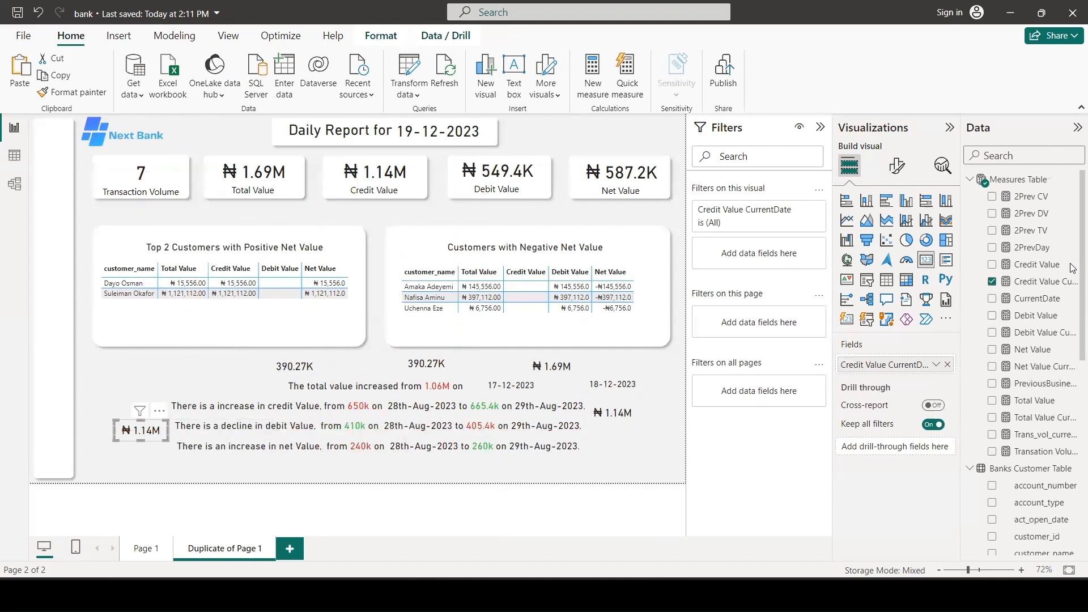
{"action": "left_click_drag", "start_coordinate": [1046, 215], "coordinate": [910, 365]}
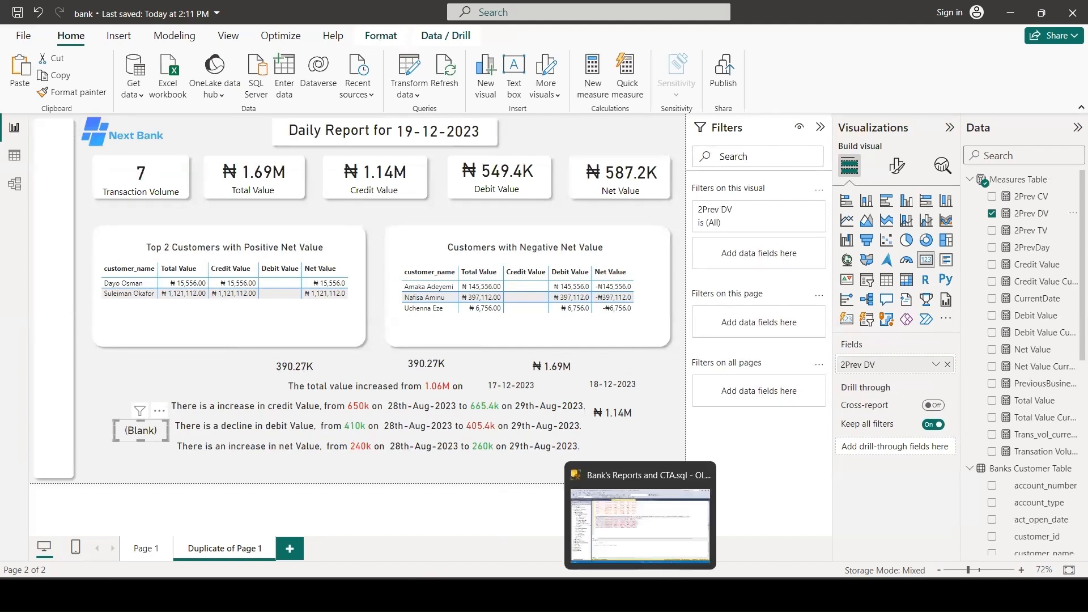
Step: Switch to the SQL script and change transaction 517's amount to 241156 and transaction 518's type to Debit
{"action": "left_click", "coordinate": [640, 524]}
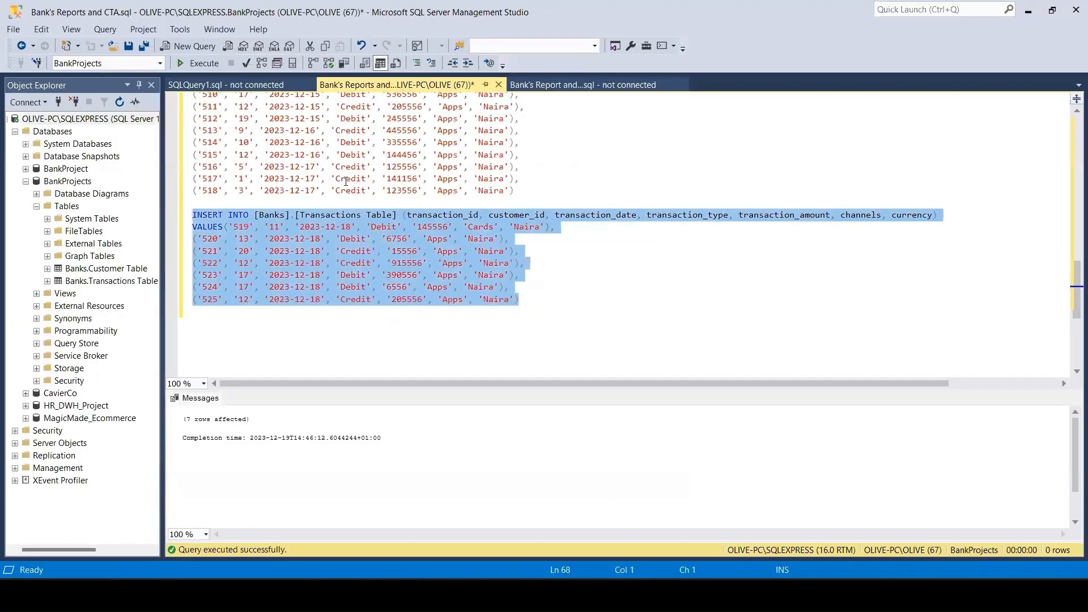
{"action": "left_click", "coordinate": [396, 179]}
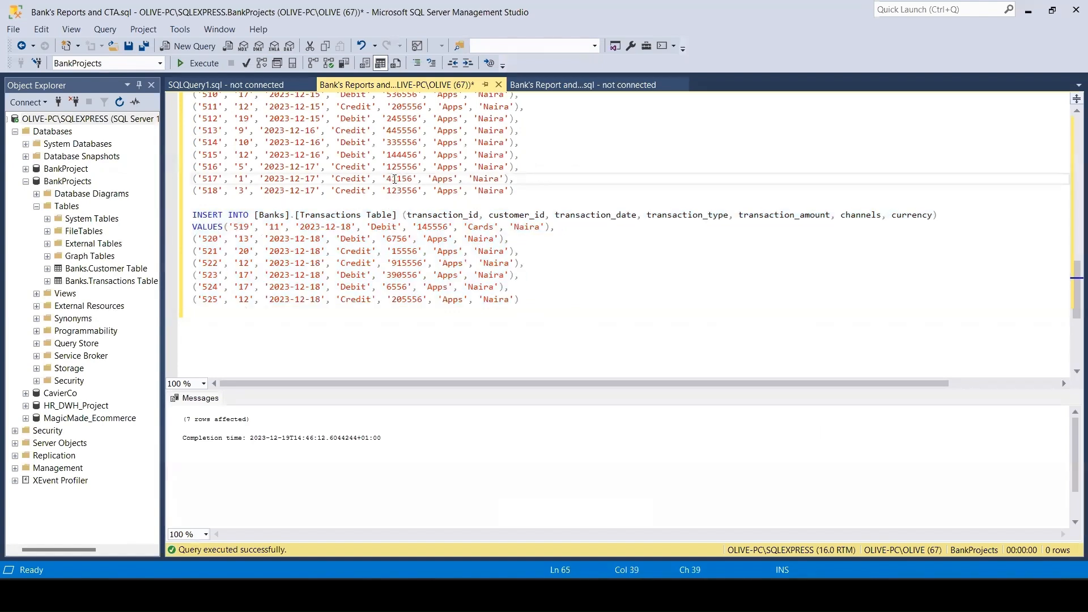
{"action": "key", "text": "BackSpace"}
{"action": "type", "text": "2"}
{"action": "left_click", "coordinate": [355, 191]}
{"action": "key", "text": "BackSpace"}
{"action": "key", "text": "BackSpace"}
{"action": "key", "text": "BackSpace"}
{"action": "key", "text": "BackSpace"}
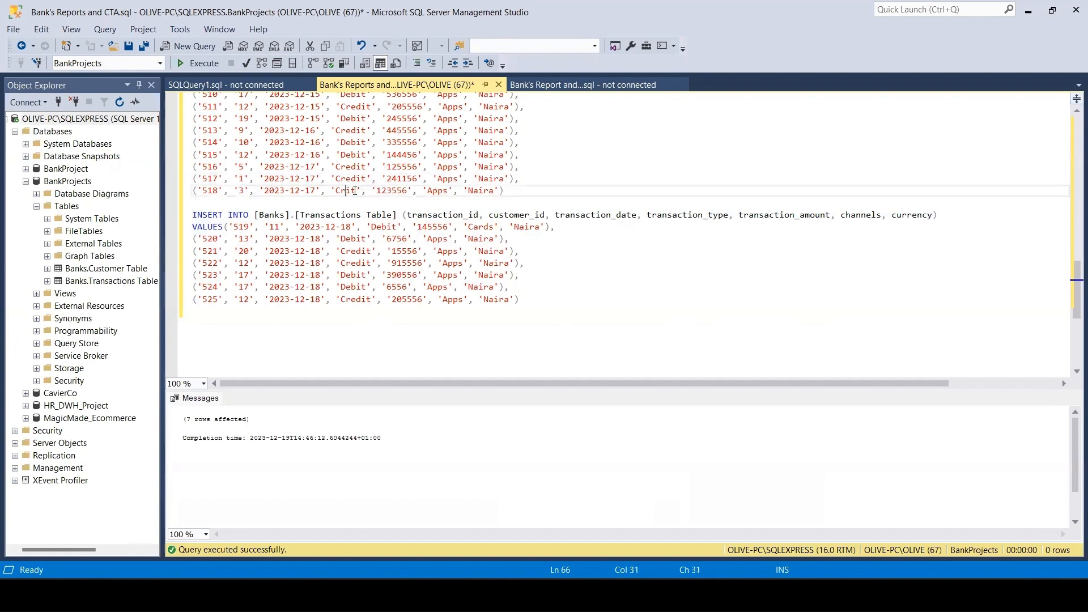
{"action": "type", "text": "Deb"}
Step: Execute only the INSERT statement for transactions 501 to 518, then switch back to Power BI and refresh the report data
{"action": "scroll", "coordinate": [359, 187], "scroll_direction": "up", "scroll_amount": 2}
{"action": "scroll", "coordinate": [525, 244], "scroll_direction": "up", "scroll_amount": 2}
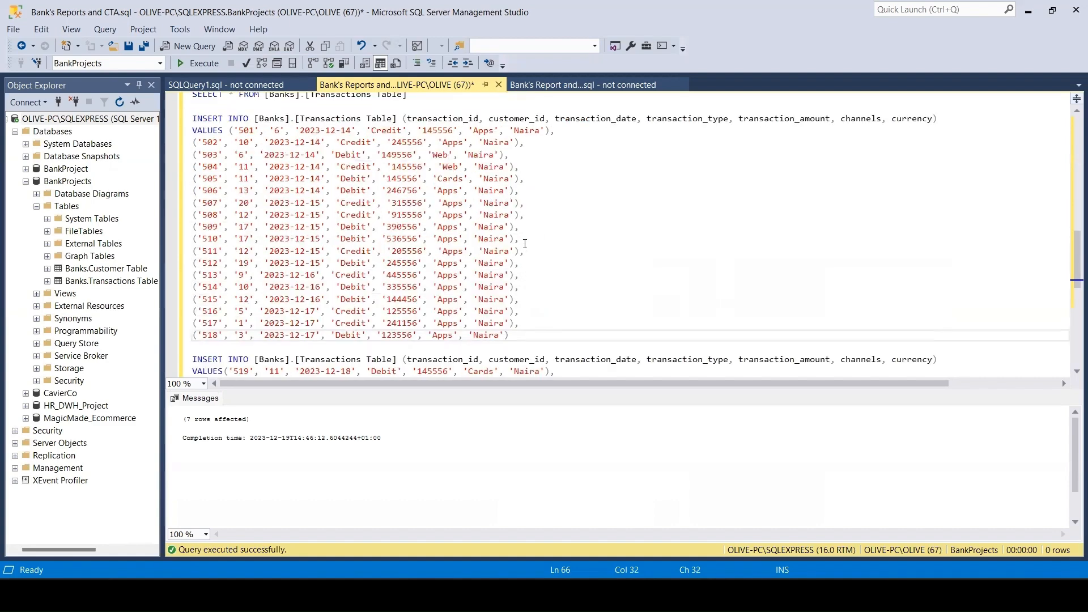
{"action": "left_click_drag", "start_coordinate": [524, 334], "coordinate": [187, 117]}
{"action": "left_click", "coordinate": [194, 63]}
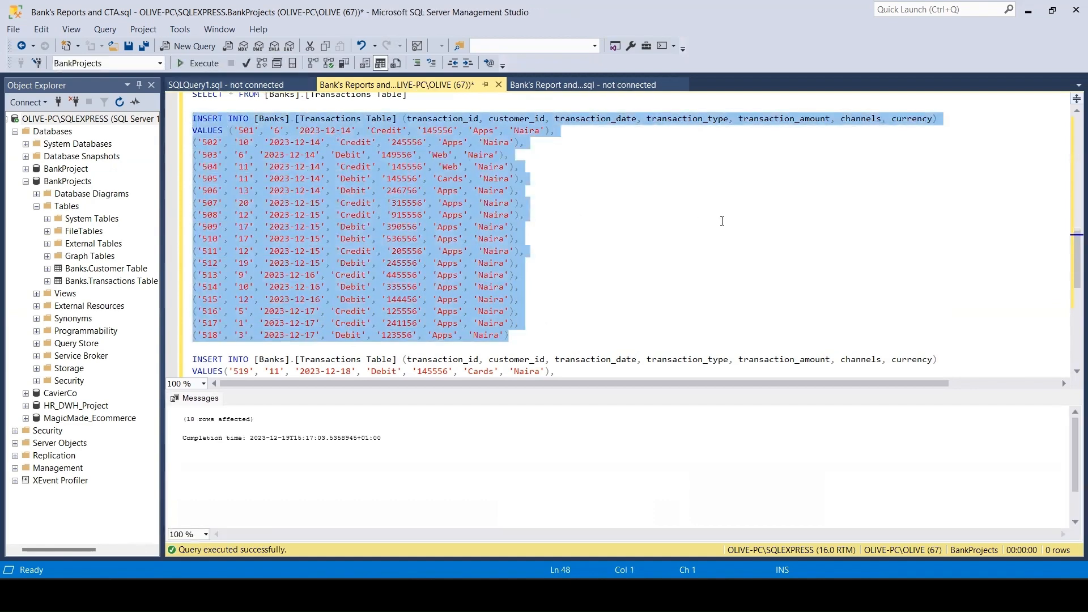
{"action": "scroll", "coordinate": [722, 221], "scroll_direction": "down", "scroll_amount": 3}
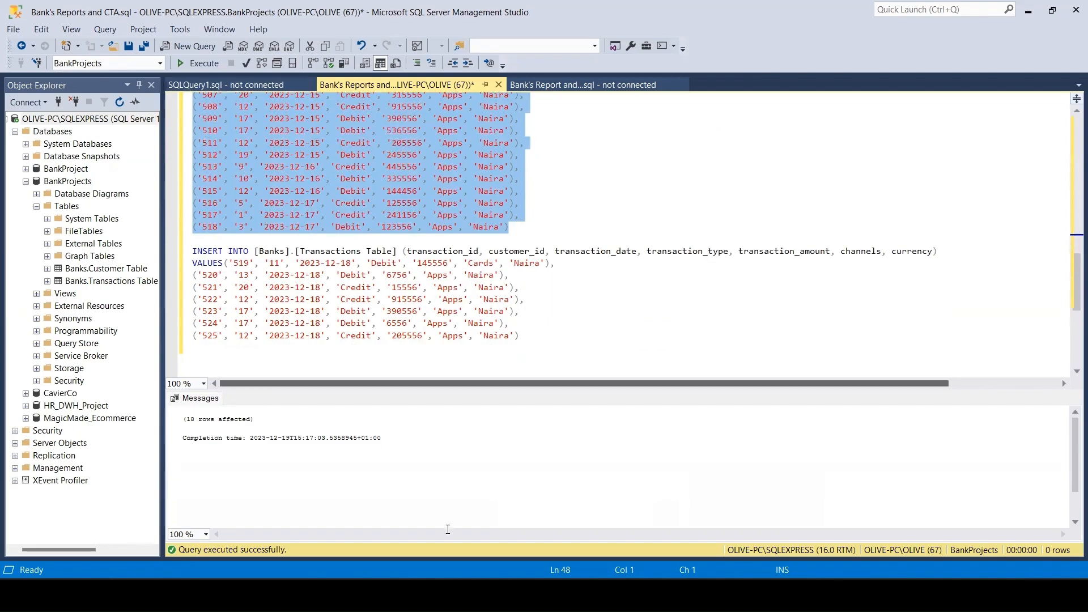
{"action": "left_click", "coordinate": [672, 595]}
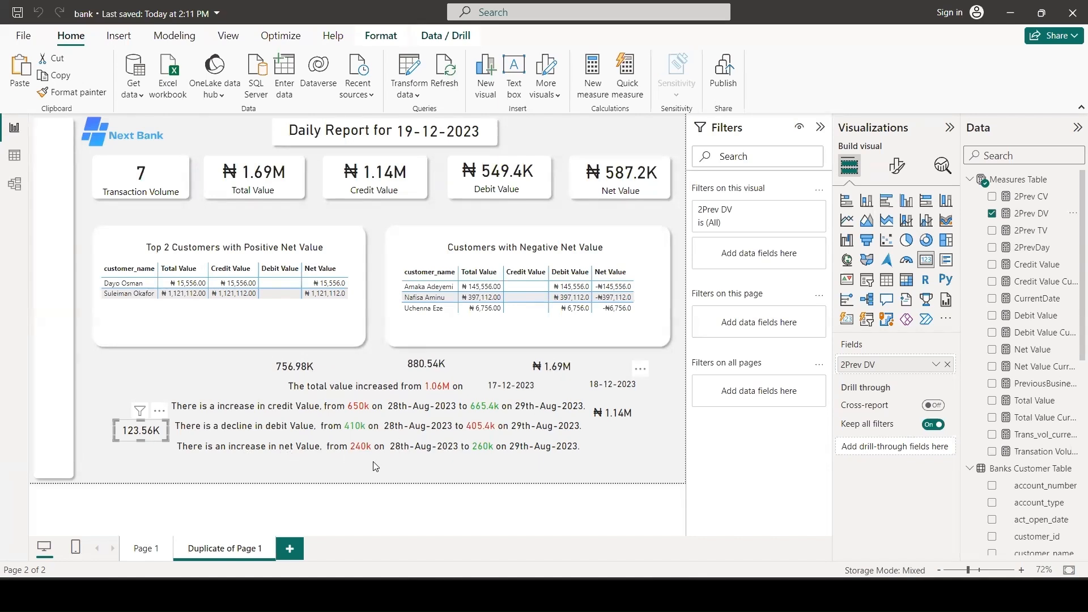
Step: Create the measure 2Prev NV = [2Prev CV] - [2Prev DV] in the Measures Table
{"action": "left_click", "coordinate": [775, 100]}
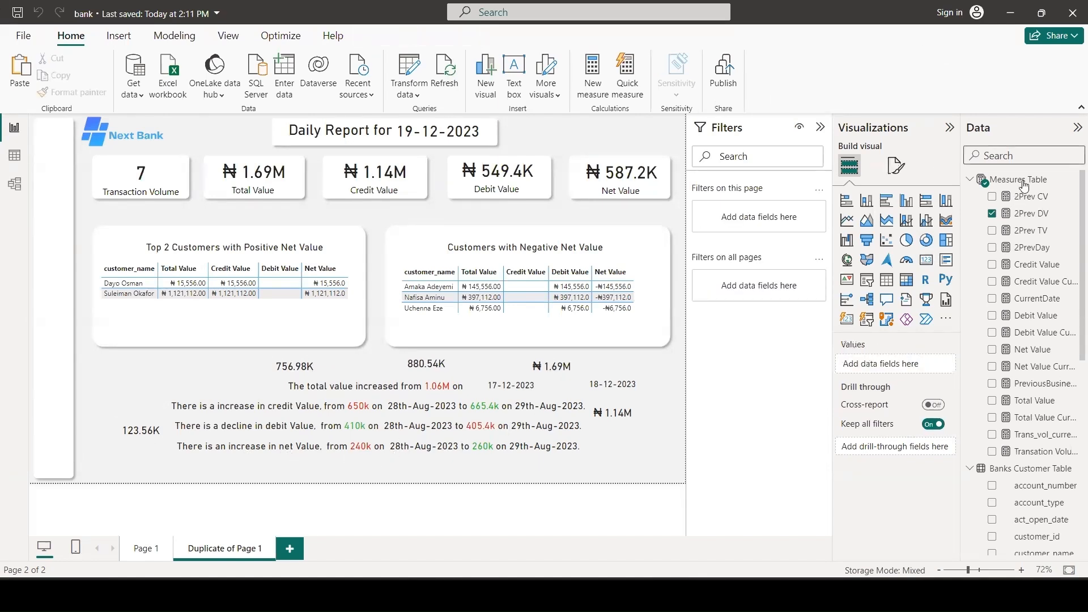
{"action": "left_click", "coordinate": [1018, 179]}
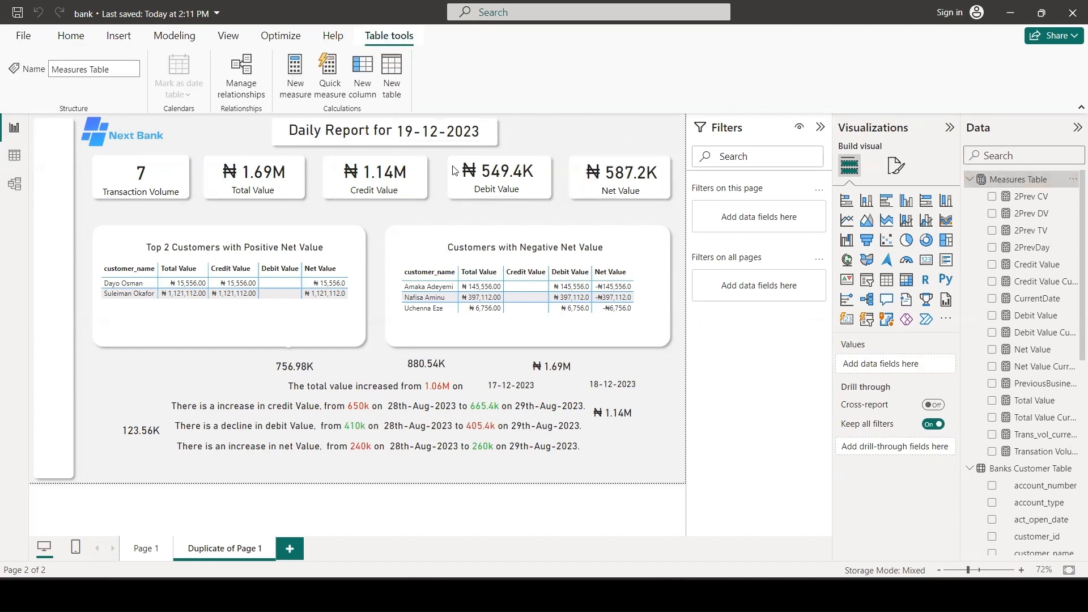
{"action": "left_click", "coordinate": [305, 85]}
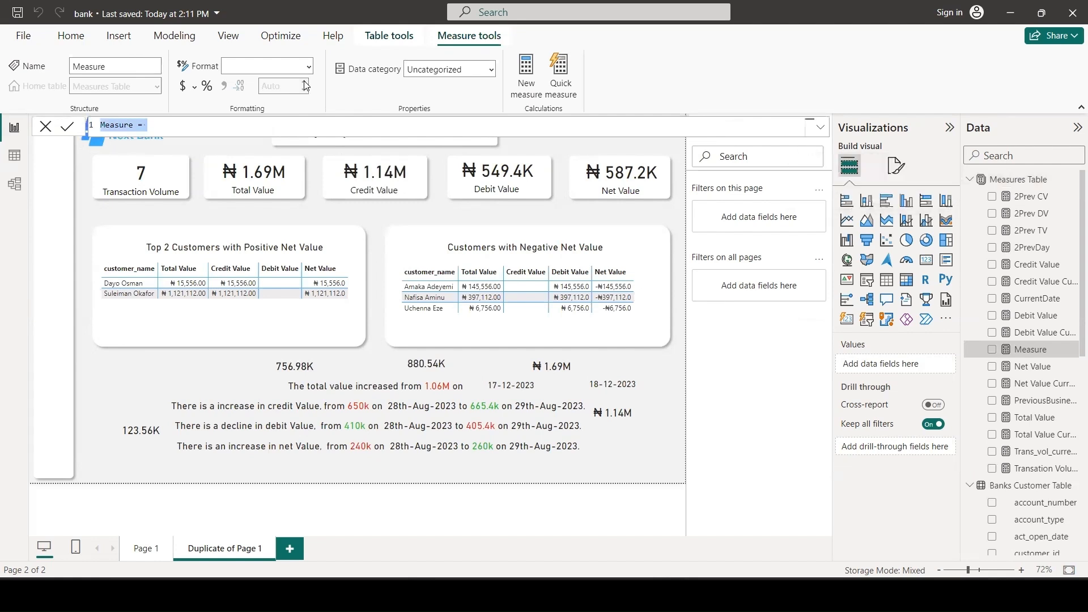
{"action": "type", "text": "2Prev NV = [2Prev CV] - [2Prev DV]"}
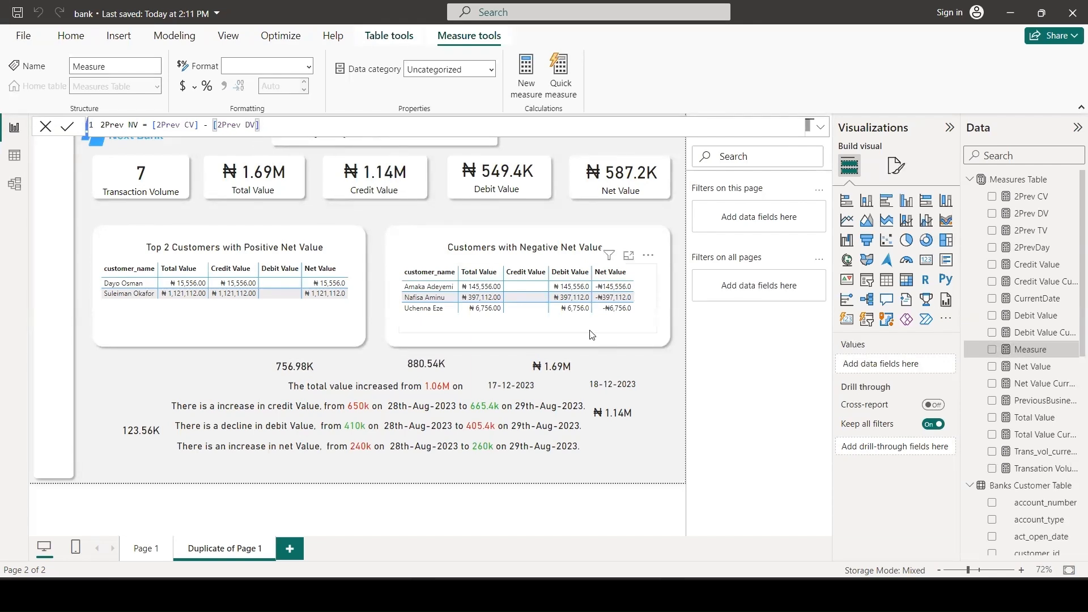
{"action": "left_click", "coordinate": [568, 419]}
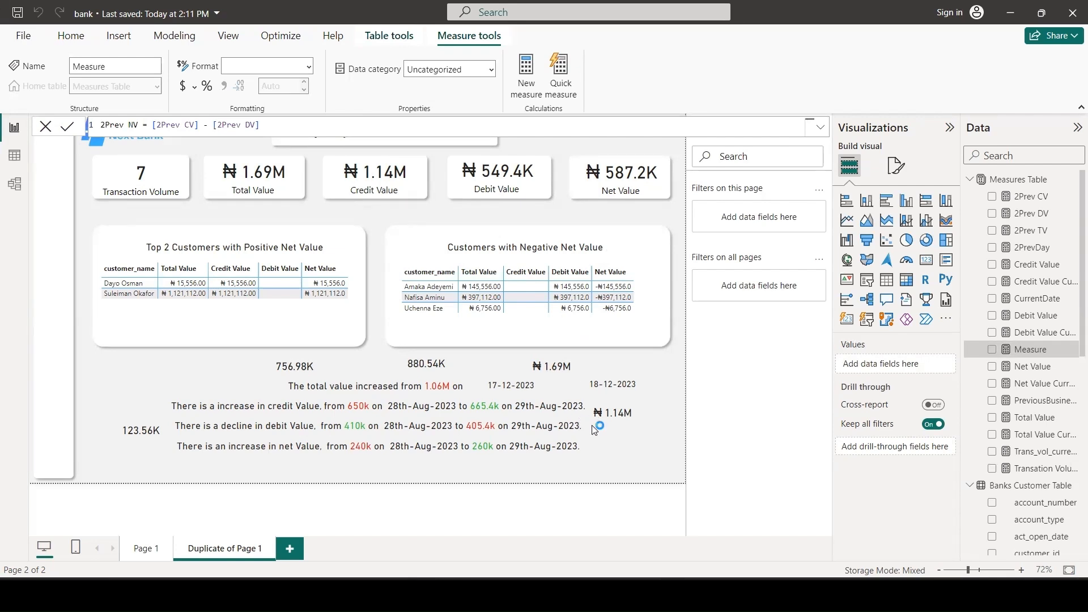
Step: Duplicate the Credit Value CurrentDate card, place the copy below the net value line and switch its field to 2Prev NV
{"action": "left_click", "coordinate": [624, 418]}
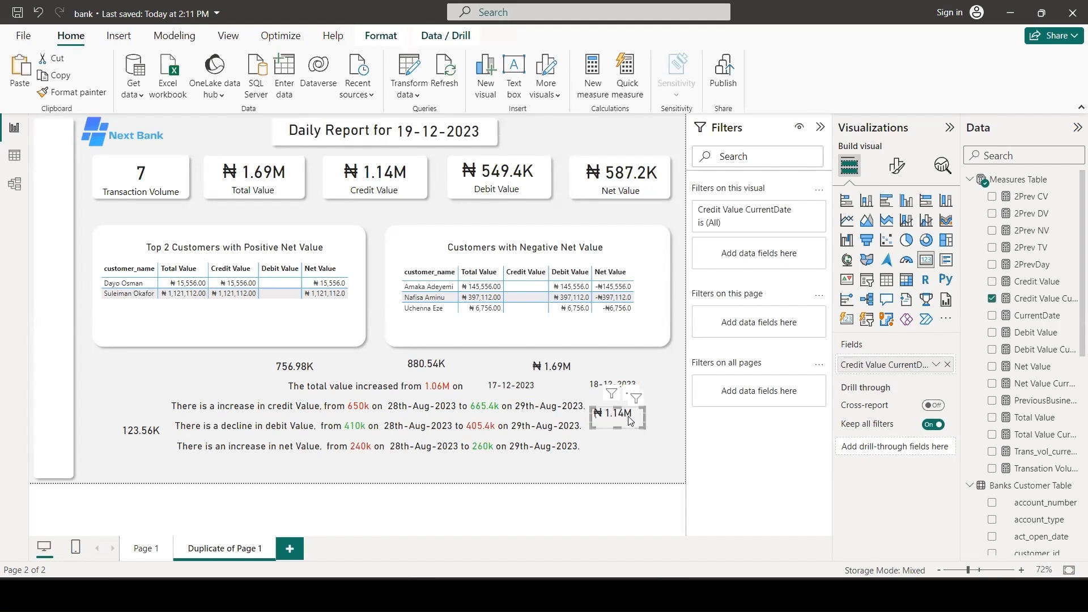
{"action": "left_click_drag", "start_coordinate": [624, 418], "coordinate": [374, 471]}
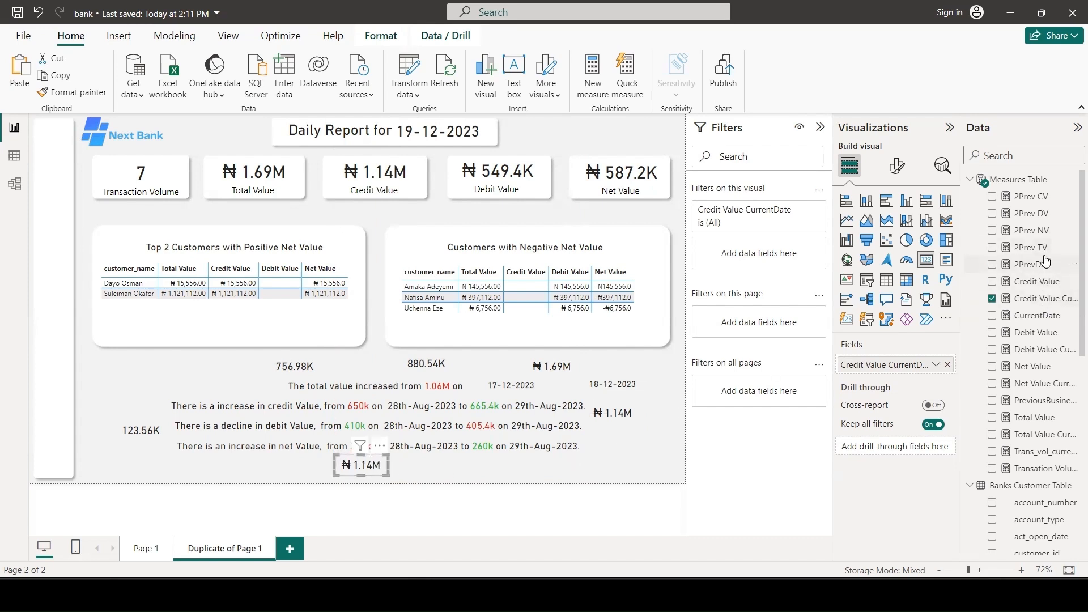
{"action": "left_click_drag", "start_coordinate": [1046, 231], "coordinate": [919, 368]}
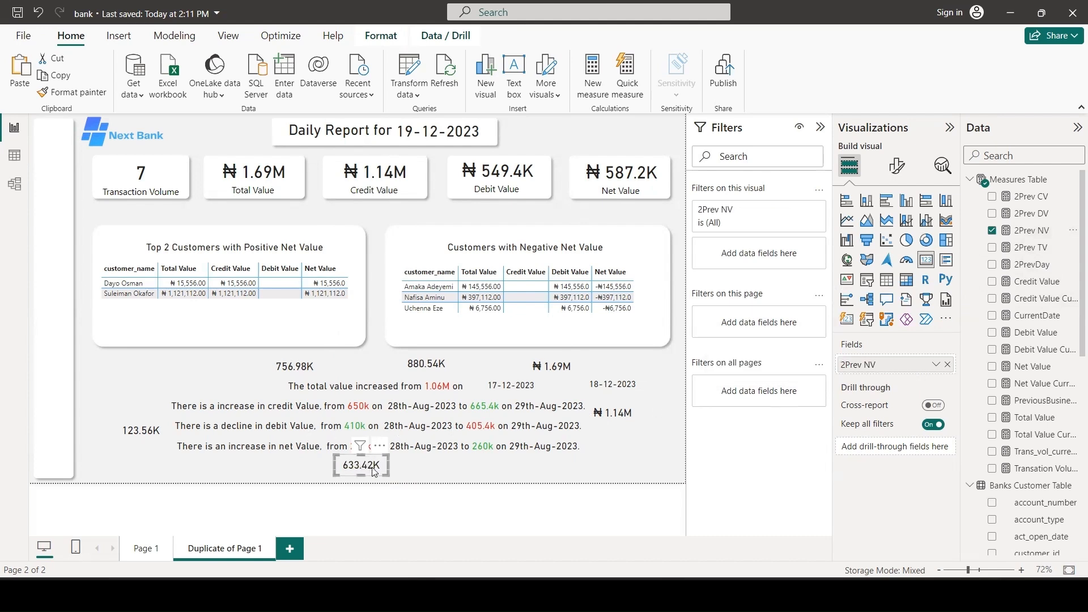
Step: Duplicate the 2Prev NV card, place the copy beside it below the net value line and switch its field to Net Value CurrentDate
{"action": "left_click", "coordinate": [498, 465]}
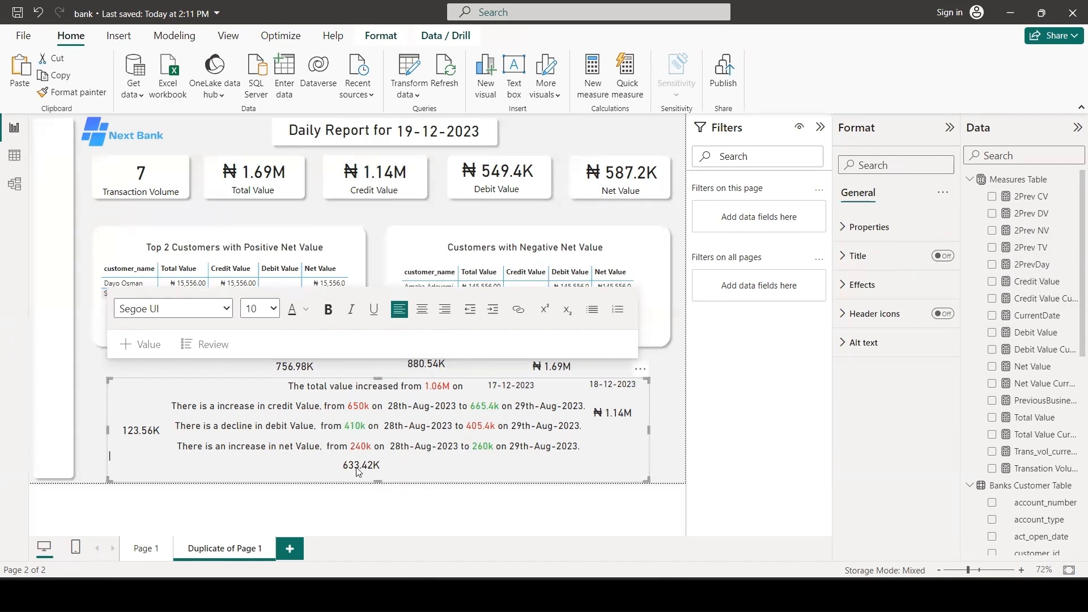
{"action": "left_click", "coordinate": [357, 466]}
{"action": "left_click", "coordinate": [376, 465]}
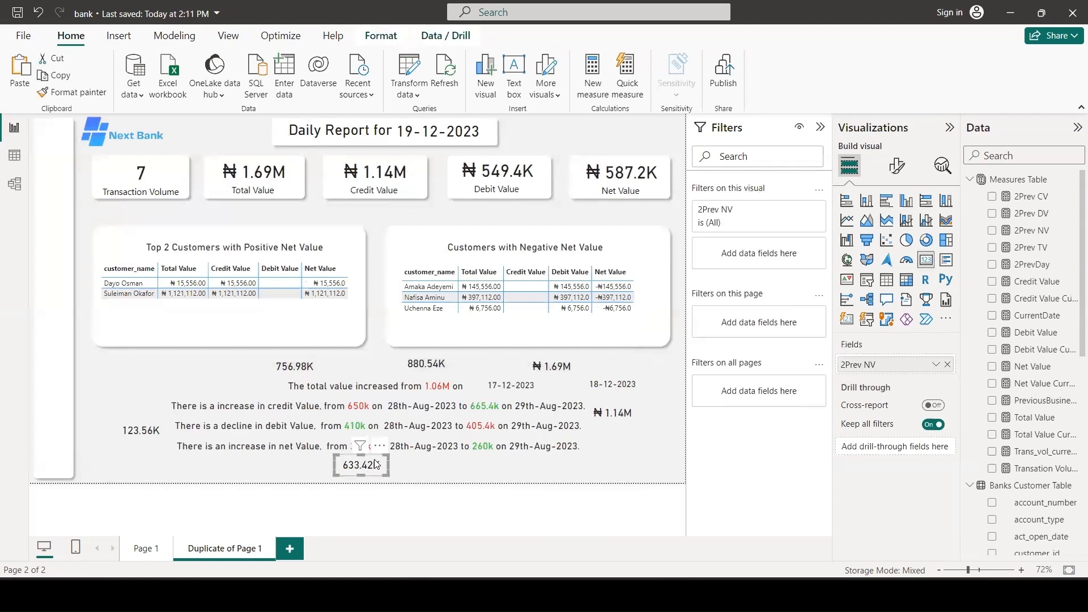
{"action": "key", "text": "ctrl+c"}
{"action": "key", "text": "ctrl+v"}
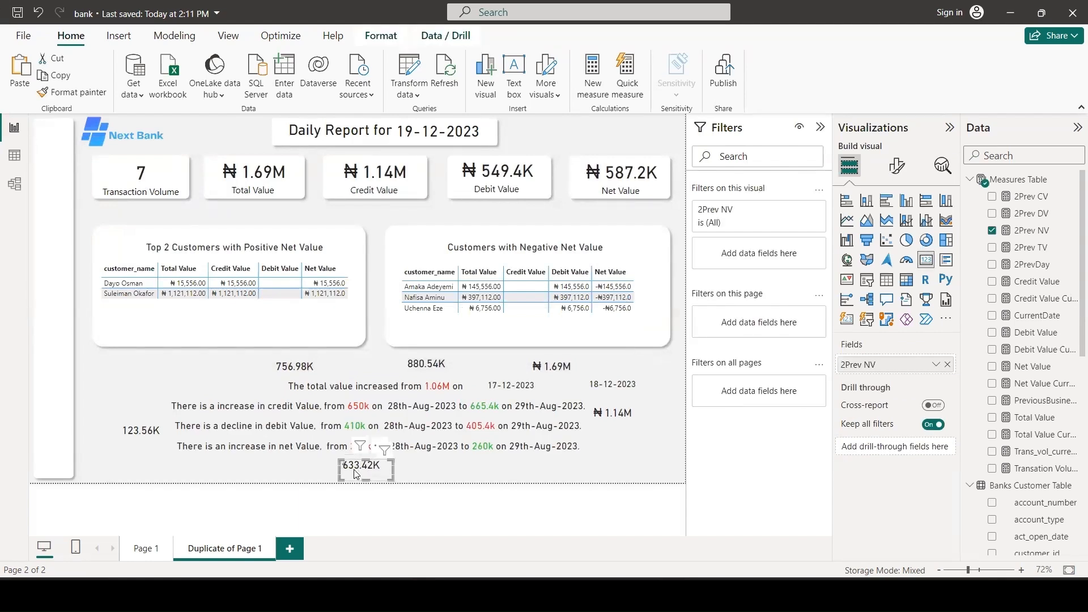
{"action": "left_click_drag", "start_coordinate": [397, 469], "coordinate": [529, 465]}
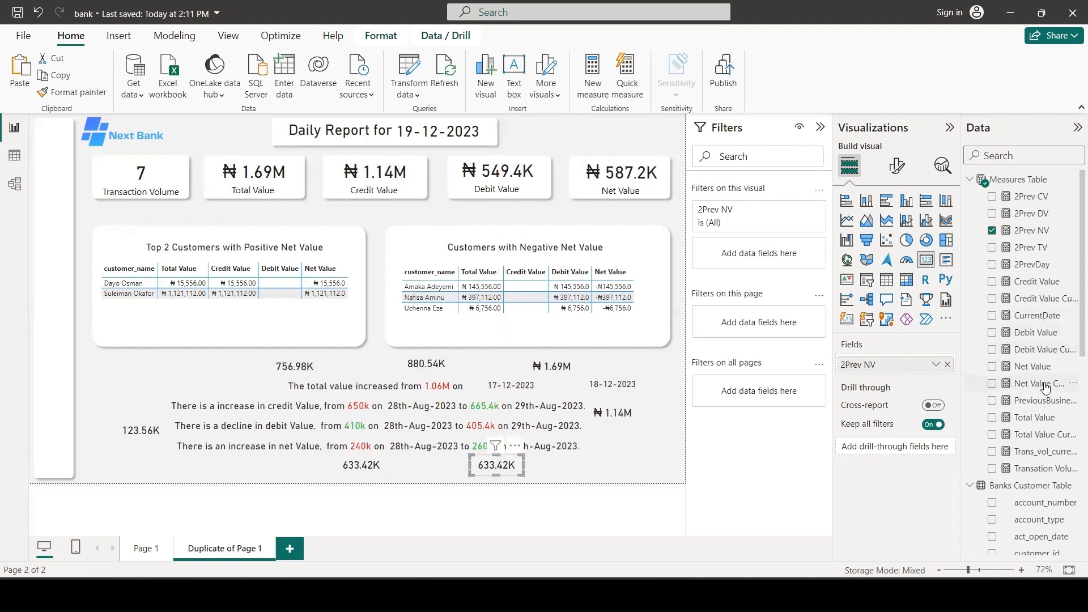
{"action": "left_click_drag", "start_coordinate": [1043, 383], "coordinate": [854, 371]}
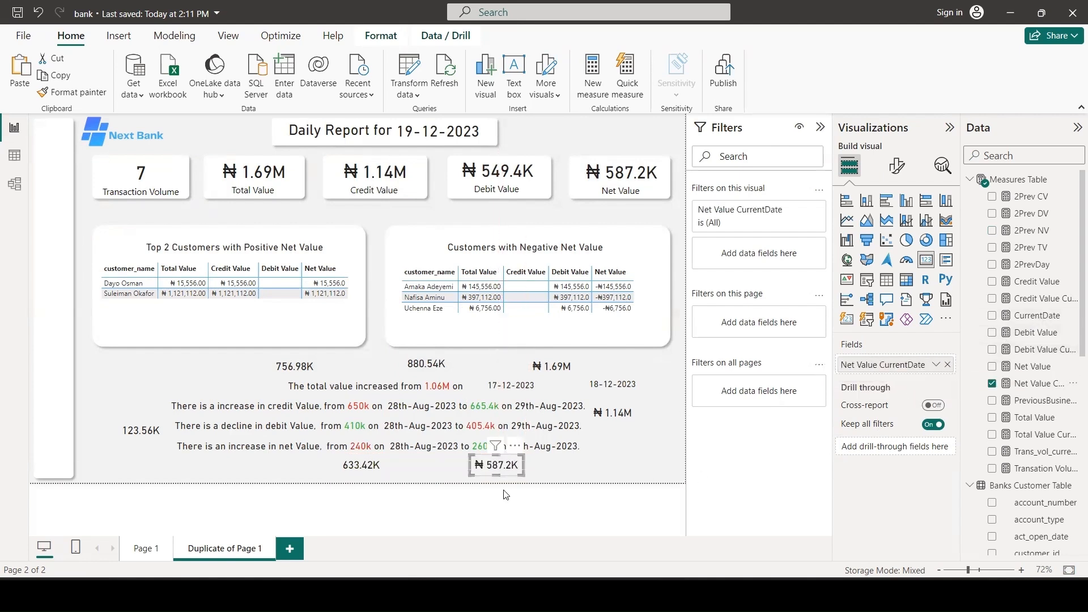
Step: Duplicate the 2Prev DV card, place the copy at the end of the debit value line and switch its field to Debit Value CurrentDate
{"action": "left_click", "coordinate": [142, 437]}
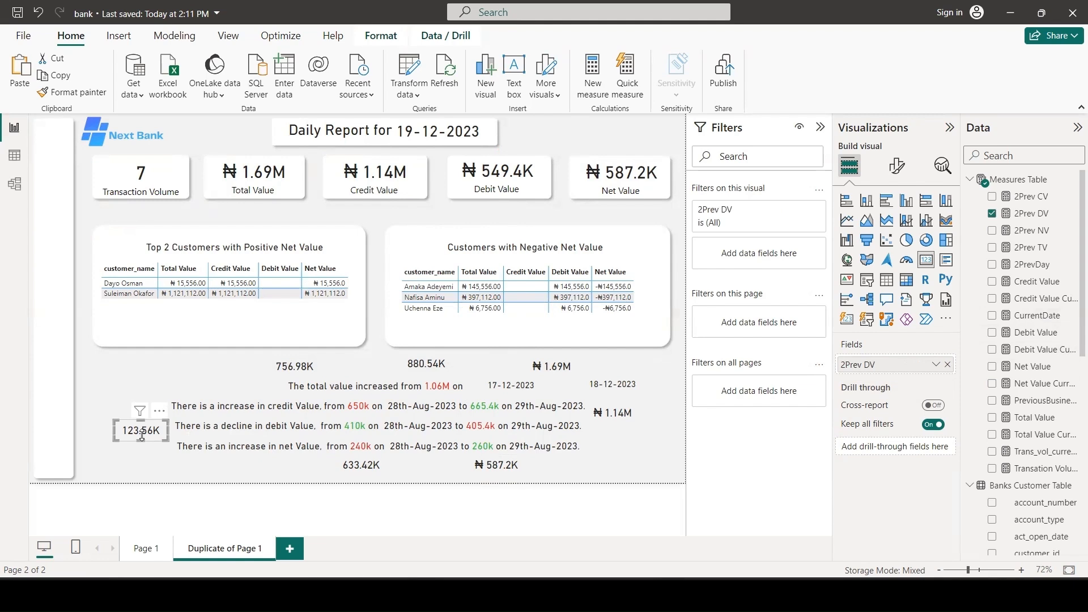
{"action": "left_click_drag", "start_coordinate": [143, 439], "coordinate": [595, 446]}
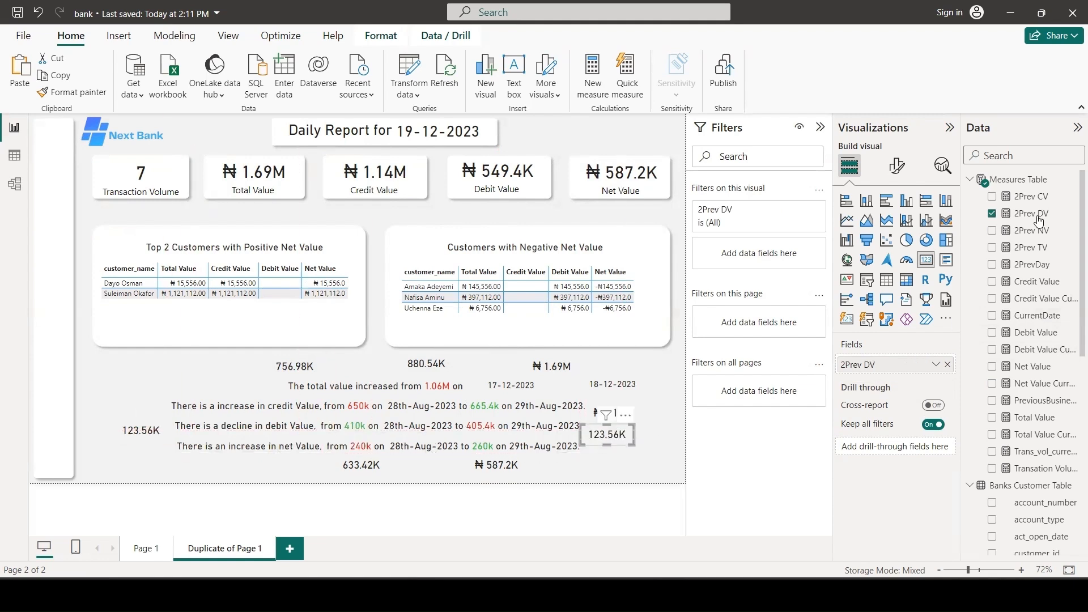
{"action": "left_click_drag", "start_coordinate": [1043, 350], "coordinate": [865, 366]}
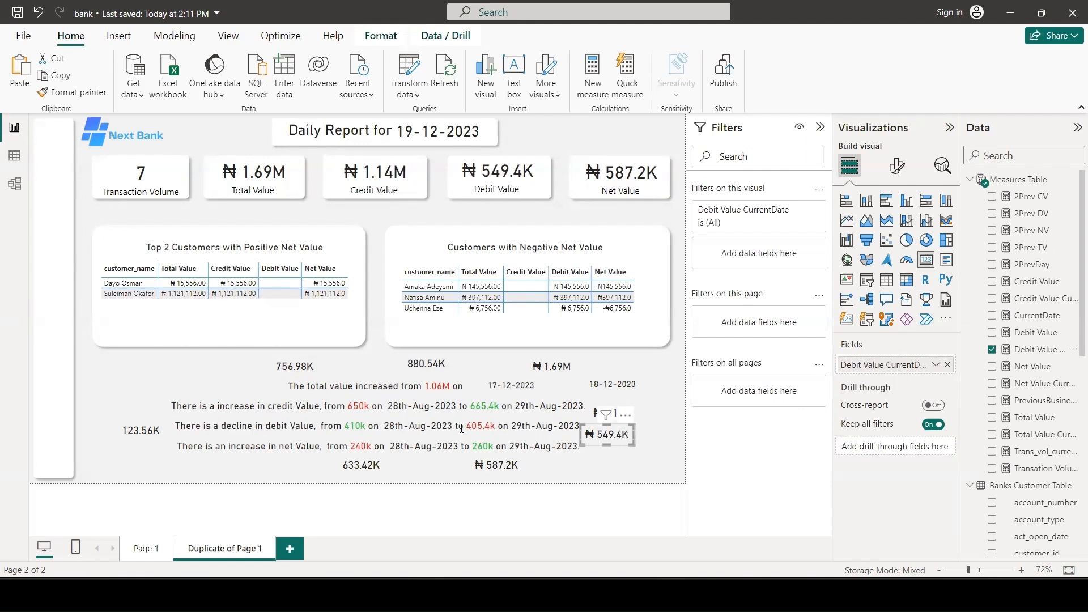
{"action": "left_click", "coordinate": [640, 367]}
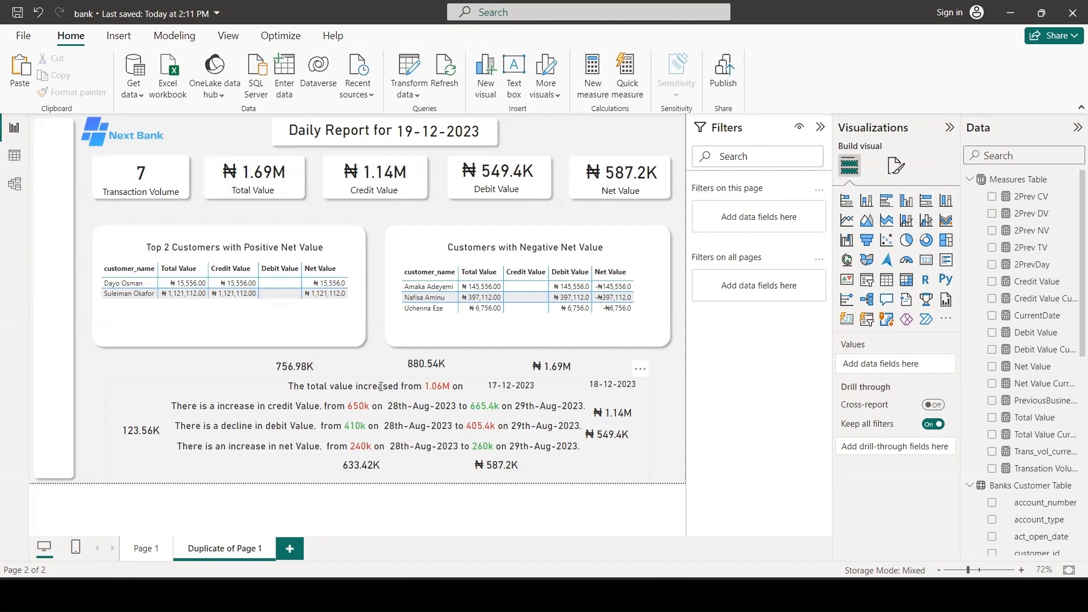
{"action": "left_click_drag", "start_coordinate": [399, 386], "coordinate": [358, 386]}
{"action": "mouse_move", "coordinate": [257, 406]}
{"action": "left_mouse_down"}
{"action": "mouse_move", "coordinate": [222, 406]}
{"action": "mouse_move", "coordinate": [239, 406]}
{"action": "left_mouse_up"}
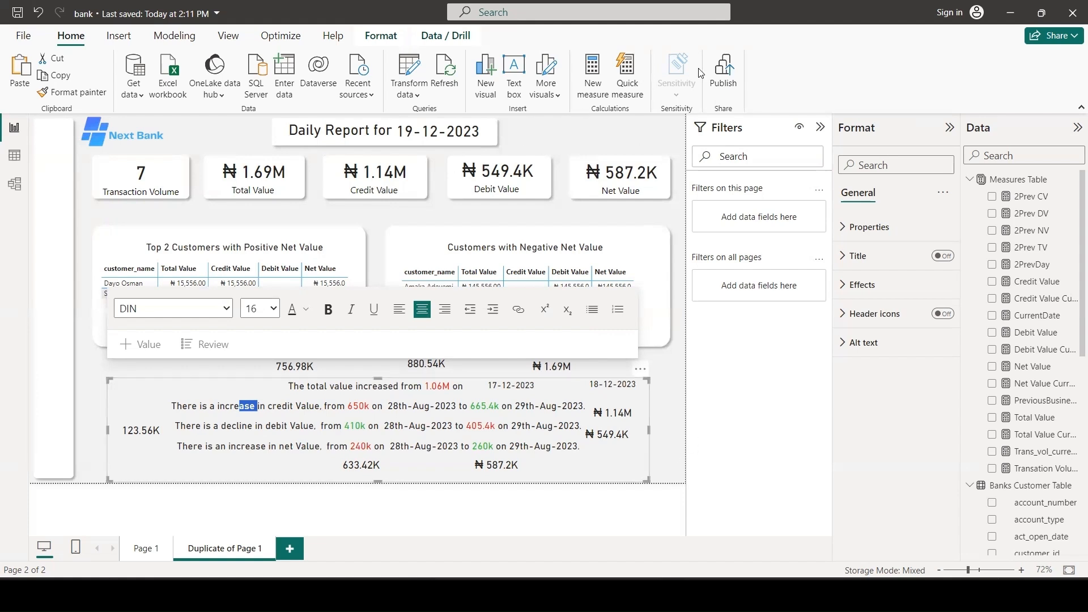
{"action": "left_click", "coordinate": [556, 116]}
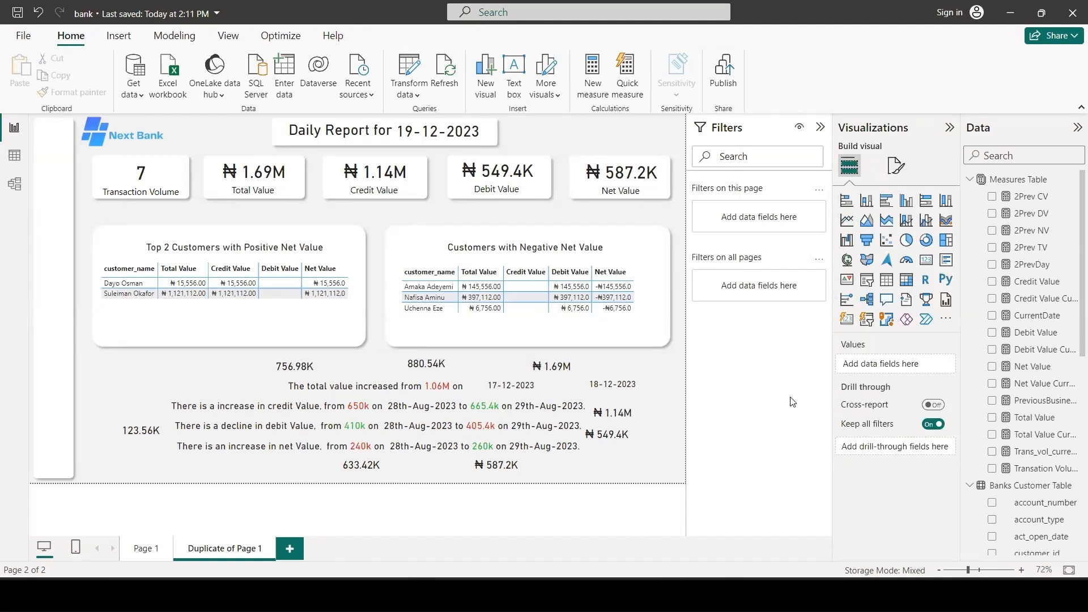
Step: Create the measure TV Increase & Decrease in the Measures Table, returning "increased" if [Total Value CurrentDate] > [2Prev TV], otherwise "declined"
{"action": "left_click", "coordinate": [1033, 180]}
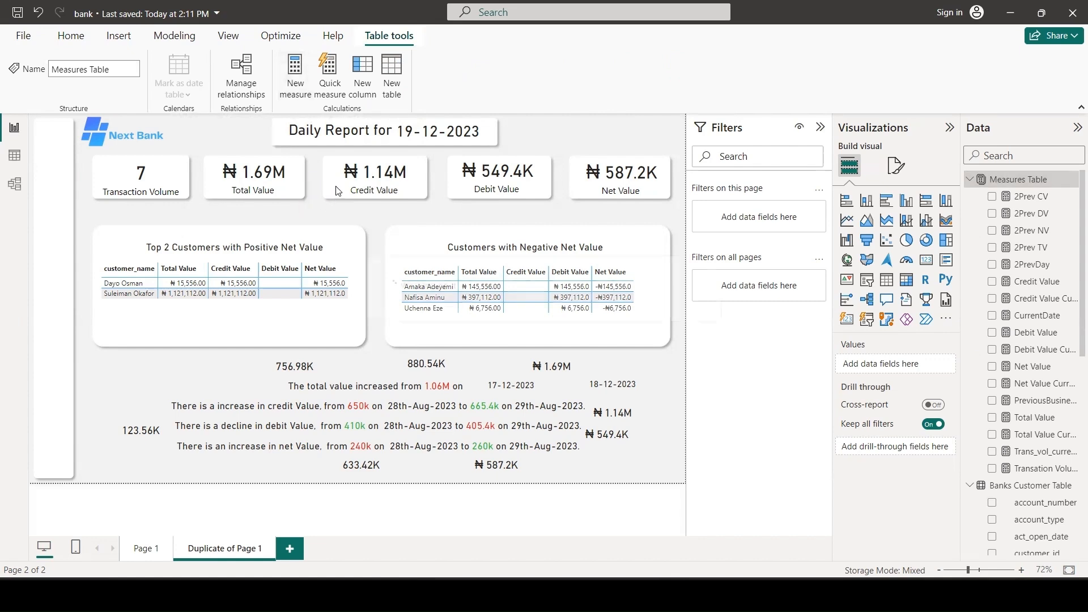
{"action": "key", "text": "ctrl+z"}
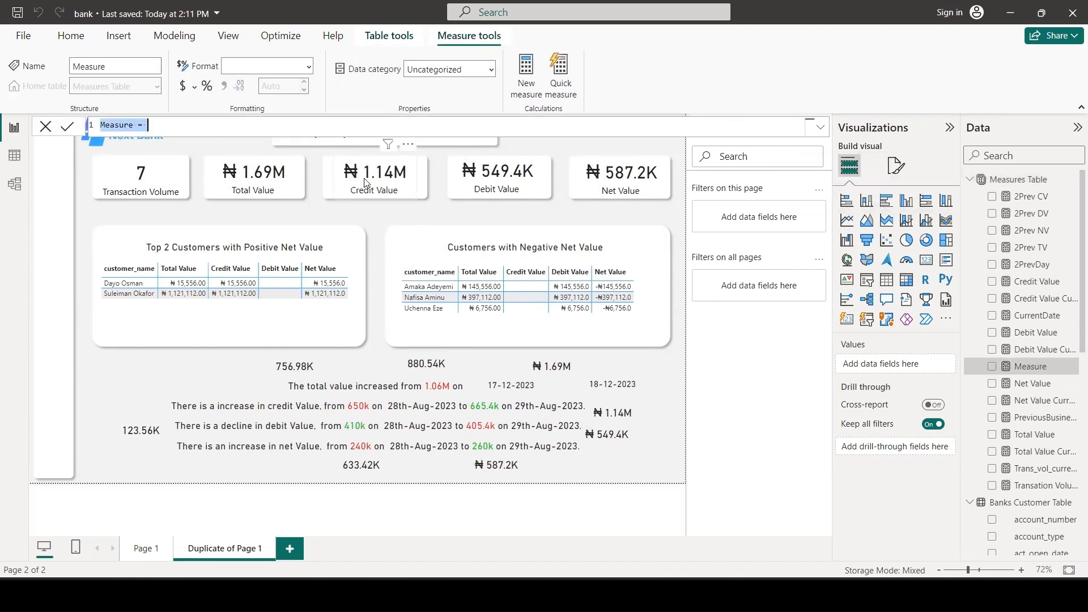
{"action": "key", "text": "ctrl+v"}
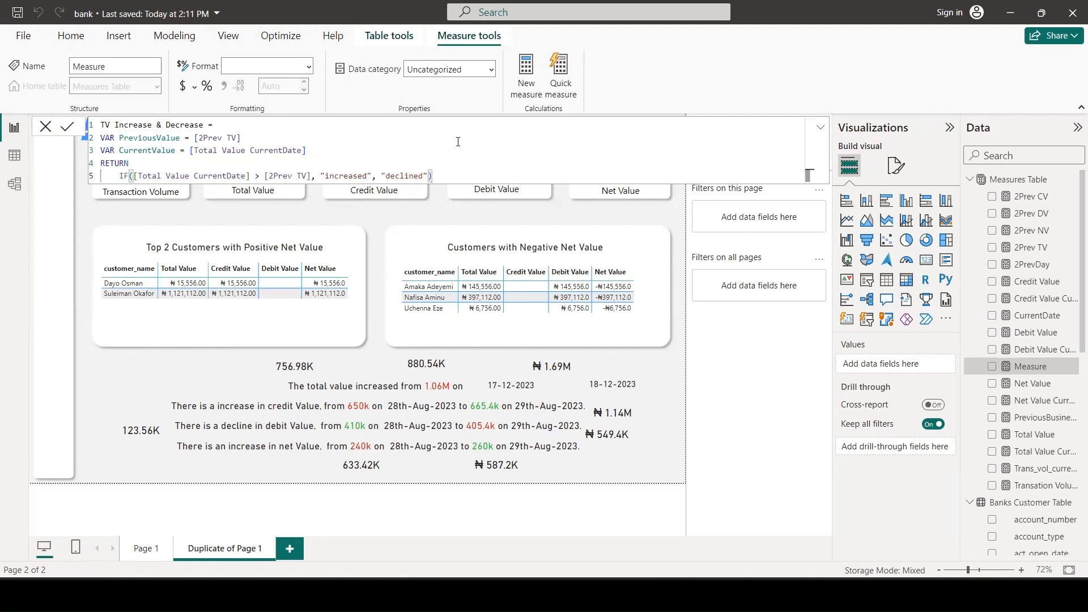
{"action": "key", "text": "Return"}
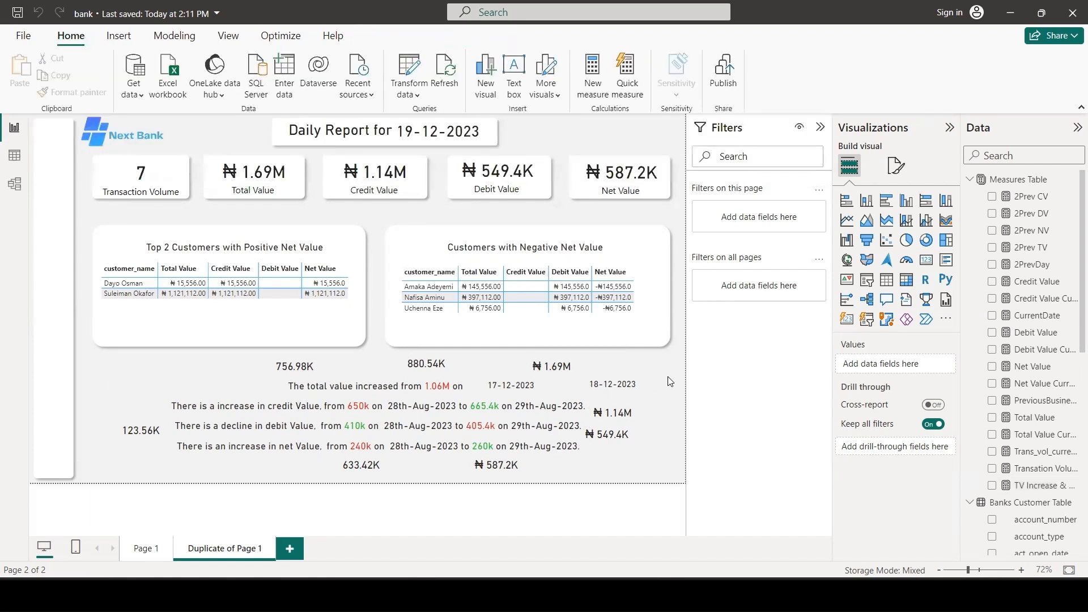
Step: Duplicate the PreviousBusinessDay card, place the copy before the total value line and switch its field to TV Increase & Decrease
{"action": "left_click", "coordinate": [633, 385]}
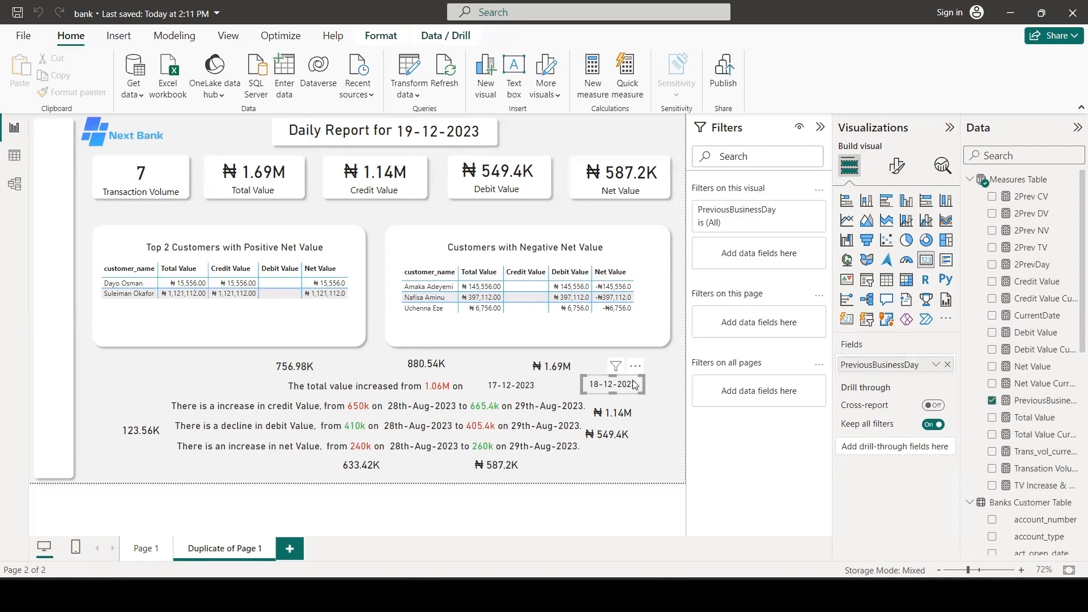
{"action": "left_click_drag", "start_coordinate": [634, 385], "coordinate": [218, 379]}
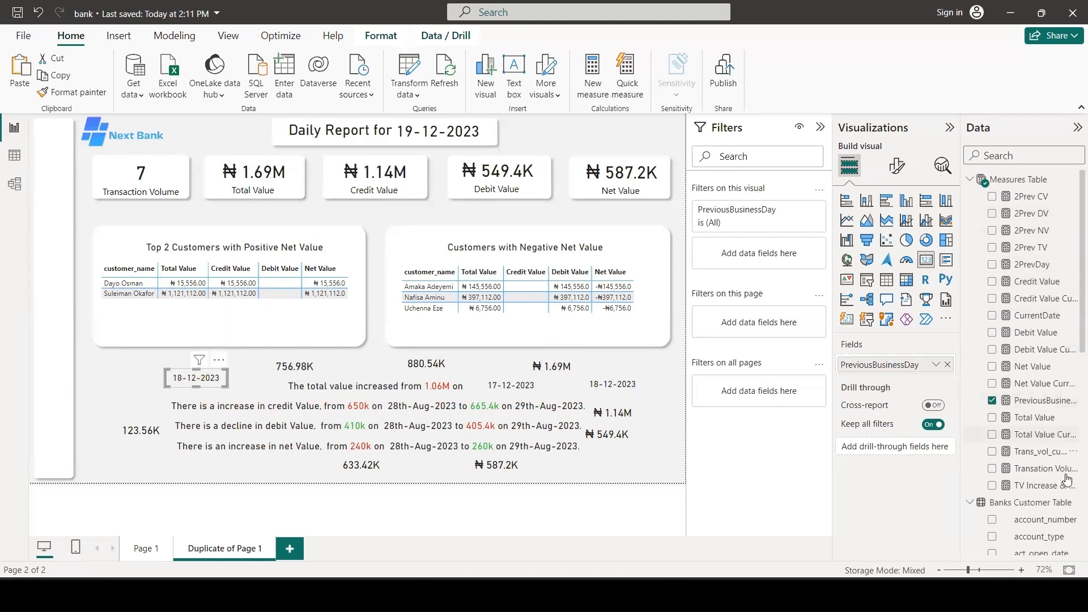
{"action": "left_click_drag", "start_coordinate": [1048, 487], "coordinate": [924, 372]}
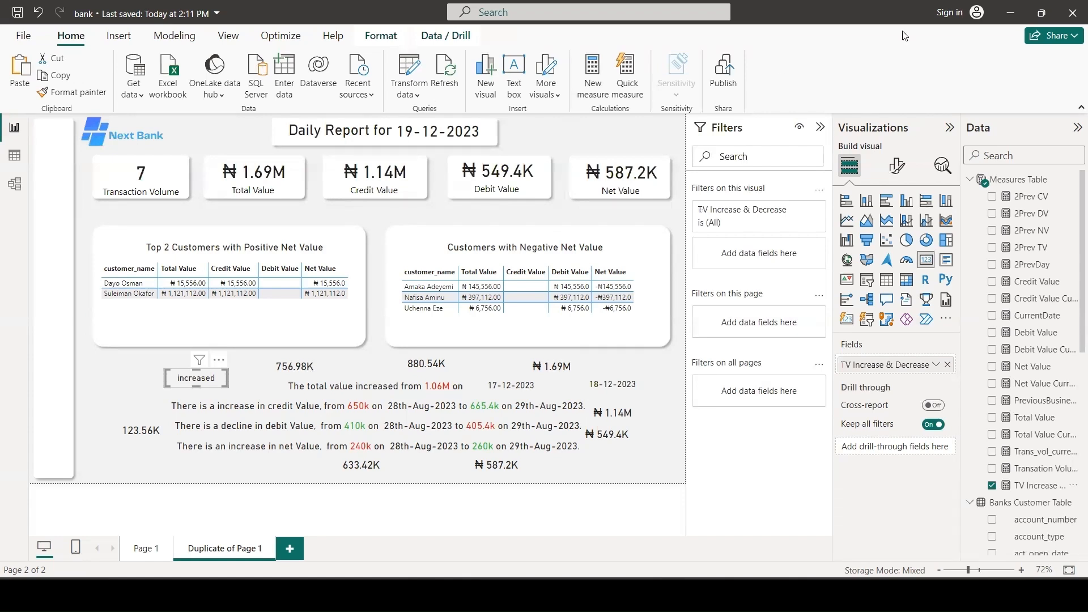
Step: Create the measure NV Increase & Decrease in the Measures Table, returning "increased" if [Net Value CurrentDate] > [2Prev NV], otherwise "declined"
{"action": "left_click", "coordinate": [1000, 179]}
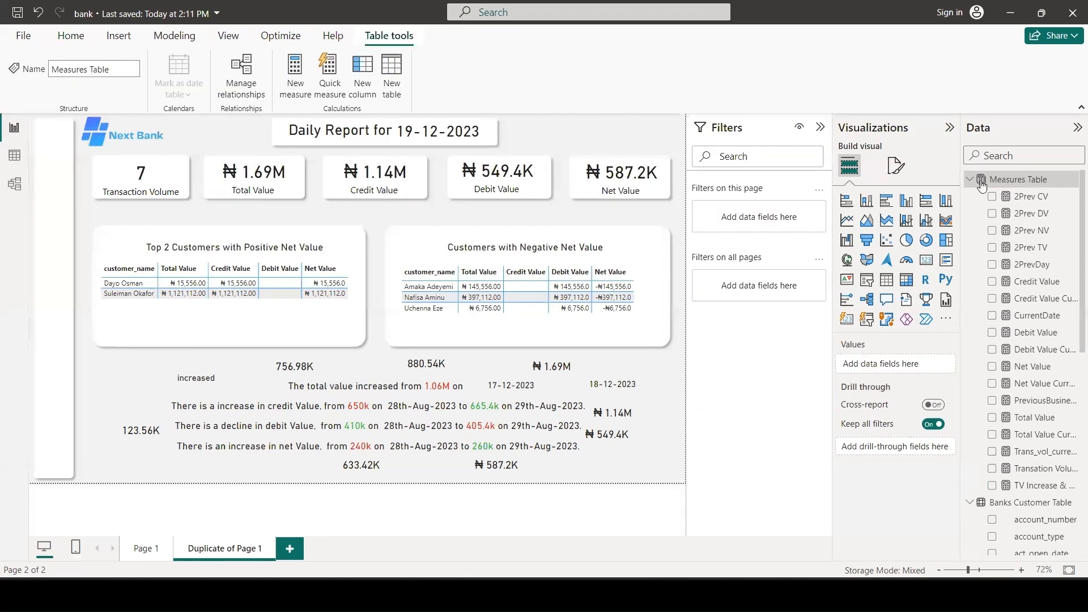
{"action": "left_click", "coordinate": [287, 74]}
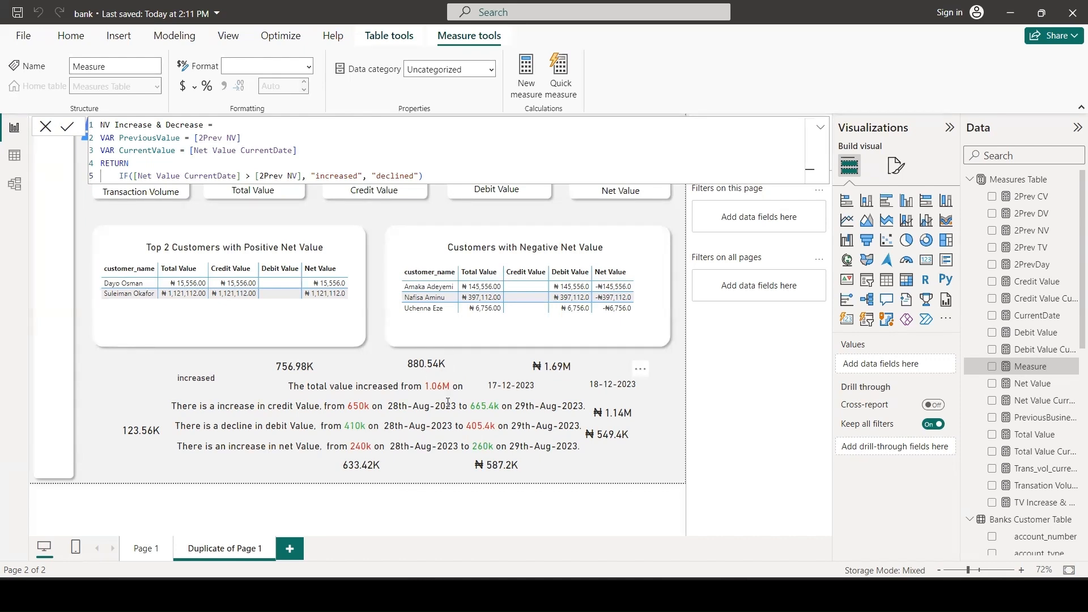
Step: Duplicate the TV Increase & Decrease card, place the copy below the net value line and switch its field to NV Increase & Decrease
{"action": "left_click", "coordinate": [197, 378]}
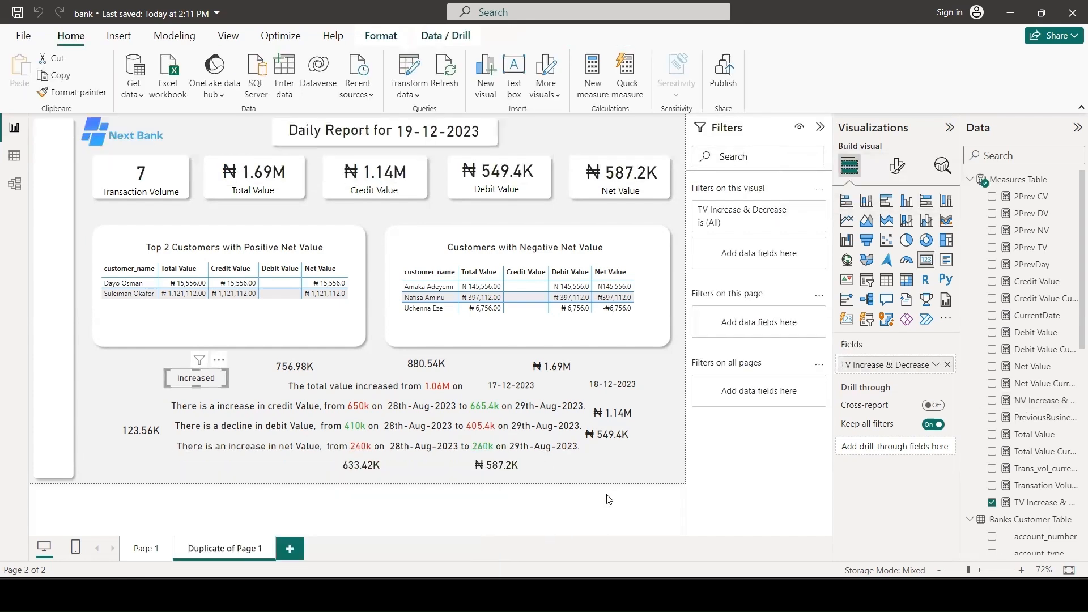
{"action": "key", "text": "ctrl+c"}
{"action": "key", "text": "ctrl+v"}
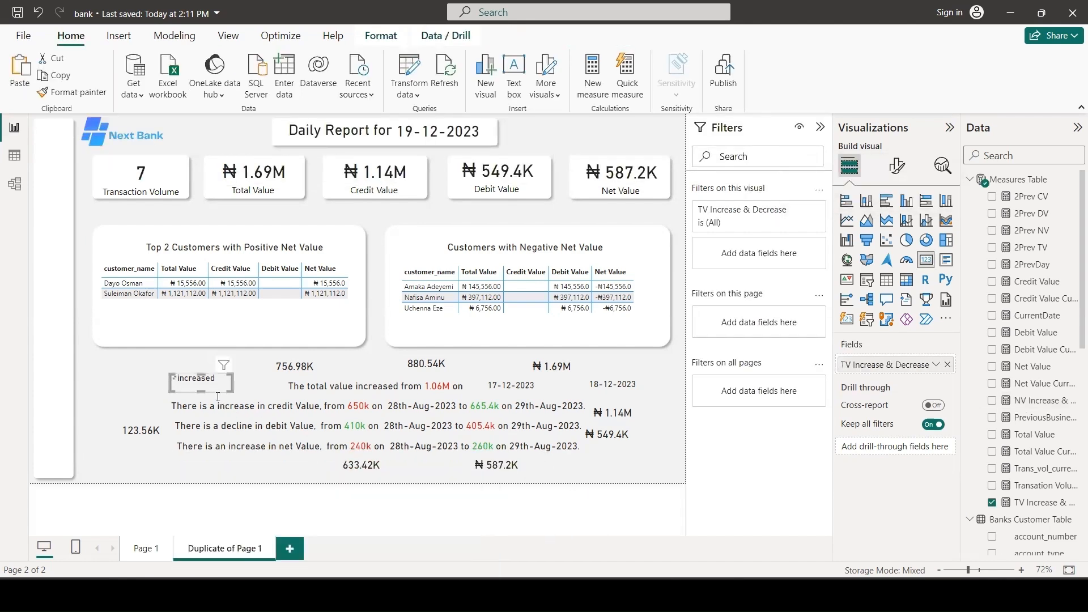
{"action": "left_click_drag", "start_coordinate": [204, 383], "coordinate": [206, 464]}
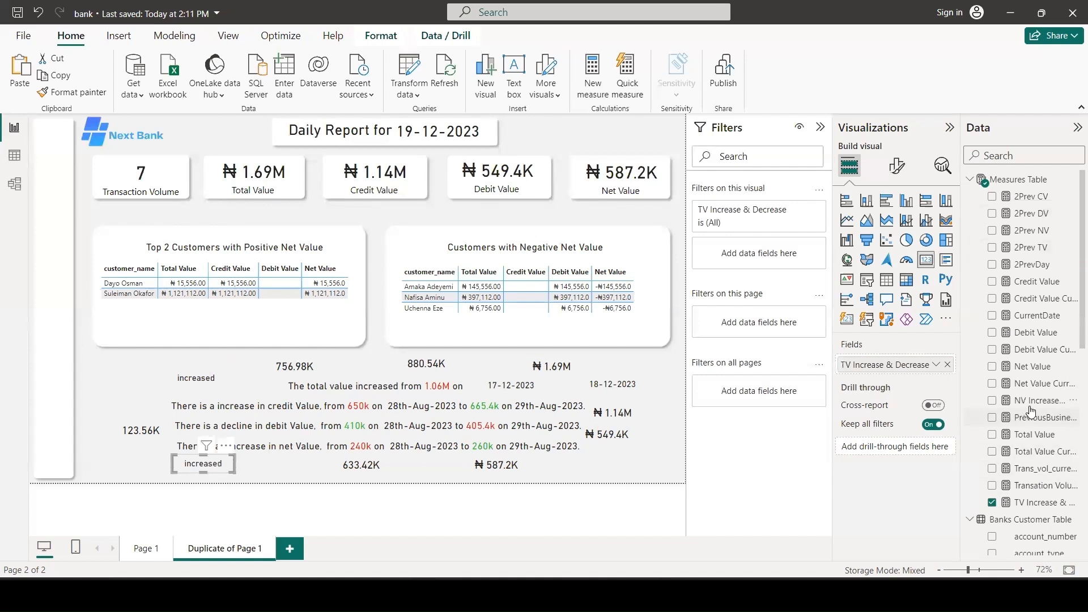
{"action": "left_click_drag", "start_coordinate": [1043, 401], "coordinate": [921, 368]}
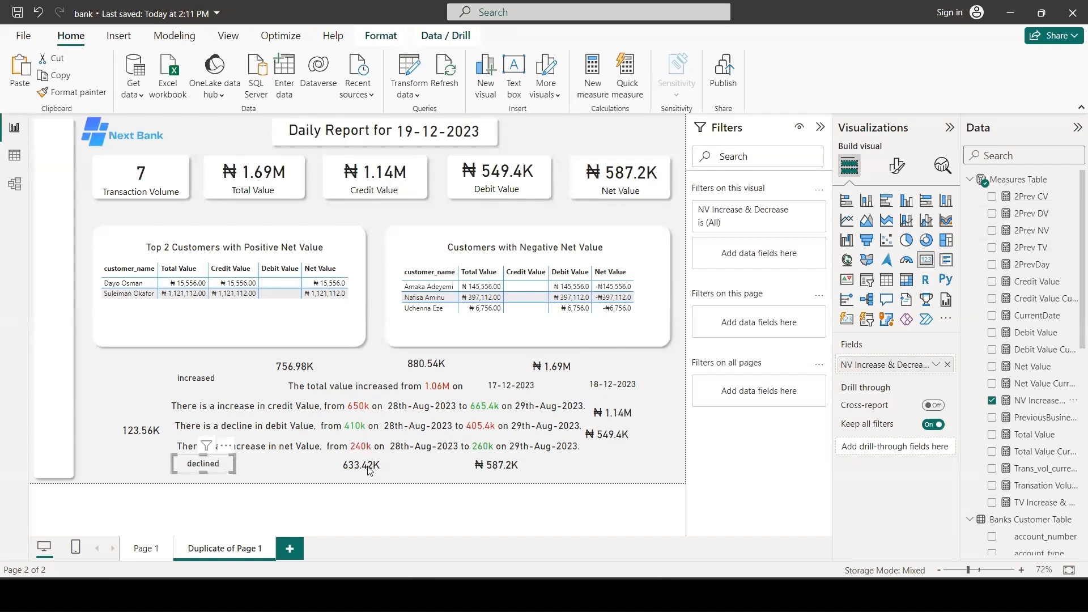
Step: Create the measure CV Increase & Decrease in the Measures Table, returning "increased" if [Credit Value CurrentDate] > [2Prev CV], otherwise "declined"
{"action": "left_click", "coordinate": [1009, 180]}
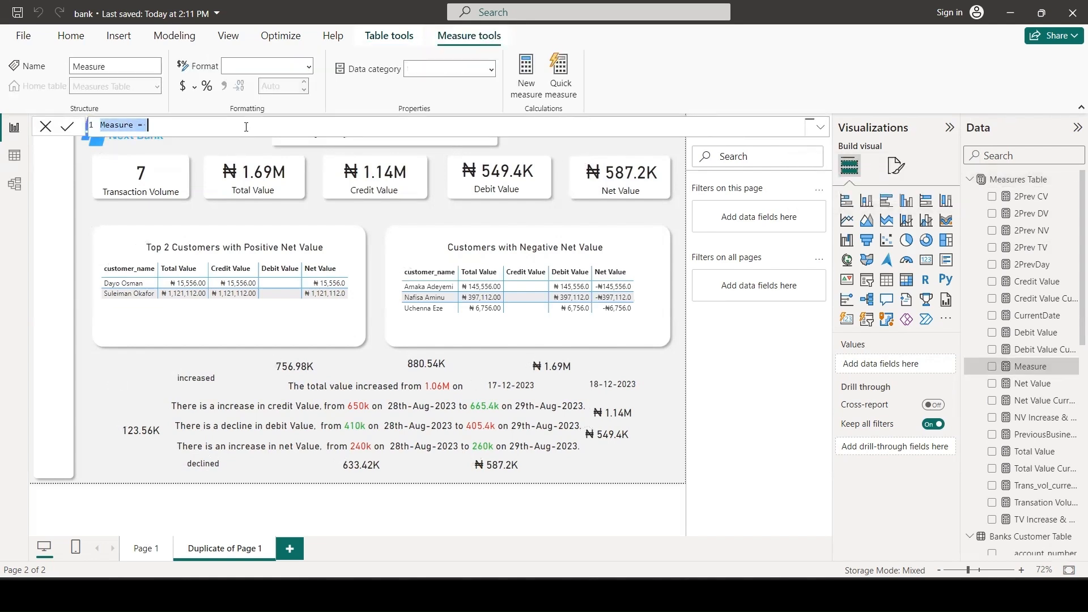
{"action": "key", "text": "ctrl+v"}
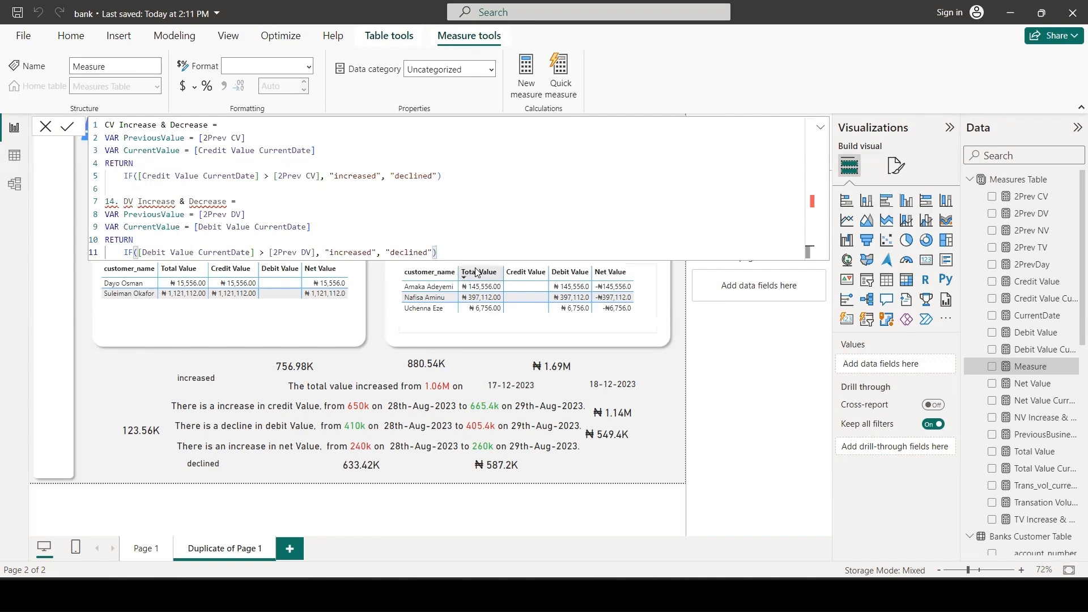
{"action": "left_click_drag", "start_coordinate": [437, 253], "coordinate": [98, 210]}
{"action": "key", "text": "BackSpace"}
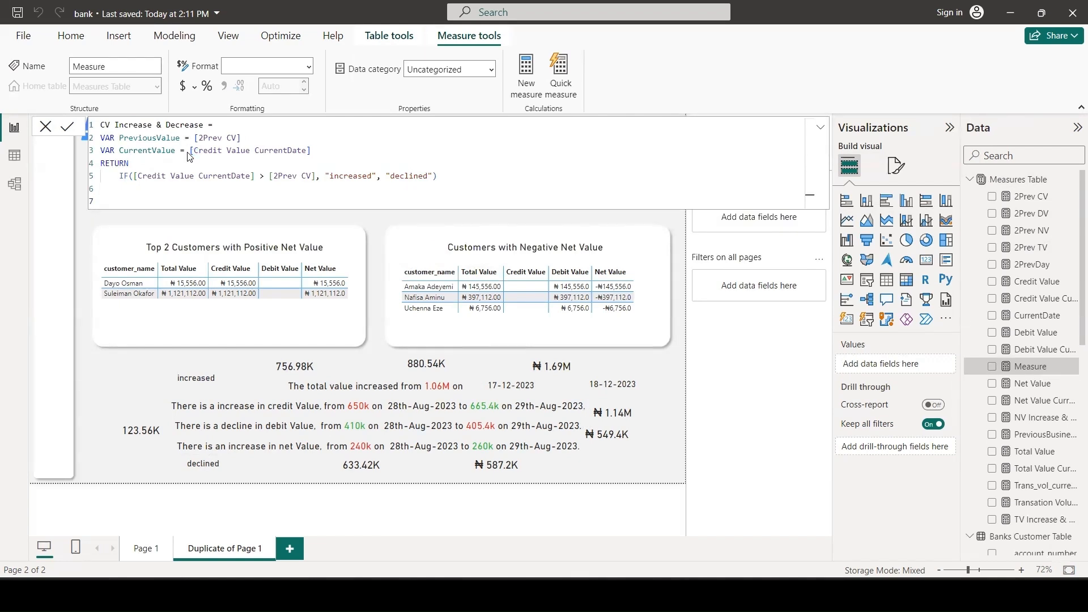
{"action": "key", "text": "Return"}
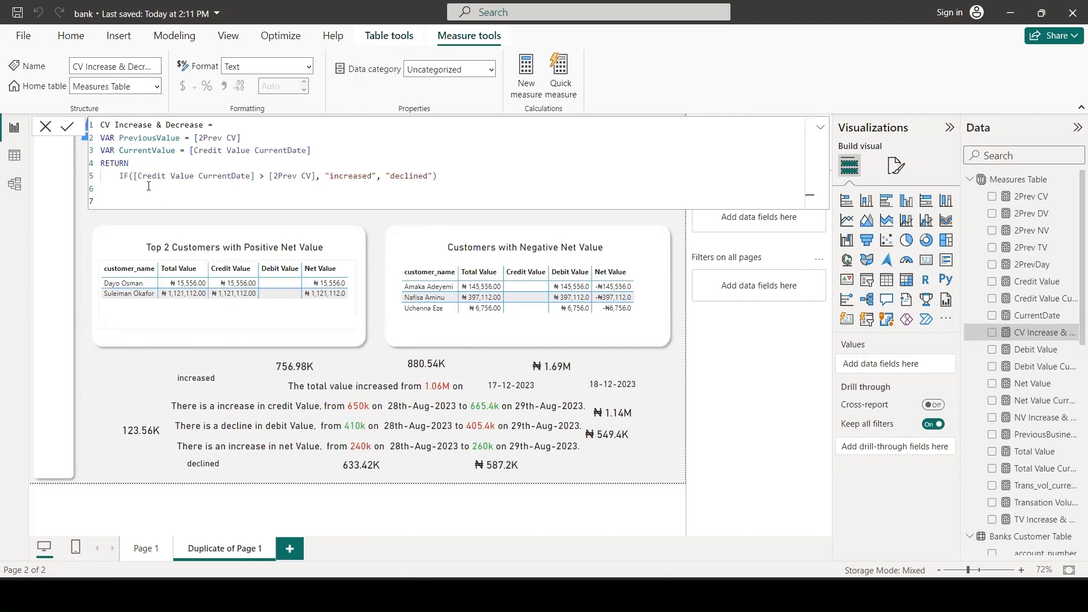
Step: Create the measure DV Increase & Decrease in the Measures Table, returning "increased" if [Debit Value CurrentDate] > [2Prev DV], otherwise "declined"
{"action": "left_click", "coordinate": [1018, 180]}
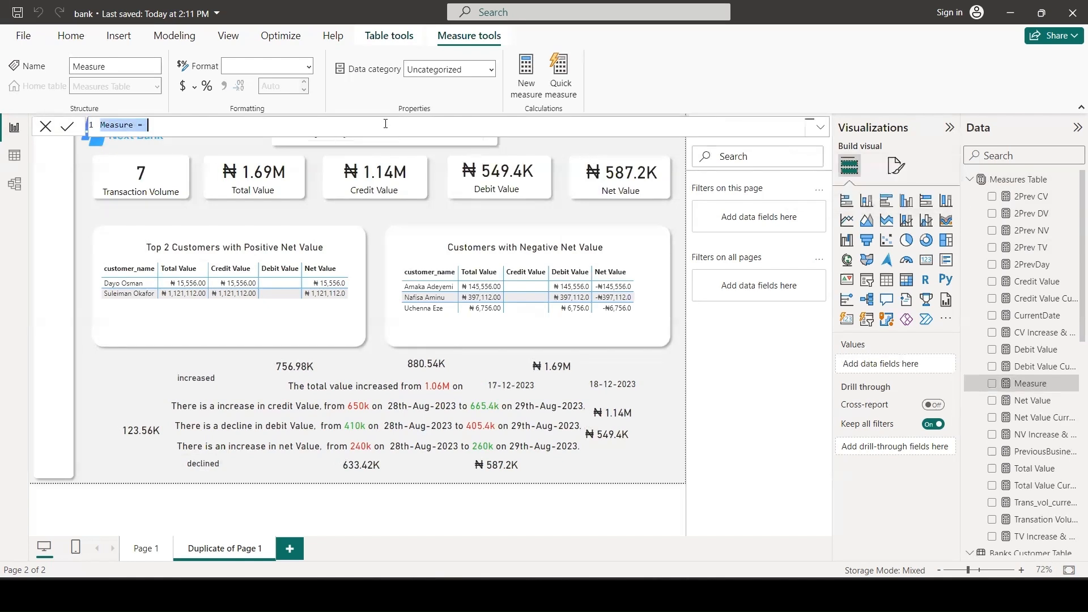
{"action": "key", "text": "ctrl+v"}
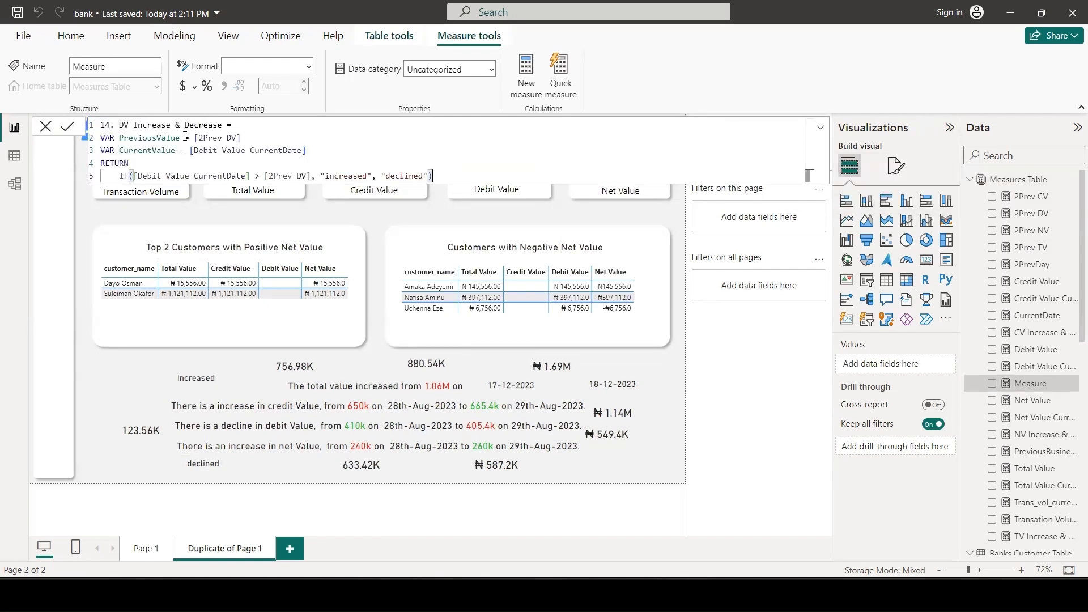
{"action": "left_click", "coordinate": [124, 128]}
{"action": "left_click", "coordinate": [116, 124]}
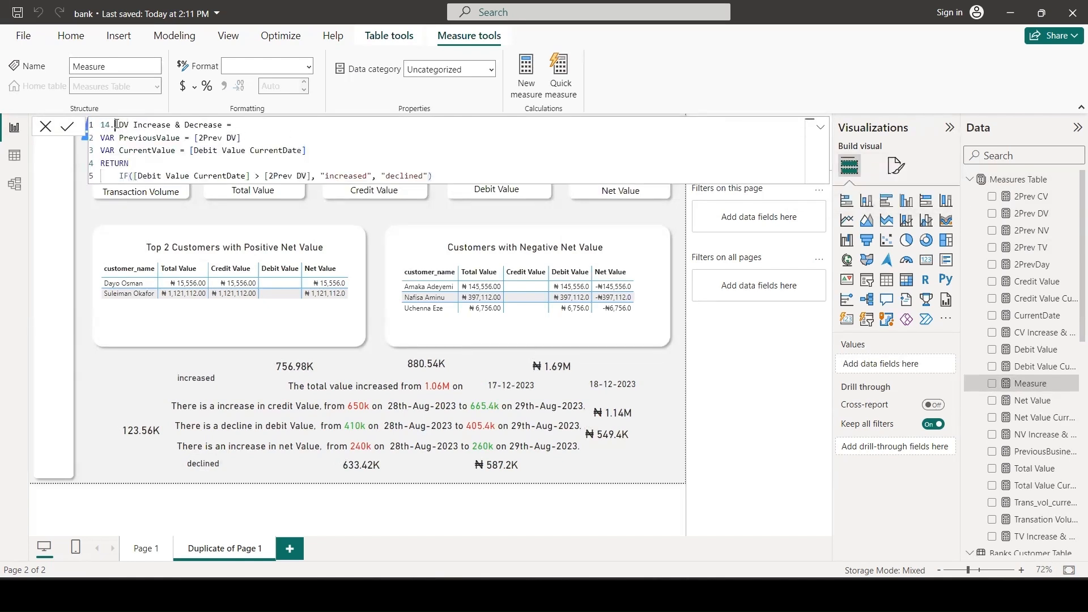
{"action": "key", "text": "BackSpace"}
{"action": "key", "text": "BackSpace"}
{"action": "key", "text": "BackSpace"}
{"action": "key", "text": "Delete"}
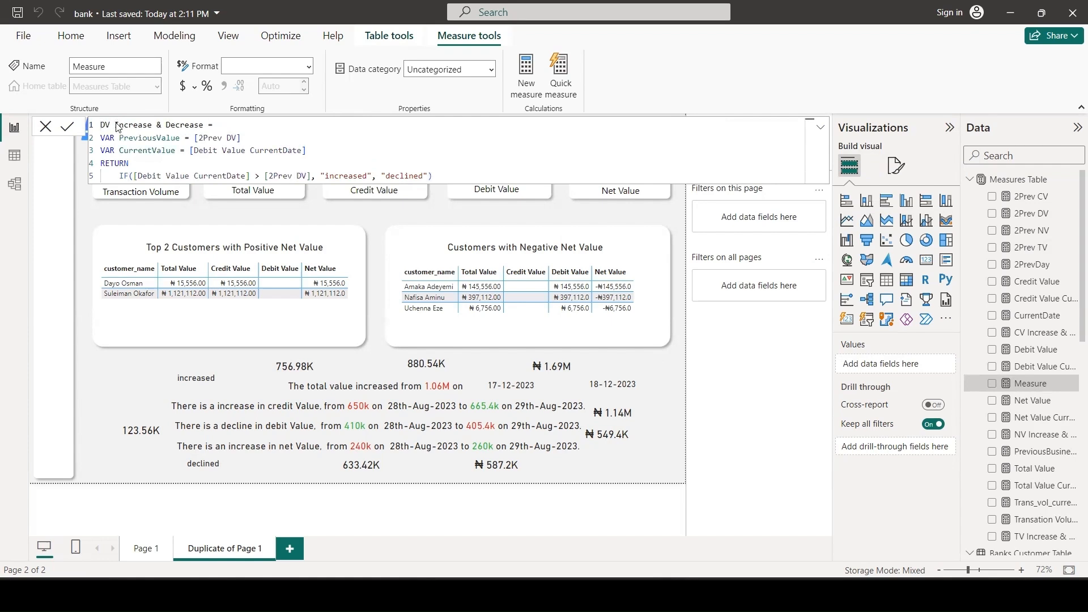
{"action": "key", "text": "Return"}
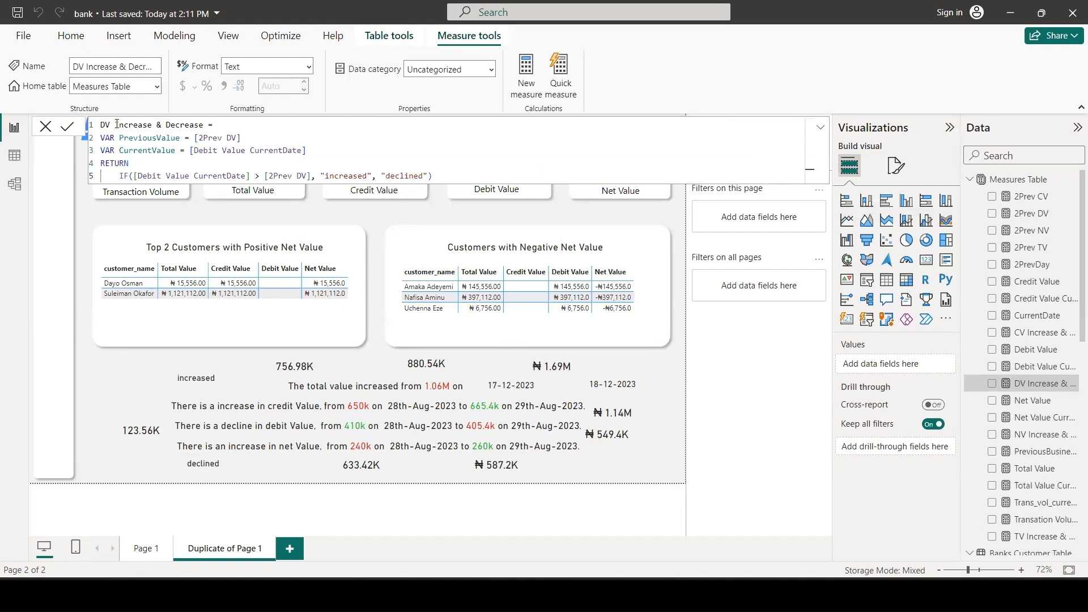
{"action": "left_click", "coordinate": [682, 372]}
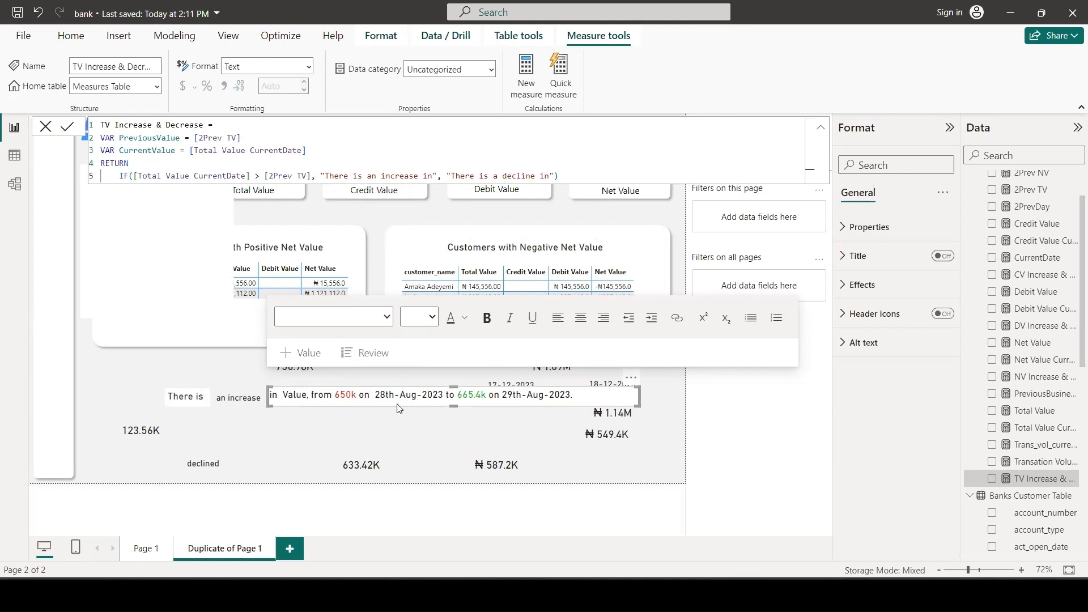
Step: Extend both result texts of the TV Increase & Decrease measure with a wide gap followed by "Value from"
{"action": "left_click", "coordinate": [433, 176]}
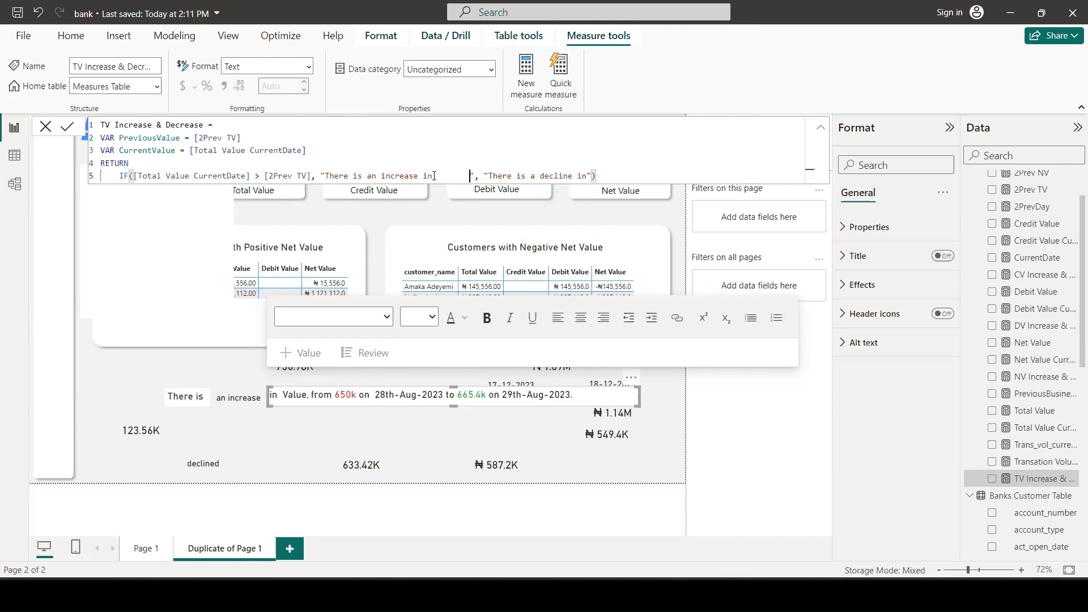
{"action": "type", "text": "Value"}
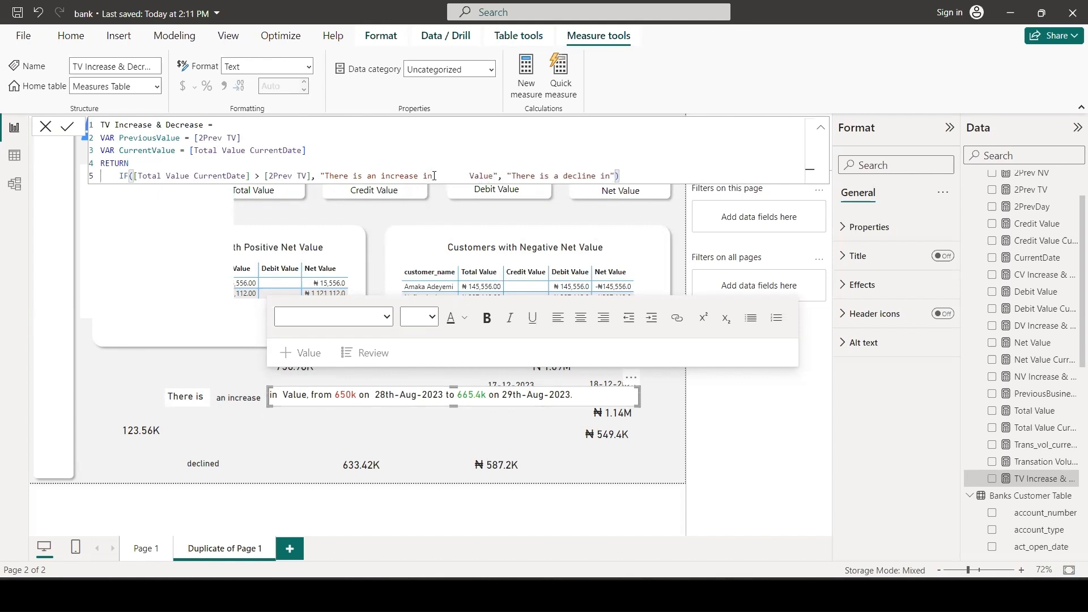
{"action": "left_click", "coordinate": [612, 176]}
{"action": "type", "text": "Value from"}
{"action": "left_click", "coordinate": [496, 175]}
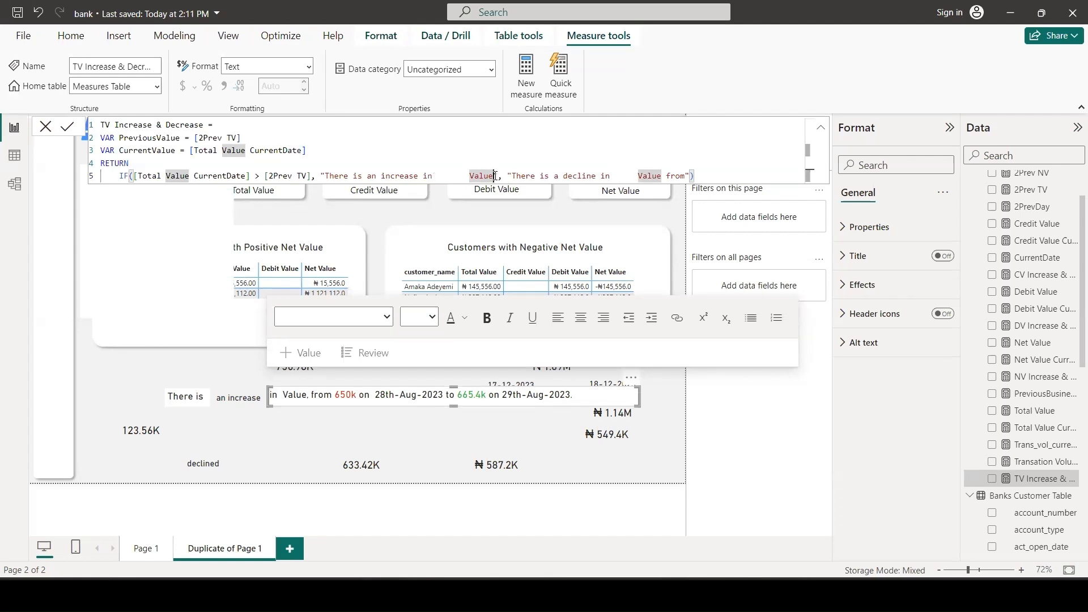
{"action": "type", "text": "from"}
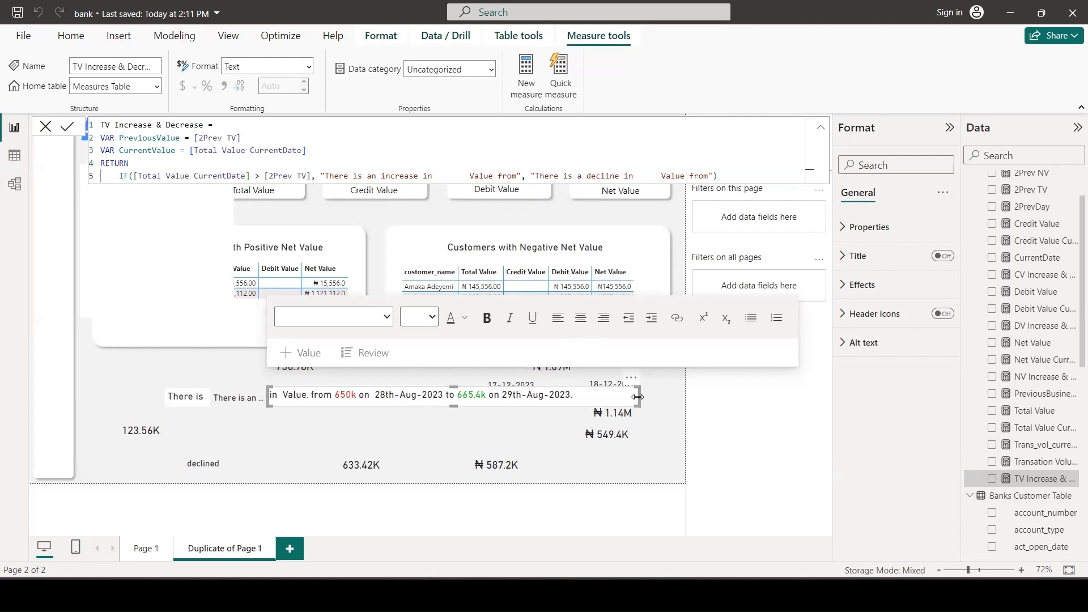
Step: Narrow the text box starting "in Value, from 650k" and move it down to the lower edge of the report page
{"action": "left_click_drag", "start_coordinate": [640, 397], "coordinate": [477, 397]}
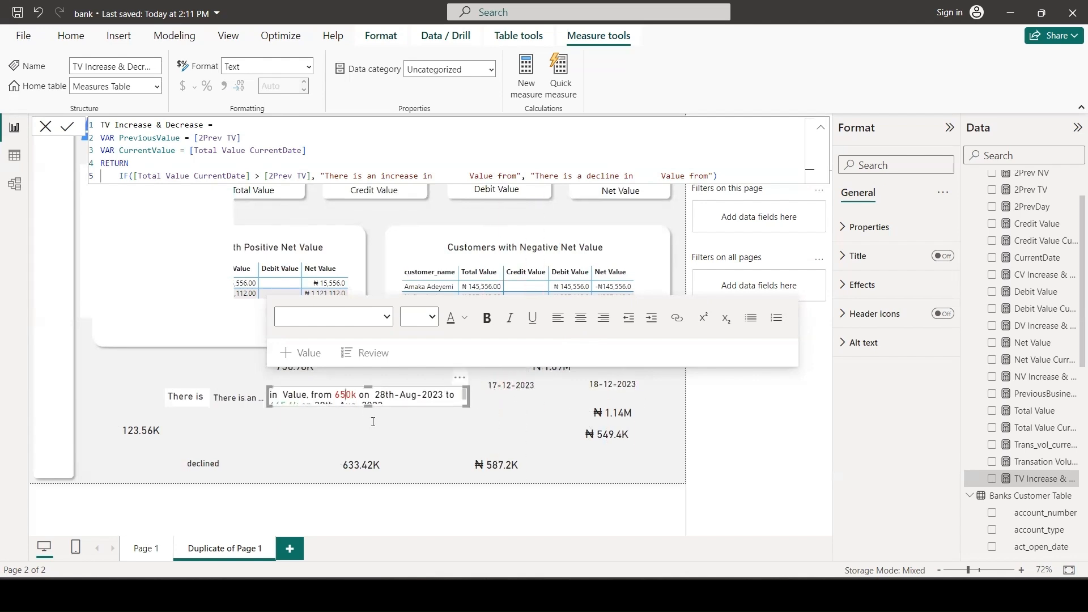
{"action": "left_click_drag", "start_coordinate": [347, 392], "coordinate": [461, 391]}
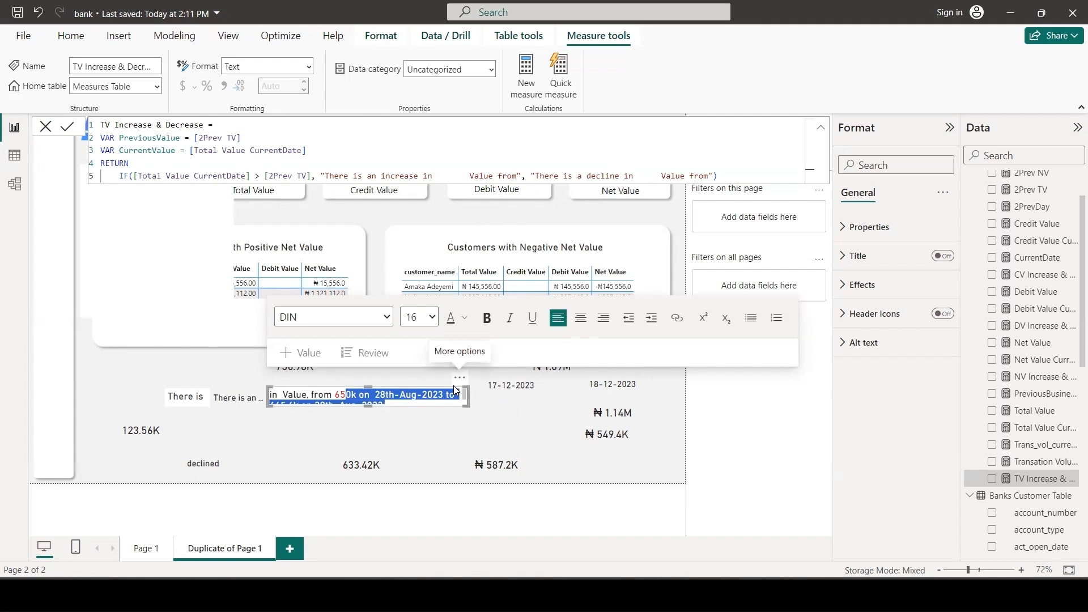
{"action": "left_click_drag", "start_coordinate": [453, 387], "coordinate": [641, 455]}
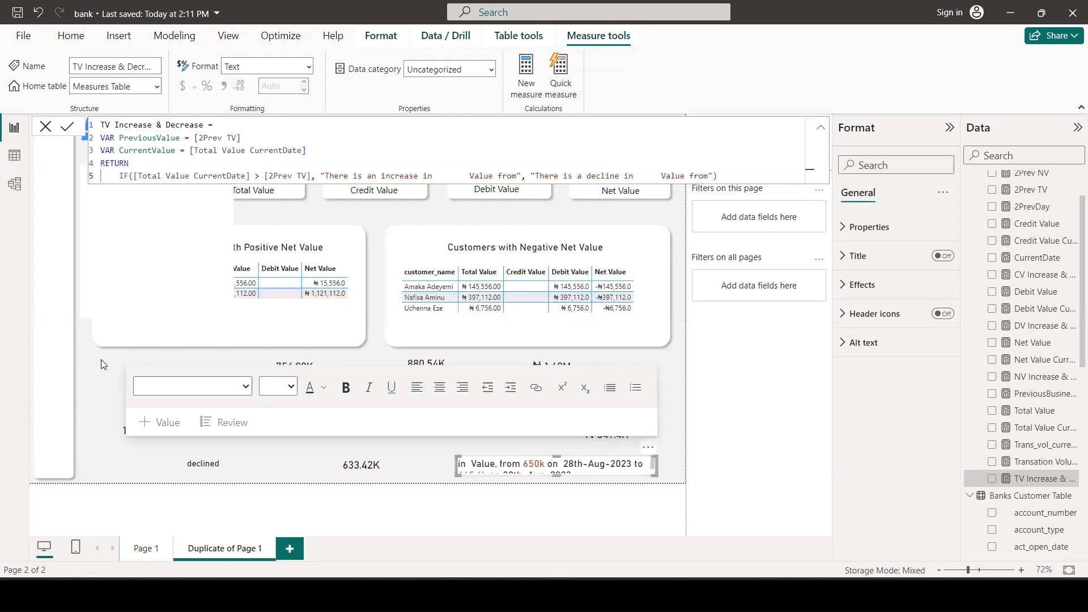
Step: Remove the "There is" text box in front of the TV Increase & Decrease card
{"action": "left_click", "coordinate": [118, 380]}
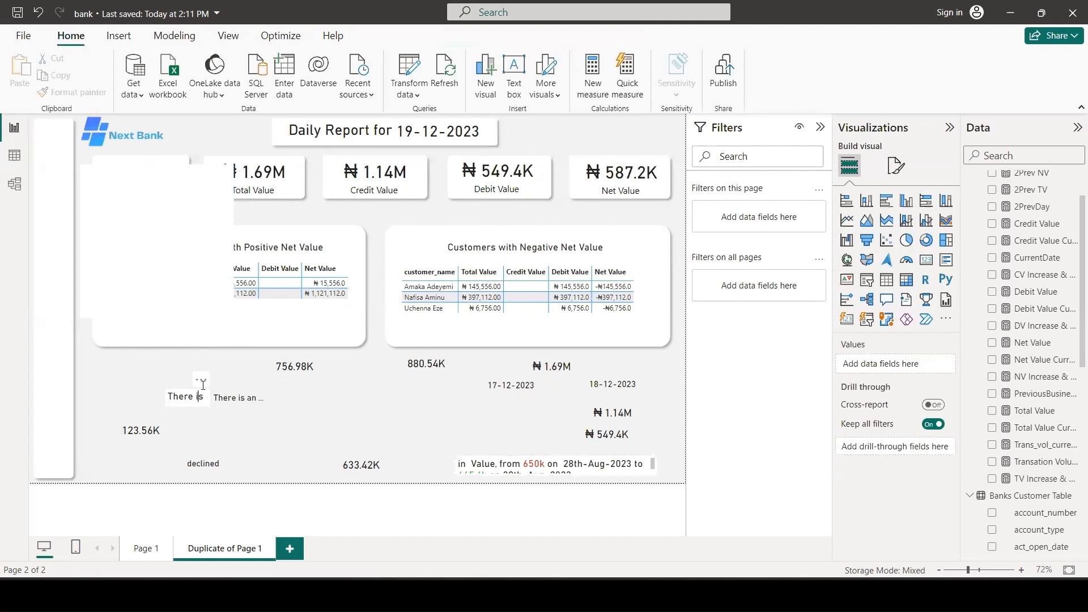
{"action": "left_click", "coordinate": [203, 385]}
{"action": "left_click", "coordinate": [202, 381]}
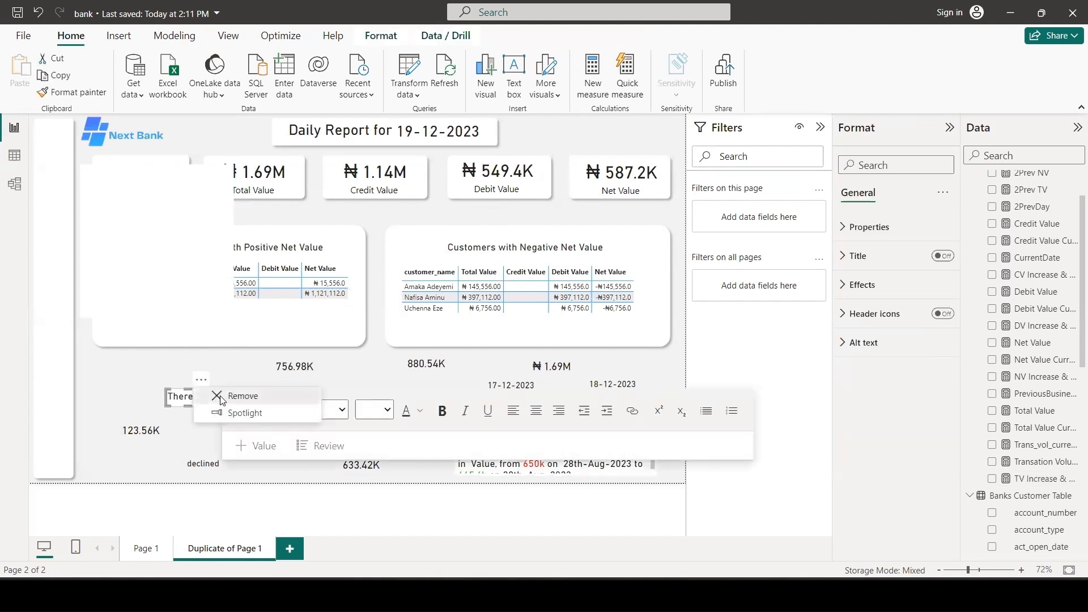
{"action": "left_click", "coordinate": [221, 395]}
Step: Widen the TV Increase & Decrease card on both sides to fit its full sentence
{"action": "left_click", "coordinate": [218, 401]}
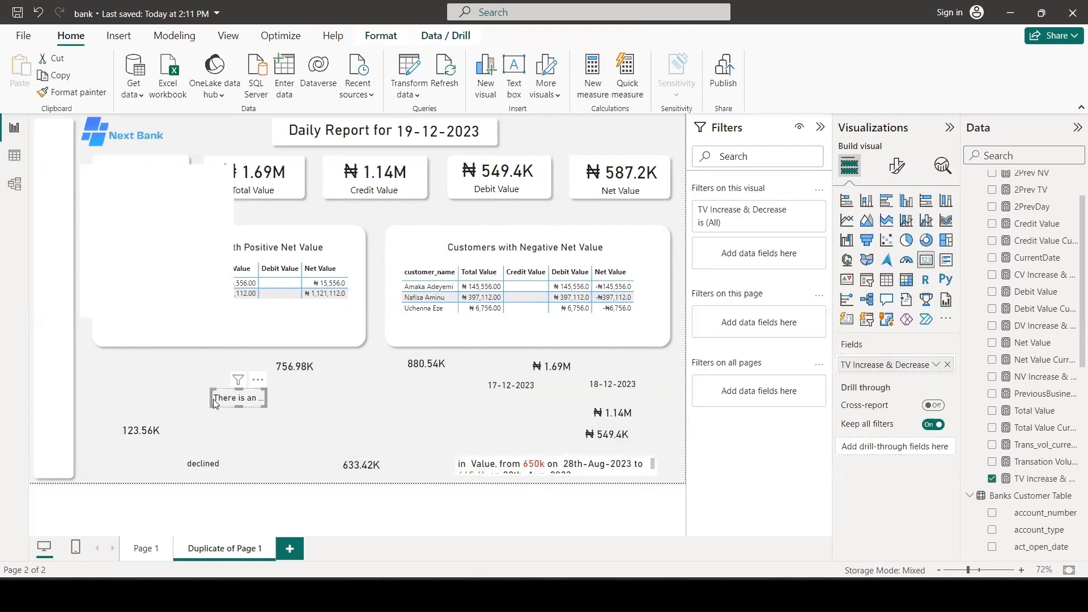
{"action": "left_click_drag", "start_coordinate": [210, 398], "coordinate": [184, 398]}
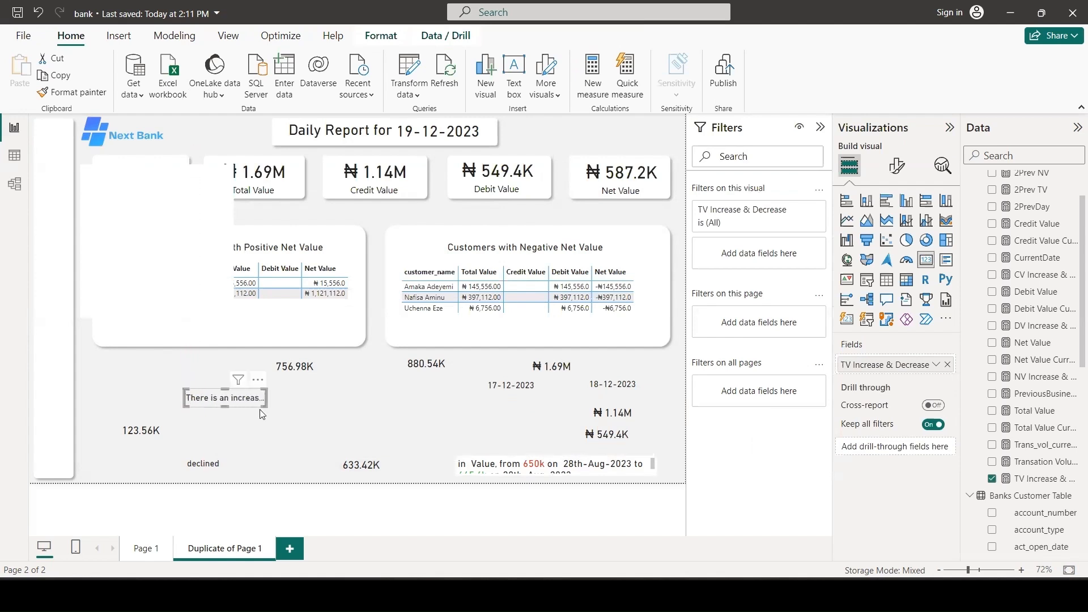
{"action": "left_click_drag", "start_coordinate": [266, 399], "coordinate": [358, 417]}
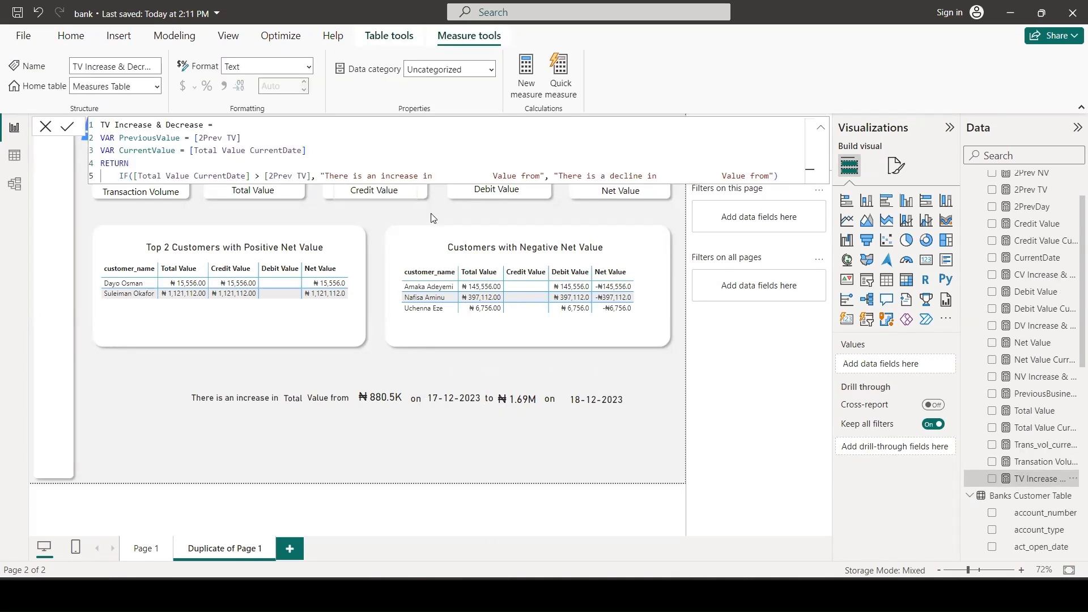
{"action": "left_click", "coordinate": [664, 388]}
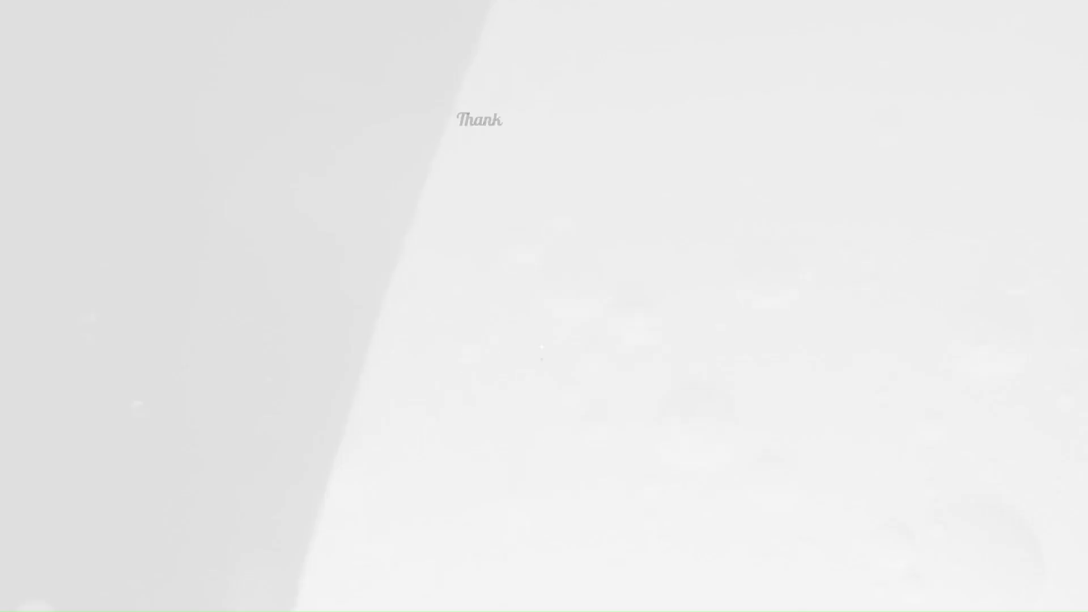